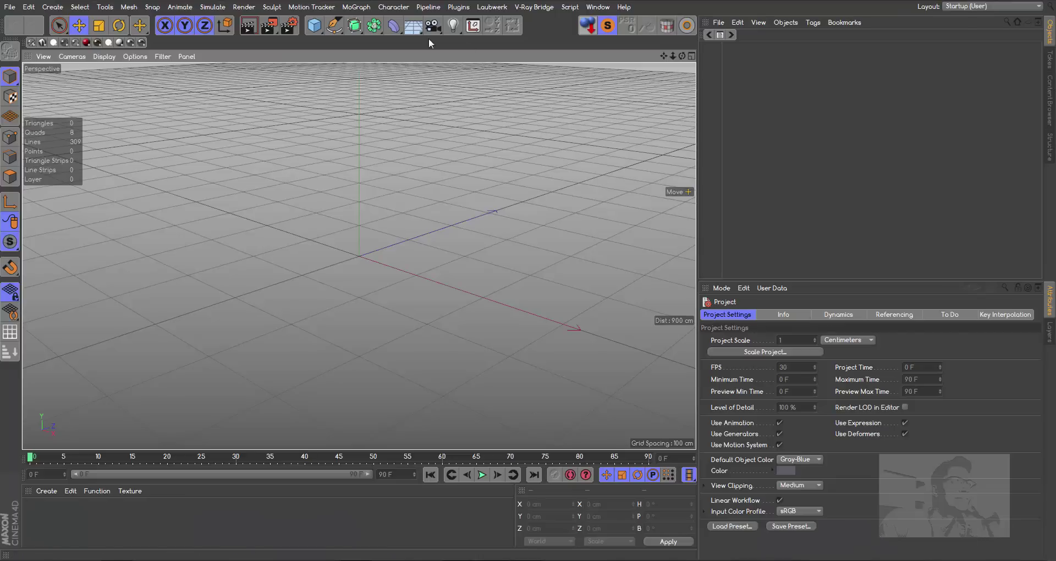
- Add a Tube with inner radius 197.187 cm and outer radius 200 cm, height lowered to about 55 cm
drag(318, 29, 494, 88)
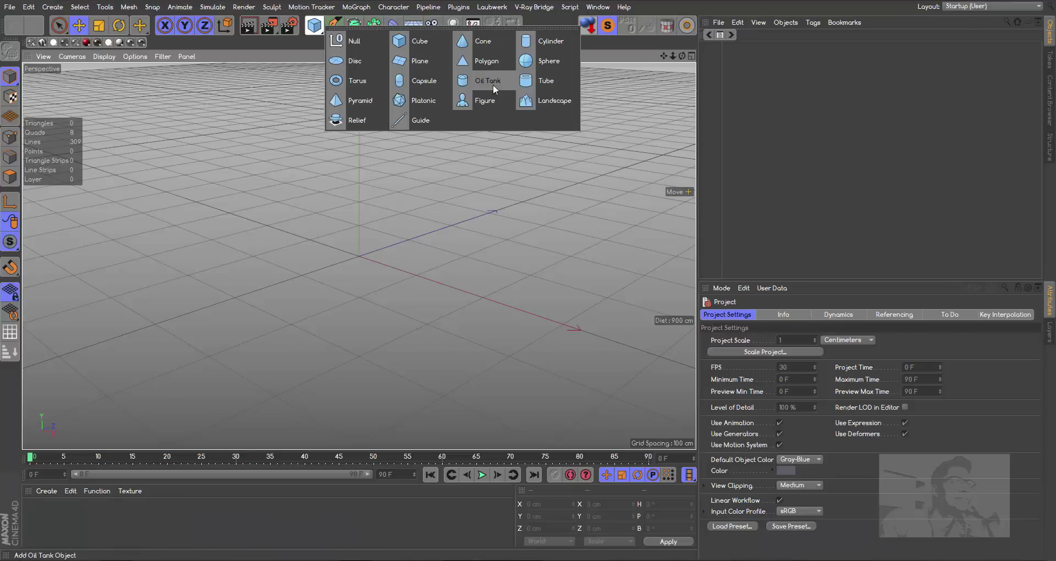
click(547, 84)
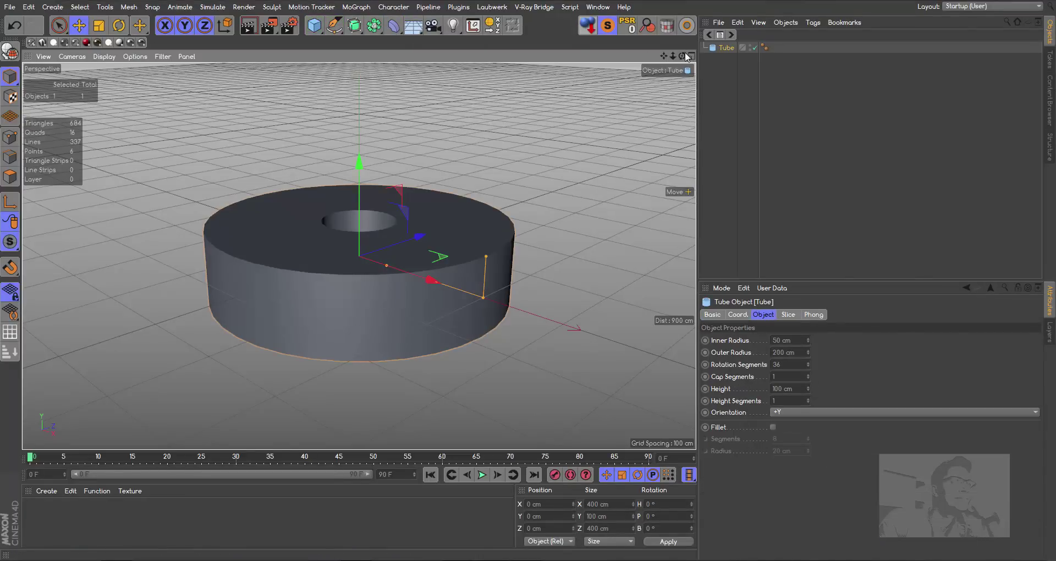
mouse_move(387, 259)
alt+mouse_down()
mouse_move(388, 218)
mouse_move(481, 281)
alt+mouse_up()
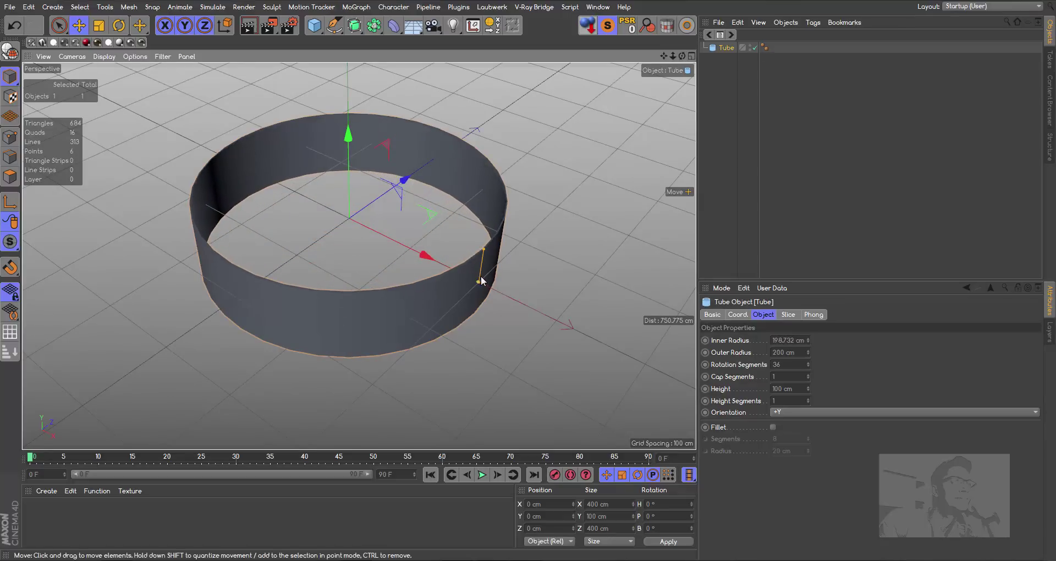
scroll(358, 252, up, 3)
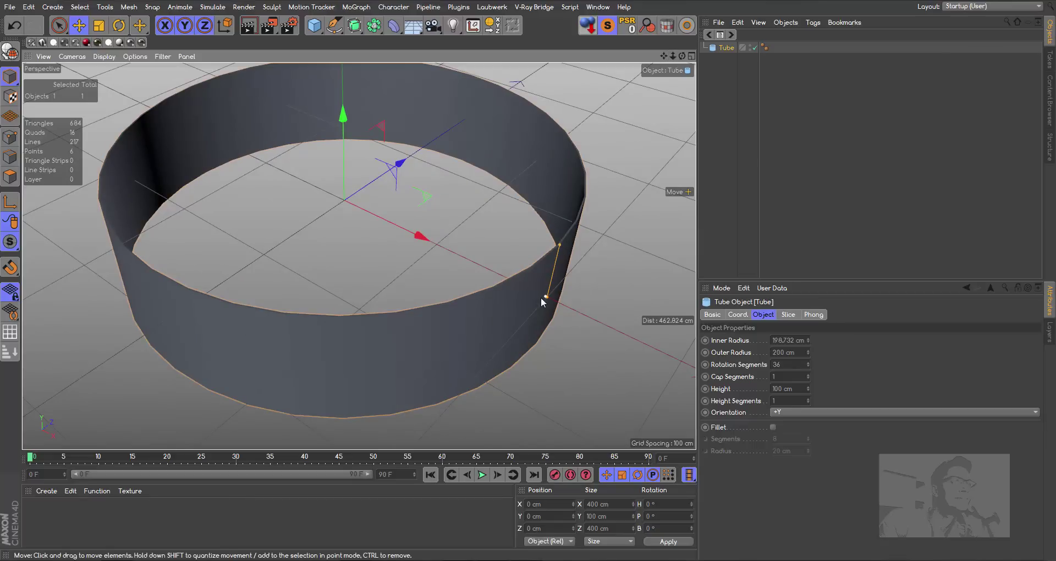
drag(541, 298, 543, 299)
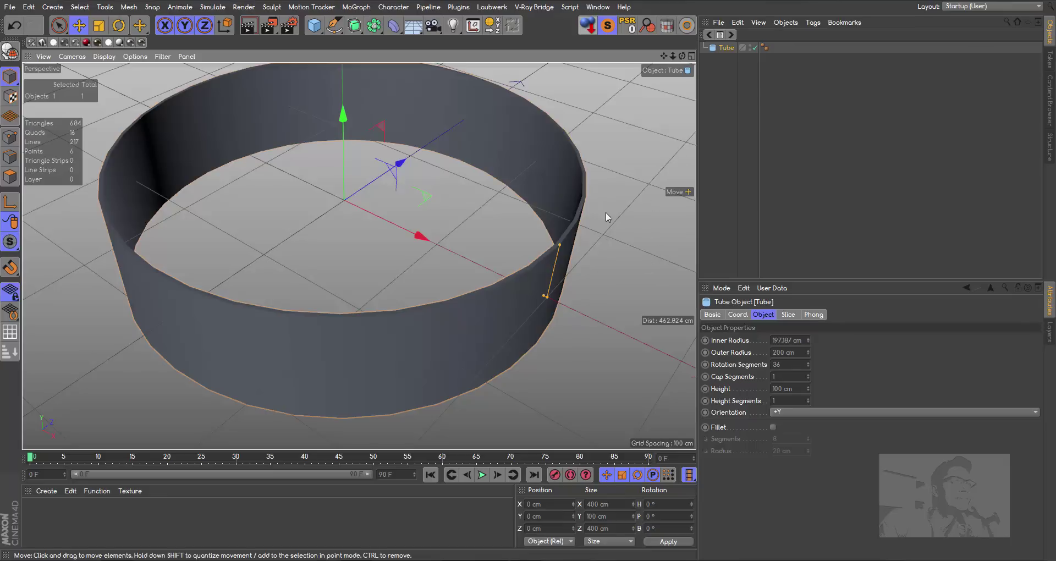
mouse_move(361, 252)
alt+mouse_down()
mouse_move(569, 258)
mouse_move(560, 301)
mouse_move(561, 289)
alt+mouse_up()
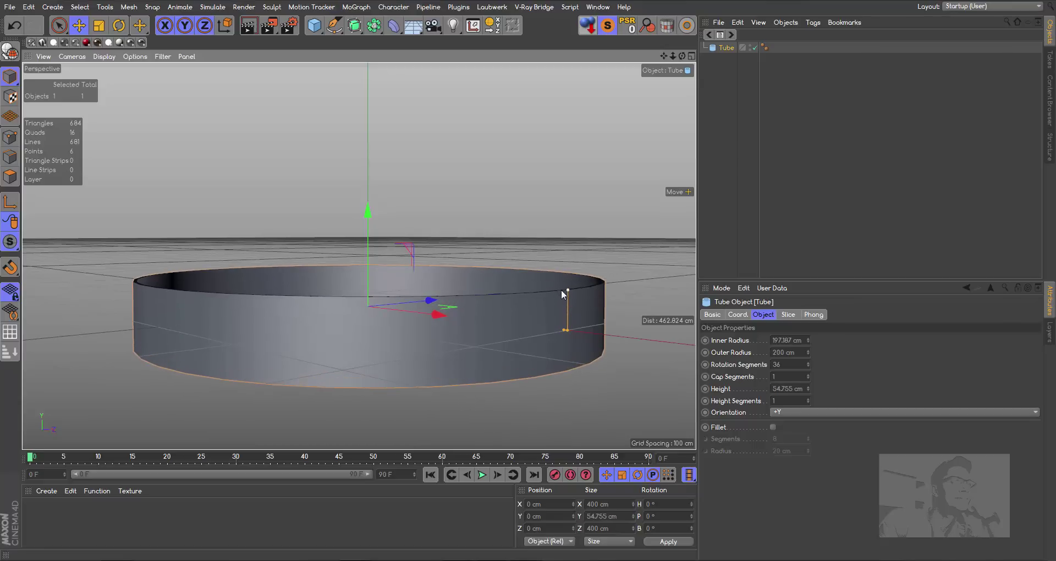
drag(664, 56, 682, 72)
- Set the tube's Rotation Segments to 16
drag(359, 256, 358, 251)
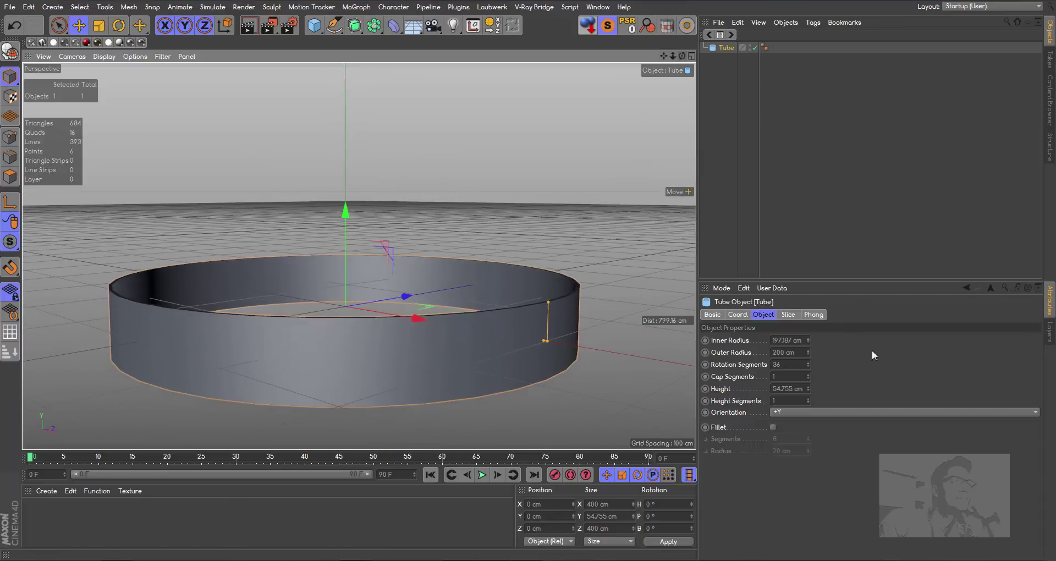
click(802, 365)
text(16)
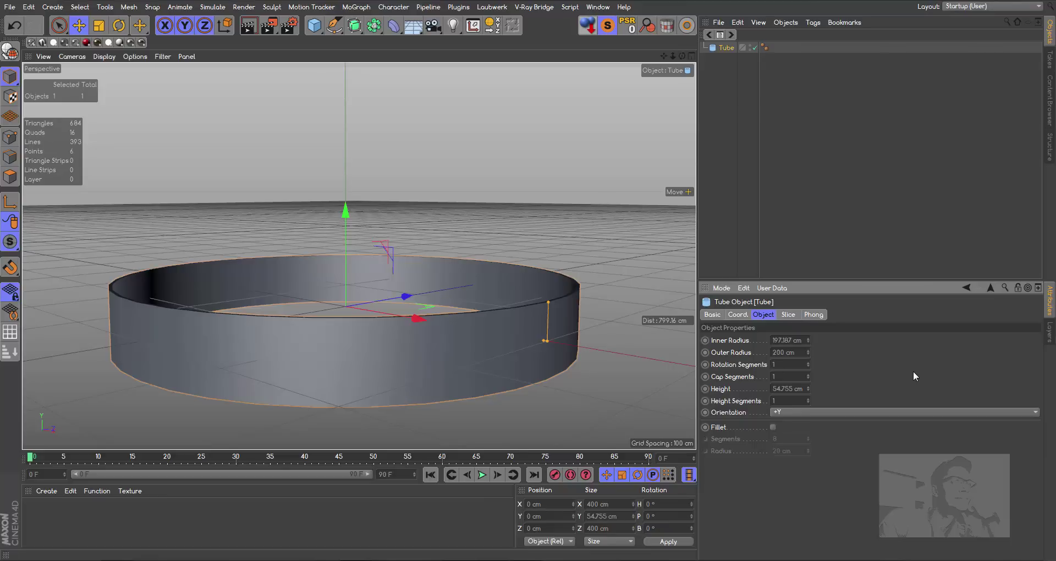
key(Return)
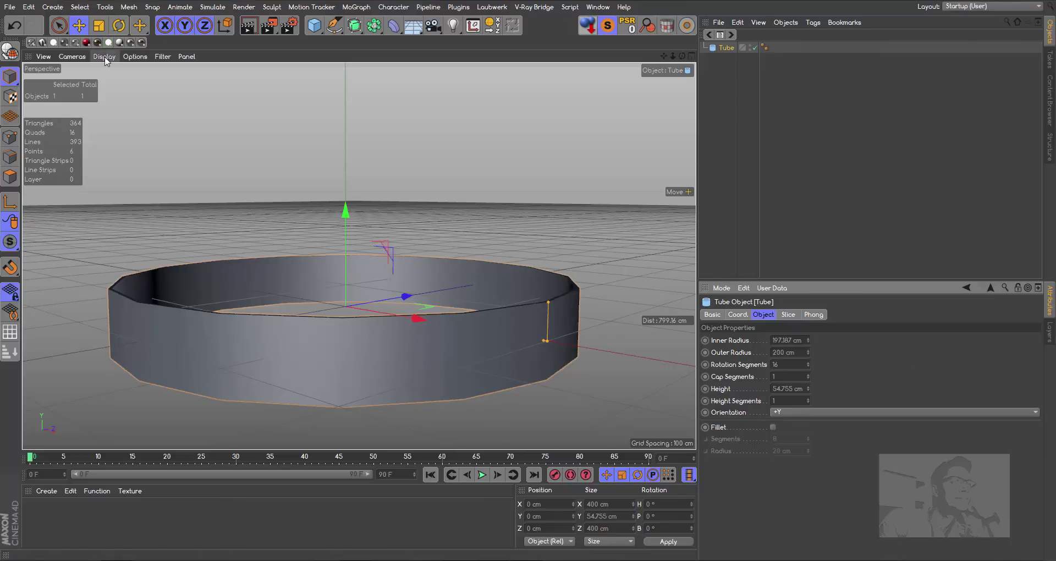
- Switch the viewport to Gouraud Shading (Lines) to show the tube's edges
click(104, 56)
click(138, 82)
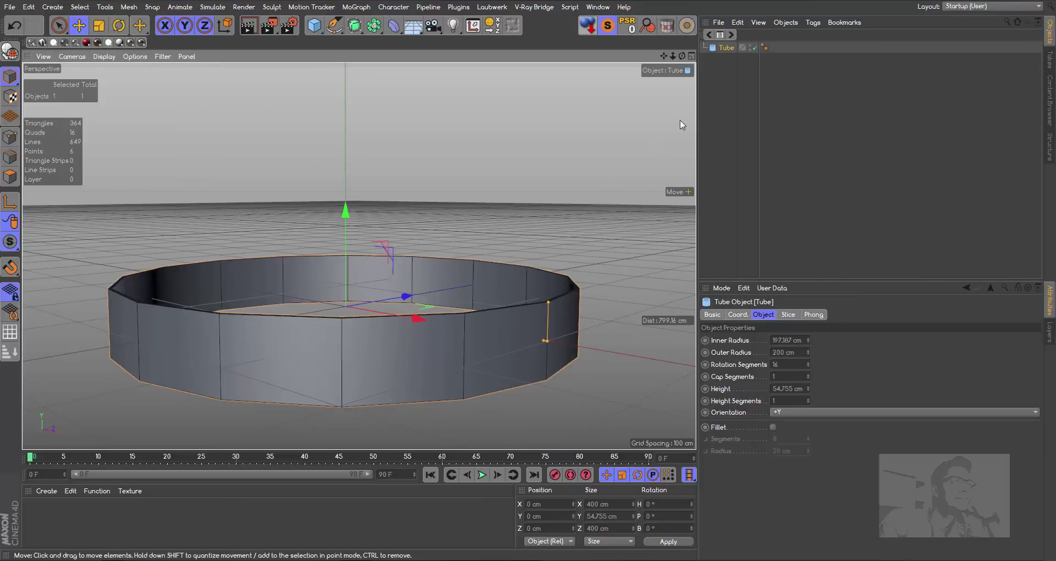
mouse_move(673, 56)
mouse_down()
mouse_move(682, 57)
mouse_move(611, 39)
mouse_up()
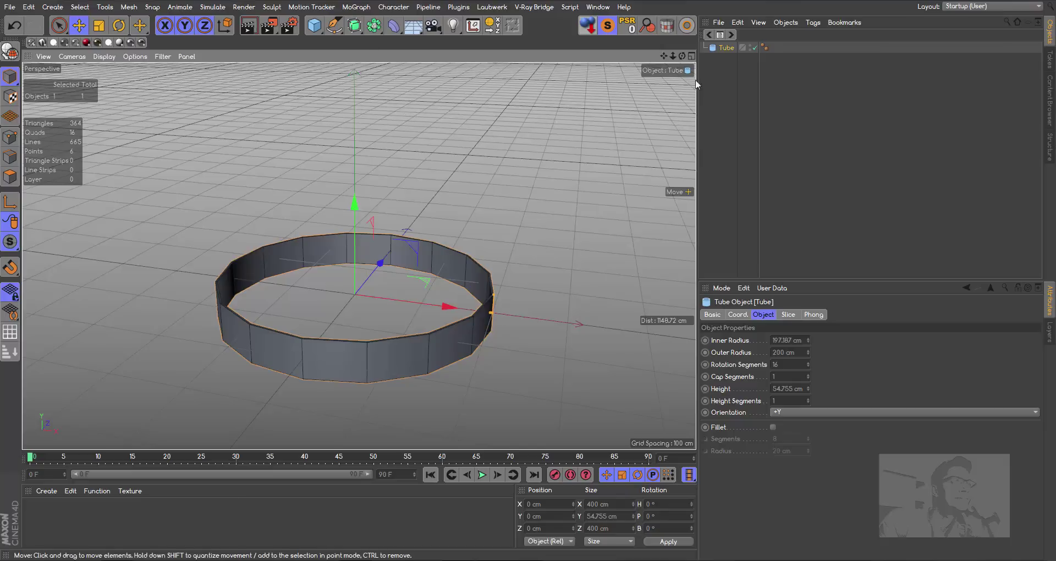
- Make the tube editable with C and switch to Polygon mode
key(c)
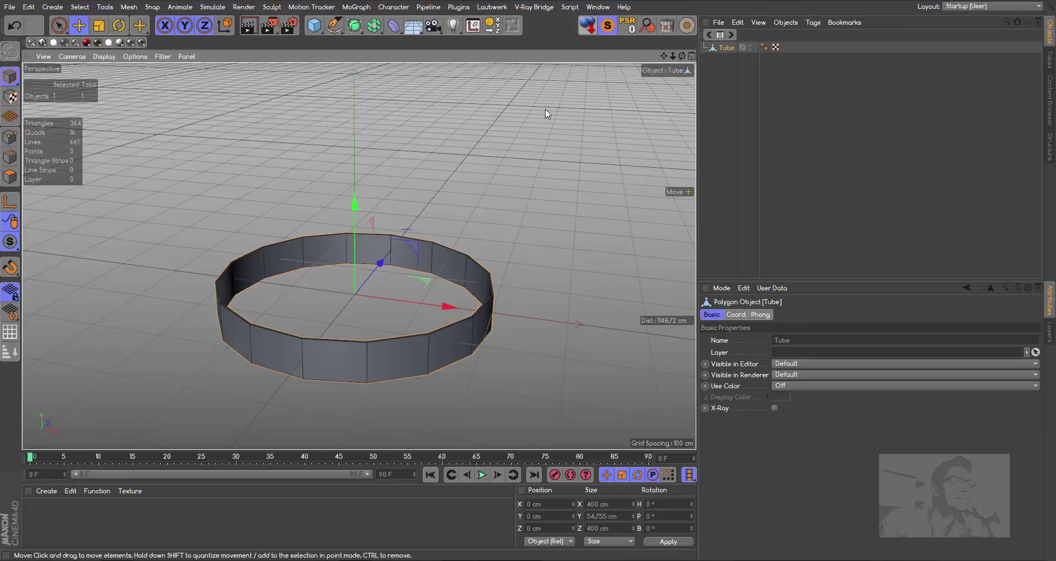
click(10, 176)
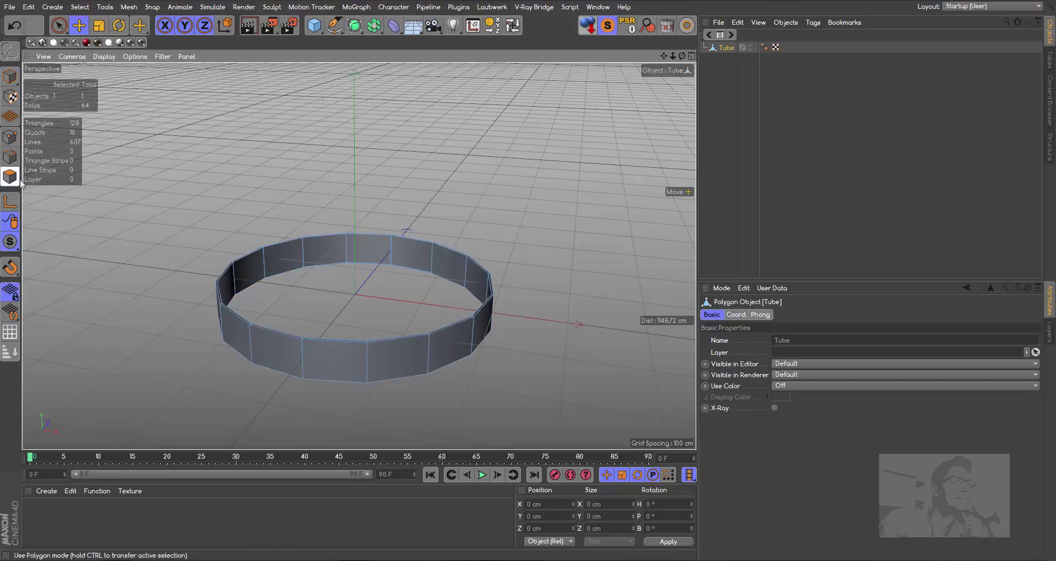
click(355, 349)
- Undo a trial raise of the front polygon, then select all polygons with Ctrl+A
click(353, 345)
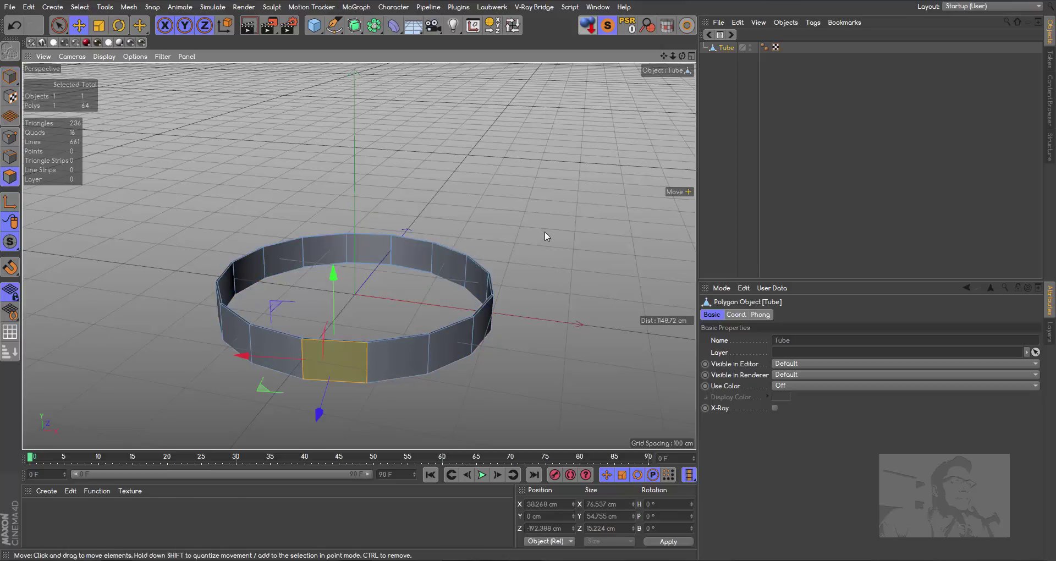
click(375, 306)
click(353, 337)
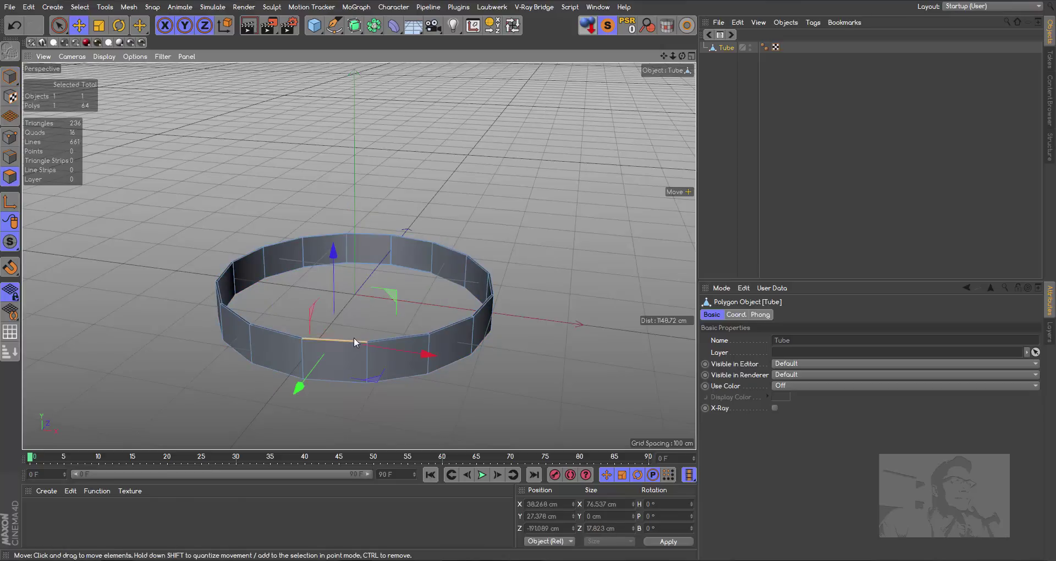
drag(337, 245, 337, 231)
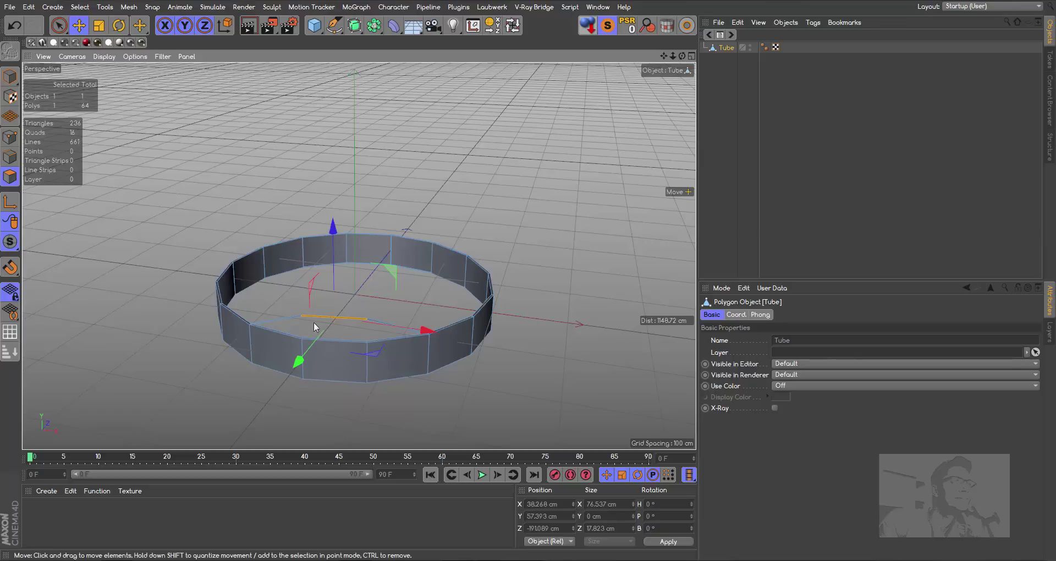
drag(672, 56, 715, 11)
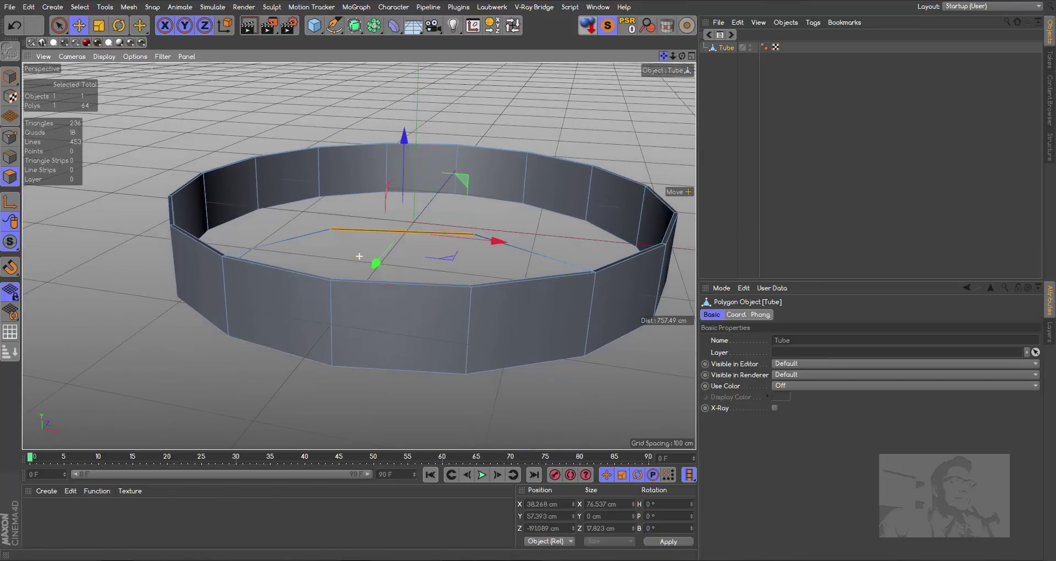
click(14, 25)
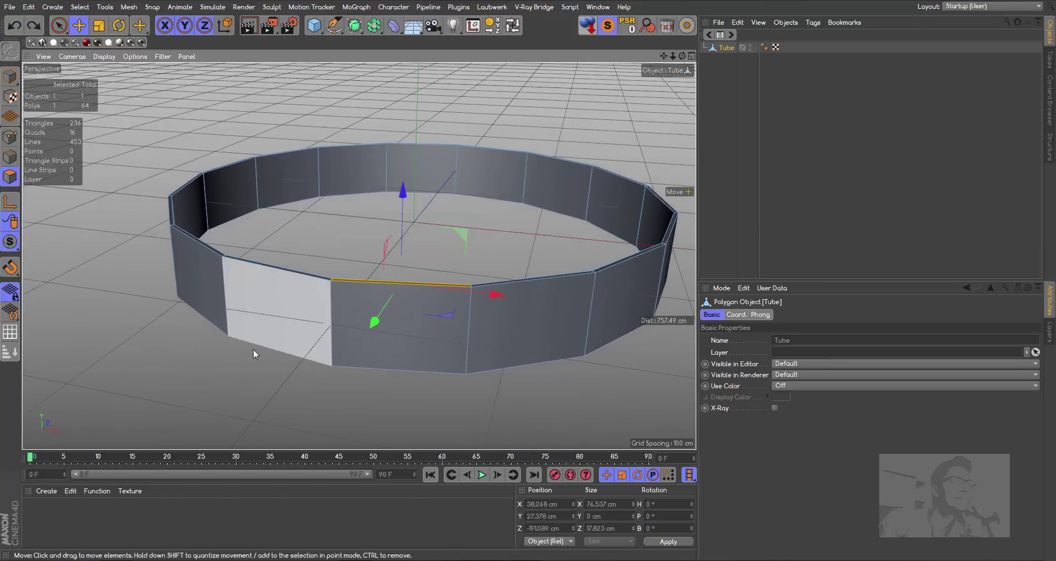
key(ctrl+a)
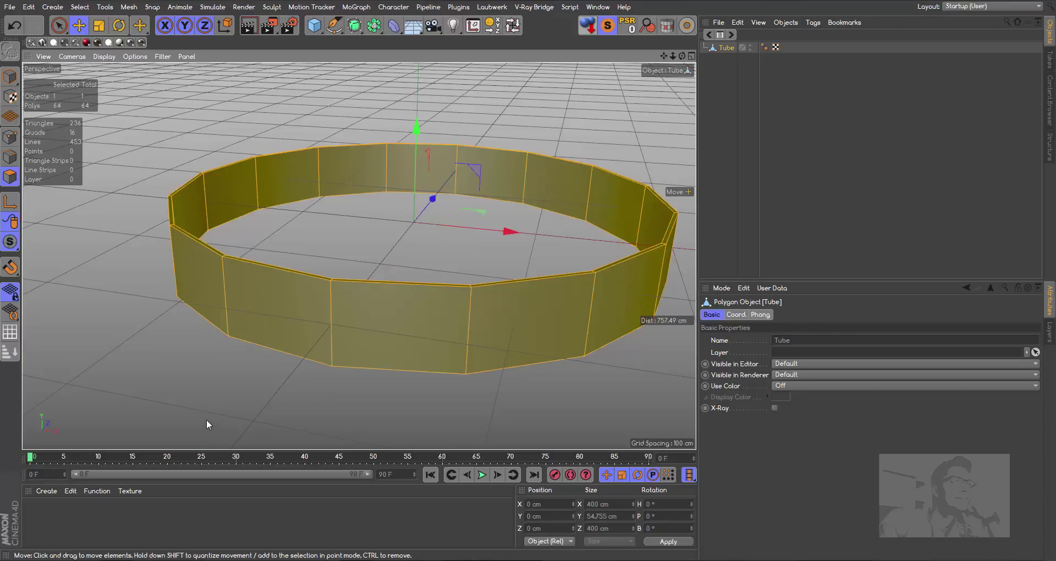
- Optimize the tube mesh from the right-click menu, undoing an accidental polygon move
right_click(163, 358)
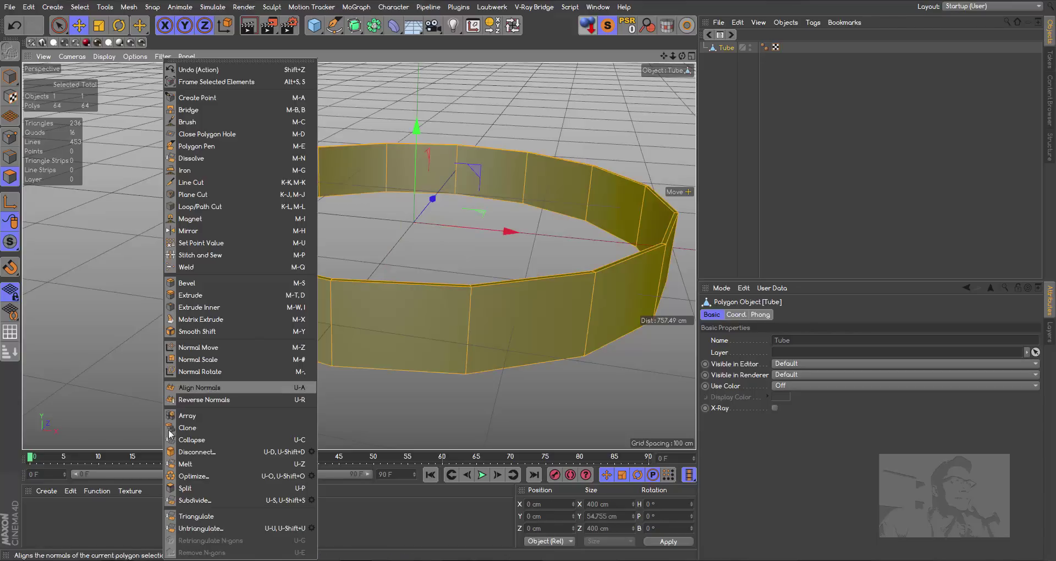
click(203, 481)
mouse_move(388, 283)
mouse_down()
mouse_move(408, 165)
mouse_move(401, 147)
mouse_up()
click(14, 25)
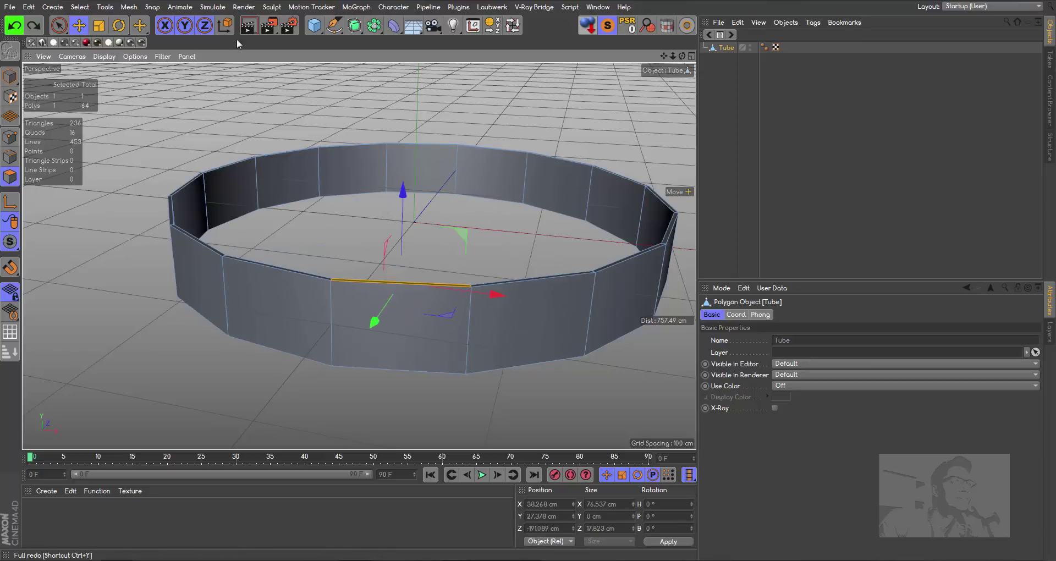
drag(672, 55, 577, 63)
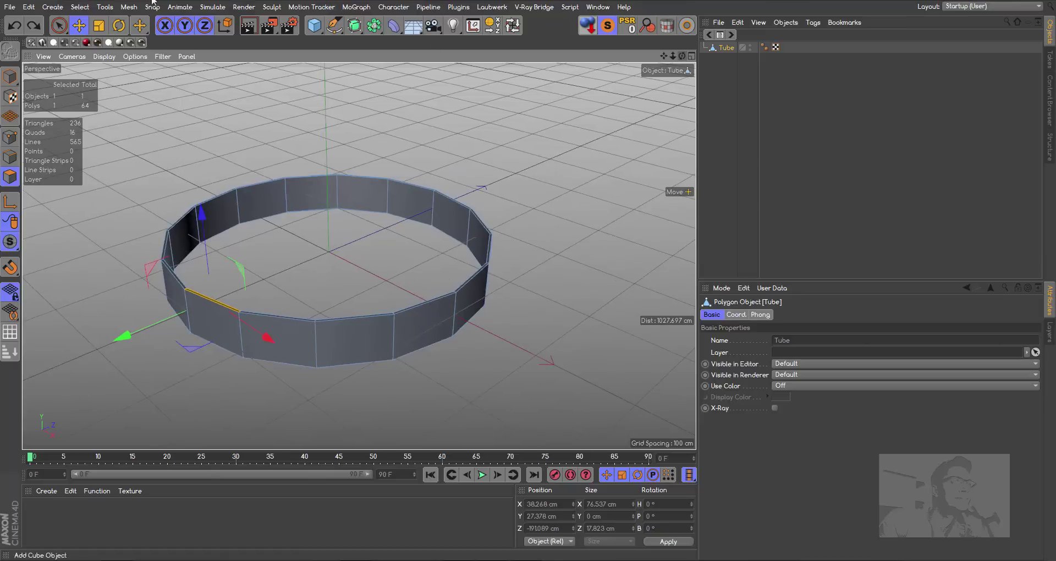
- Ring-select the band's vertical edges, then deselect some with Live Selection to leave a gap
click(79, 7)
click(114, 102)
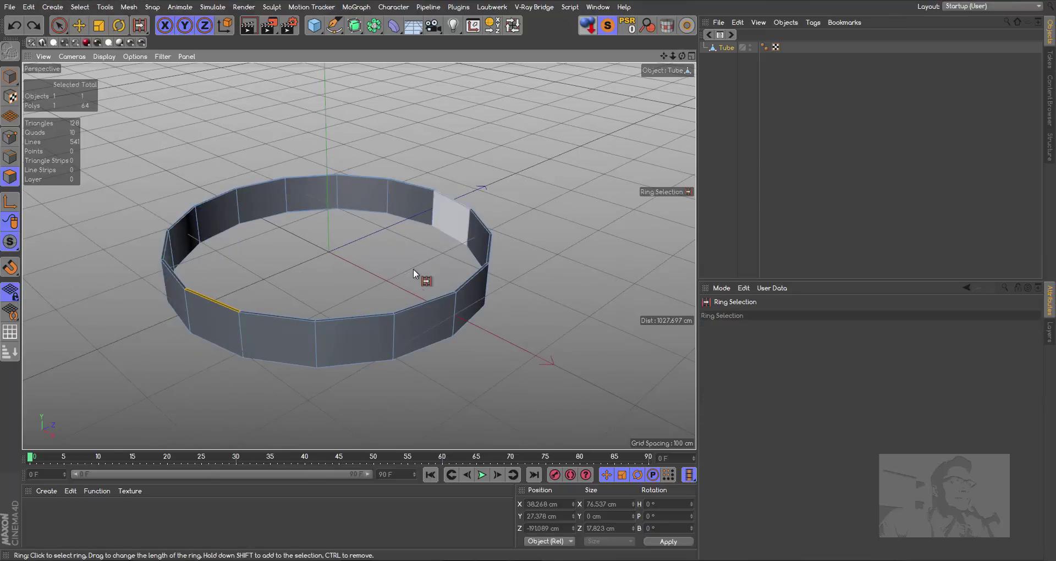
click(11, 157)
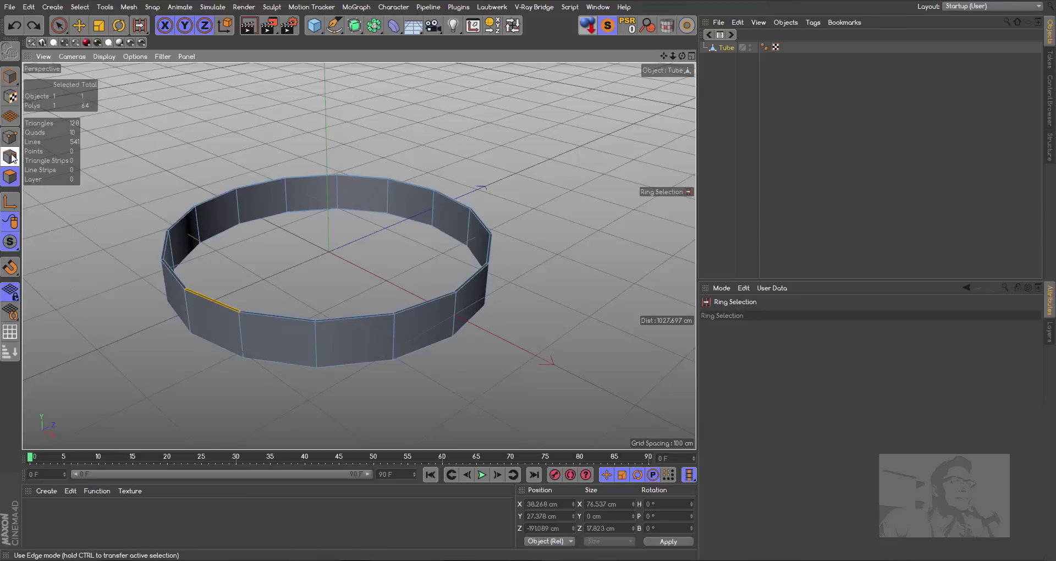
click(316, 324)
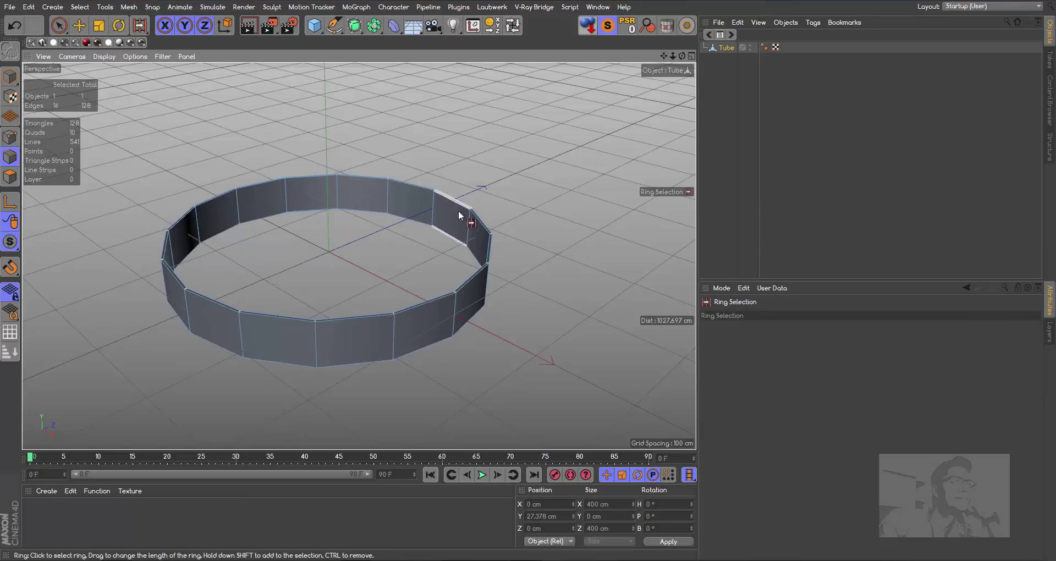
alt+drag(358, 255, 359, 255)
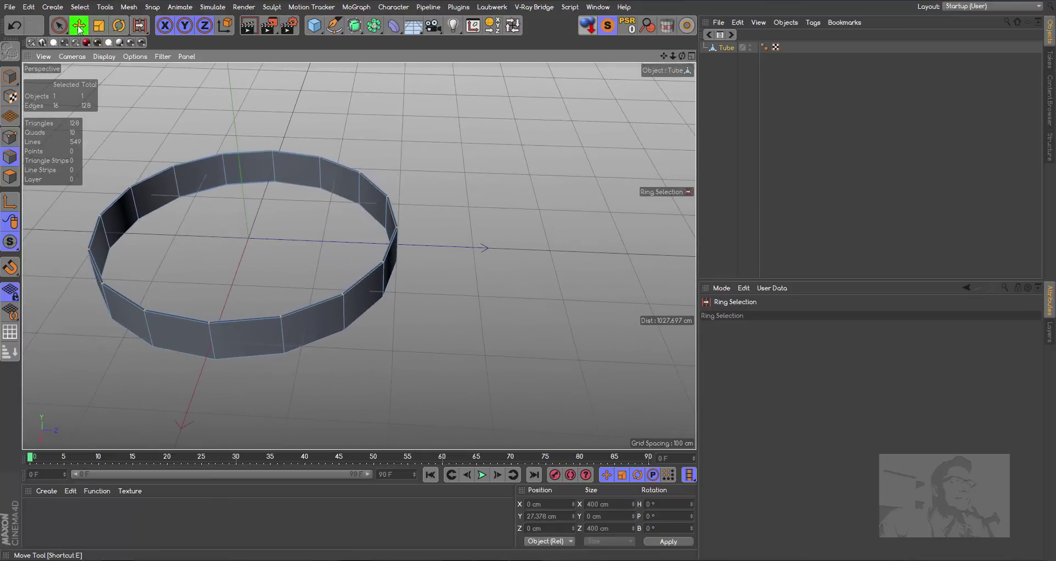
drag(59, 25, 115, 45)
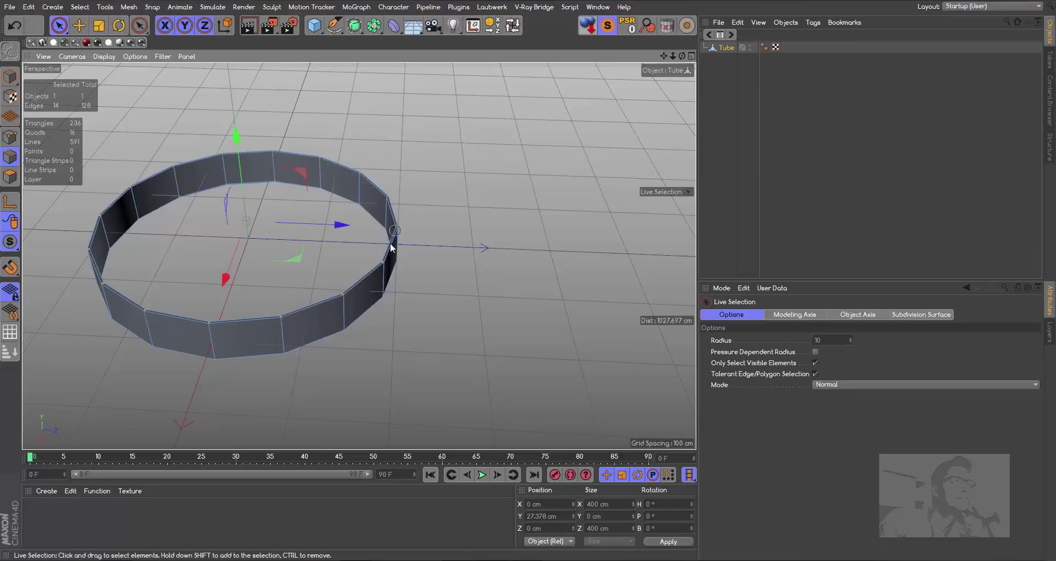
ctrl+drag(391, 245, 393, 296)
drag(682, 55, 359, 256)
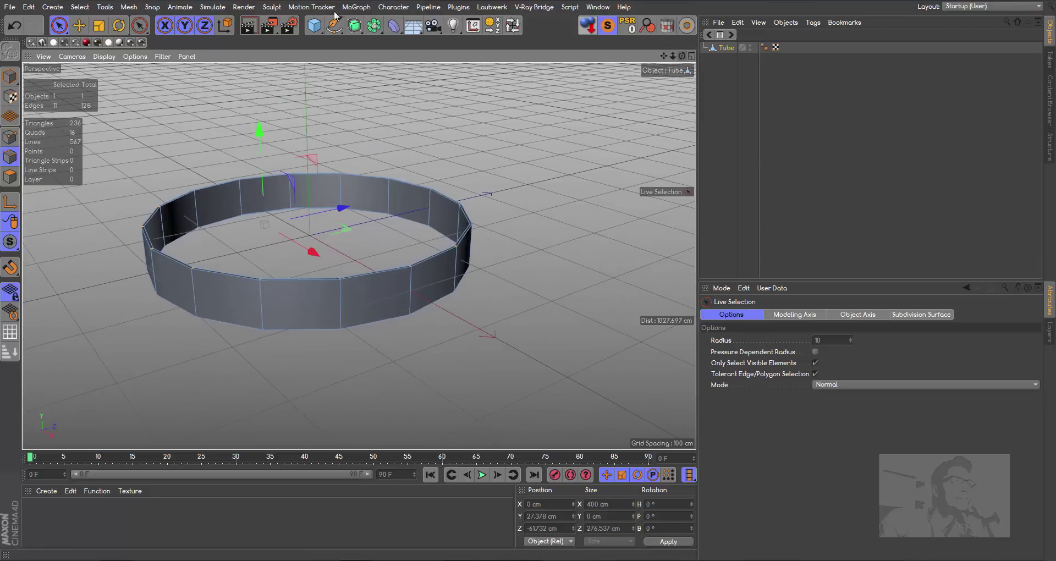
- Undo the stray ~3 percent edge scale and switch to Polygon mode
click(98, 25)
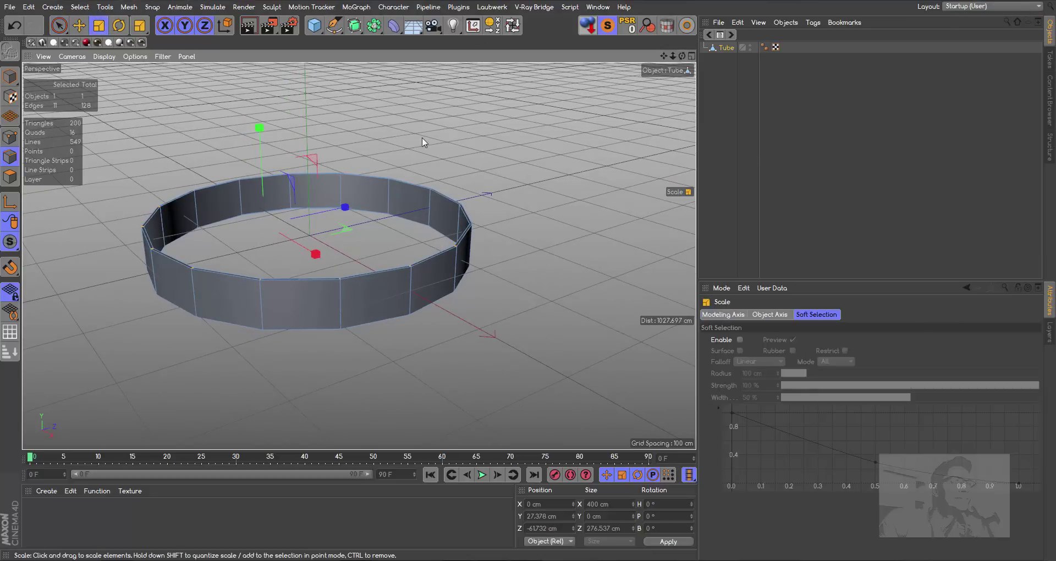
drag(500, 143, 516, 137)
drag(682, 55, 359, 256)
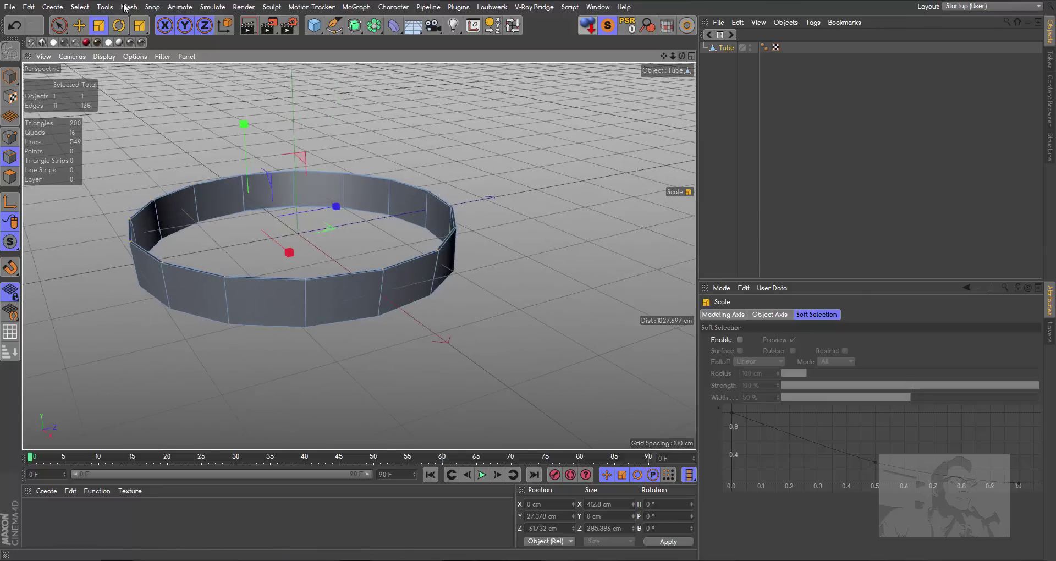
click(79, 25)
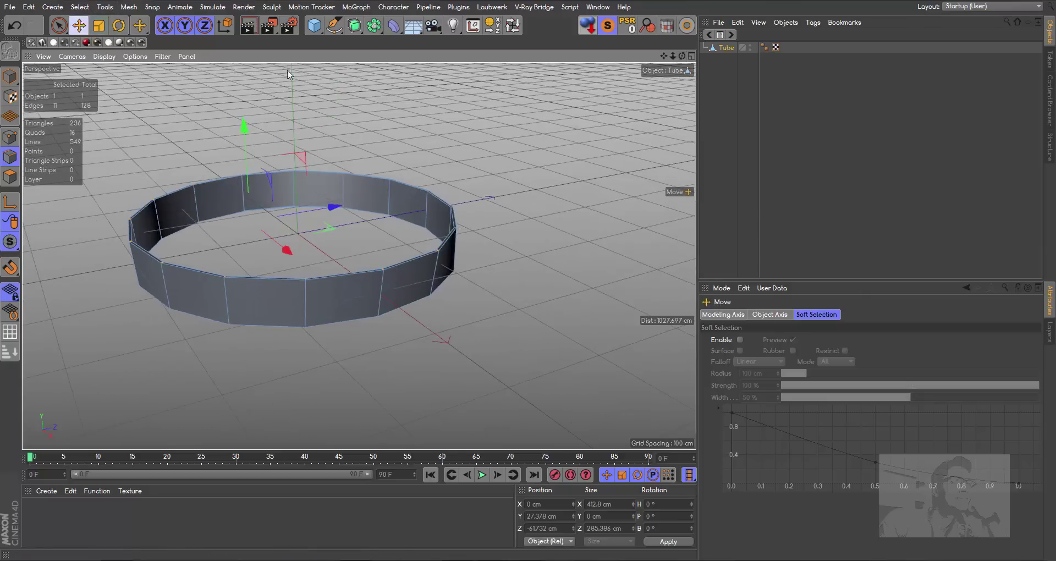
click(245, 127)
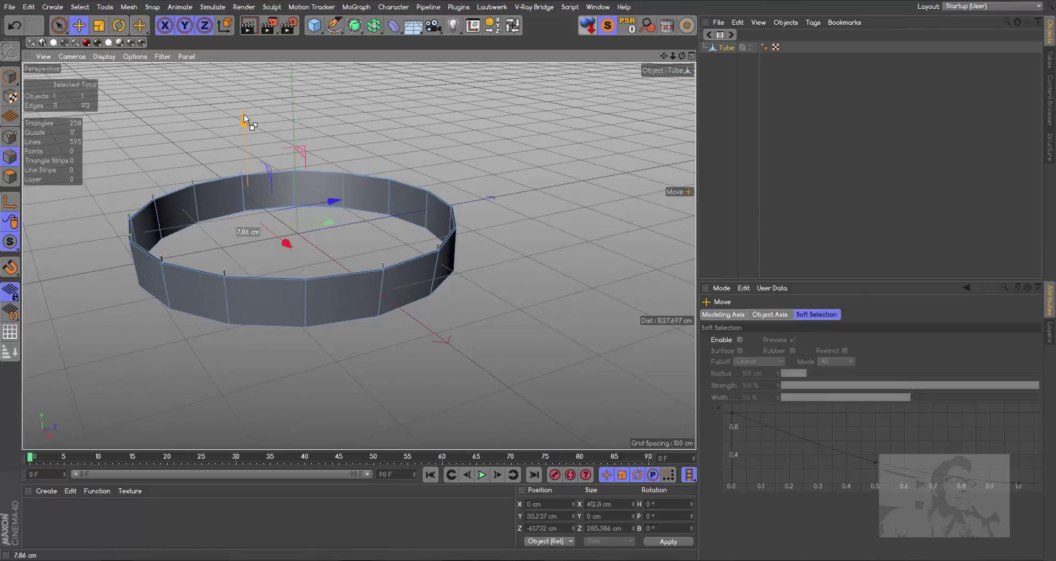
click(15, 26)
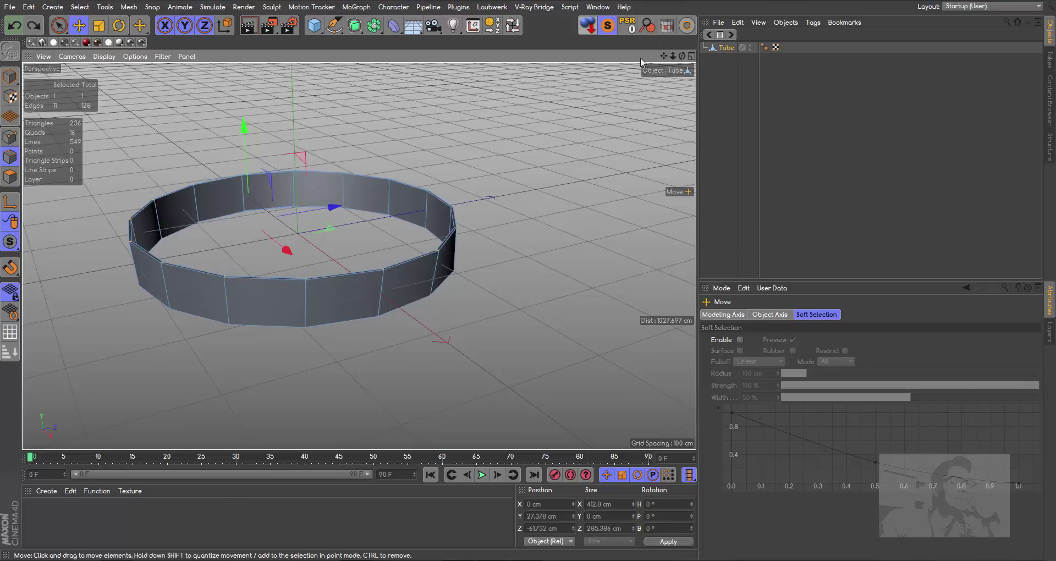
drag(682, 56, 495, 238)
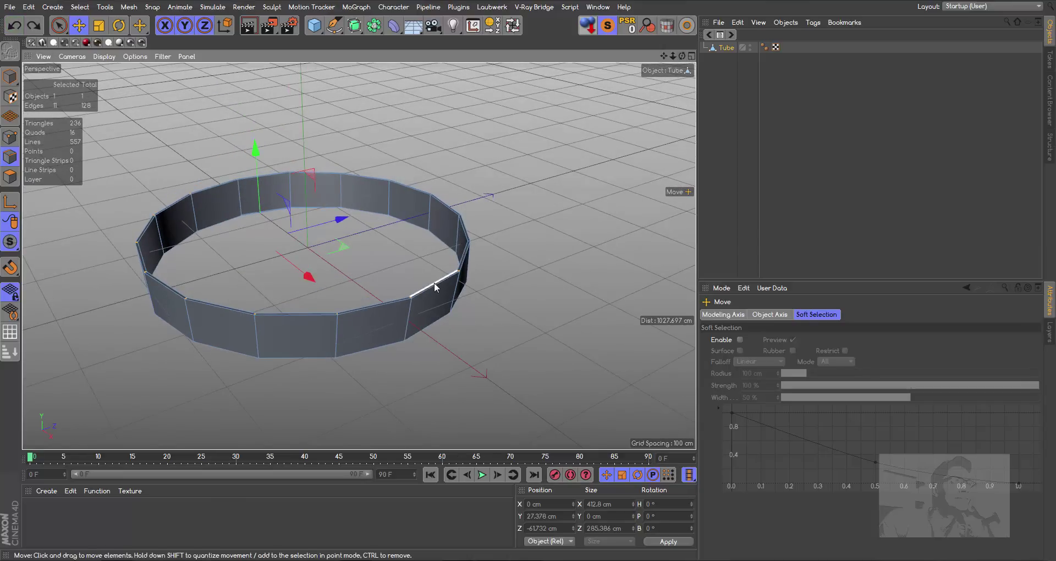
click(10, 176)
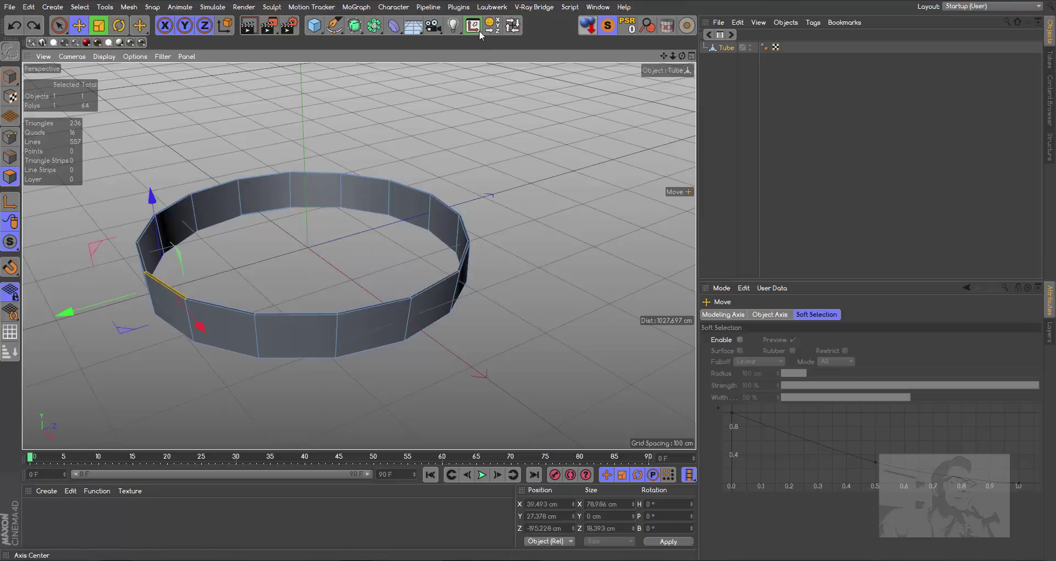
- Loop-select the ring polygons and deselect the front ones with Live Selection
click(513, 26)
click(424, 303)
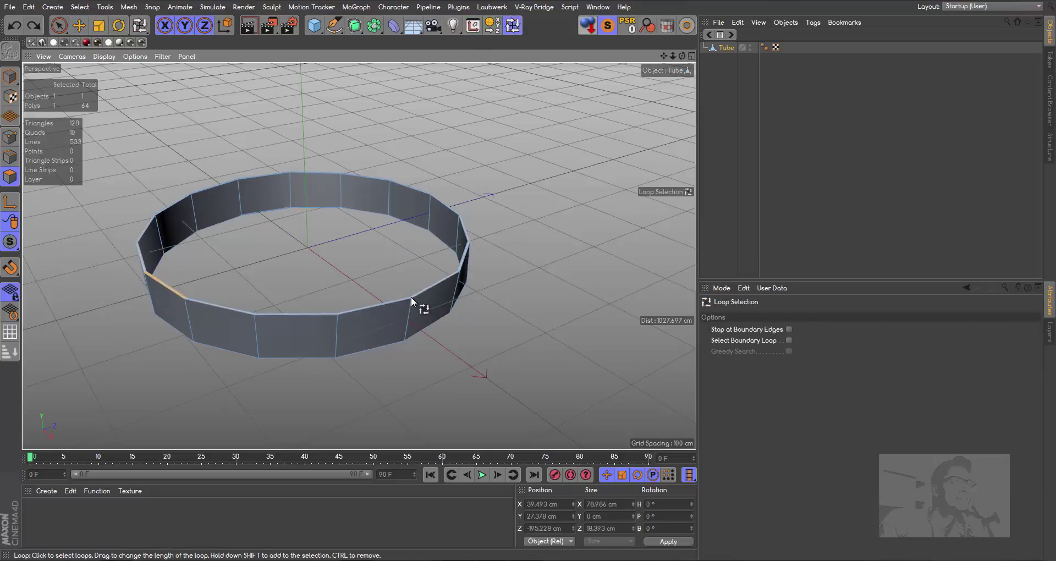
drag(682, 56, 359, 256)
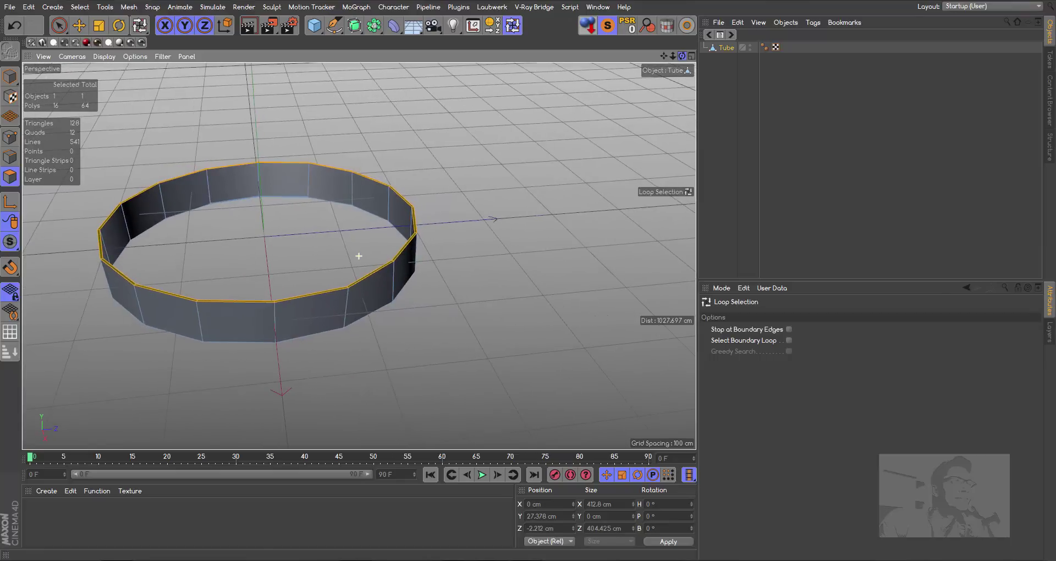
click(60, 25)
click(112, 43)
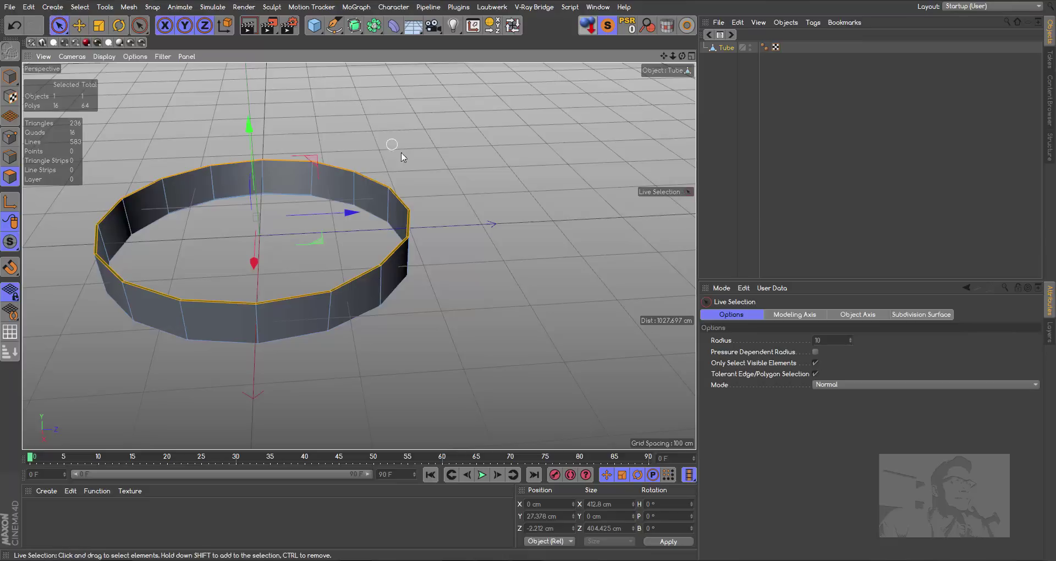
mouse_move(682, 56)
mouse_down()
mouse_move(359, 256)
mouse_move(505, 217)
mouse_up()
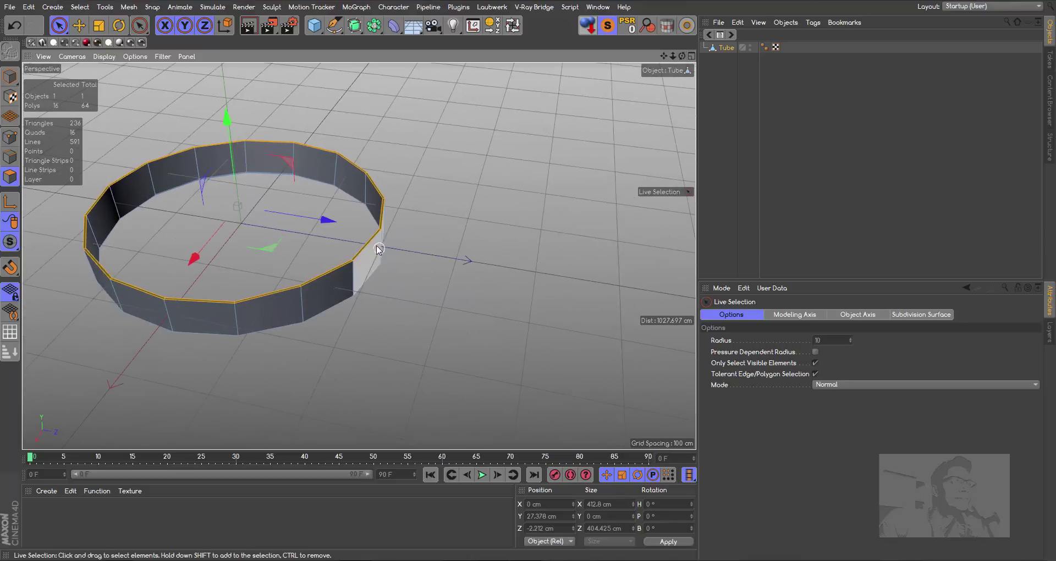
ctrl+click(383, 221)
ctrl+click(383, 192)
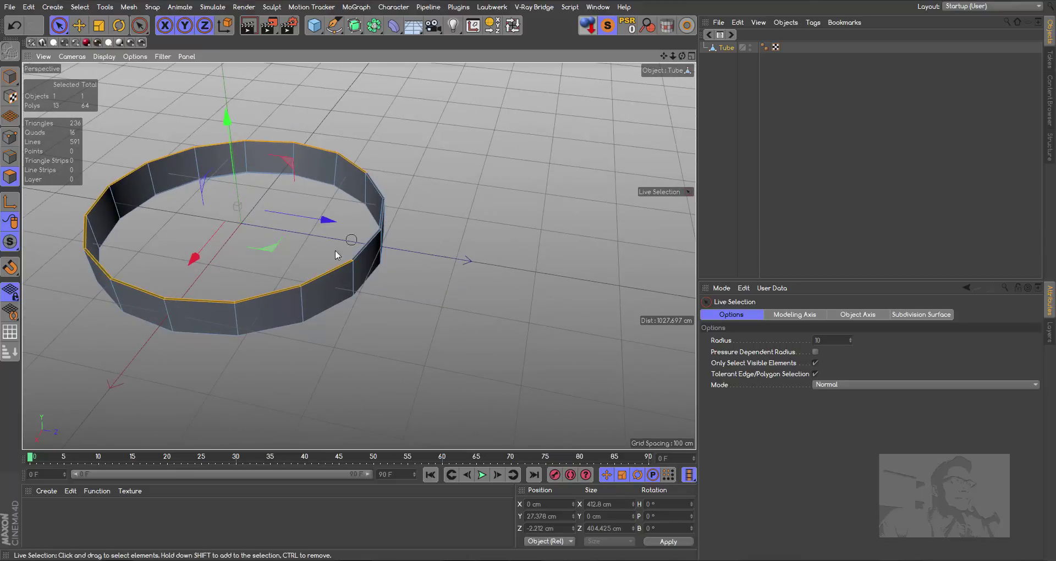
ctrl+click(329, 273)
mouse_move(682, 57)
mouse_down()
mouse_move(359, 256)
mouse_move(456, 210)
mouse_up()
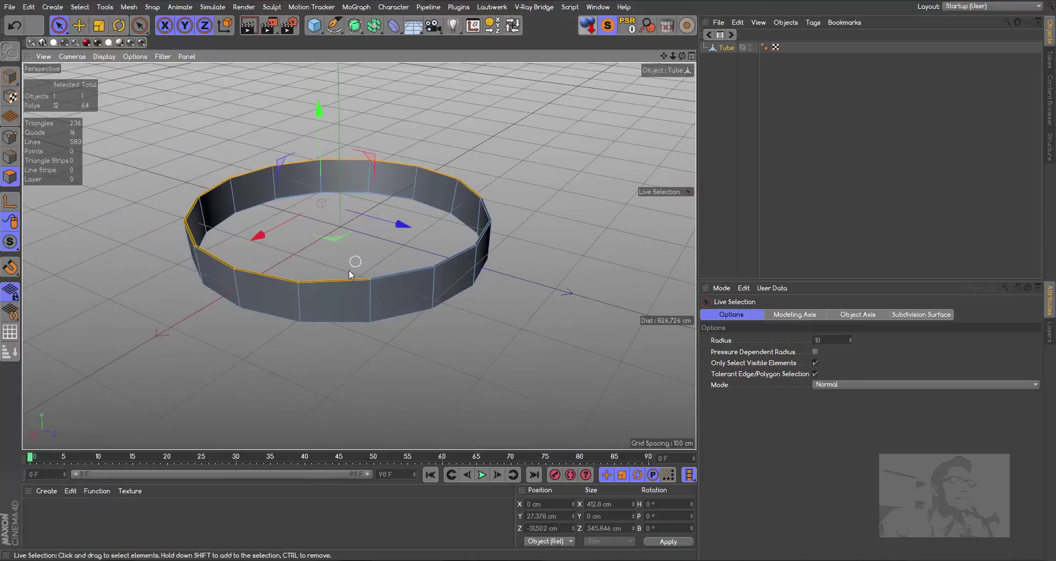
ctrl+click(476, 199)
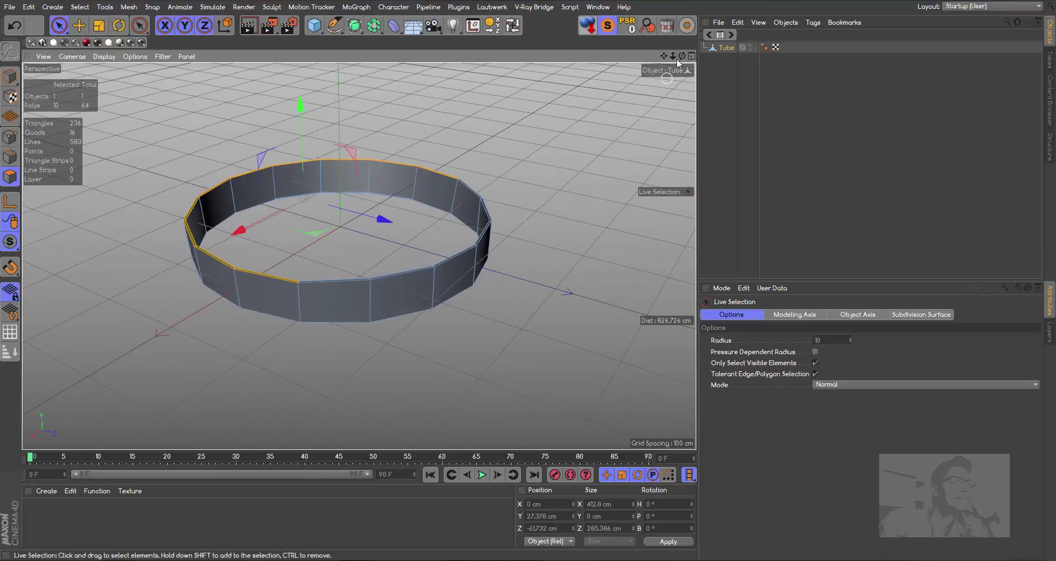
drag(682, 57, 358, 255)
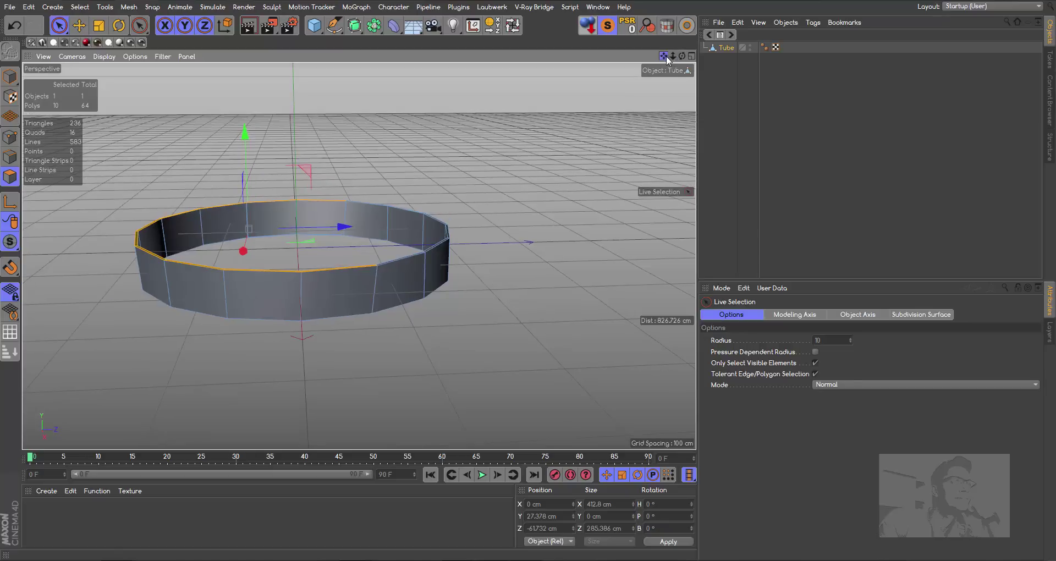
mouse_move(664, 56)
mouse_down()
mouse_move(359, 256)
mouse_move(401, 110)
mouse_up()
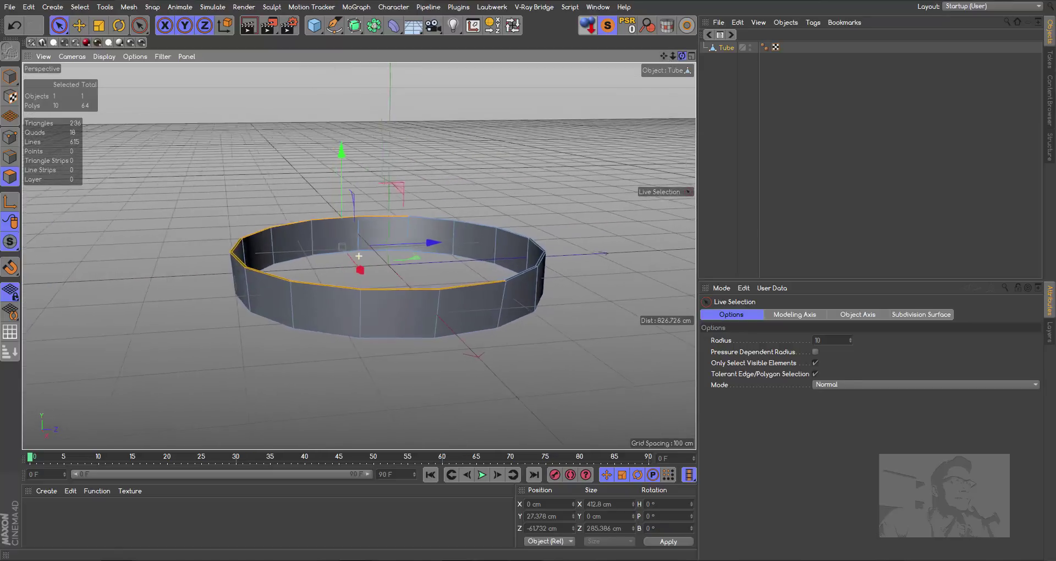
- Raise the selected rear polygons upward in several stages
drag(341, 152, 347, 133)
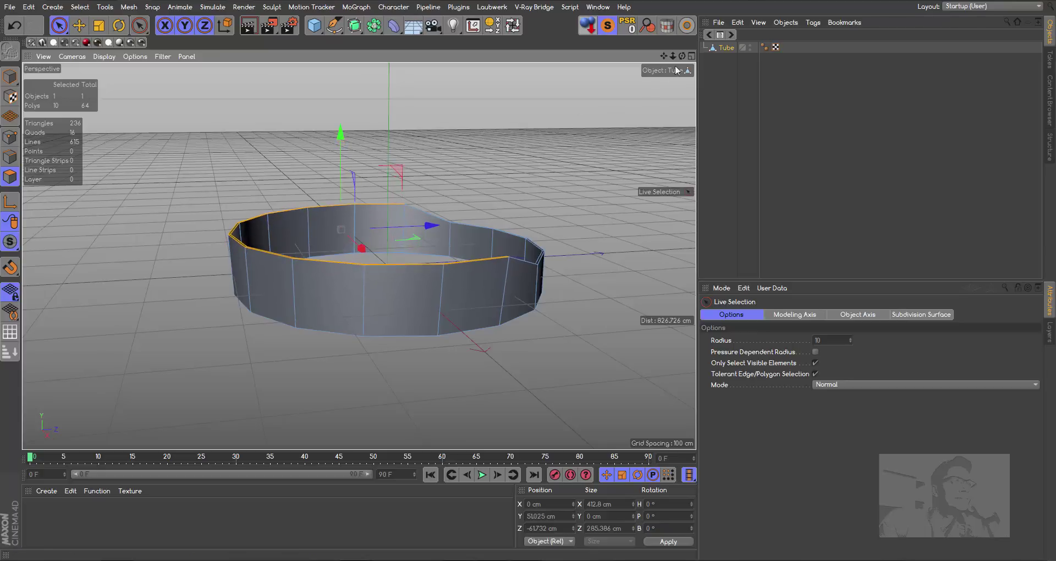
drag(682, 56, 671, 58)
alt+drag(359, 256, 359, 257)
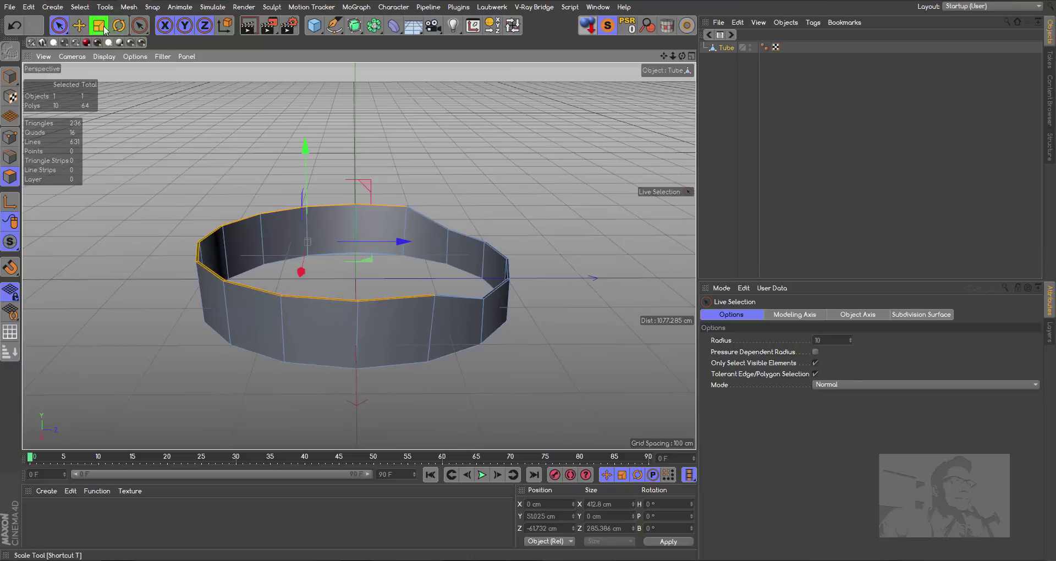
click(140, 27)
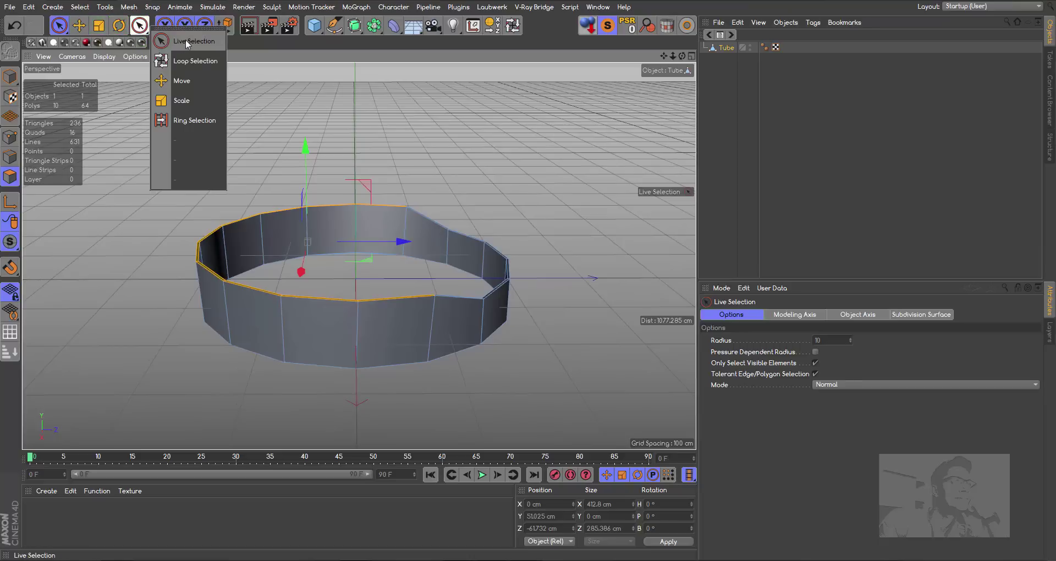
click(185, 41)
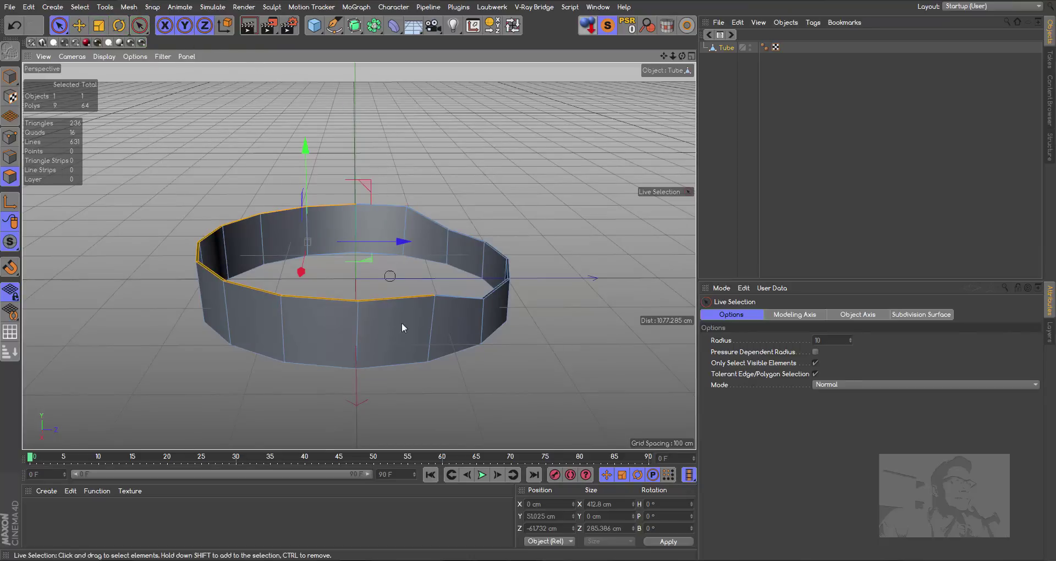
drag(277, 146, 278, 134)
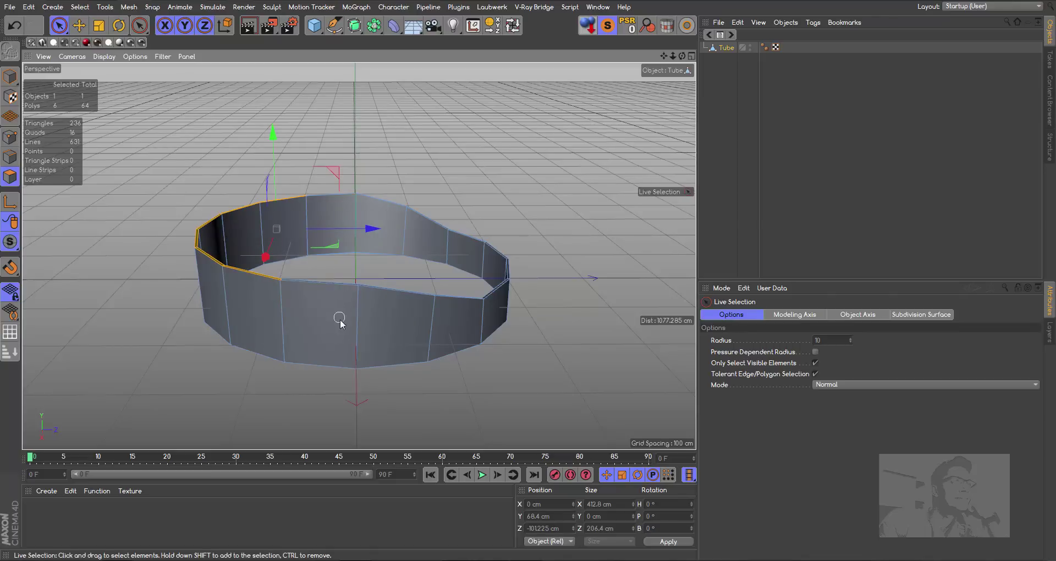
drag(256, 145, 247, 127)
- Deselect more front polygons, lift the rearmost ones to about 12.7 cm higher, and undo a sideways shift
ctrl+drag(270, 259, 226, 253)
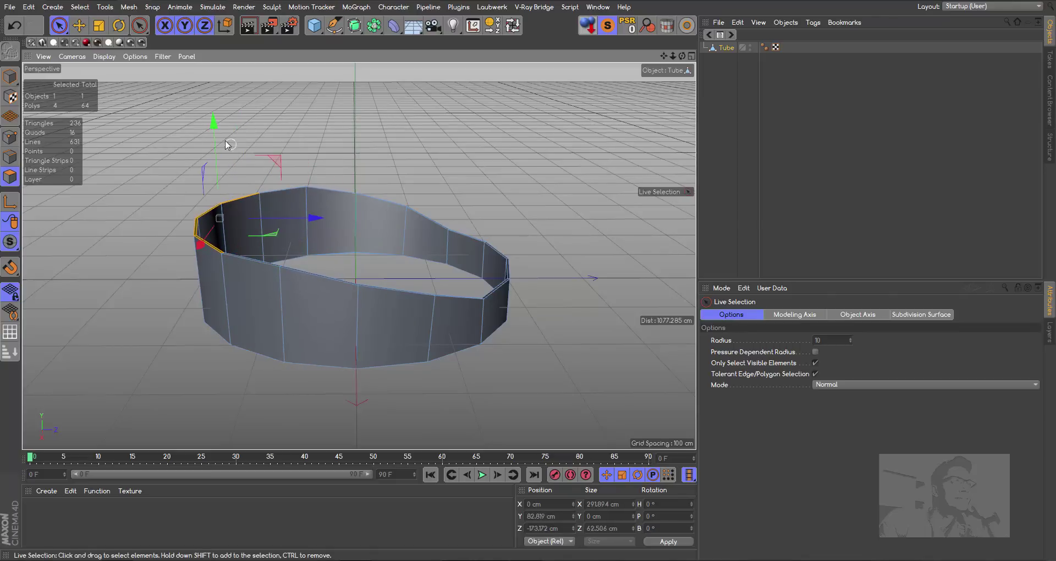
drag(213, 130, 215, 117)
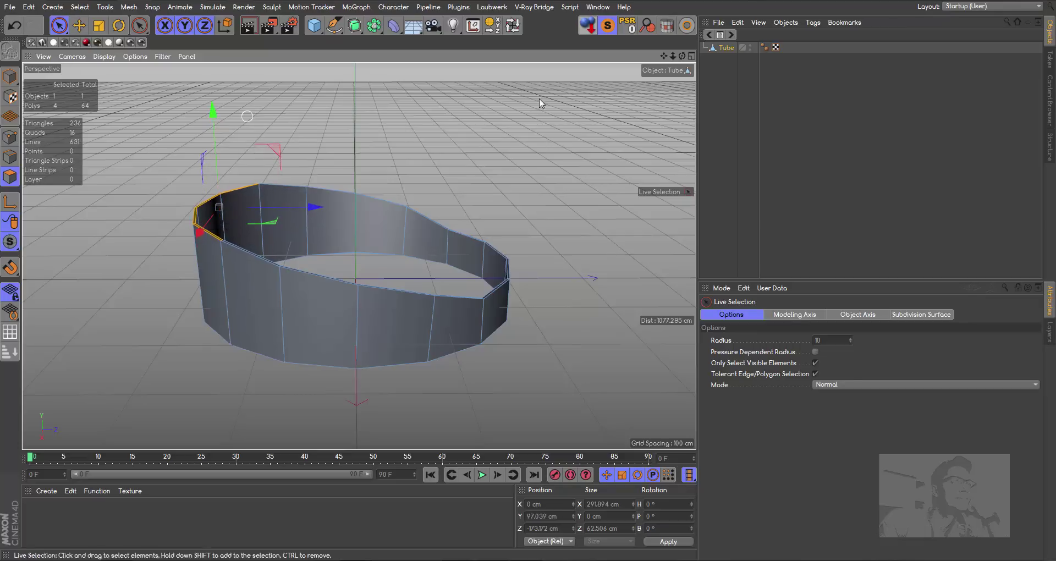
mouse_move(540, 101)
alt+mouse_down()
mouse_move(556, 97)
mouse_move(319, 107)
alt+mouse_up()
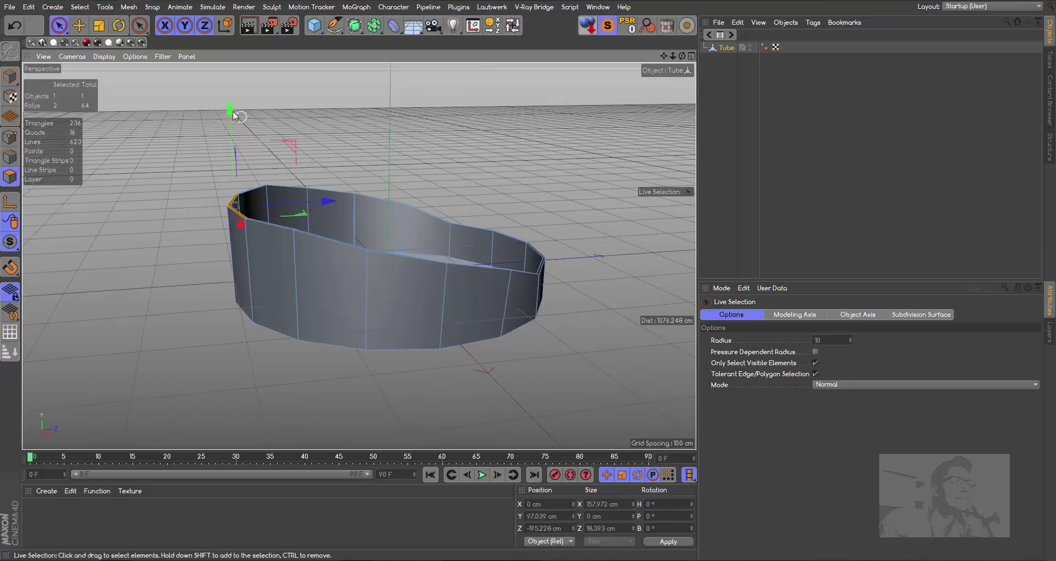
mouse_move(233, 115)
mouse_down()
mouse_move(235, 102)
mouse_move(263, 109)
mouse_up()
drag(684, 58, 408, 157)
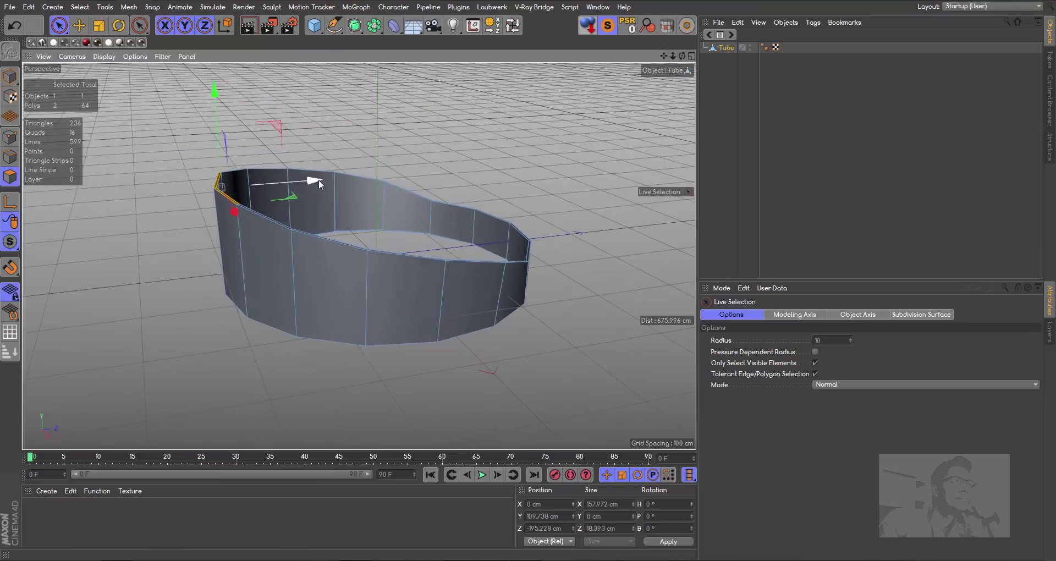
ctrl+drag(319, 181, 359, 257)
key(ctrl+z)
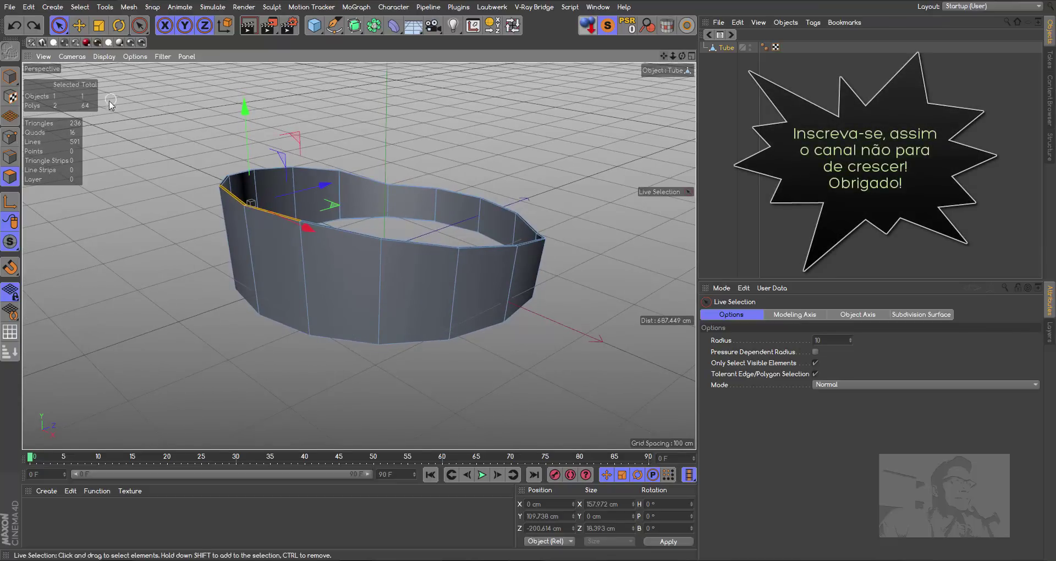
- In Edge mode, clear the selection and select a single top rim edge at the band's end
click(10, 158)
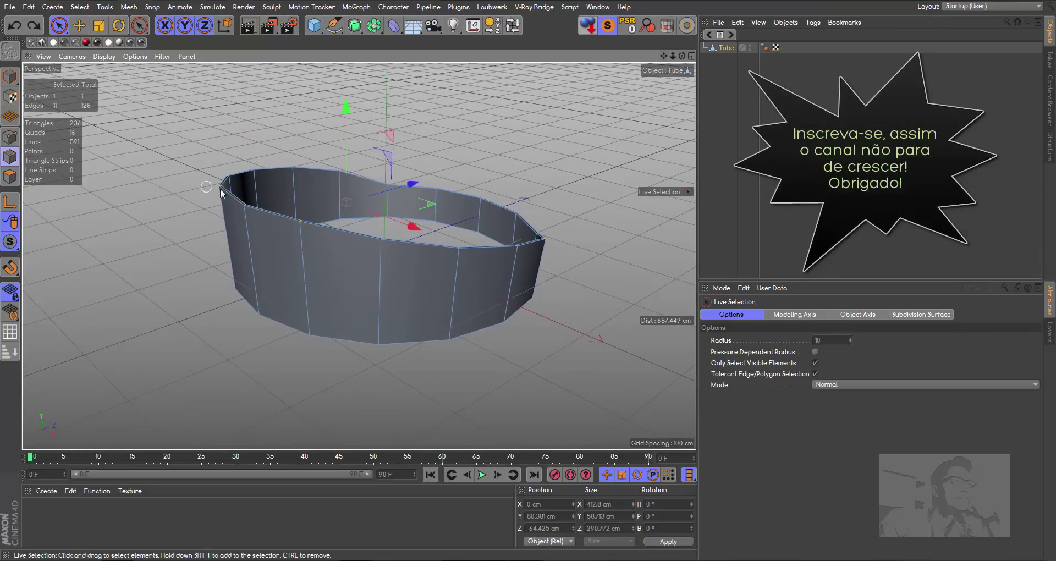
drag(682, 55, 644, 60)
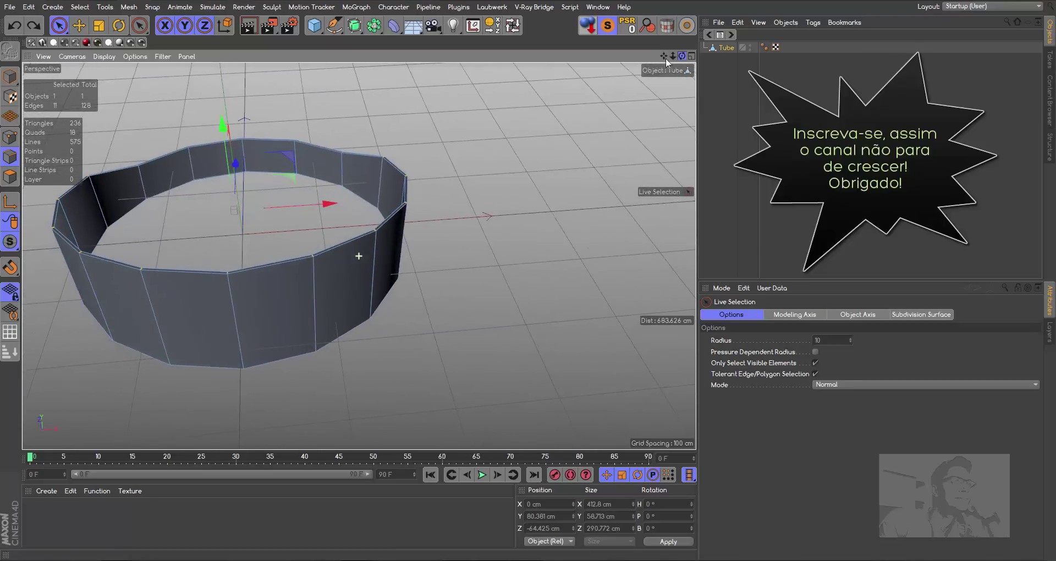
click(46, 189)
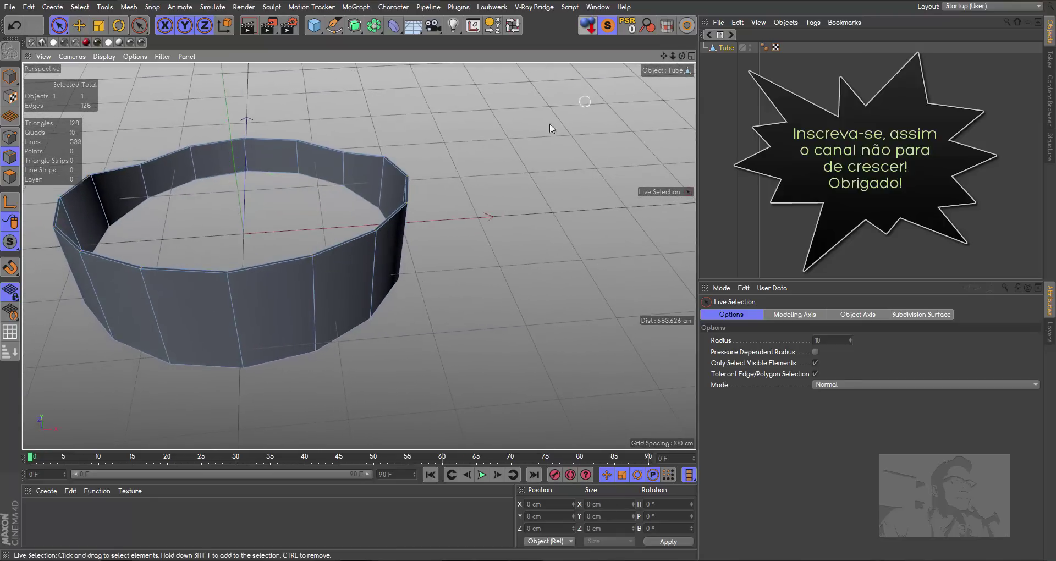
click(80, 27)
click(228, 272)
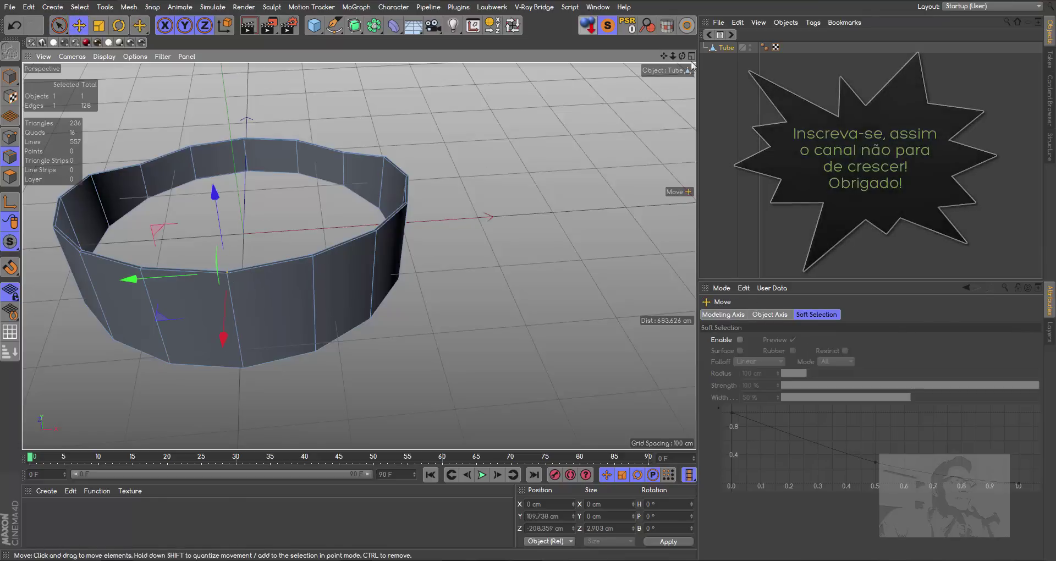
drag(682, 56, 715, 60)
- Raise that edge about 21.2 cm into a peak and activate Loop/Path Cut with K~L
mouse_move(359, 256)
mouse_down()
mouse_move(302, 132)
mouse_move(280, 130)
mouse_move(279, 114)
mouse_move(359, 257)
mouse_up()
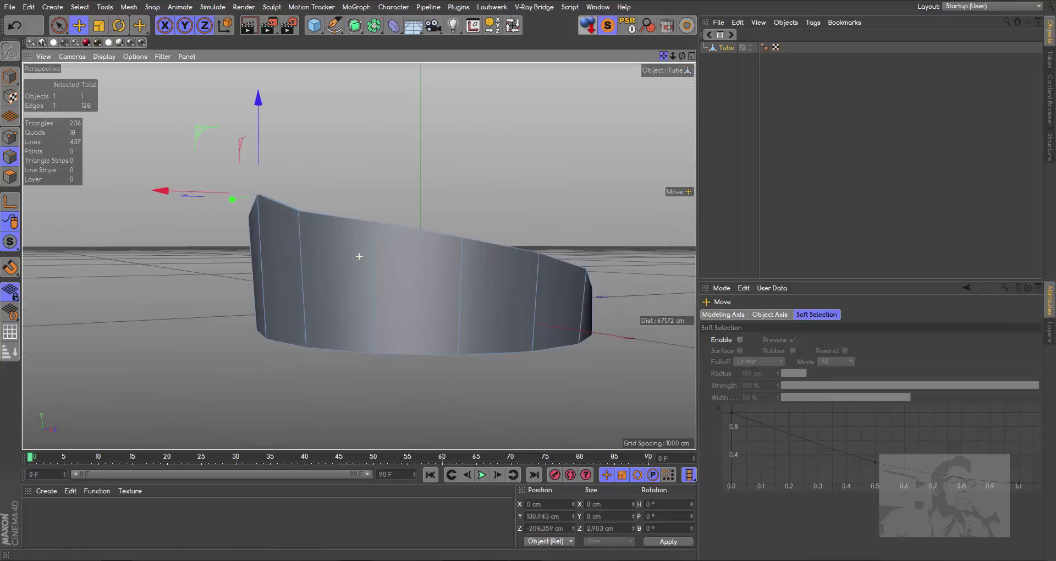
mouse_move(680, 56)
mouse_down()
mouse_move(359, 257)
mouse_move(622, 119)
mouse_up()
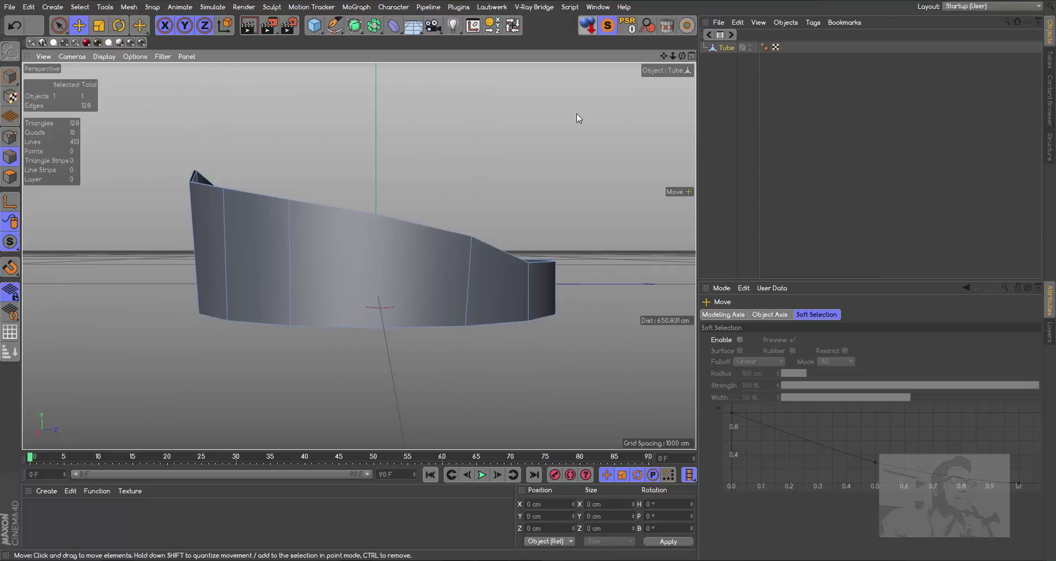
key(k)
key(l)
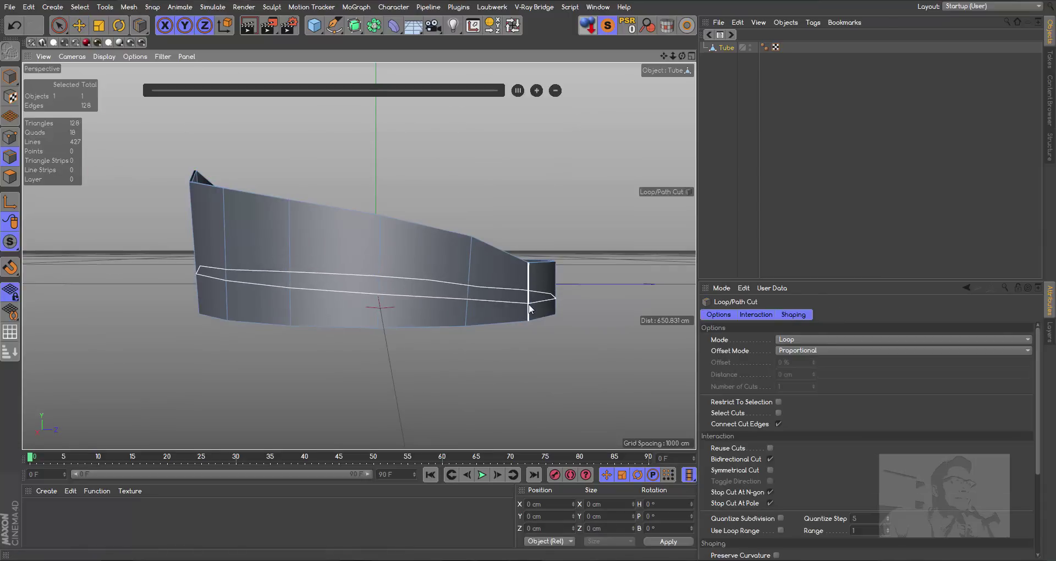
- Cut four horizontal edge loops across the tube wall, bringing the edge count to 256
click(530, 297)
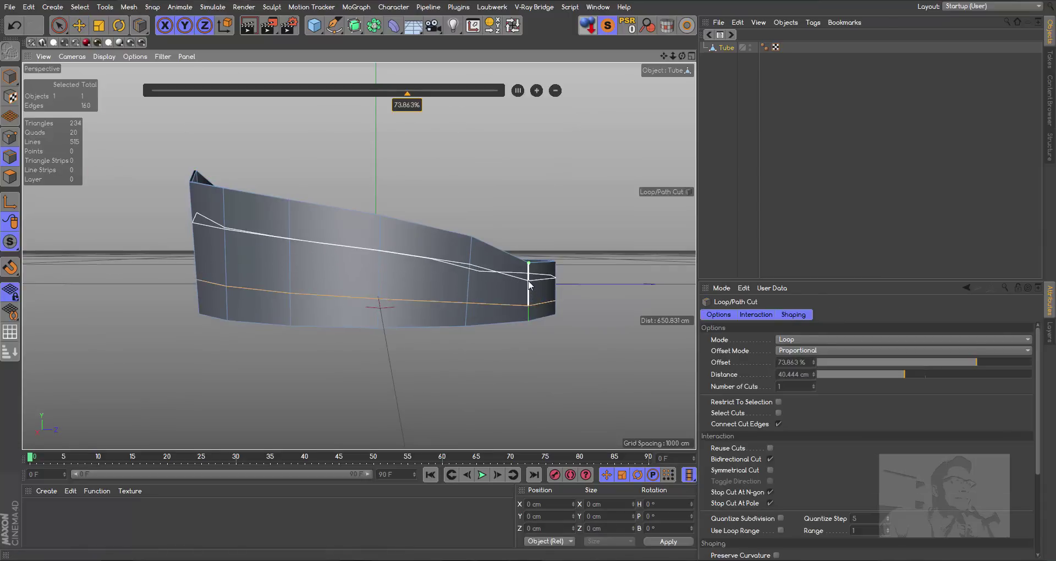
click(527, 291)
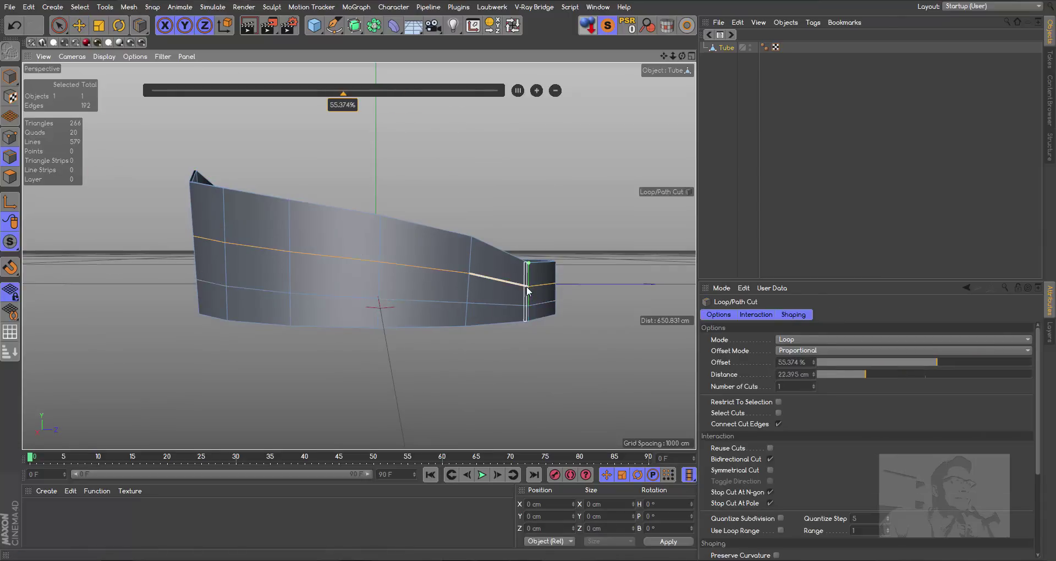
drag(681, 56, 650, 71)
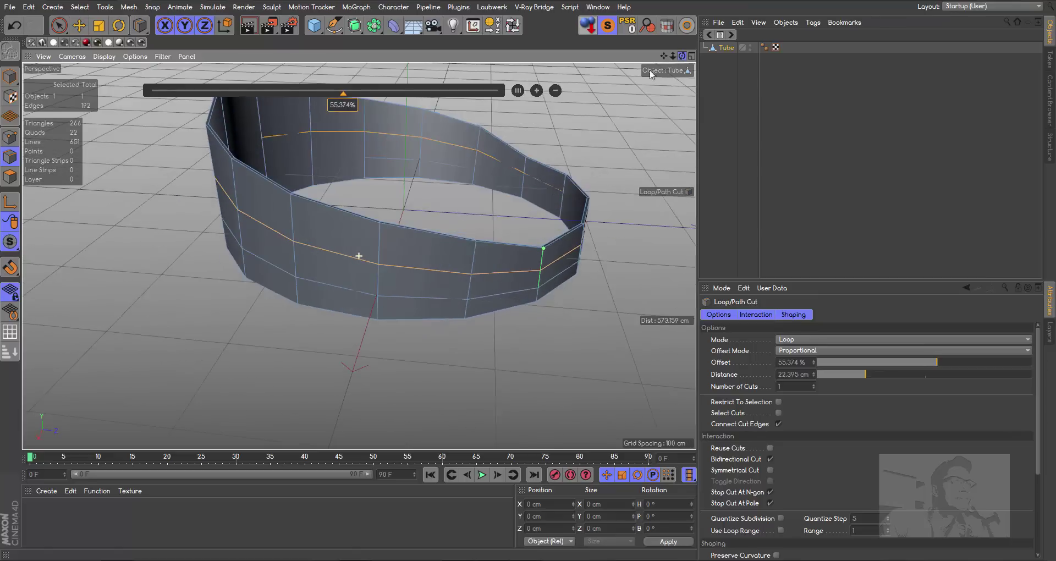
click(421, 165)
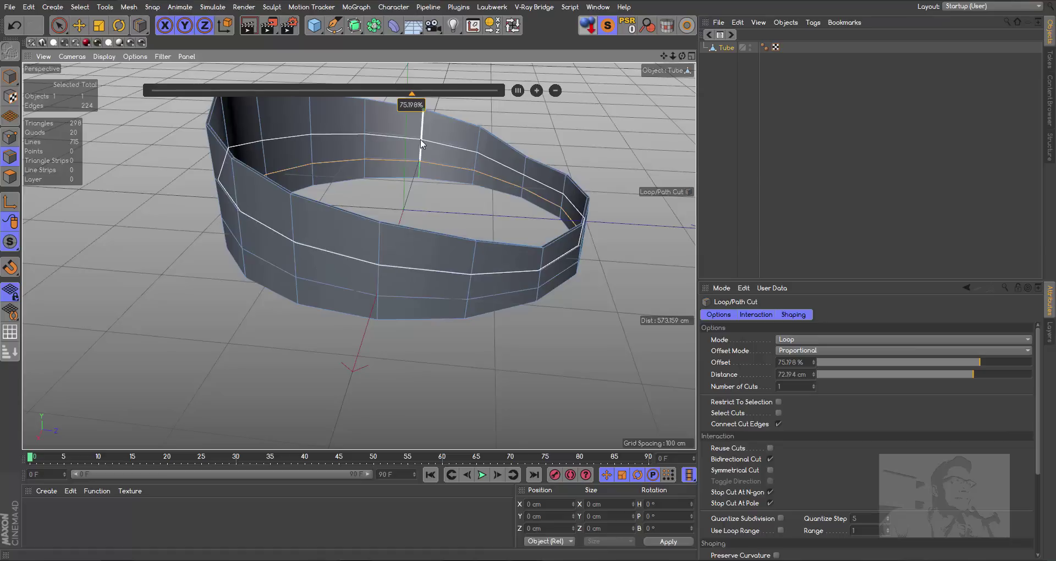
click(421, 143)
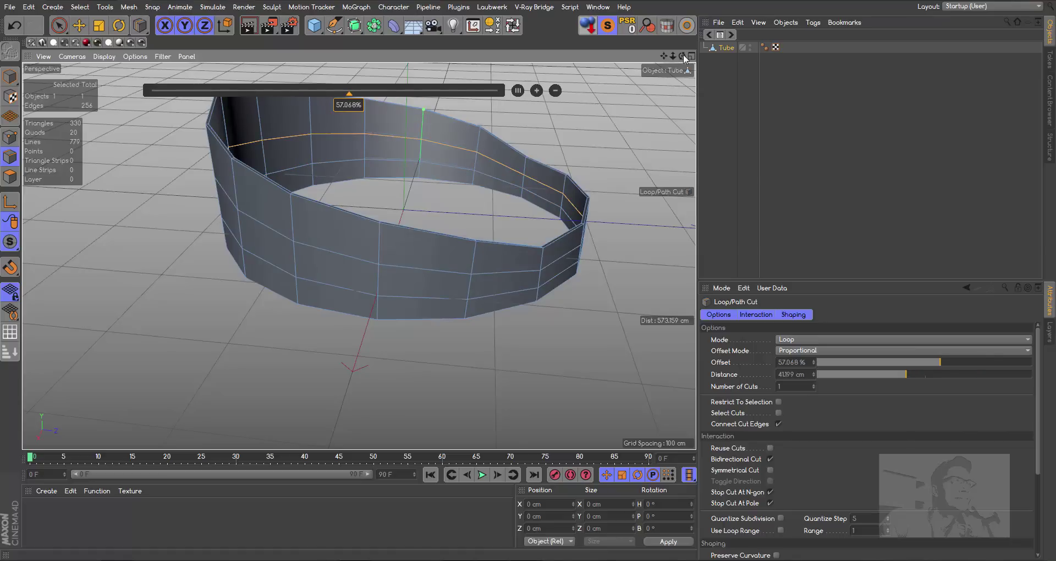
drag(682, 56, 660, 66)
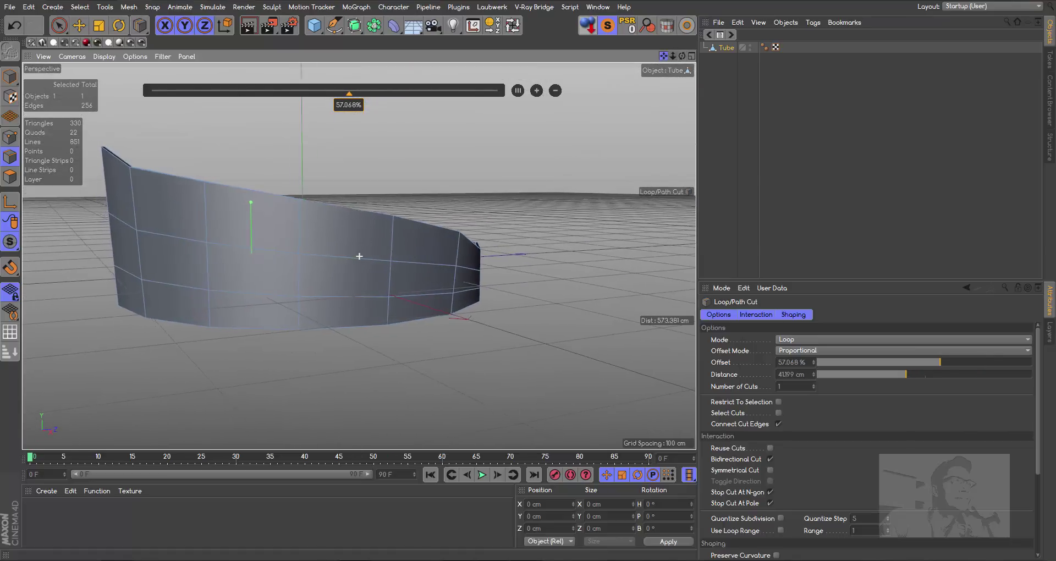
drag(359, 256, 637, 116)
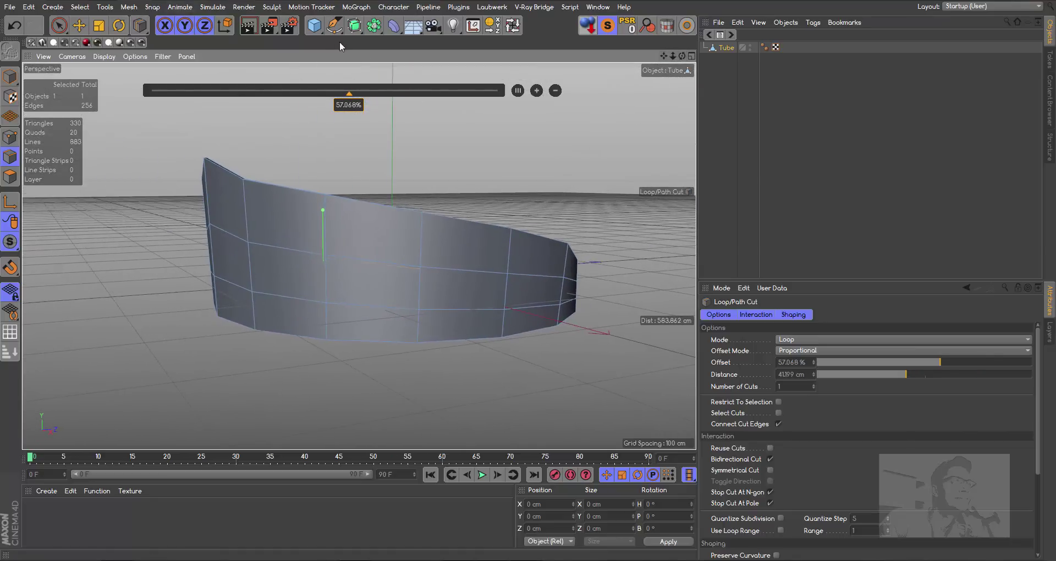
- Loop-select the upper polygon bands of the tube wall in Polygon mode
click(513, 25)
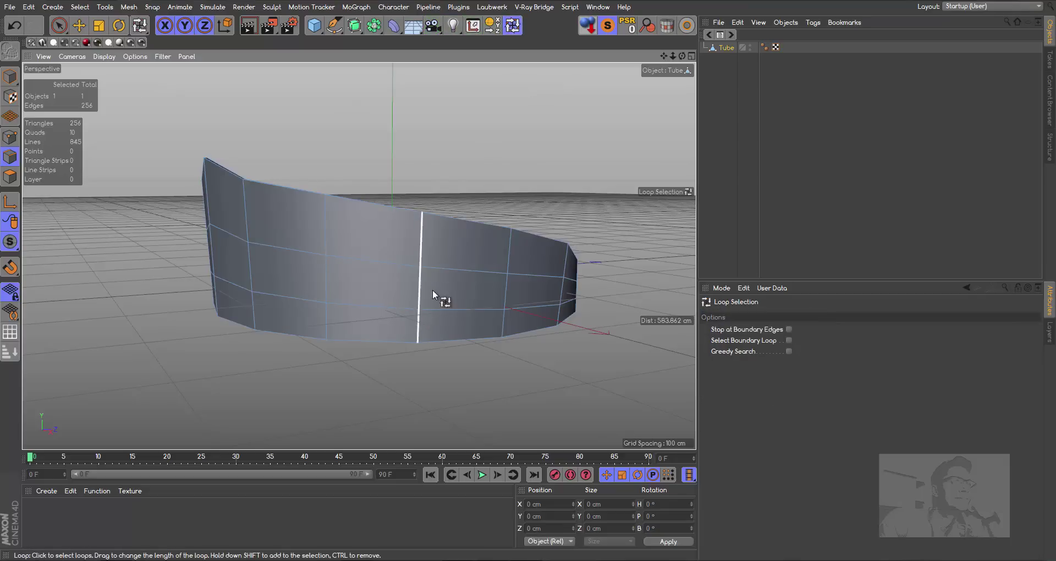
click(10, 176)
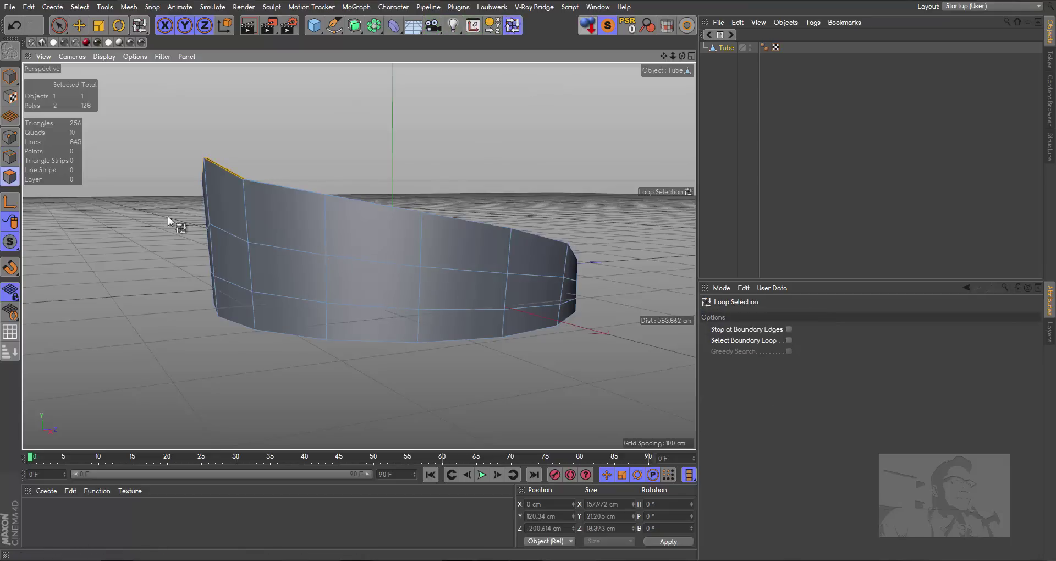
click(423, 287)
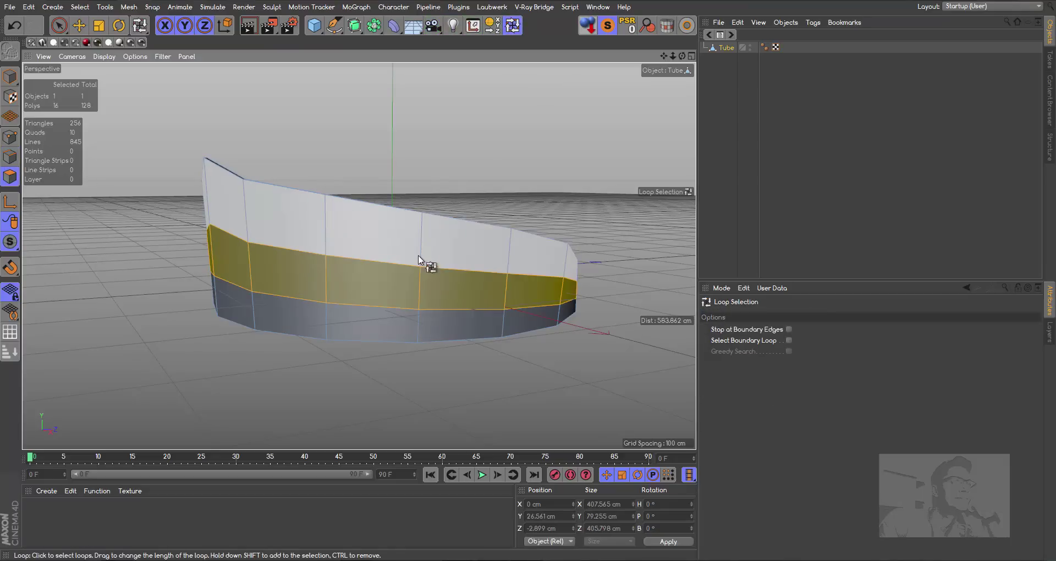
shift+click(419, 259)
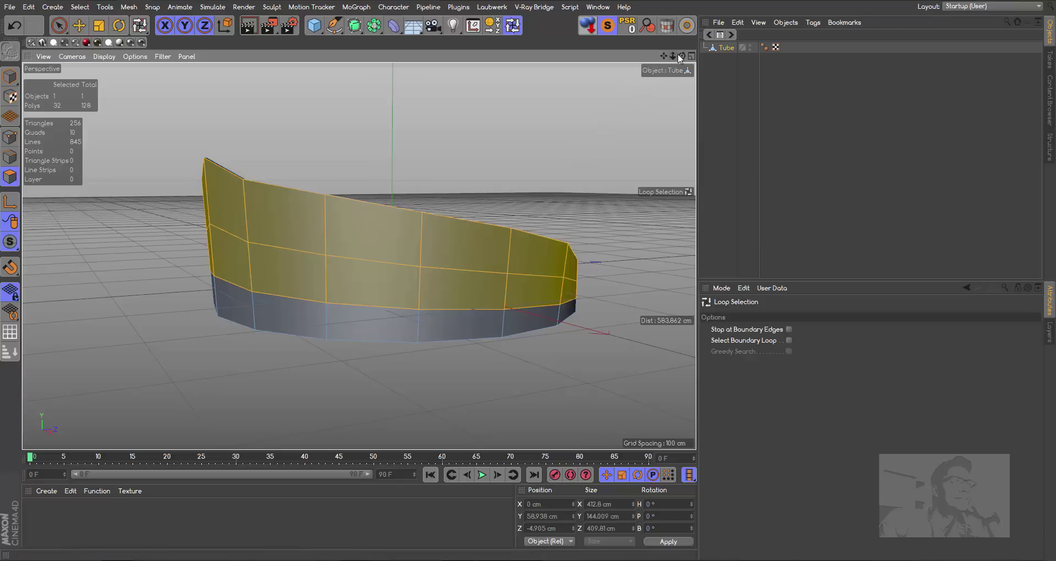
drag(682, 55, 682, 93)
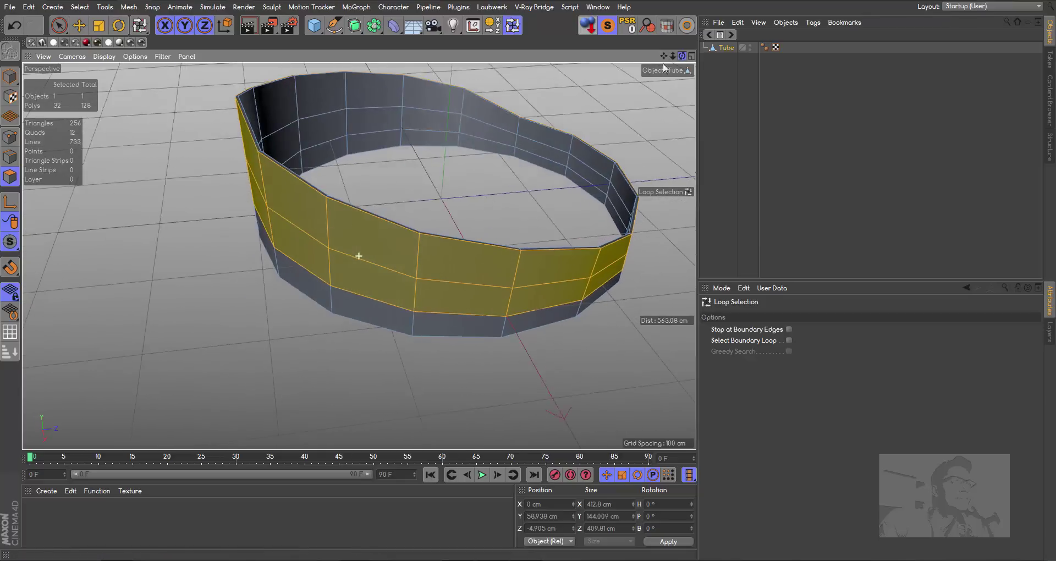
shift+click(419, 233)
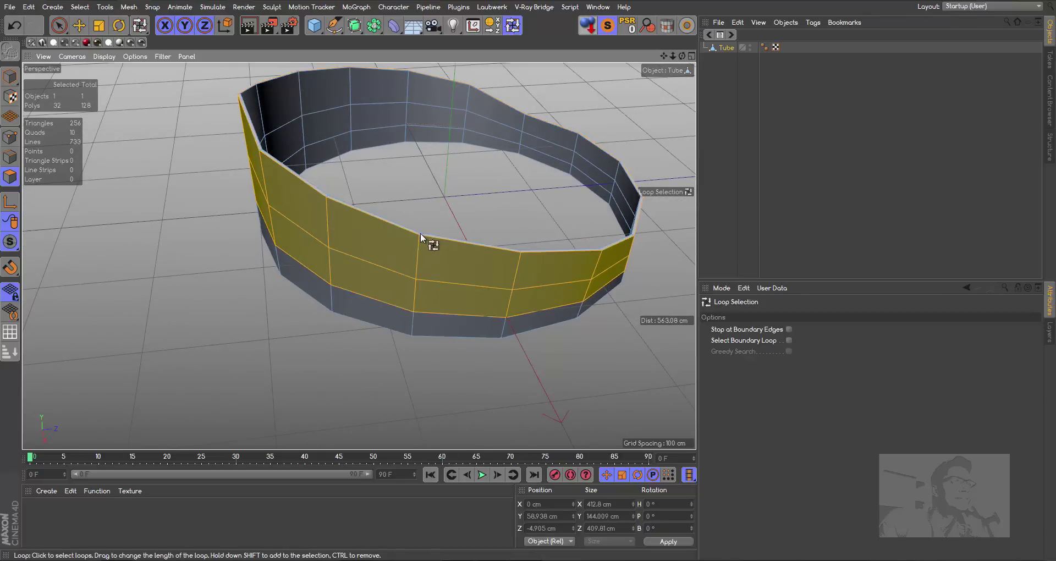
shift+click(408, 116)
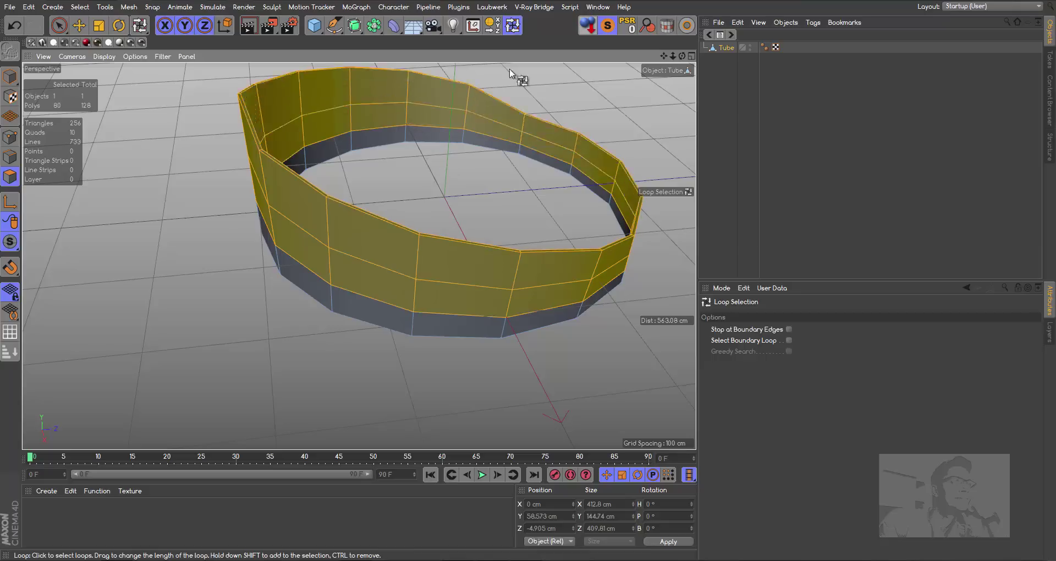
drag(678, 59, 496, 70)
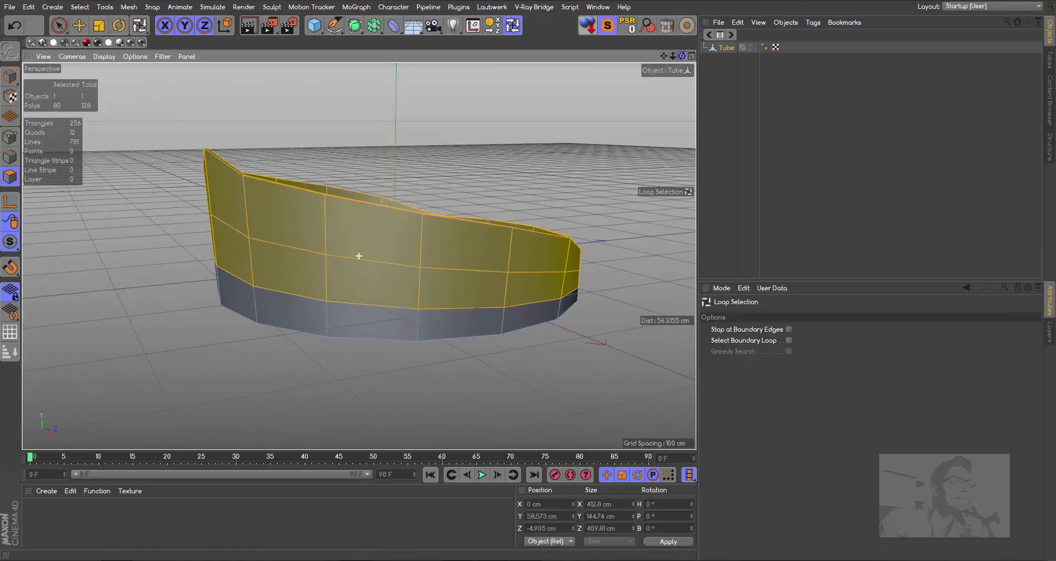
- Move the selected bands up about 3.6 cm and scale them to about 102.2%
click(79, 26)
drag(388, 144, 386, 130)
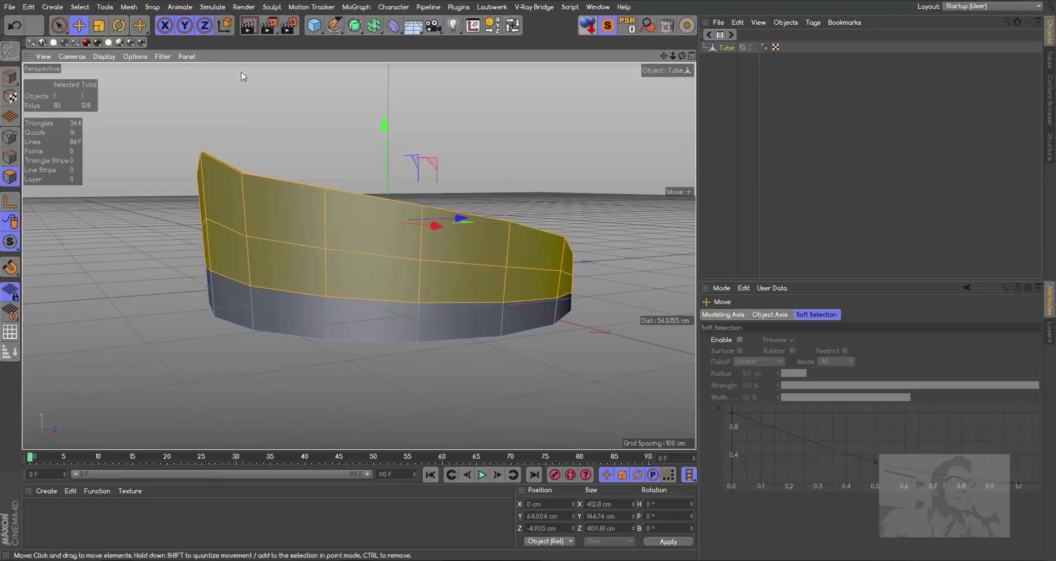
click(99, 26)
drag(498, 153, 533, 141)
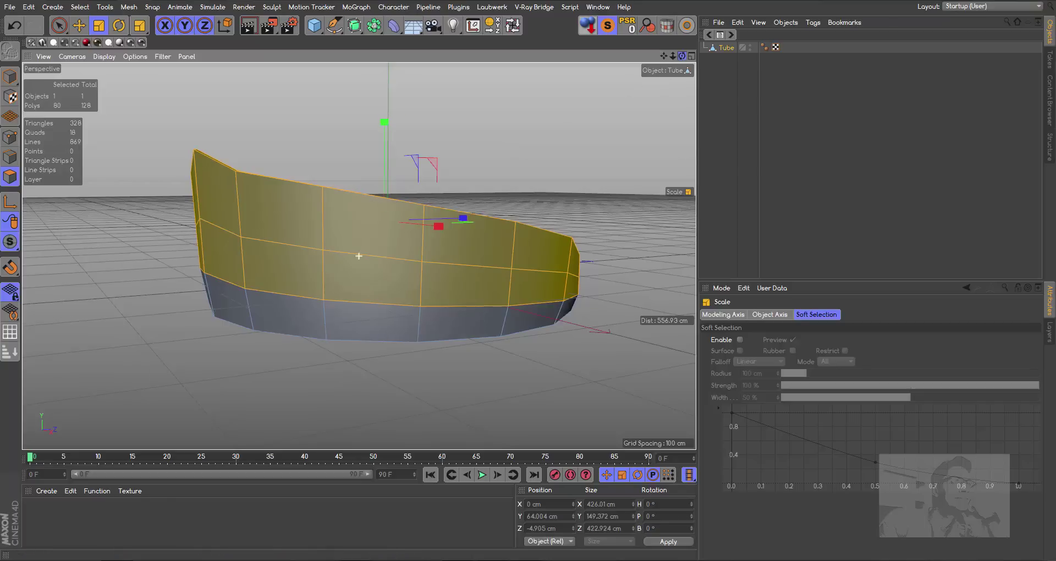
alt+drag(359, 256, 330, 253)
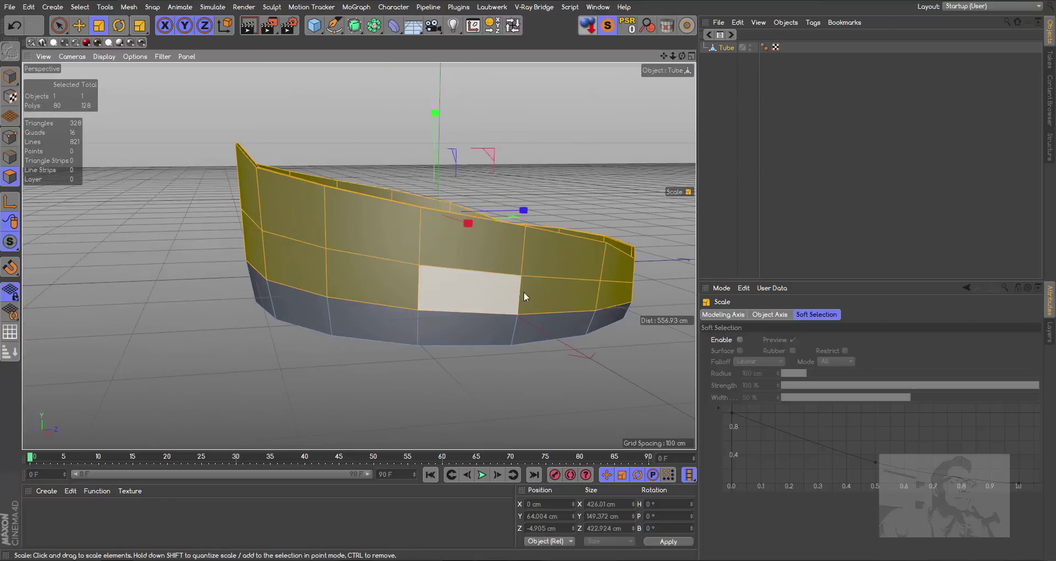
- Drop the middle loop from the selection, raise the top band about 8 cm, then clear the selection
click(510, 28)
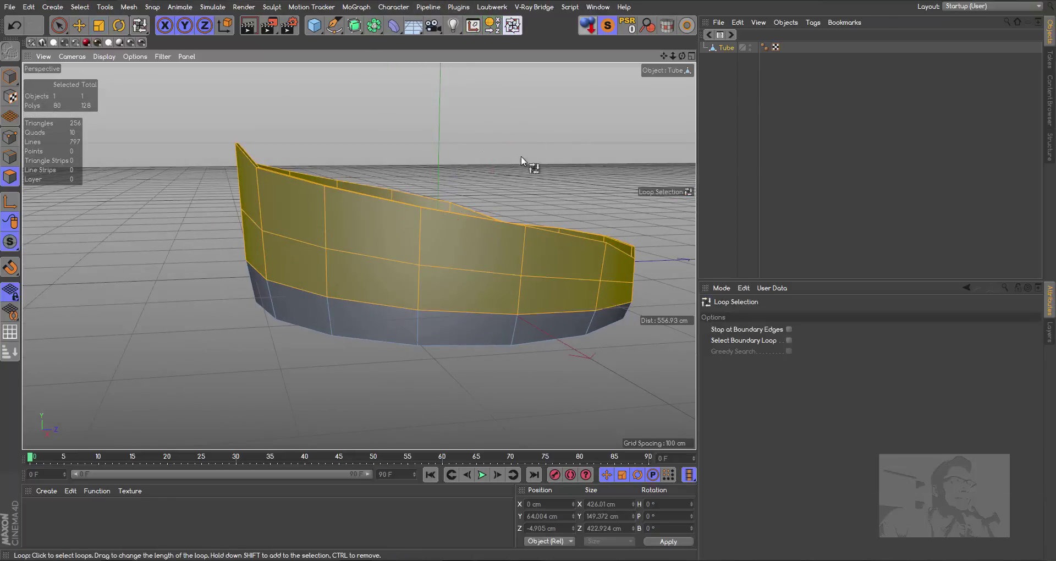
drag(518, 306, 595, 182)
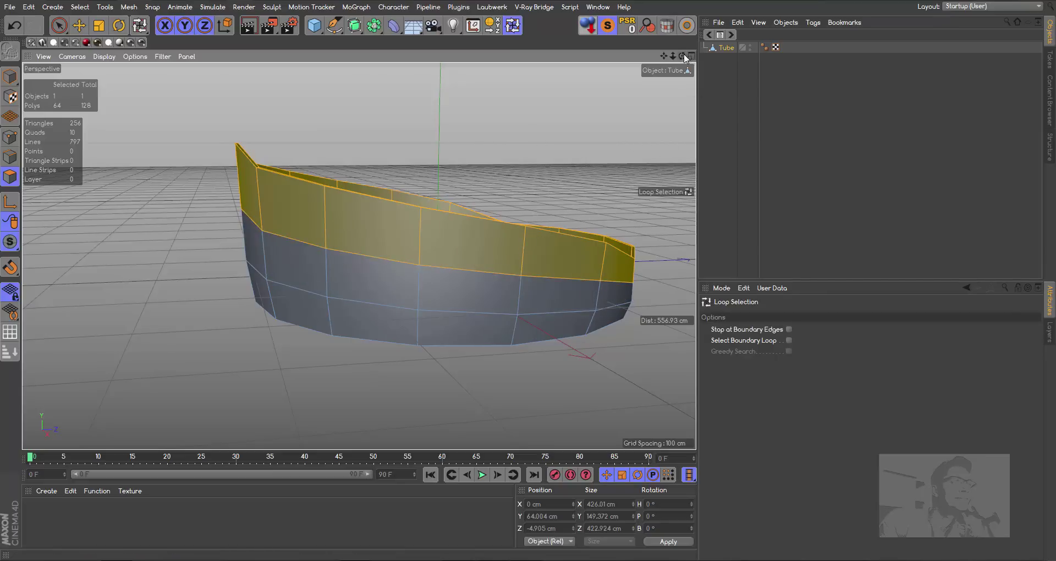
drag(682, 56, 431, 217)
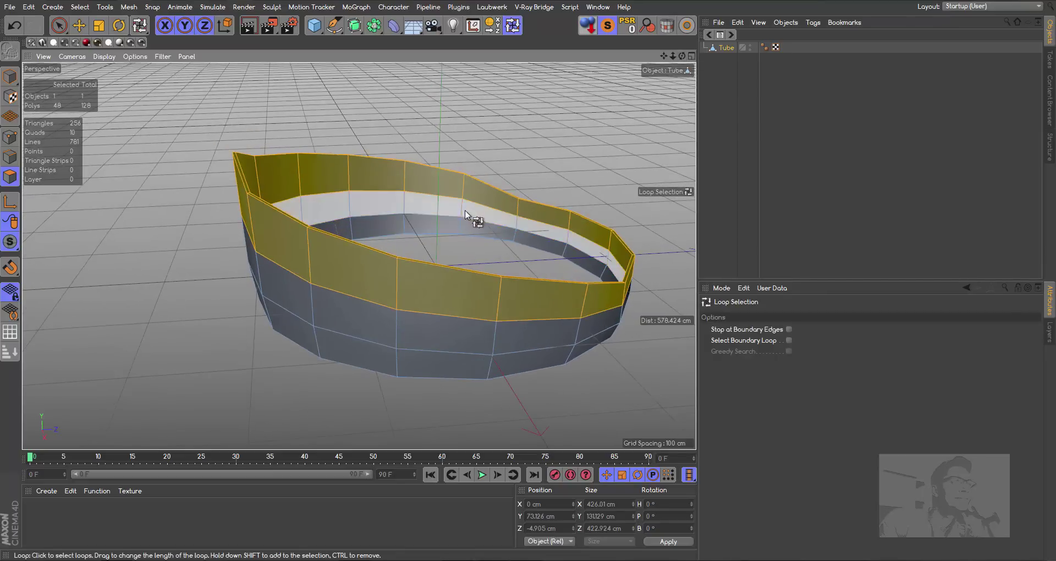
drag(680, 59, 358, 252)
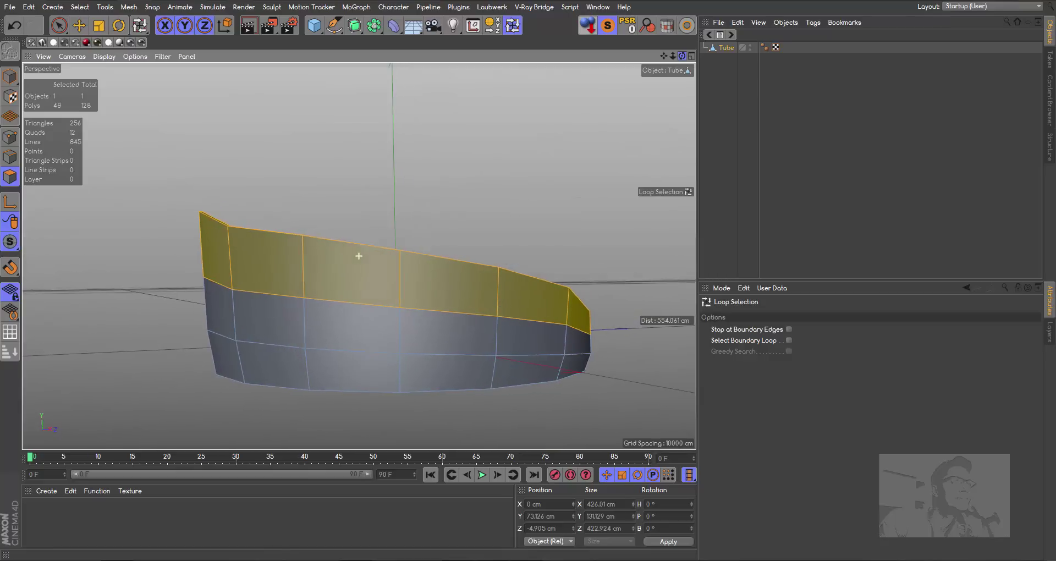
key(e)
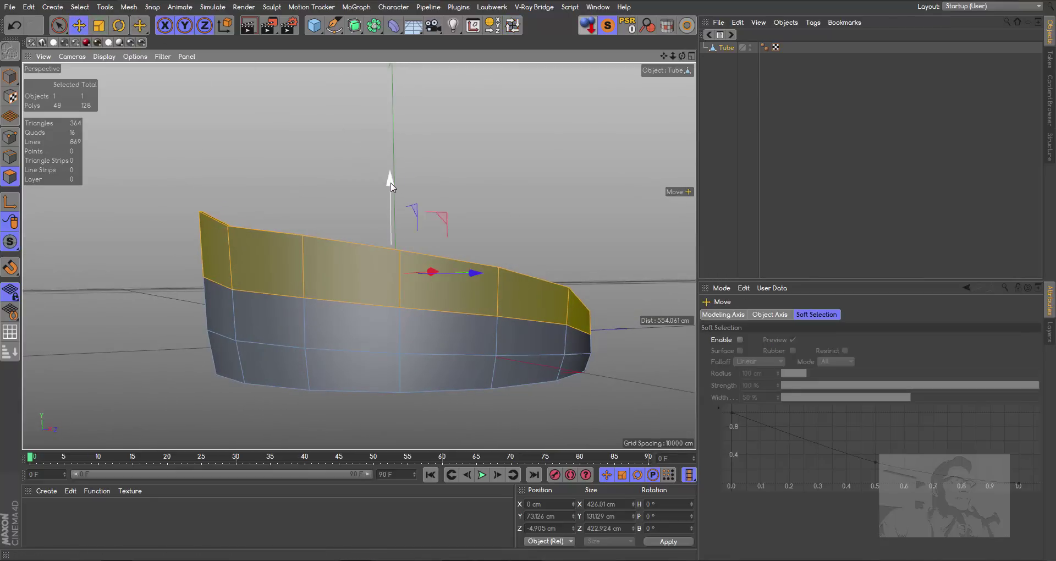
drag(391, 185, 392, 175)
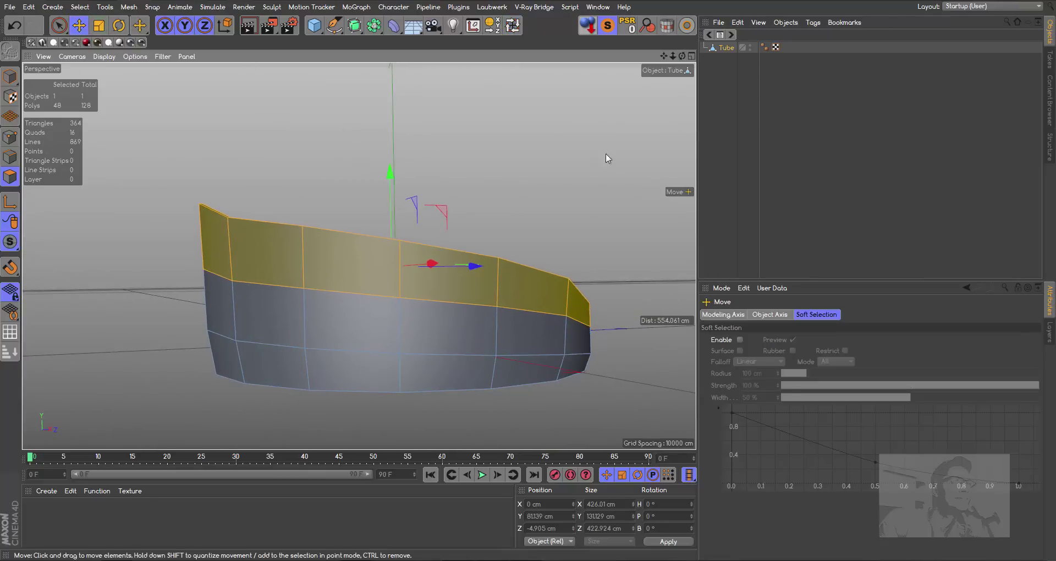
mouse_move(682, 55)
mouse_down()
mouse_move(660, 88)
mouse_move(667, 64)
mouse_move(658, 74)
mouse_up()
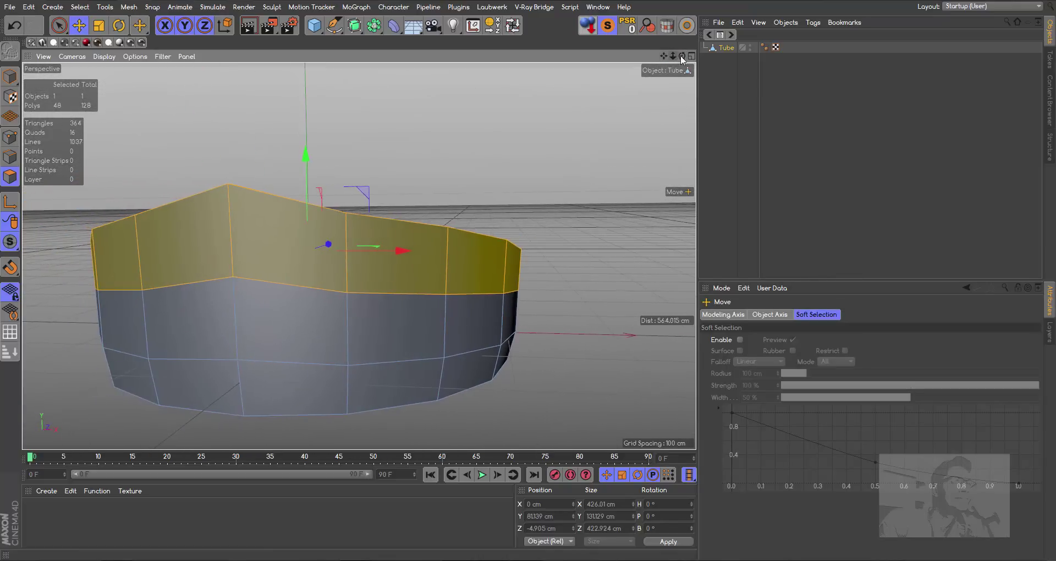
key(ctrl+z)
- Select three top and back rim edges and slide them about 15.5 cm sideways
click(12, 158)
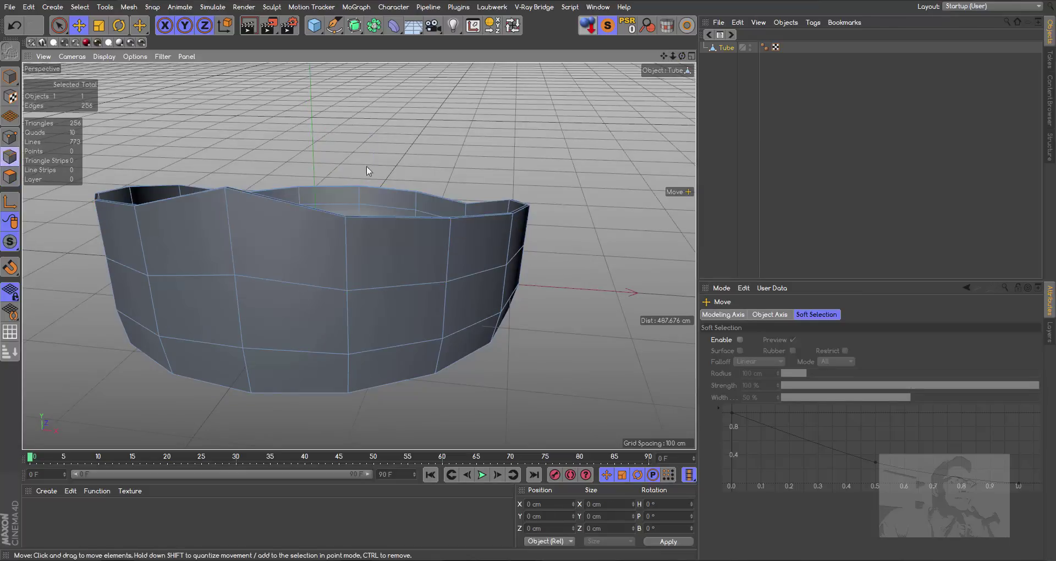
click(345, 220)
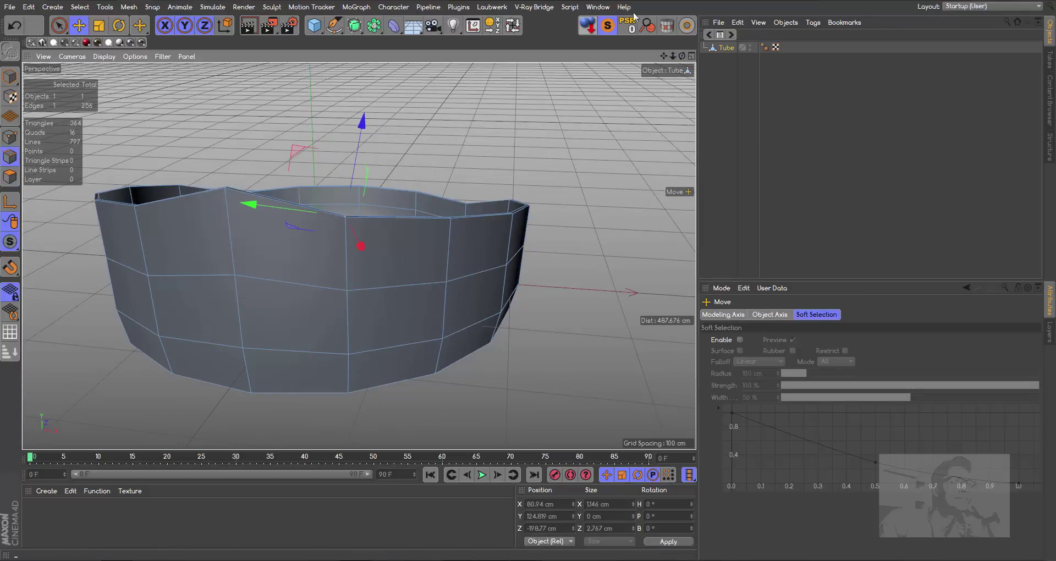
drag(672, 55, 360, 256)
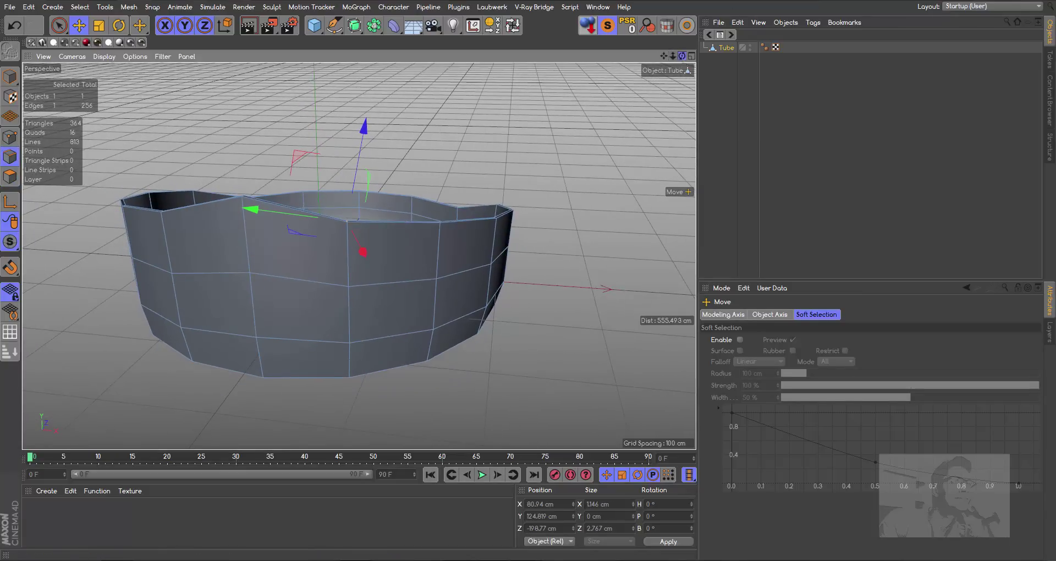
drag(682, 55, 358, 252)
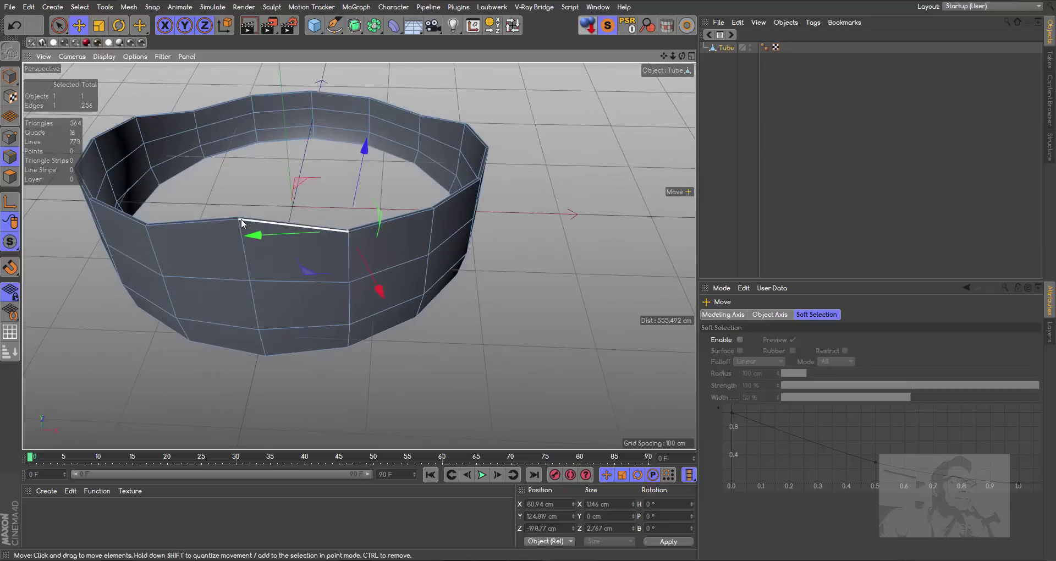
shift+click(150, 225)
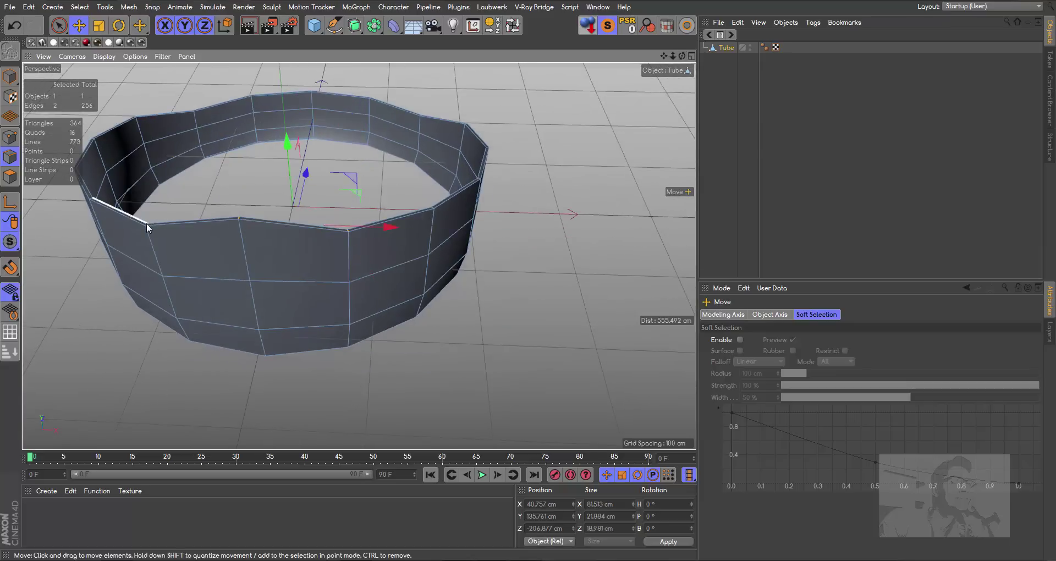
shift+click(412, 153)
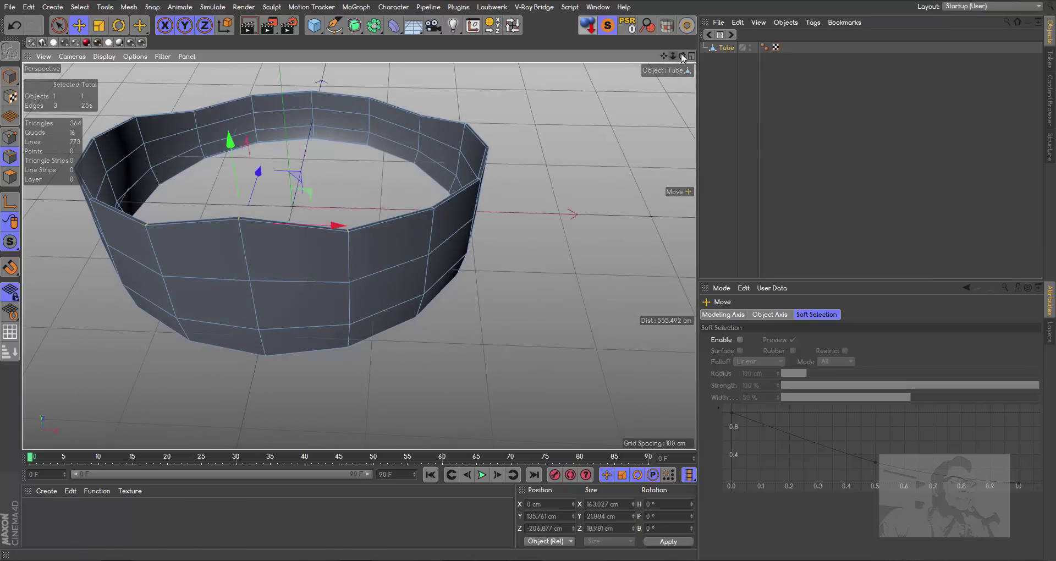
mouse_move(682, 56)
mouse_down()
mouse_move(341, 115)
mouse_move(322, 72)
mouse_up()
drag(414, 174, 431, 176)
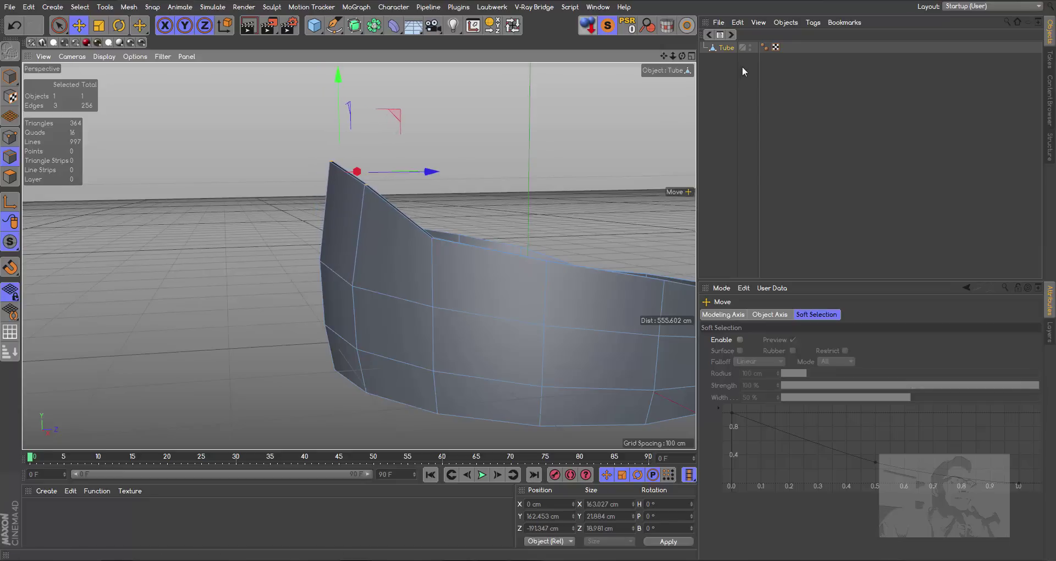
mouse_move(682, 55)
mouse_down()
mouse_move(358, 256)
mouse_move(247, 170)
mouse_up()
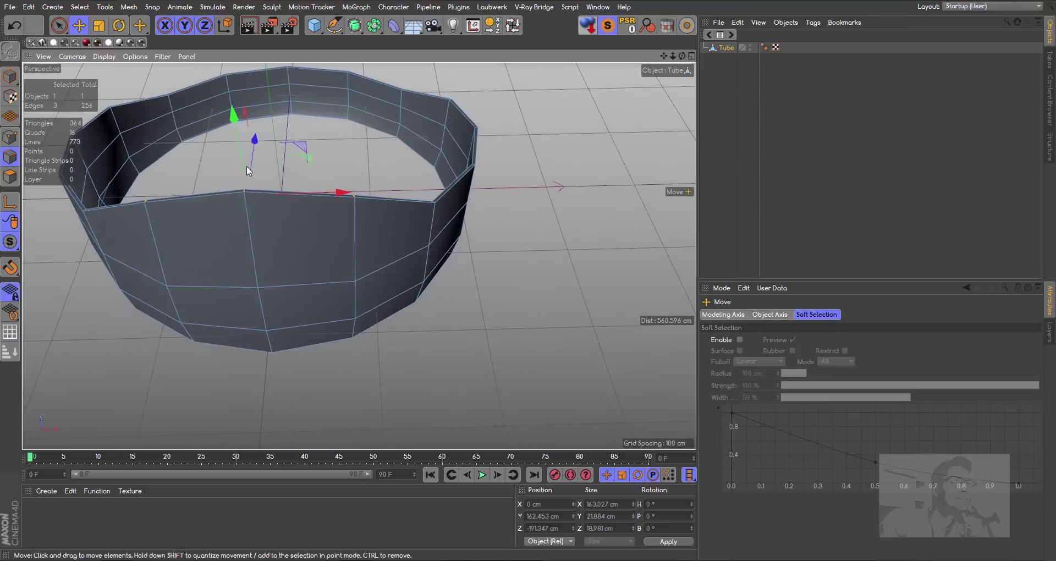
- Slide the peak point sideways to sharpen the tip, checking the raised corner from several angles
drag(61, 28, 118, 42)
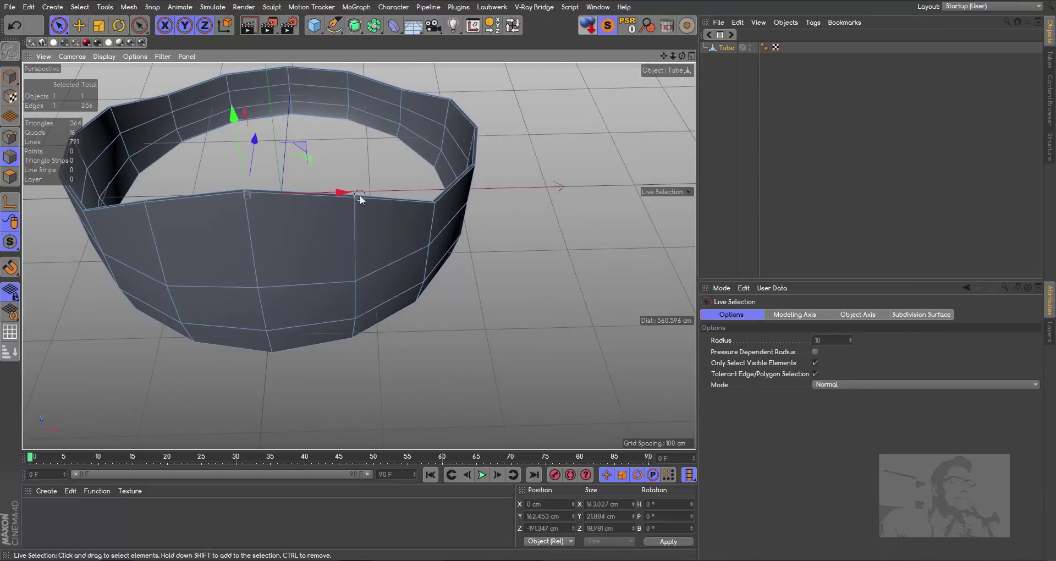
mouse_move(682, 56)
mouse_down()
mouse_move(238, 79)
mouse_move(239, 62)
mouse_up()
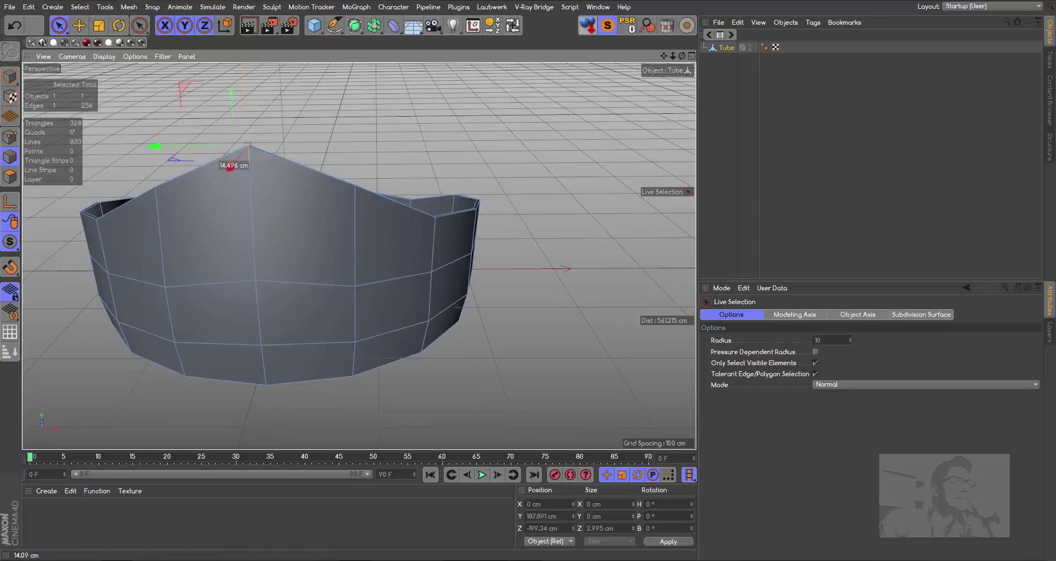
drag(683, 59, 306, 152)
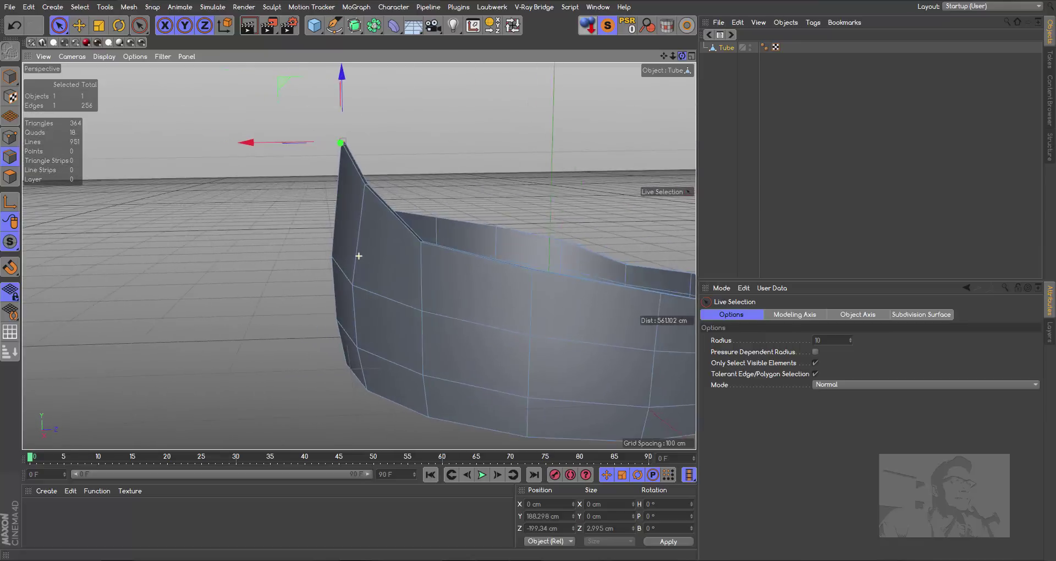
drag(237, 145, 272, 147)
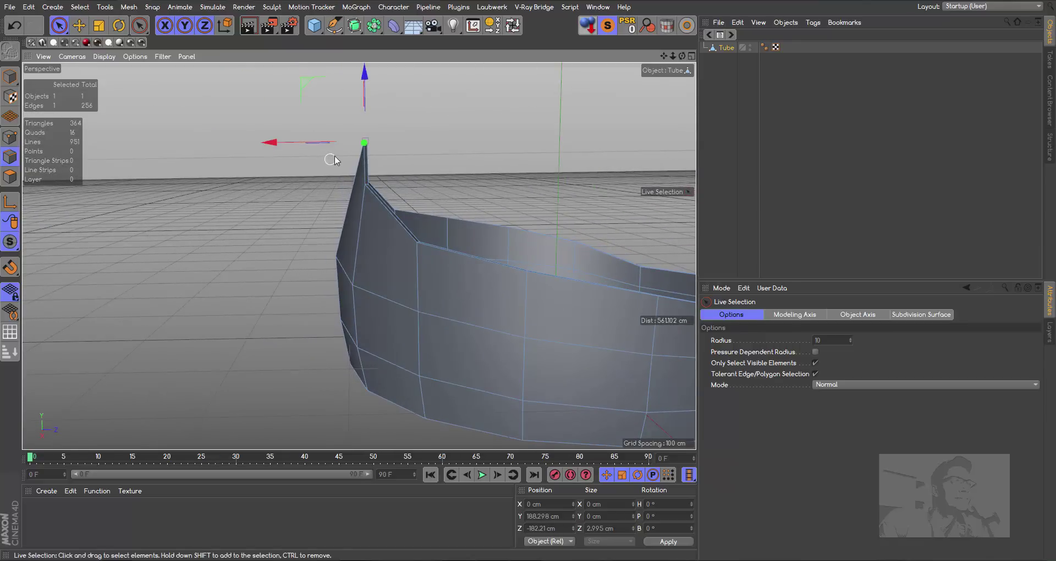
mouse_move(682, 56)
mouse_down()
mouse_move(359, 255)
mouse_move(297, 127)
mouse_move(278, 153)
mouse_up()
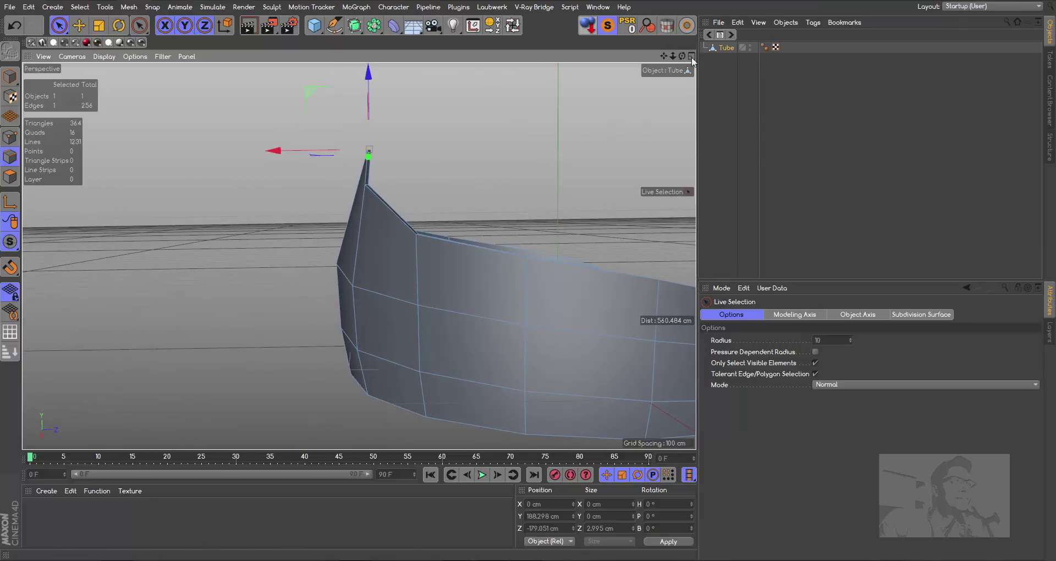
drag(682, 56, 359, 256)
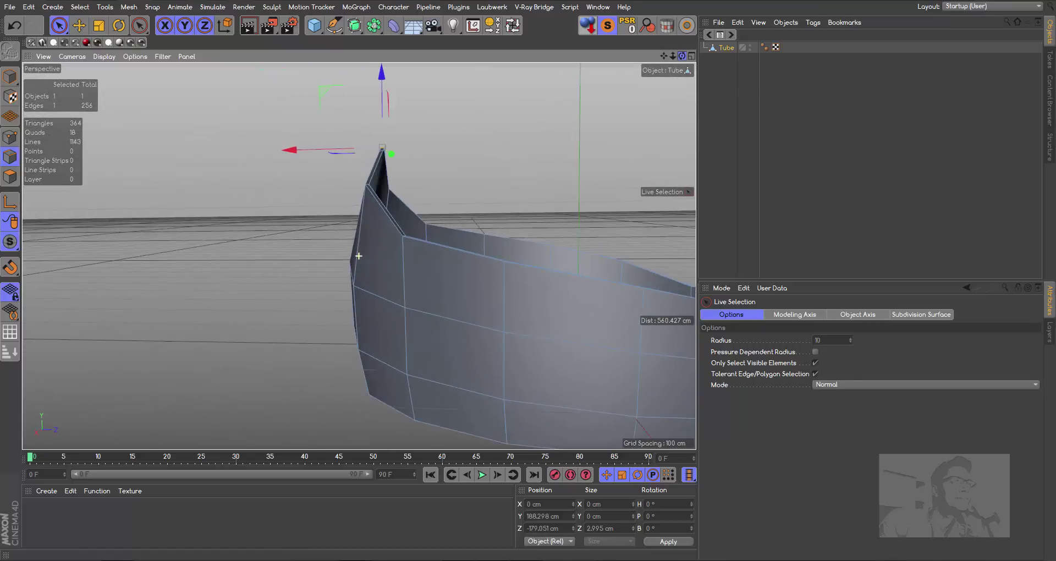
alt+right_drag(359, 255, 359, 256)
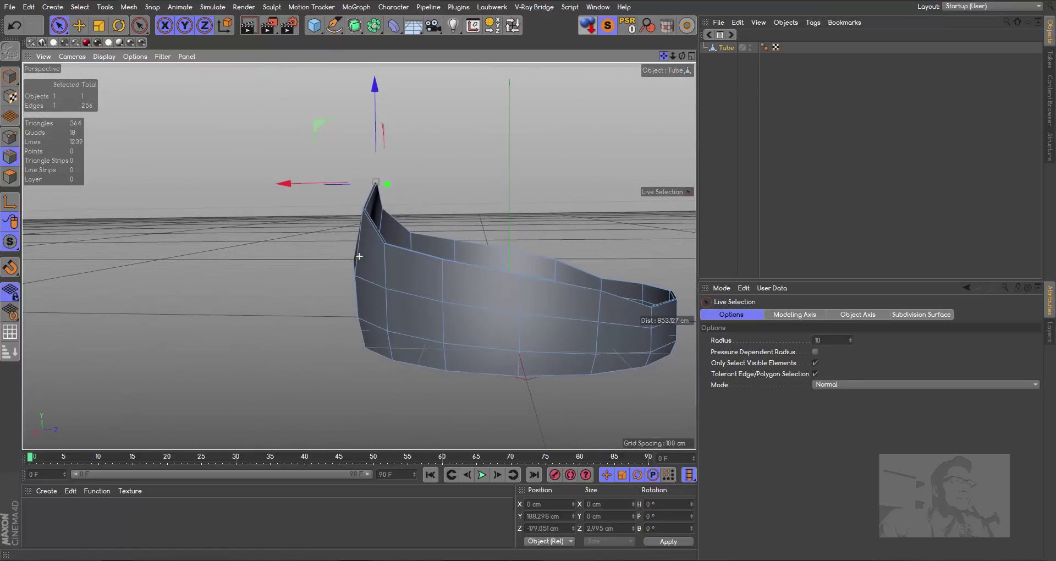
drag(682, 56, 642, 83)
drag(682, 56, 660, 71)
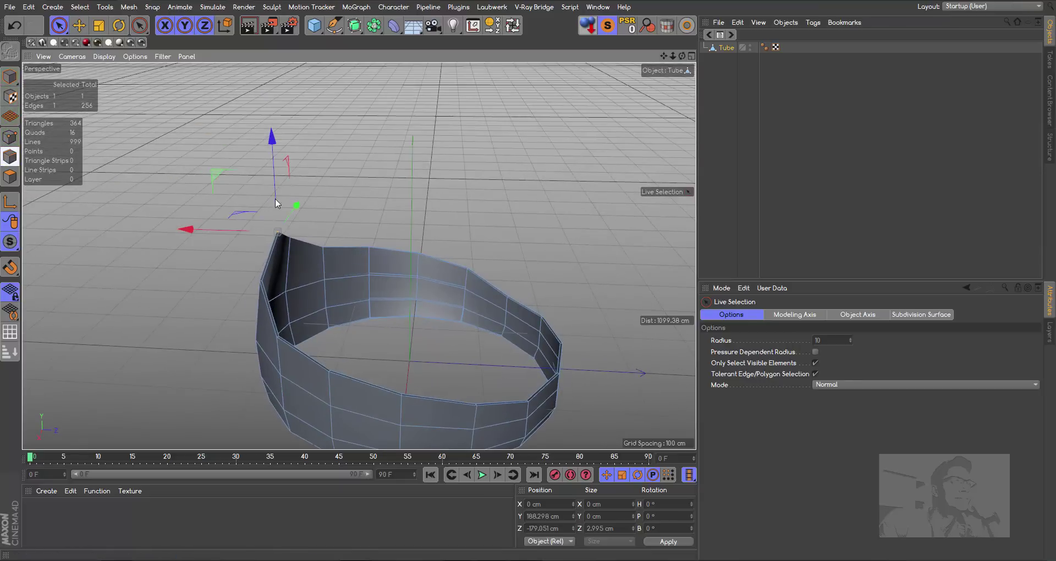
- Select two top rim edges and lower them about 6.8 cm
key(e)
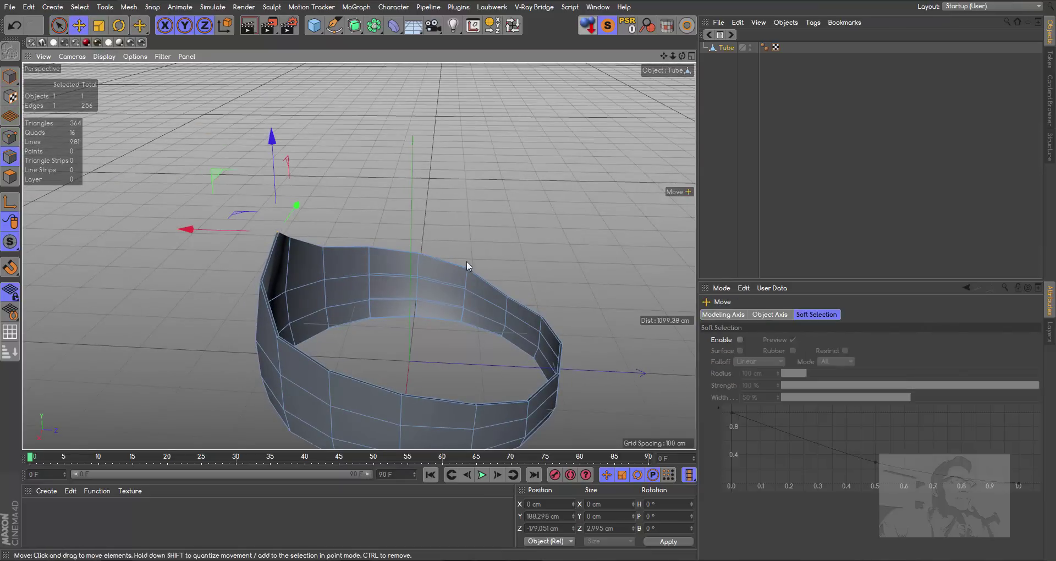
click(468, 271)
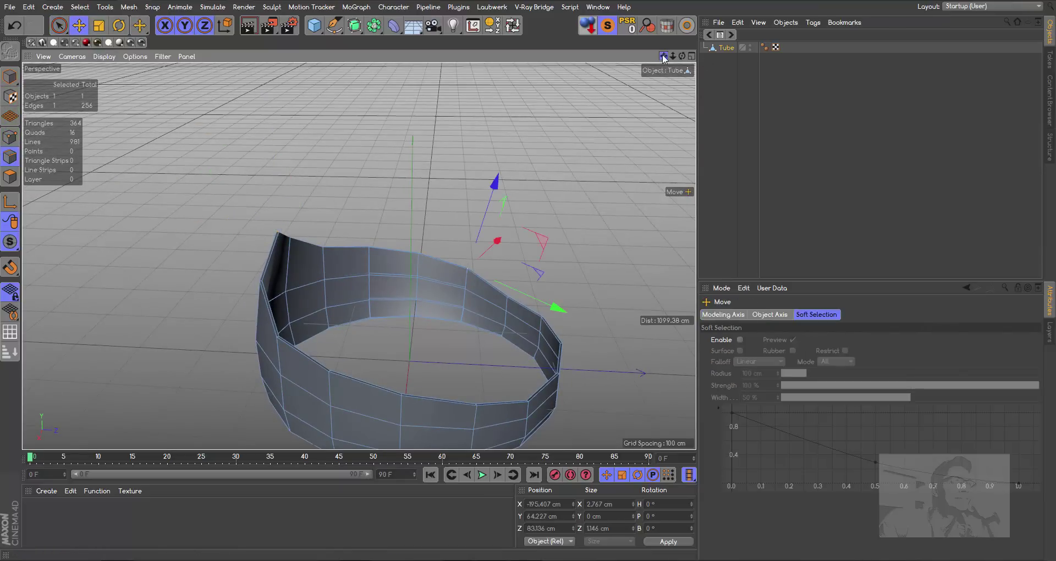
drag(664, 57, 527, 228)
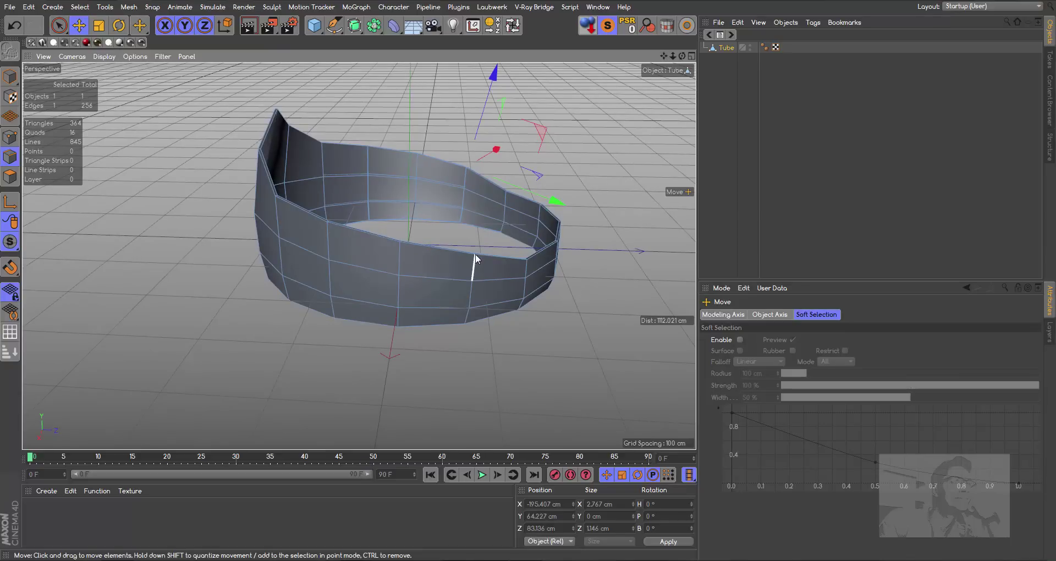
shift+click(534, 245)
mouse_move(682, 56)
mouse_down()
mouse_move(359, 256)
mouse_move(385, 253)
mouse_up()
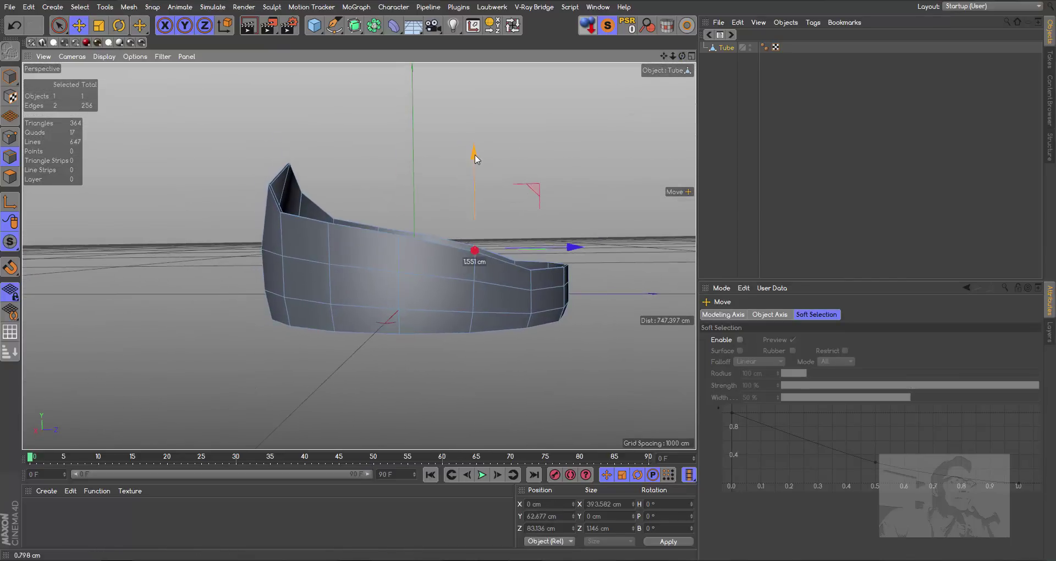
drag(474, 158, 476, 164)
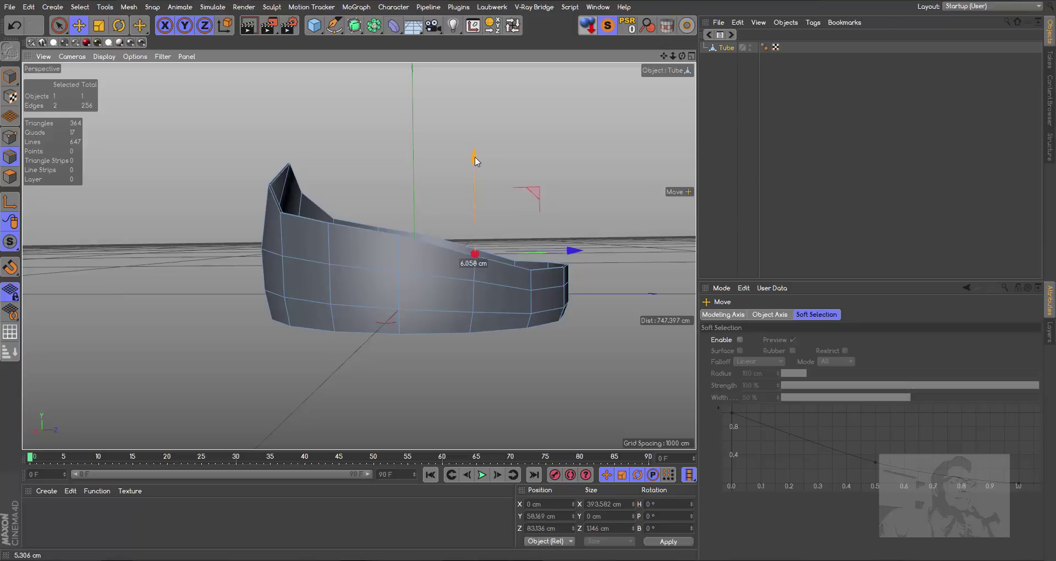
drag(475, 163, 475, 164)
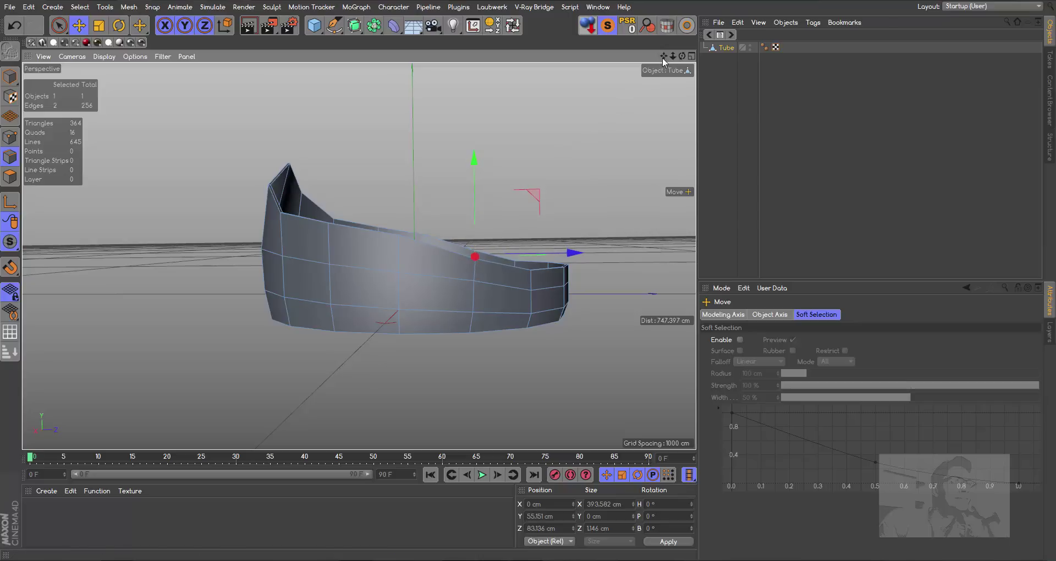
drag(682, 56, 682, 110)
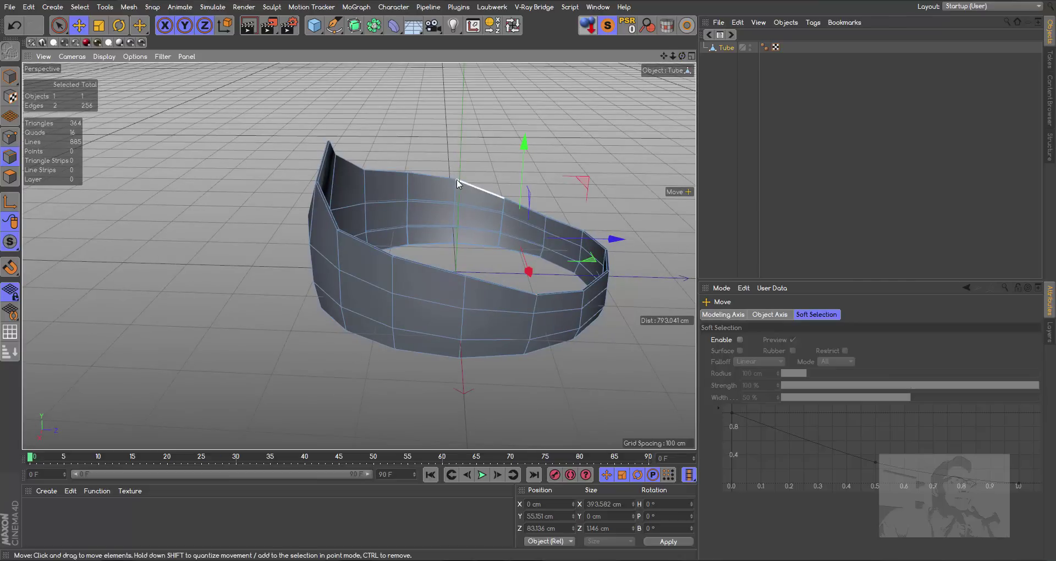
drag(682, 56, 682, 88)
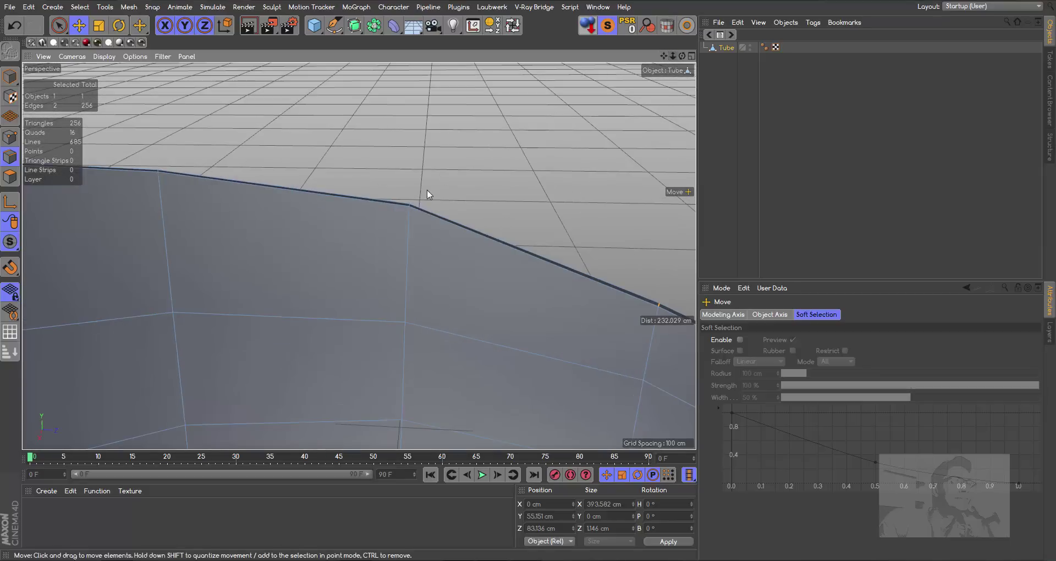
- Select another pair of top rim edges and lower them 3.529 cm
click(410, 203)
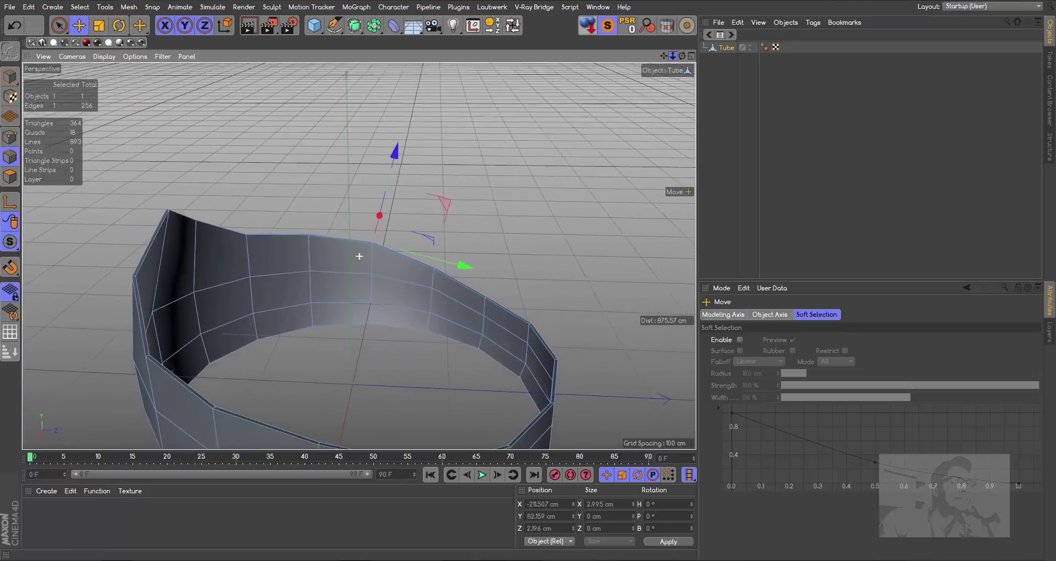
alt+drag(359, 256, 476, 205)
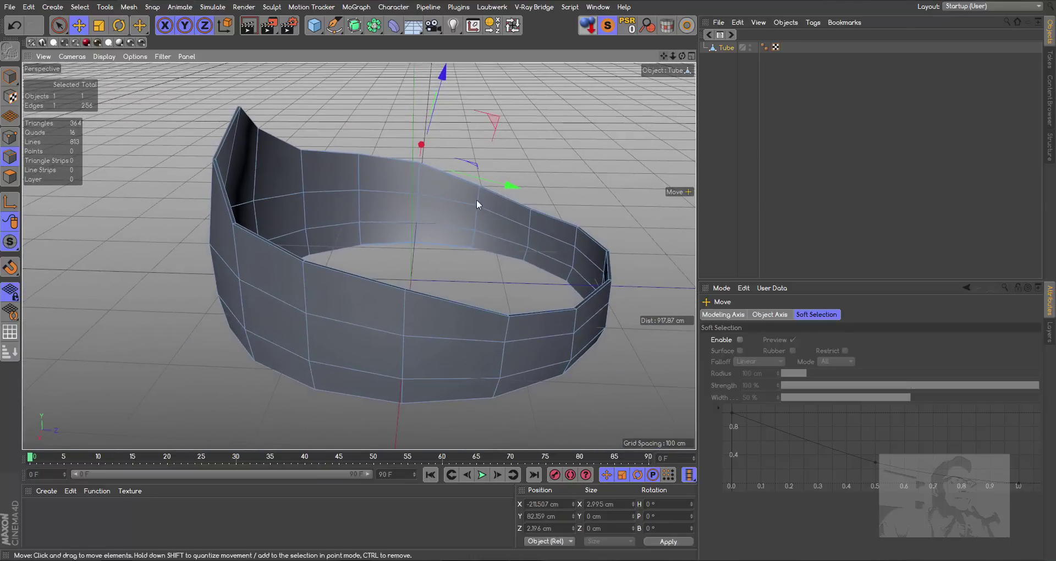
shift+click(405, 288)
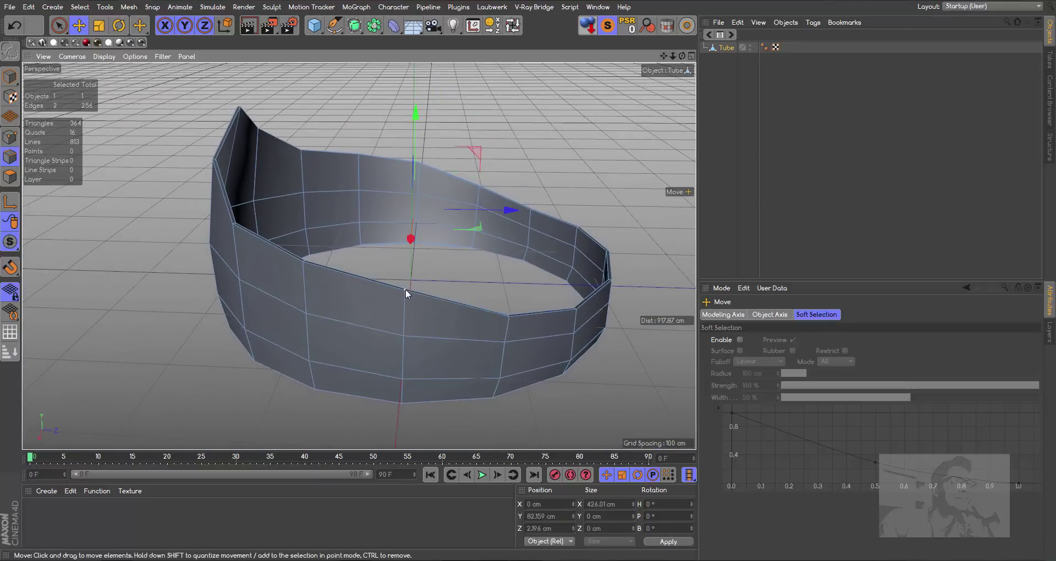
drag(682, 56, 358, 256)
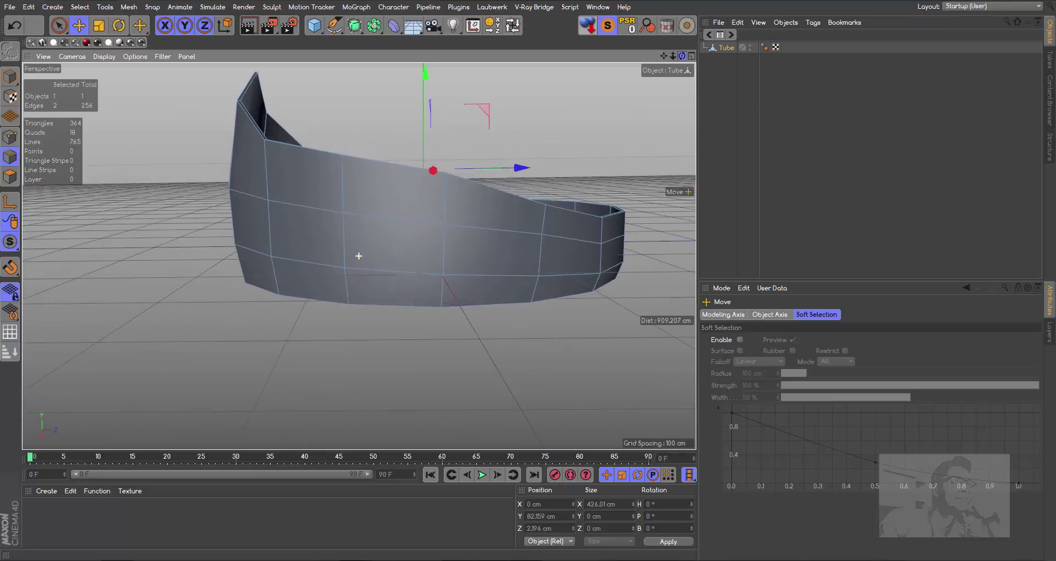
drag(424, 77, 426, 86)
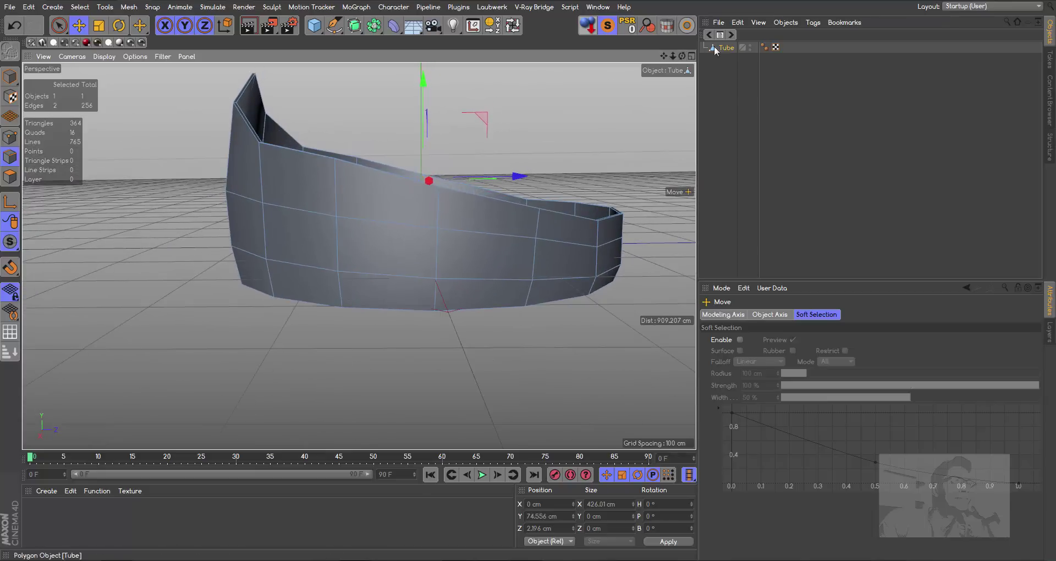
mouse_move(682, 55)
mouse_down()
mouse_move(649, 60)
mouse_move(621, 123)
mouse_up()
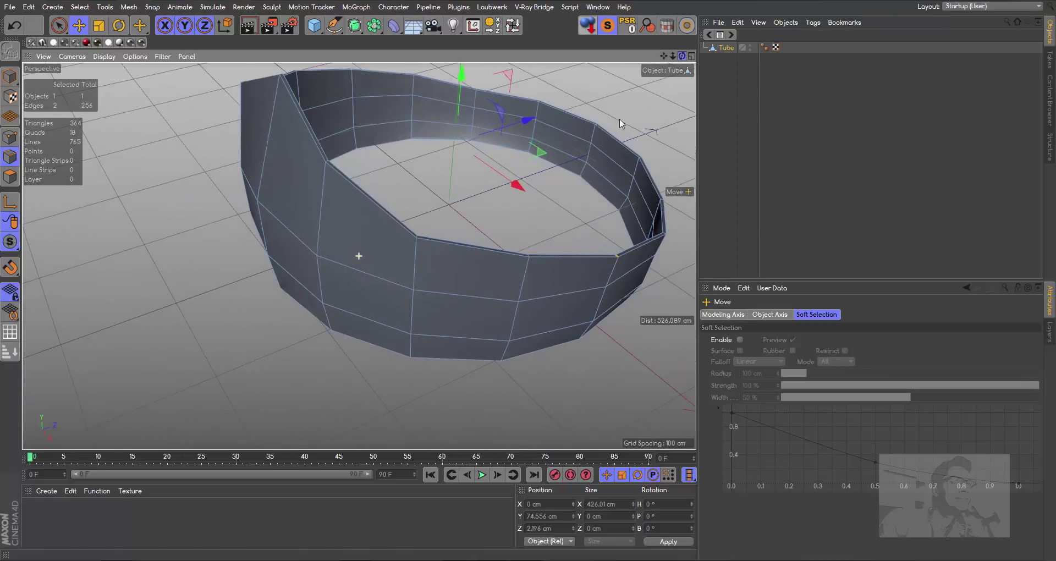
- Select the diagonal front edge and its neighbour and raise them about 8.3 cm into a peak
click(416, 236)
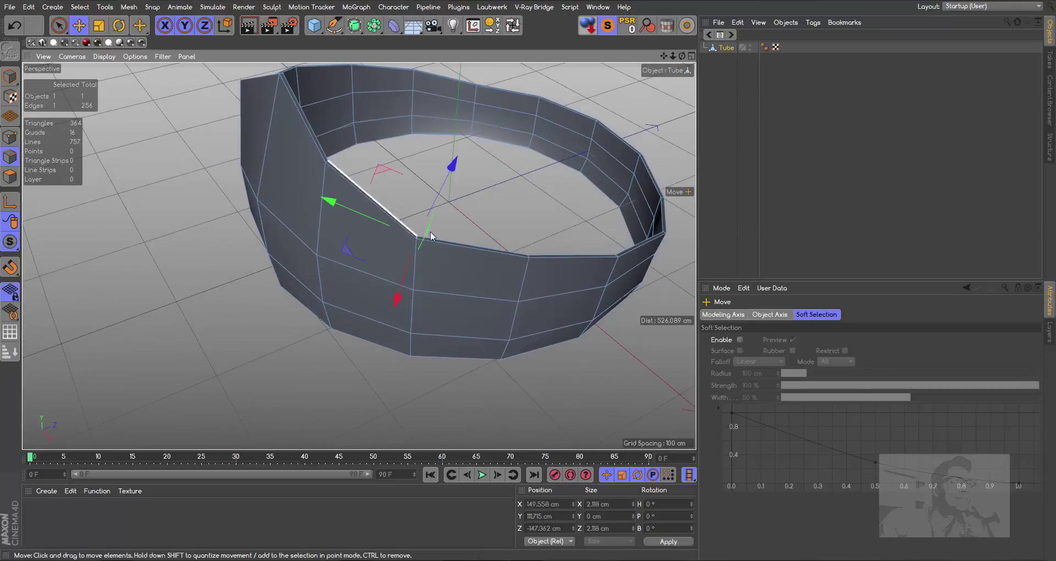
drag(682, 56, 337, 145)
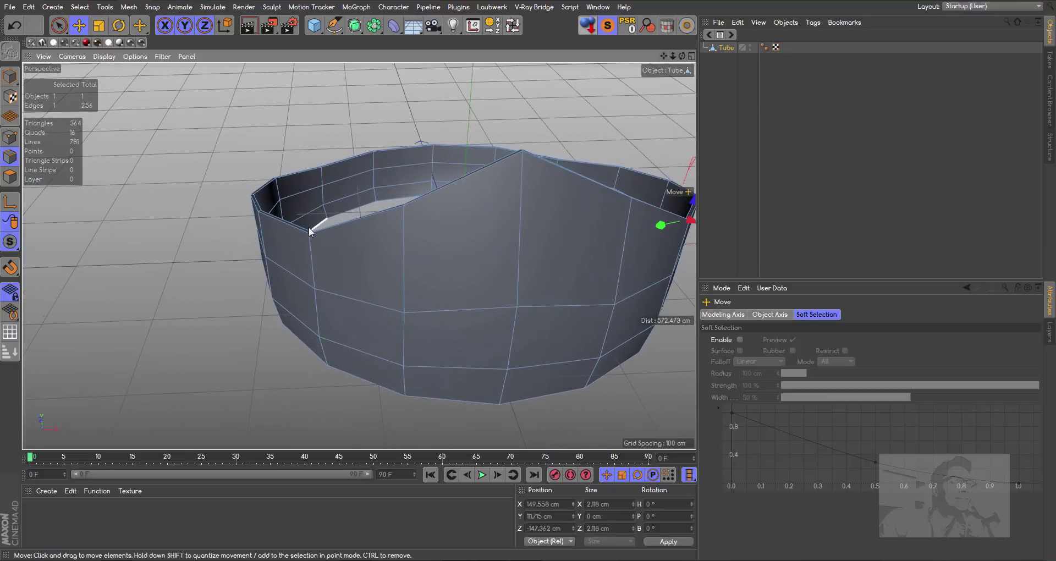
shift+click(463, 178)
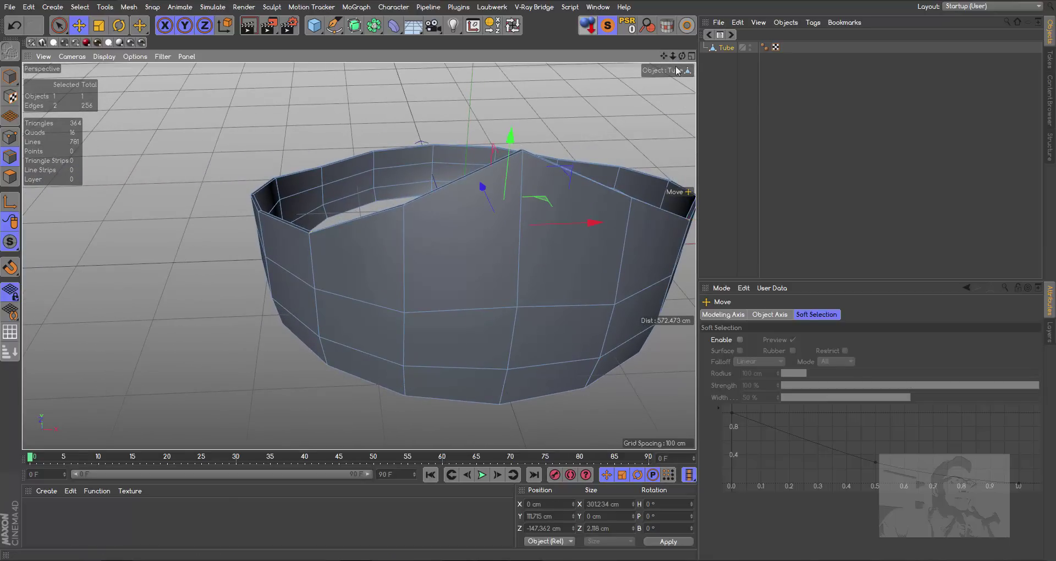
drag(682, 55, 358, 256)
drag(682, 56, 359, 256)
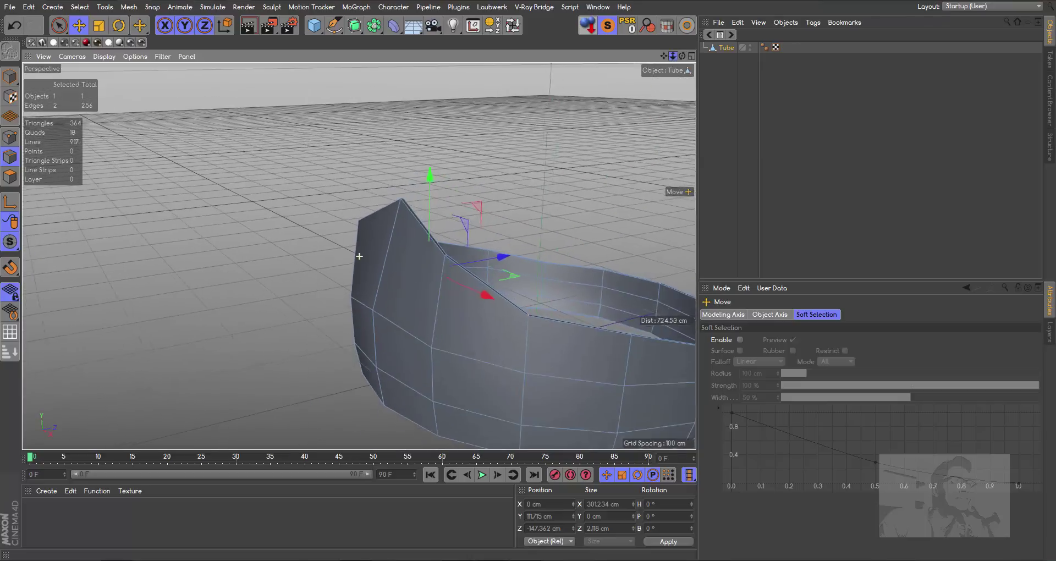
drag(682, 54, 359, 255)
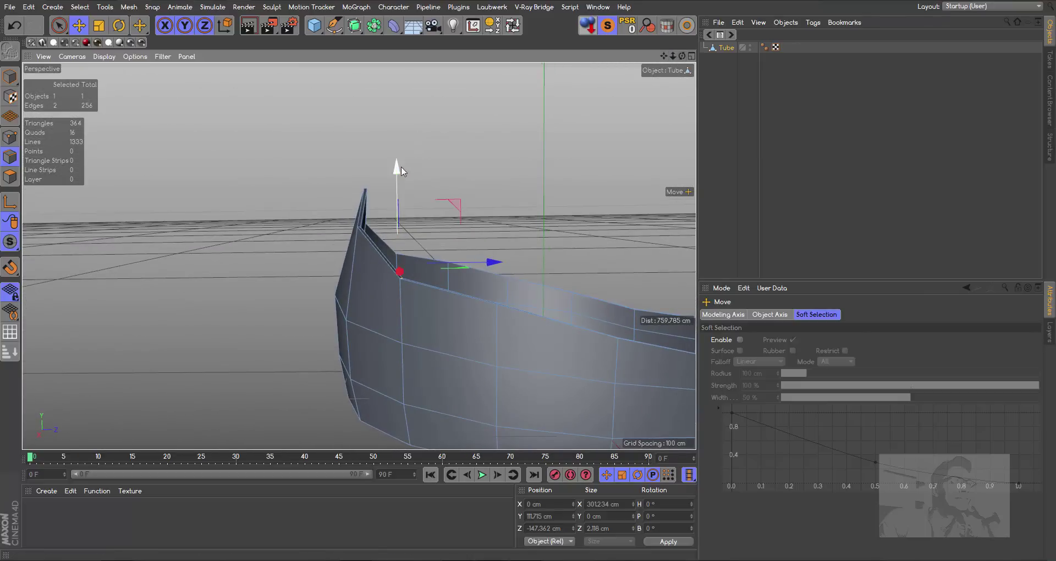
drag(398, 171, 401, 163)
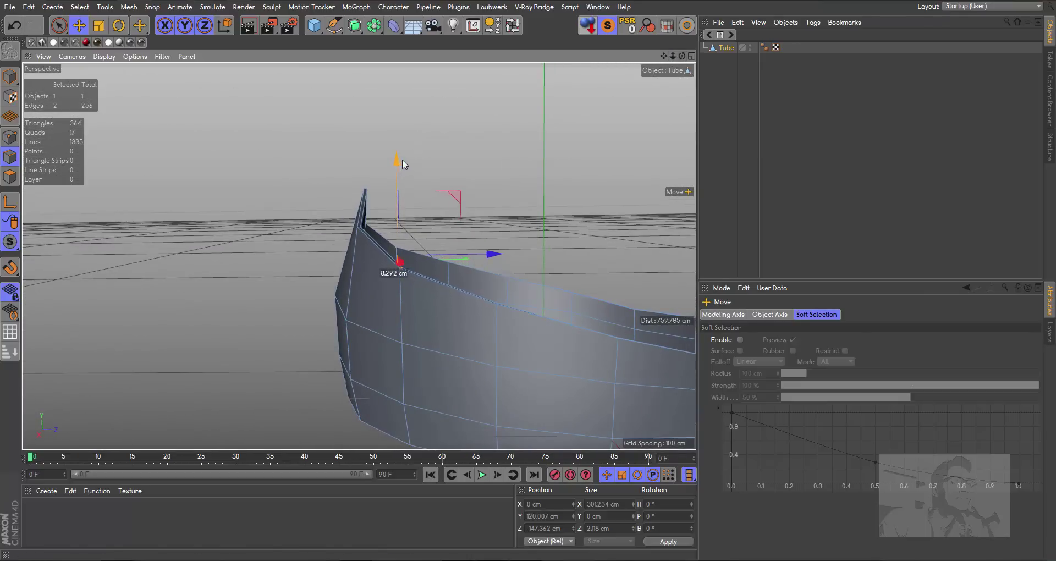
mouse_move(673, 55)
mouse_down()
mouse_move(685, 62)
mouse_move(358, 256)
mouse_move(622, 128)
mouse_up()
- In Polygon mode, select six bottom-row faces along both sides of the band
key(Return)
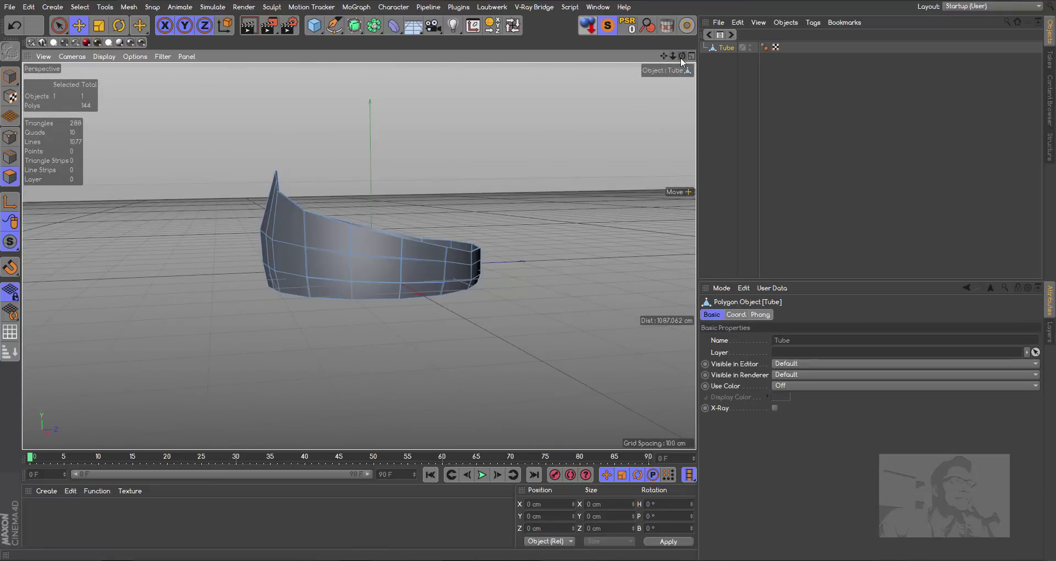
drag(676, 59, 359, 256)
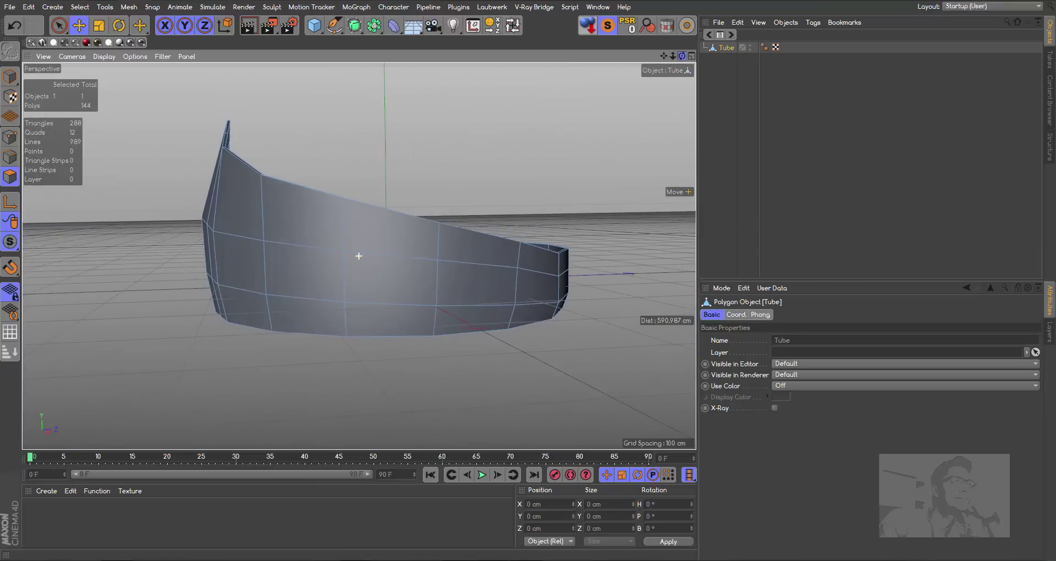
drag(676, 62, 359, 256)
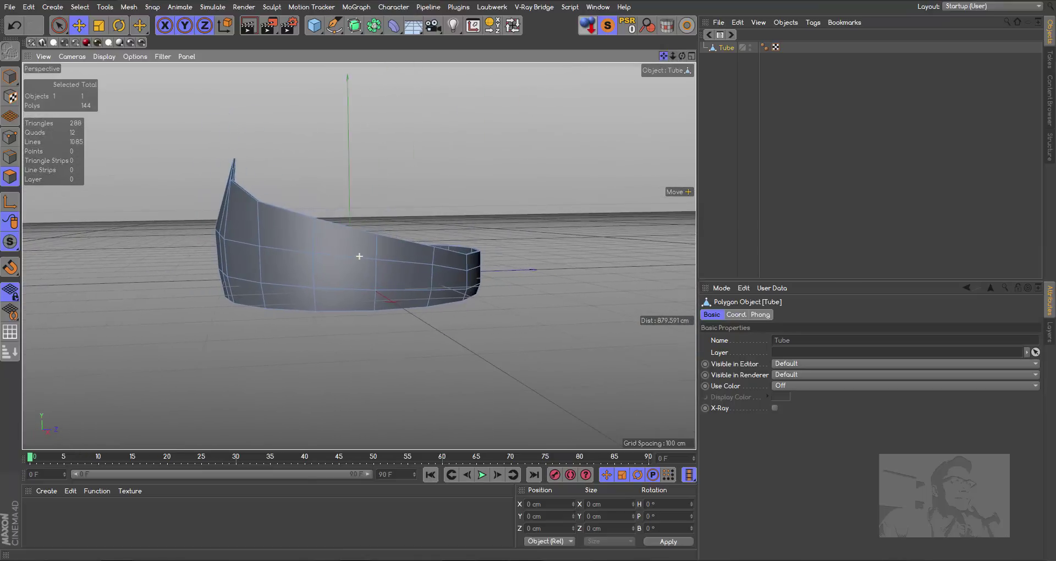
drag(682, 56, 358, 256)
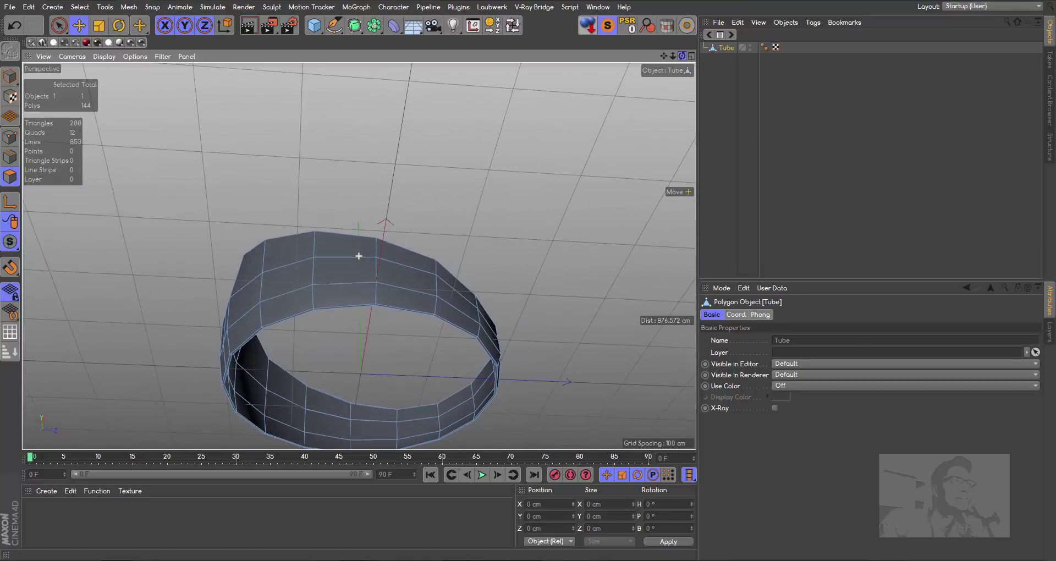
click(401, 308)
shift+click(359, 306)
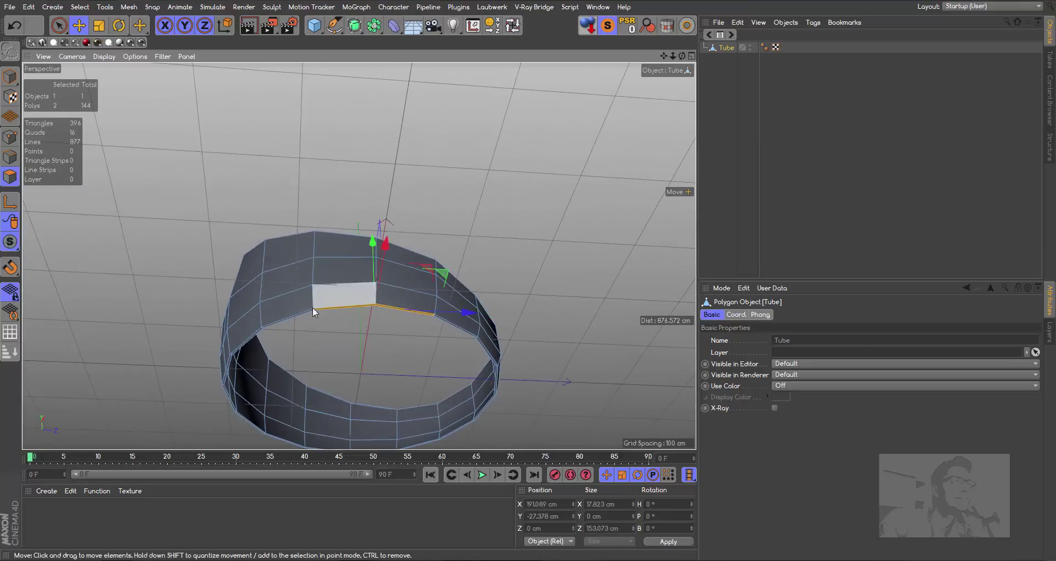
shift+click(299, 315)
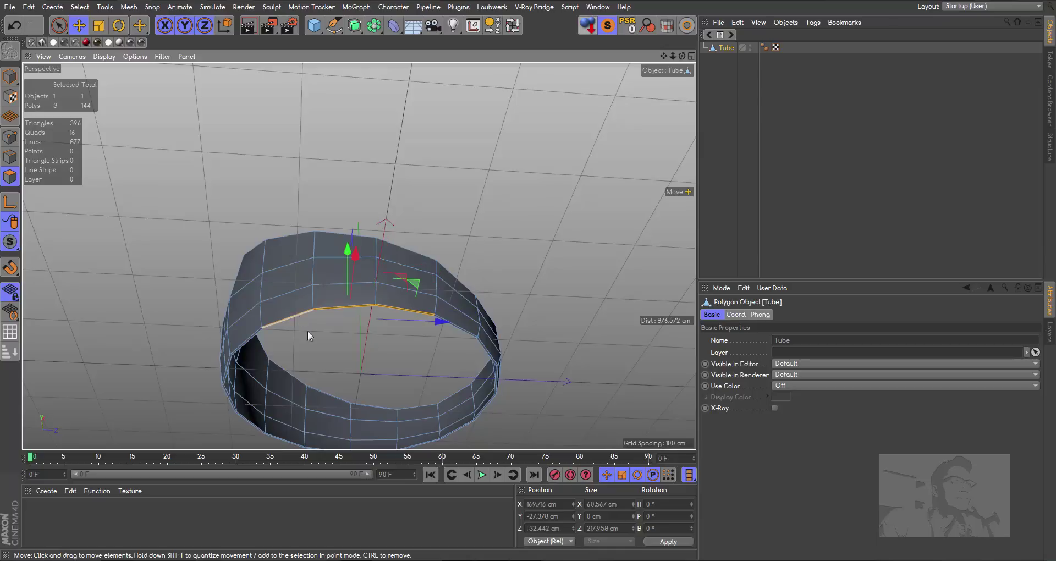
shift+click(282, 437)
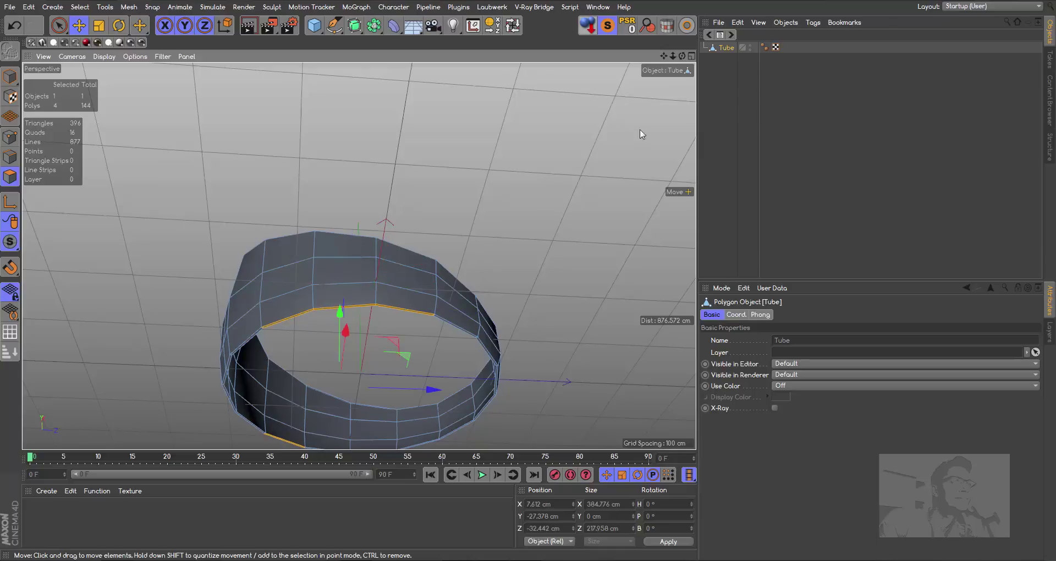
drag(664, 56, 339, 374)
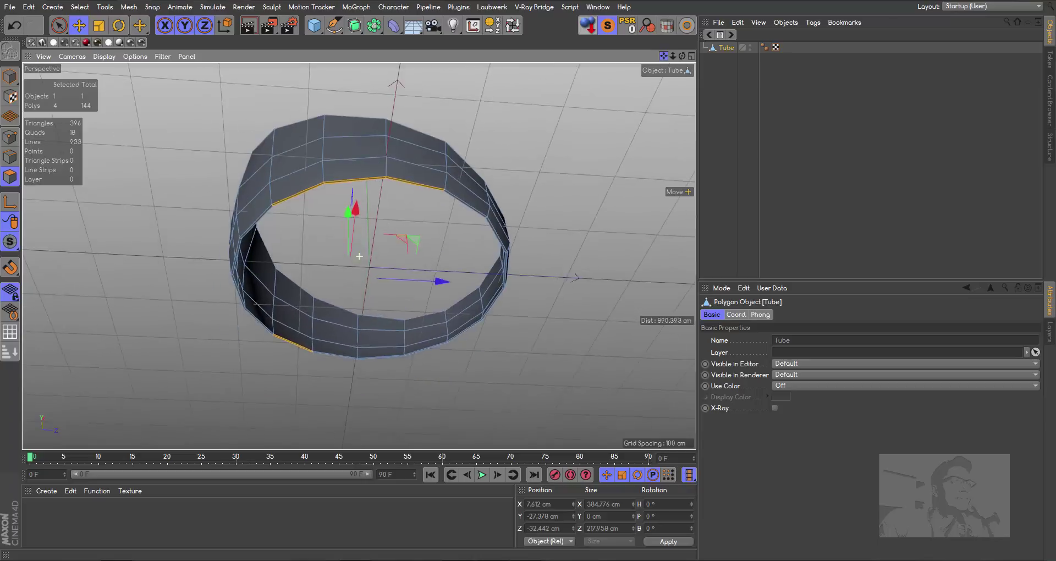
shift+click(342, 350)
shift+click(372, 352)
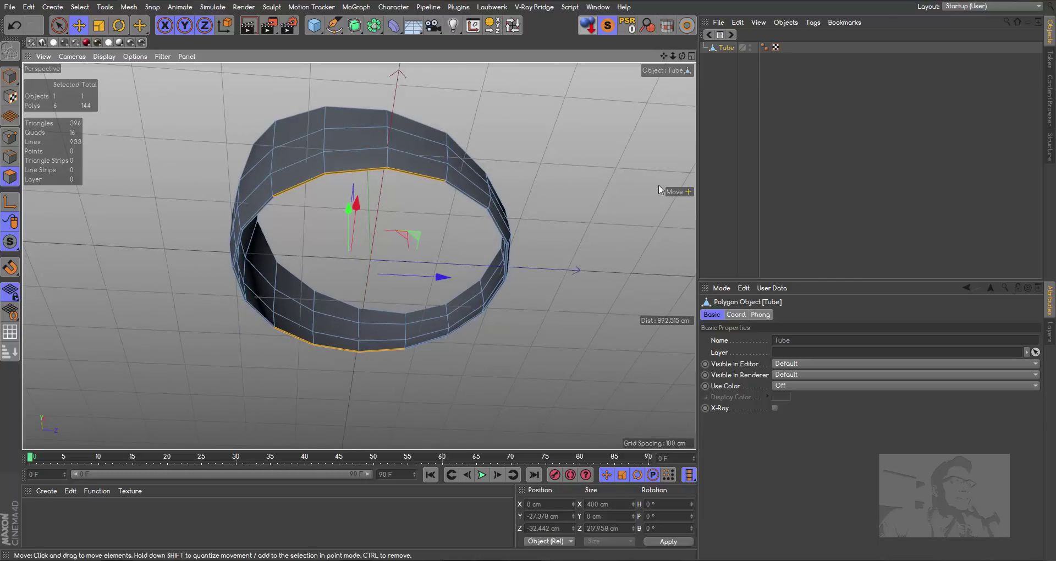
mouse_move(682, 56)
mouse_down()
mouse_move(359, 256)
mouse_move(556, 104)
mouse_up()
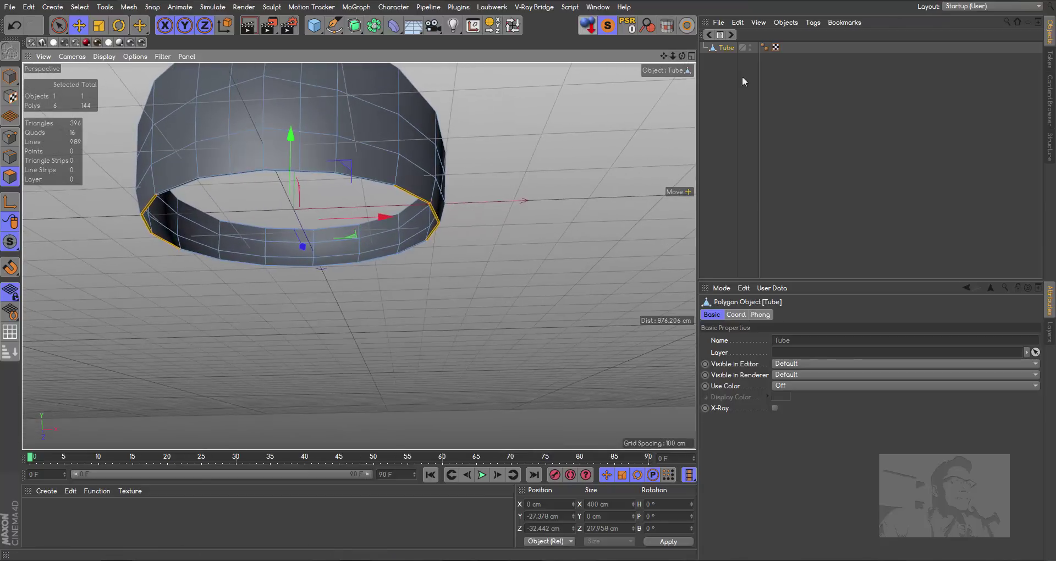
mouse_move(683, 56)
mouse_down()
mouse_move(358, 256)
mouse_move(398, 120)
mouse_up()
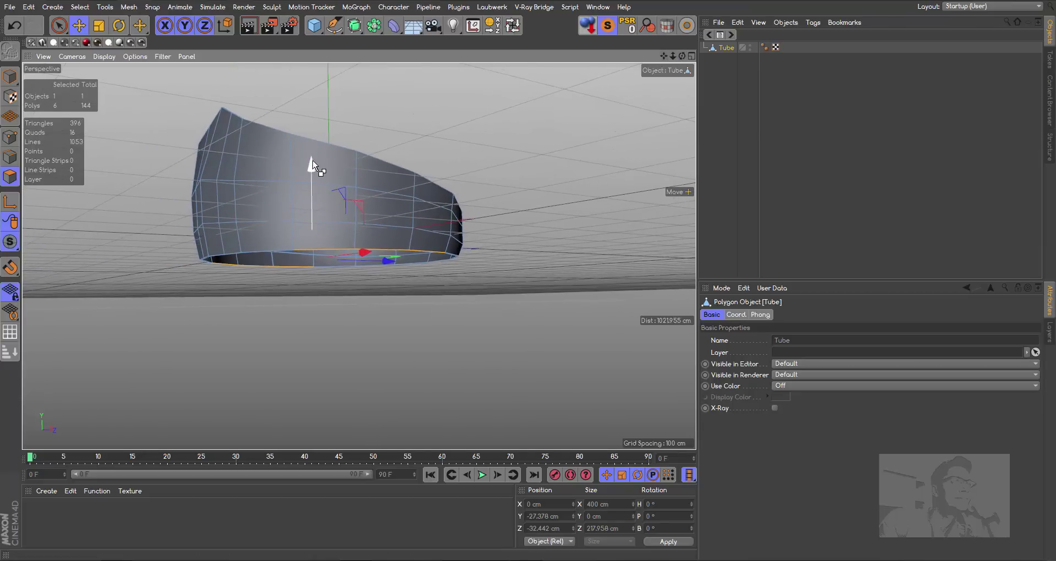
- Extrude the six bottom faces downward, then scale them to about 77% on Z and 105% on X
ctrl+drag(308, 165, 311, 207)
key(t)
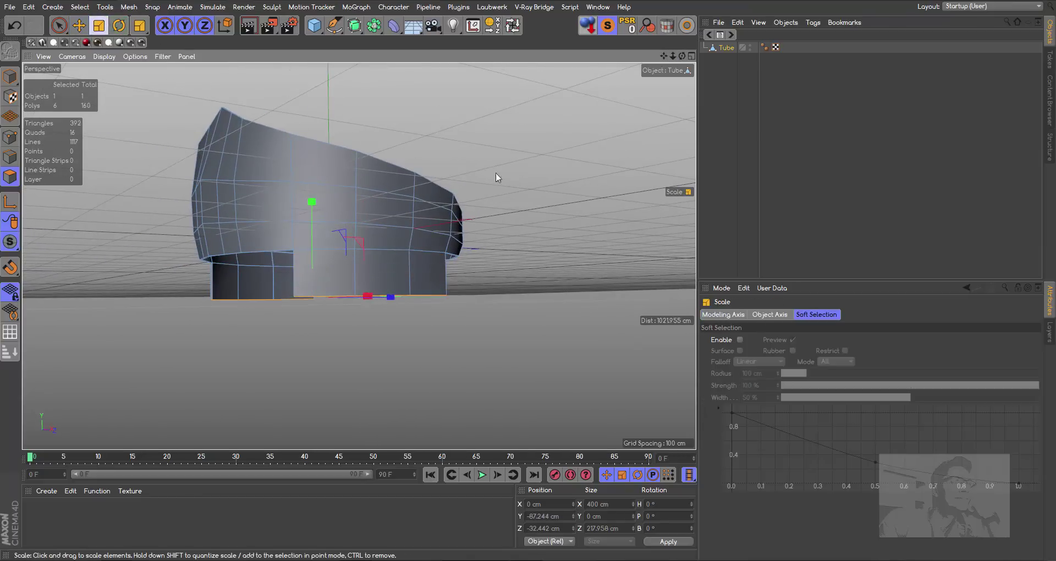
mouse_move(682, 55)
mouse_down()
mouse_move(702, 69)
mouse_move(502, 224)
mouse_up()
drag(452, 254, 435, 266)
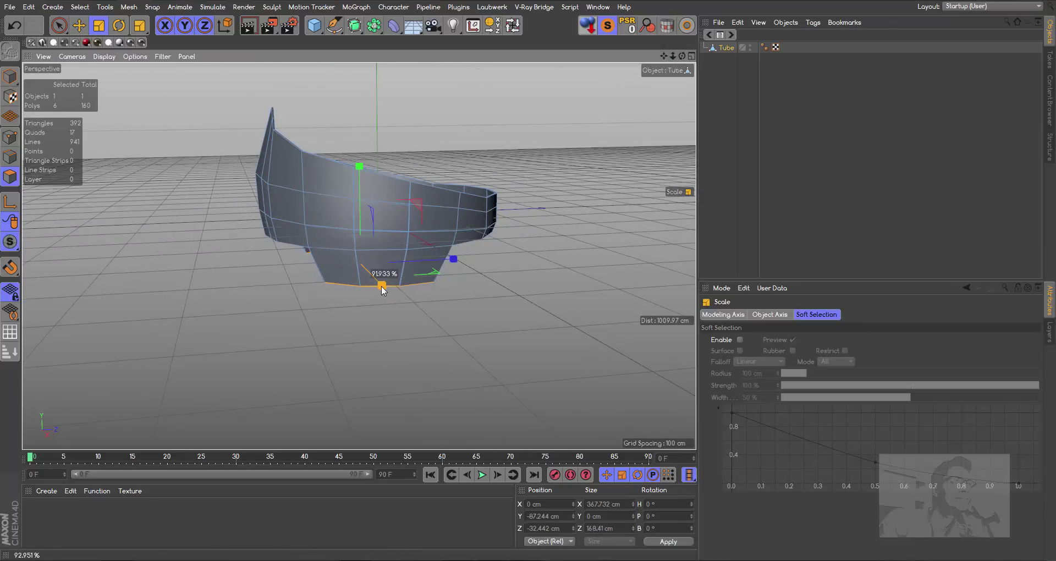
mouse_move(682, 55)
mouse_down()
mouse_move(359, 256)
mouse_move(368, 252)
mouse_up()
drag(339, 286, 347, 291)
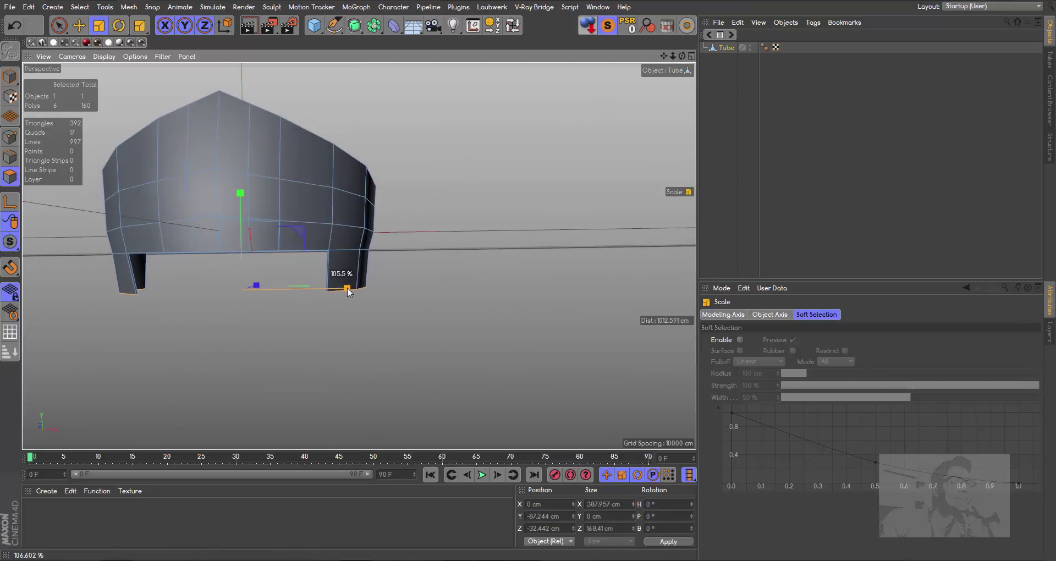
drag(350, 287, 351, 287)
drag(682, 56, 359, 256)
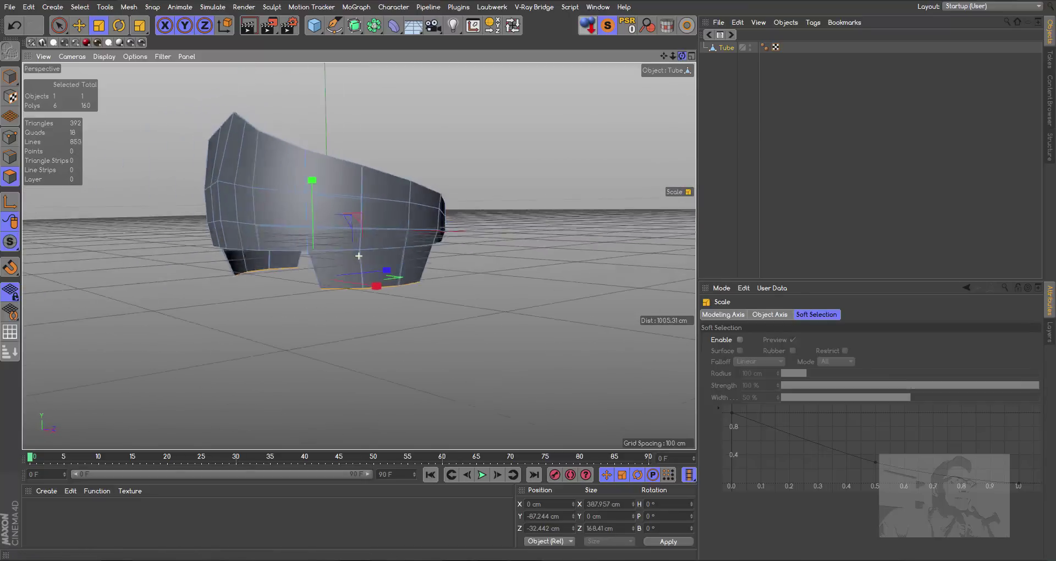
- Shift the bottom faces along Z and extrude them down twice, about 88 cm each time
click(77, 23)
drag(455, 274, 447, 273)
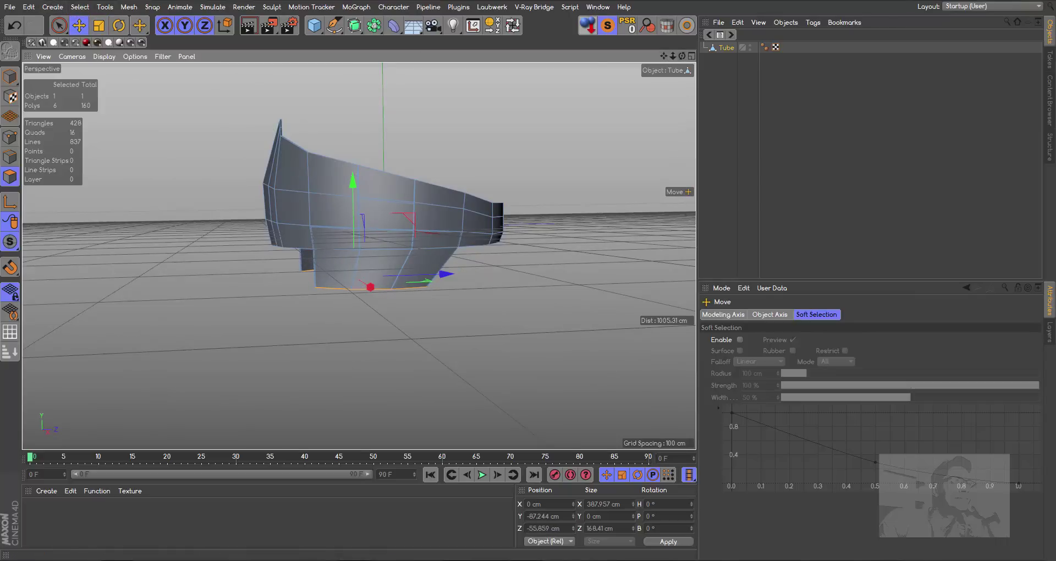
mouse_move(682, 55)
mouse_down()
mouse_move(682, 72)
mouse_move(702, 39)
mouse_up()
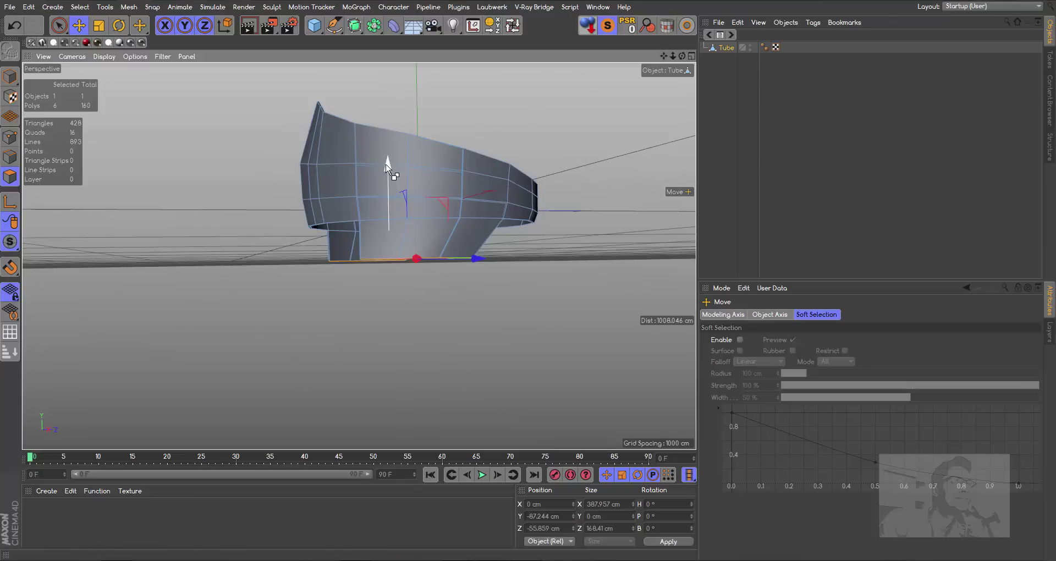
ctrl+drag(385, 165, 368, 213)
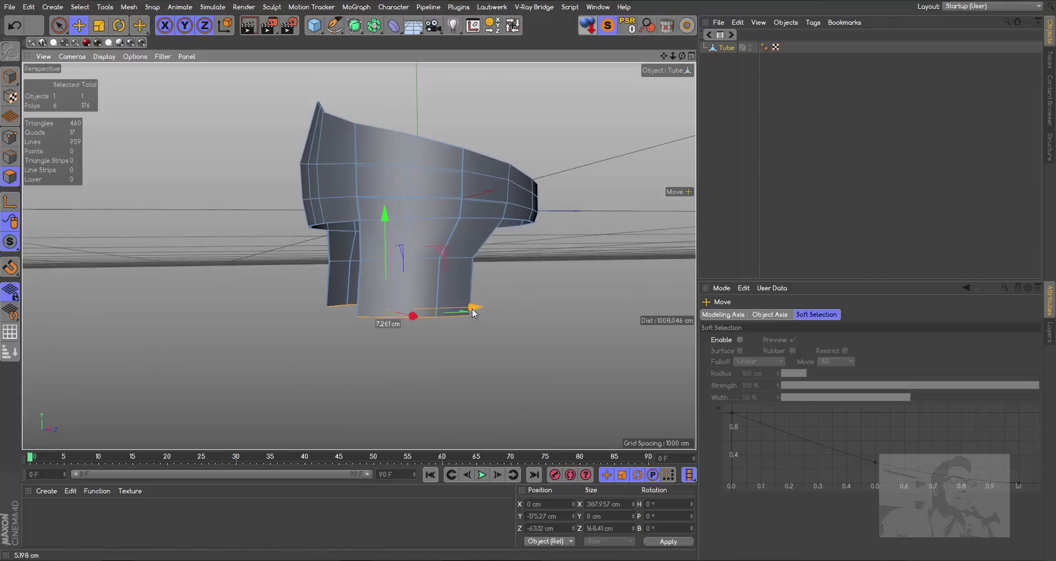
drag(472, 307, 463, 312)
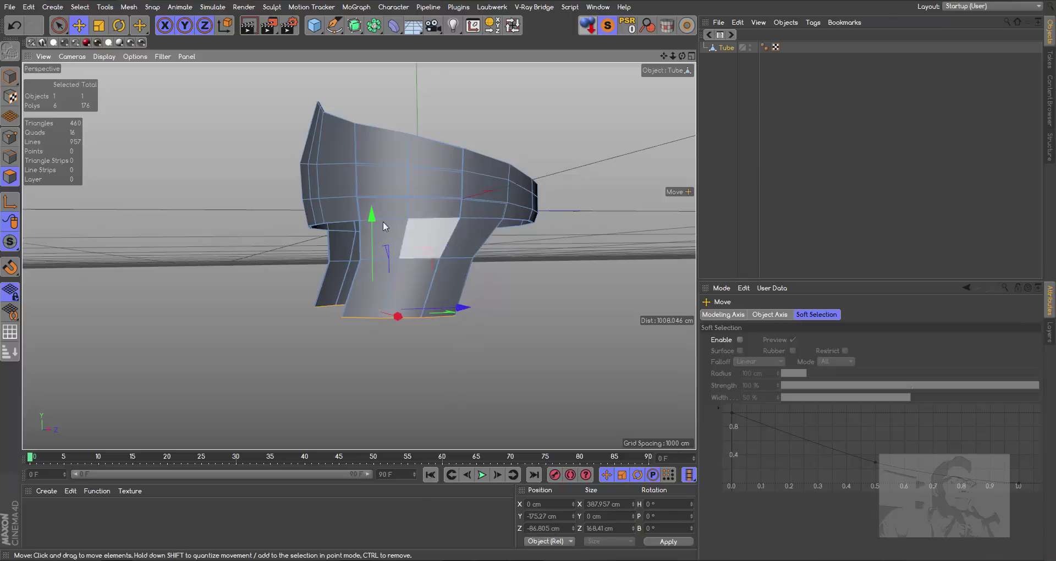
ctrl+drag(371, 216, 369, 271)
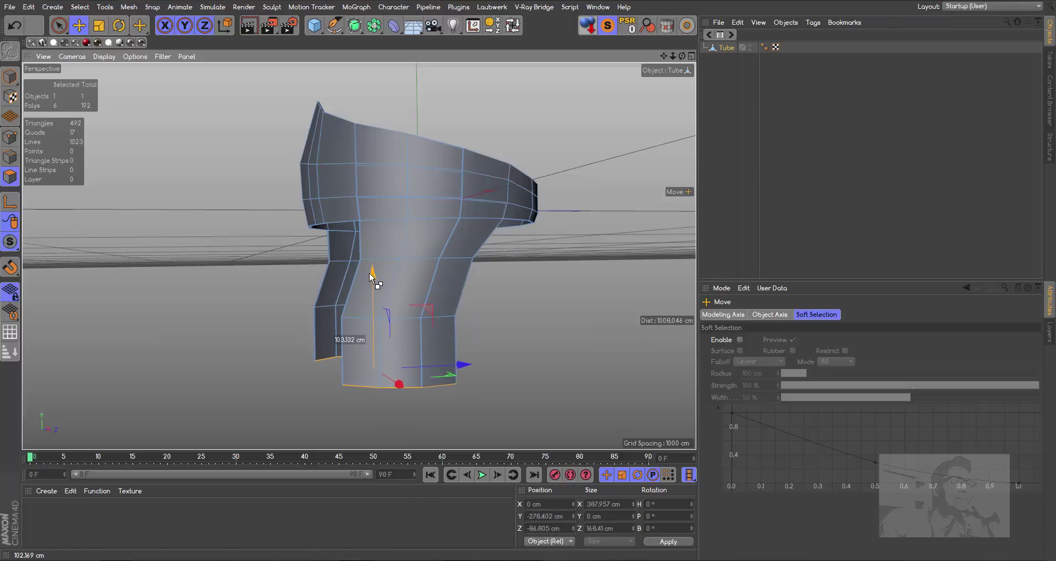
drag(682, 55, 660, 57)
alt+drag(359, 256, 358, 256)
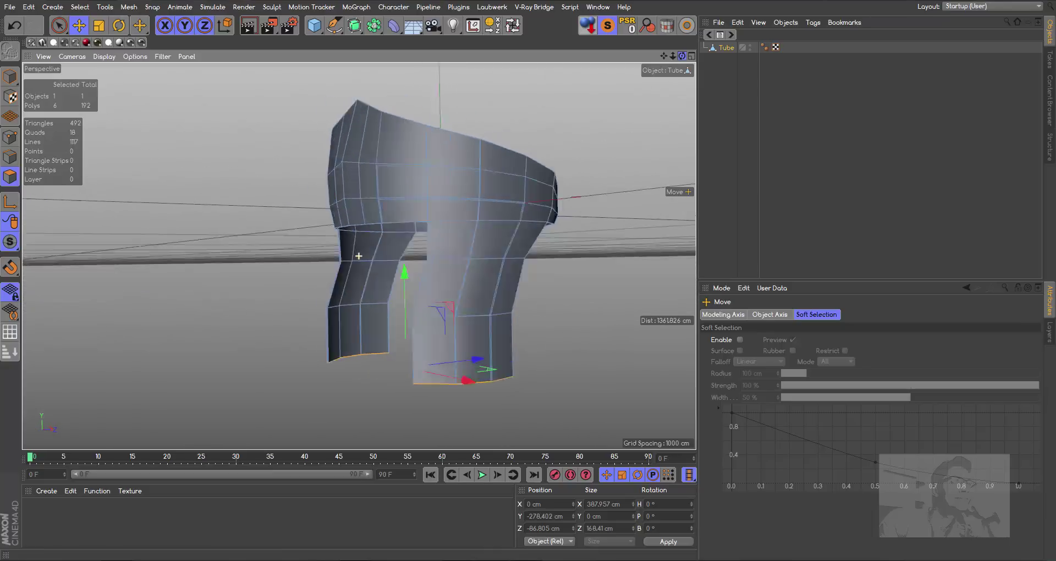
alt+drag(359, 255, 527, 240)
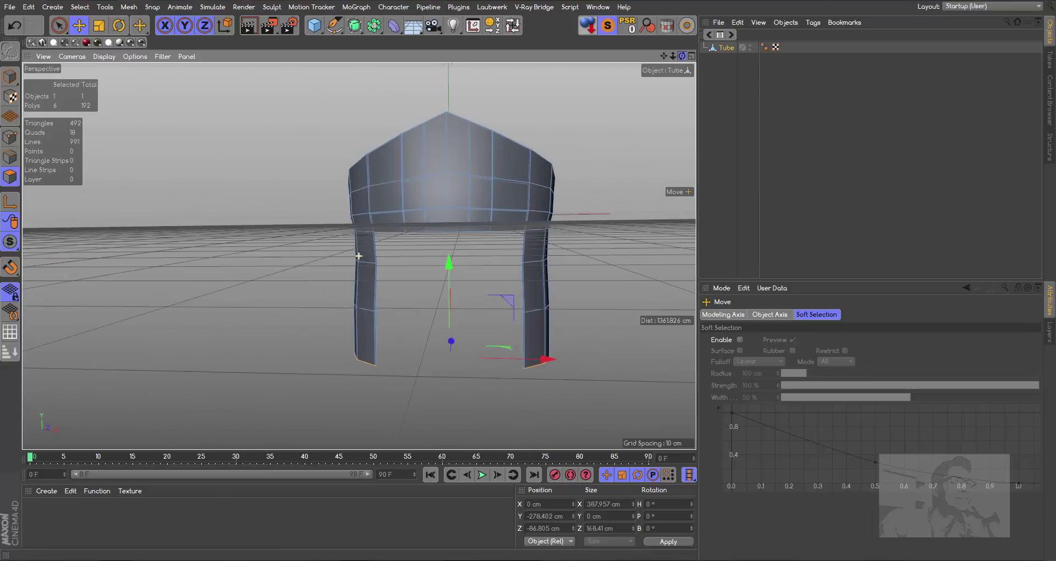
- Select the four upper and lower cheek-guard faces and extrude them, scaling inward
click(521, 289)
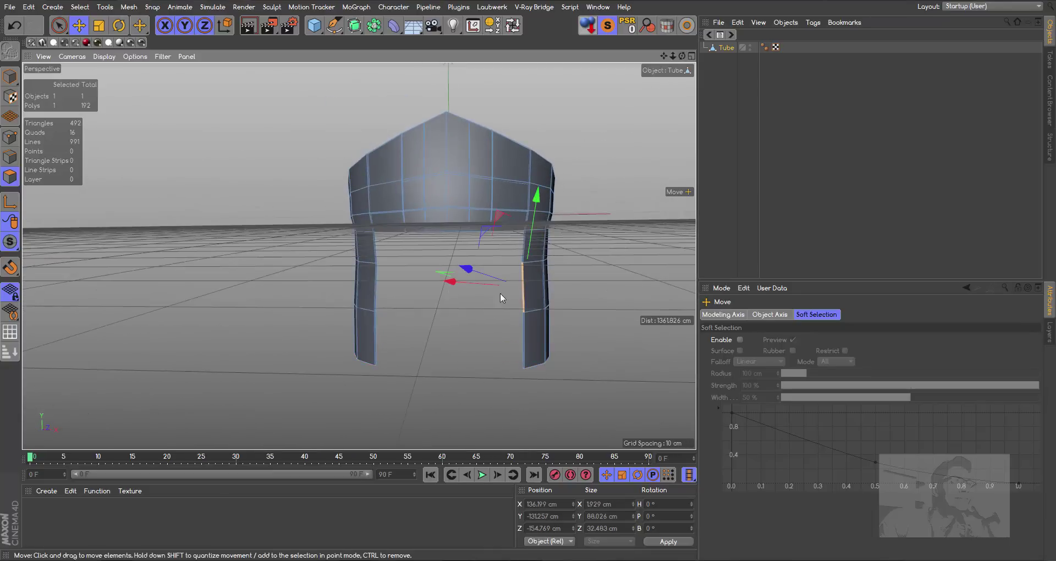
shift+click(375, 299)
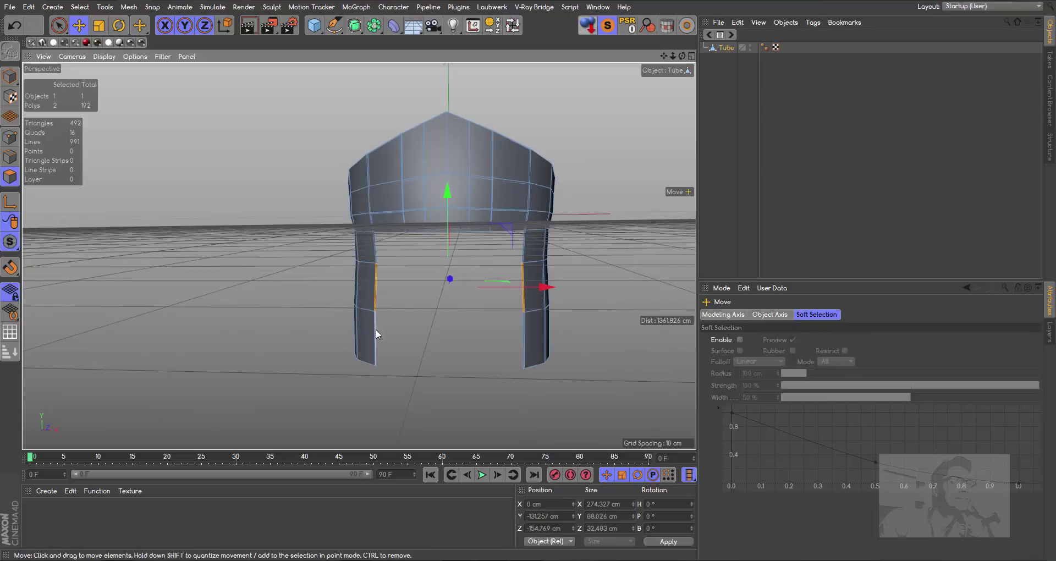
shift+click(376, 330)
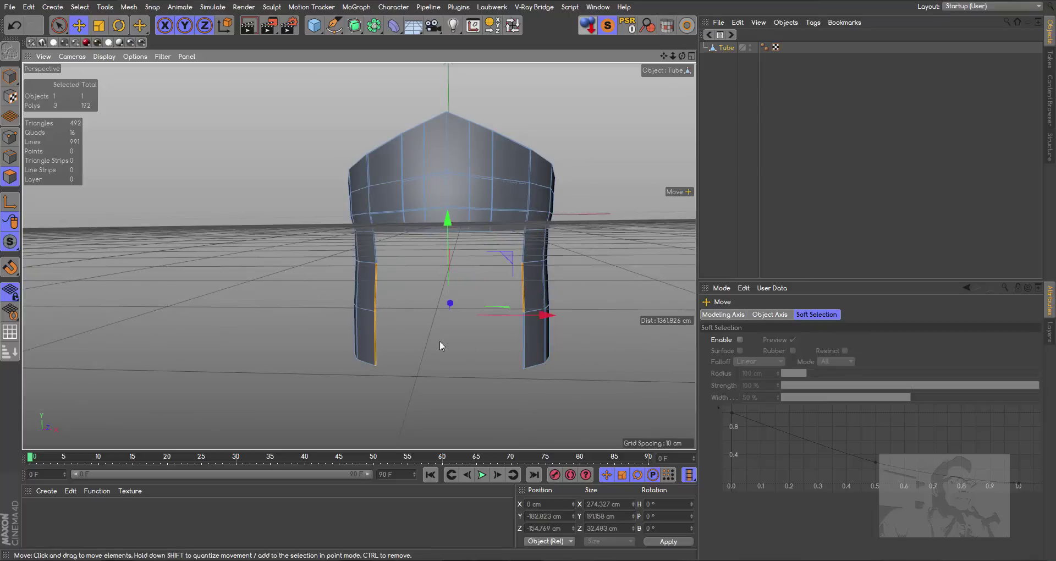
shift+click(521, 348)
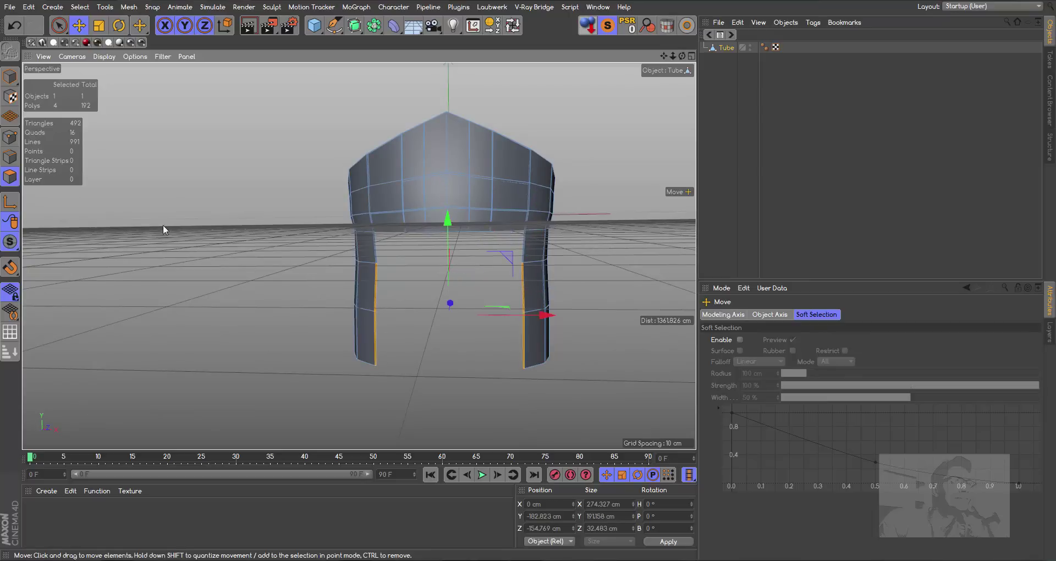
click(94, 31)
ctrl+drag(548, 315, 480, 311)
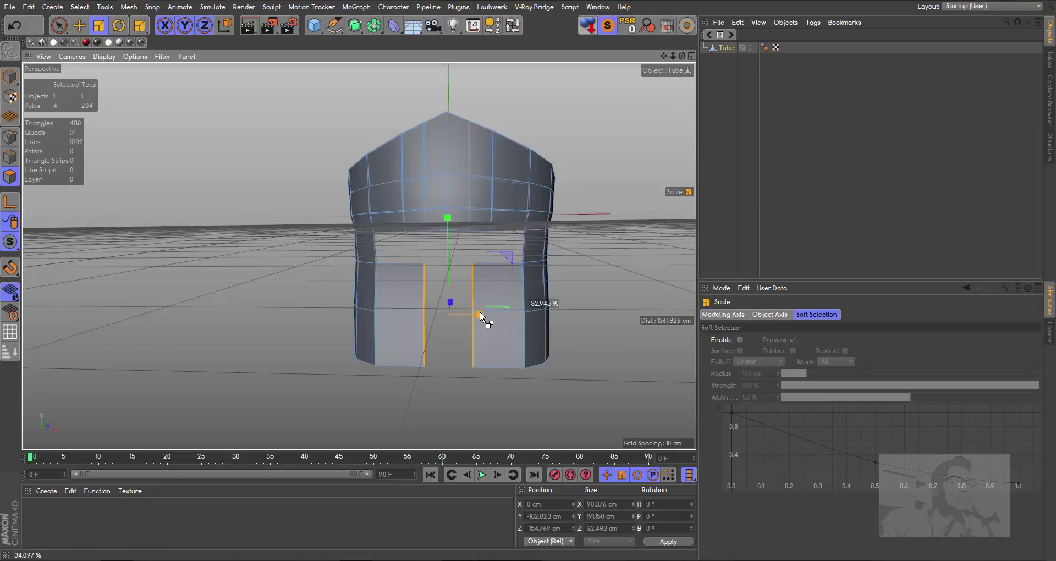
drag(682, 57, 632, 66)
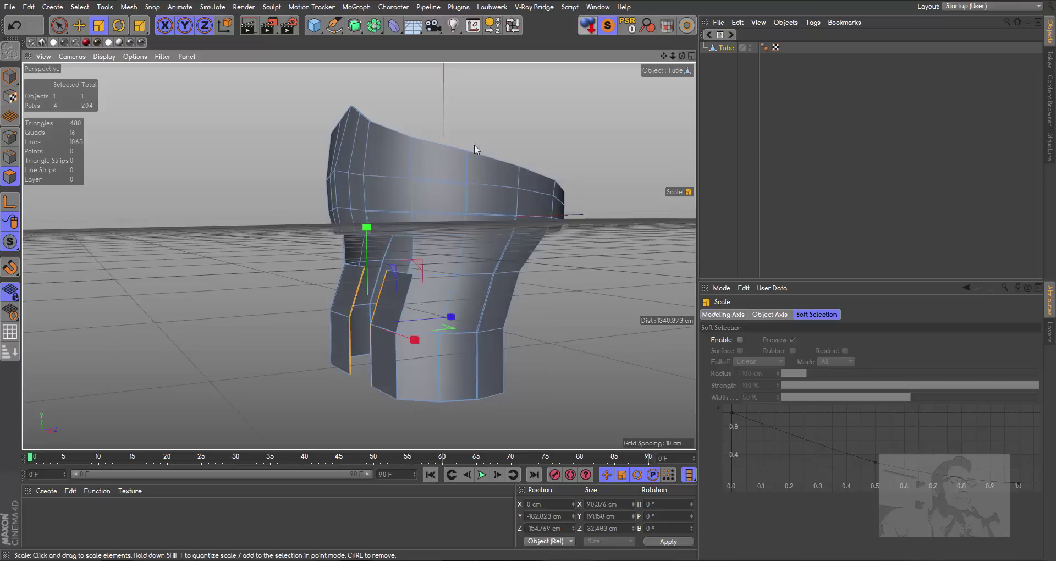
- Push the lower front panels forward along Z to about -209.772 cm
key(e)
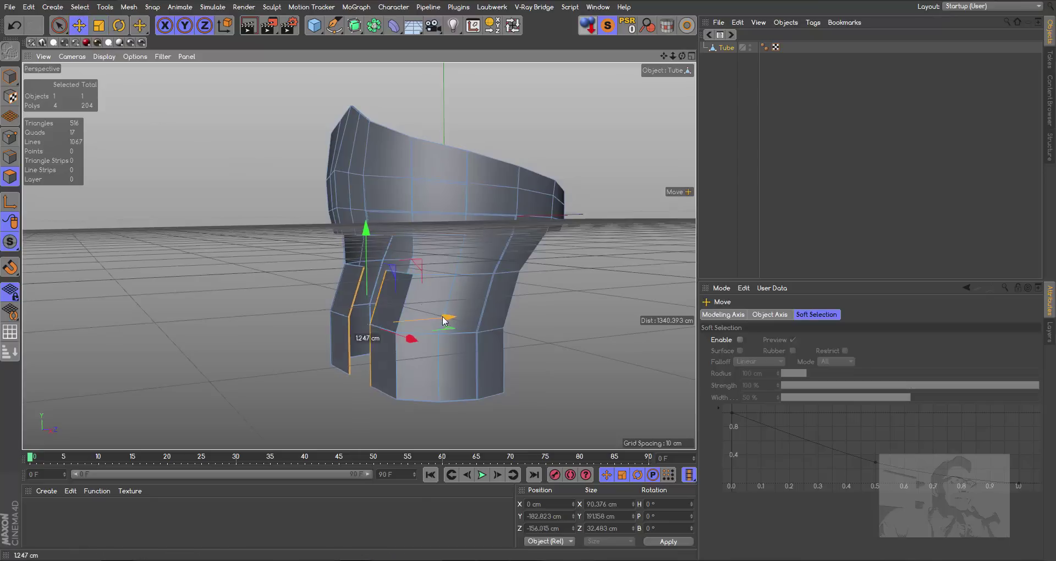
drag(449, 318, 431, 317)
drag(682, 57, 665, 60)
drag(413, 319, 396, 323)
drag(683, 56, 674, 61)
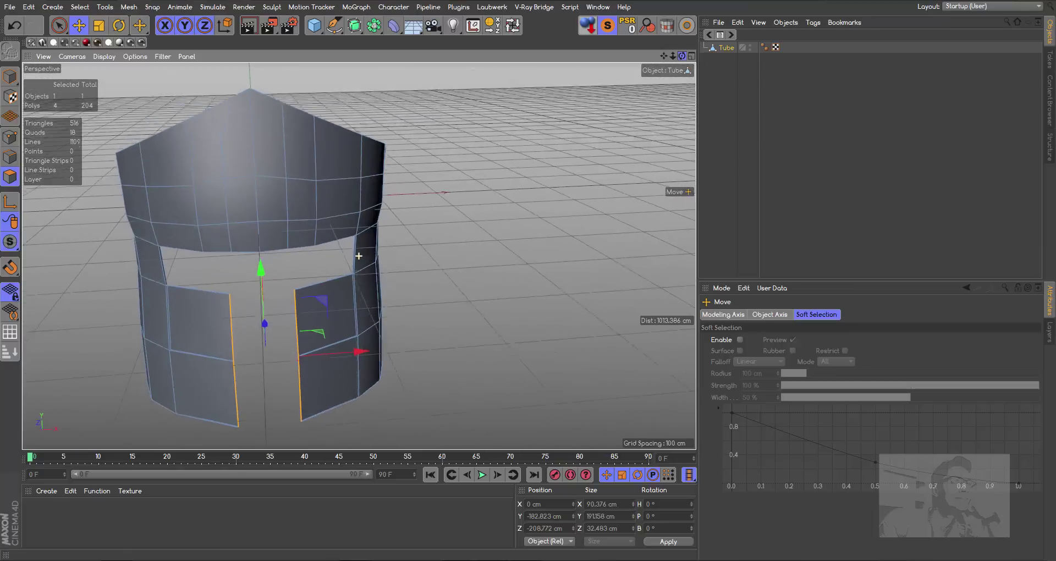
drag(358, 255, 359, 256)
- In Edge mode, select the inner edges of both cheek guards, lower them, then nudge them slightly back
click(10, 157)
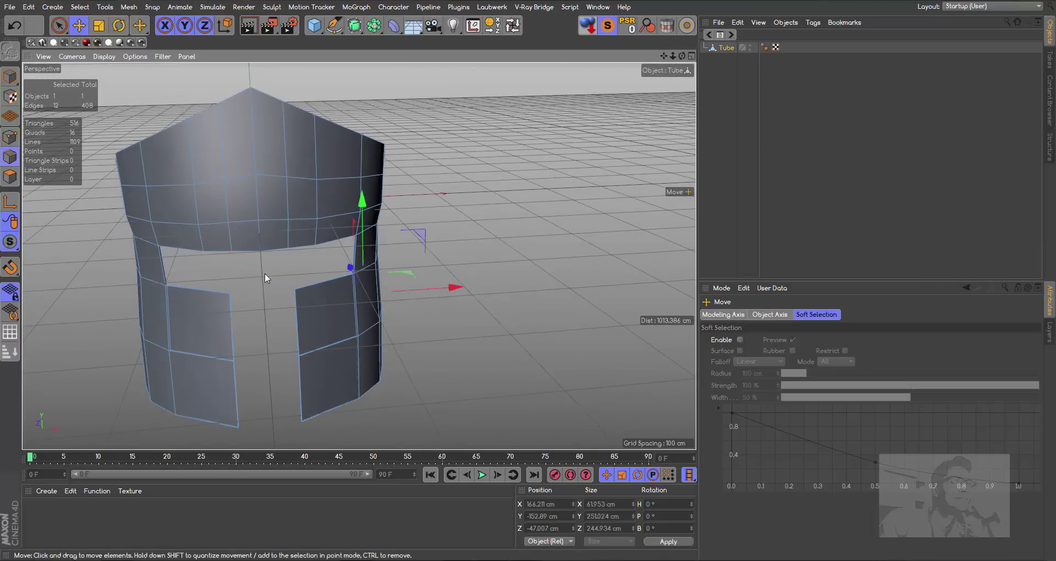
mouse_move(664, 56)
mouse_down()
mouse_move(678, 59)
mouse_move(437, 221)
mouse_move(455, 237)
mouse_up()
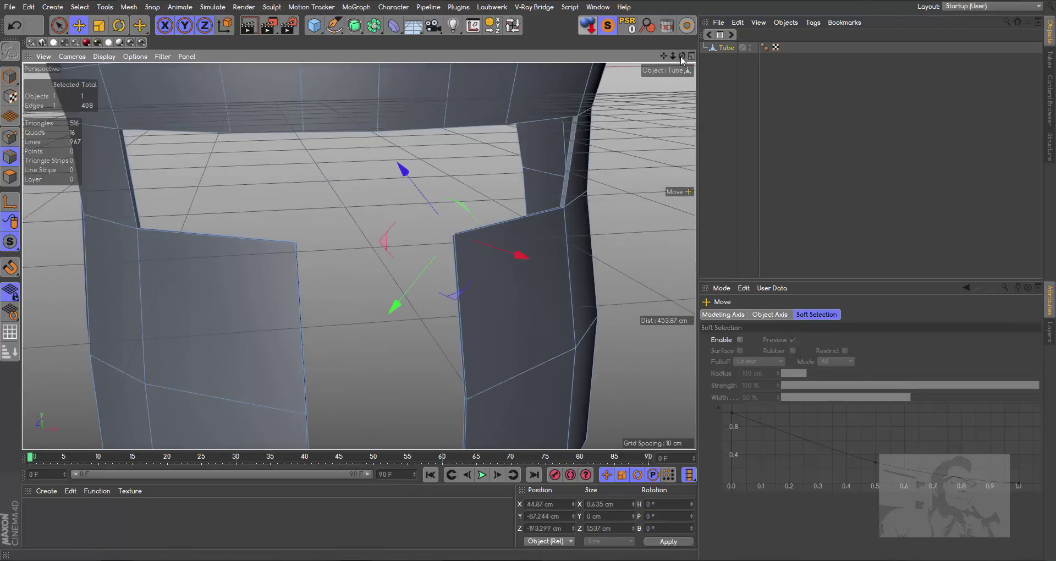
drag(682, 56, 206, 286)
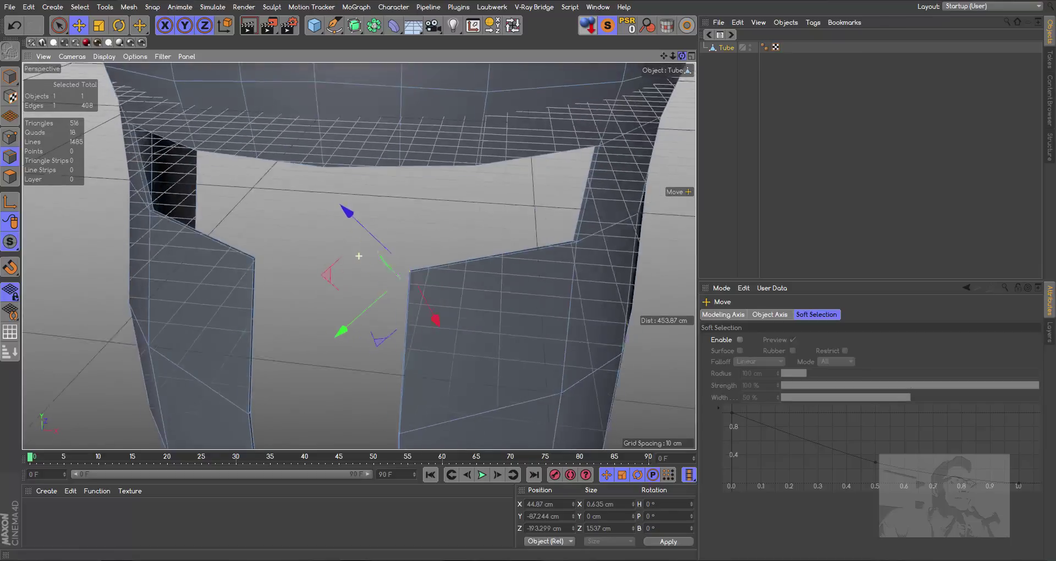
shift+click(249, 256)
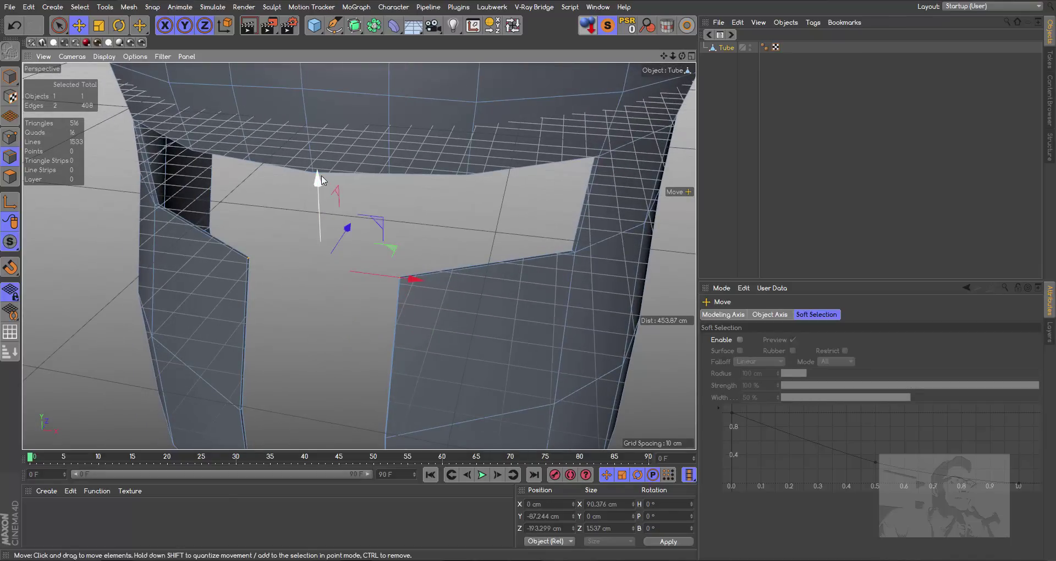
drag(322, 181, 289, 275)
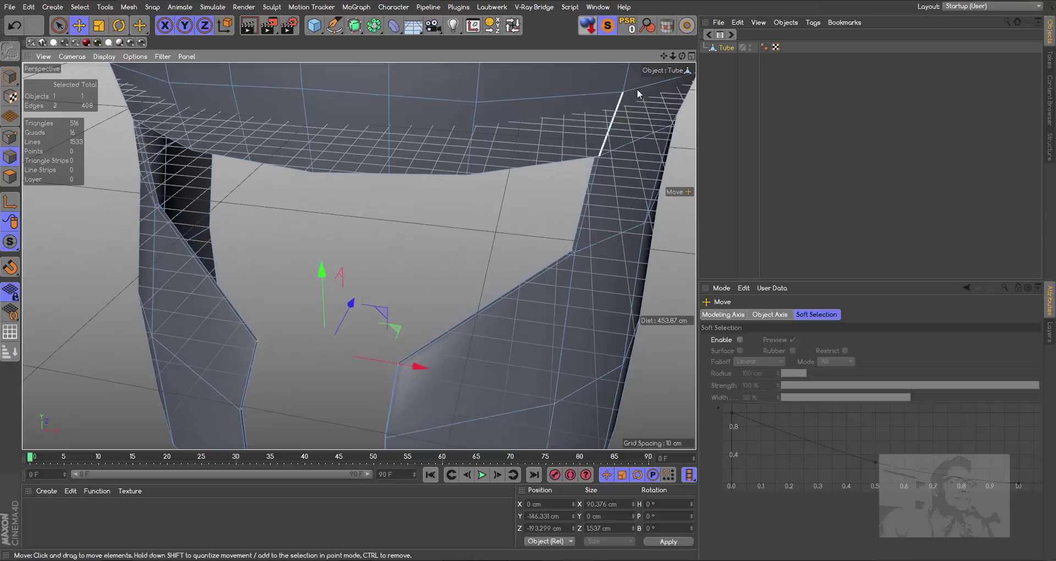
drag(682, 57, 418, 296)
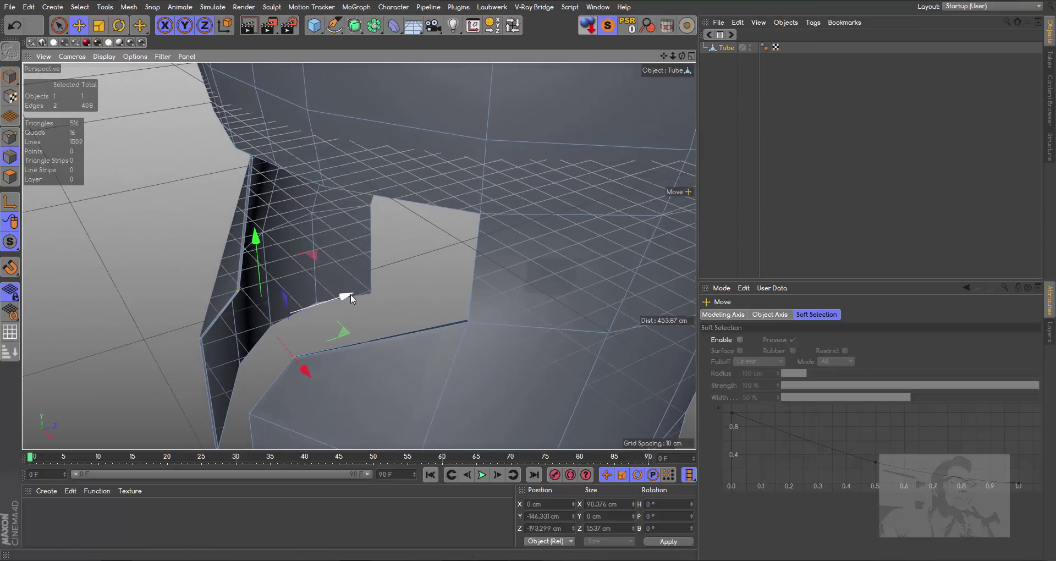
drag(351, 294, 321, 298)
mouse_move(672, 58)
mouse_down()
mouse_move(633, 60)
mouse_move(359, 255)
mouse_up()
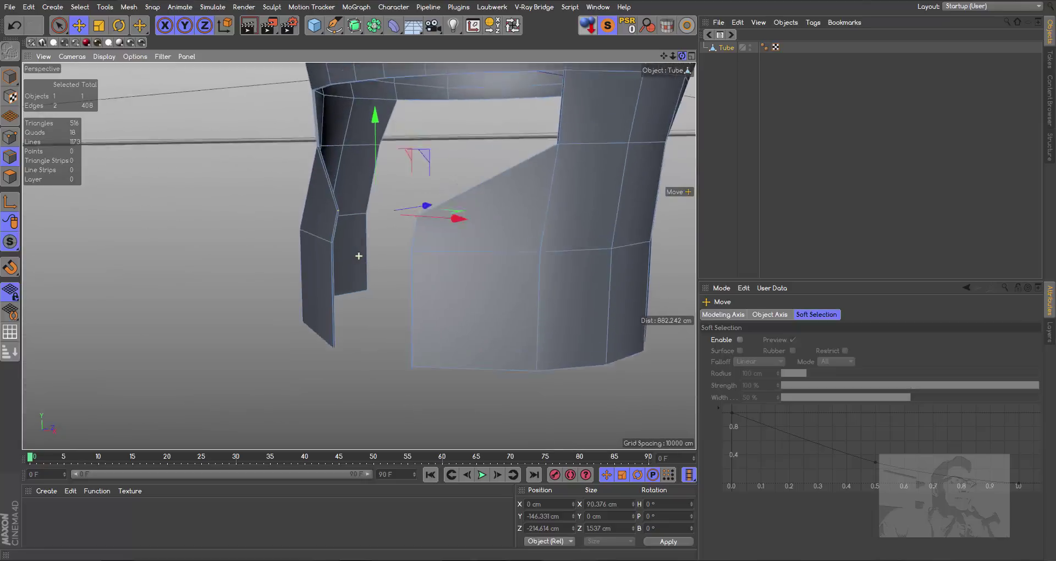
drag(682, 56, 358, 256)
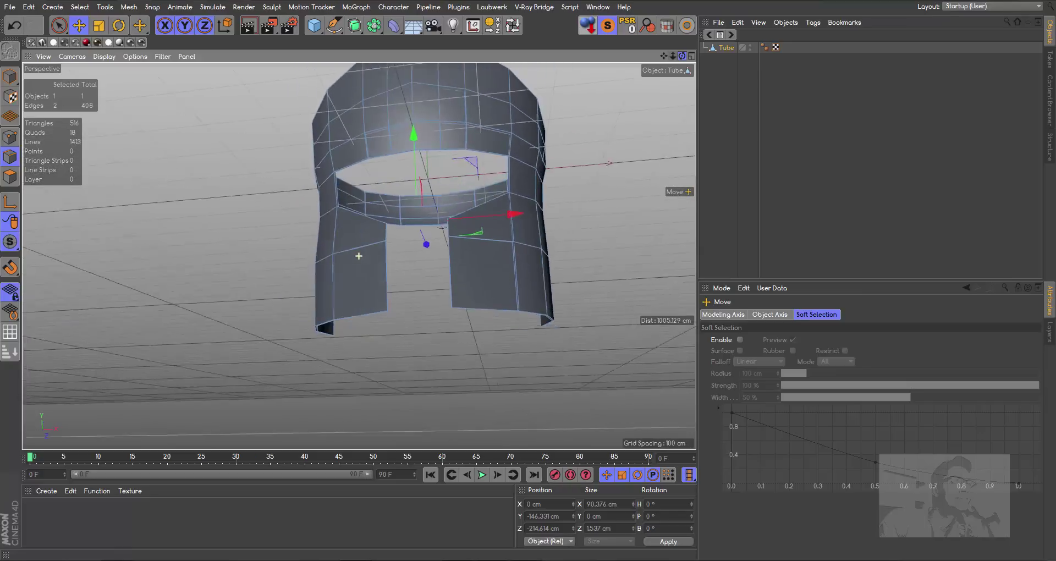
- Select the short corner edge on the right cheek guard and its match on the left guard
drag(664, 56, 359, 257)
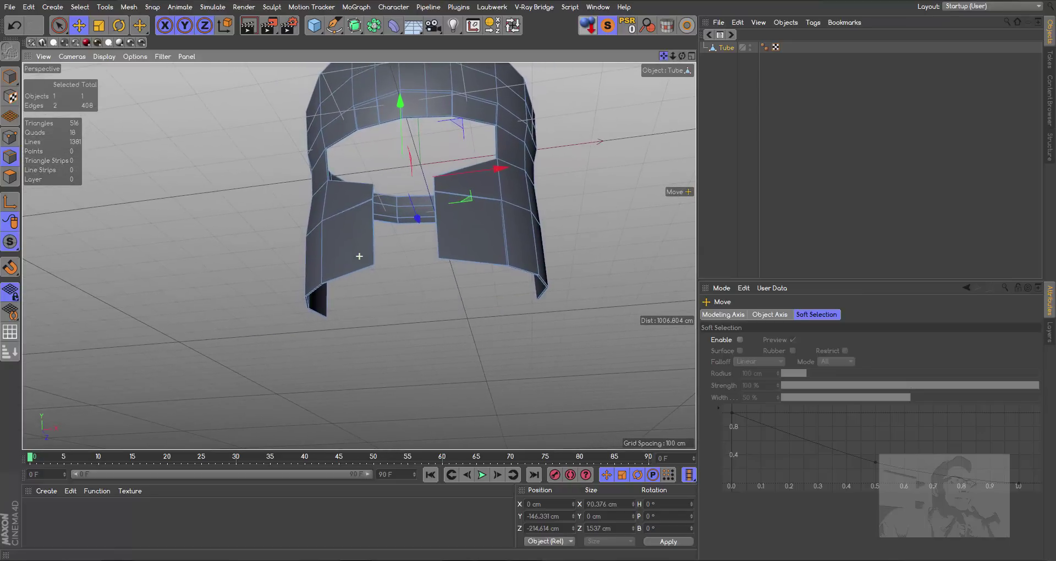
drag(673, 60, 359, 257)
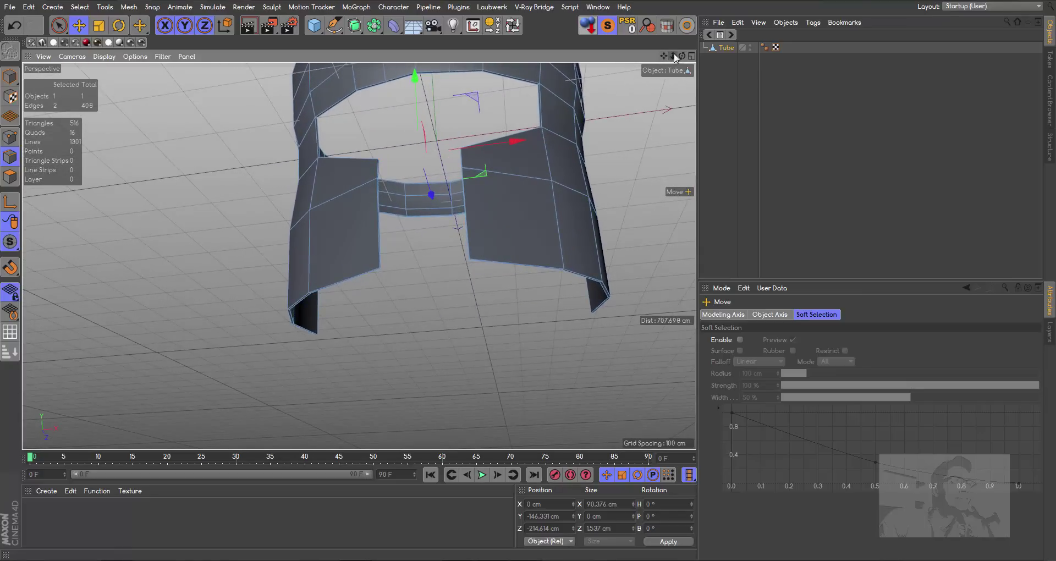
mouse_move(682, 56)
mouse_down()
mouse_move(359, 255)
mouse_move(504, 202)
mouse_up()
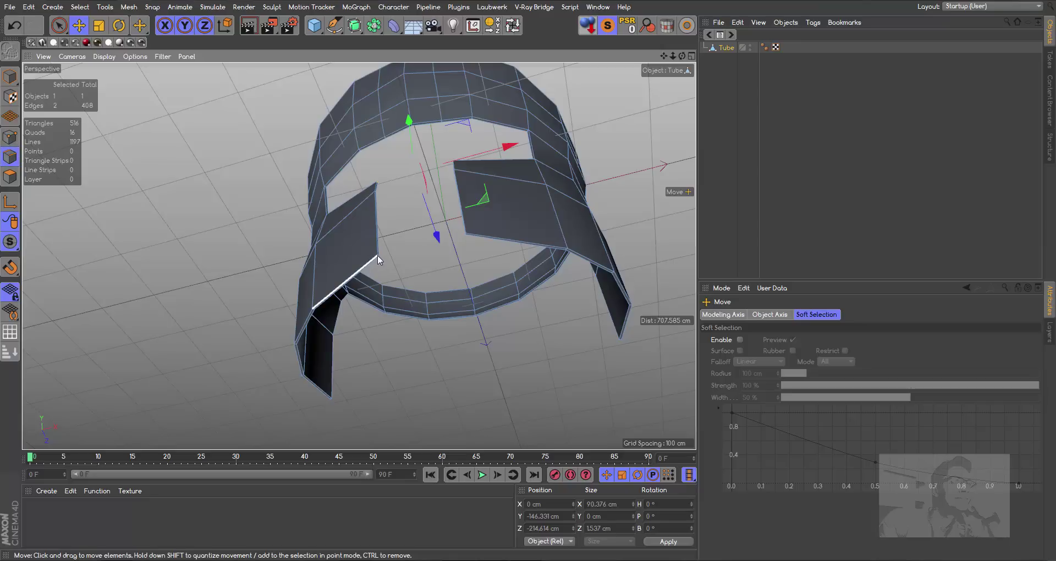
drag(674, 56, 522, 223)
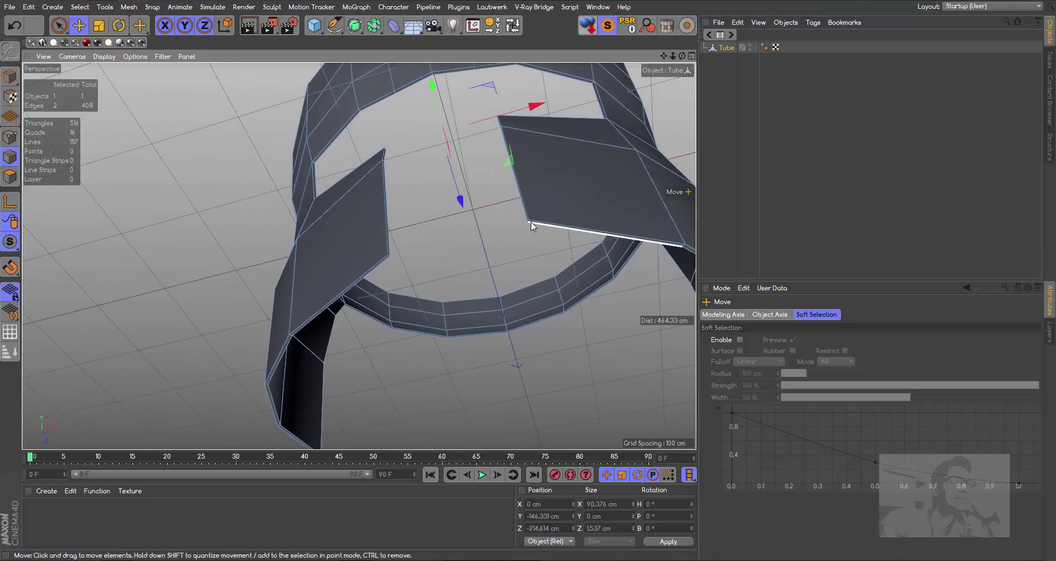
click(529, 224)
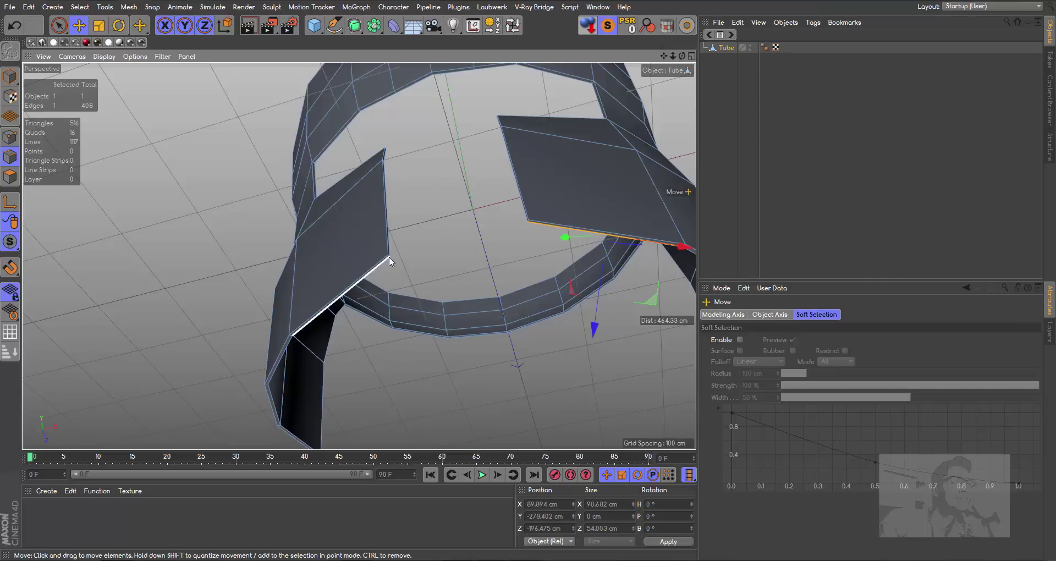
drag(674, 59, 569, 156)
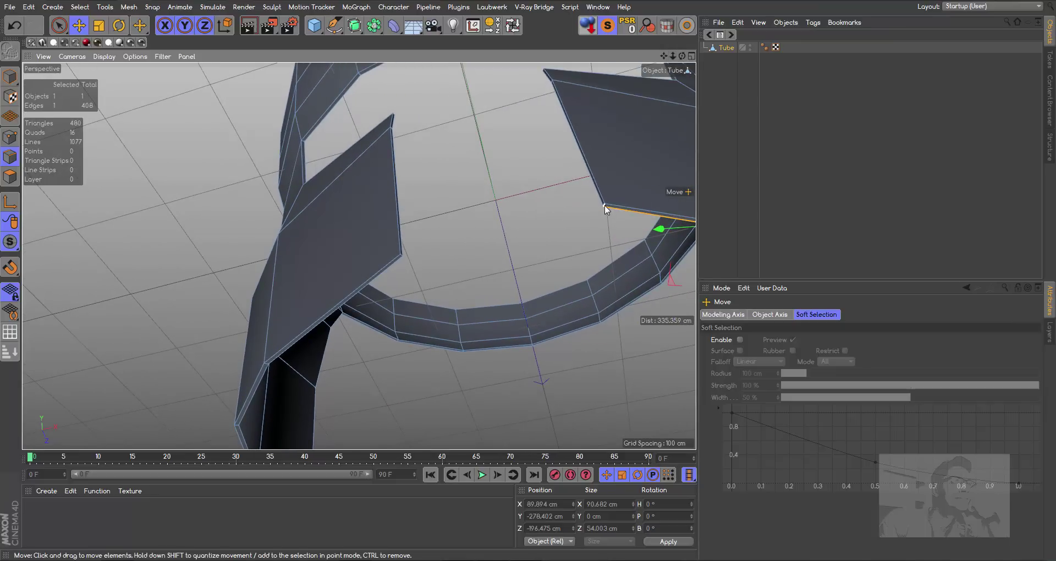
click(604, 208)
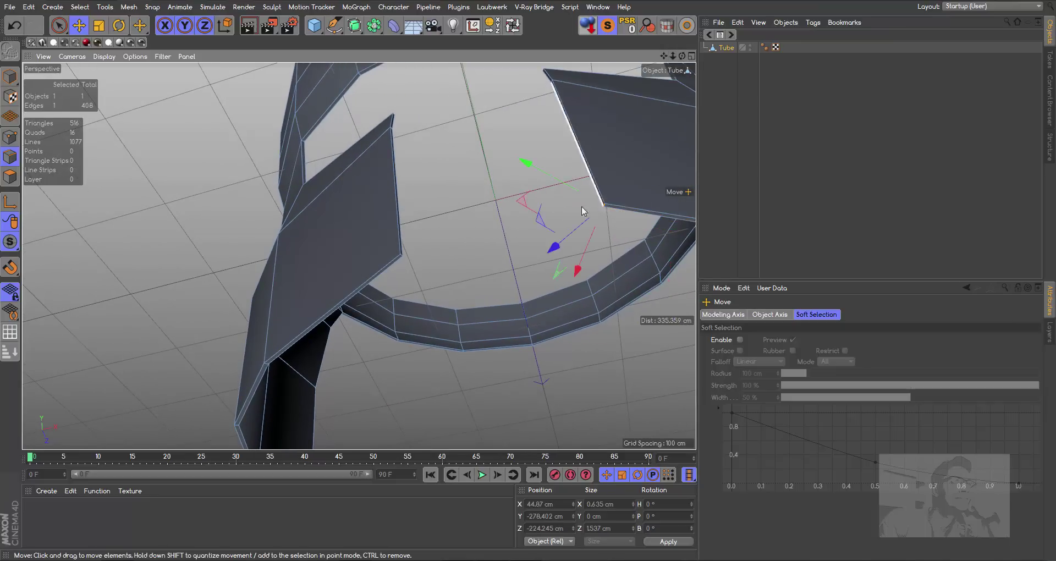
shift+click(401, 255)
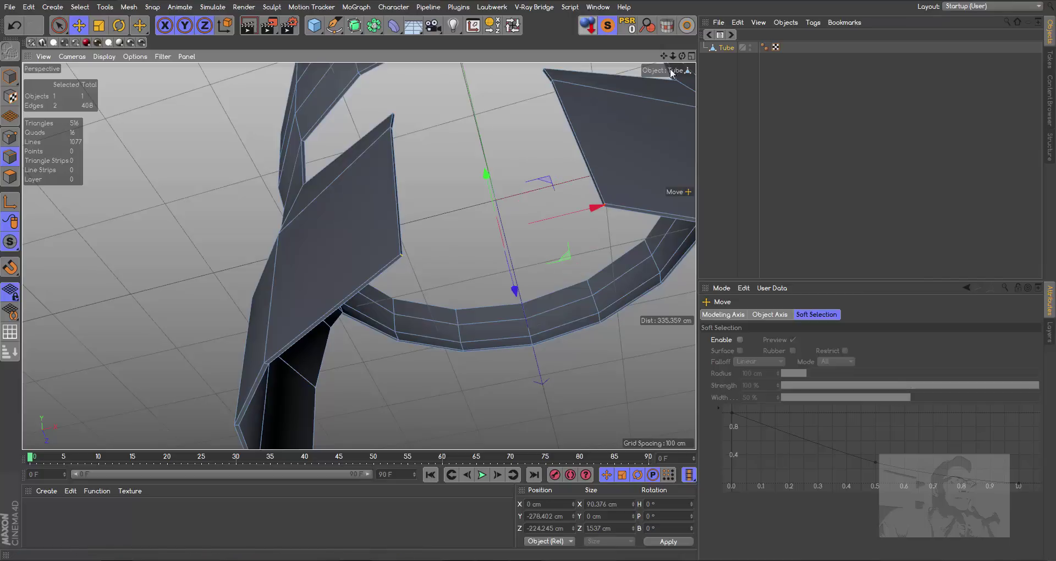
mouse_move(673, 56)
mouse_down()
mouse_move(673, 88)
mouse_move(709, 60)
mouse_up()
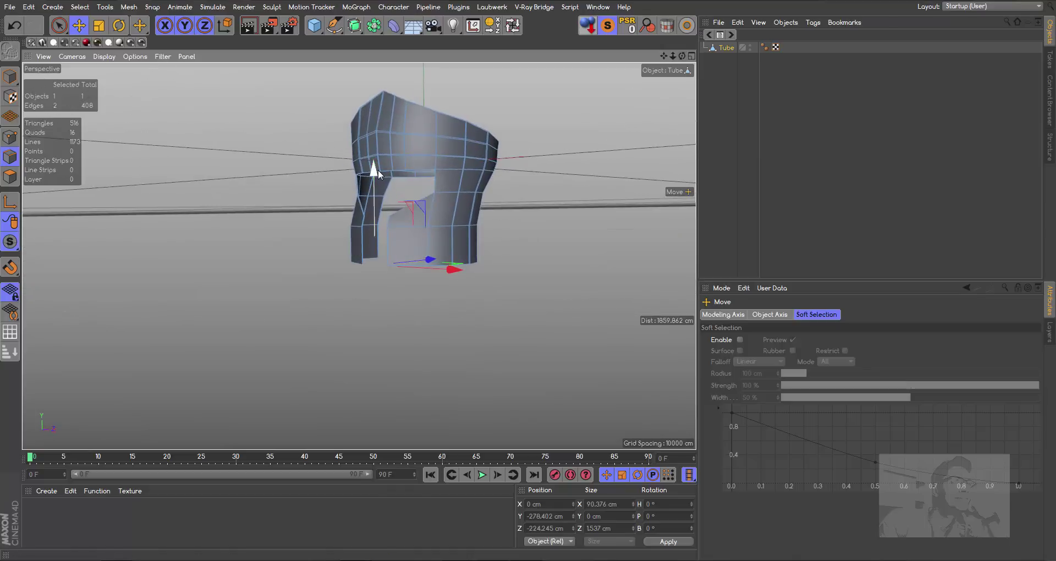
- Lower the selected cheek-guard corner edges slightly
drag(378, 171, 369, 193)
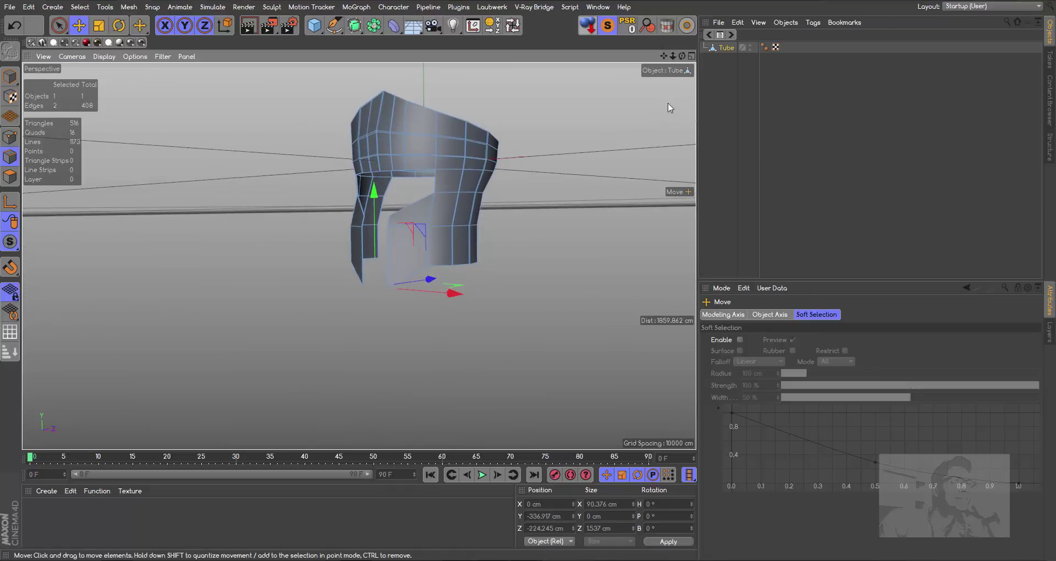
drag(682, 56, 359, 256)
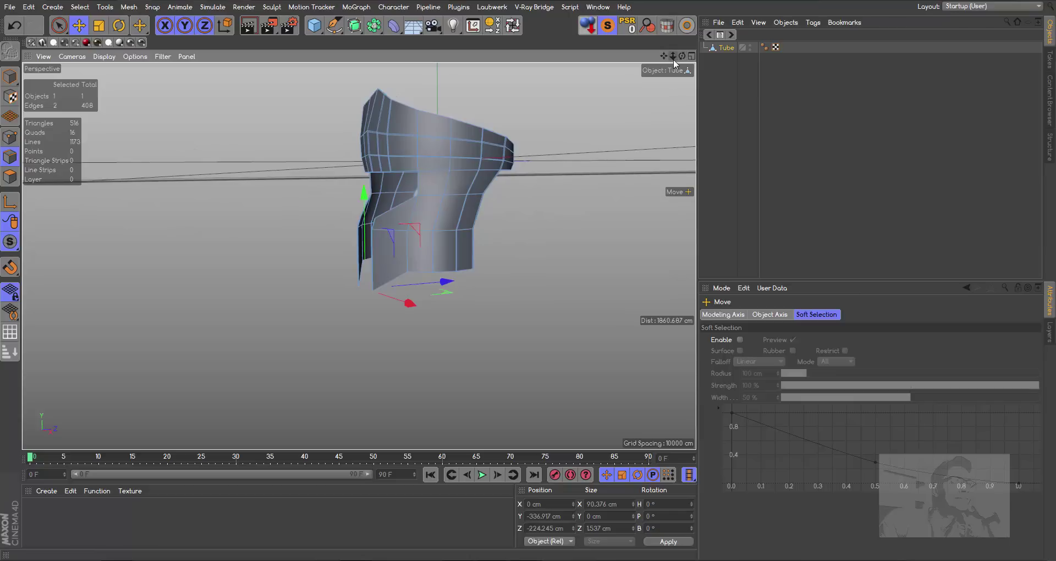
mouse_move(674, 62)
mouse_down()
mouse_move(687, 63)
mouse_move(682, 77)
mouse_move(672, 71)
mouse_move(402, 281)
mouse_up()
scroll(359, 257, up, 2)
scroll(359, 256, up, 2)
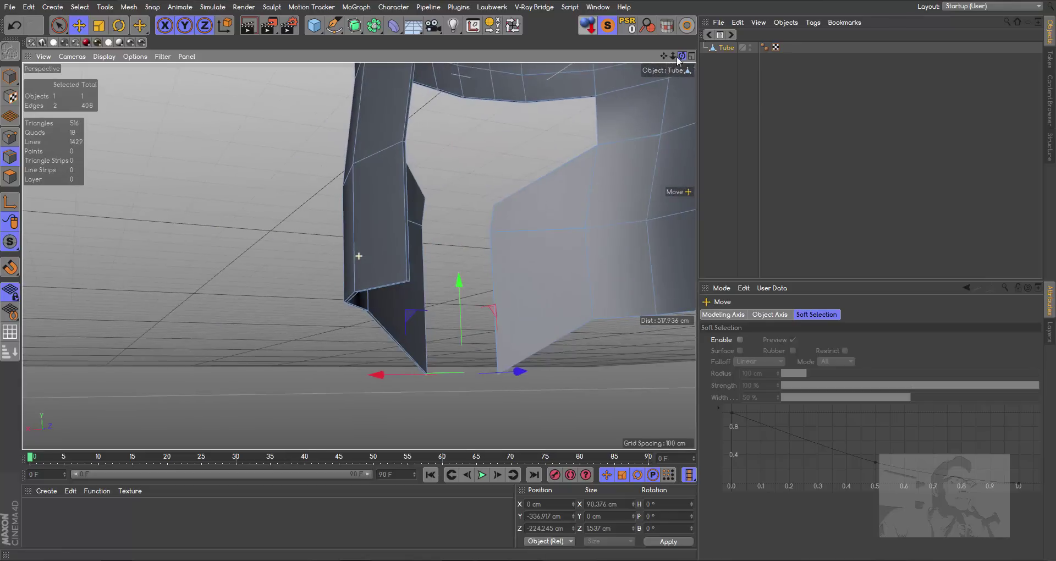
- Select another matching corner edge pair on both guards and raise it to Y -244.734 cm
click(408, 281)
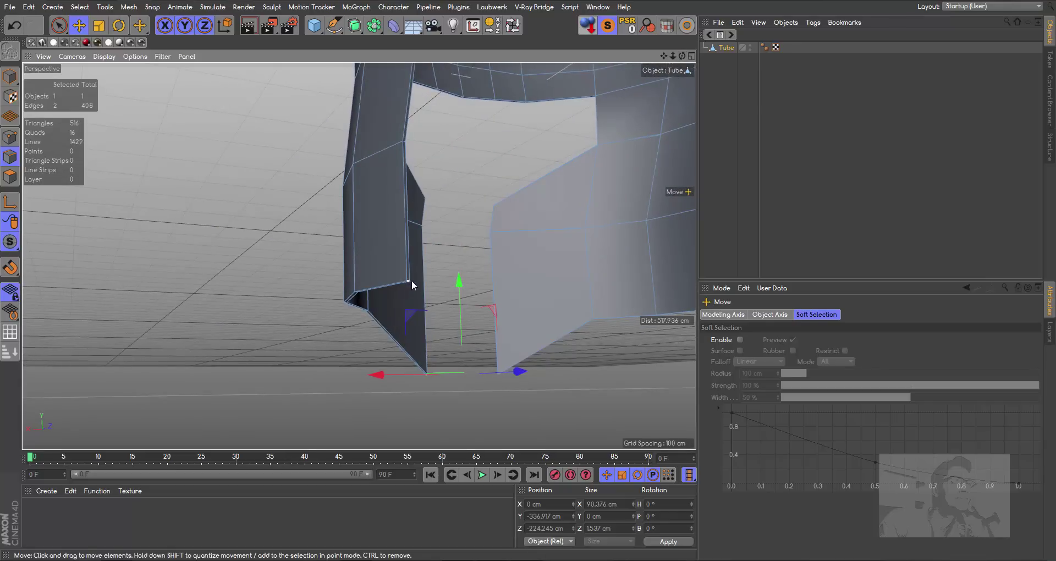
drag(665, 57, 578, 272)
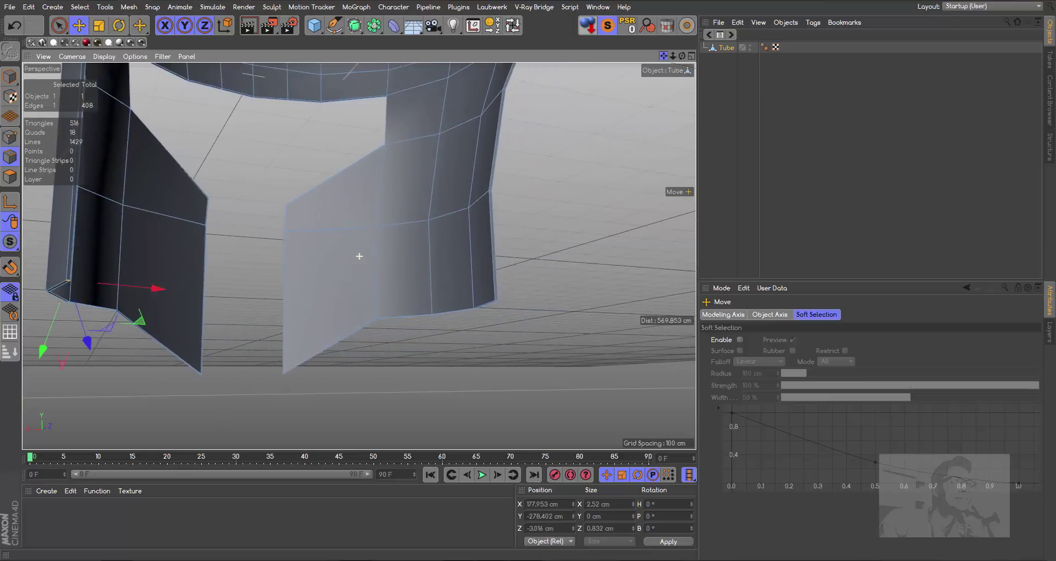
shift+click(497, 299)
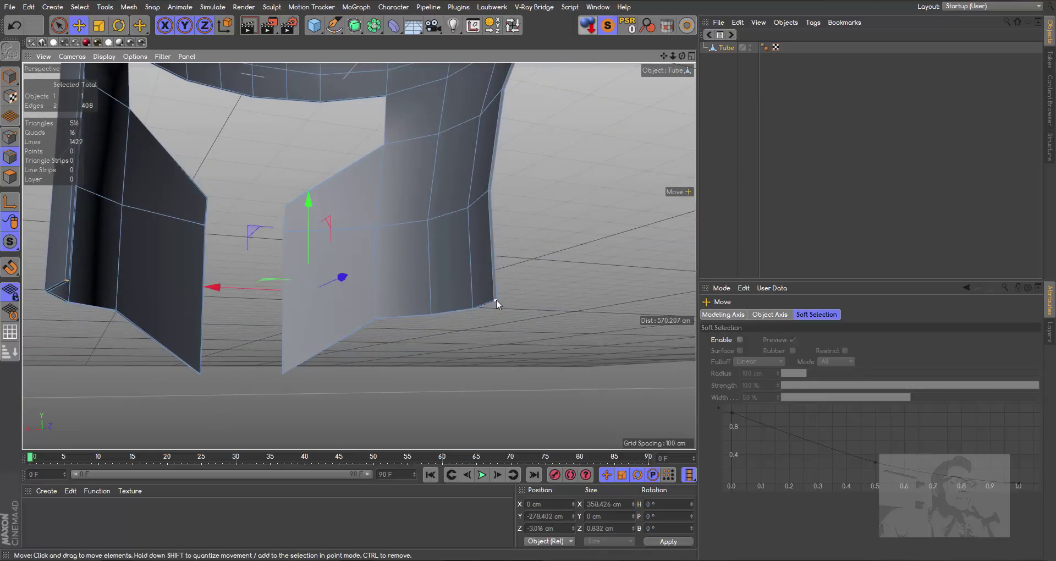
mouse_move(682, 56)
mouse_down()
mouse_move(534, 231)
mouse_move(542, 190)
mouse_up()
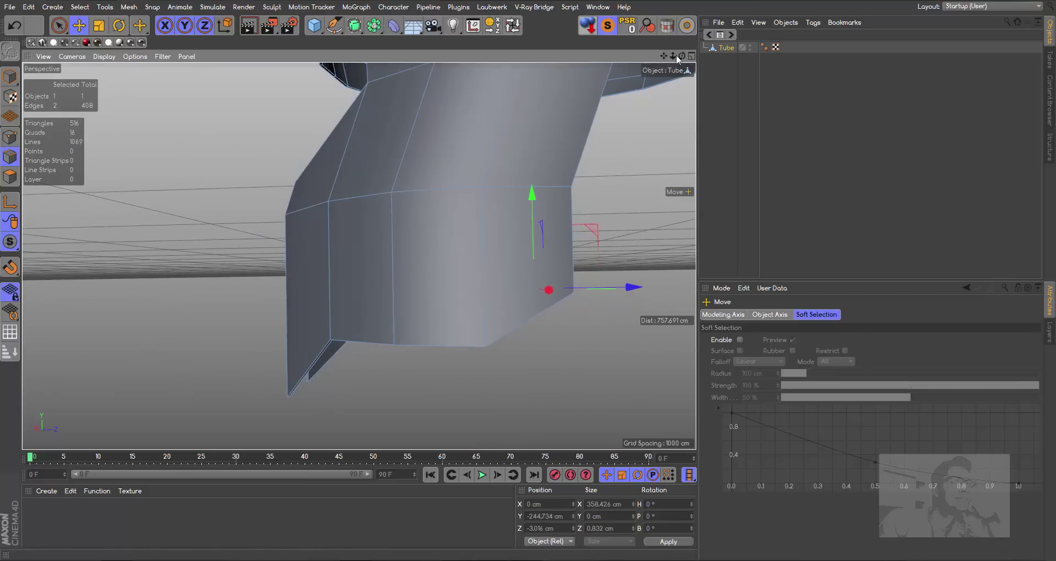
drag(682, 56, 359, 255)
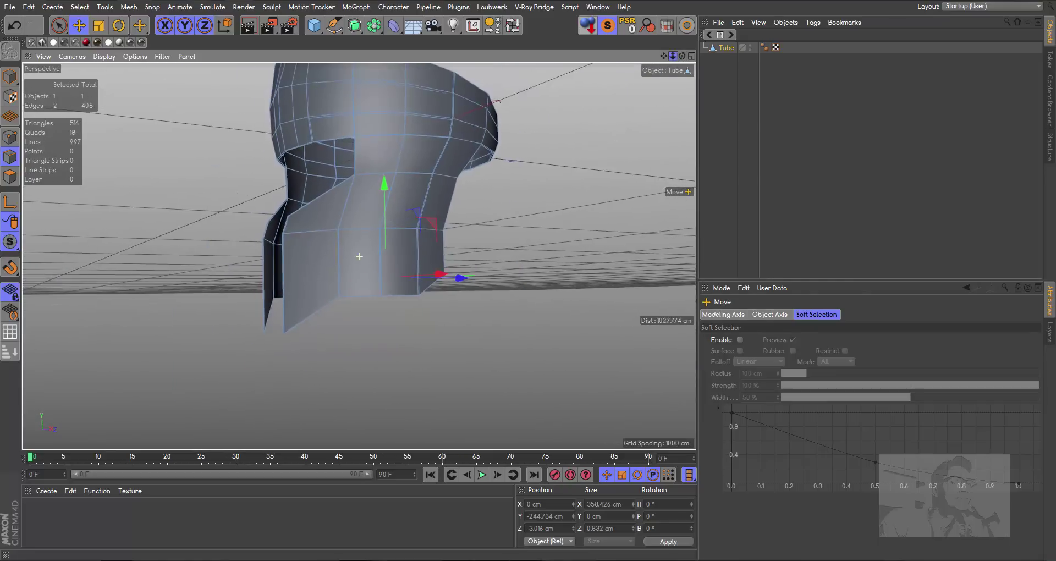
drag(682, 56, 359, 256)
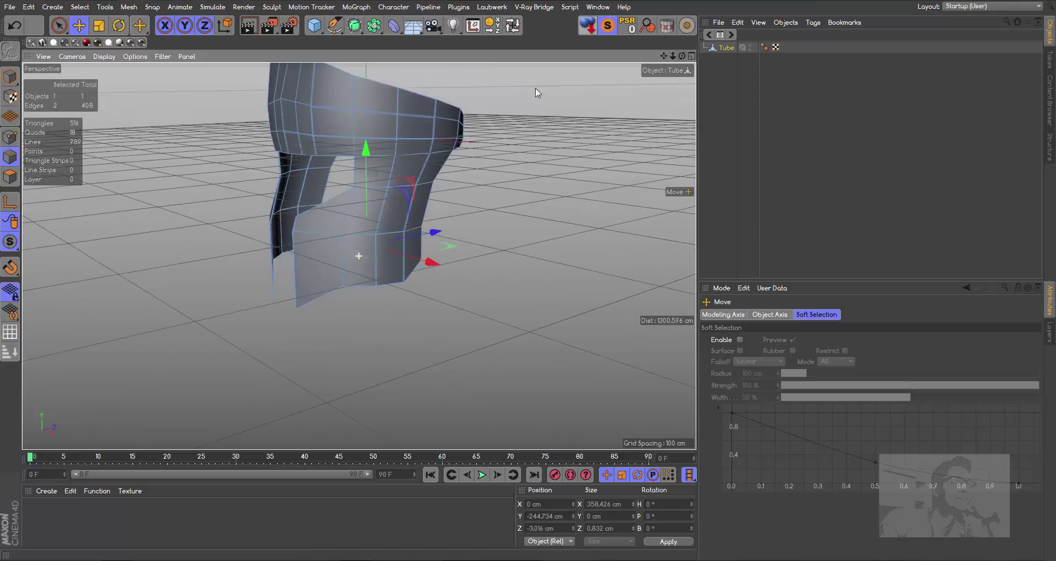
click(354, 25)
- Add a Subdivision Surface, nest the Tube helmet inside it, and disable its smoothing
click(424, 42)
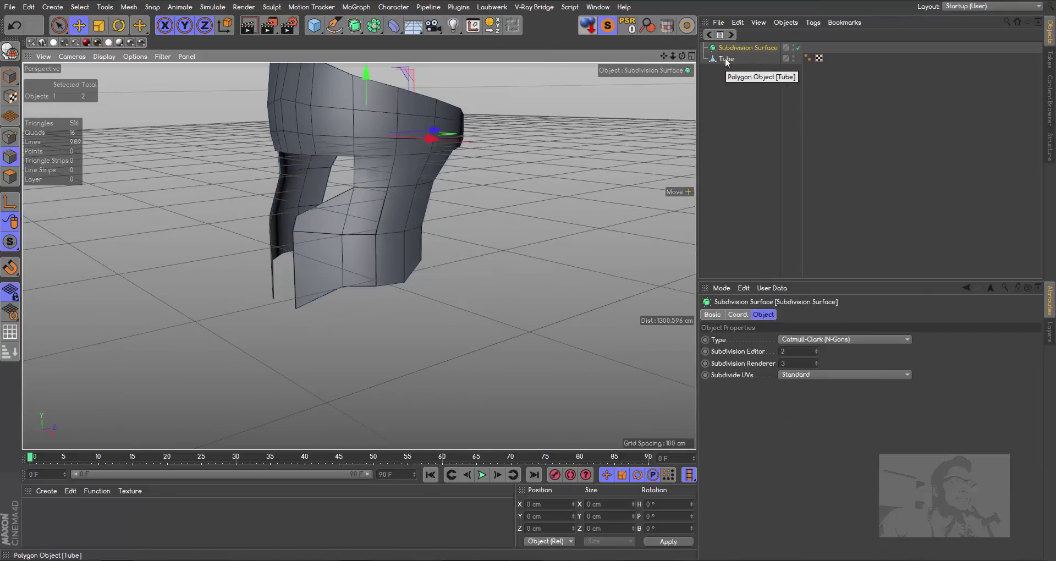
drag(727, 58, 732, 48)
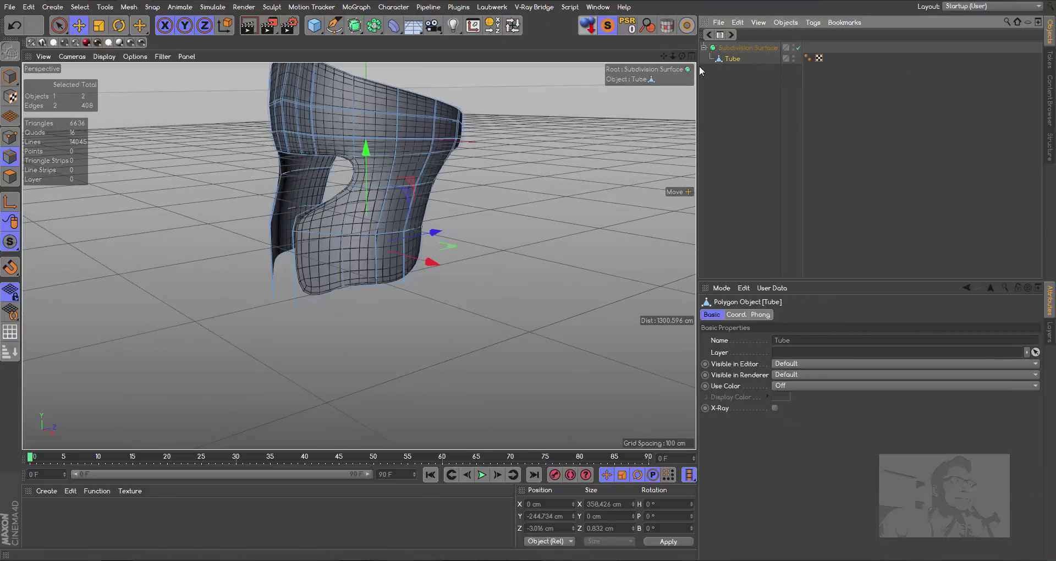
mouse_move(359, 256)
alt+mouse_down()
mouse_move(682, 56)
mouse_move(663, 57)
mouse_move(359, 256)
mouse_move(682, 56)
mouse_move(539, 133)
alt+mouse_up()
click(798, 48)
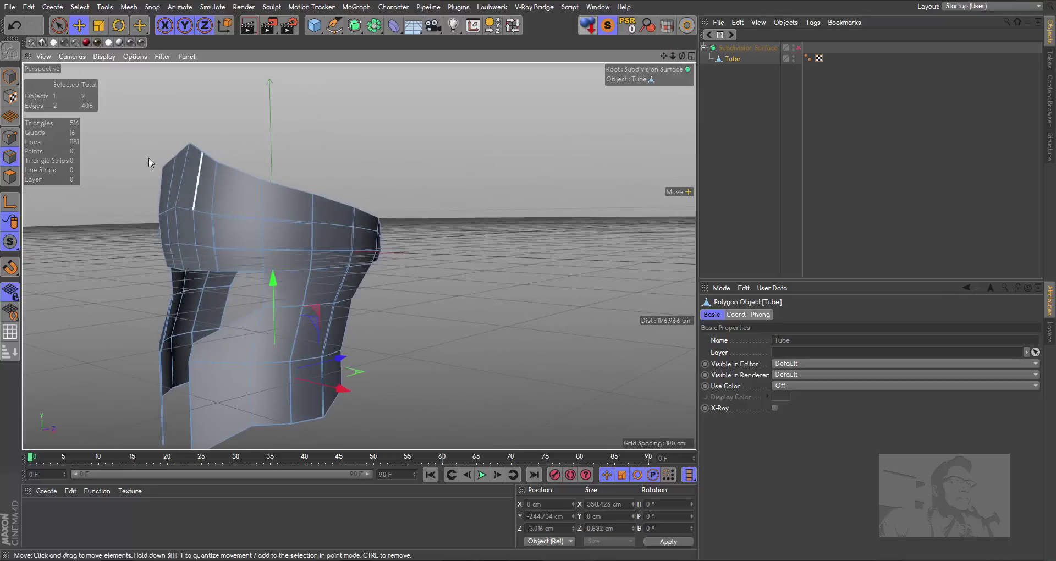
drag(682, 56, 675, 62)
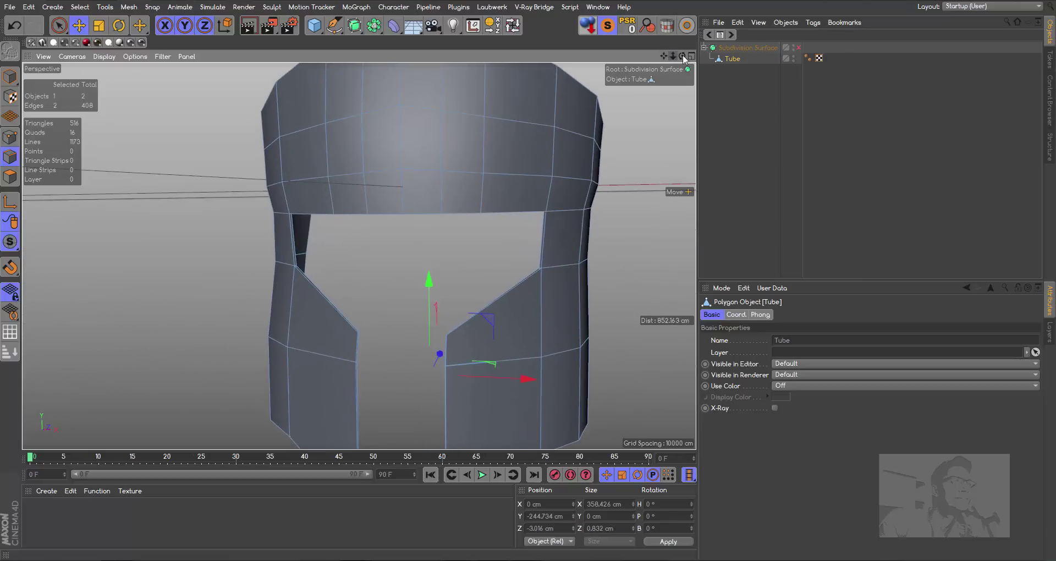
- Delete the front face polygons and select the two brow polygons above the opening
drag(682, 57, 429, 120)
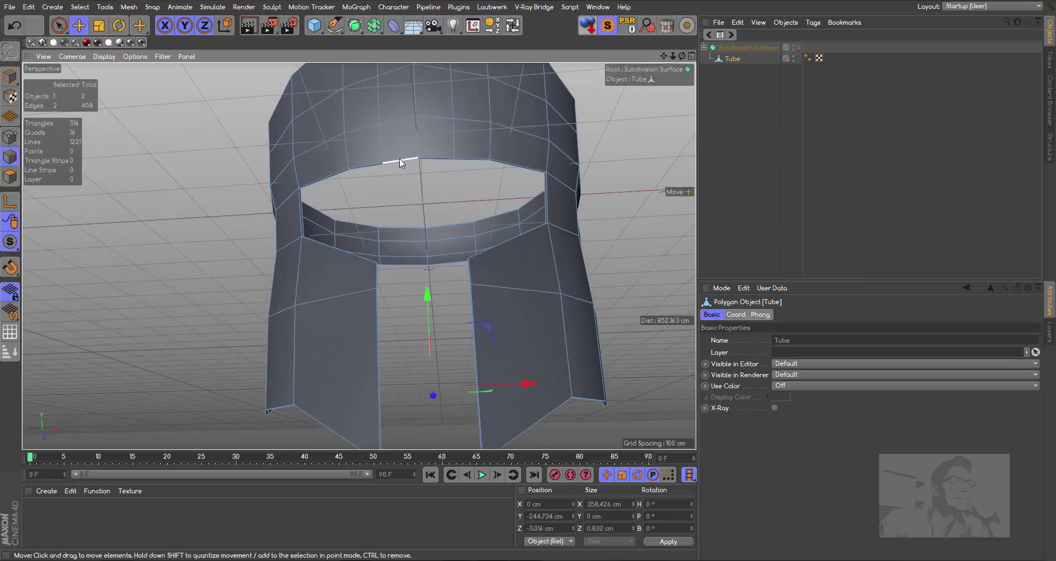
click(10, 176)
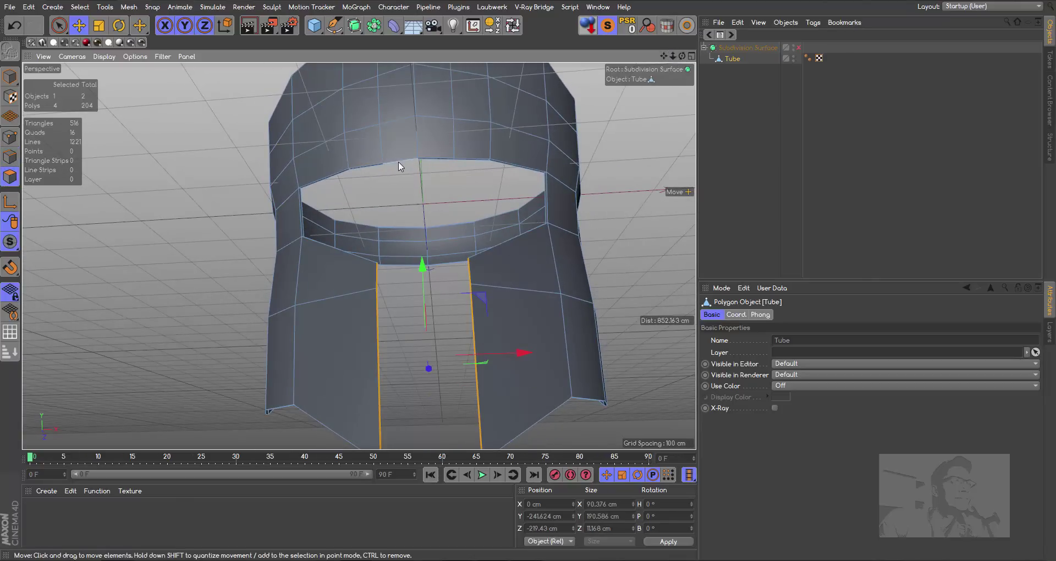
key(Delete)
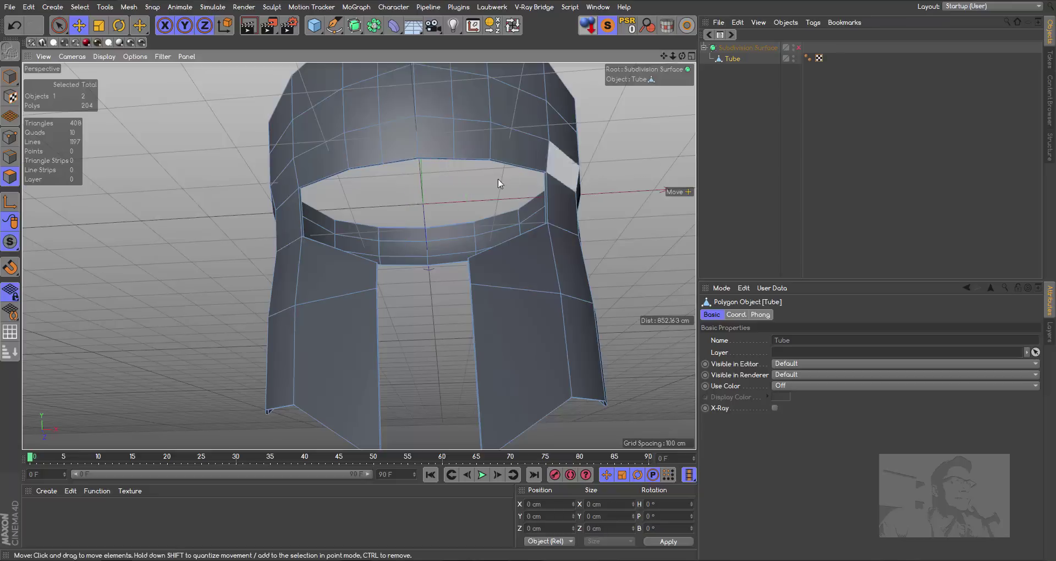
click(425, 161)
shift+click(408, 164)
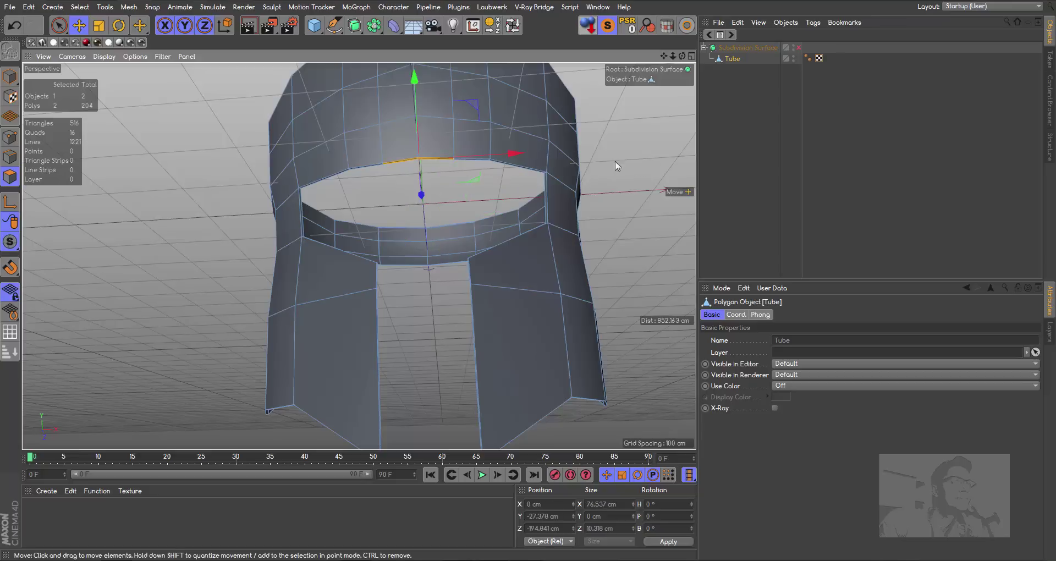
alt+drag(550, 165, 359, 256)
alt+middle_drag(359, 256, 400, 239)
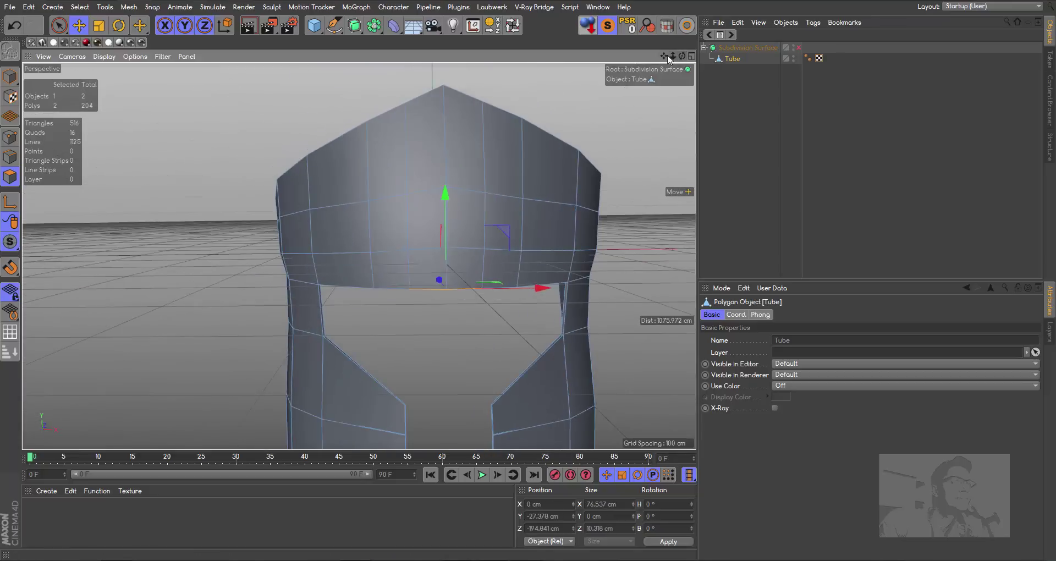
drag(682, 56, 682, 77)
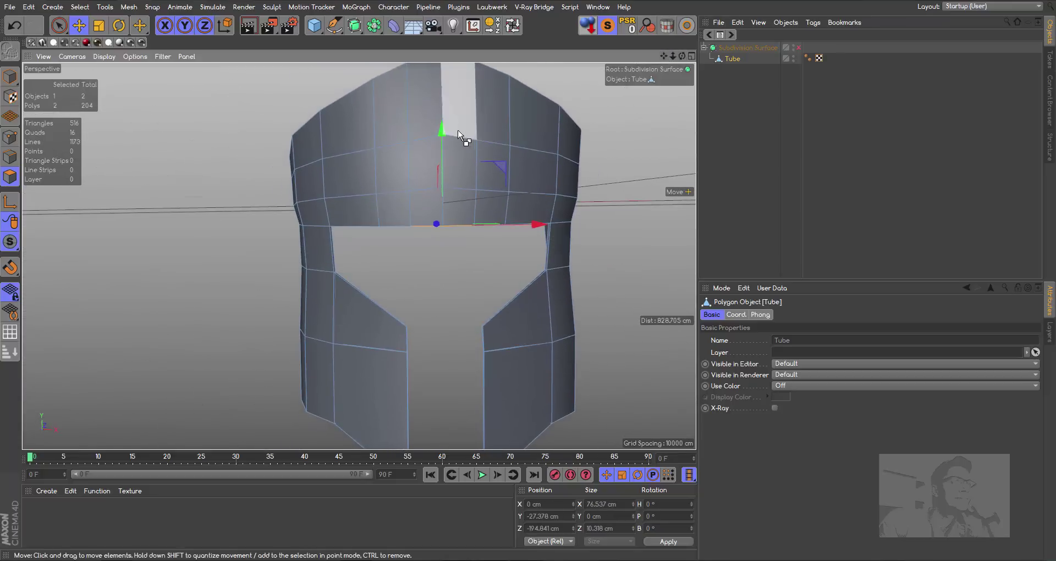
- Extrude the brow polygons down in two stages, tapering and then flaring the nose guard
ctrl+drag(446, 132, 435, 187)
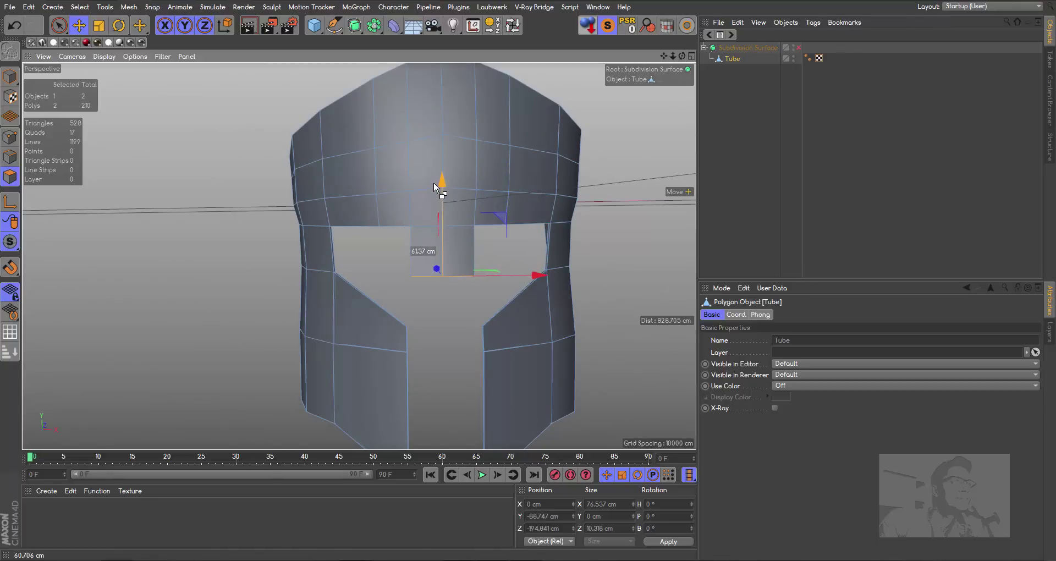
click(97, 27)
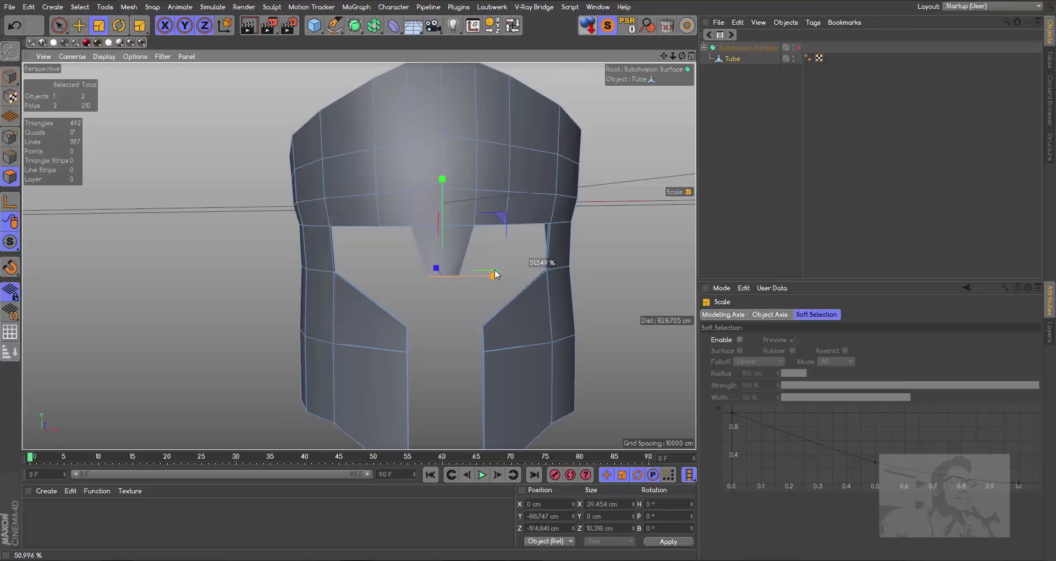
drag(490, 269, 542, 275)
click(82, 26)
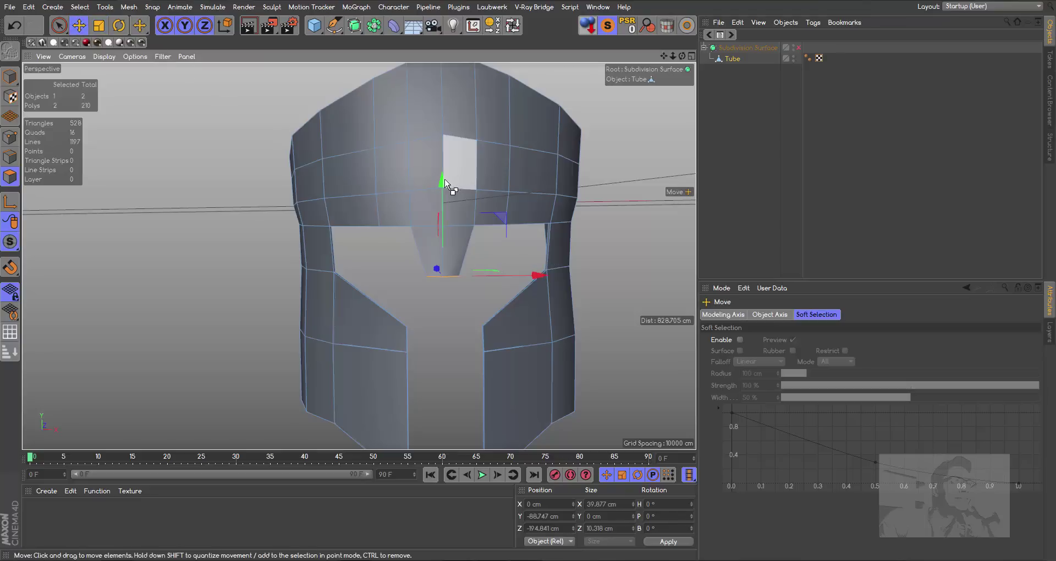
ctrl+drag(443, 180, 438, 208)
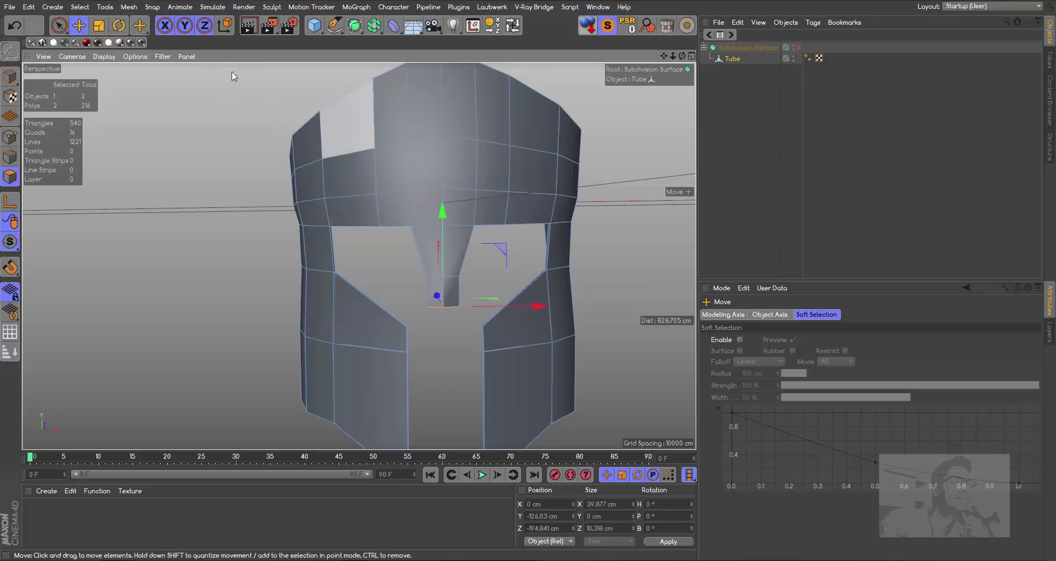
click(99, 25)
drag(543, 306, 596, 302)
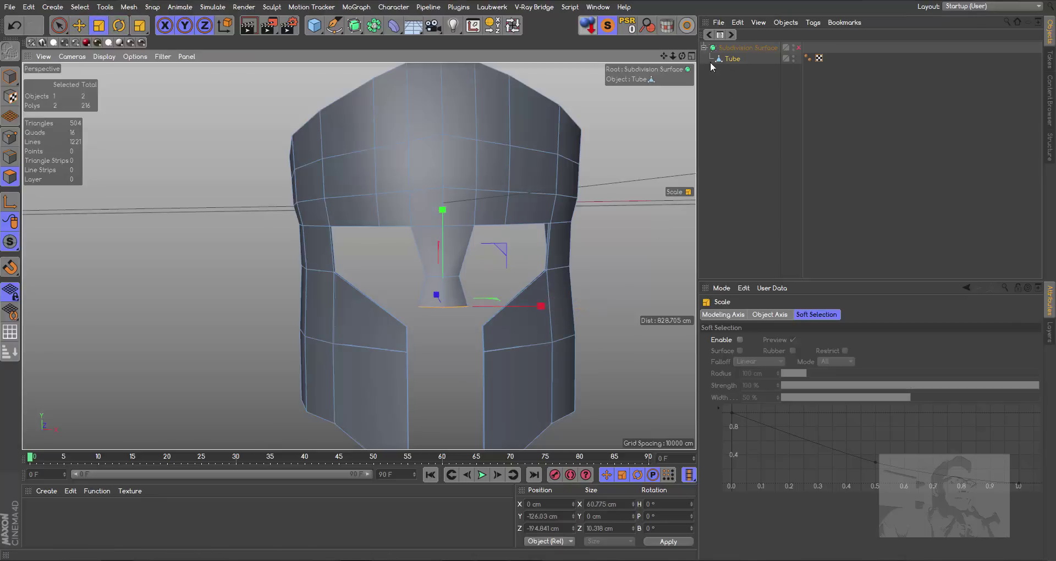
- Select the nose guard's bottom edge and try pulling it down, then undo it
drag(682, 57, 654, 127)
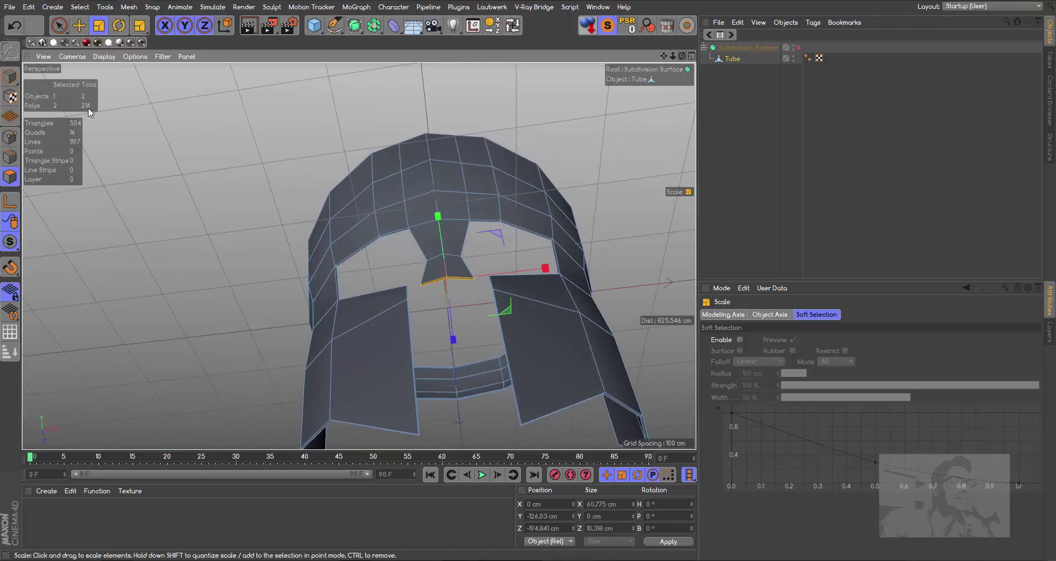
click(5, 158)
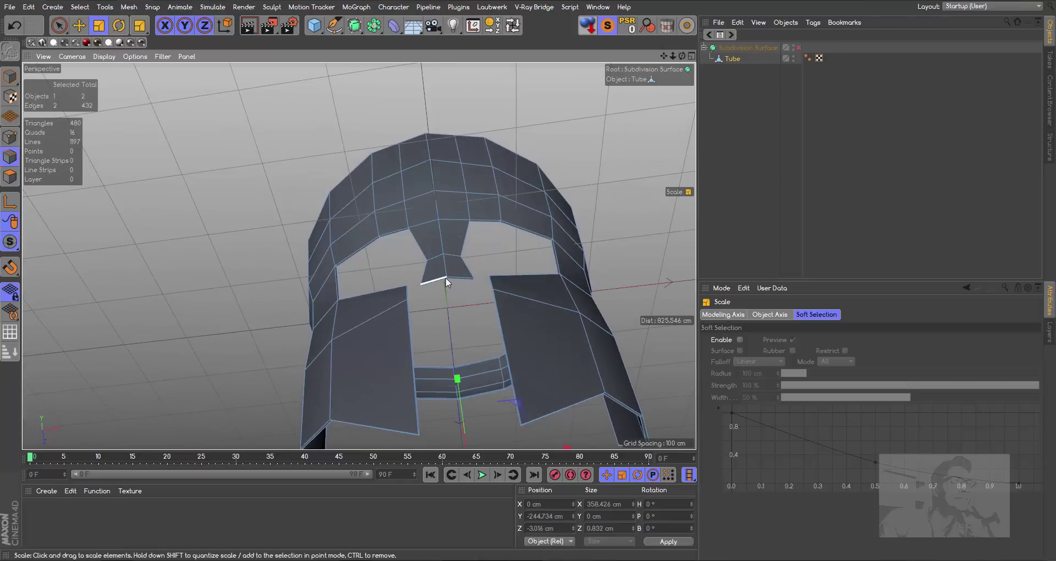
click(447, 277)
drag(683, 56, 359, 256)
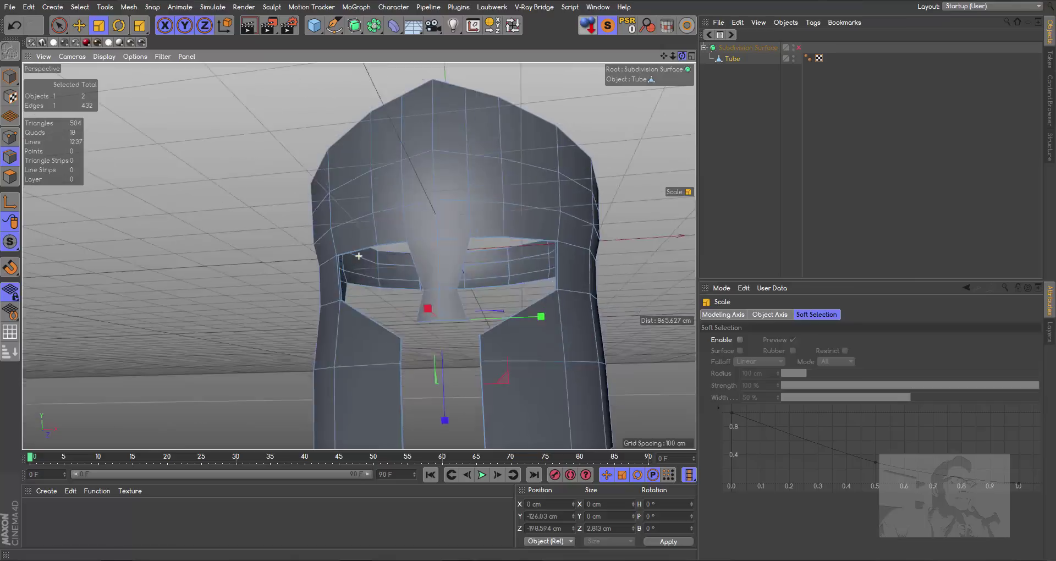
click(79, 25)
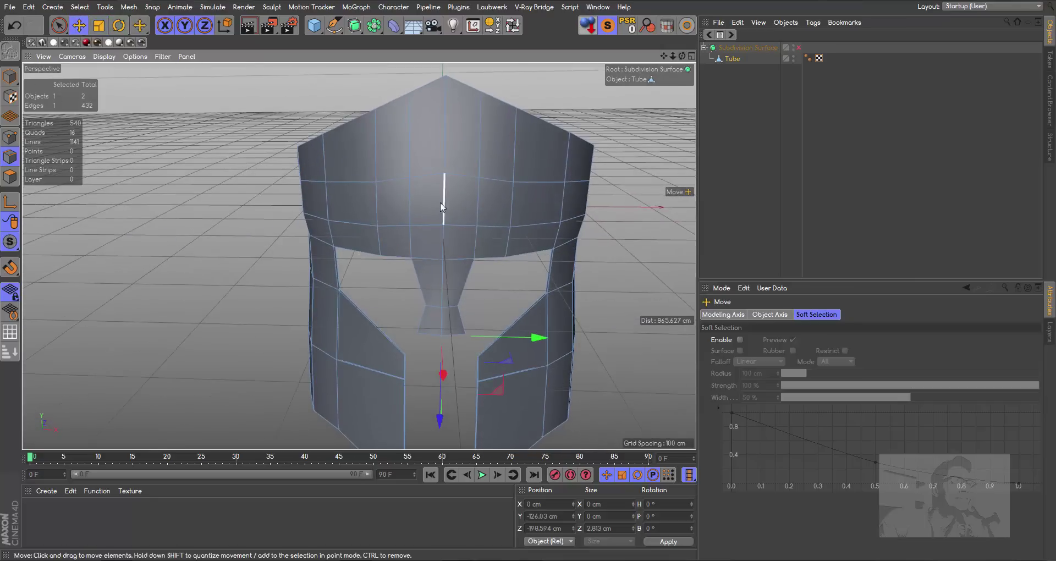
ctrl+drag(441, 422, 442, 444)
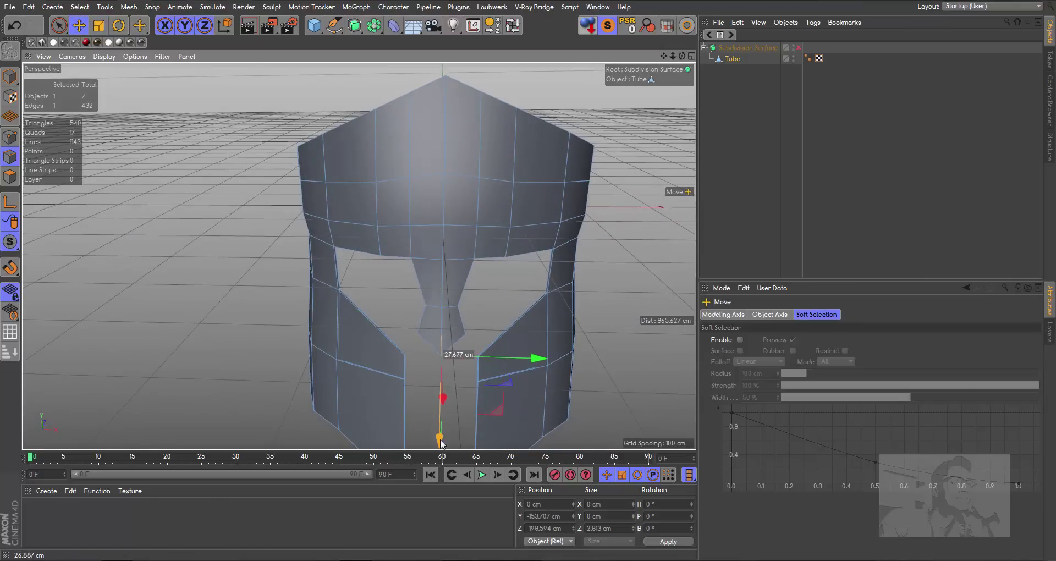
key(ctrl+z)
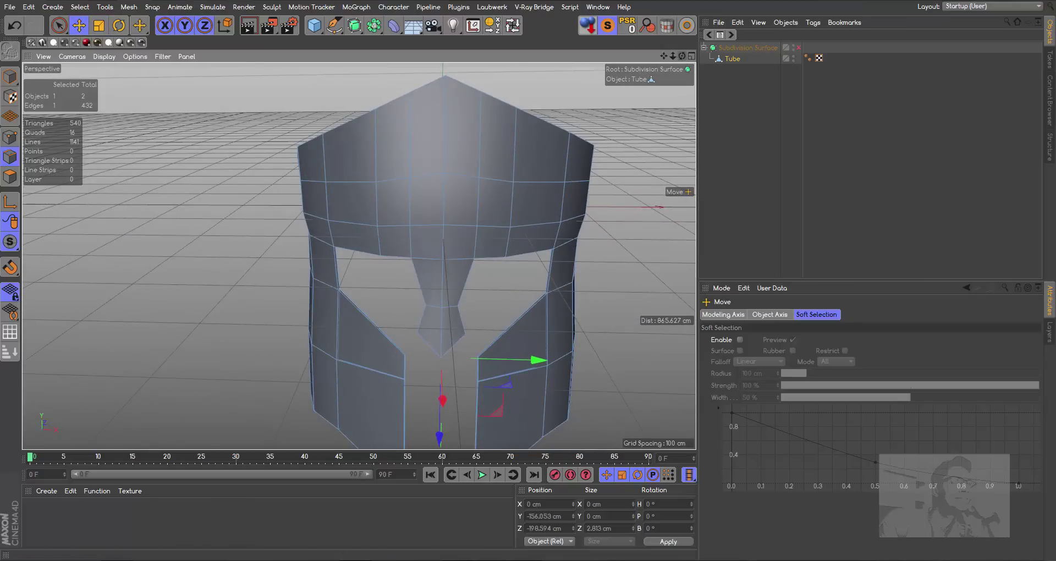
- Select the ring of edges at the nose guard's bottom, then return to polygon mode
mouse_move(682, 56)
mouse_down()
mouse_move(694, 58)
mouse_move(550, 177)
mouse_up()
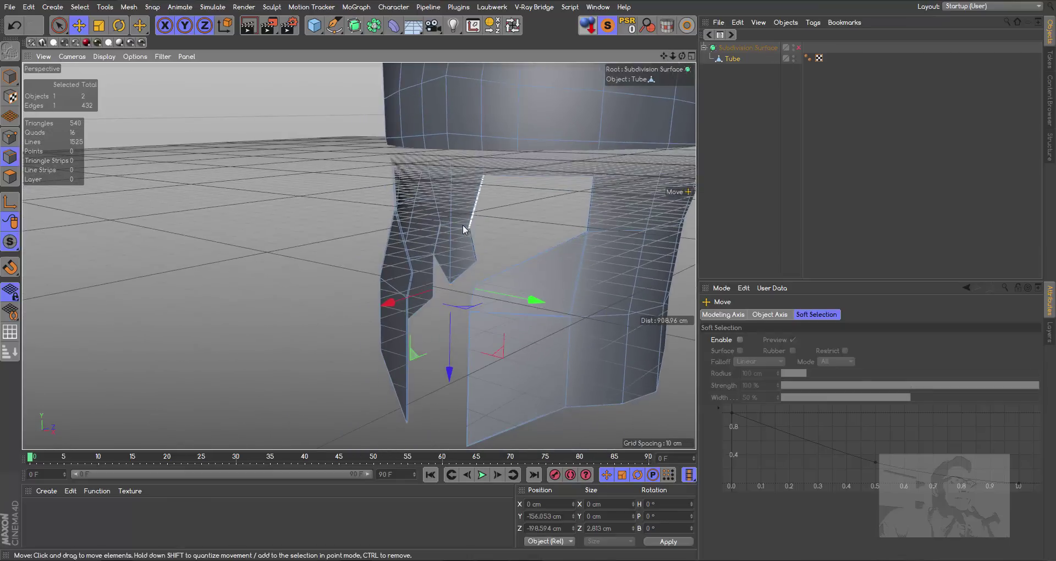
double_click(462, 228)
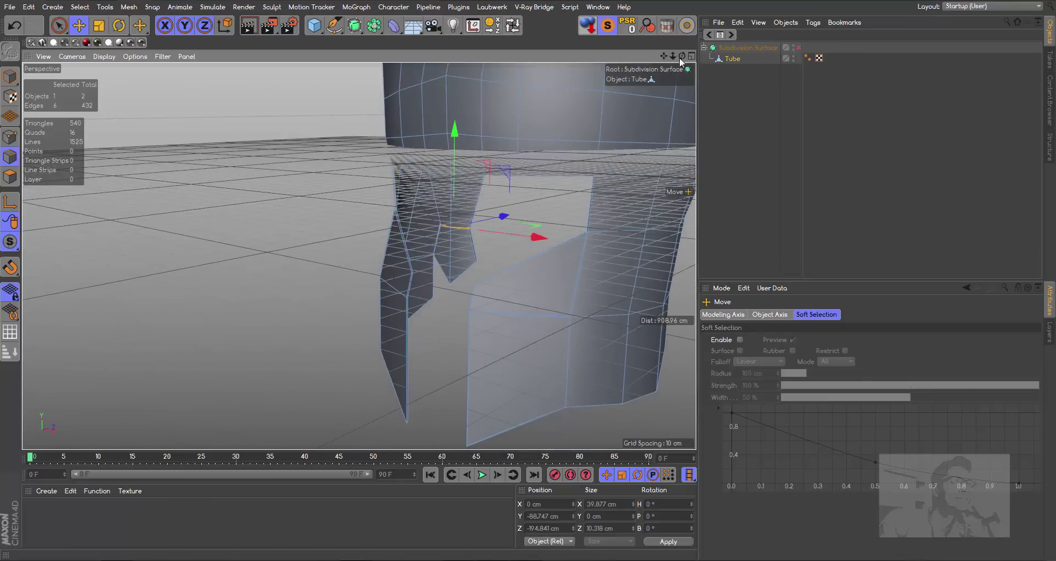
drag(682, 56, 358, 255)
drag(673, 56, 359, 256)
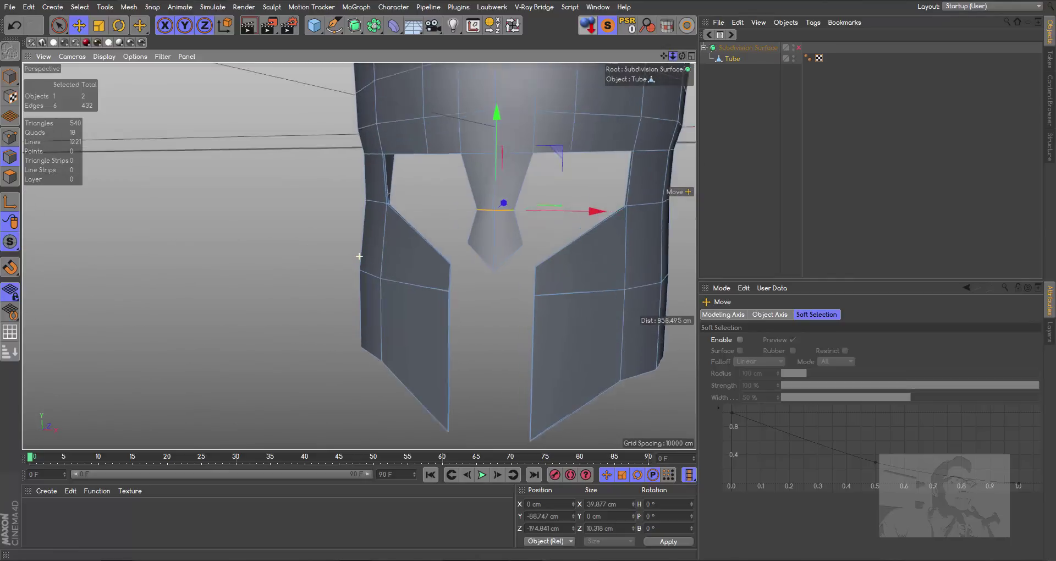
drag(682, 57, 359, 253)
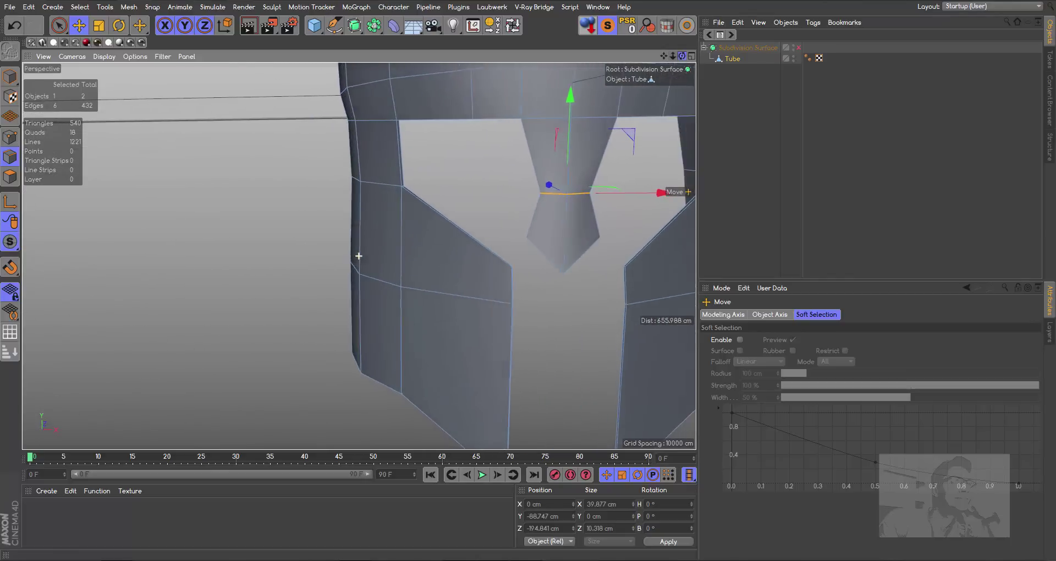
click(9, 175)
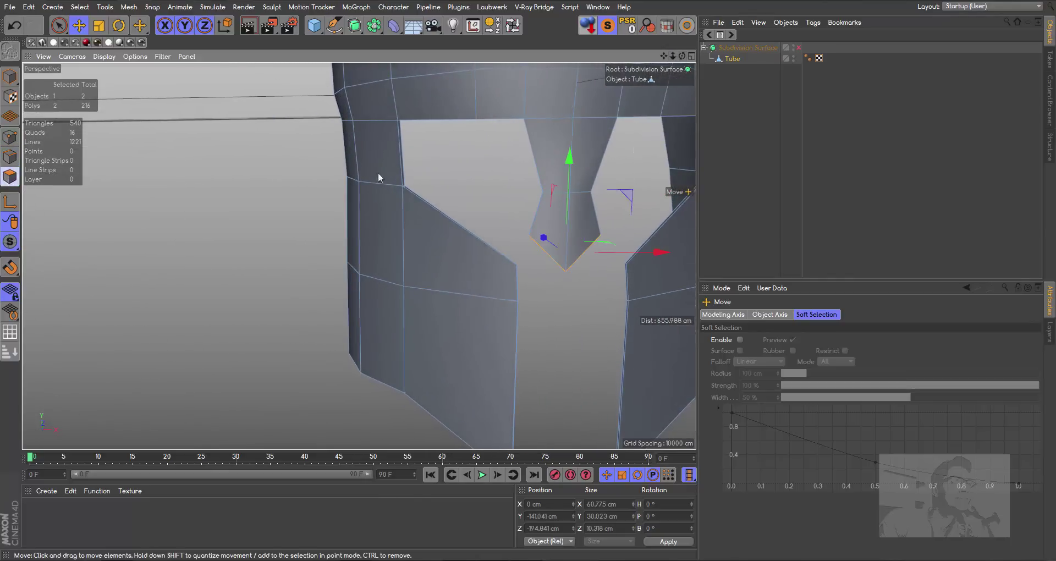
click(69, 25)
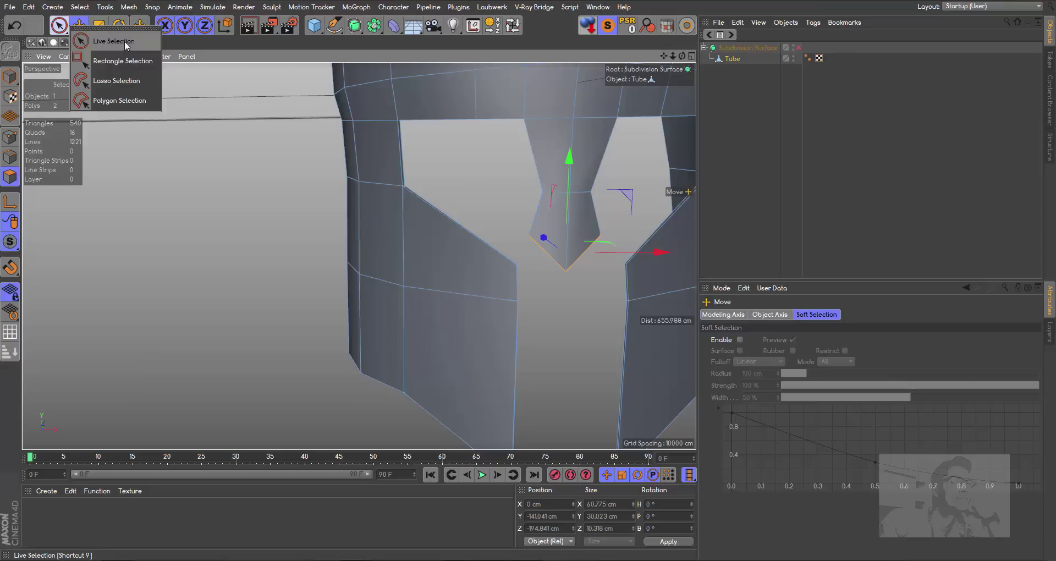
- Paint-select the nose guard tip, including hidden faces, and pull it forward
click(126, 44)
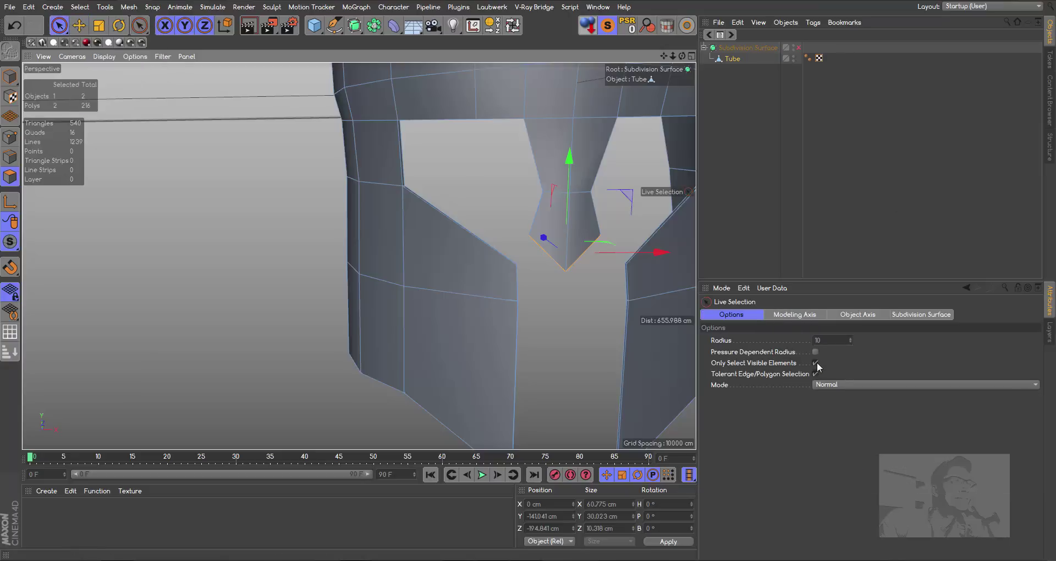
click(816, 363)
drag(583, 229, 546, 216)
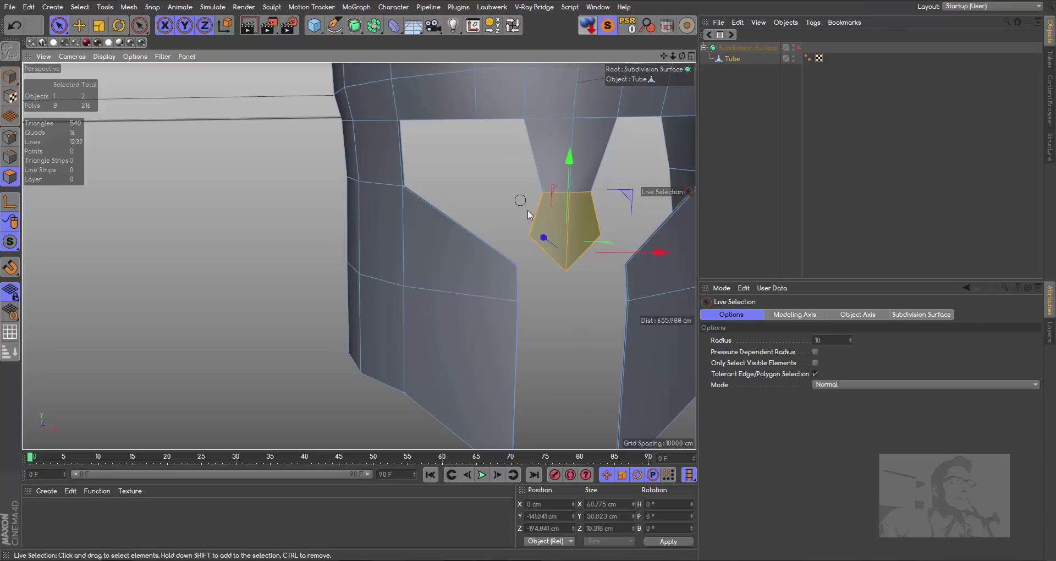
mouse_move(682, 56)
mouse_down()
mouse_move(358, 256)
mouse_move(611, 124)
mouse_up()
drag(405, 243, 374, 242)
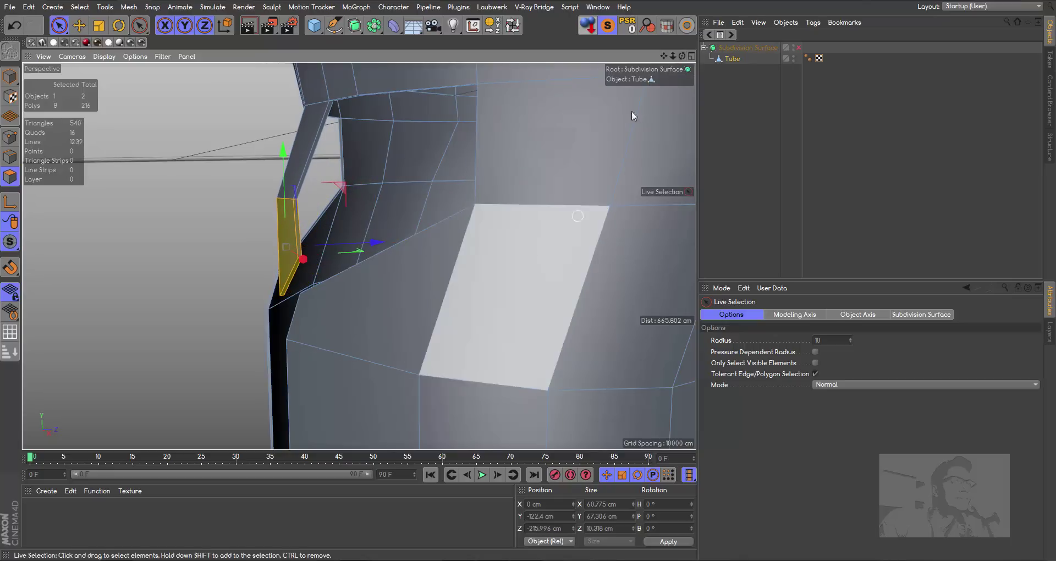
alt+drag(631, 111, 358, 256)
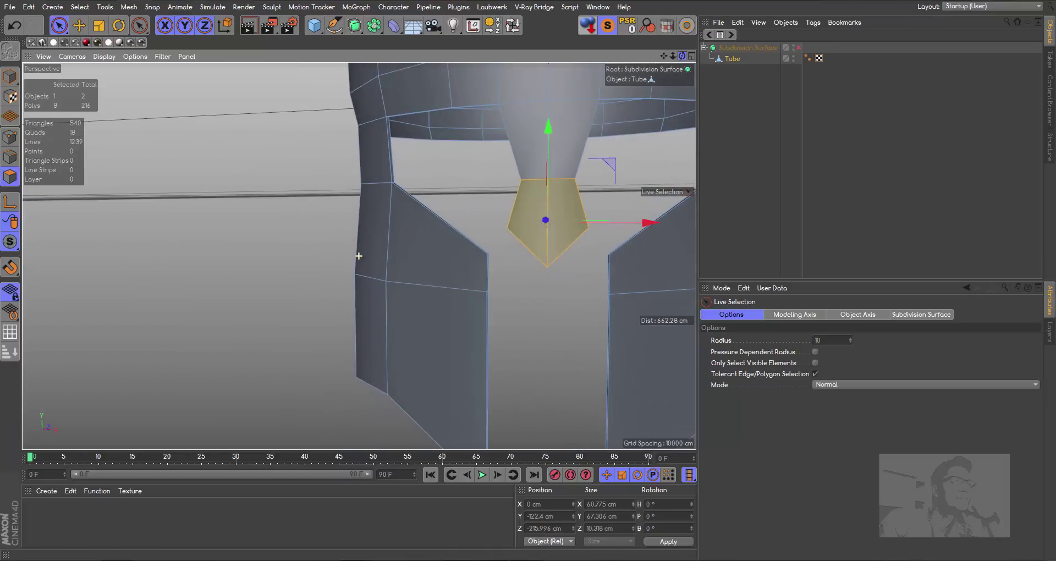
drag(676, 57, 633, 58)
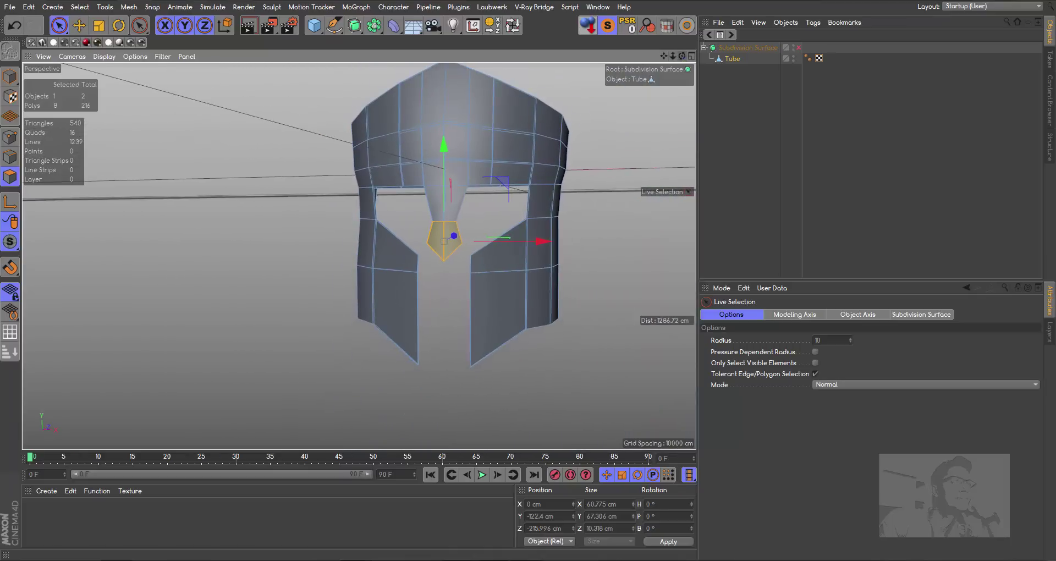
- Preview with smoothing on, nudge the nose guard slightly back, then turn smoothing off
click(798, 48)
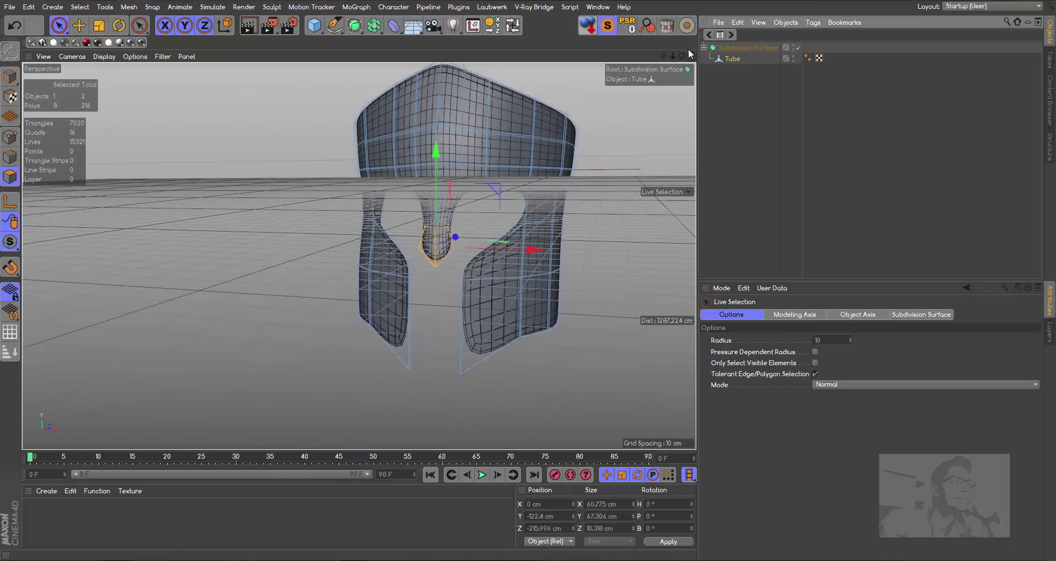
drag(683, 55, 649, 66)
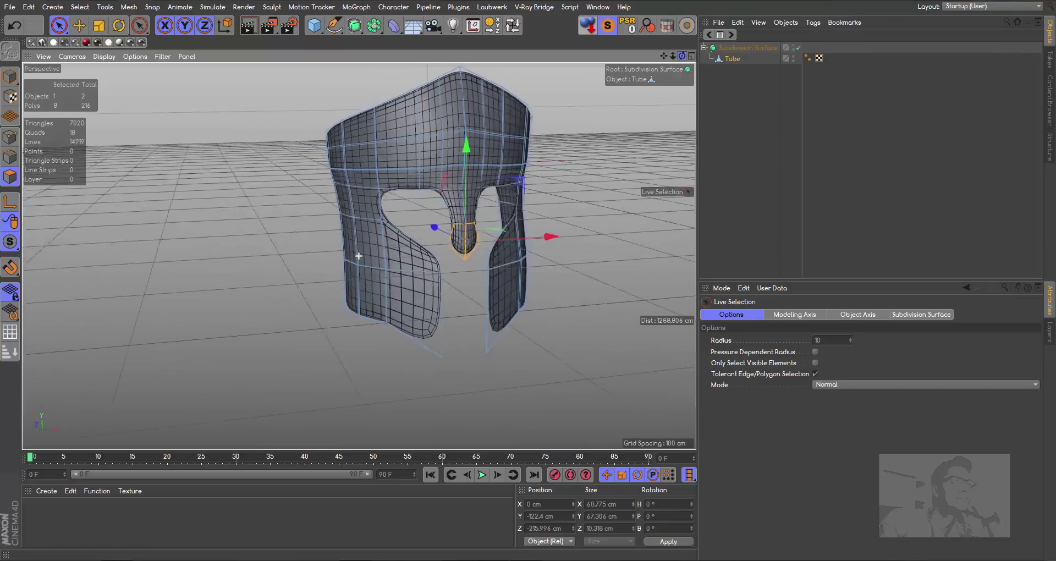
alt+drag(359, 256, 359, 256)
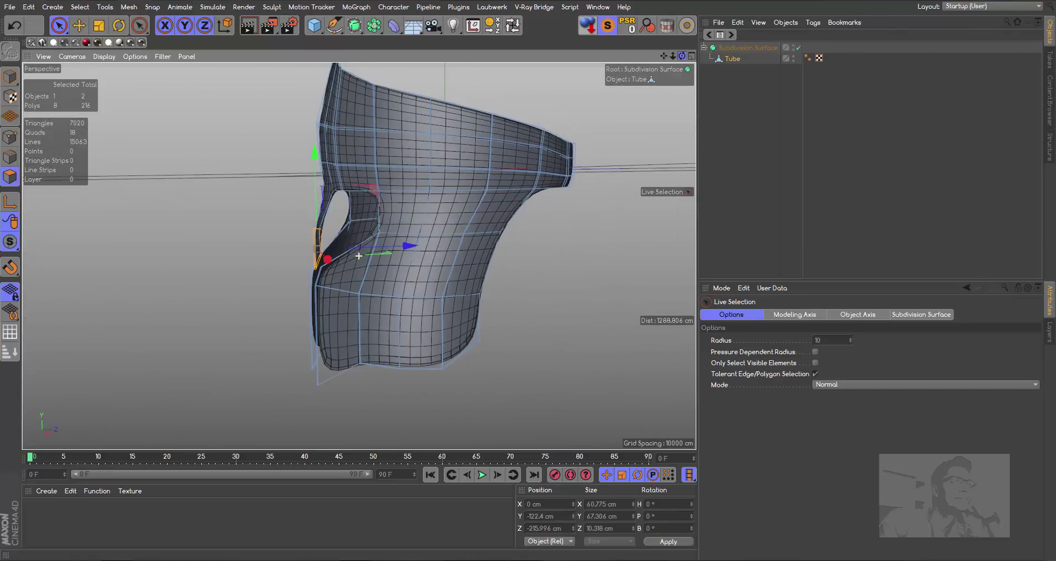
drag(405, 243, 404, 243)
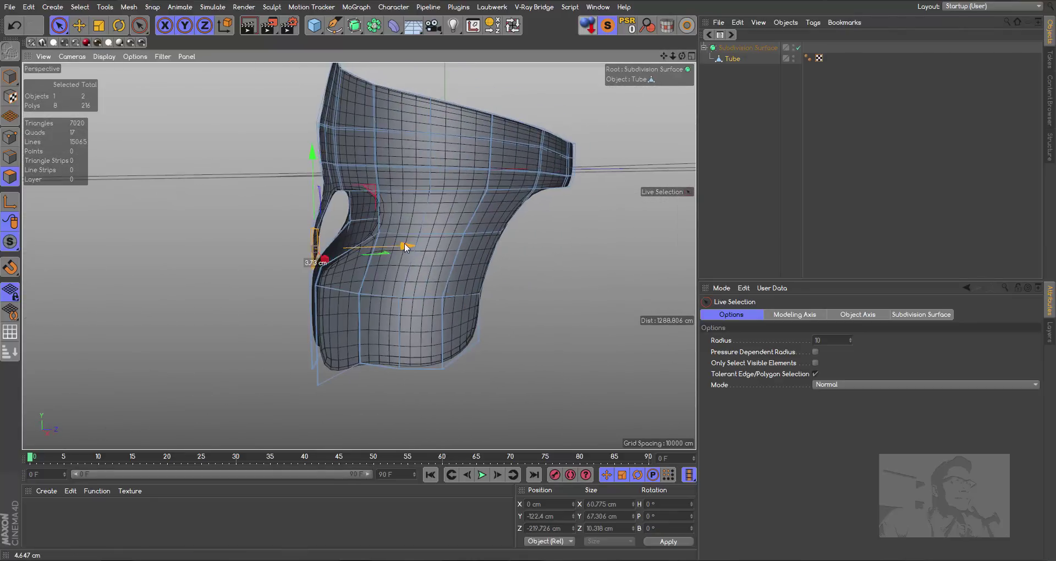
click(798, 48)
drag(682, 57, 682, 58)
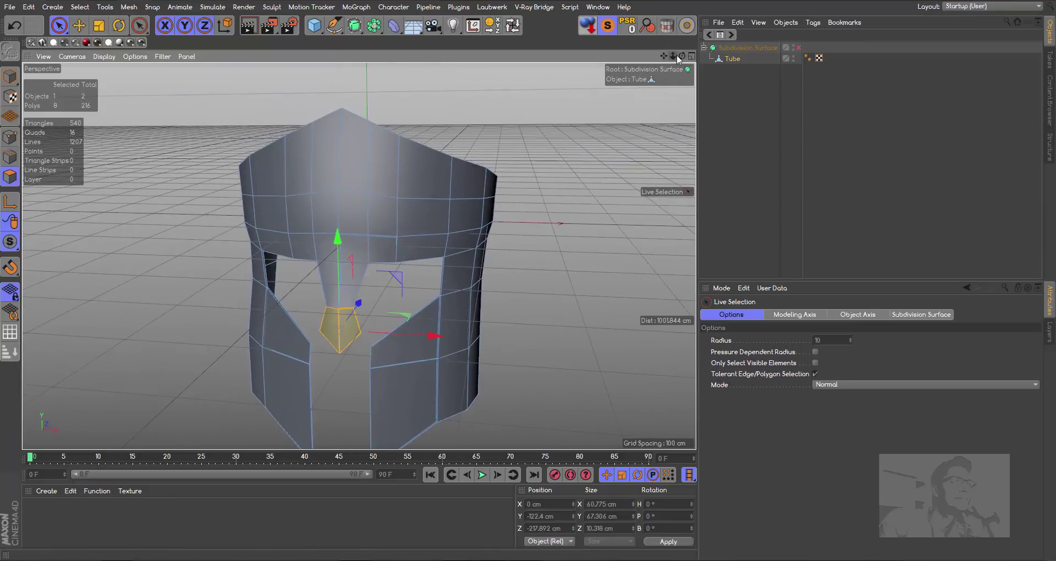
drag(682, 56, 359, 256)
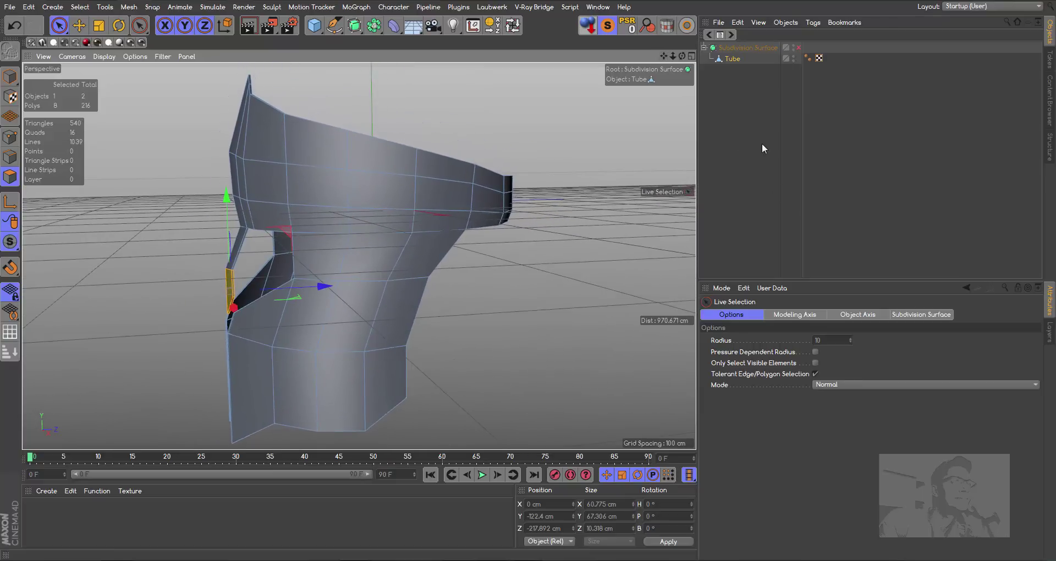
key(F3)
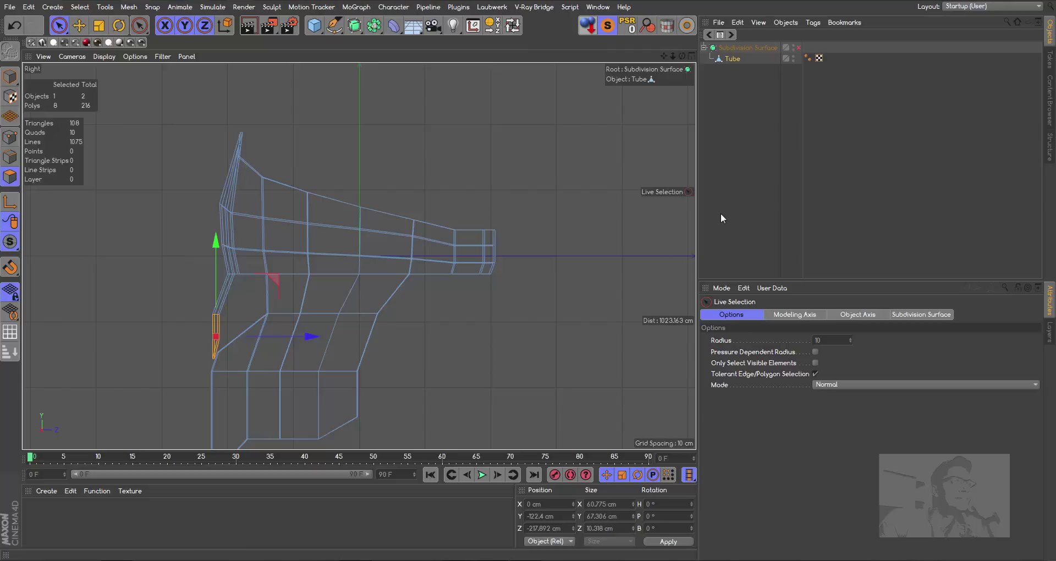
- Back in perspective view, select the upper band polygons around the helmet rim
key(F1)
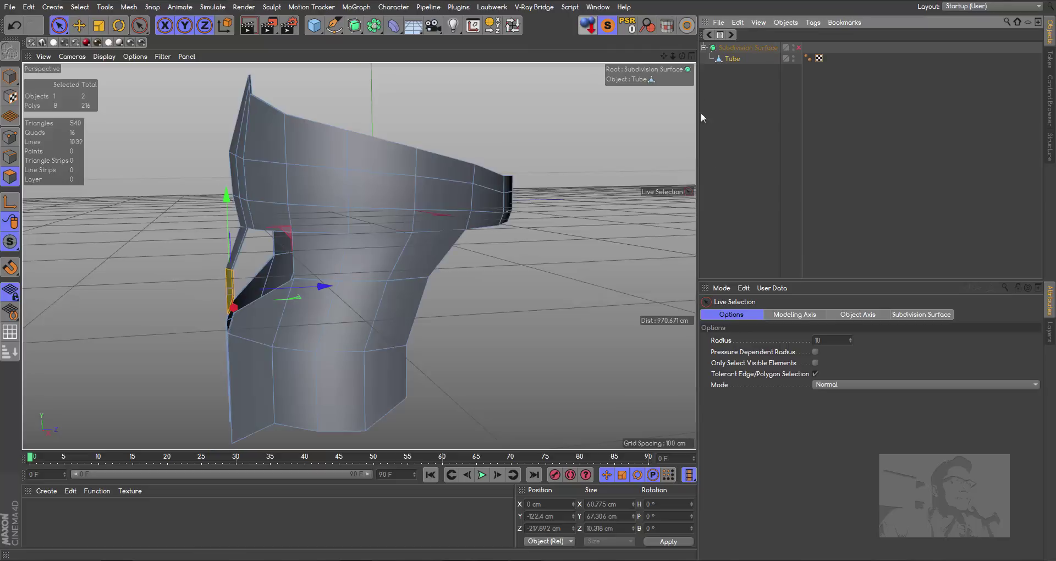
alt+drag(359, 256, 625, 132)
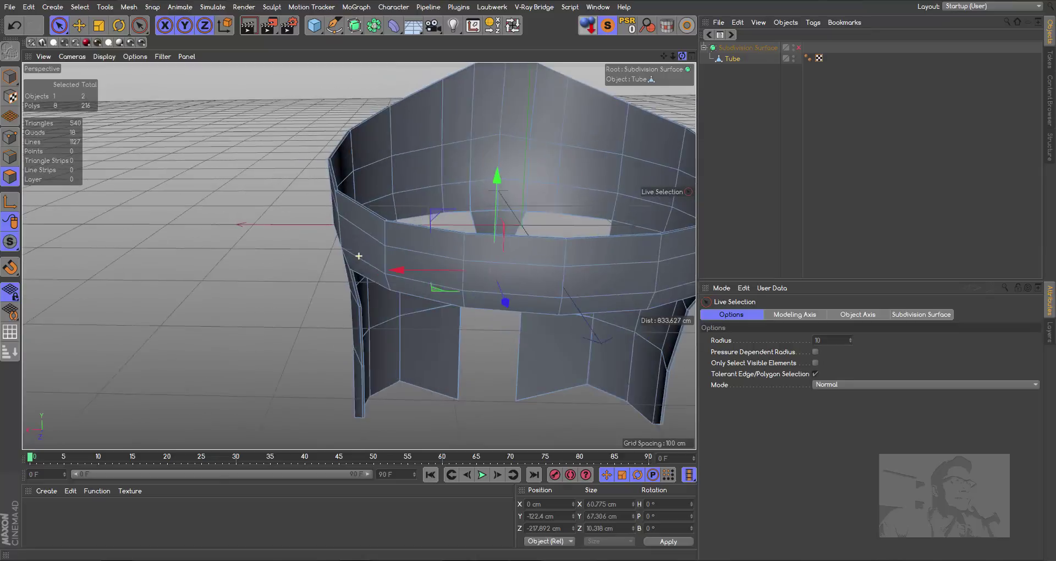
click(544, 243)
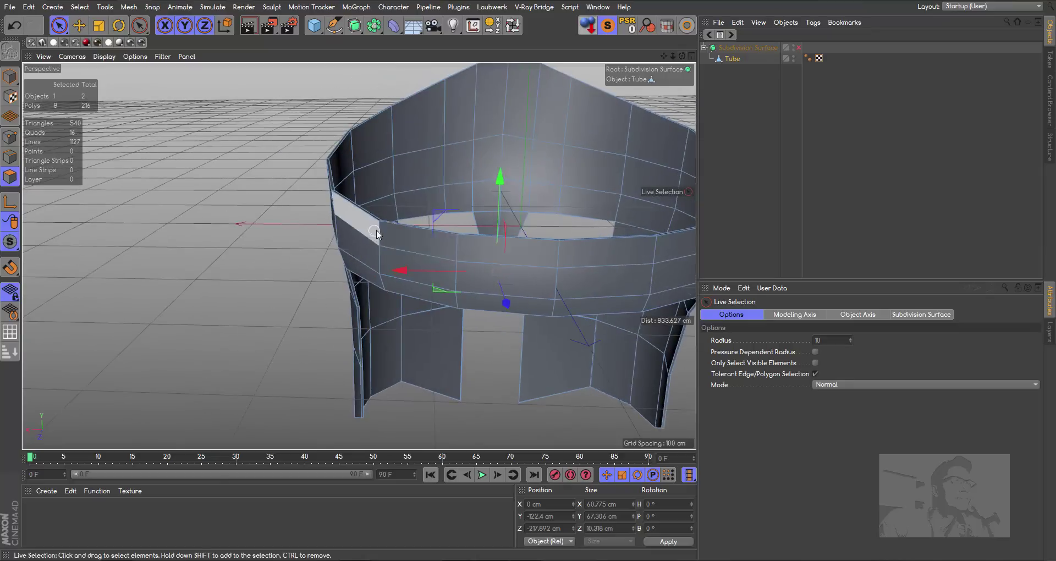
drag(683, 56, 572, 77)
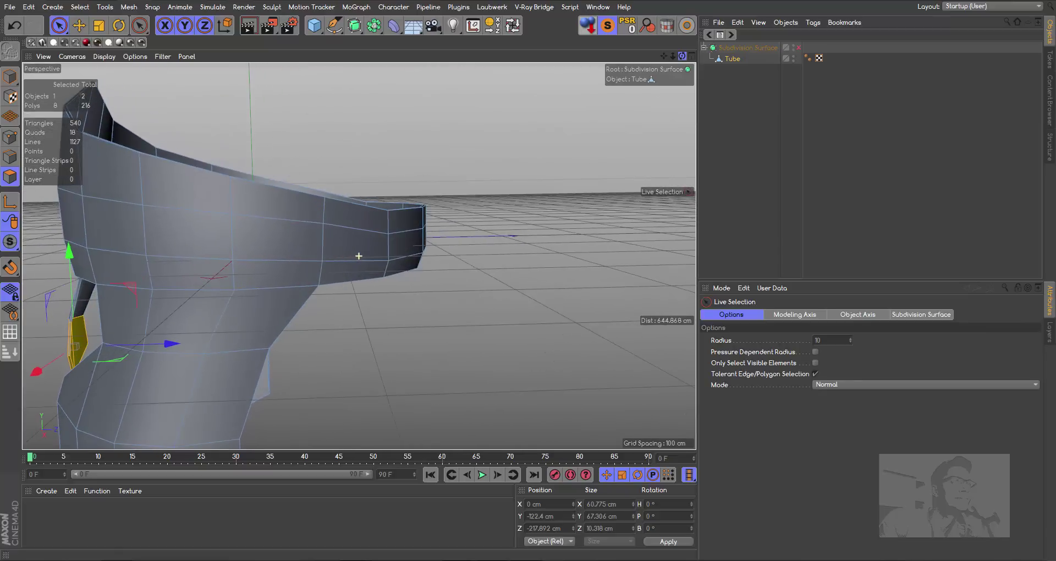
drag(358, 256, 358, 256)
alt+drag(359, 256, 358, 252)
click(290, 204)
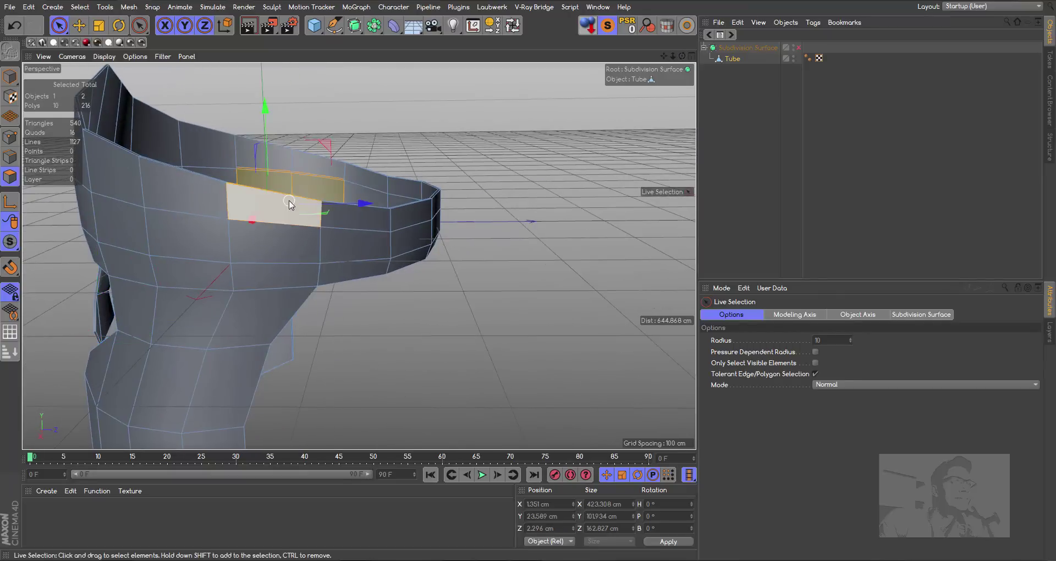
- In Right view, select the whole top rim row and split it into Tube.1
key(F2)
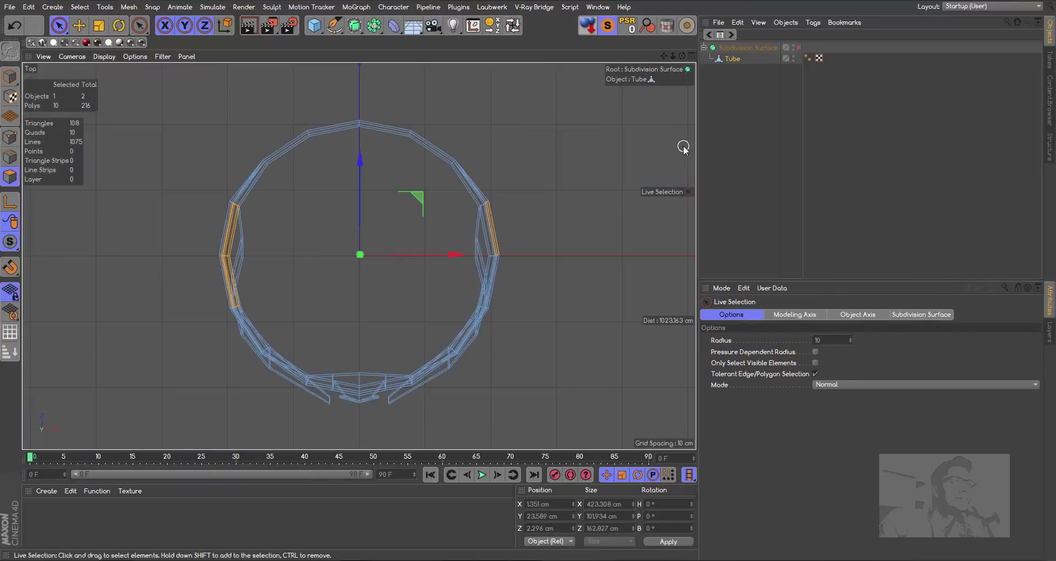
key(F3)
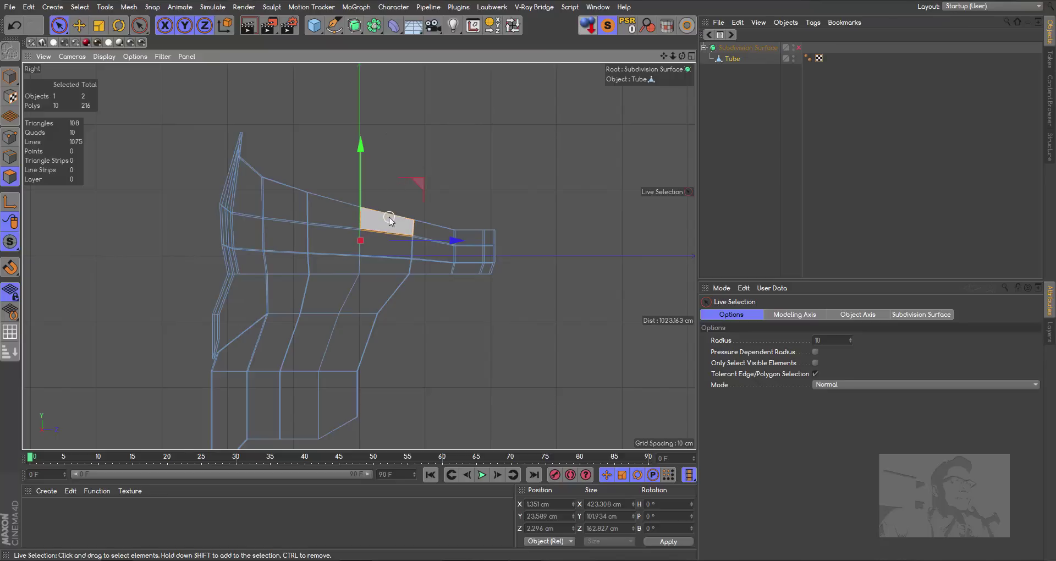
drag(390, 220, 231, 180)
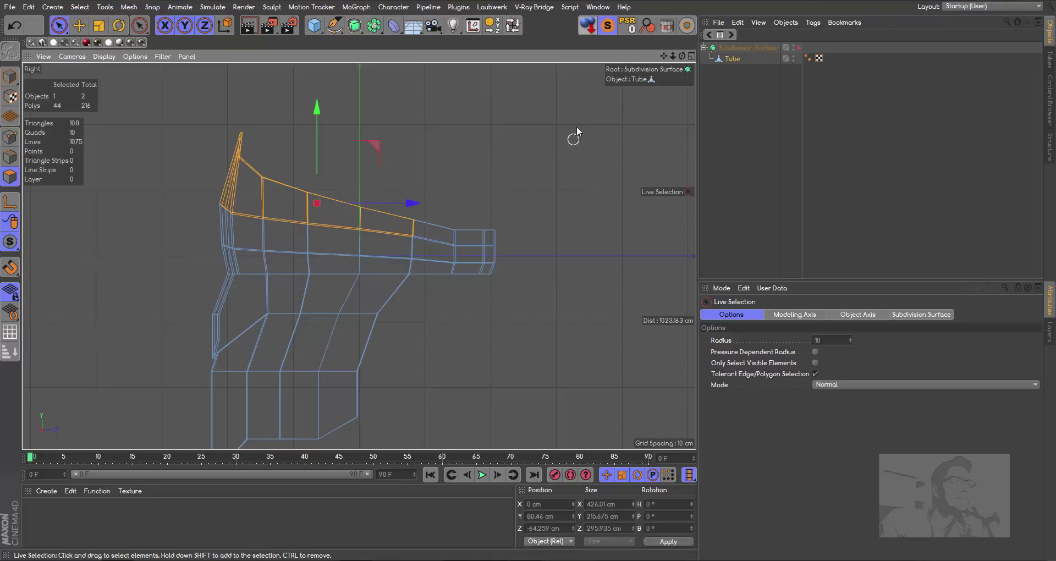
right_click(538, 148)
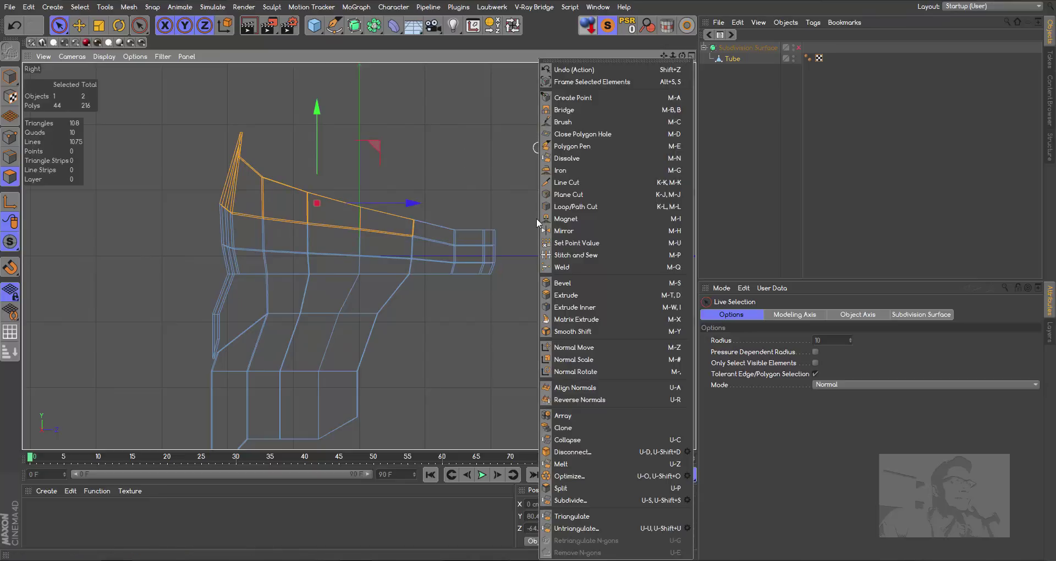
click(563, 489)
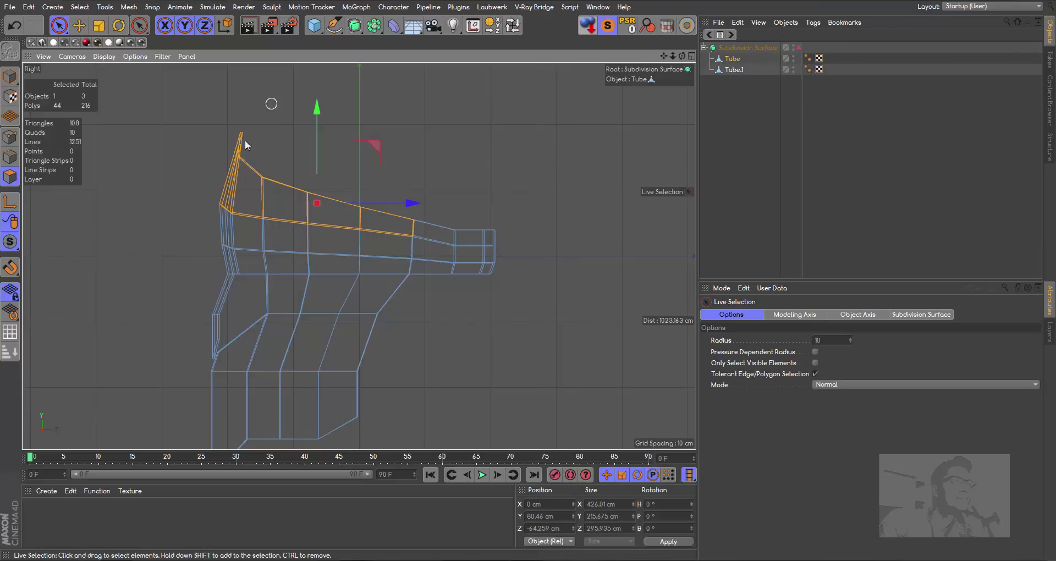
- Return to perspective and deselect a few stray polygons on the helmet rim
key(F1)
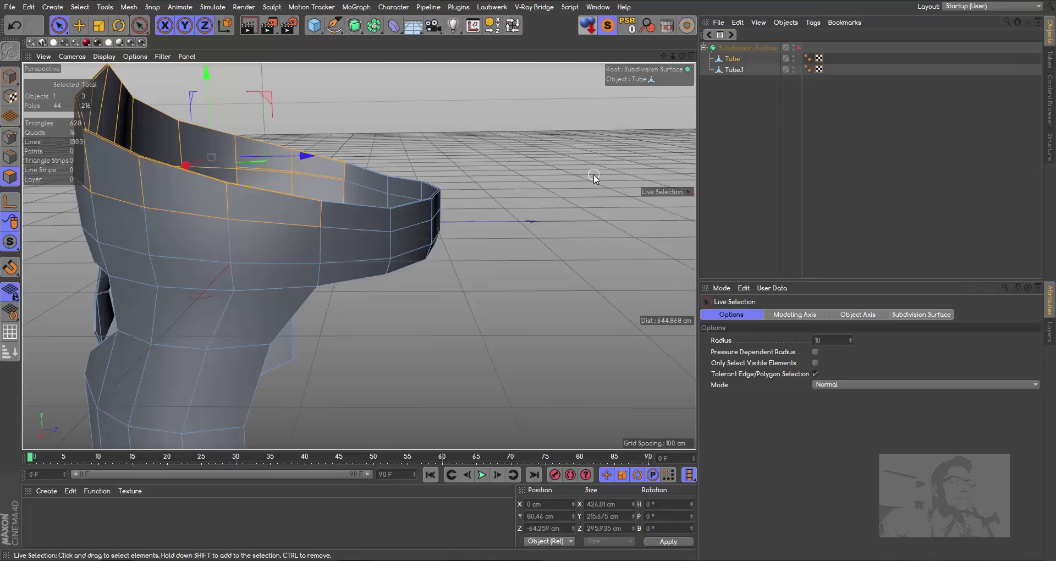
mouse_move(673, 57)
mouse_down()
mouse_move(710, 82)
mouse_move(672, 59)
mouse_move(724, 79)
mouse_up()
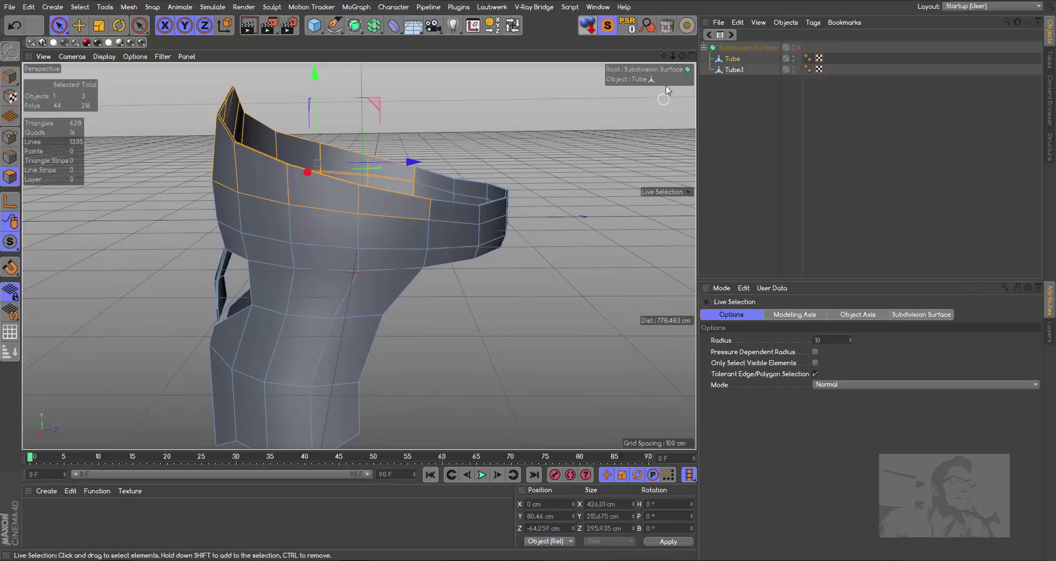
drag(682, 57, 660, 77)
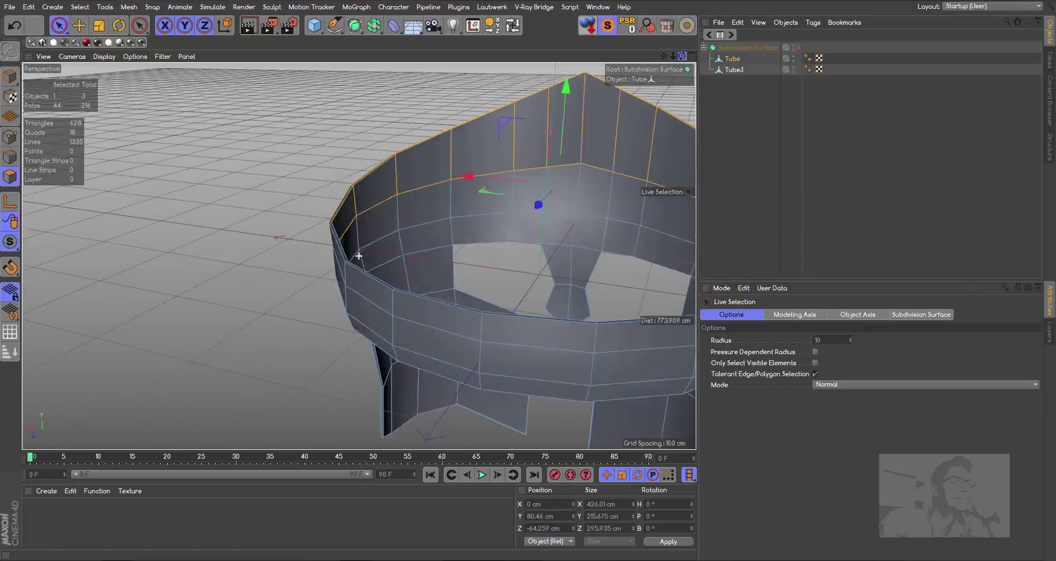
drag(359, 255, 355, 253)
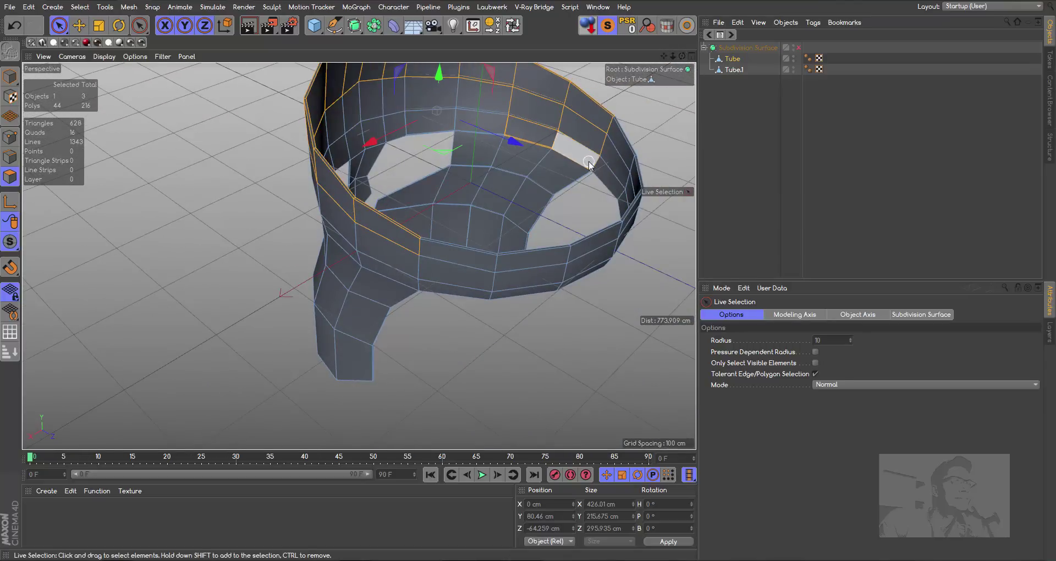
ctrl+drag(588, 165, 584, 146)
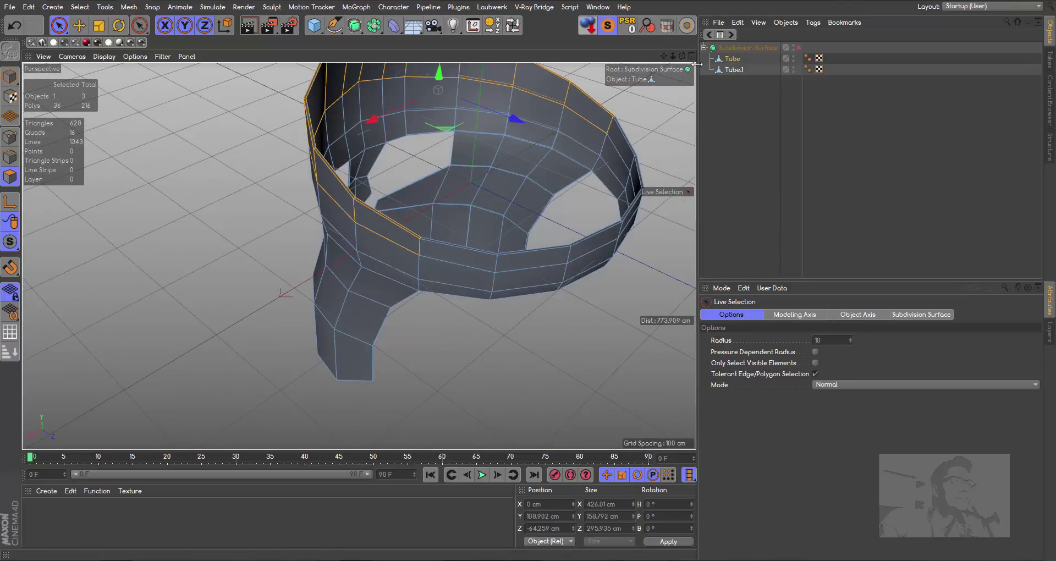
drag(682, 57, 358, 256)
drag(664, 57, 759, 112)
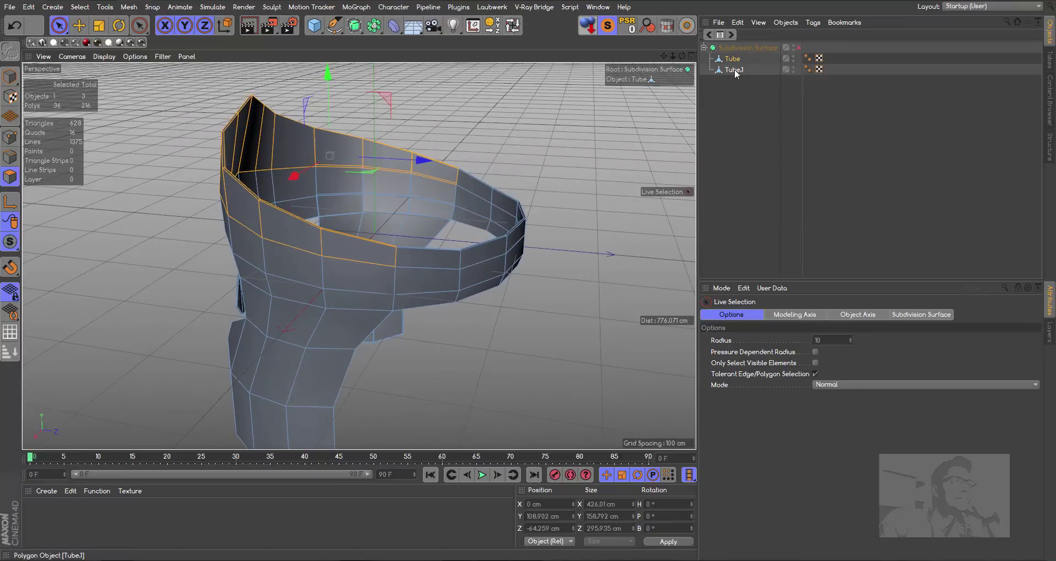
- In Model mode, rename the Tube.1 object to Split
click(11, 77)
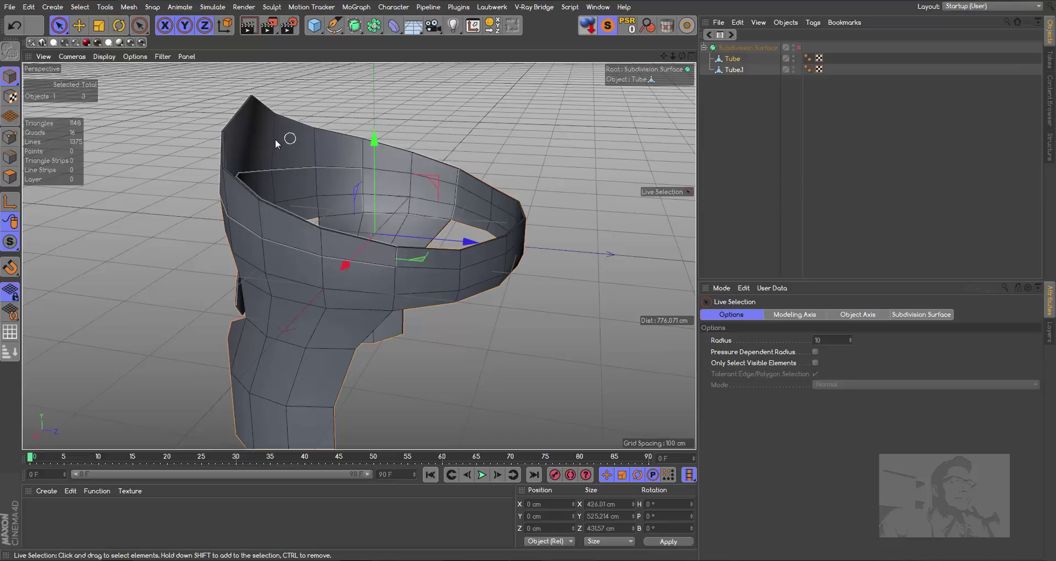
double_click(737, 69)
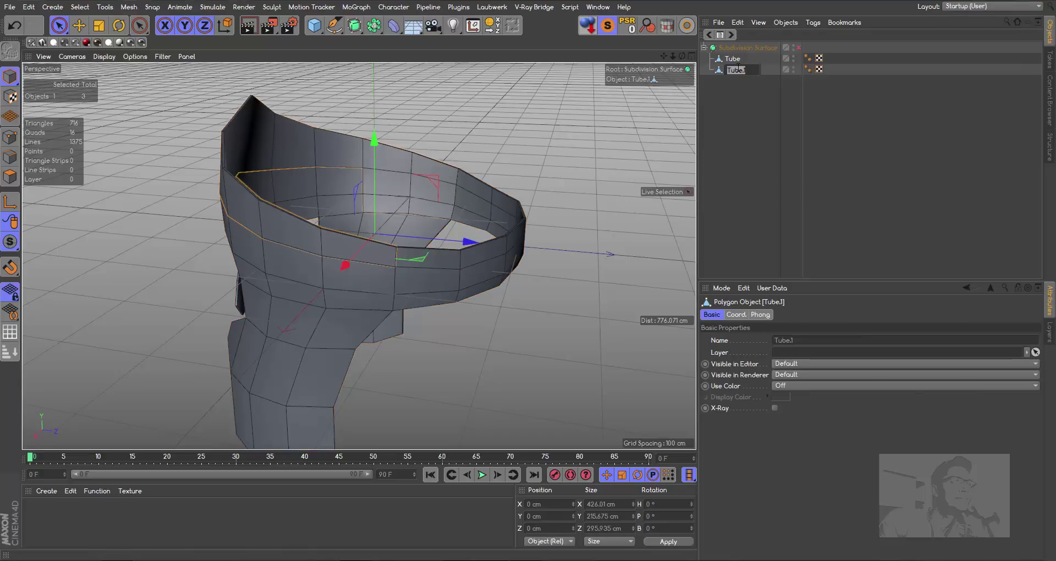
text(Split)
key(Return)
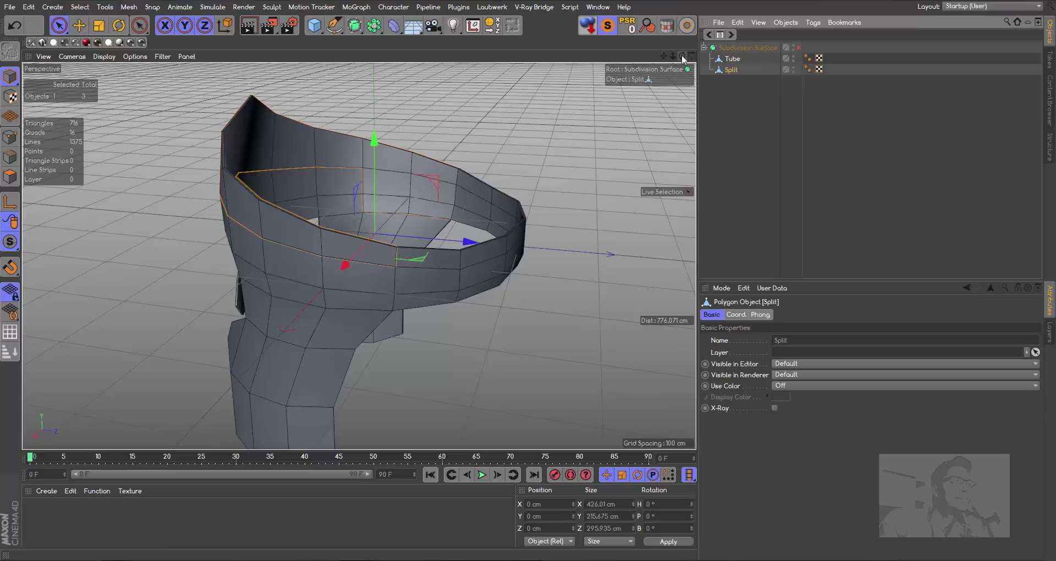
drag(683, 59, 660, 60)
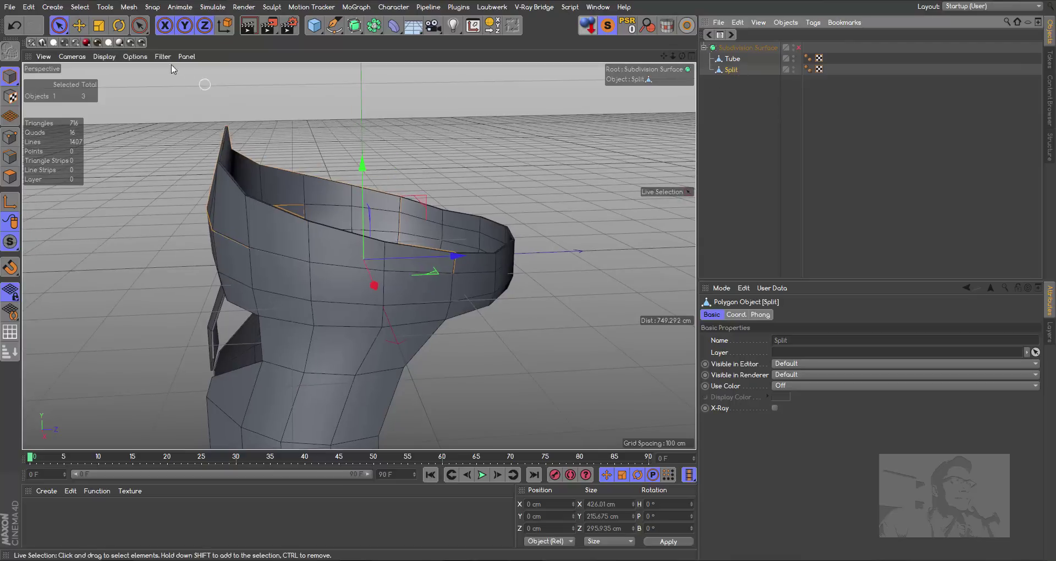
click(119, 25)
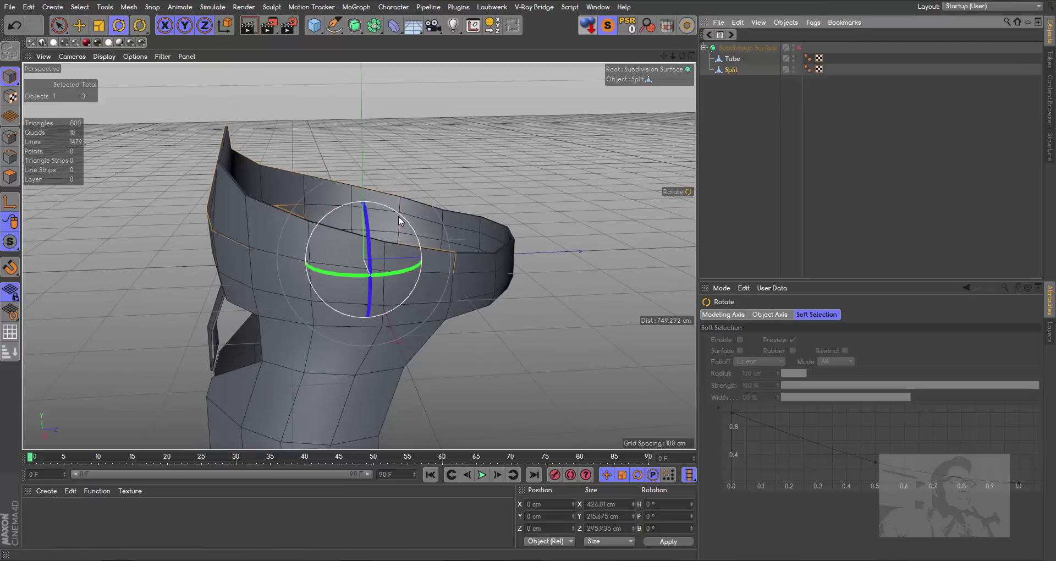
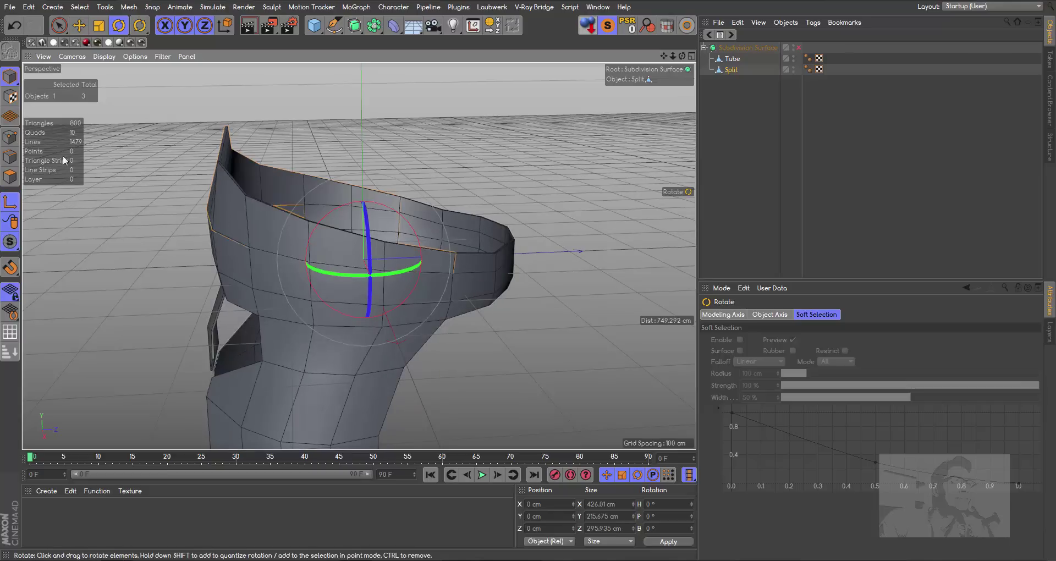
- In Axis mode, move the Split pivot forward and up to about Y 53.23 cm, Z 81.26 cm on the rim
click(11, 202)
click(79, 25)
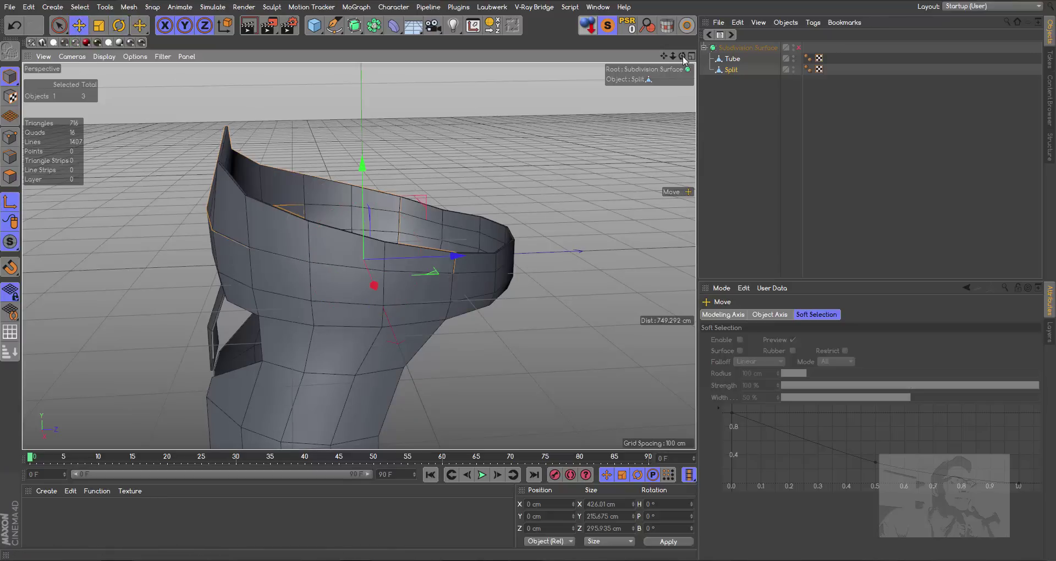
drag(682, 56, 644, 58)
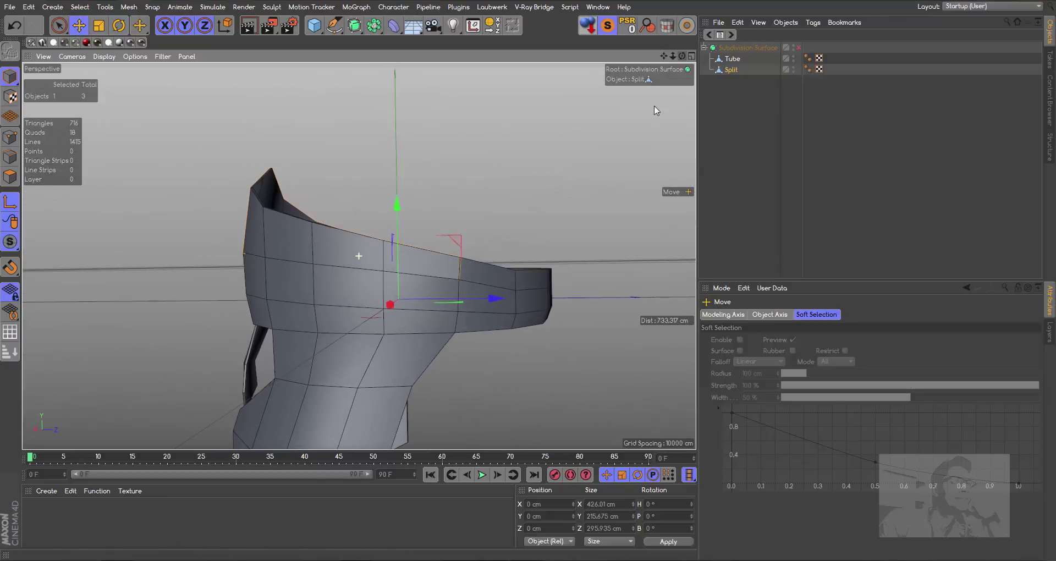
mouse_move(513, 297)
mouse_down()
mouse_move(509, 305)
mouse_move(556, 302)
mouse_up()
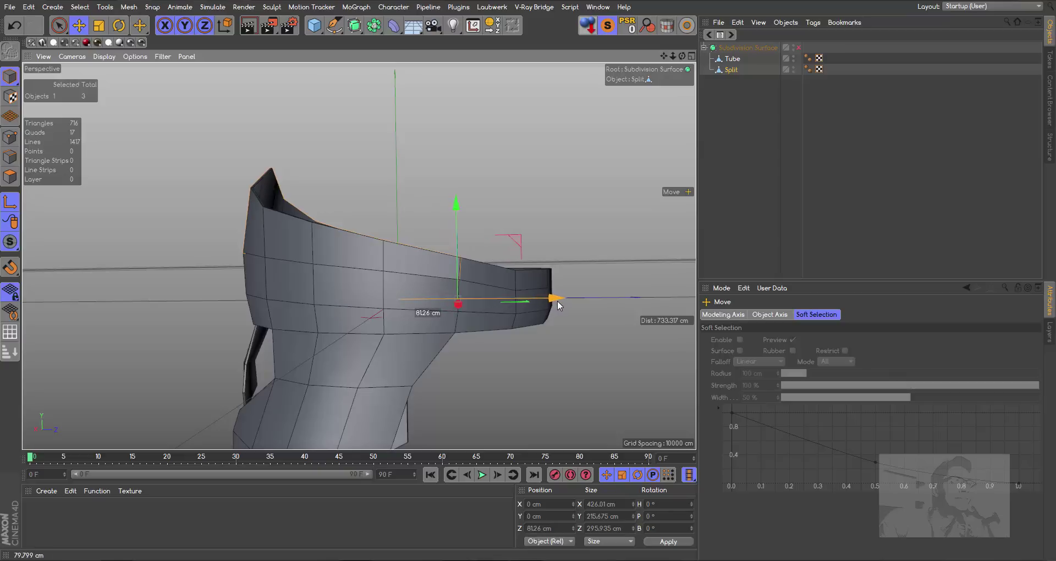
mouse_move(455, 203)
mouse_down()
mouse_move(465, 165)
mouse_move(582, 176)
mouse_up()
- In the Right view, place the Split pivot on the rim corner at Y 55.118 cm, Z 83.843 cm
key(F3)
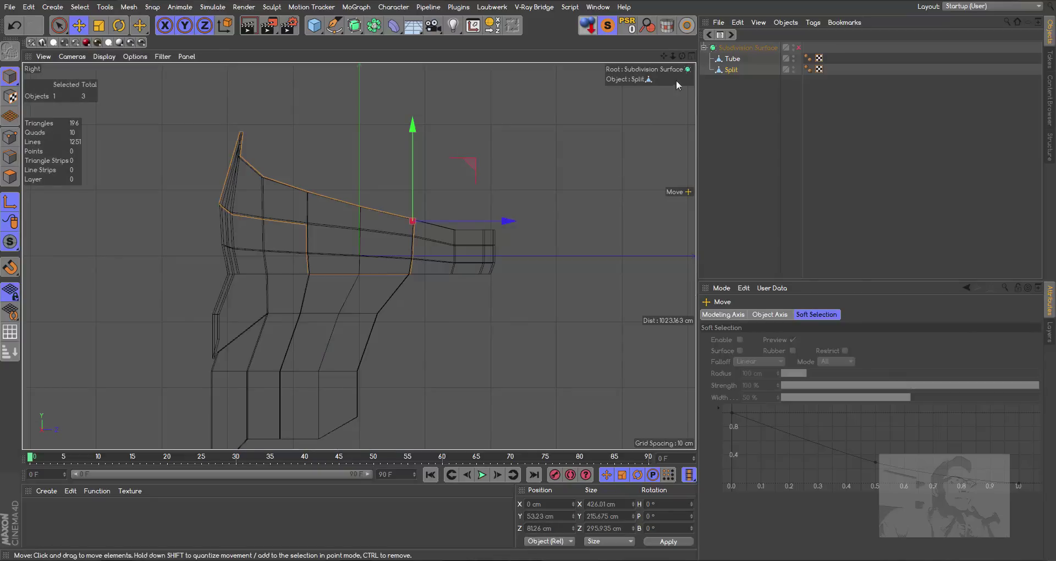
drag(663, 55, 611, 93)
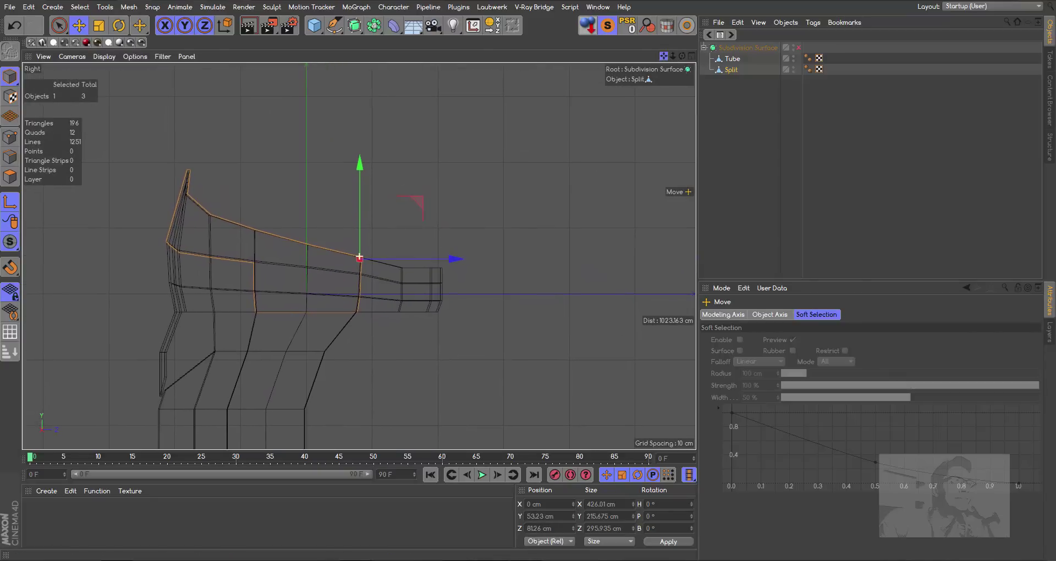
drag(673, 58, 527, 190)
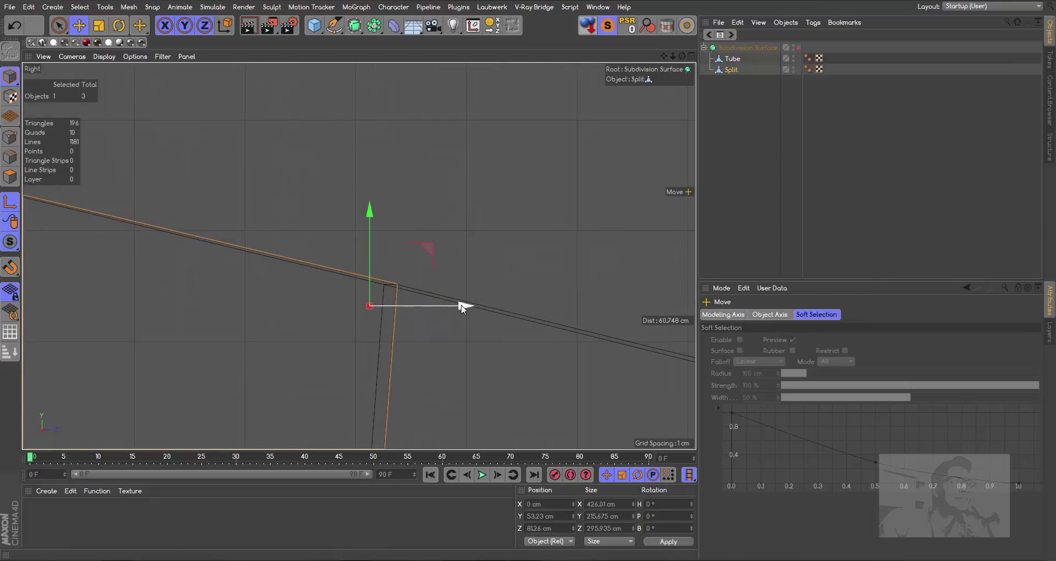
ctrl+drag(464, 305, 488, 309)
drag(400, 216, 409, 194)
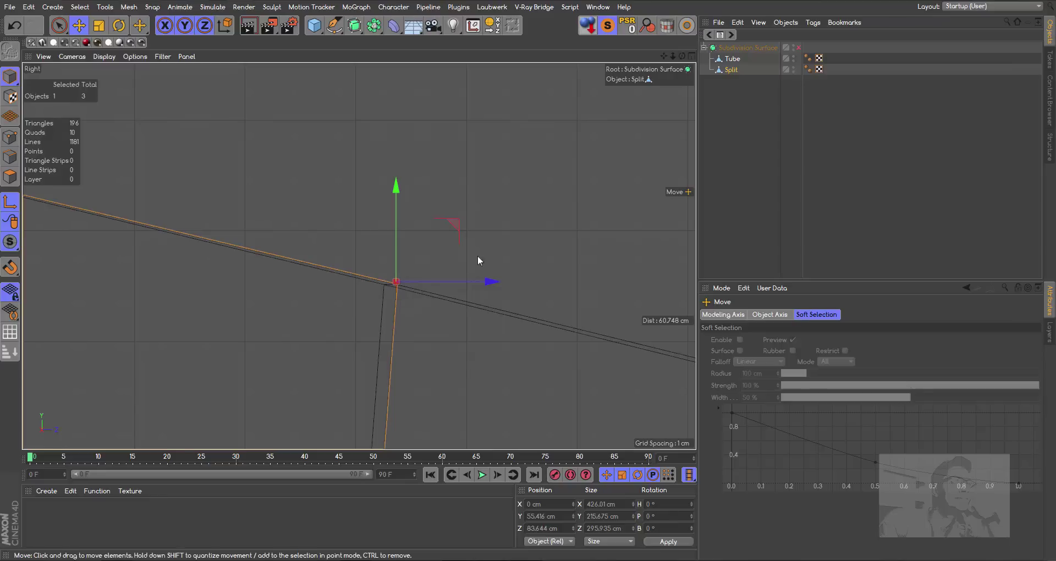
drag(492, 282, 496, 284)
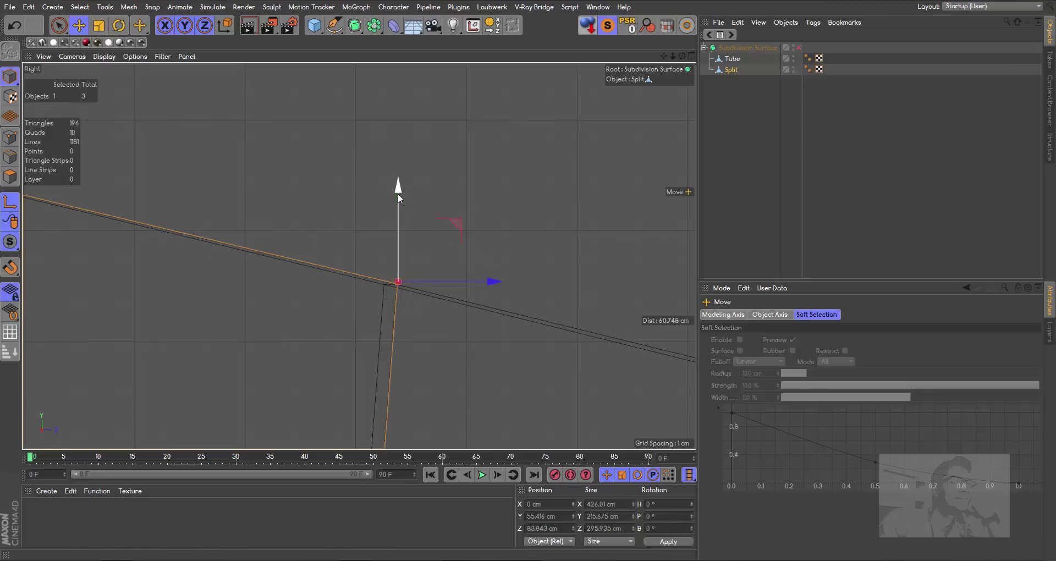
drag(398, 194, 405, 191)
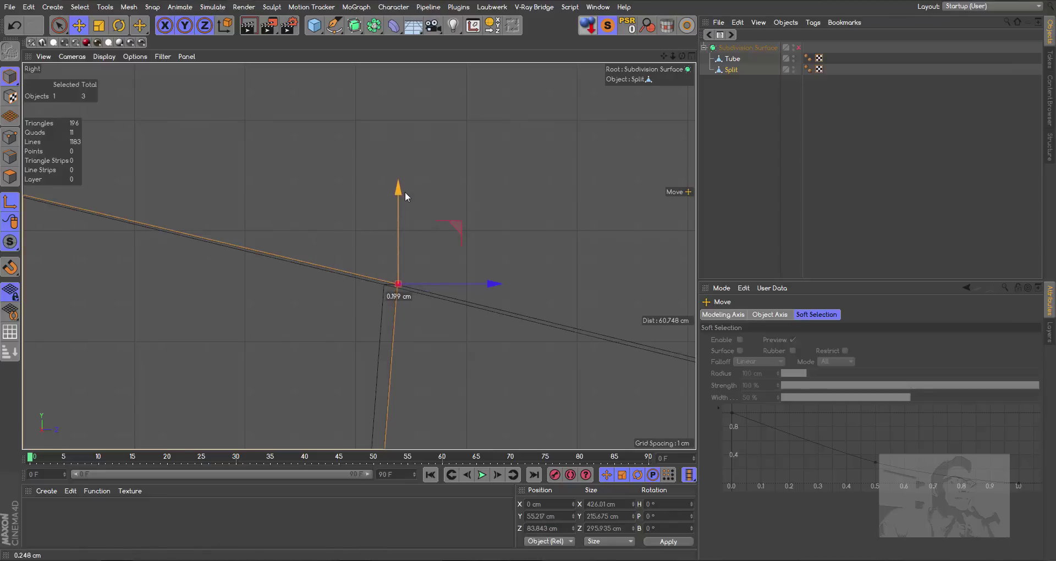
drag(497, 283, 497, 285)
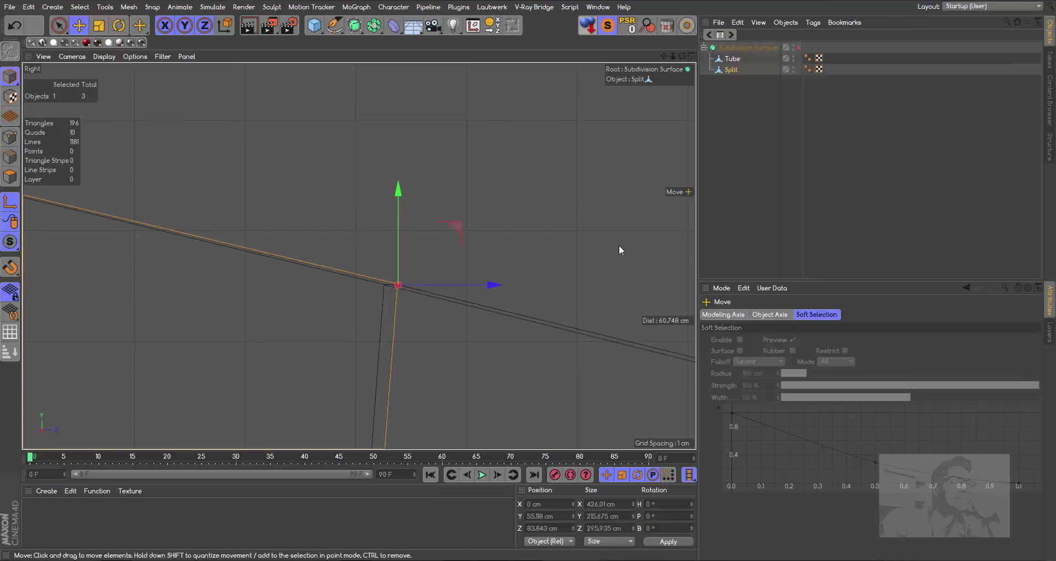
key(F1)
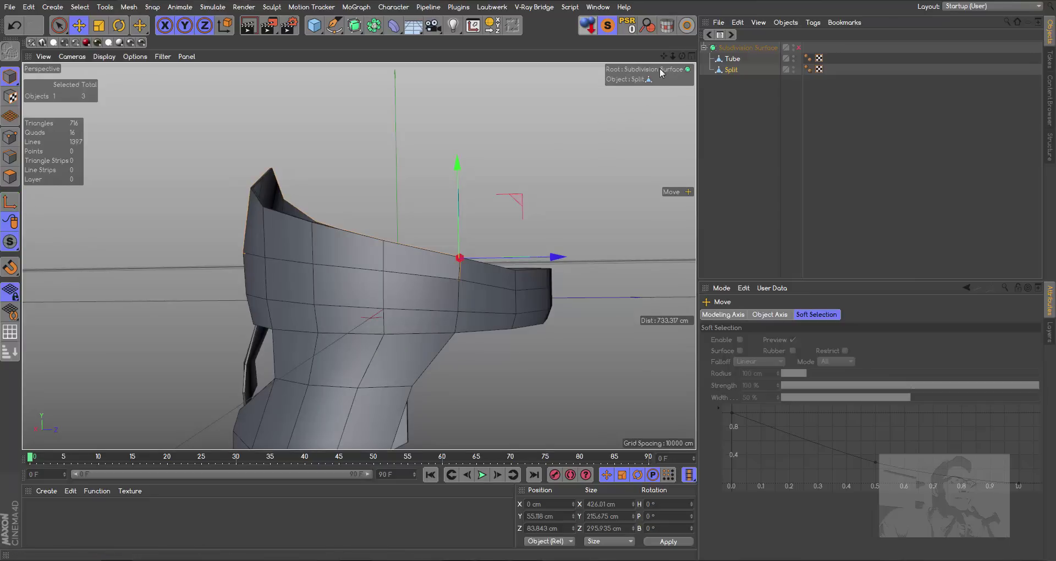
- Rotate the Split piece to a pitch of about -80.667° so its front section stands upright
alt+drag(360, 252, 358, 256)
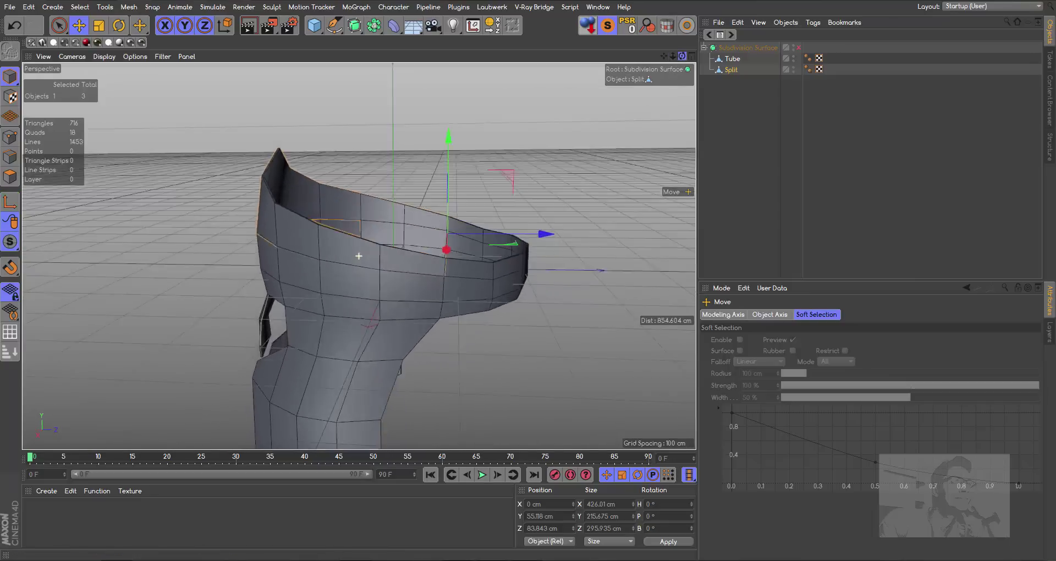
click(119, 26)
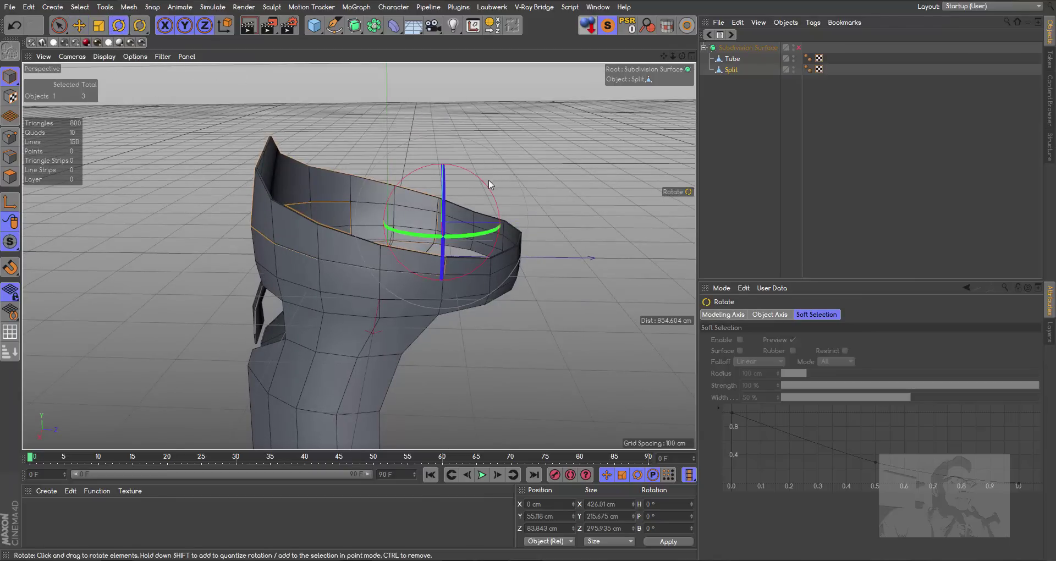
mouse_move(488, 186)
mouse_down()
mouse_move(509, 225)
mouse_move(506, 284)
mouse_up()
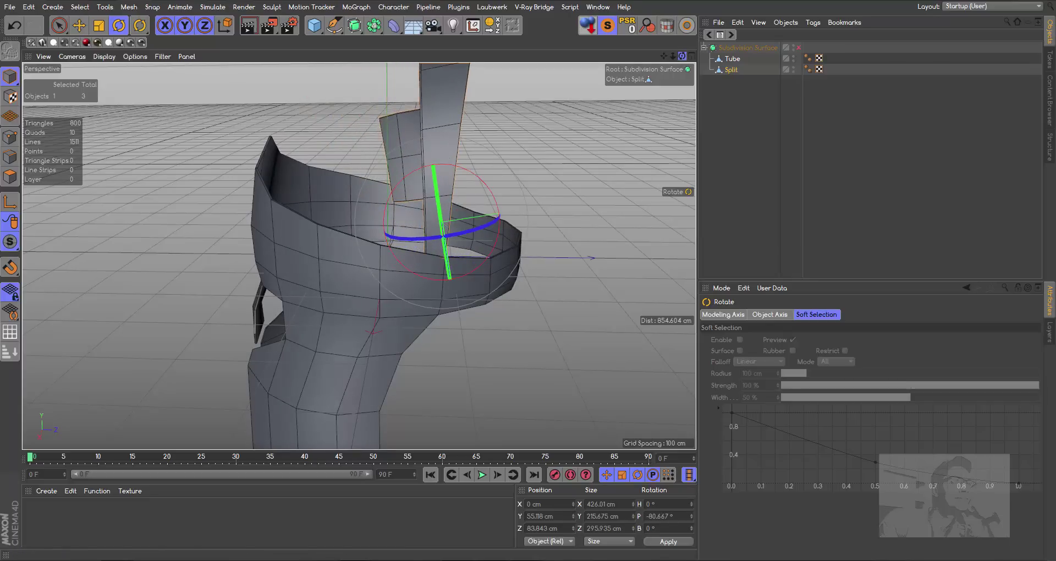
drag(682, 56, 30, 165)
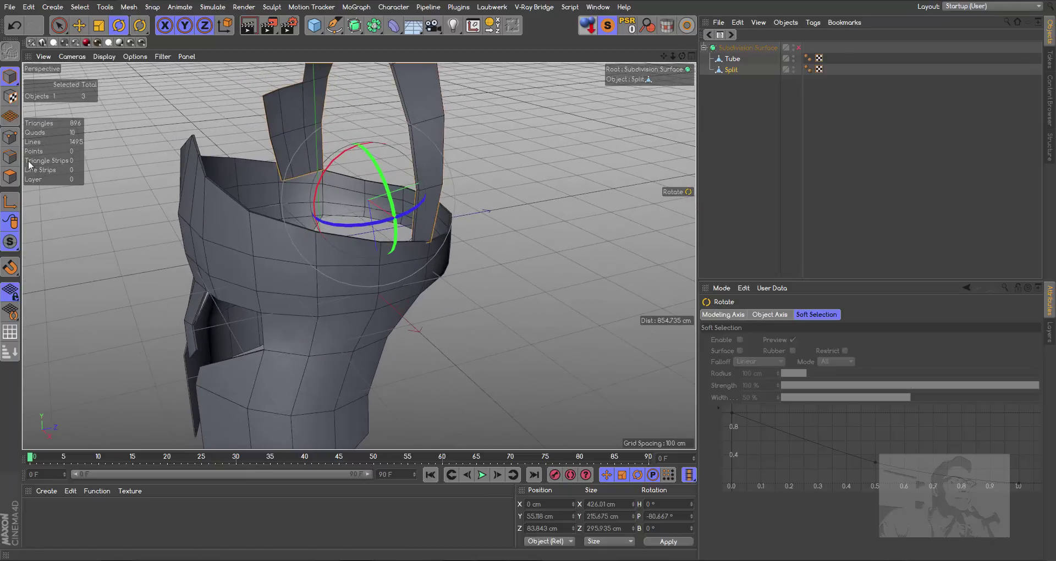
click(10, 176)
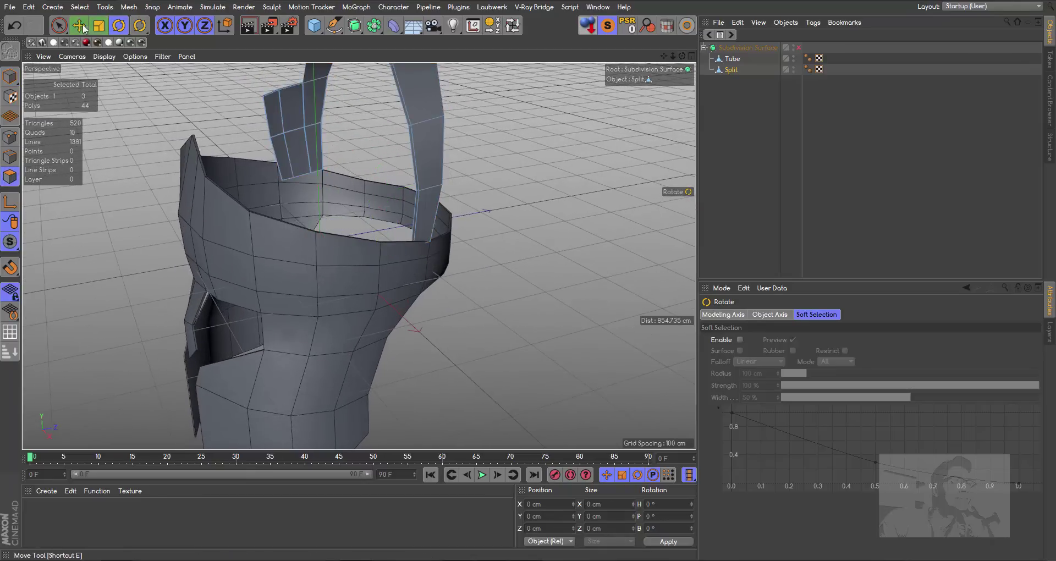
- Paint-select the eight polygons of the left upright strip and delete them
drag(59, 24, 93, 34)
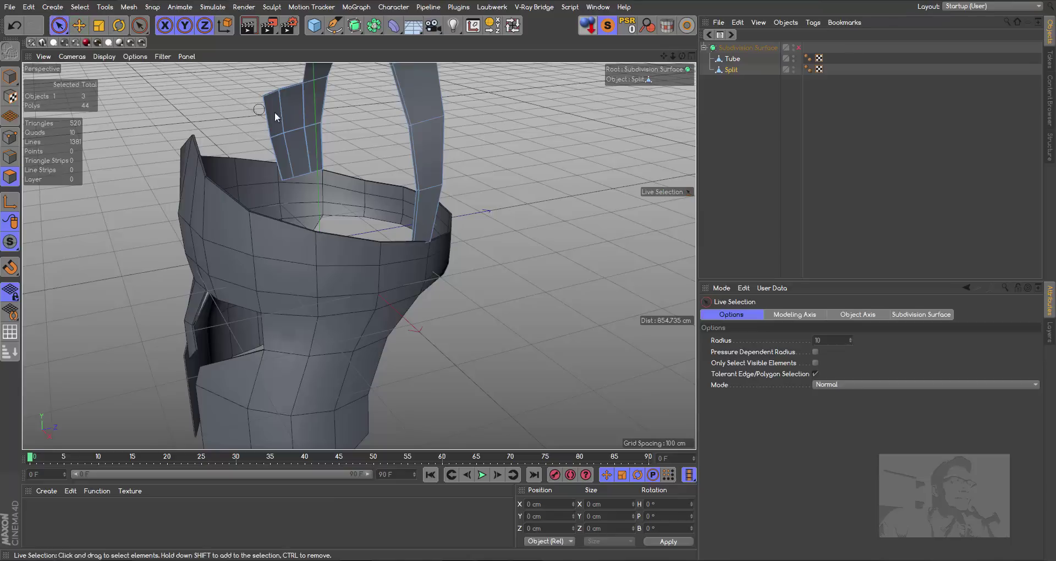
drag(275, 116, 273, 157)
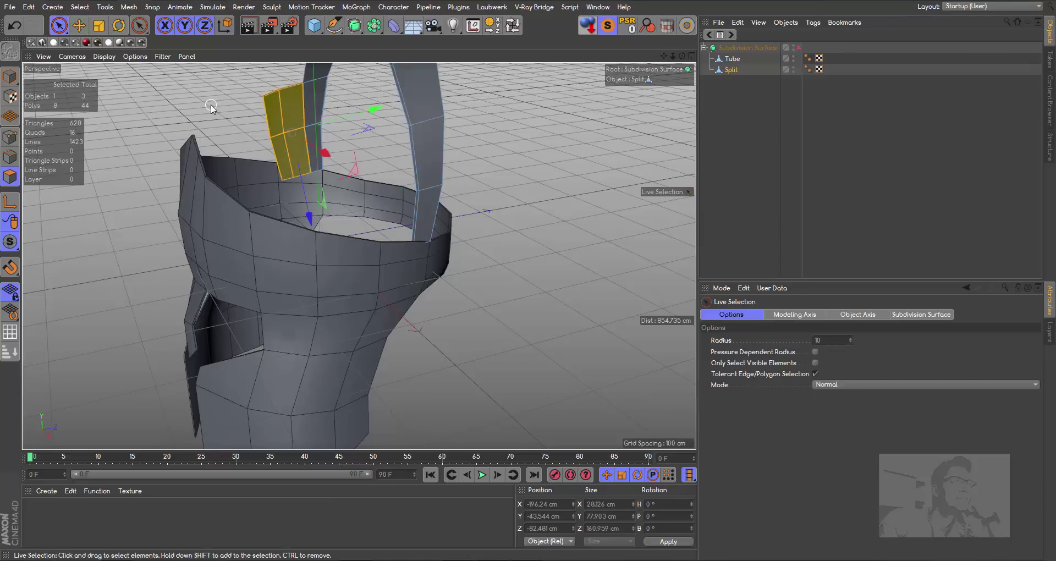
key(Delete)
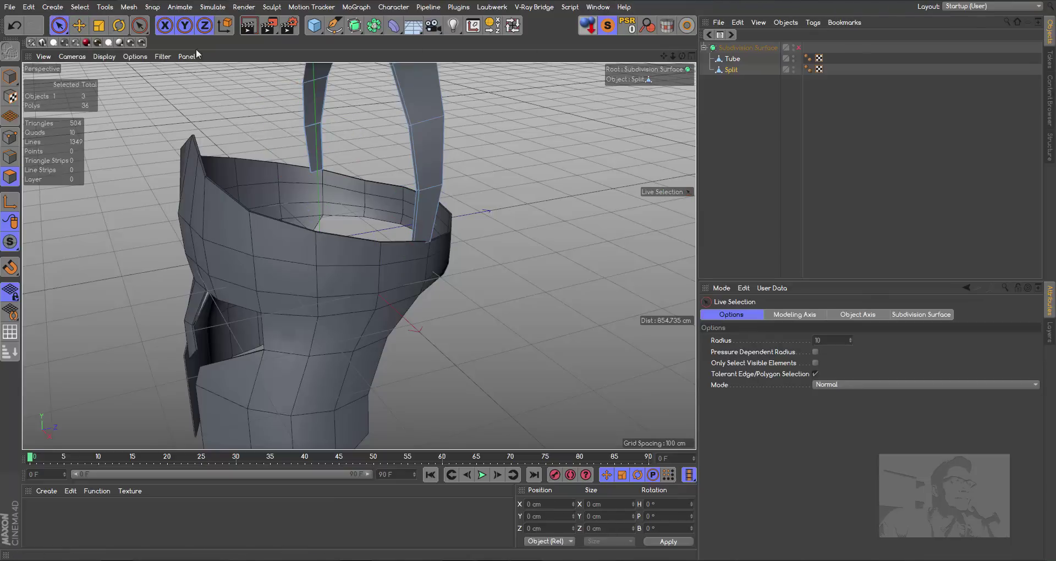
click(10, 77)
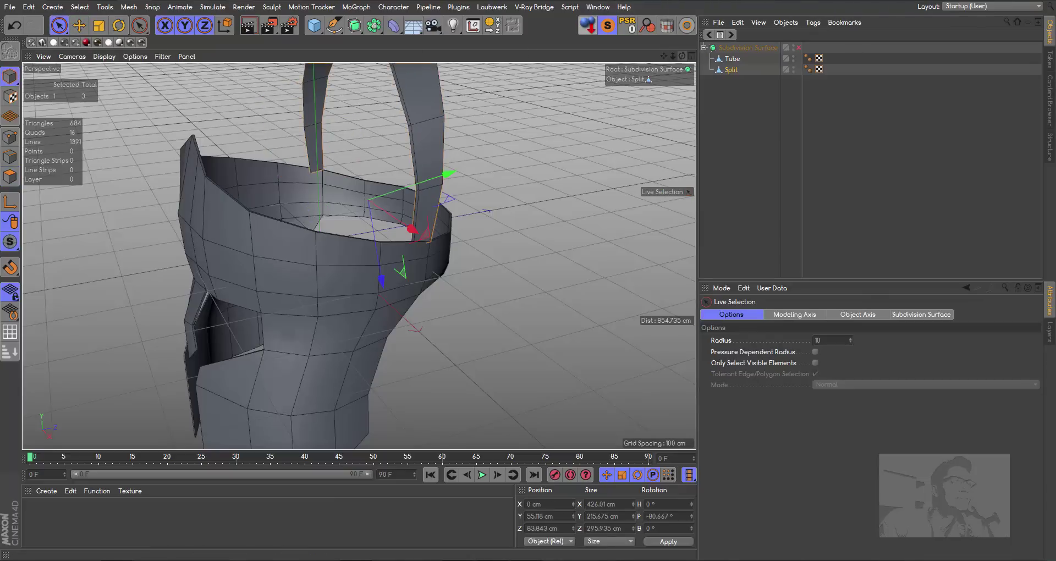
alt+drag(330, 220, 369, 77)
- Rotate the Split strap back down over the rim to a pitch of -13.595°
click(127, 30)
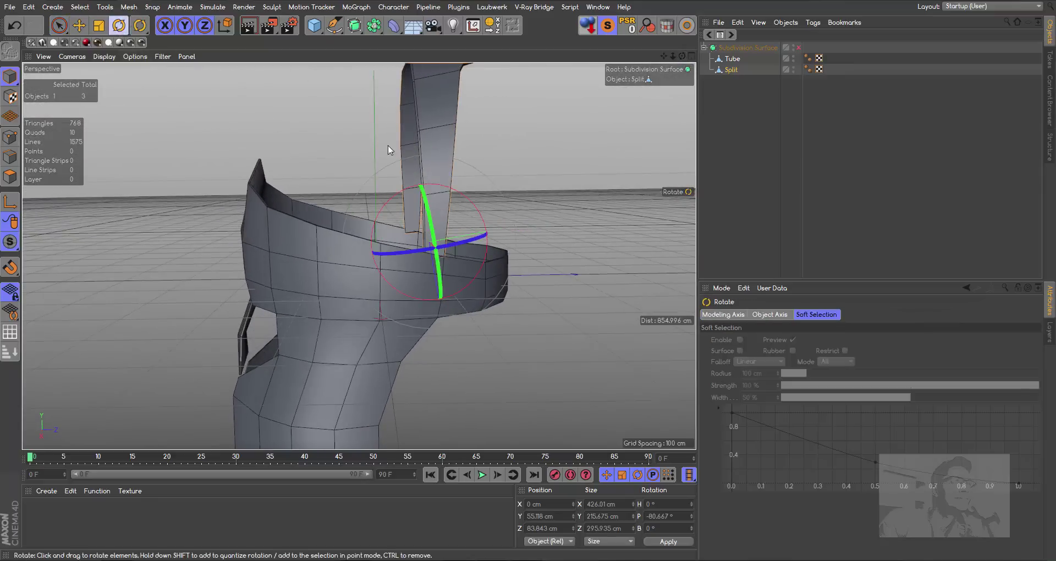
mouse_move(407, 195)
mouse_down()
mouse_move(363, 251)
mouse_move(554, 170)
mouse_up()
drag(455, 254, 447, 255)
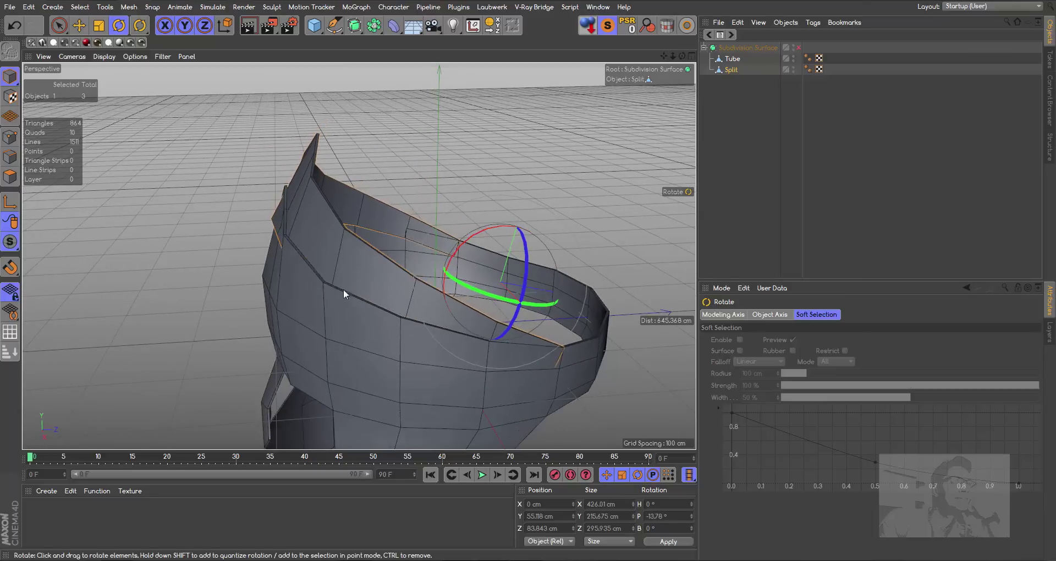
drag(457, 257, 359, 255)
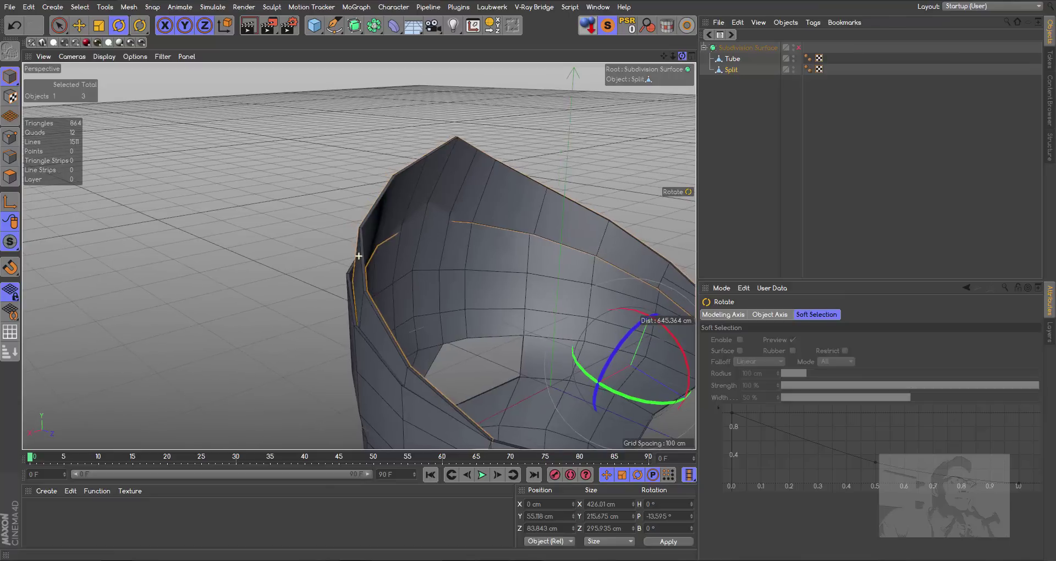
- Scale the Split strap to about 98% in X and Z, leaving it 286.905 cm deep
click(99, 25)
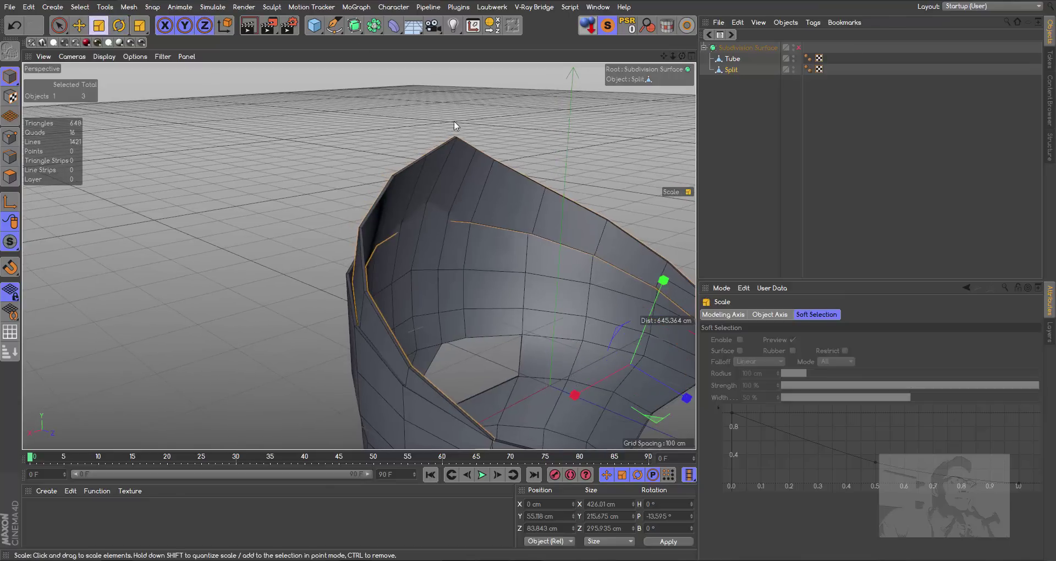
drag(681, 57, 682, 59)
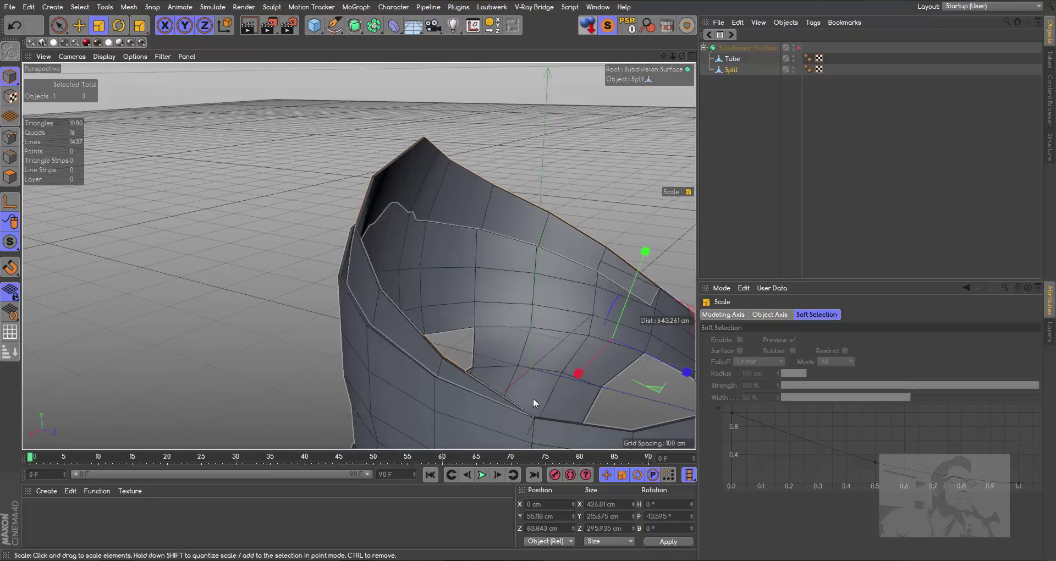
drag(579, 376, 578, 374)
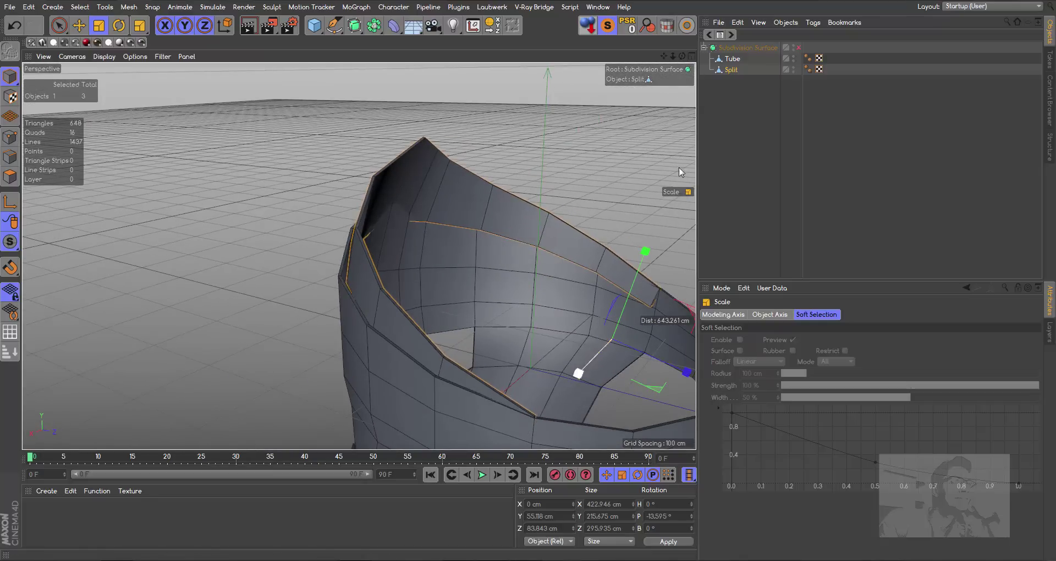
drag(682, 56, 682, 56)
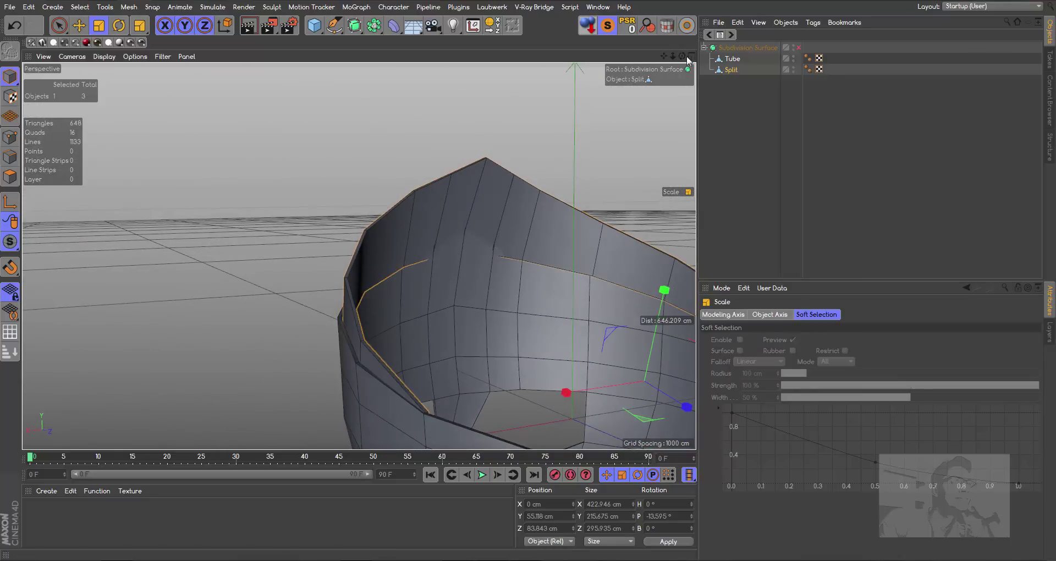
alt+drag(358, 252, 163, 211)
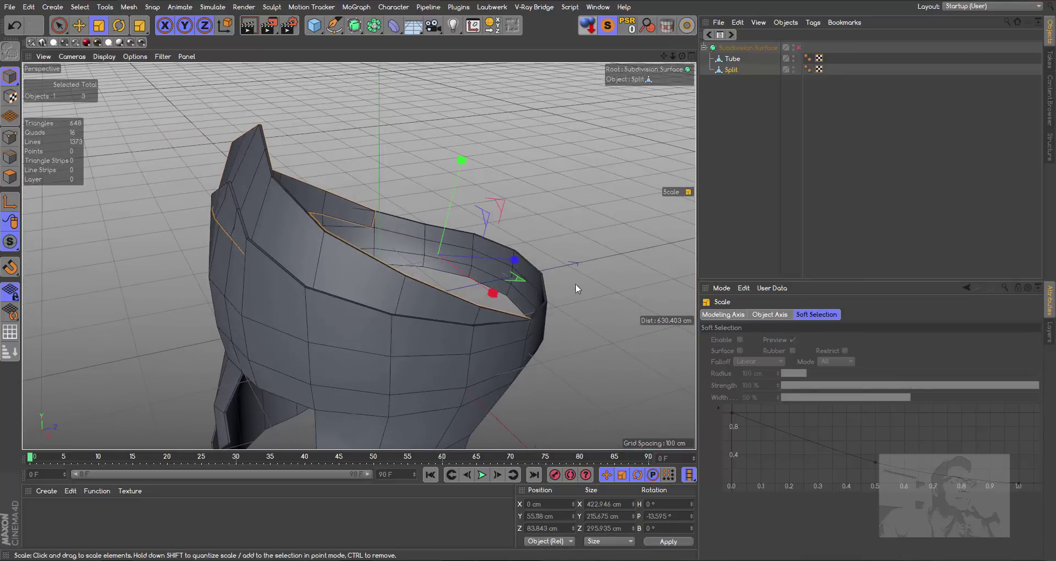
drag(515, 261, 514, 262)
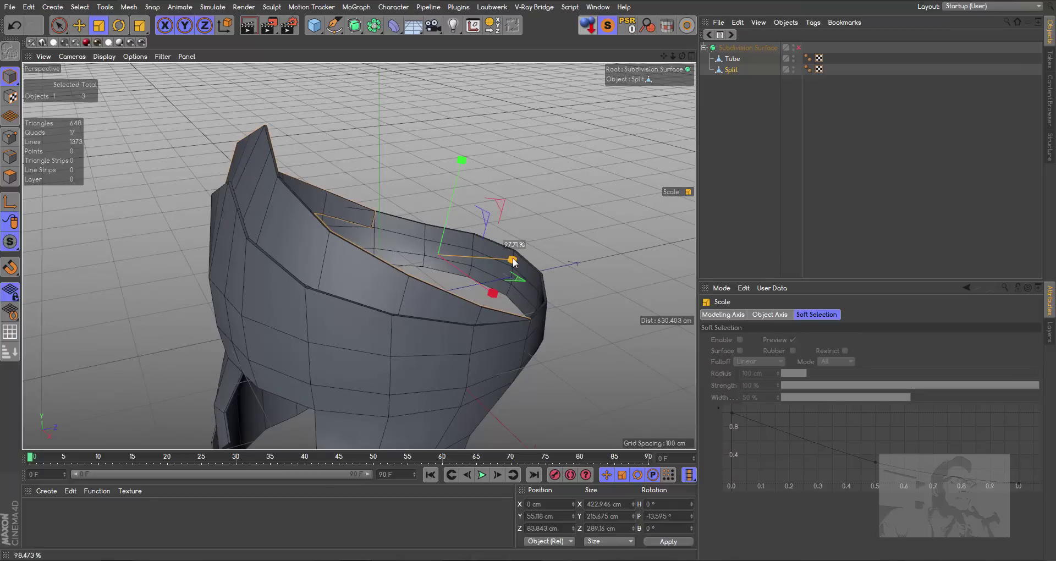
drag(514, 262, 511, 264)
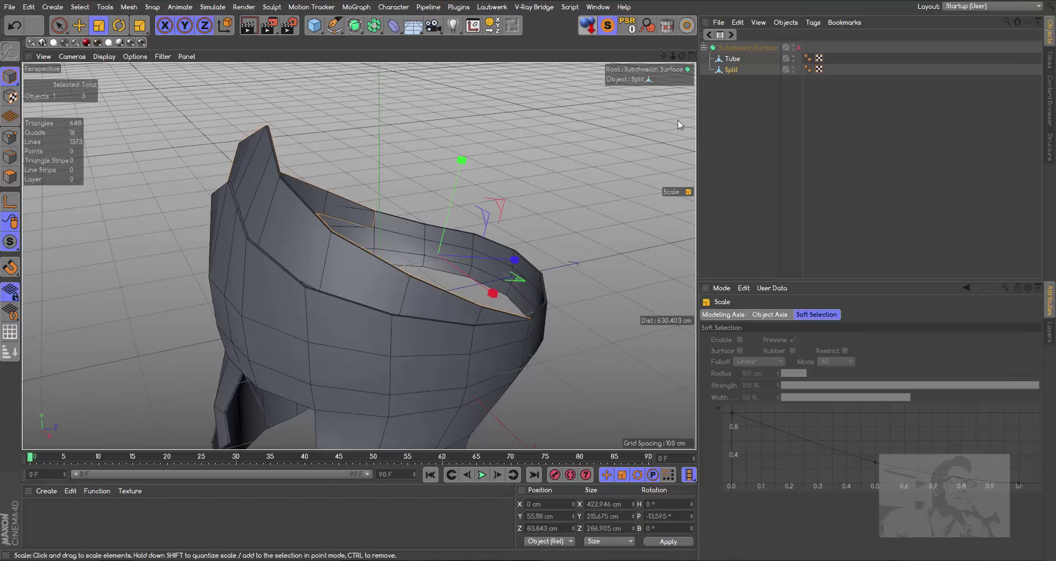
drag(682, 57, 660, 88)
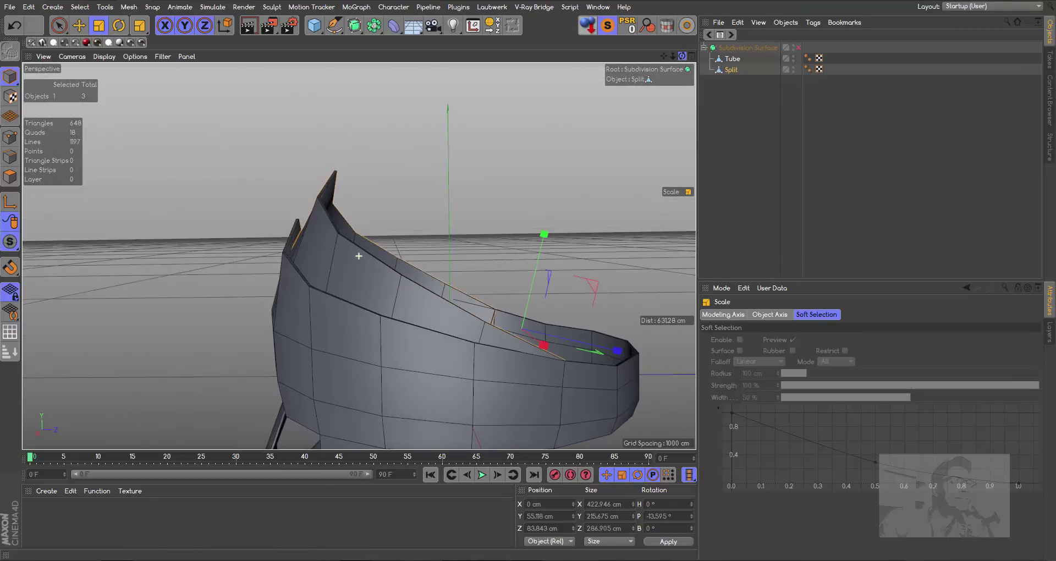
- Adjust Split's pitch slightly, then Ctrl-rotate a copy, Split.1, back to a pitch of -27.749°
click(119, 24)
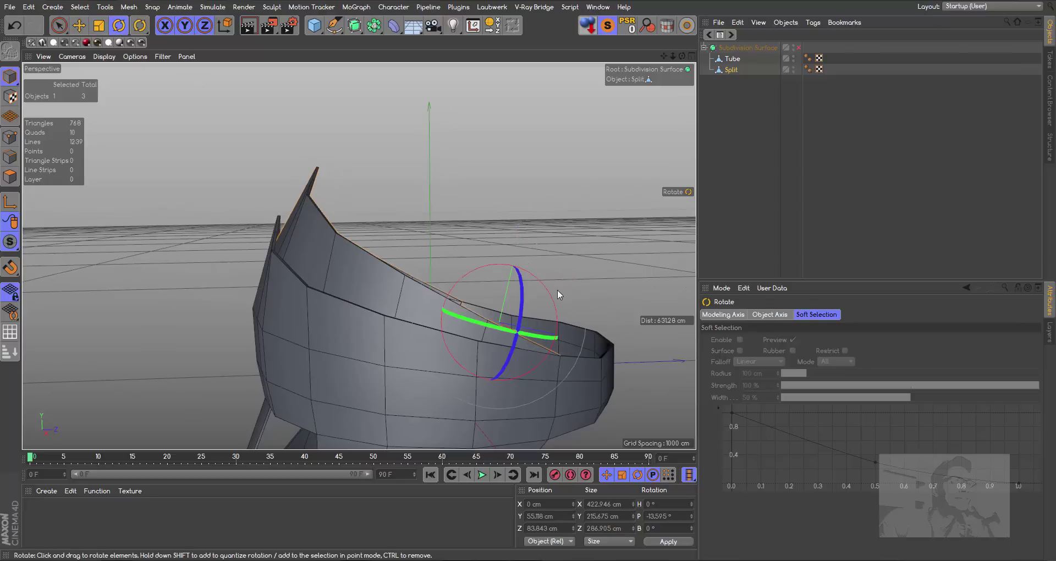
drag(552, 297, 552, 298)
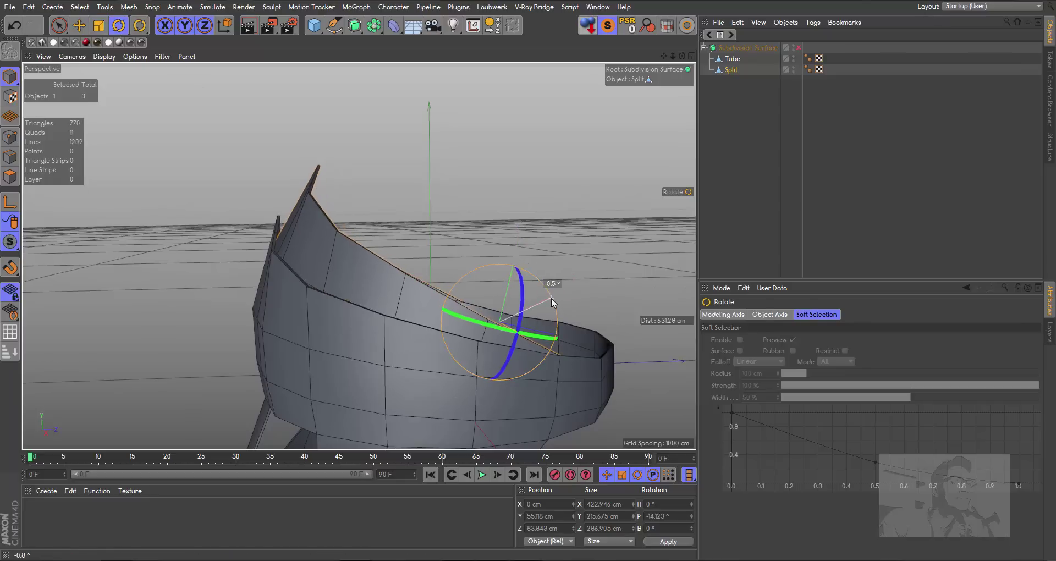
drag(552, 301, 549, 295)
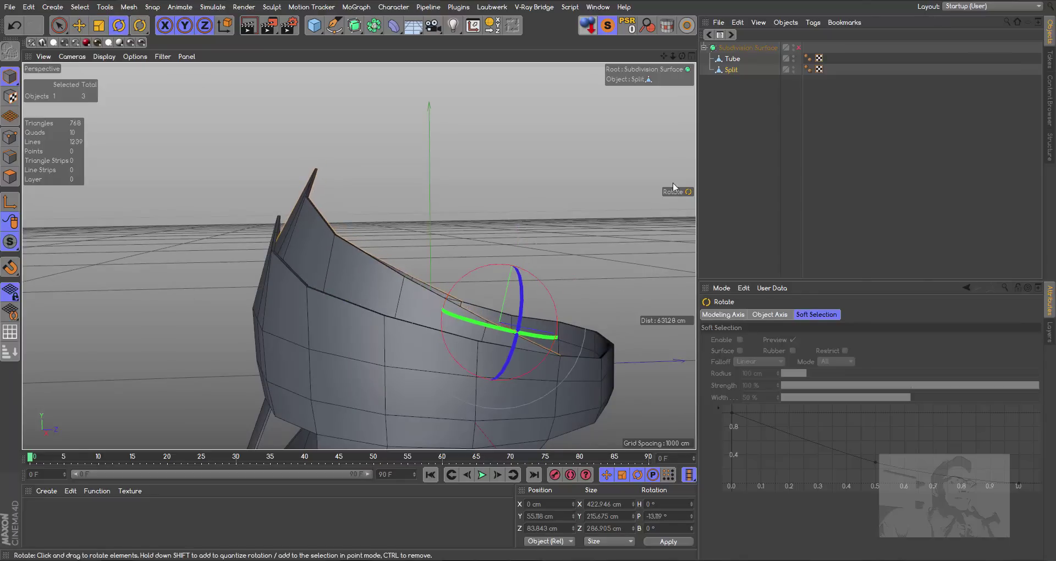
drag(663, 56, 455, 225)
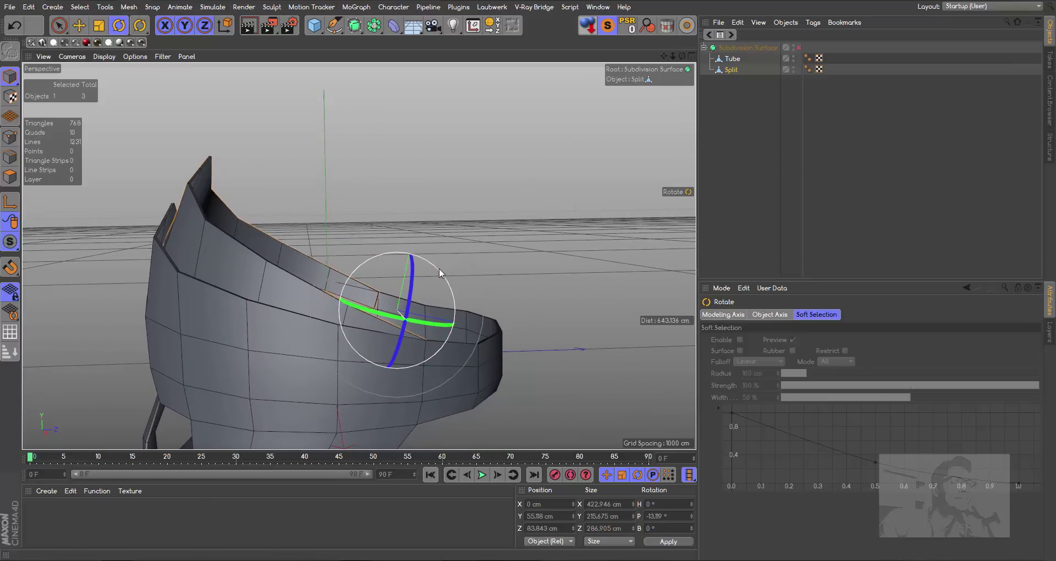
ctrl+drag(439, 268, 448, 283)
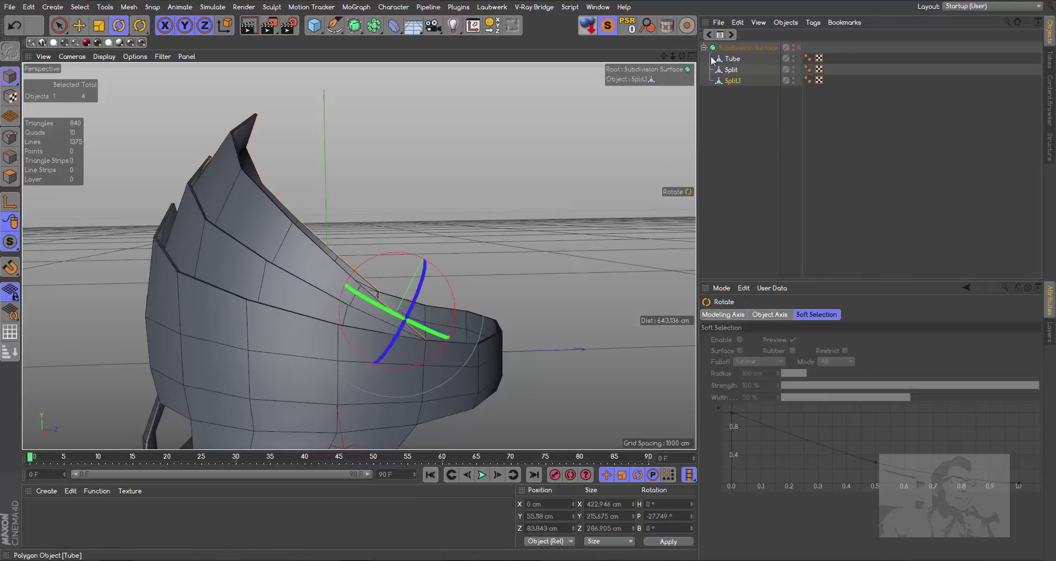
- Scale Split.1 slightly narrower in X and slightly deeper in Z to fit the helmet
drag(682, 56, 149, 145)
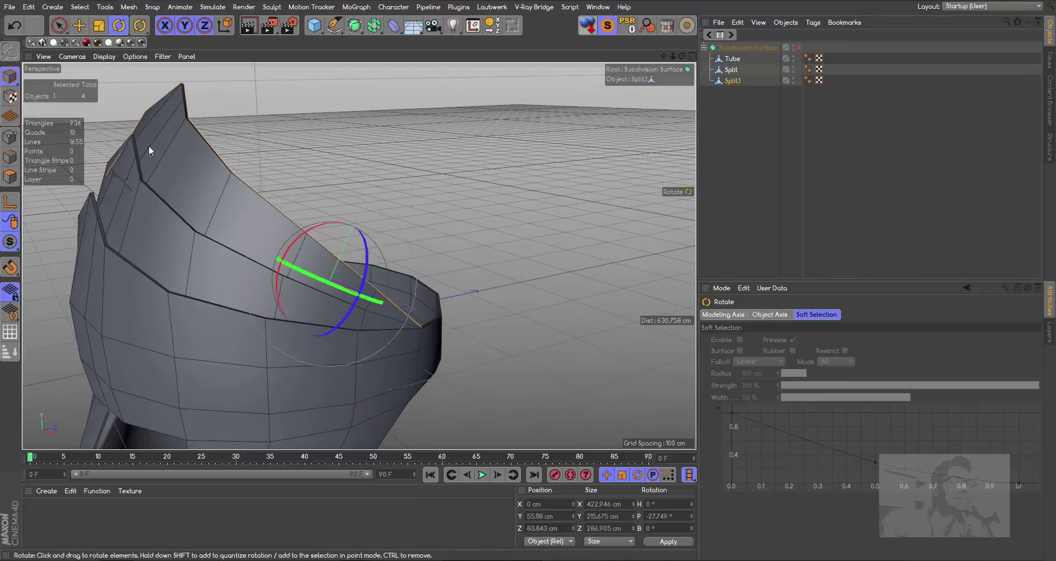
mouse_move(682, 56)
mouse_down()
mouse_move(358, 255)
mouse_move(352, 286)
mouse_up()
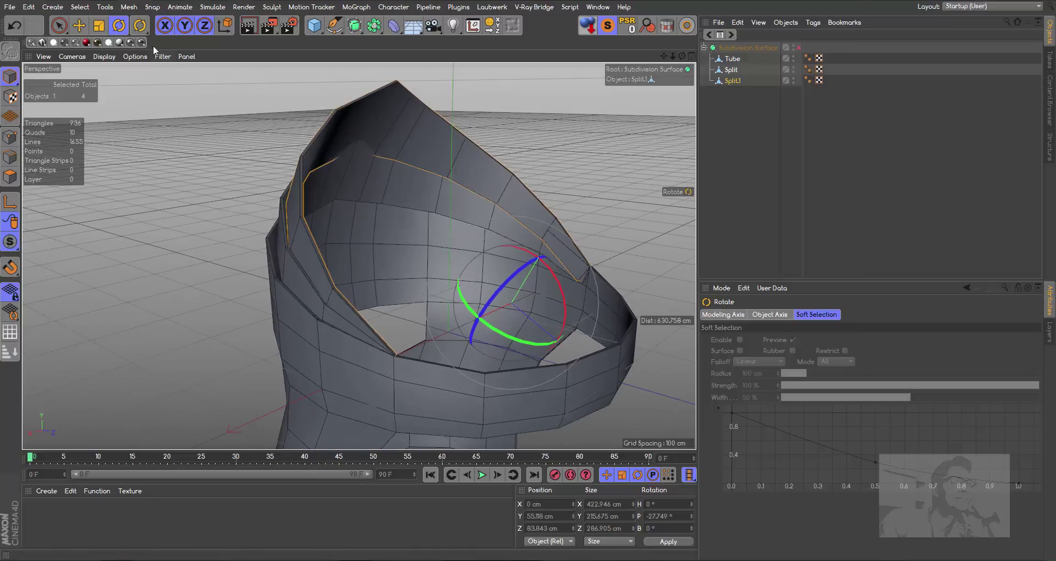
click(98, 28)
drag(680, 54, 236, 291)
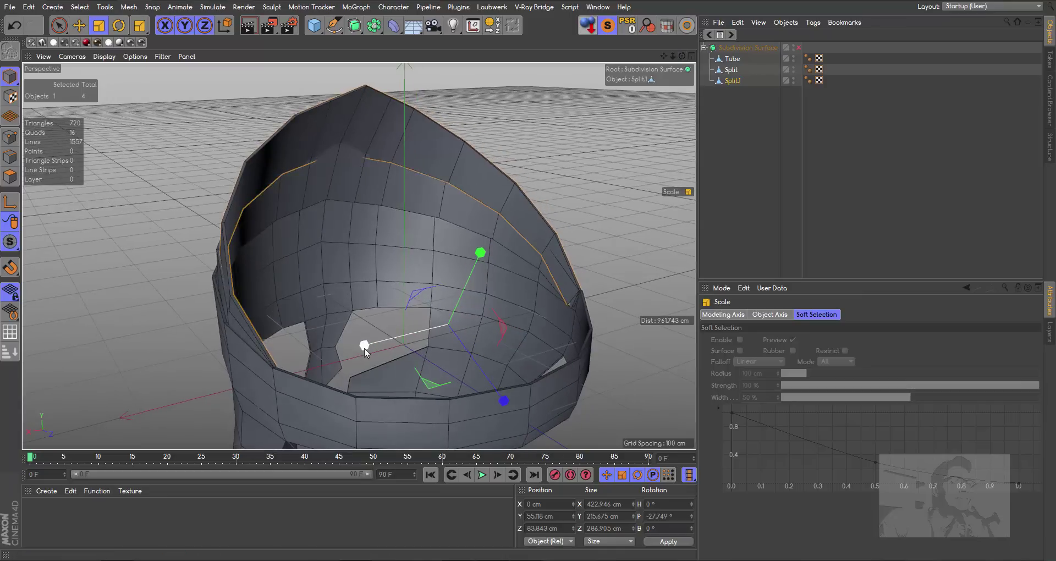
drag(364, 351, 370, 347)
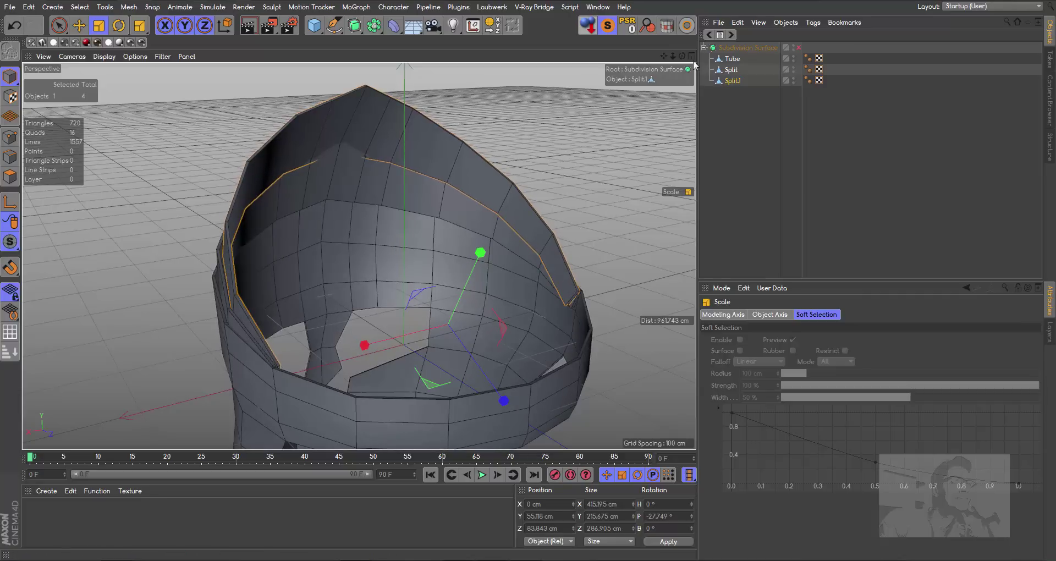
drag(682, 58, 682, 57)
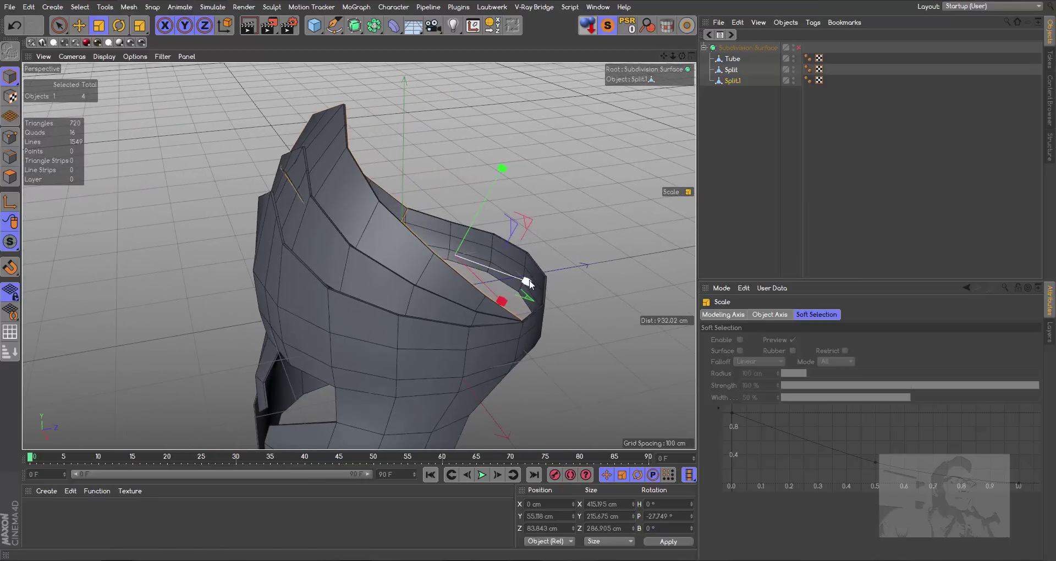
drag(528, 283, 526, 283)
alt+drag(385, 242, 357, 247)
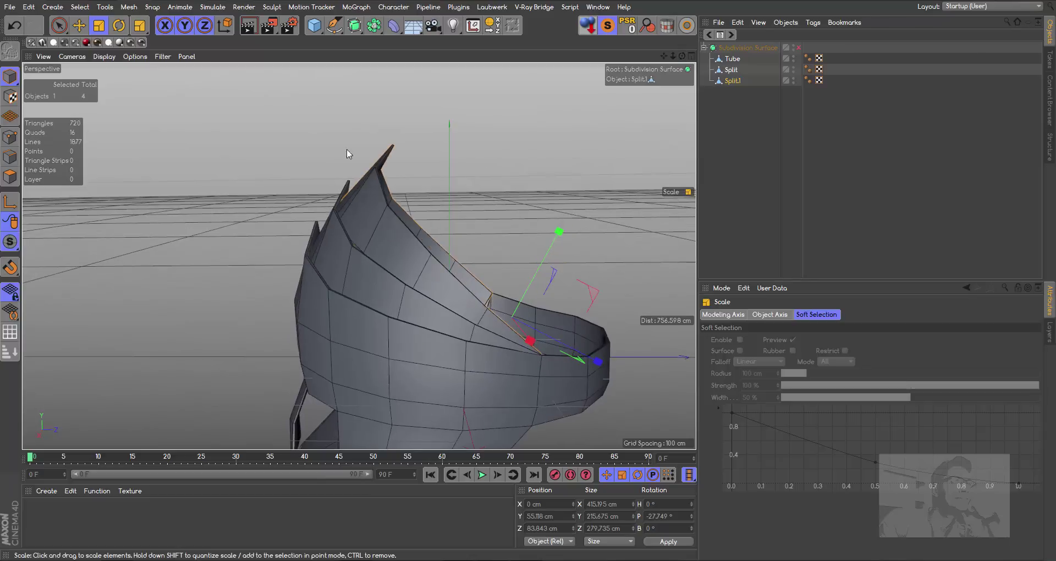
- Tilt Split.1 slightly forward, then Ctrl-rotate a copy, Split.2, to a pitch of -40.084°
click(119, 25)
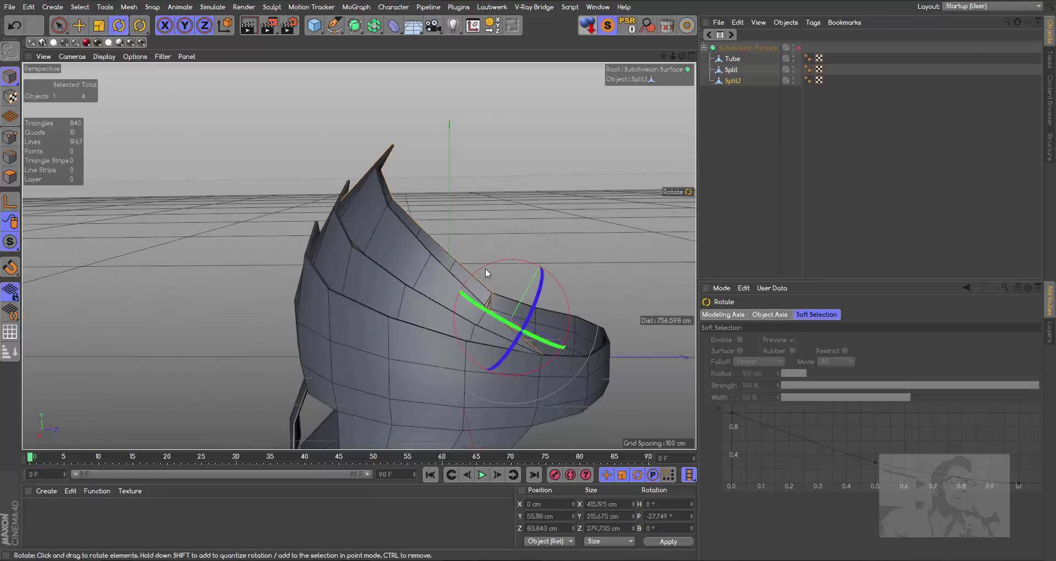
drag(484, 268, 483, 269)
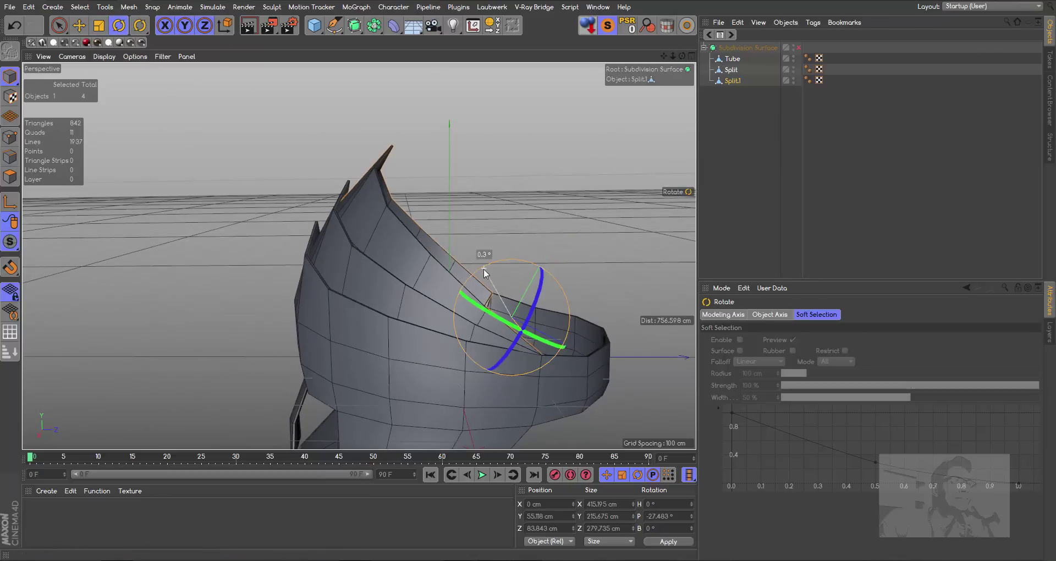
drag(682, 56, 678, 60)
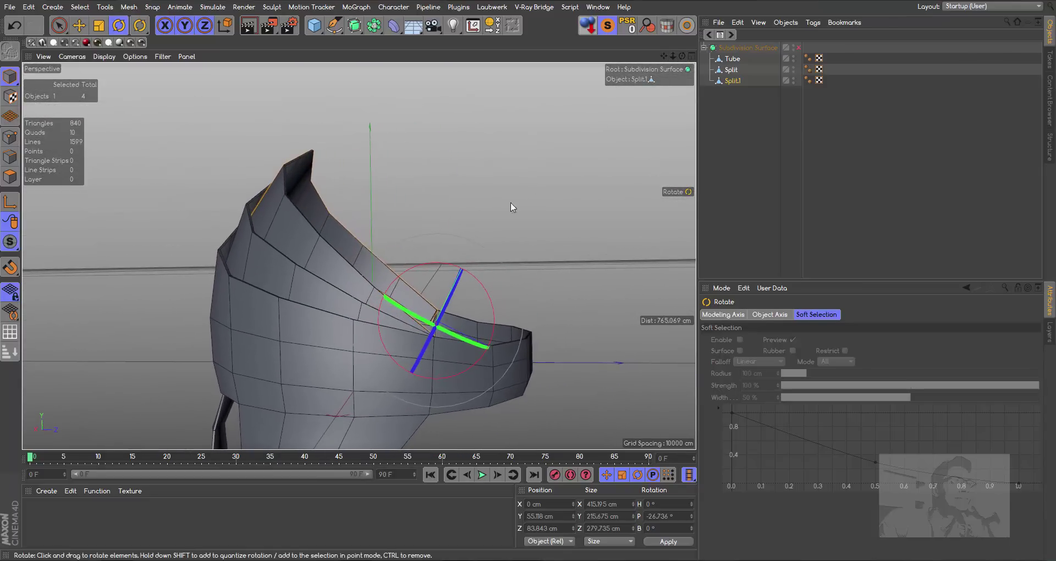
drag(485, 291, 487, 301)
mouse_move(686, 58)
mouse_down()
mouse_move(359, 255)
mouse_move(212, 64)
mouse_up()
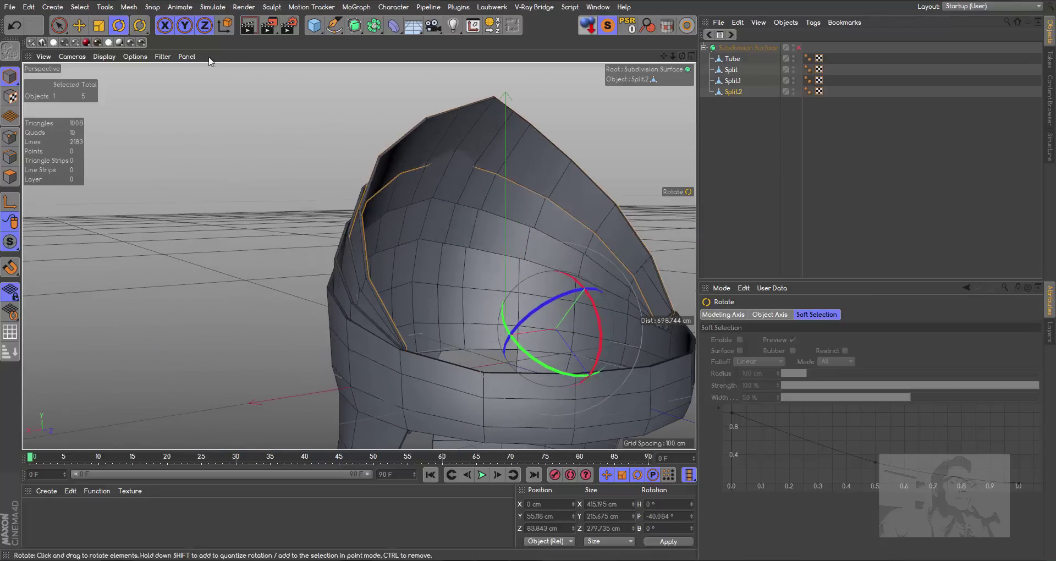
- Shrink Split.2 slightly in width and depth
key(t)
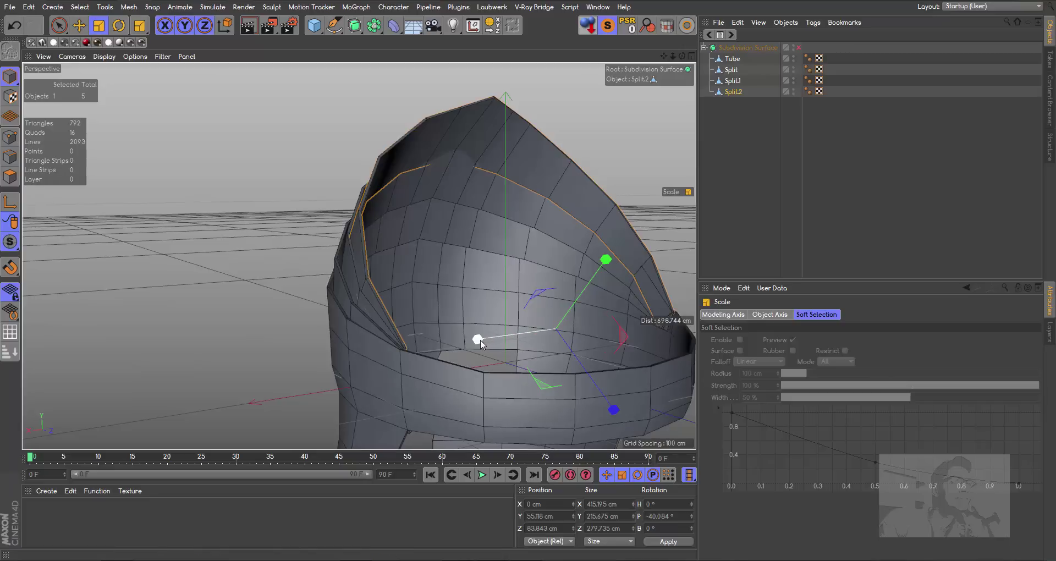
drag(479, 341, 480, 343)
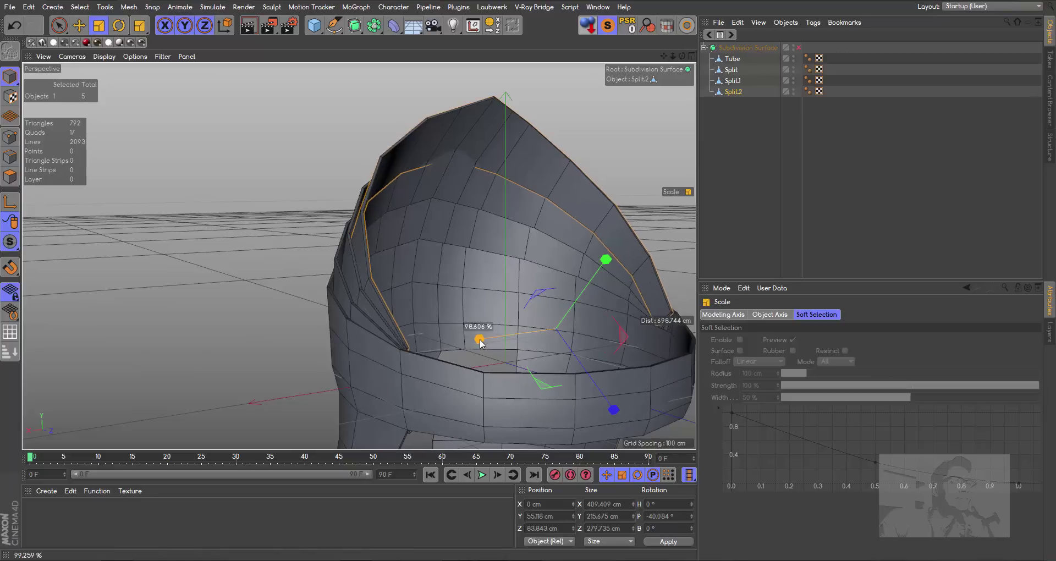
drag(682, 56, 570, 199)
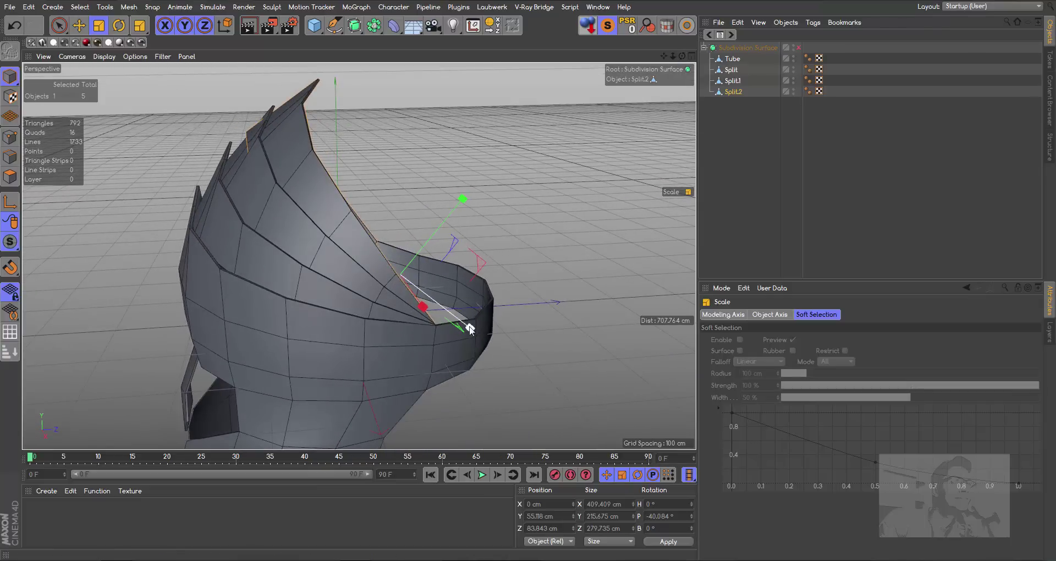
drag(470, 328, 471, 325)
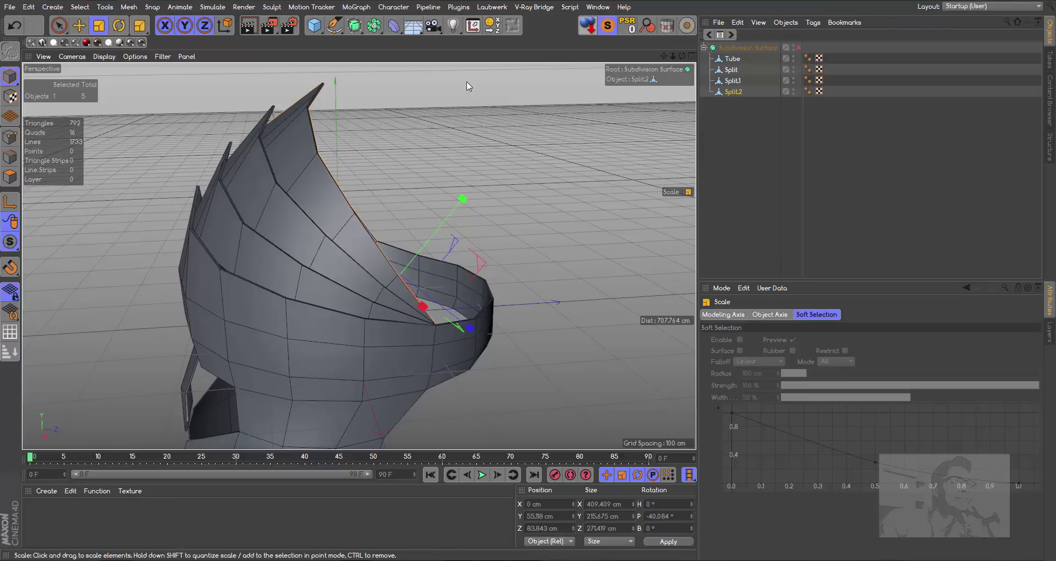
- Ctrl-rotate a copy, Split.3, to a pitch of -53.459° and scale it down to 265.24 cm deep
key(r)
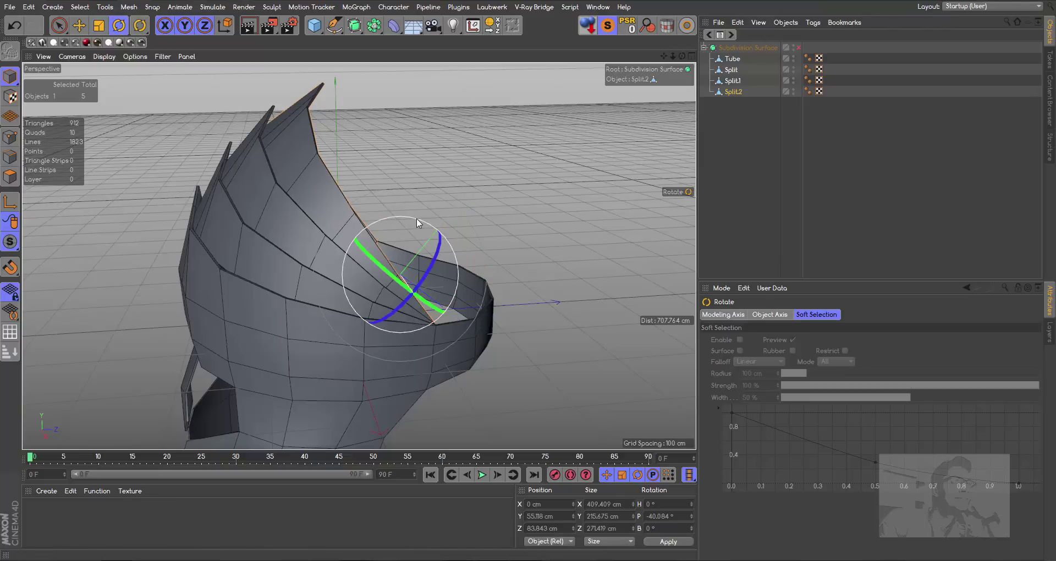
drag(417, 221, 428, 231)
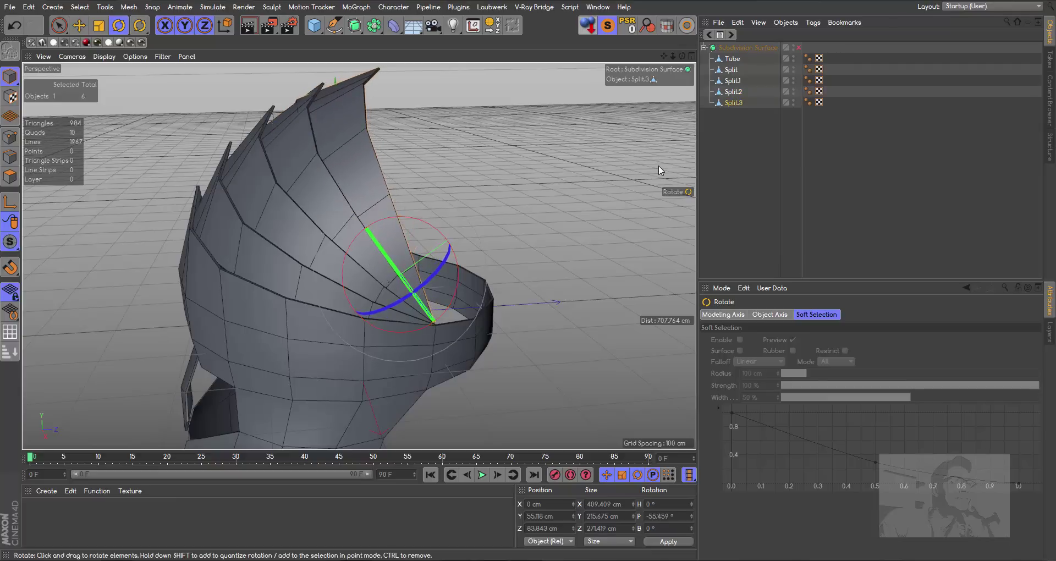
drag(682, 55, 636, 62)
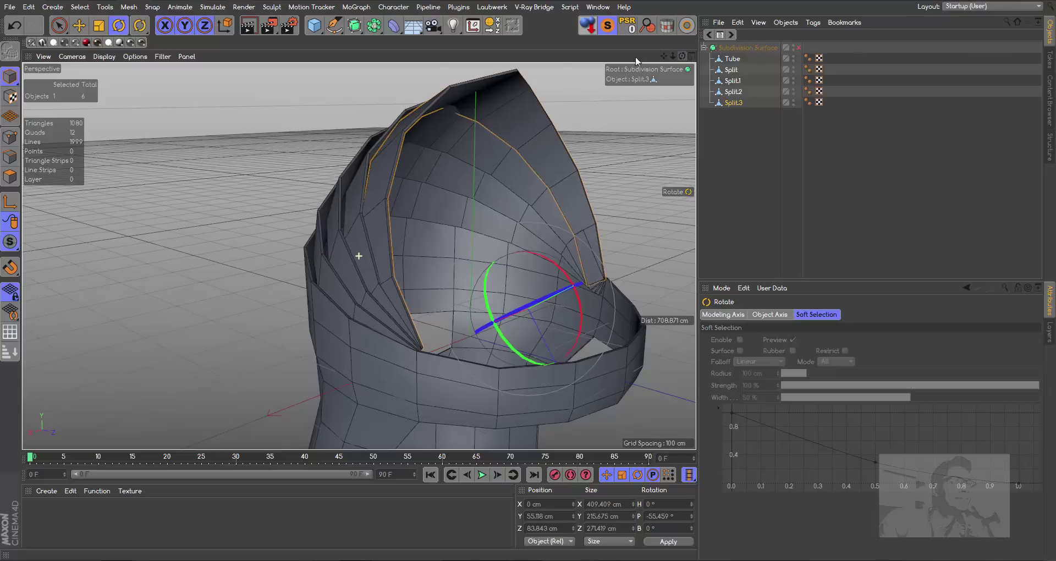
click(99, 25)
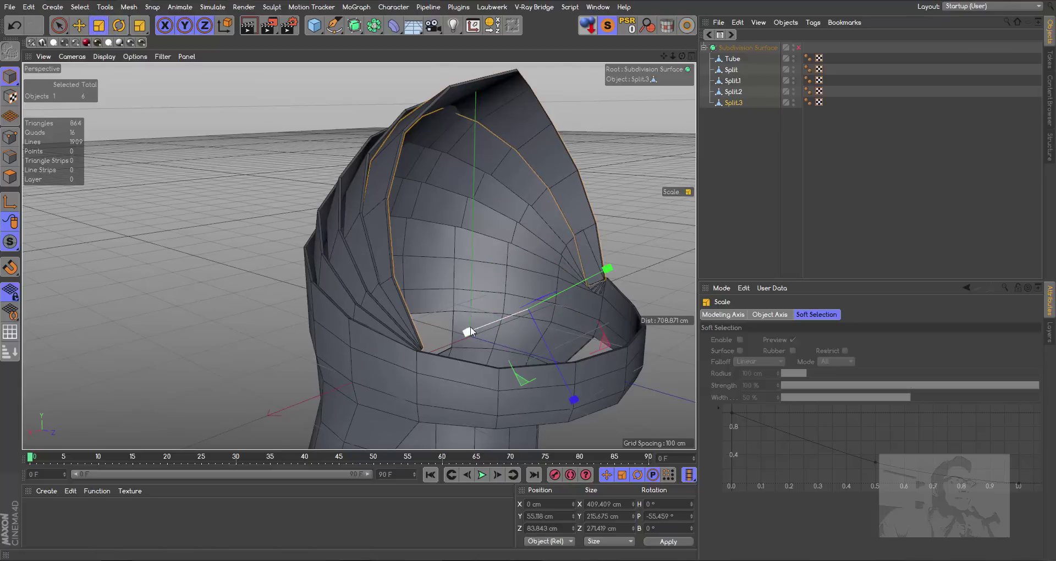
drag(468, 332, 471, 332)
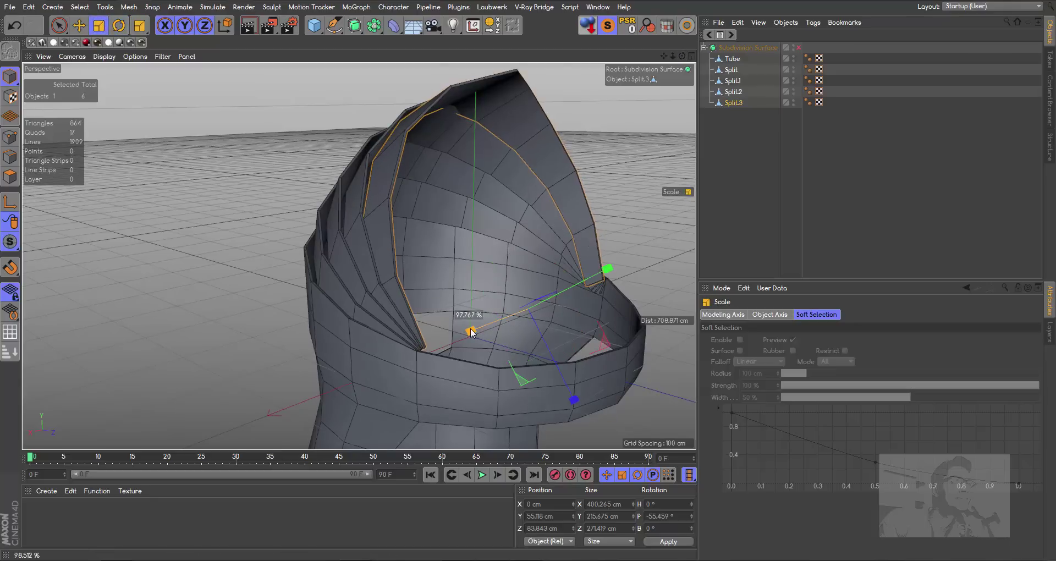
drag(680, 59, 679, 58)
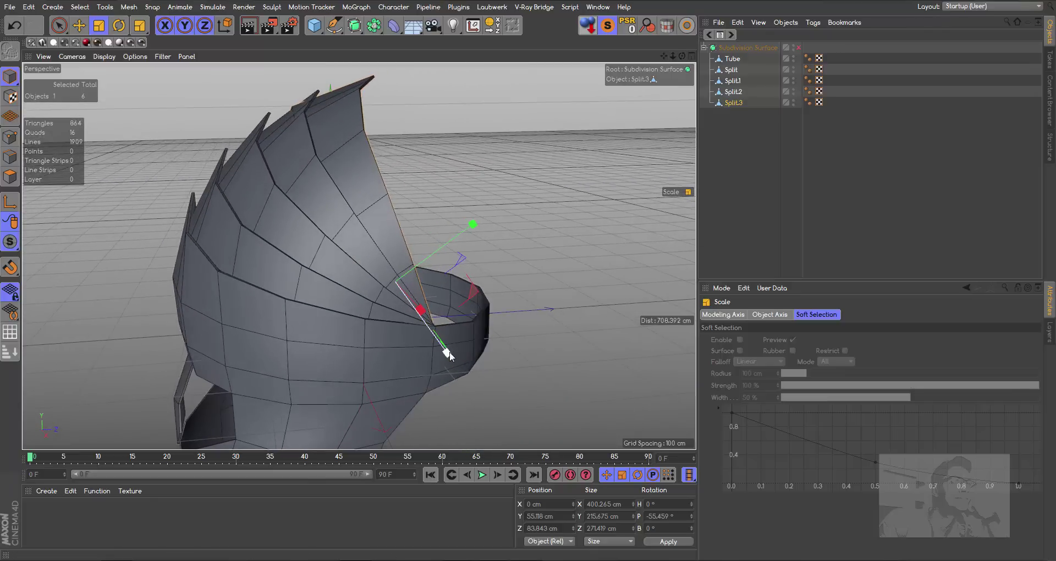
drag(450, 352, 447, 356)
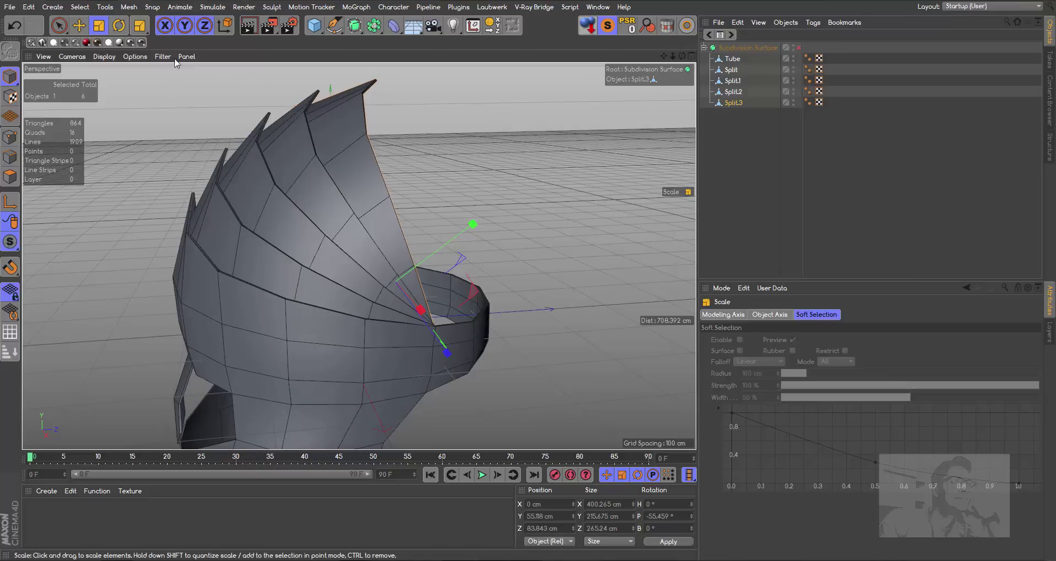
- Ctrl-rotate a new copy, Split.4, back to a pitch of -71.232°
key(r)
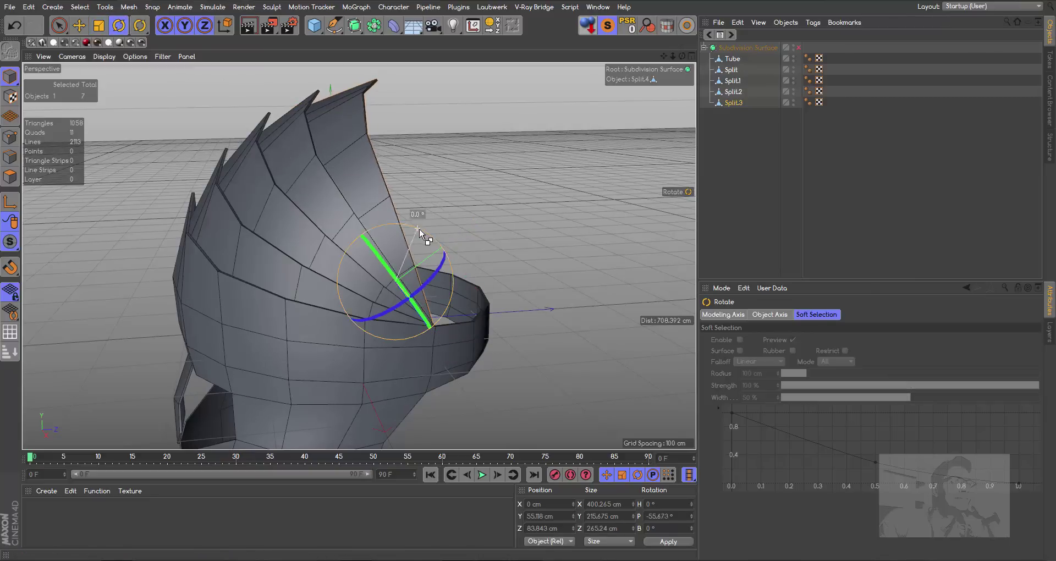
drag(419, 229, 429, 238)
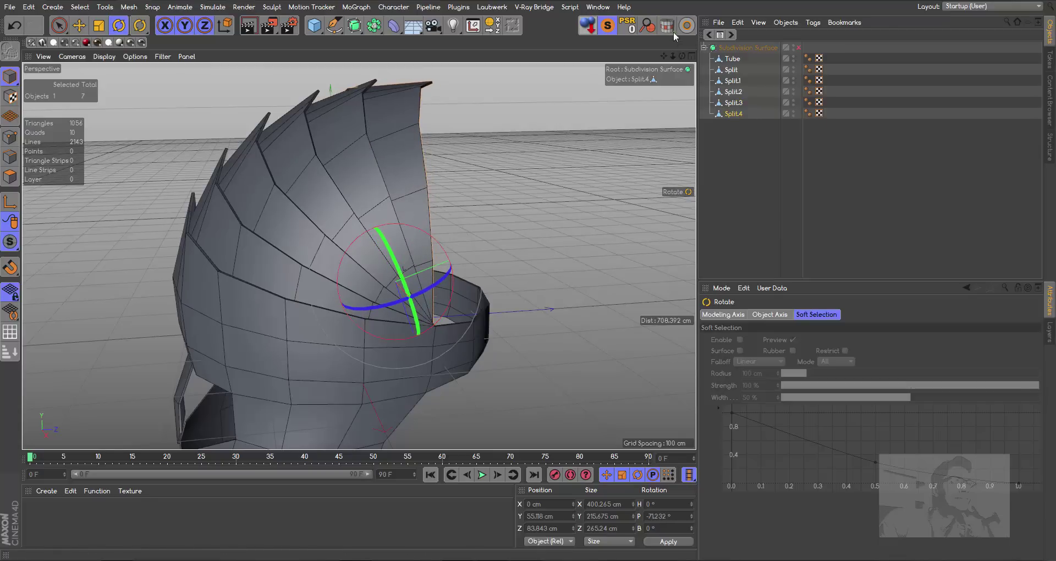
drag(682, 57, 668, 60)
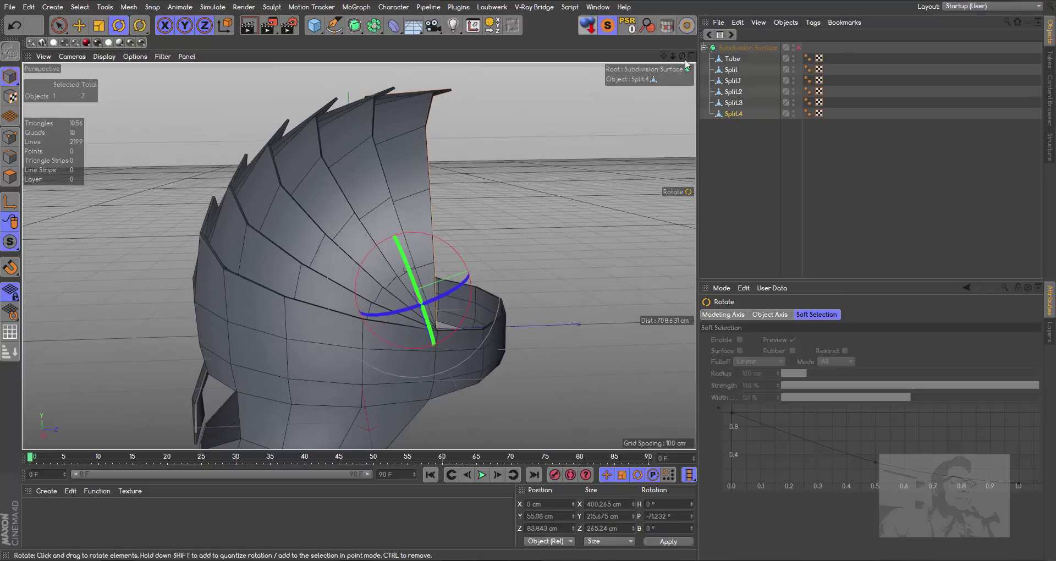
drag(682, 56, 649, 60)
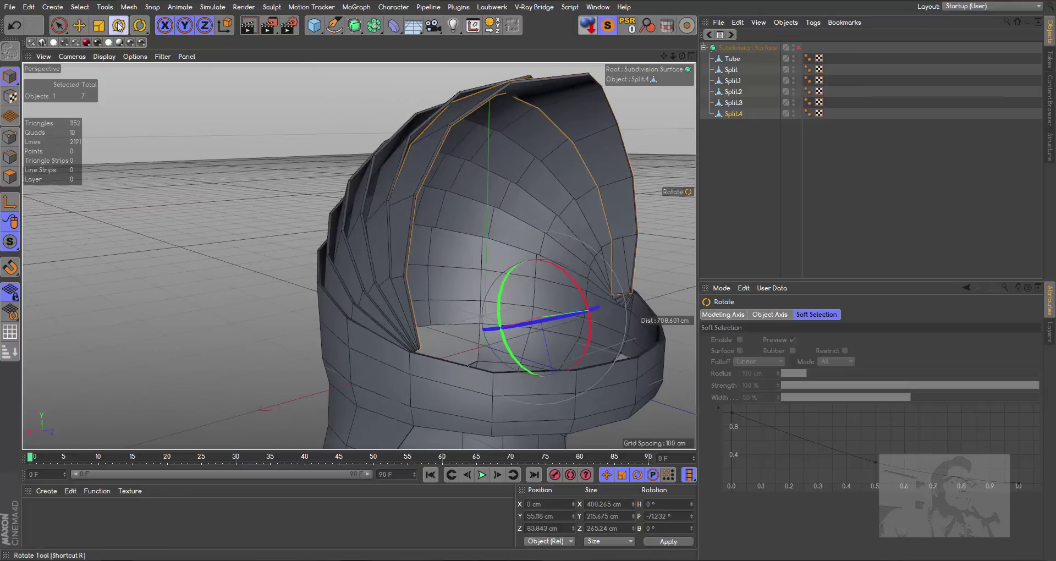
- Shrink Split.4 slightly so its face-opening corner is 261.236 cm deep
click(99, 25)
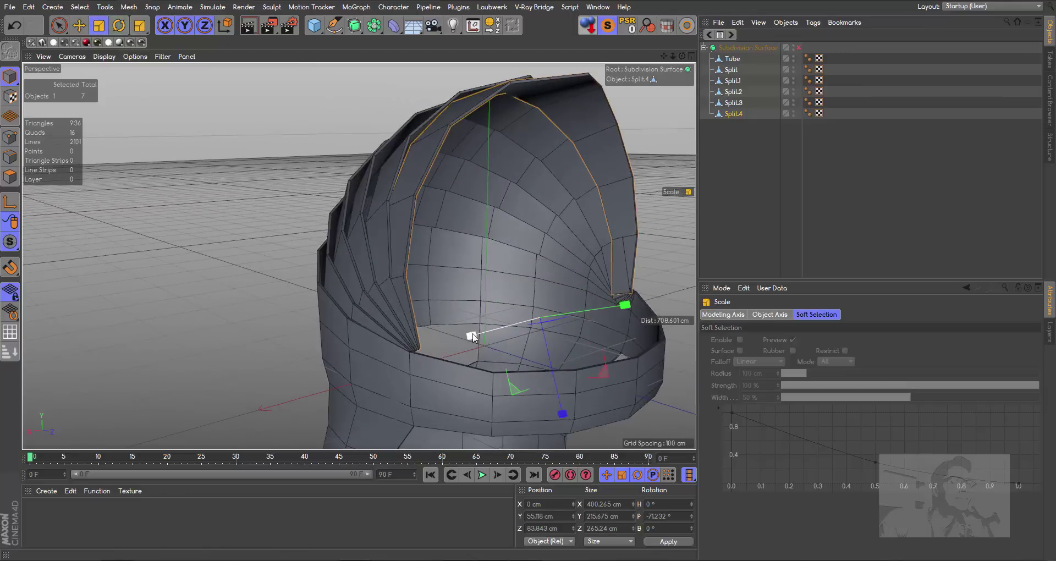
drag(473, 337, 473, 338)
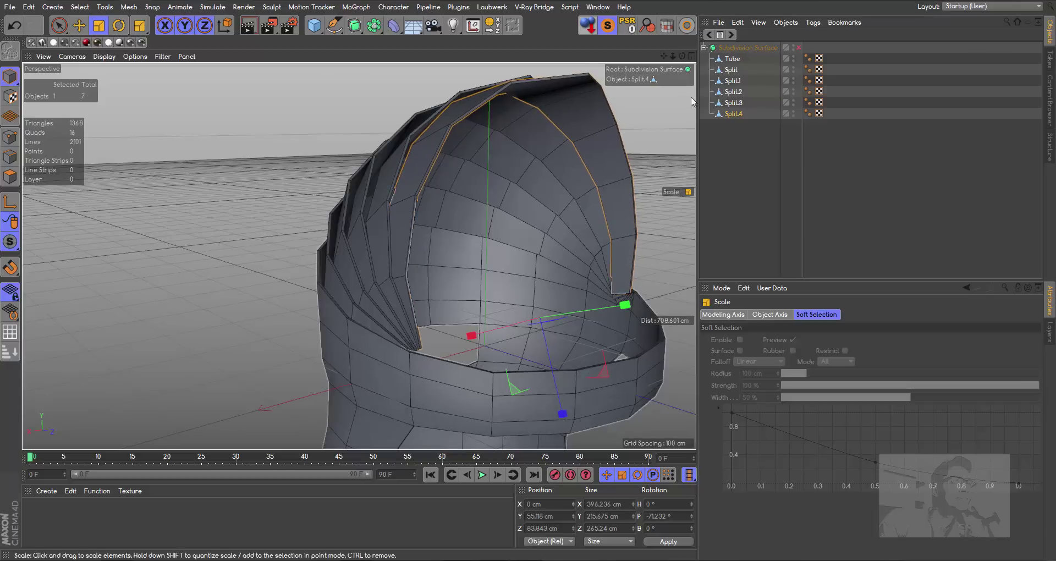
mouse_move(682, 56)
mouse_down()
mouse_move(694, 57)
mouse_move(542, 330)
mouse_up()
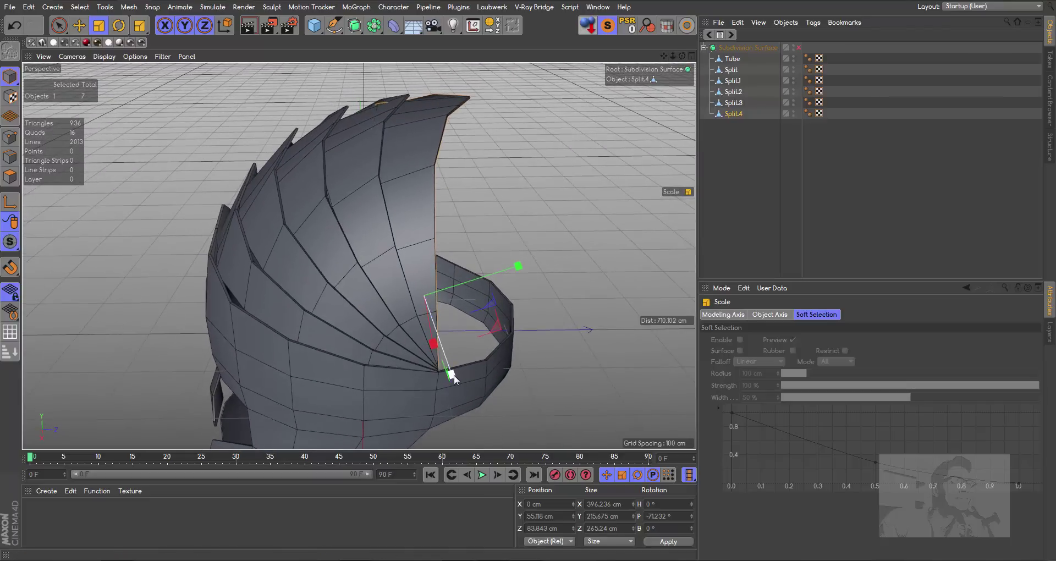
drag(453, 374, 451, 372)
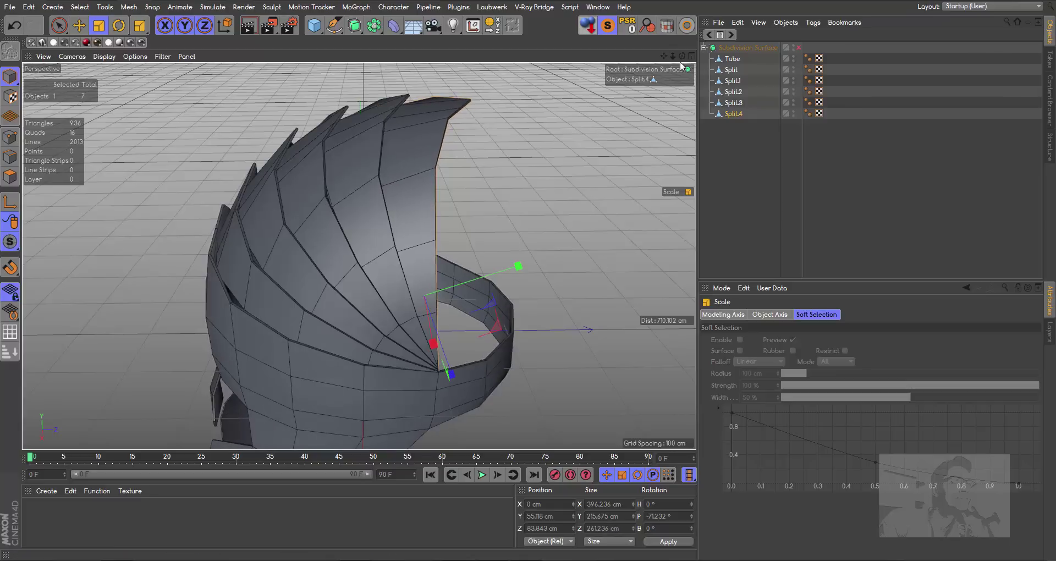
- Select Split through Split.4 together in the Object Manager
drag(682, 56, 359, 256)
mouse_move(672, 56)
mouse_down()
mouse_move(358, 256)
mouse_move(378, 255)
mouse_up()
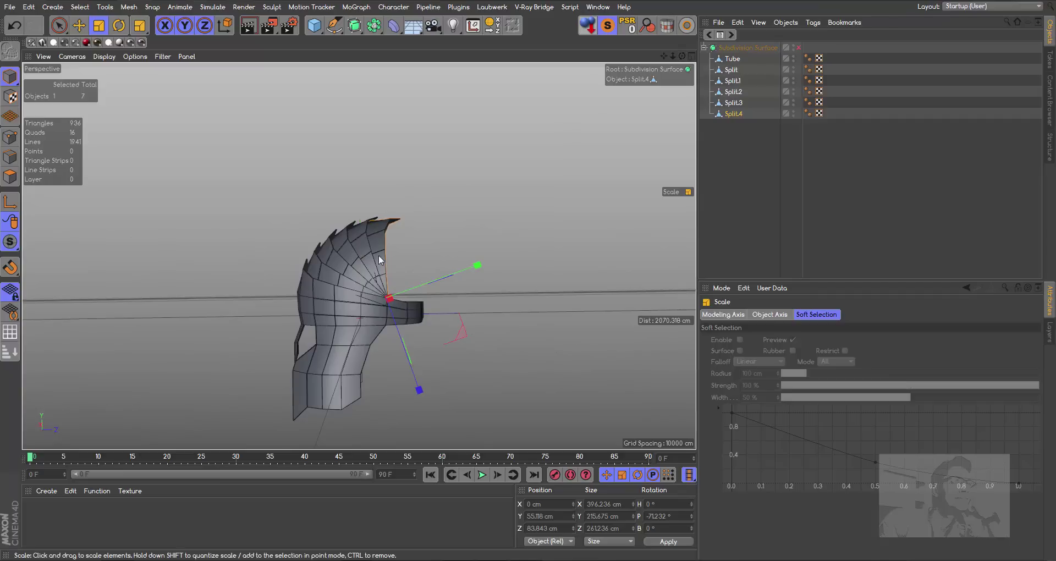
drag(734, 135, 734, 67)
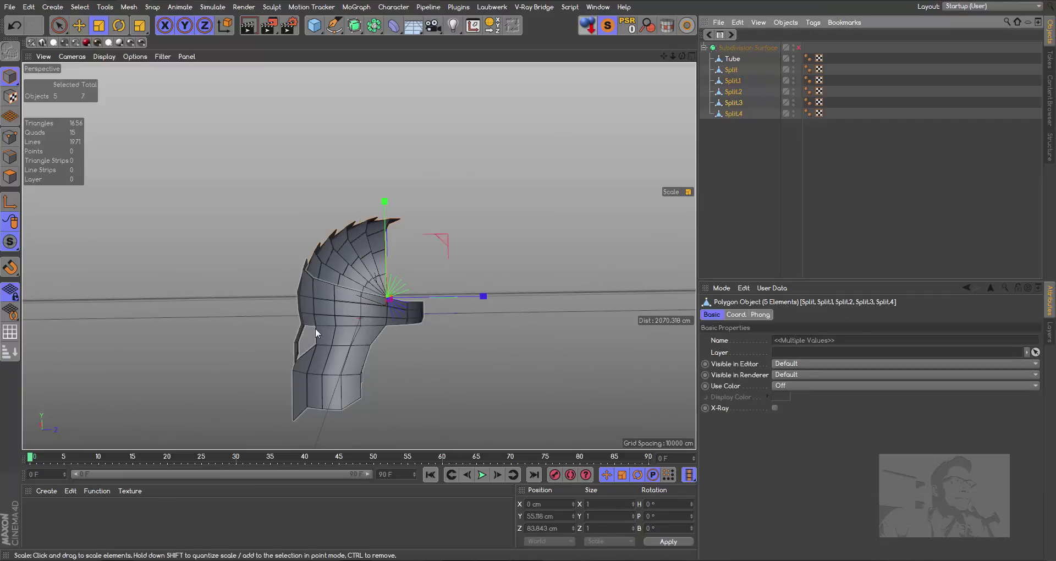
- Scale the helmet shell down vertically to about 94%, undoing an accidental stretch along its depth
drag(673, 57, 184, 38)
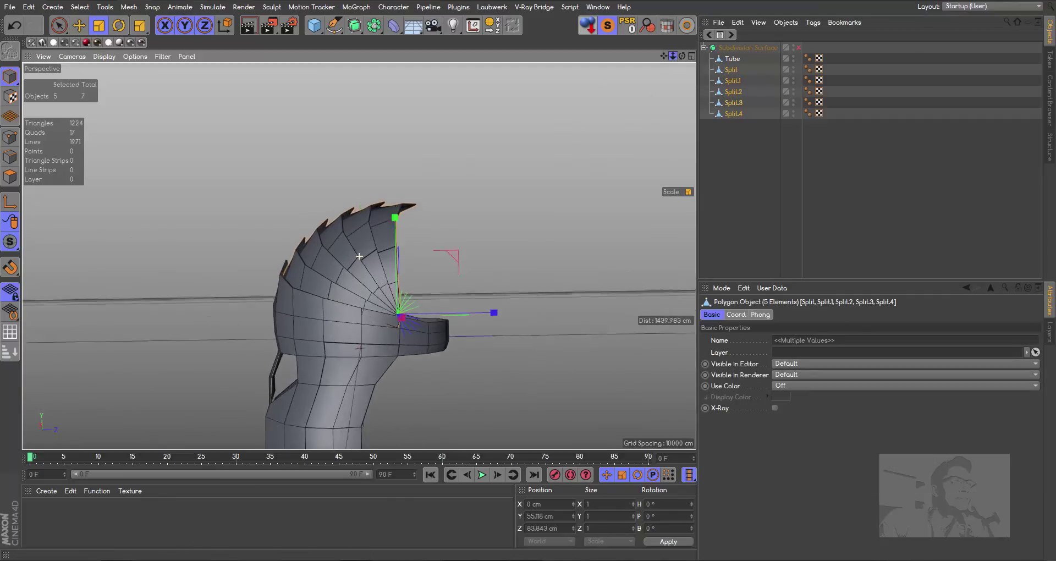
click(99, 25)
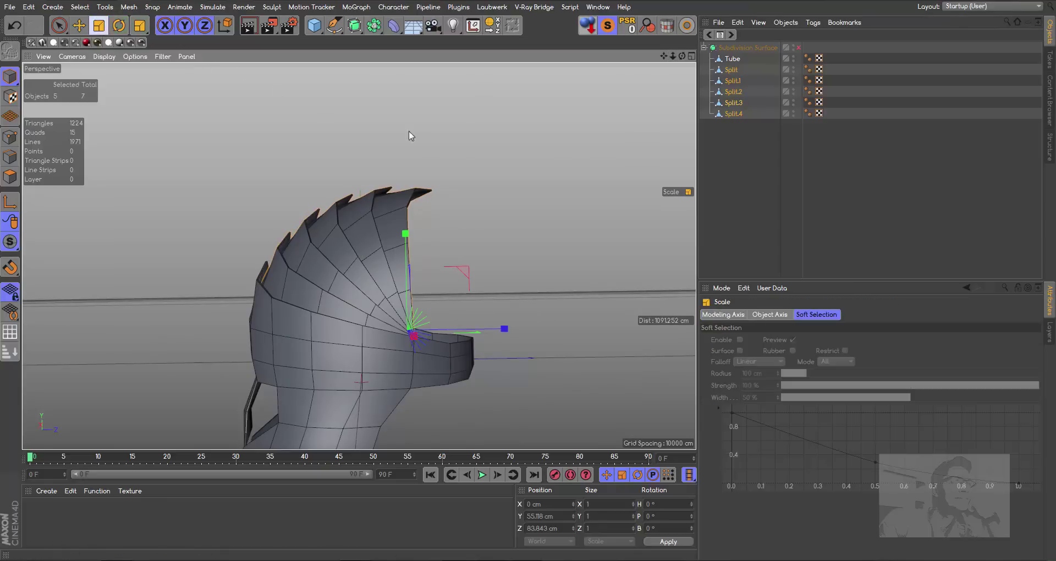
drag(407, 236, 407, 242)
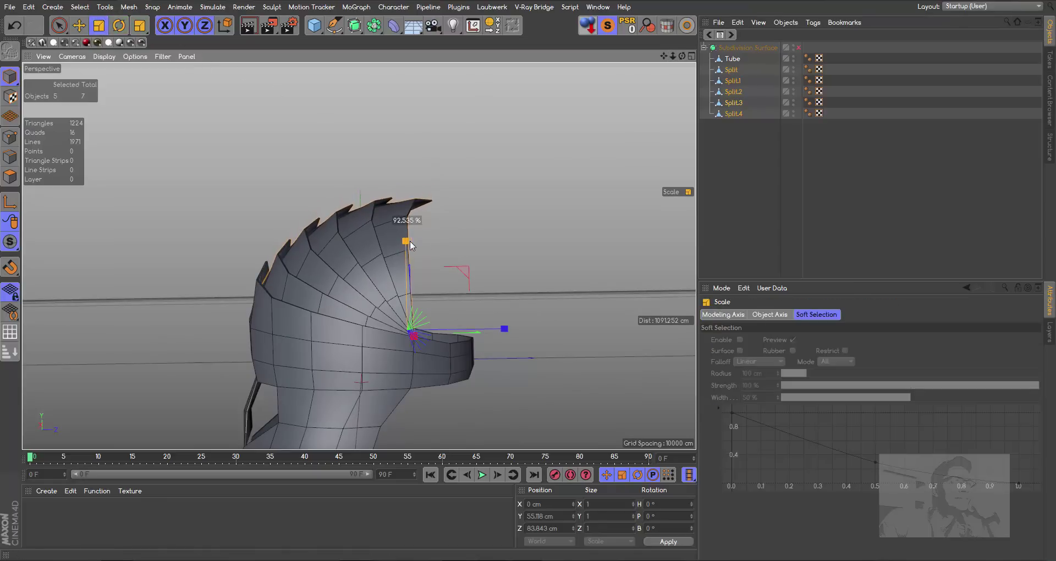
drag(411, 240, 411, 241)
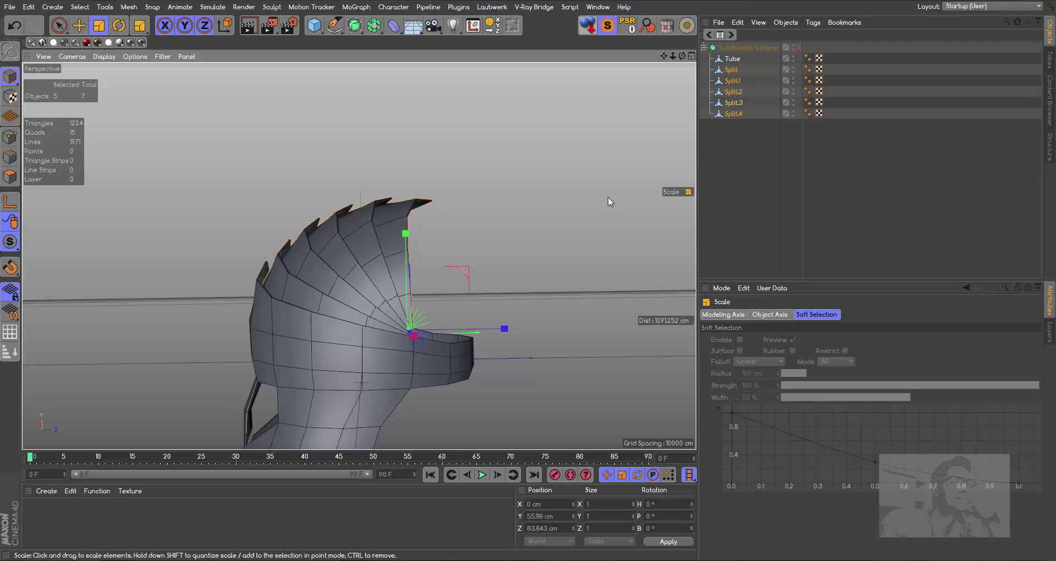
drag(682, 57, 660, 60)
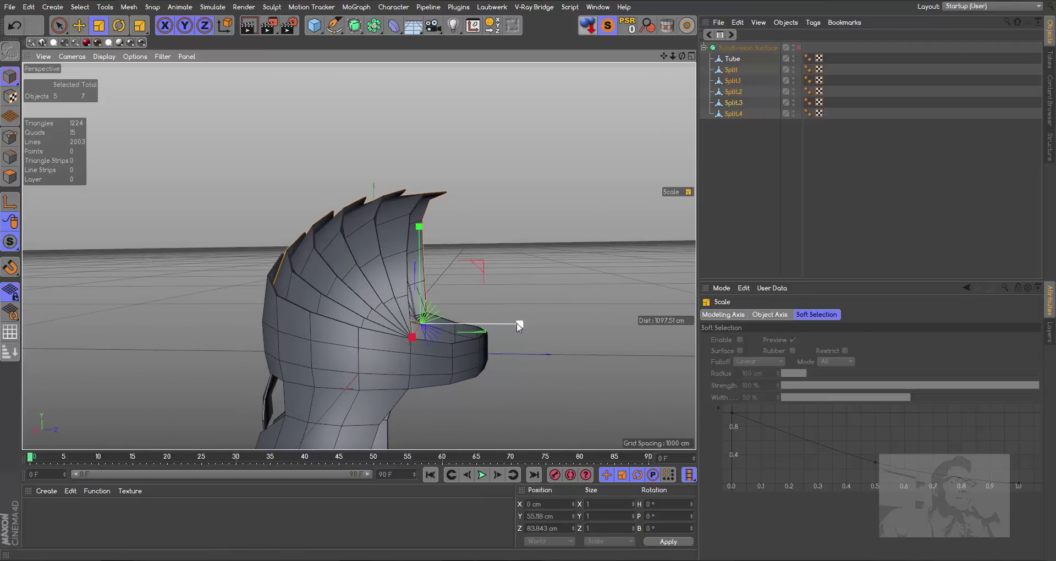
mouse_move(519, 324)
mouse_down()
mouse_move(546, 324)
mouse_move(491, 329)
mouse_move(517, 326)
mouse_up()
key(ctrl+z)
key(ctrl+z)
drag(419, 227, 420, 237)
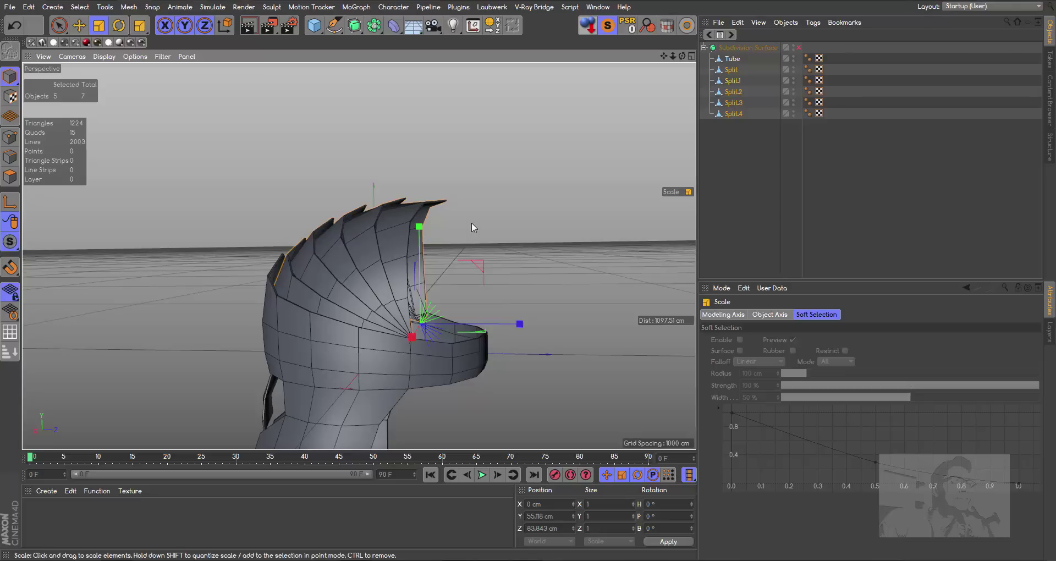
- Nudge the shell back along Z to 80.769 cm
click(79, 25)
drag(517, 323, 514, 325)
drag(683, 56, 616, 60)
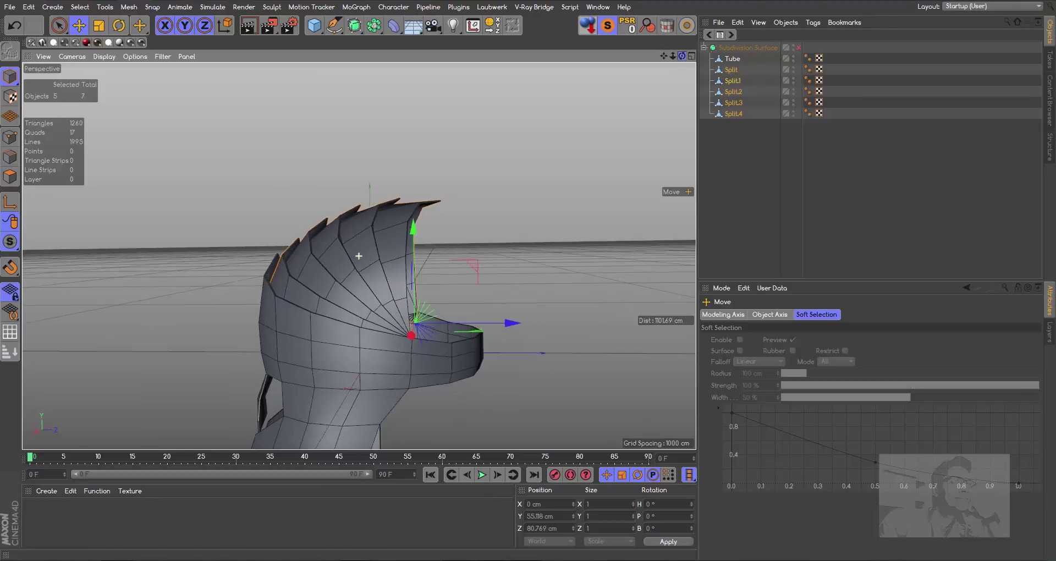
alt+drag(359, 255, 263, 302)
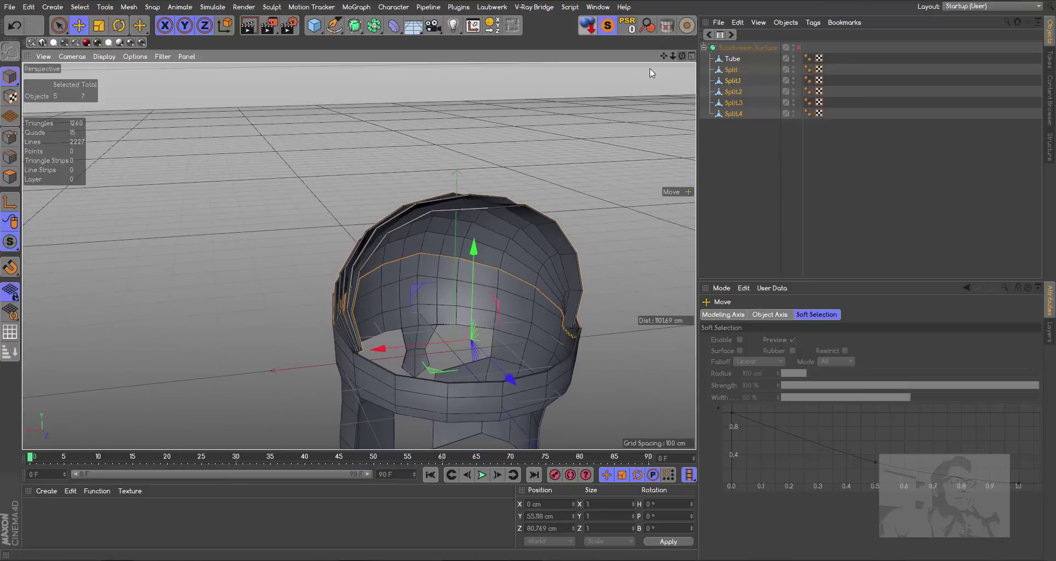
- Delete a single polygon on the Tube's brim band
click(10, 176)
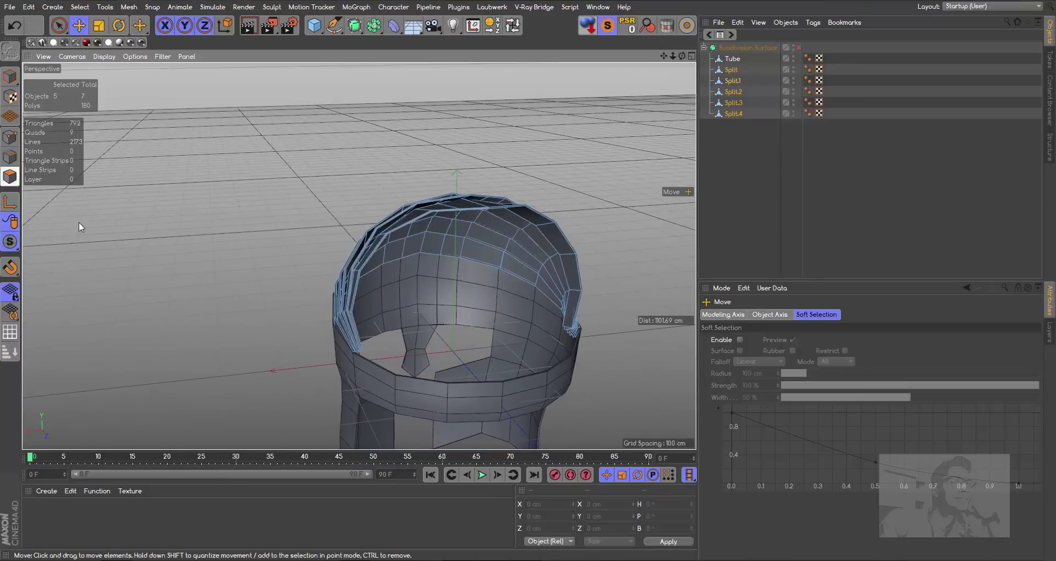
click(732, 57)
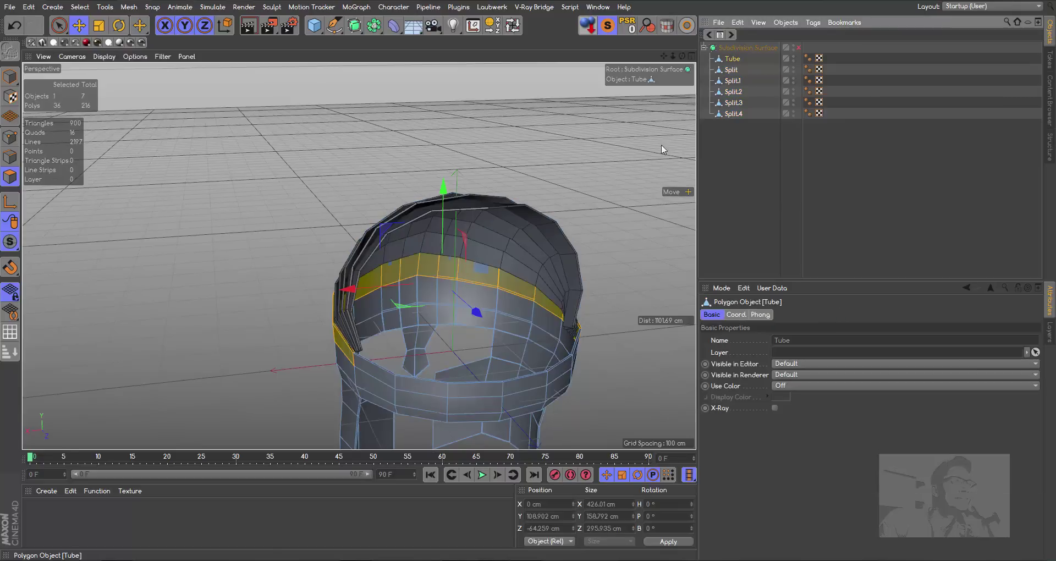
click(378, 370)
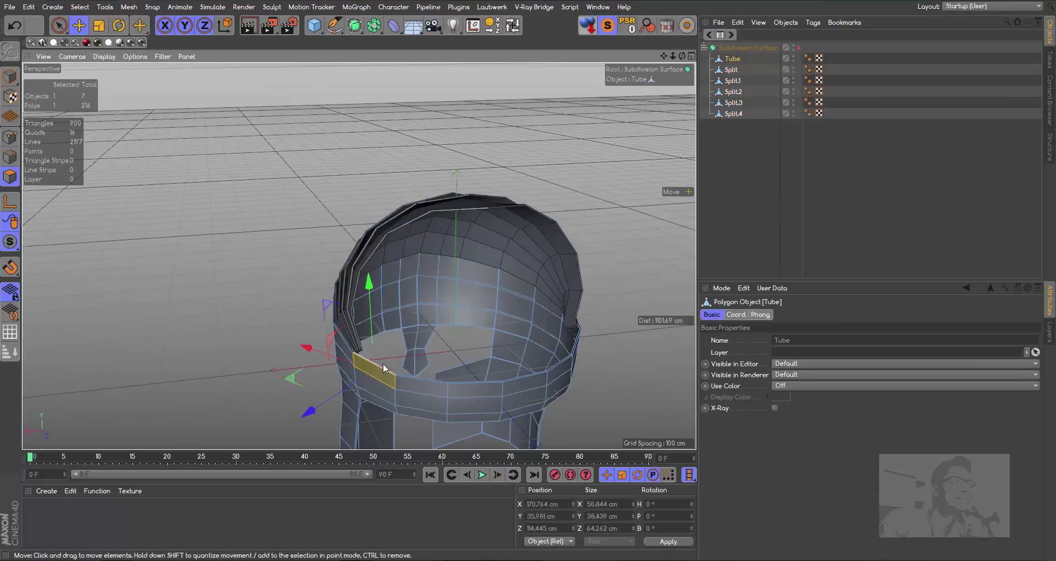
key(Delete)
- Select the six brim polygons along the face-opening edge
click(578, 344)
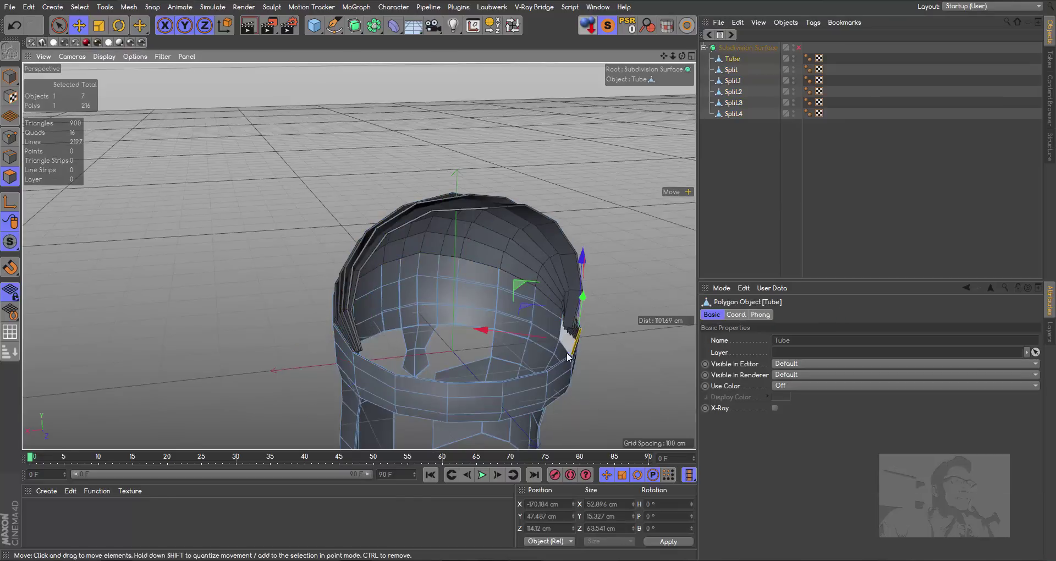
shift+click(558, 369)
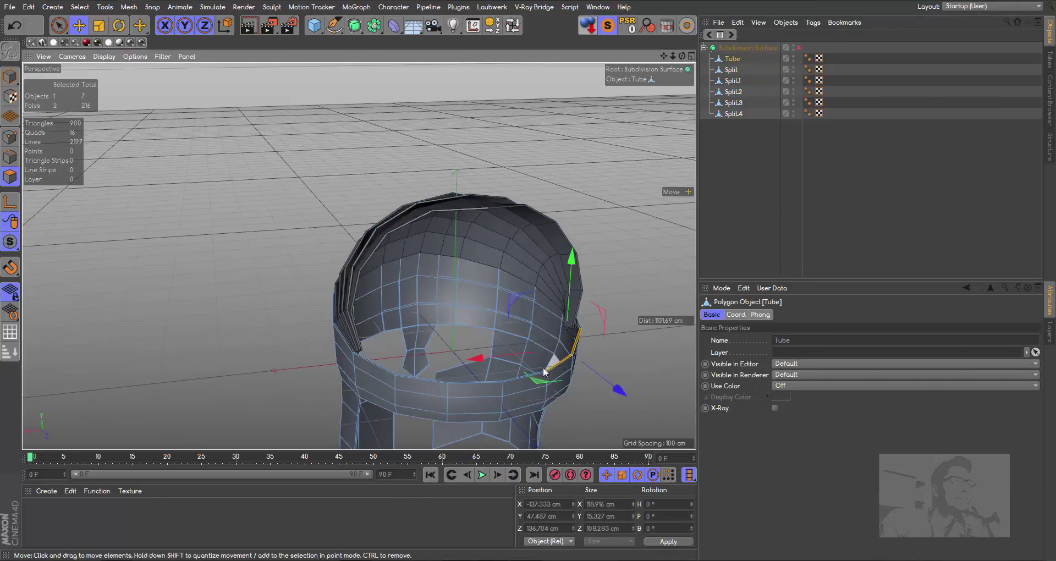
shift+click(530, 379)
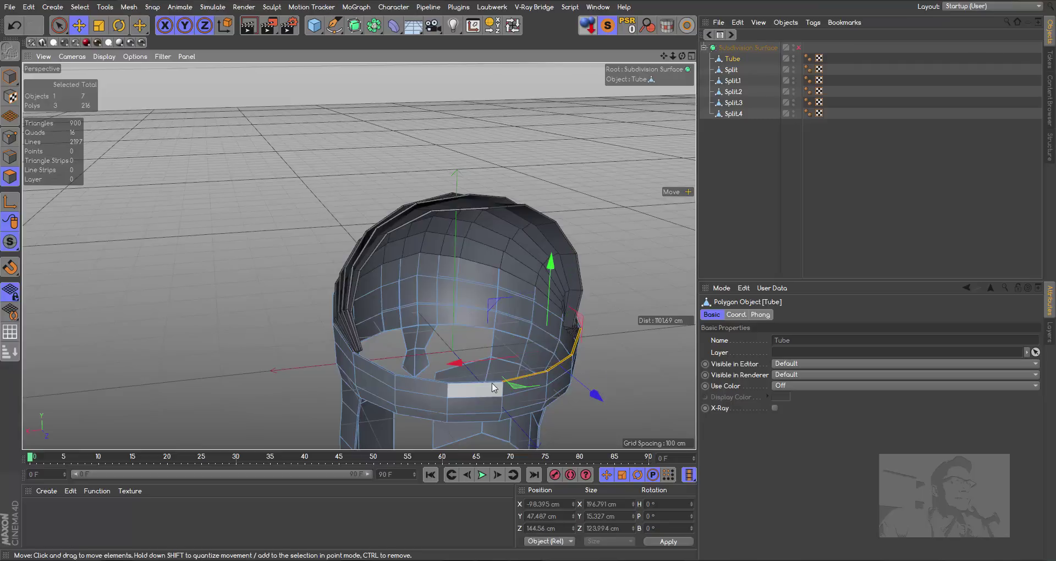
shift+click(484, 388)
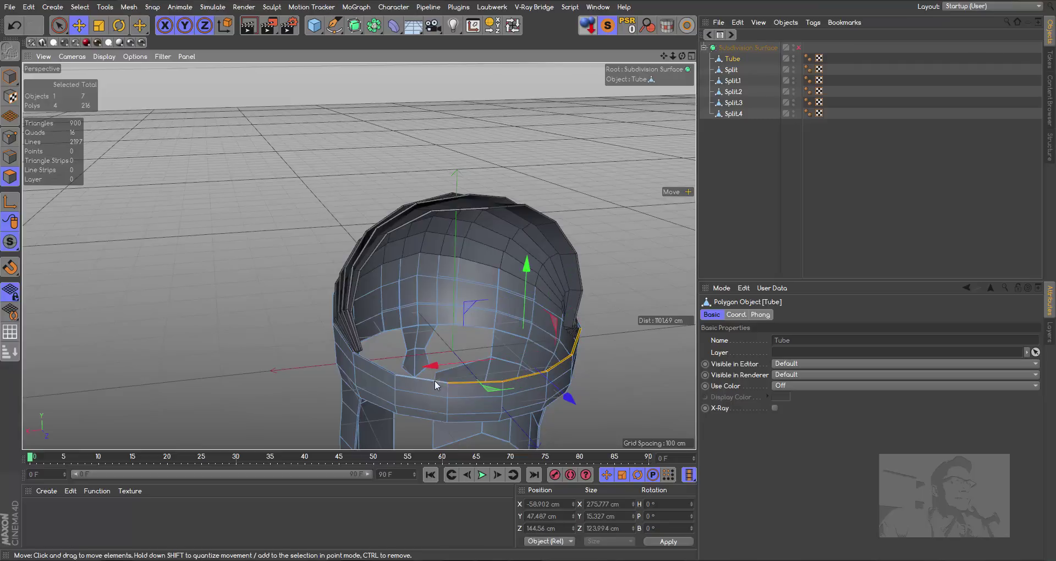
shift+click(431, 385)
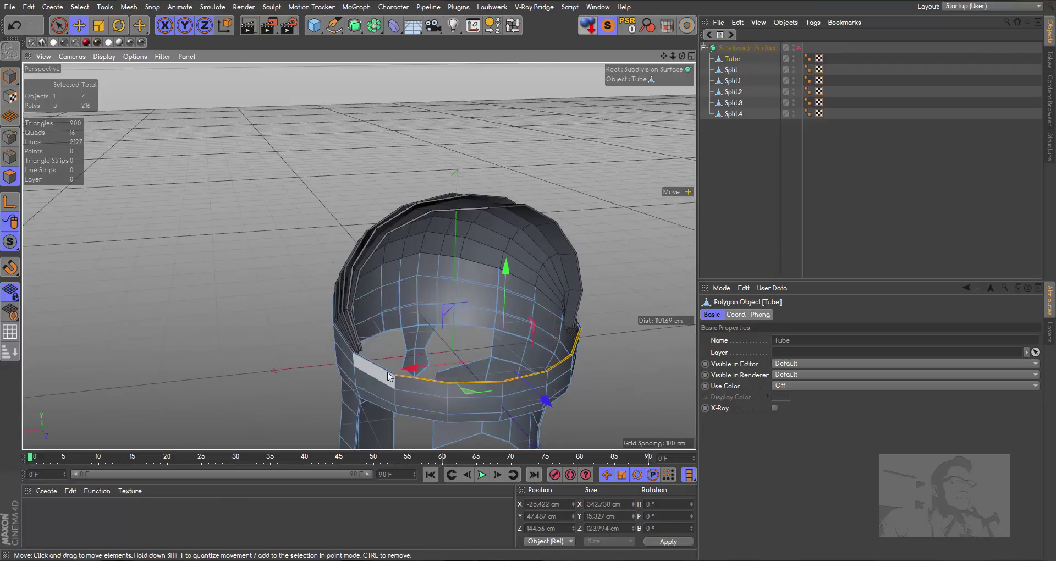
shift+click(388, 375)
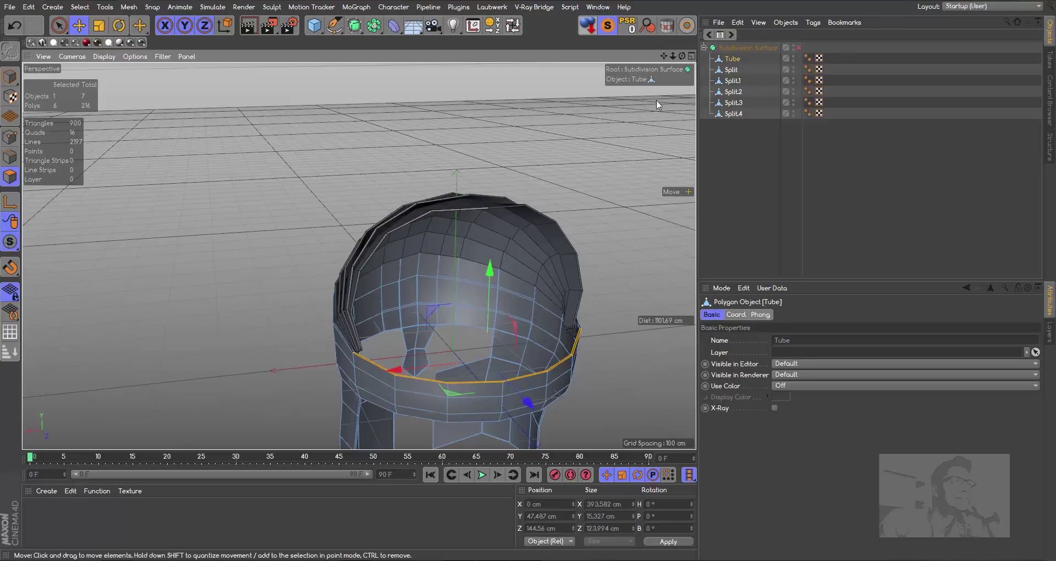
mouse_move(495, 264)
alt+mouse_down()
mouse_move(358, 256)
mouse_move(455, 220)
mouse_move(431, 190)
alt+mouse_up()
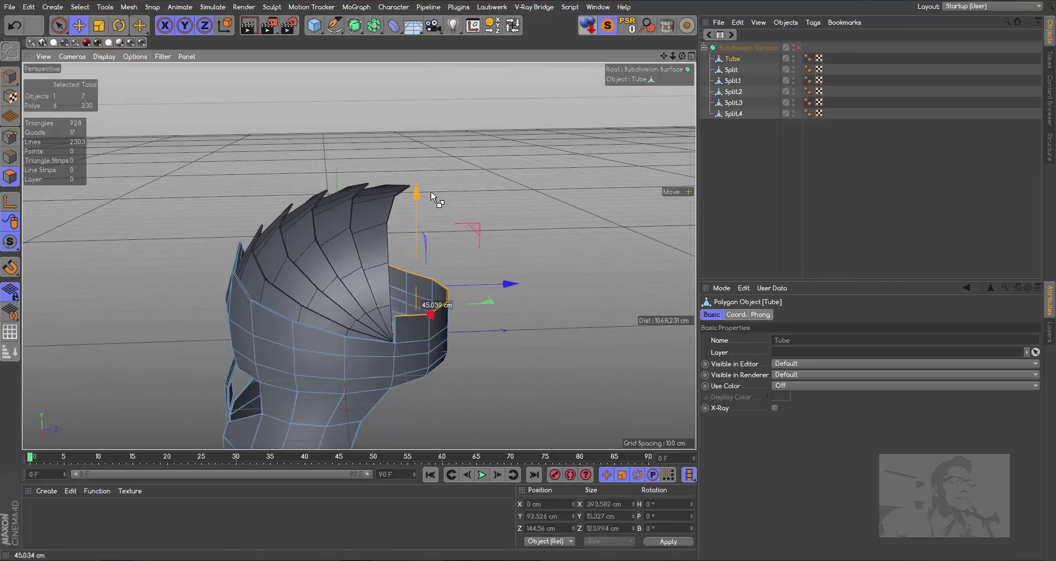
- Extrude the brim polygons upward, tilt them about 31° and slide them back toward the crest
drag(431, 192, 441, 174)
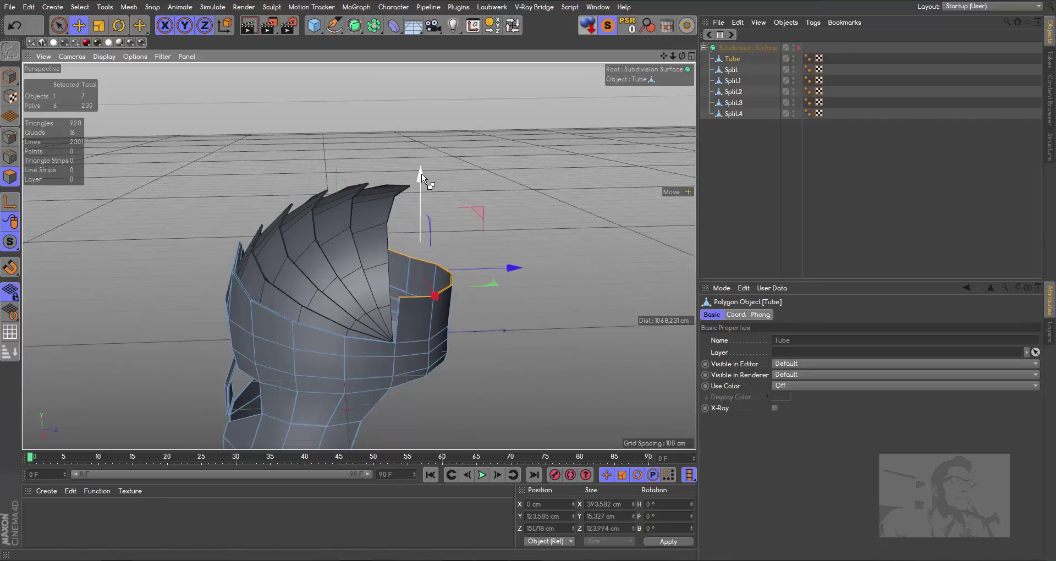
ctrl+drag(420, 176, 424, 129)
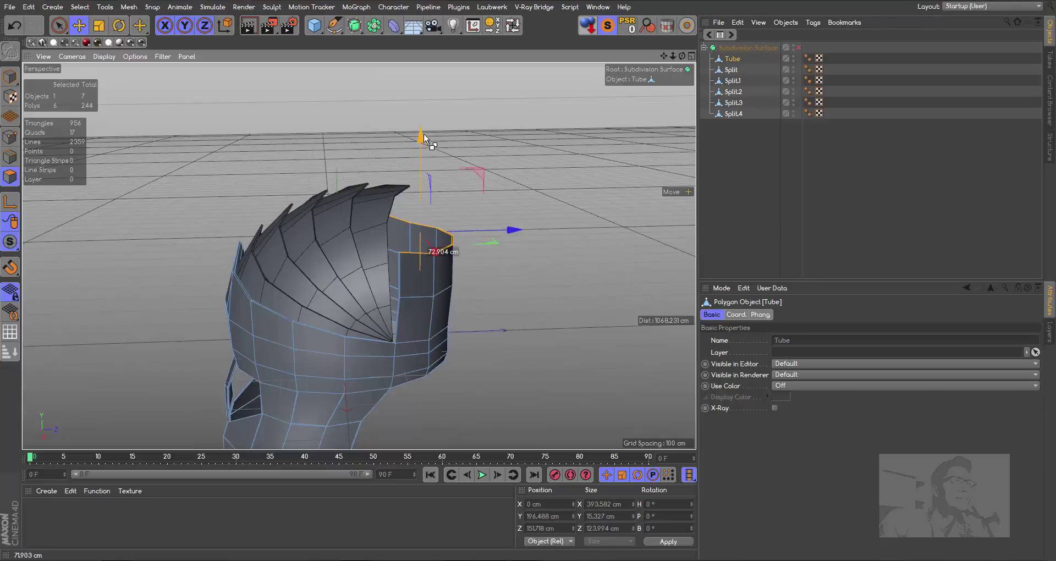
ctrl+drag(424, 132, 427, 129)
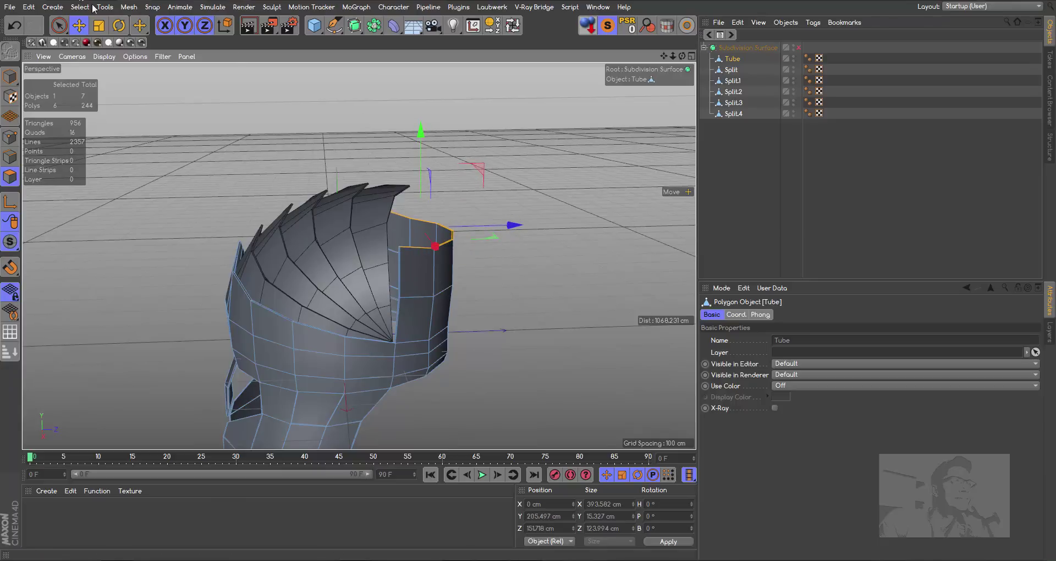
click(119, 25)
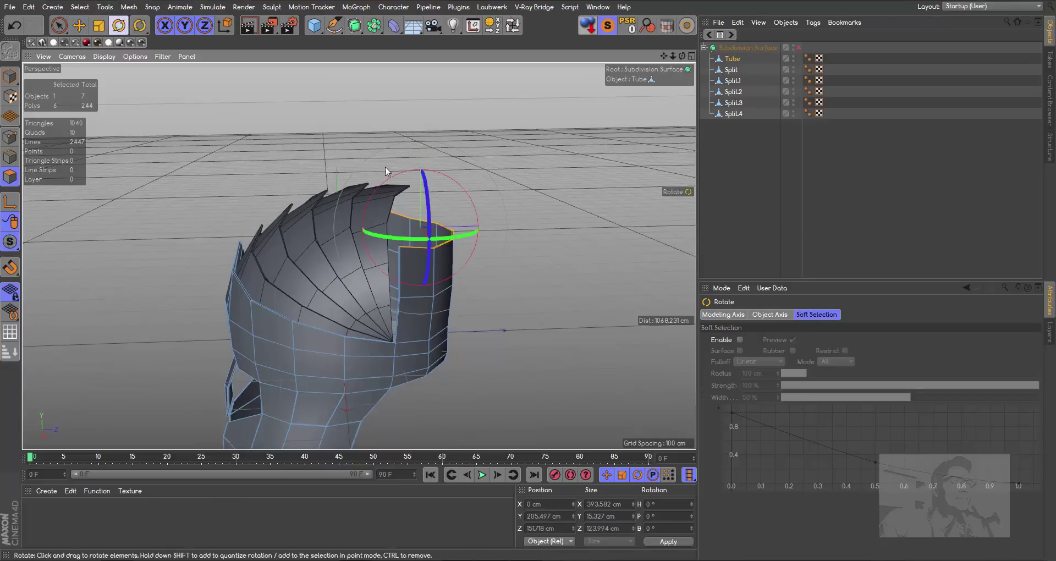
drag(384, 184, 377, 204)
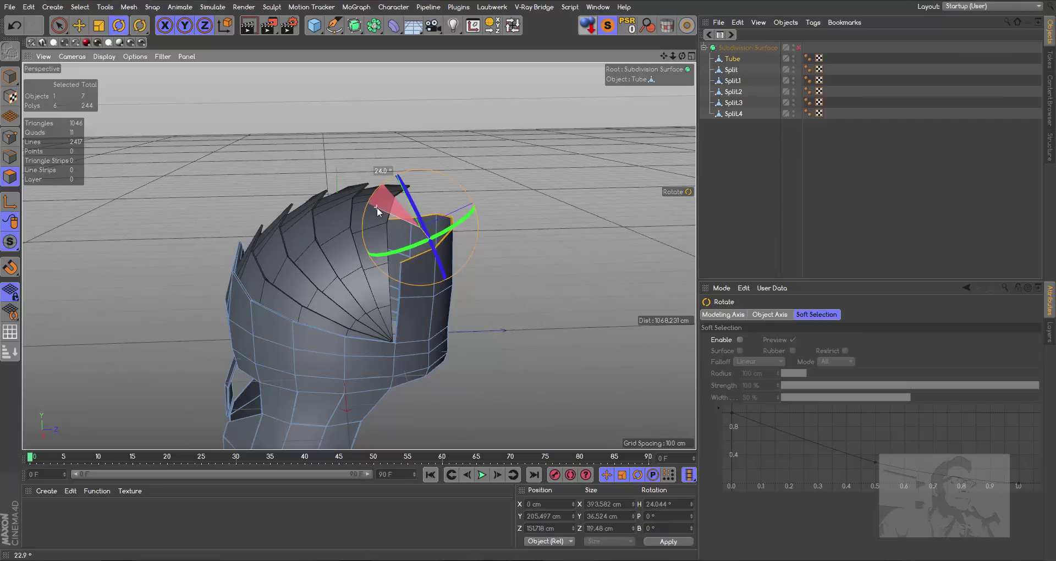
drag(377, 203, 378, 217)
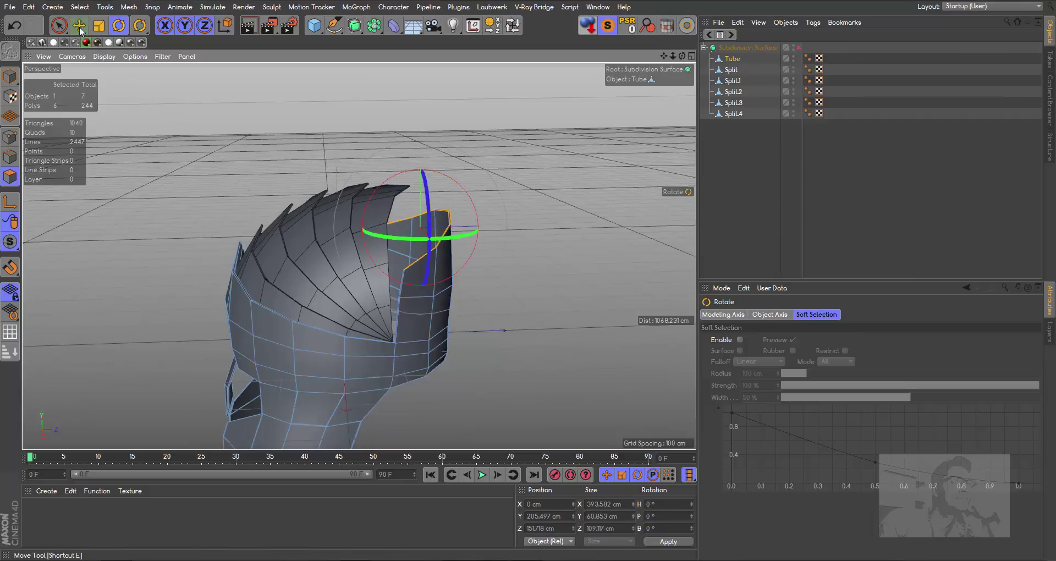
key(e)
drag(513, 225, 500, 222)
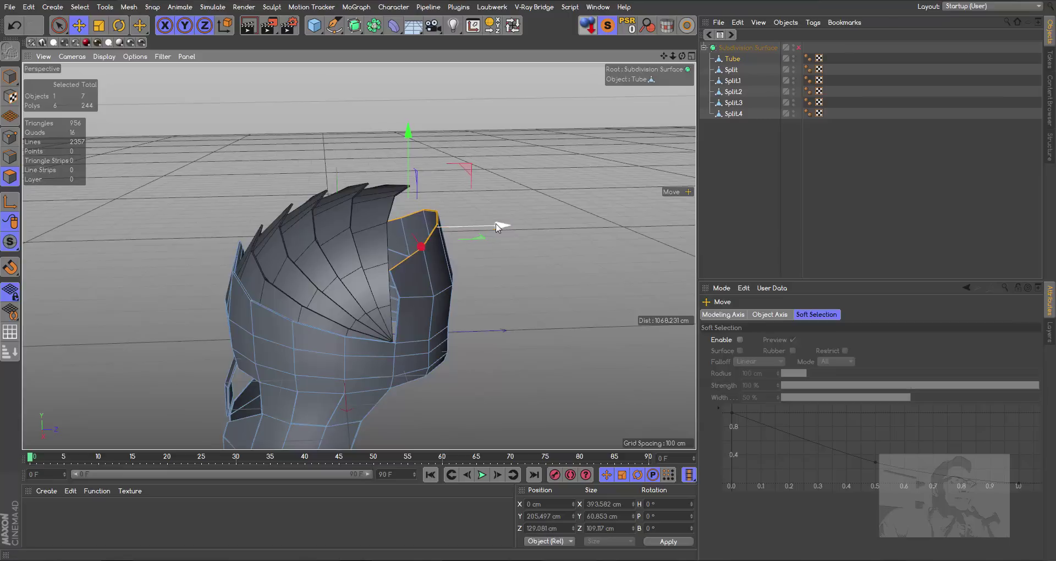
- Extrude another row over the crest, shrink it to about 90% and tilt it about 31°
drag(409, 137, 408, 110)
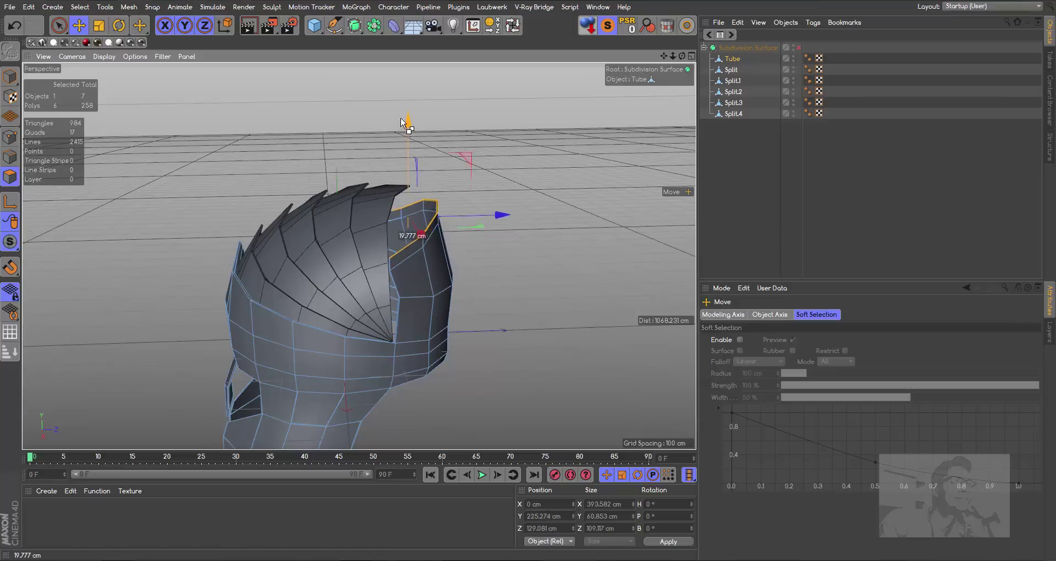
drag(502, 199, 472, 201)
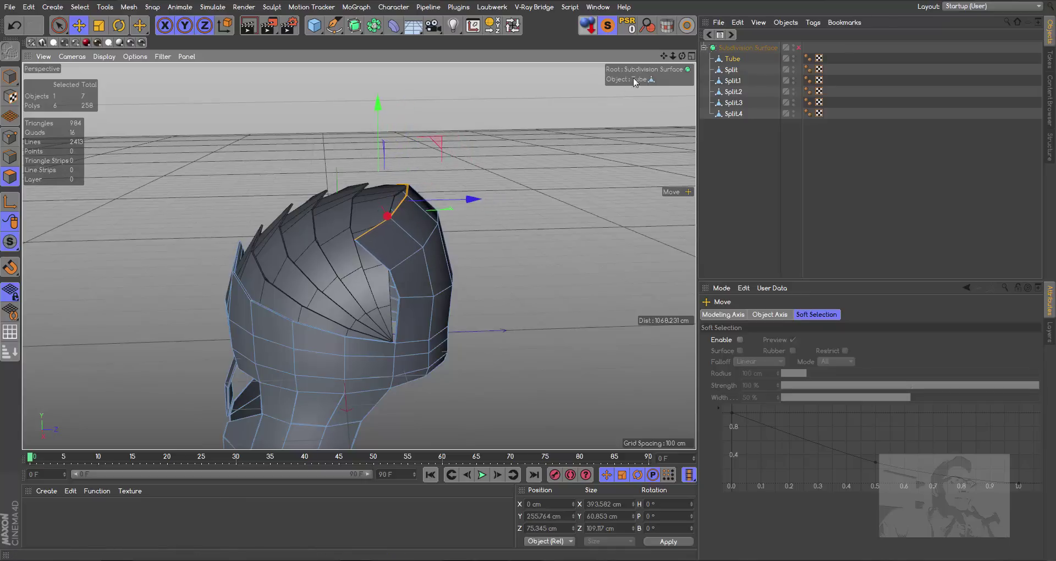
mouse_move(682, 57)
mouse_down()
mouse_move(359, 255)
mouse_move(209, 24)
mouse_up()
click(99, 25)
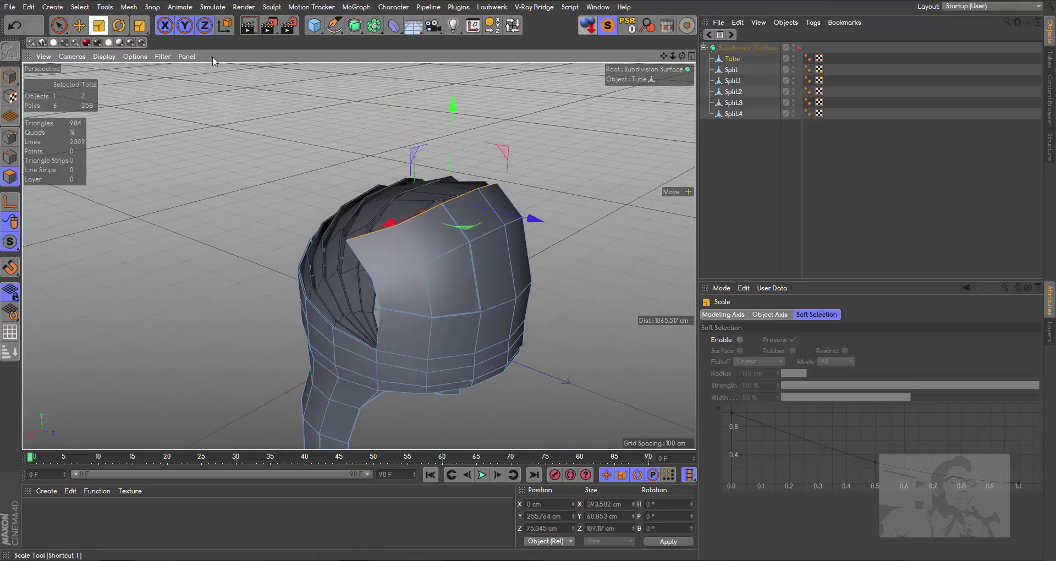
drag(517, 137, 225, 61)
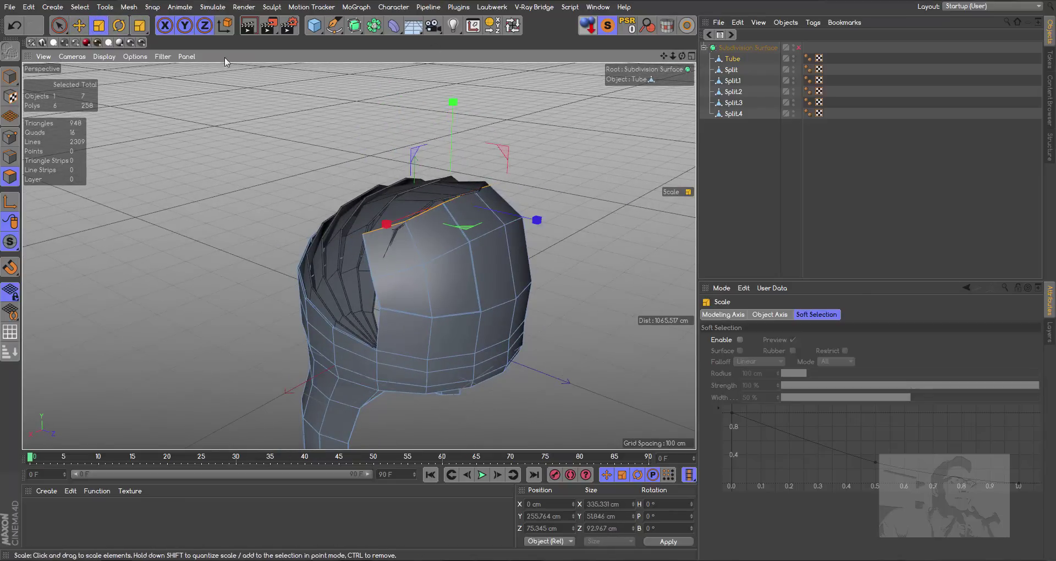
click(118, 25)
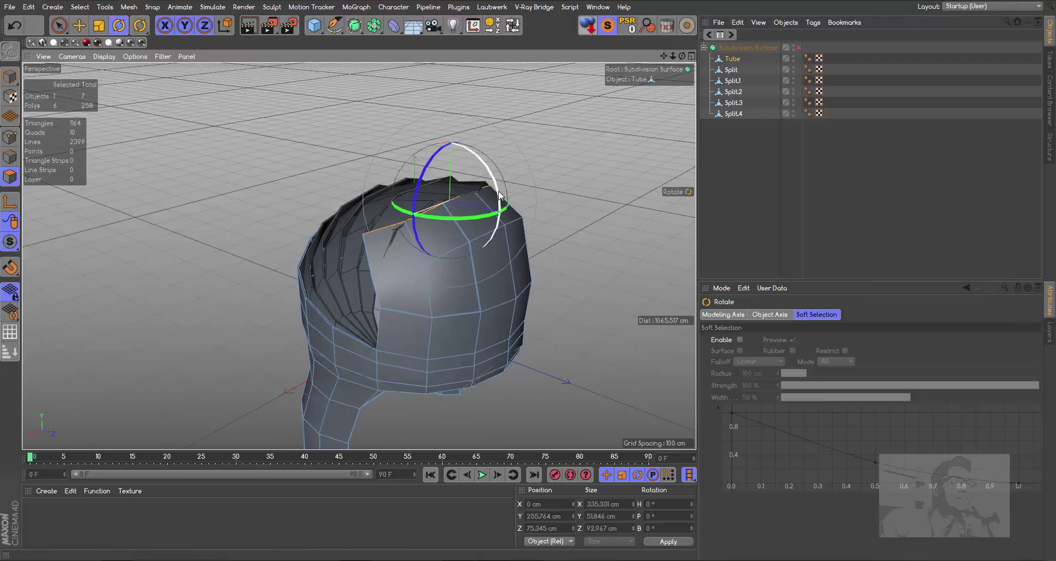
drag(501, 195, 480, 171)
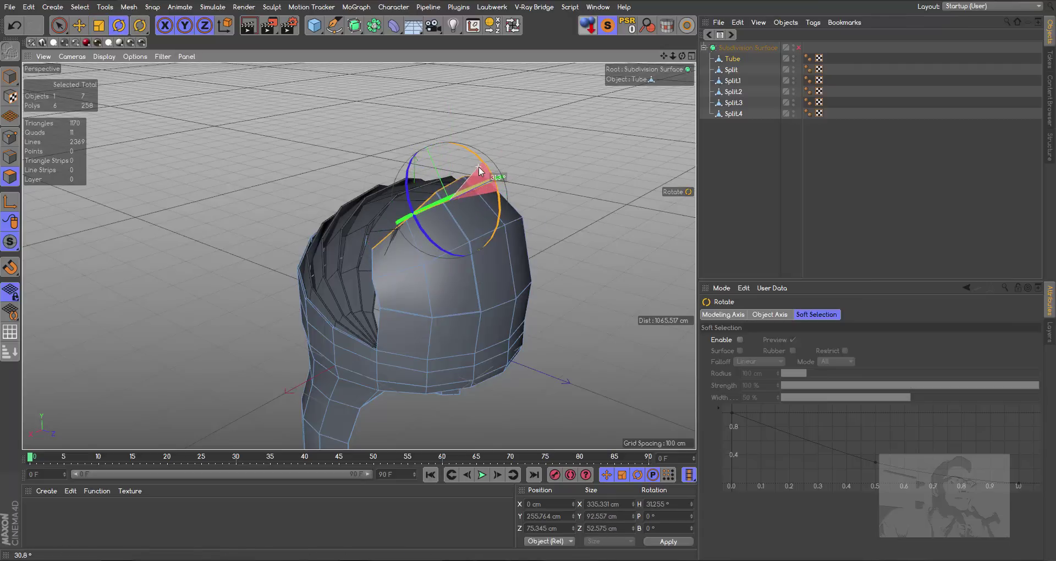
drag(480, 171, 484, 179)
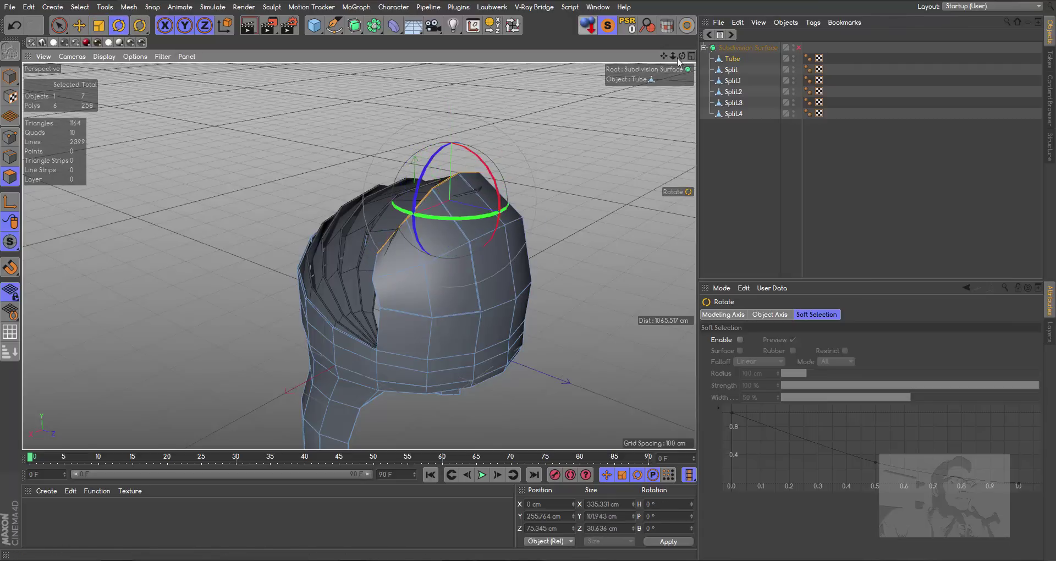
drag(681, 56, 649, 60)
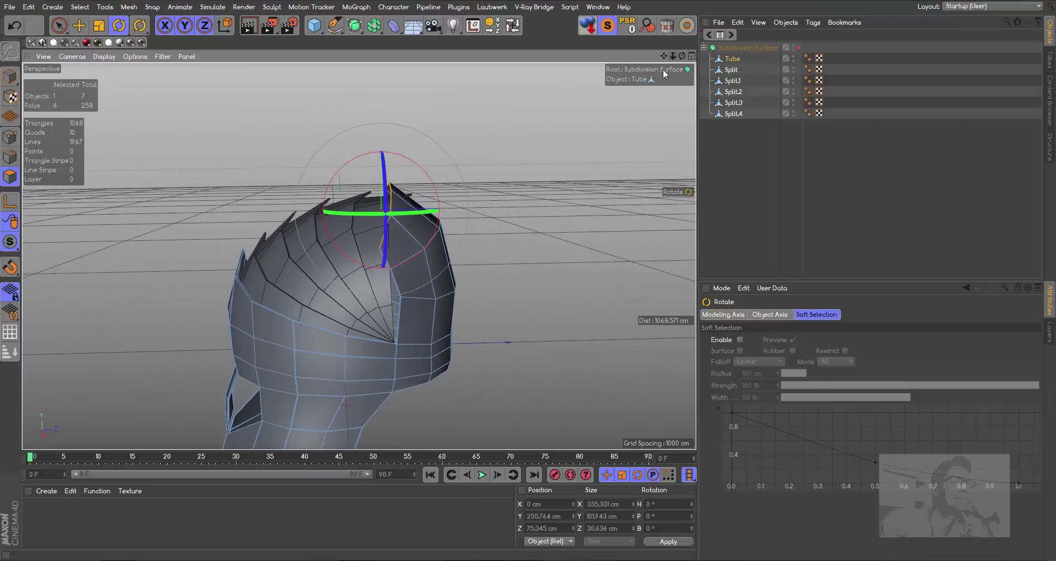
click(79, 25)
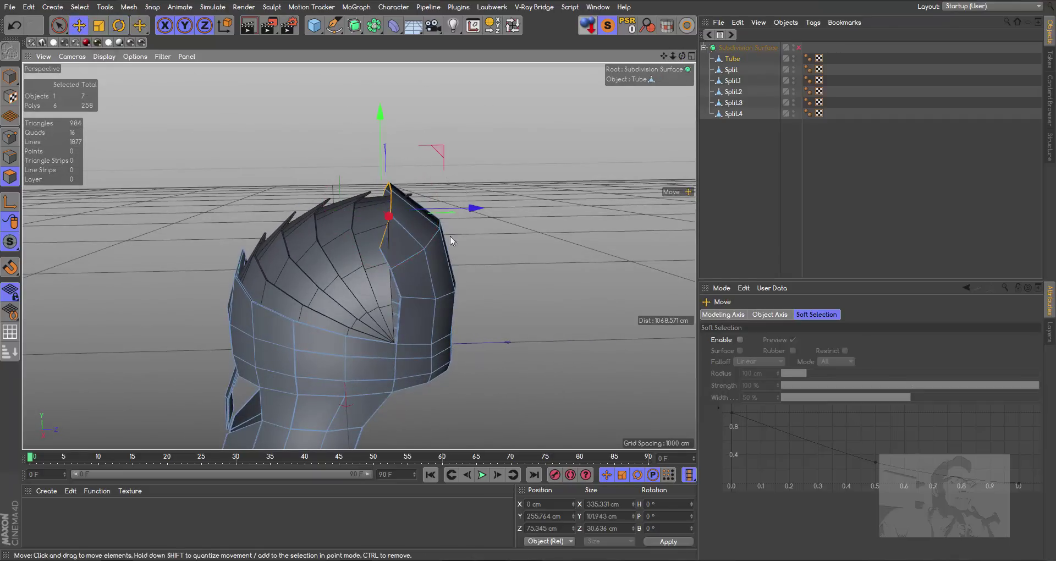
- Lower the front piece's edge loop and nudge the apex edge loop in height
click(10, 157)
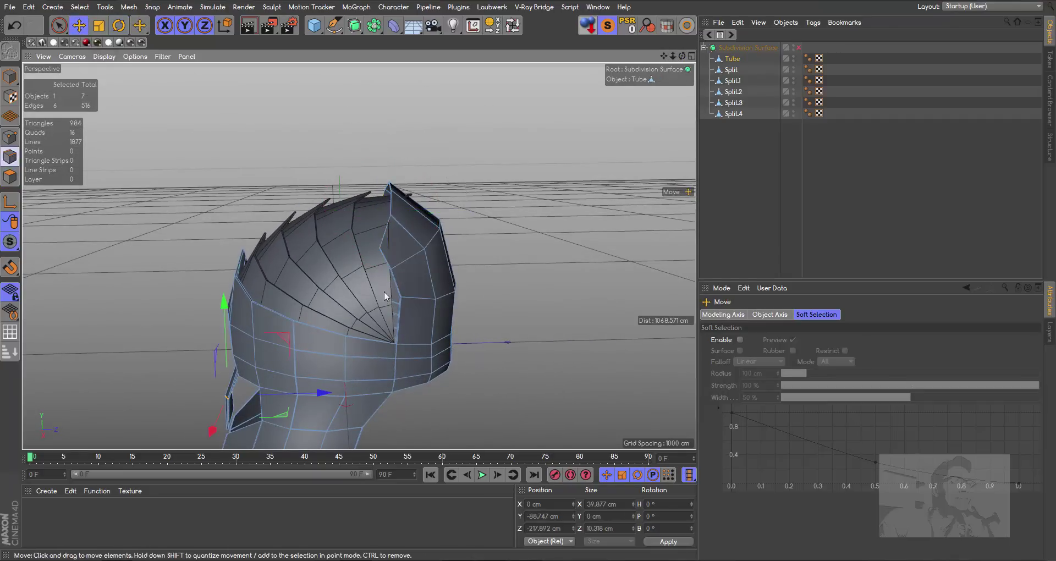
double_click(404, 261)
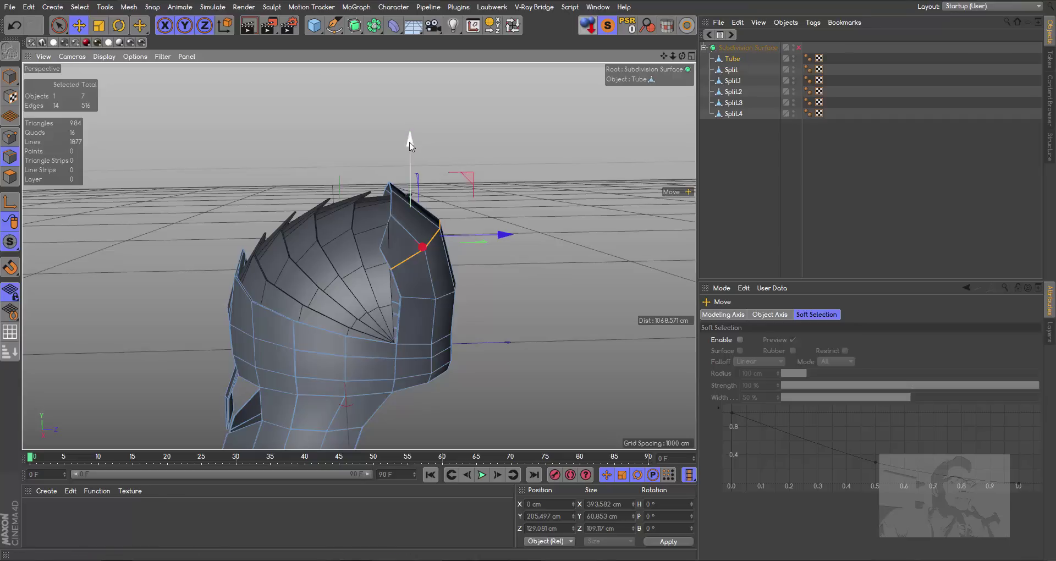
drag(415, 217, 417, 296)
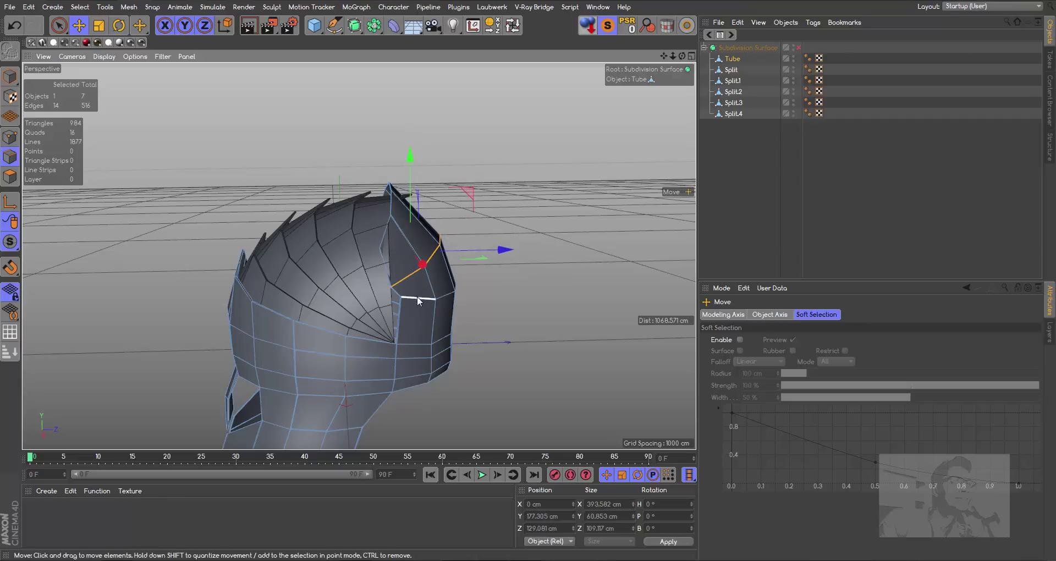
drag(423, 189, 408, 216)
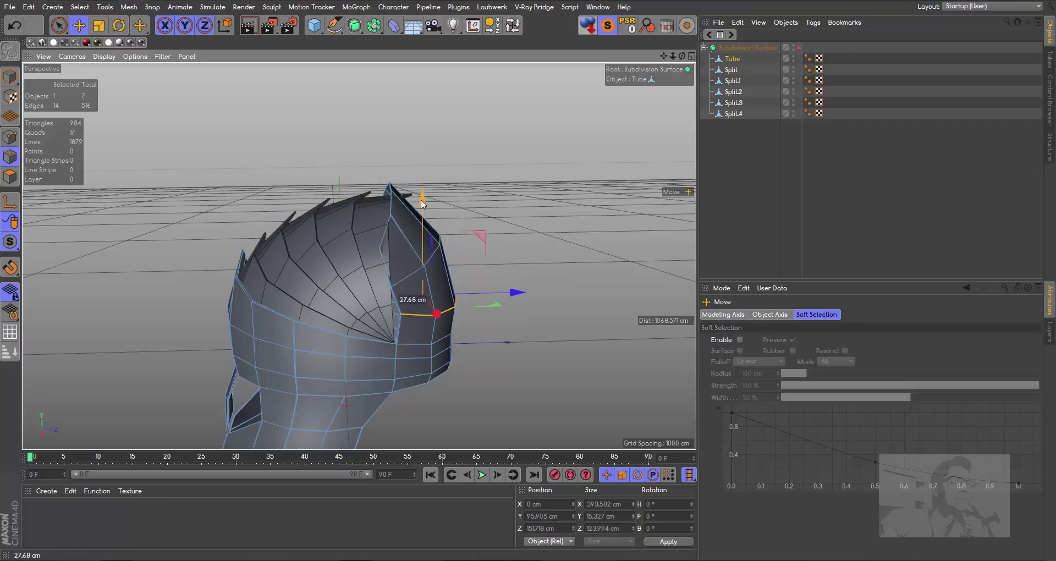
double_click(392, 208)
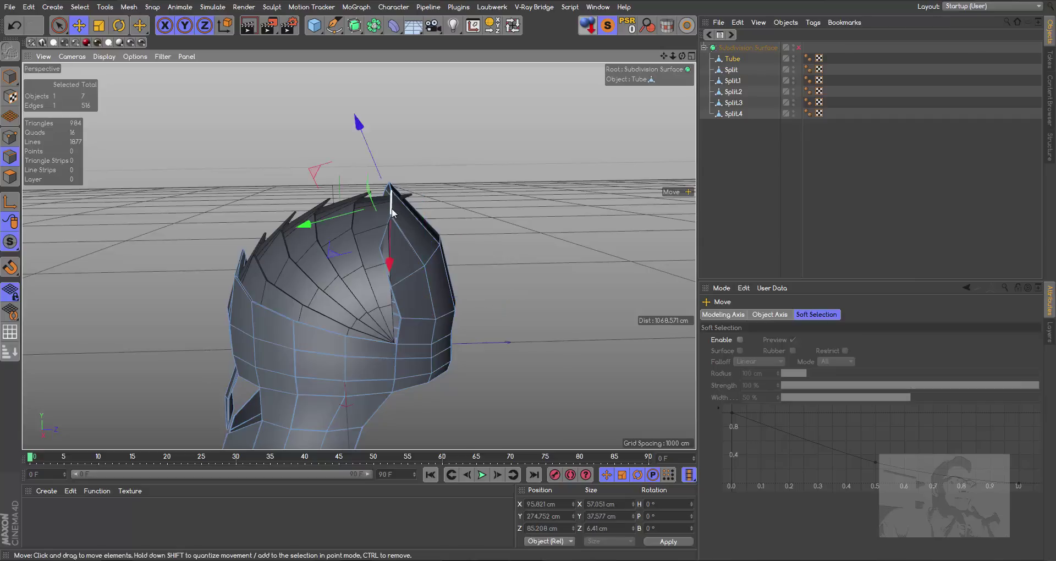
drag(379, 125, 380, 122)
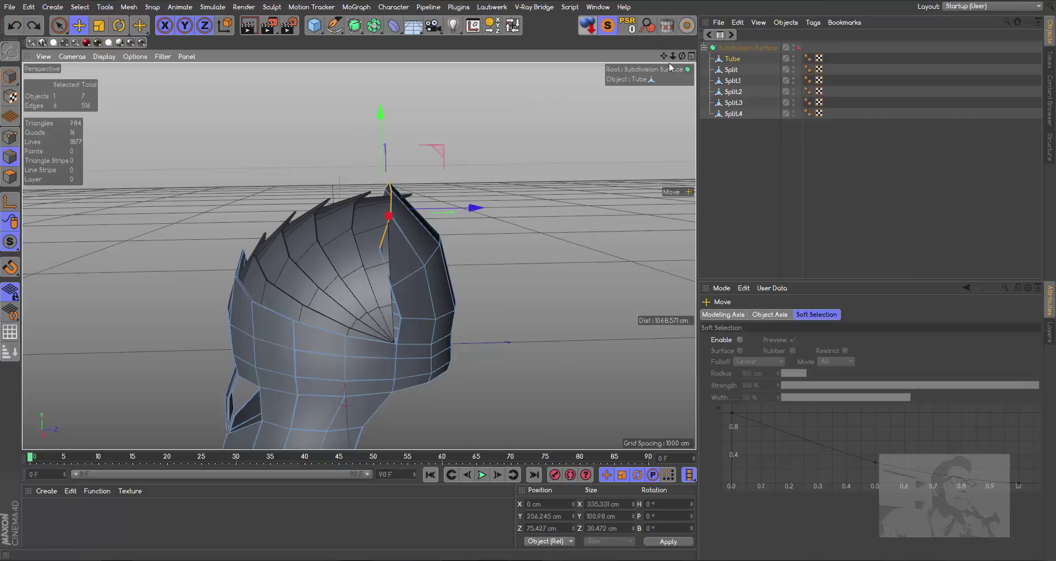
- Select the ridge edge loop with Loop Selection and lower it, leaving the peak at Y 224.622 cm, Z 66.993 cm
drag(686, 61, 359, 256)
drag(669, 57, 464, 220)
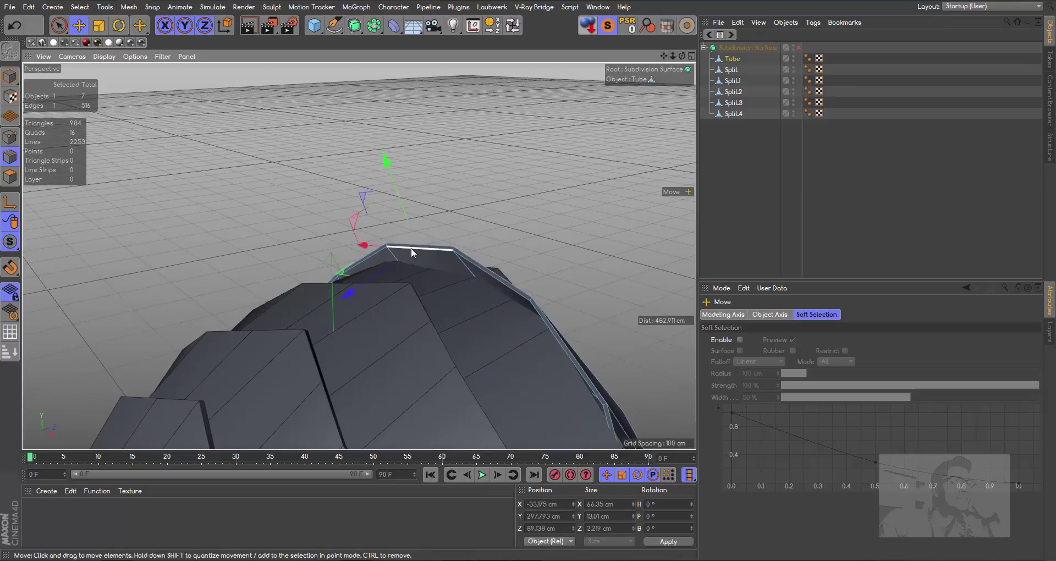
drag(411, 247, 411, 247)
click(512, 25)
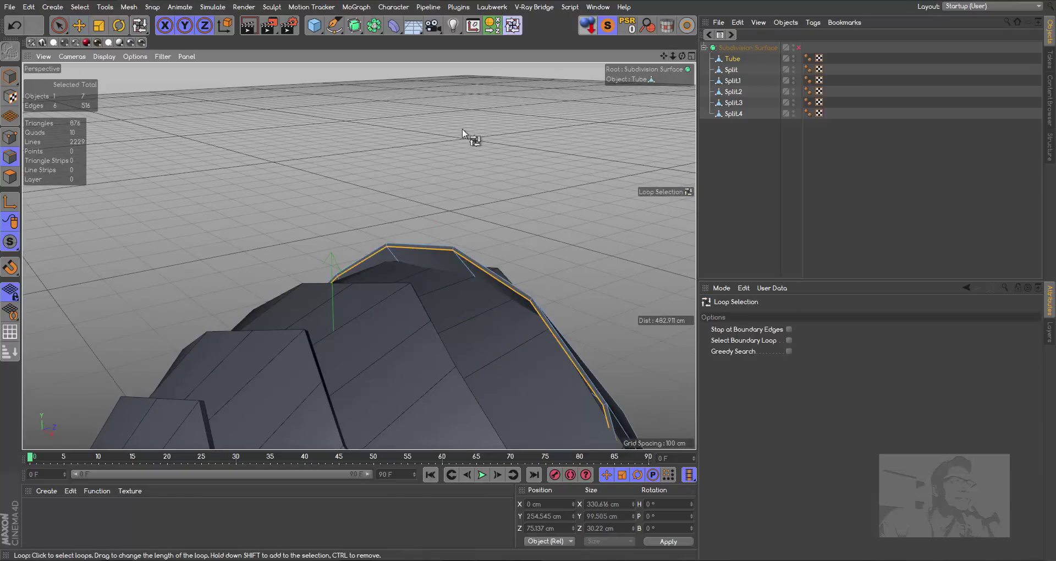
click(407, 246)
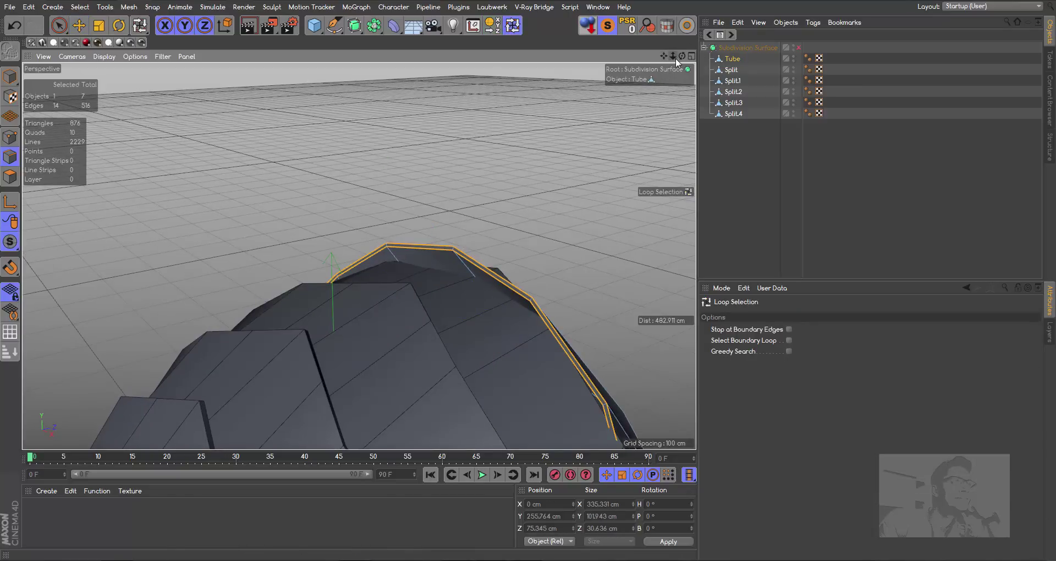
drag(675, 58, 668, 52)
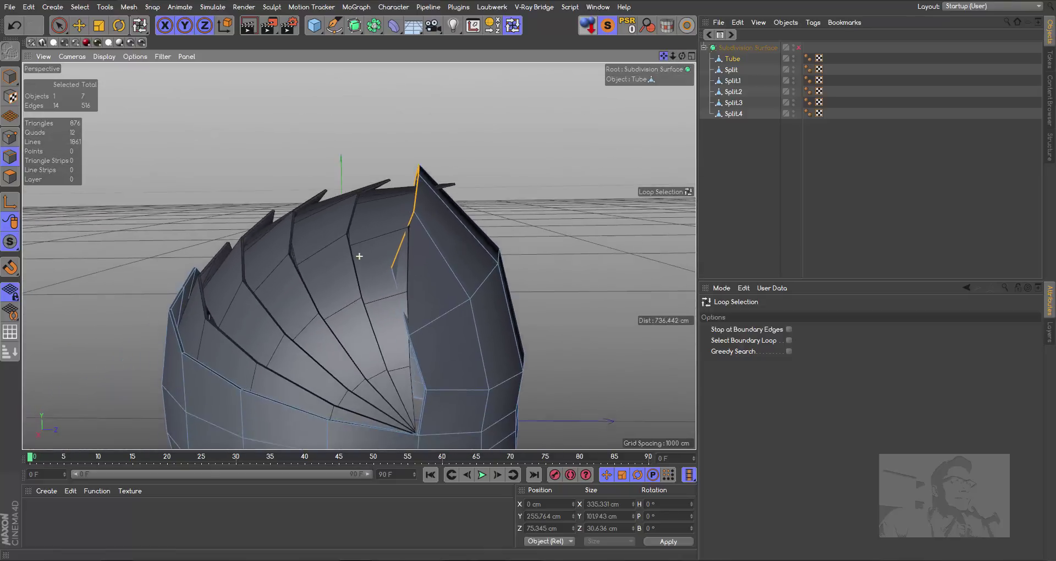
key(e)
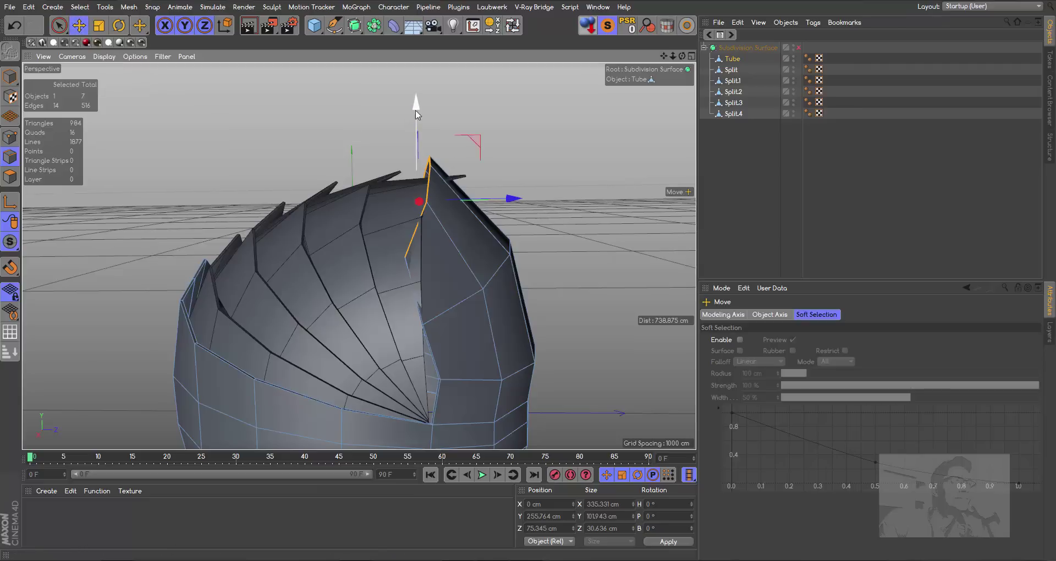
drag(416, 110, 501, 230)
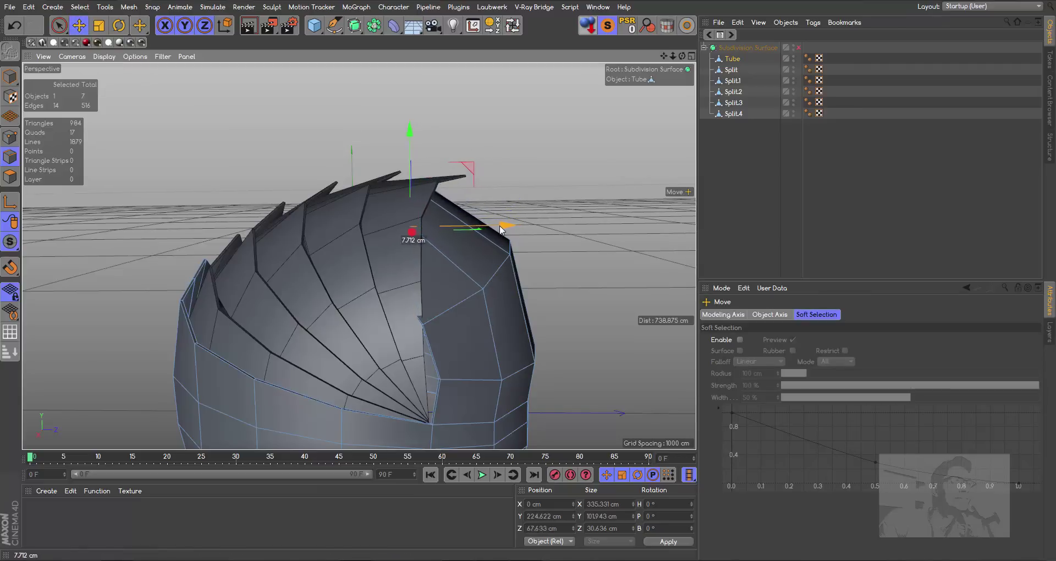
alt+drag(411, 232, 359, 255)
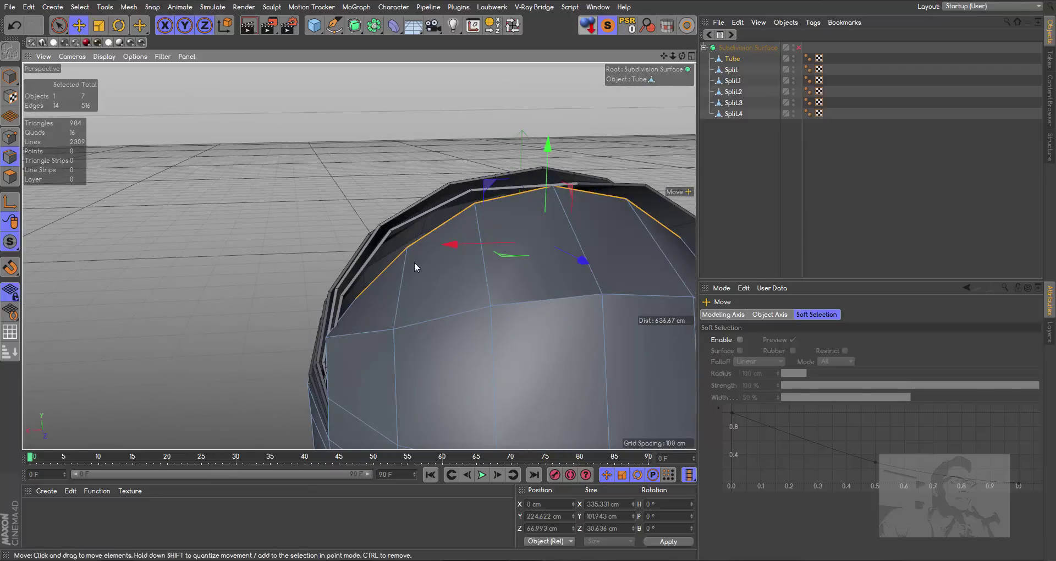
- Shrink the edge loop below the top rim slightly and enlarge the top rim loop
double_click(374, 331)
click(99, 25)
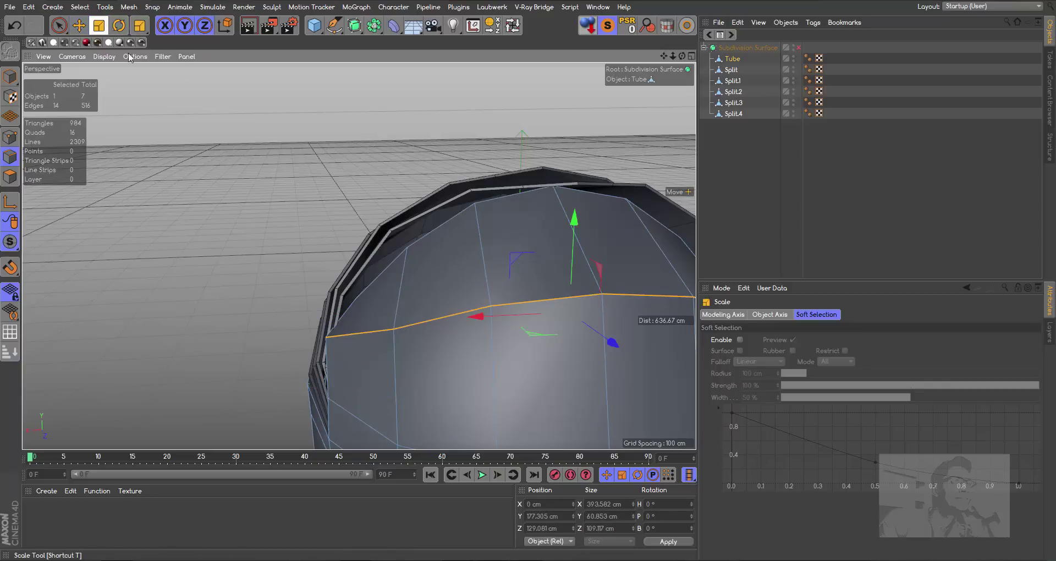
drag(473, 314, 478, 317)
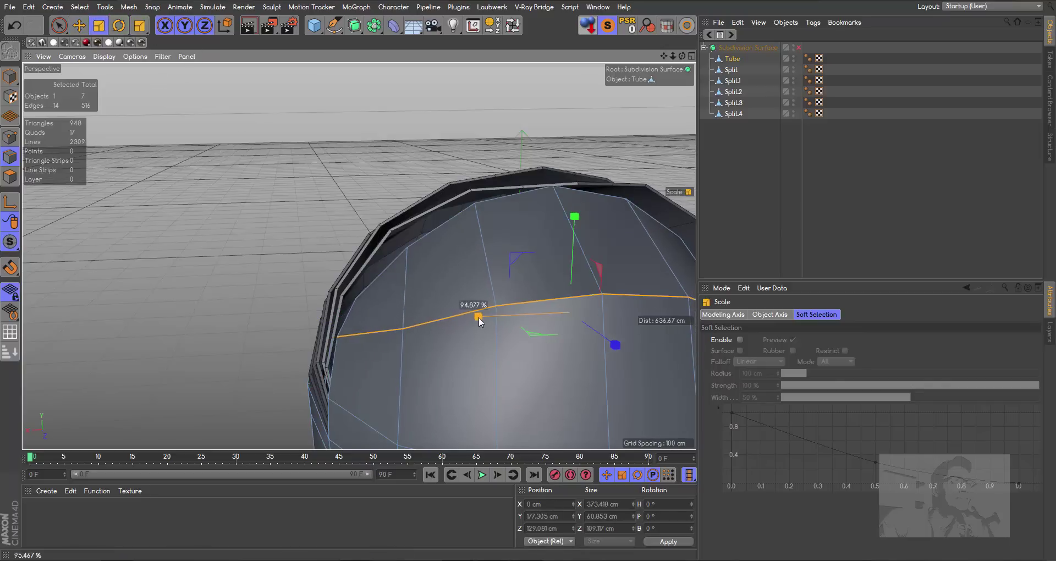
double_click(394, 267)
drag(414, 272, 442, 247)
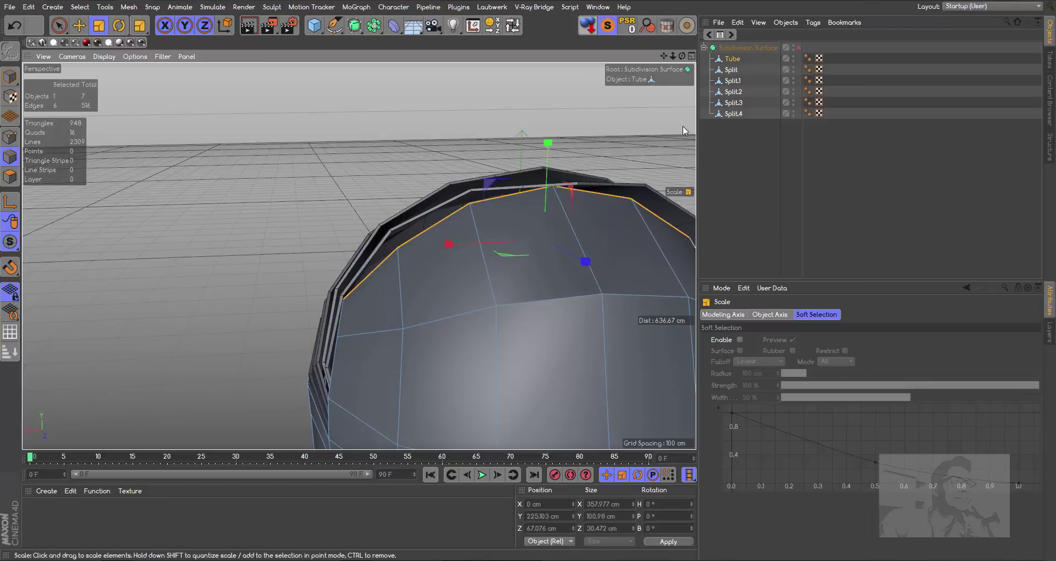
- Push two horizontal edge loops on the front piece slightly forward along Z
drag(682, 56, 359, 256)
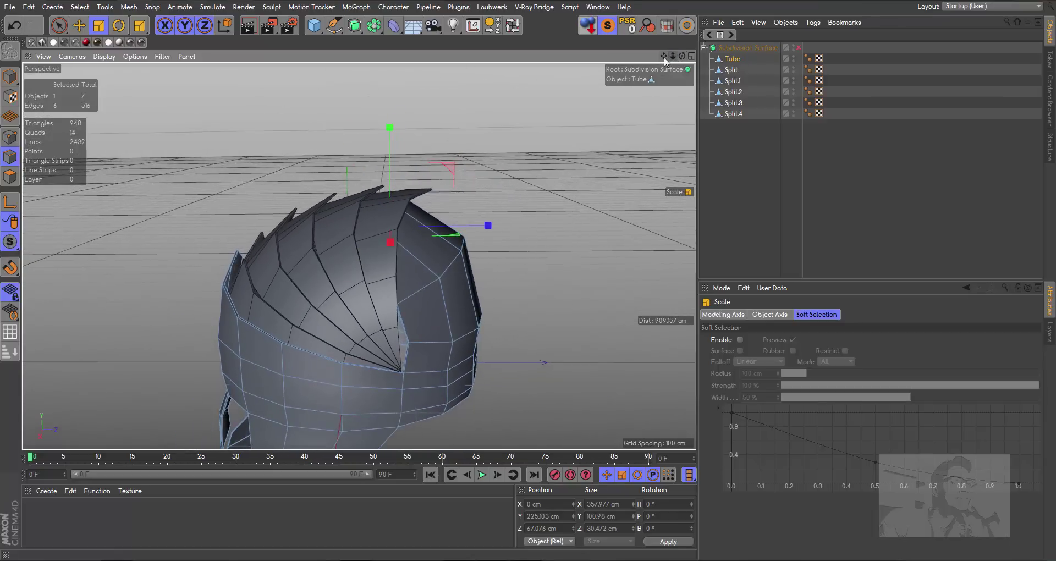
drag(673, 56, 476, 263)
double_click(469, 257)
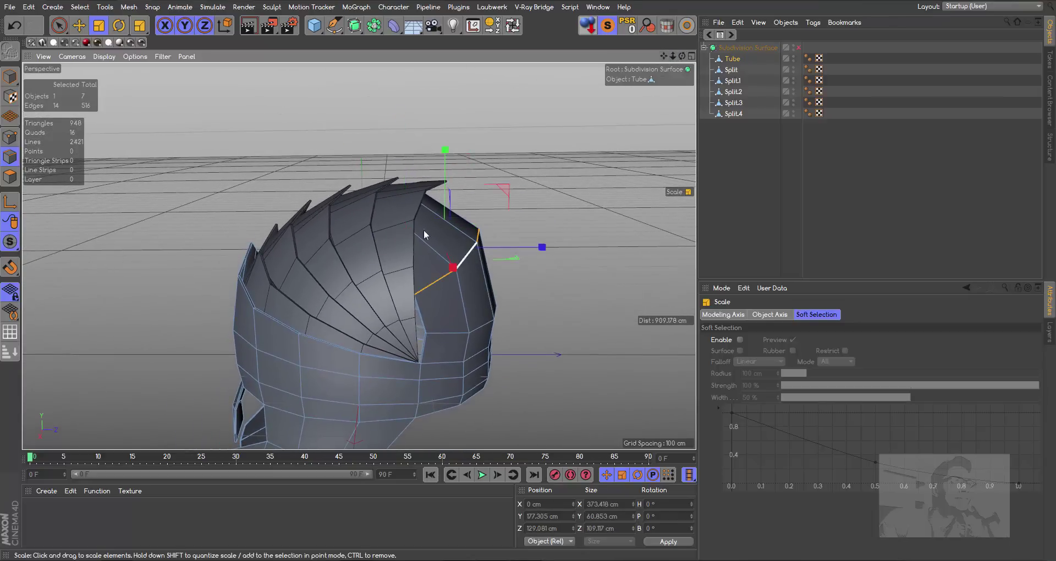
key(e)
drag(538, 250, 543, 251)
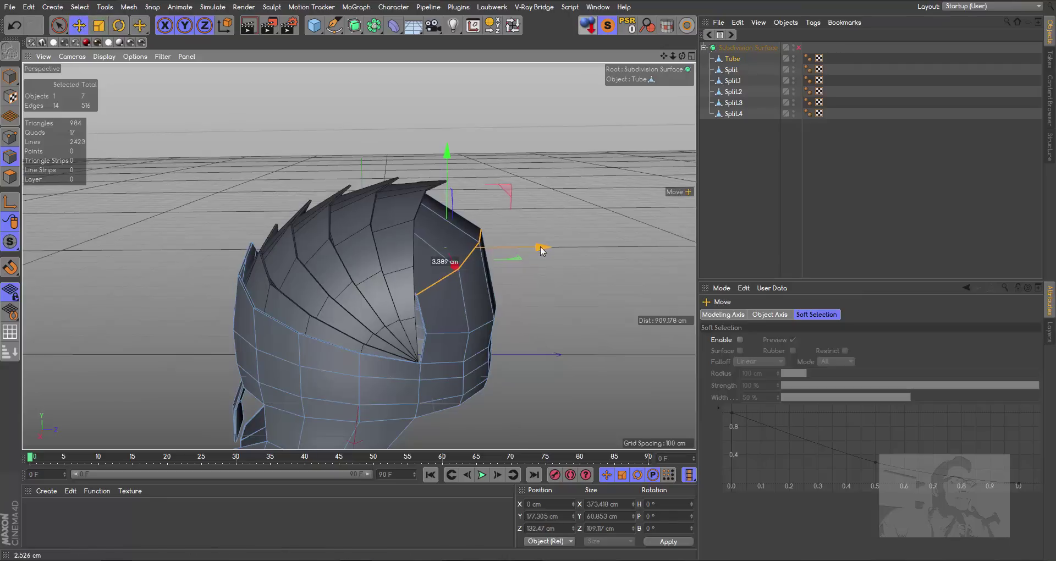
double_click(482, 327)
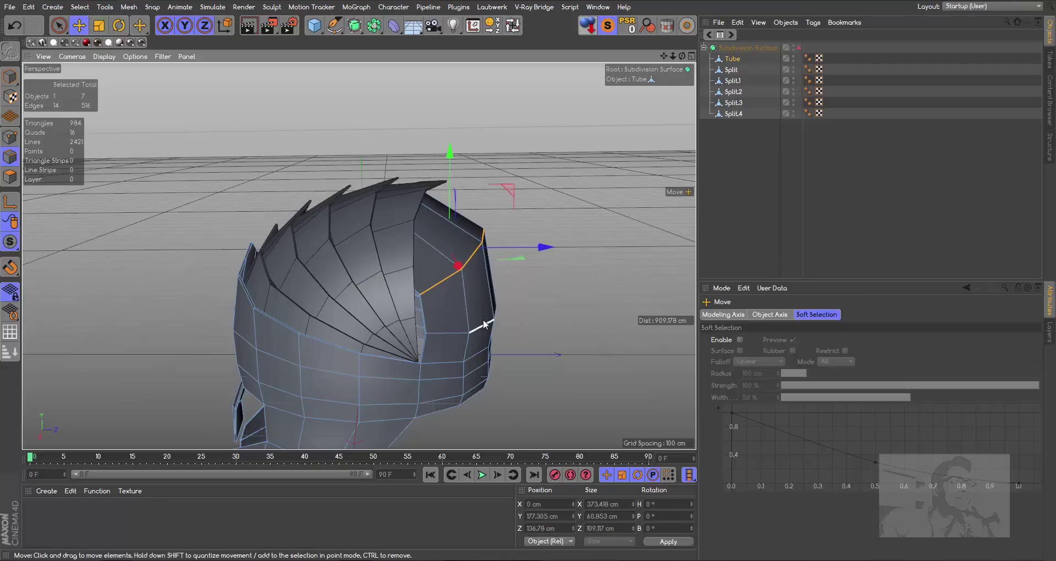
drag(552, 301, 556, 301)
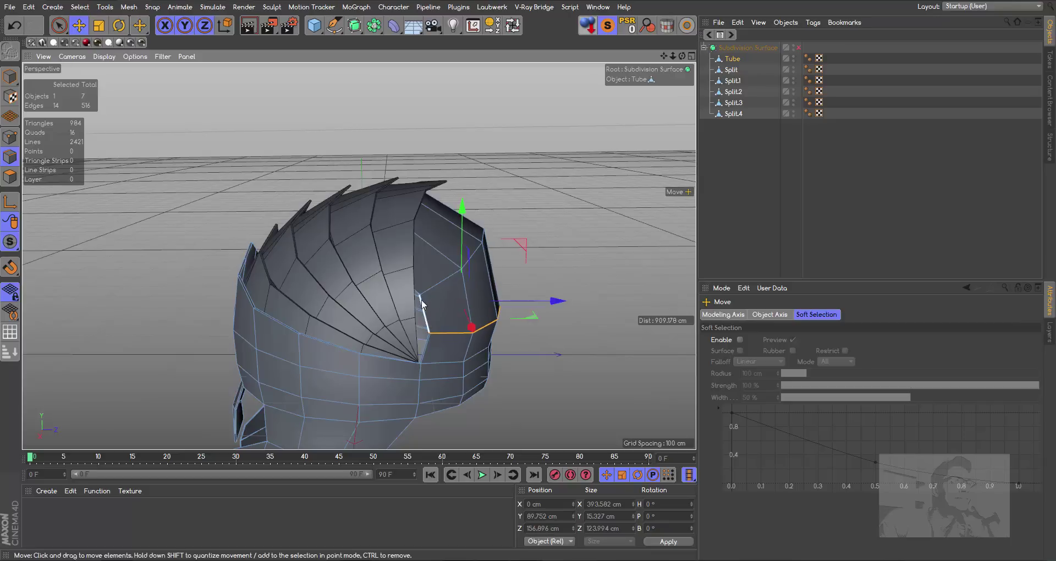
- Preview the helmet with subdivision on, then return to the low-poly cage in a front view
mouse_move(682, 55)
mouse_down()
mouse_move(649, 77)
mouse_move(668, 33)
mouse_move(660, 66)
mouse_up()
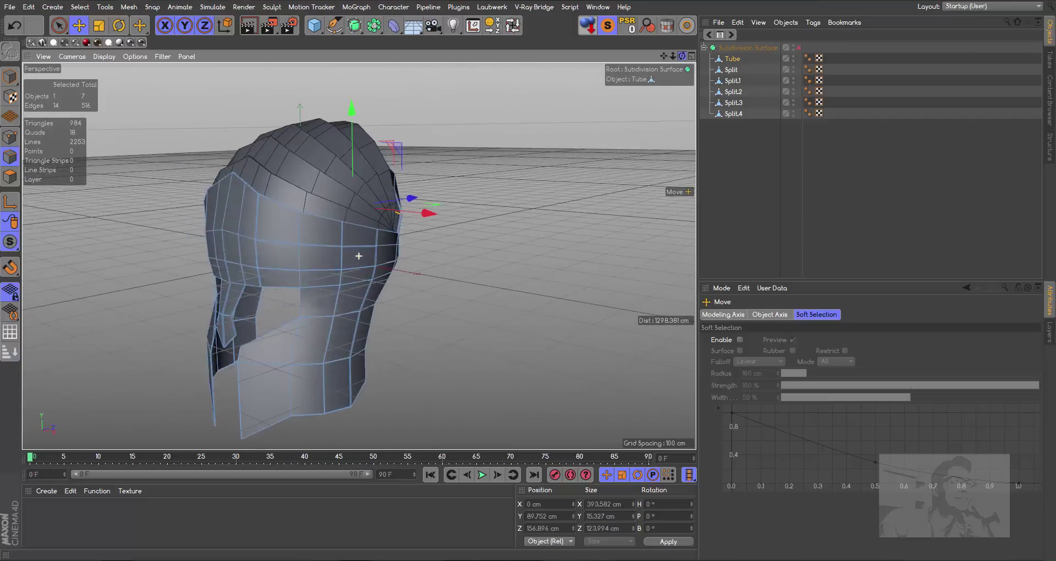
drag(358, 256, 773, 62)
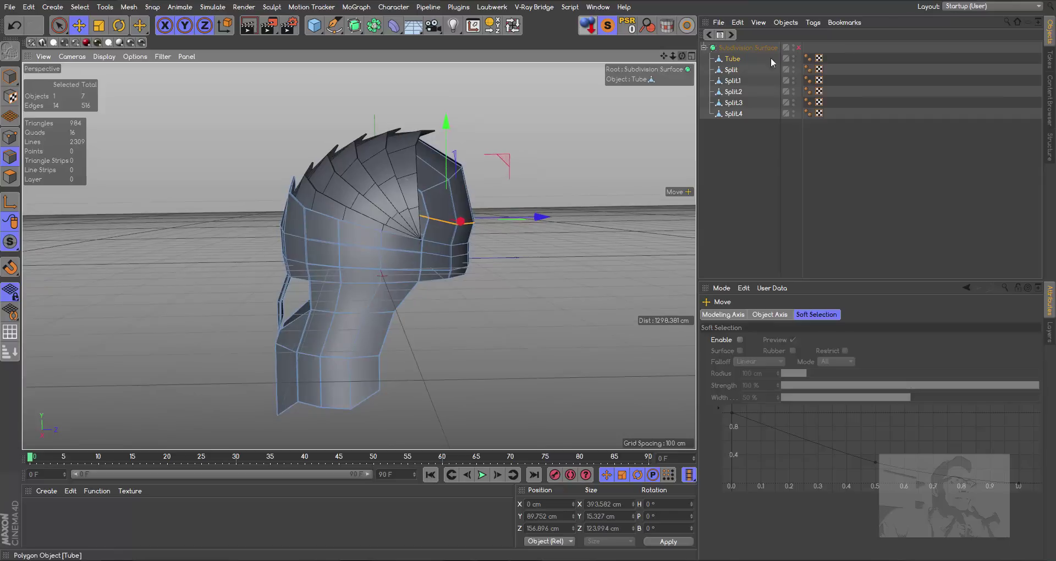
click(798, 48)
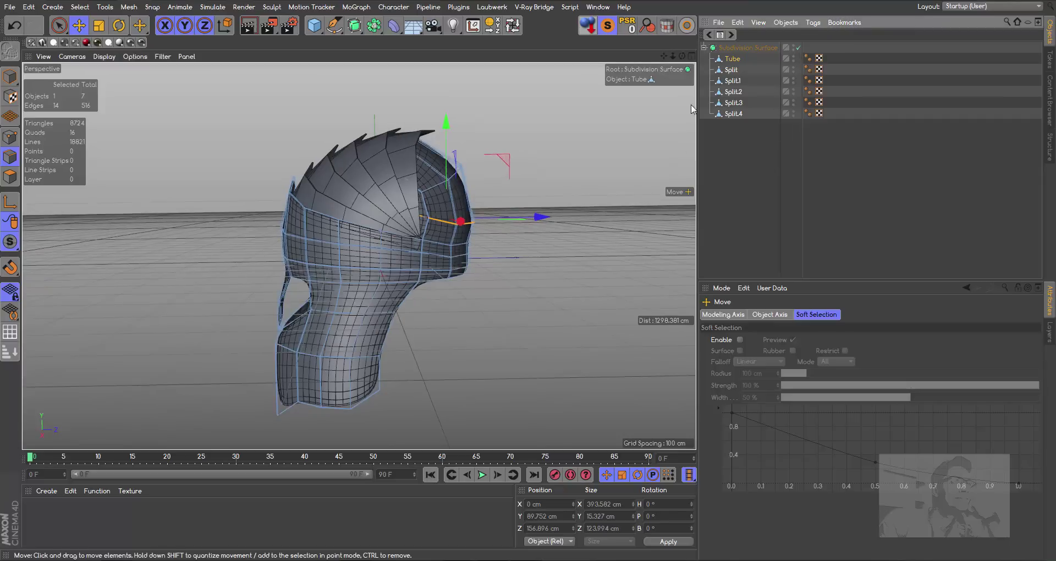
mouse_move(682, 56)
mouse_down()
mouse_move(668, 60)
mouse_move(748, 57)
mouse_up()
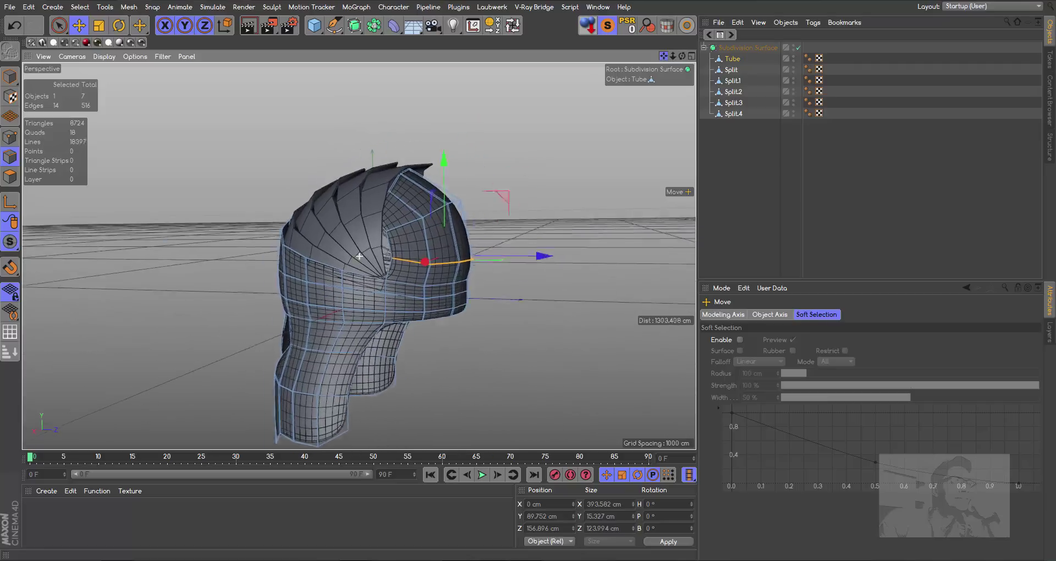
click(798, 48)
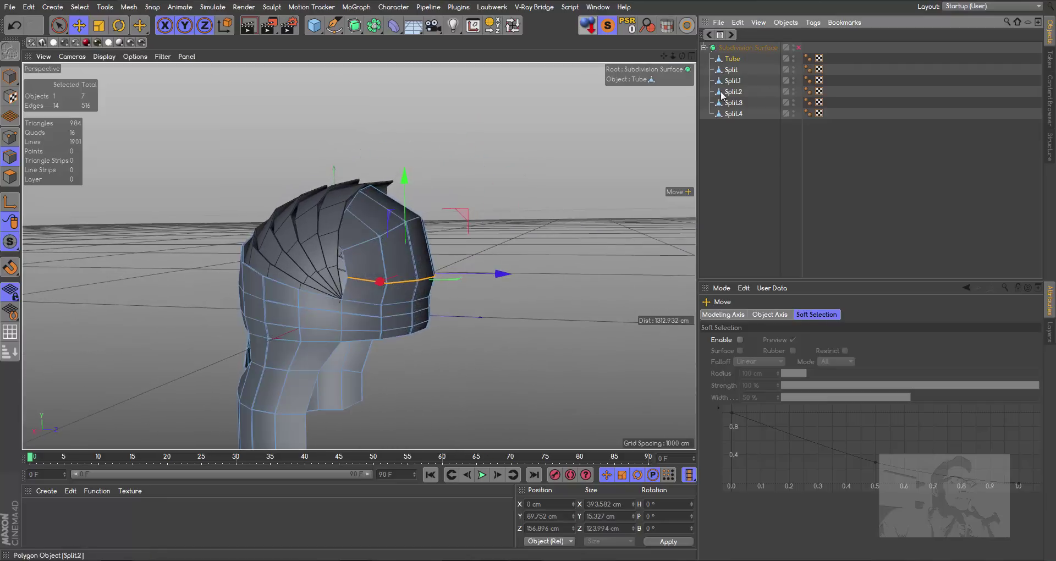
drag(682, 56, 677, 69)
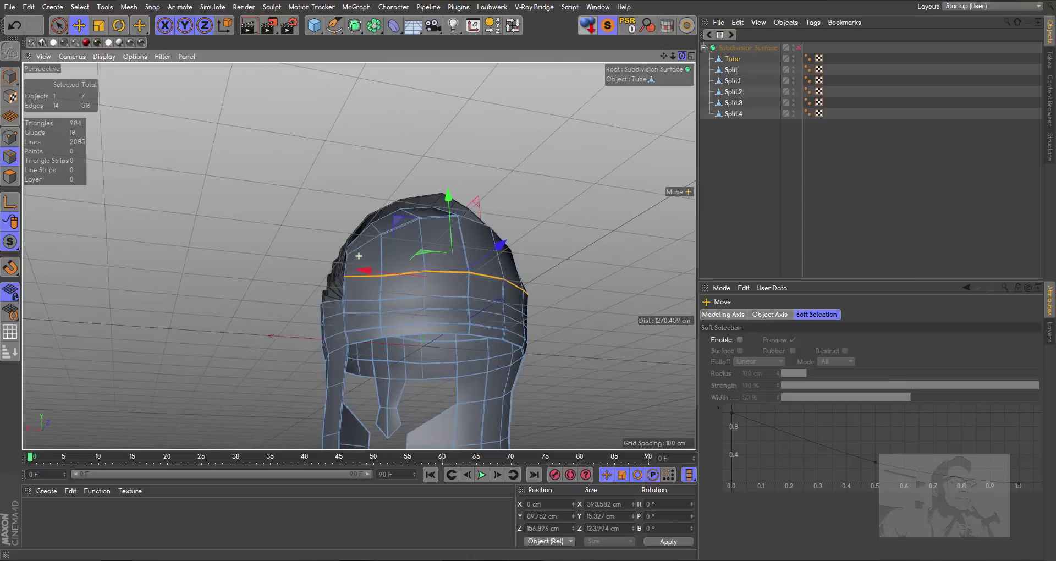
- Select two neighbouring edges on the rim of the face opening
drag(664, 57, 354, 206)
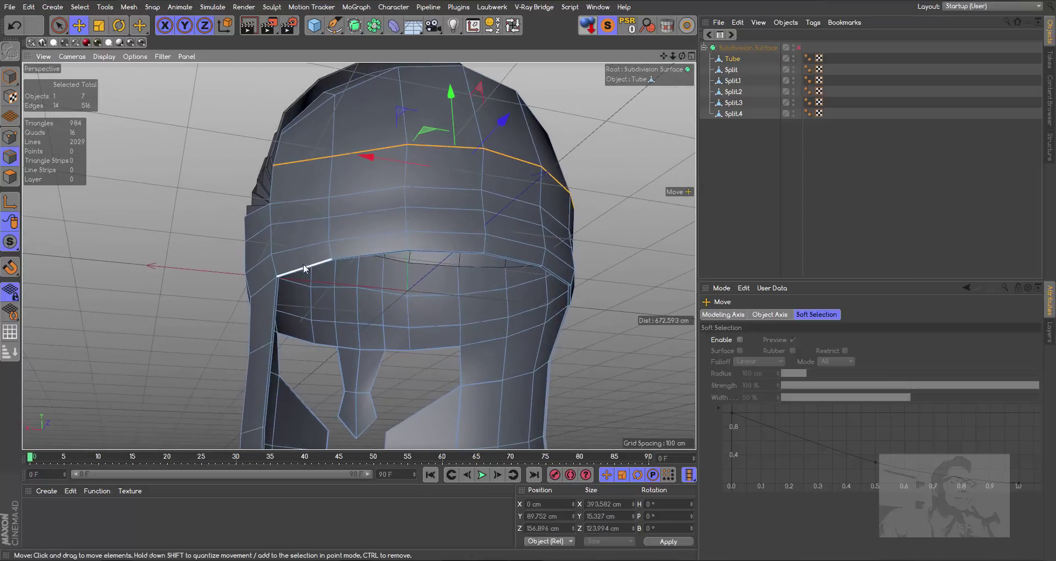
click(304, 267)
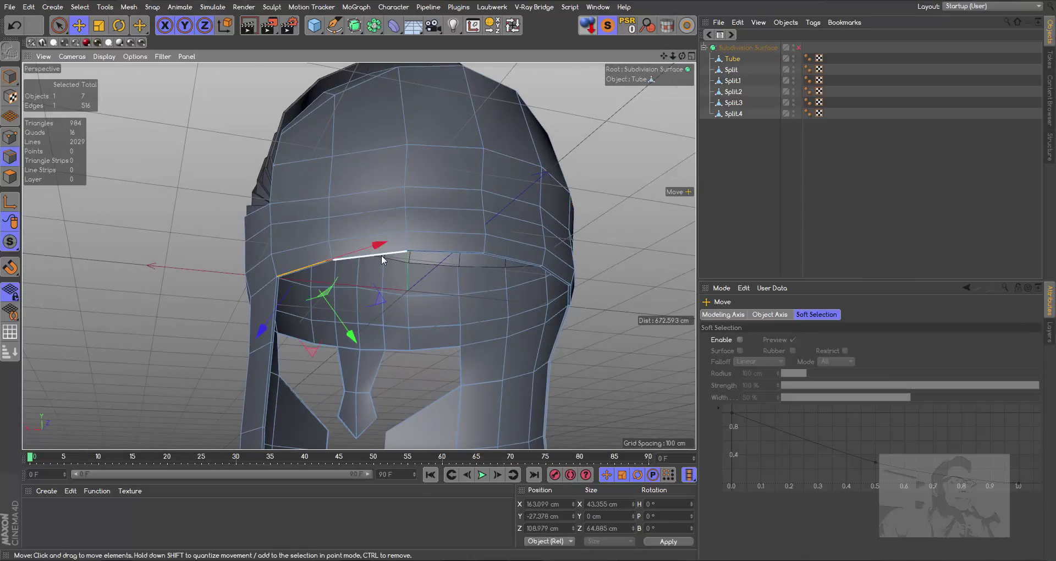
shift+click(381, 255)
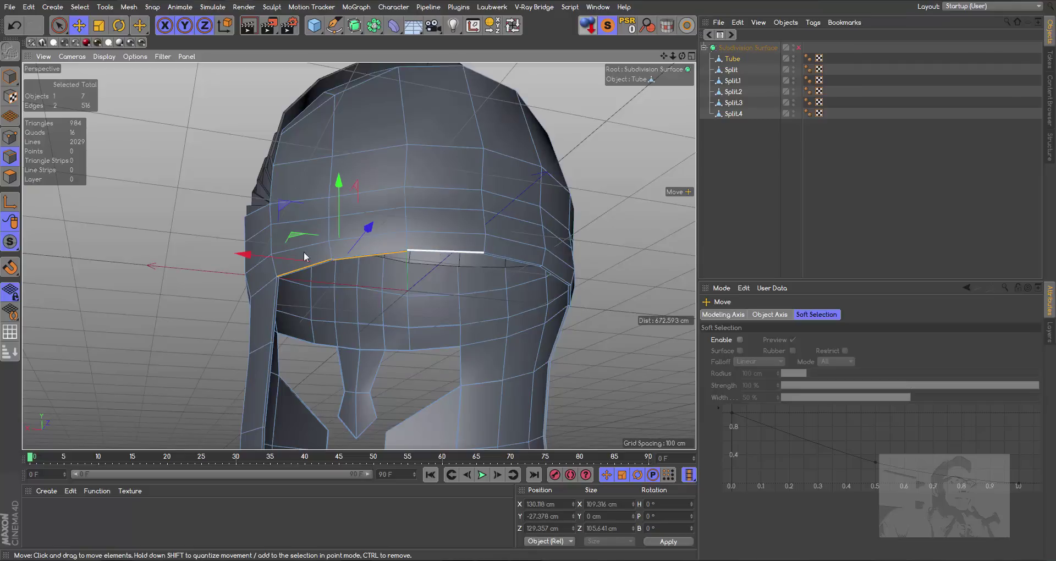
- In Polygon mode, select the six brow polygons above the face opening
click(9, 176)
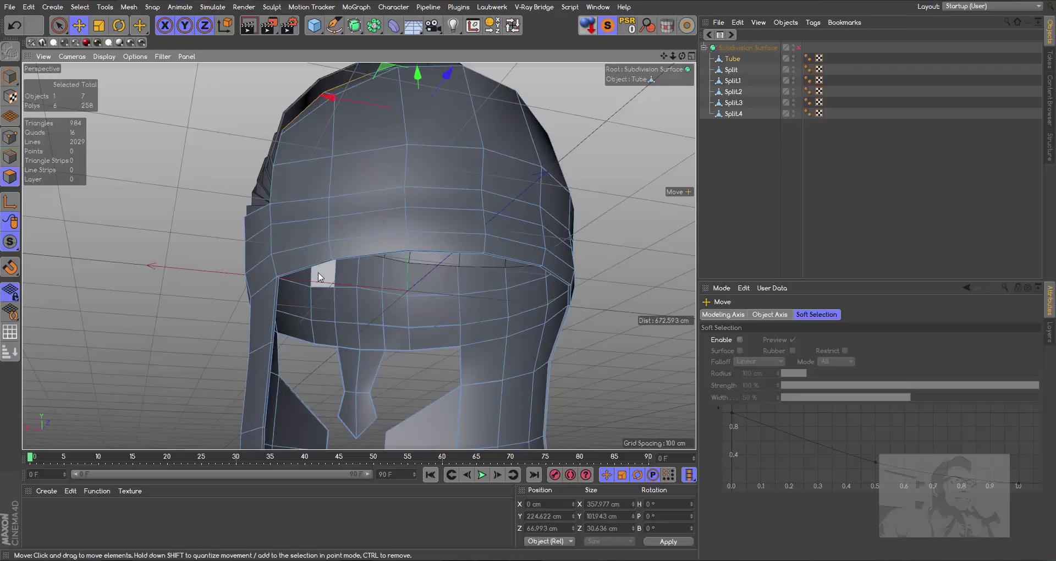
click(308, 266)
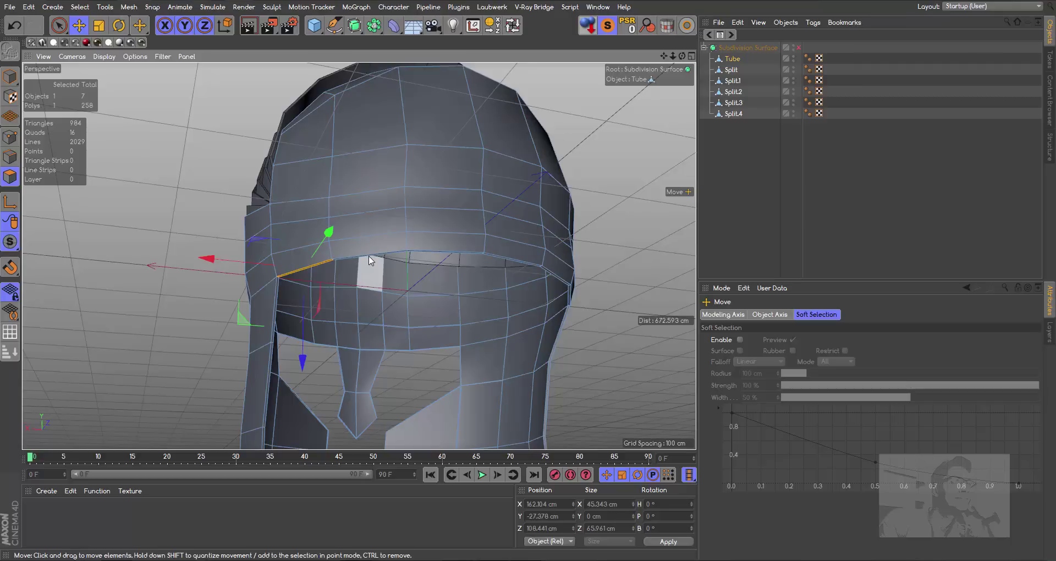
shift+click(385, 258)
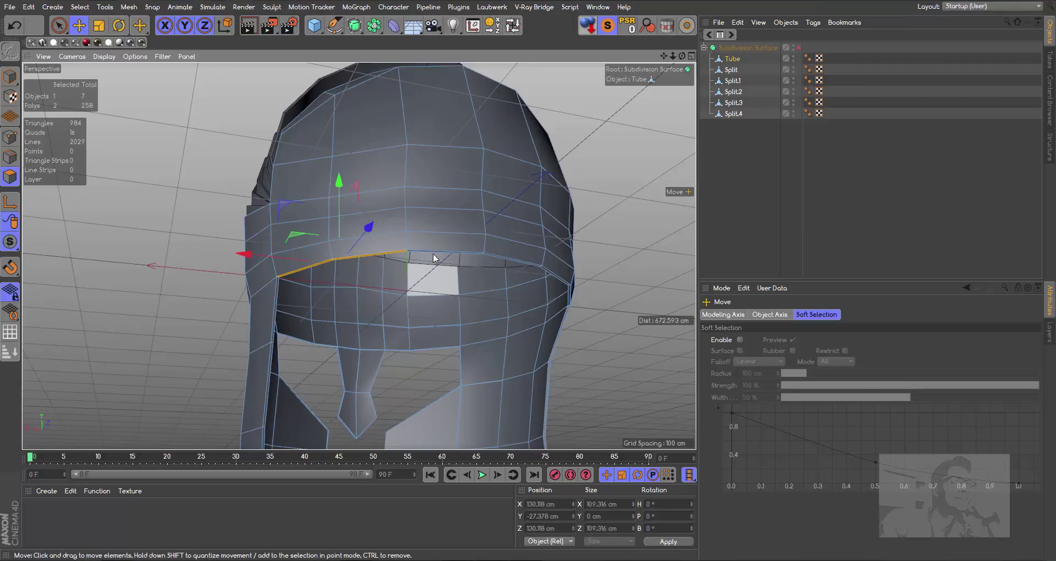
shift+click(440, 259)
shift+click(507, 259)
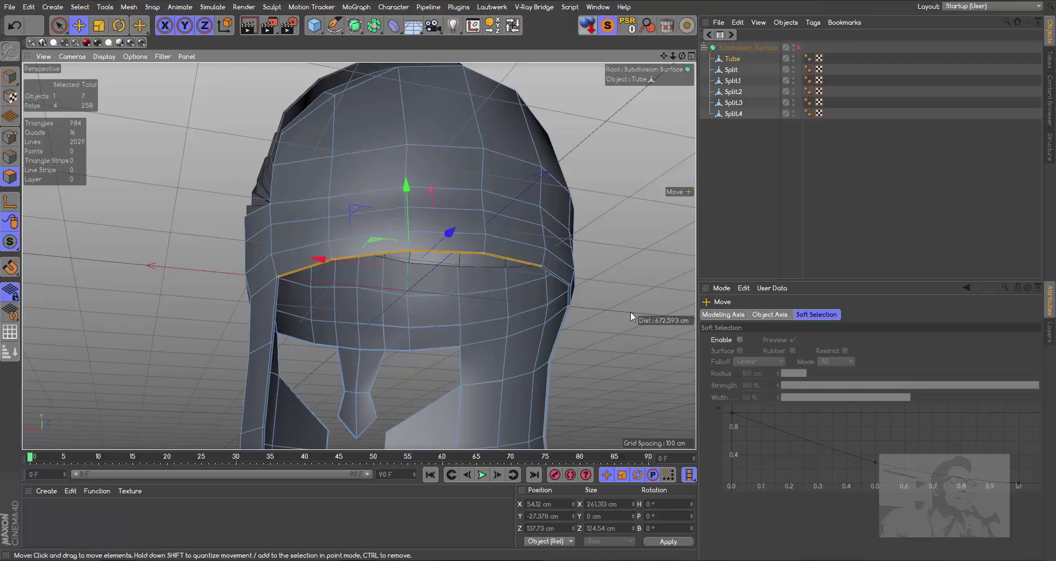
drag(684, 55, 649, 60)
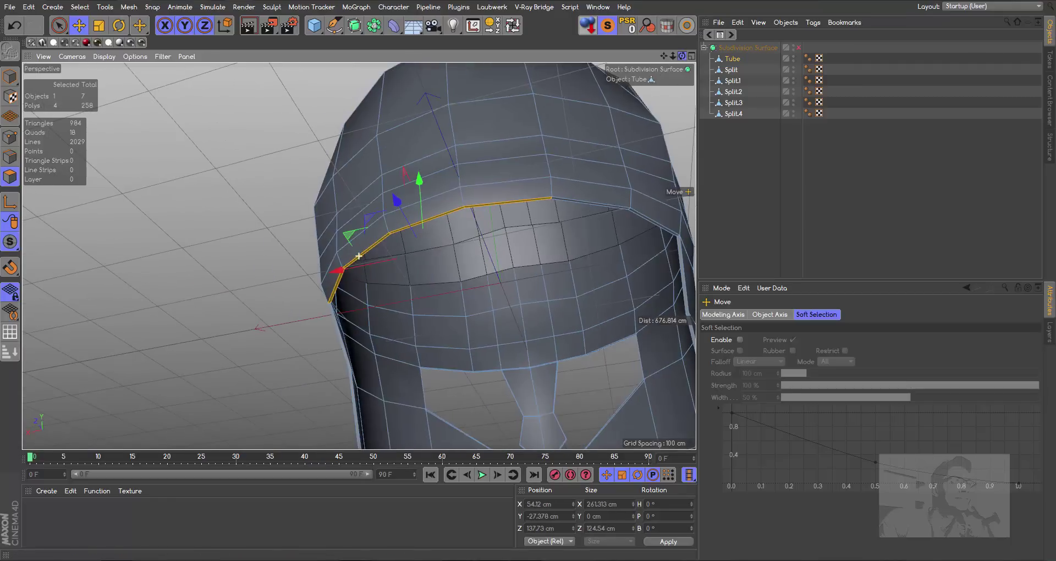
shift+click(649, 220)
shift+click(613, 207)
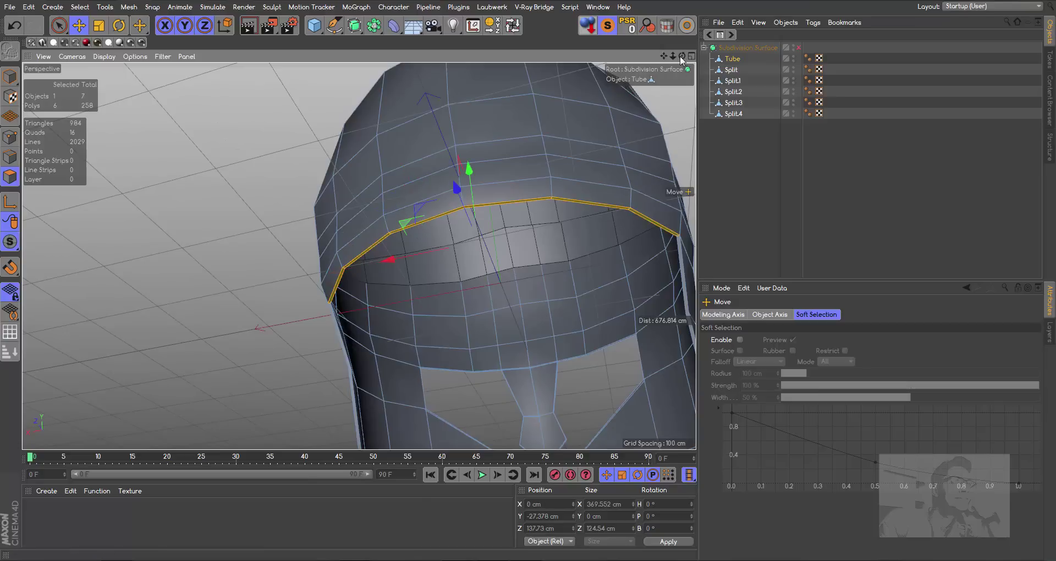
- Extrude the brow polygons a short distance, push them outward and tilt them about 14°
drag(682, 55, 632, 66)
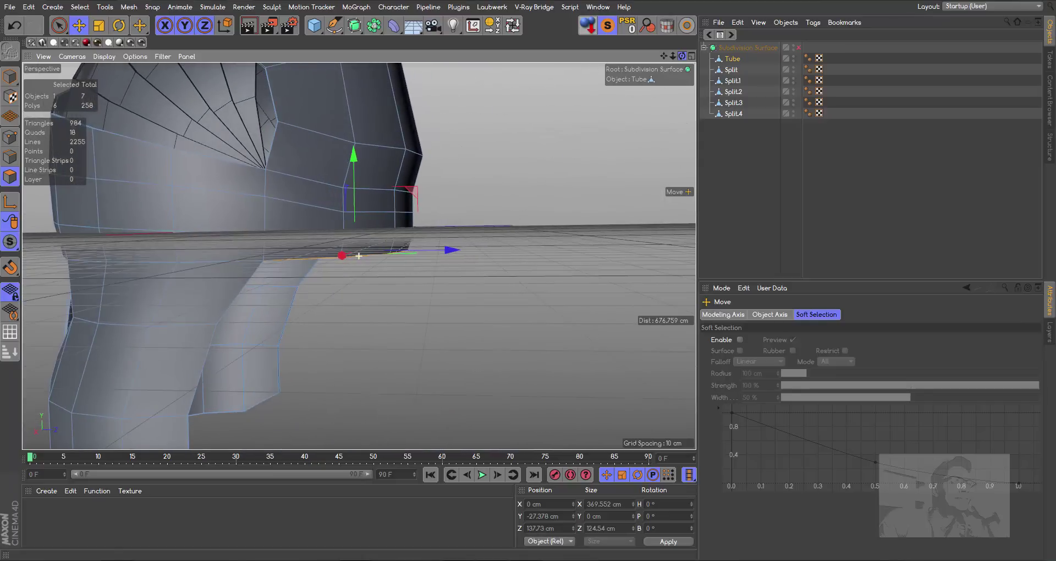
ctrl+drag(353, 156, 354, 168)
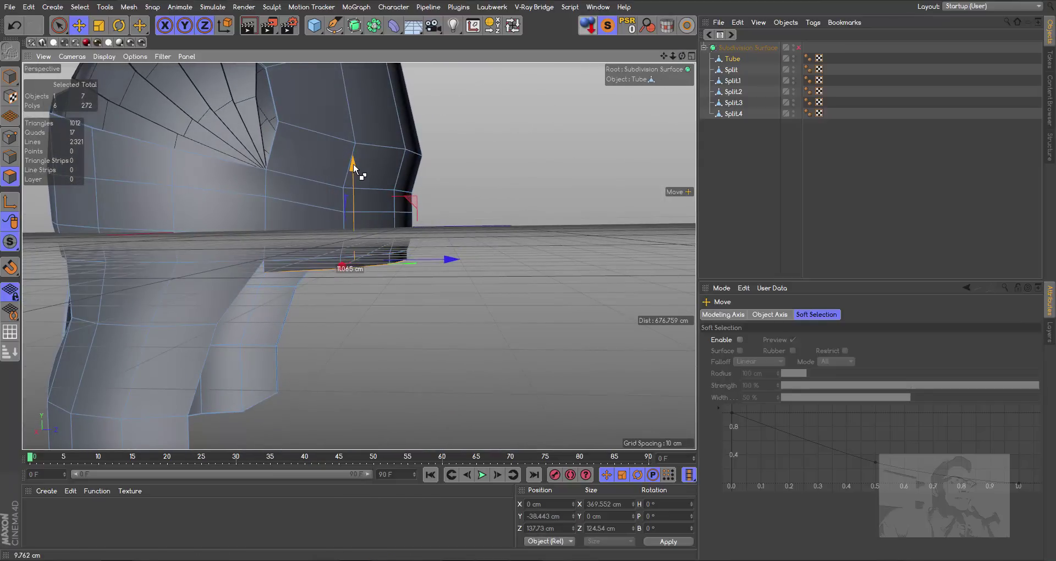
ctrl+drag(353, 162, 354, 168)
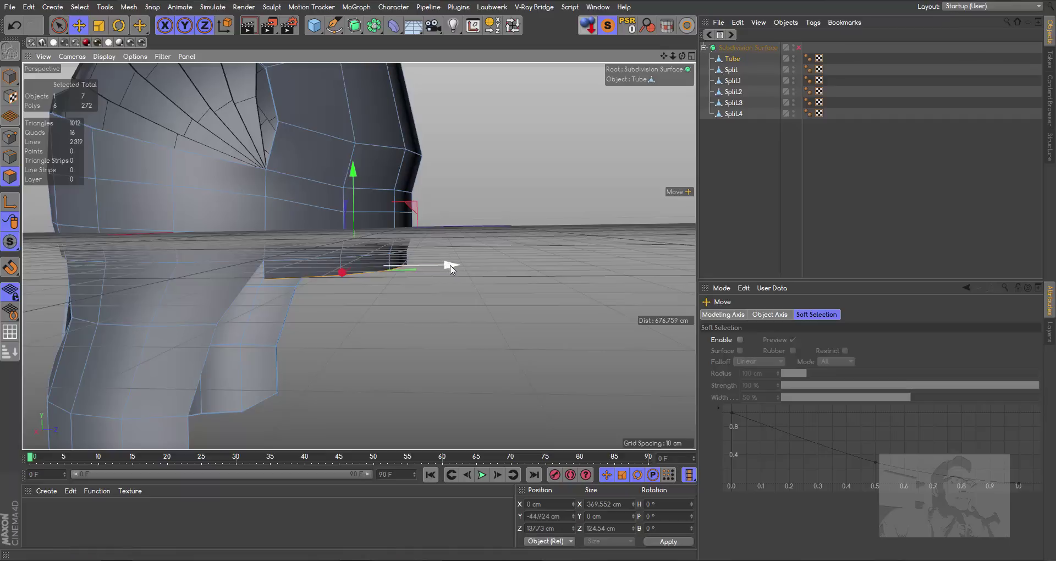
drag(450, 265, 467, 264)
key(r)
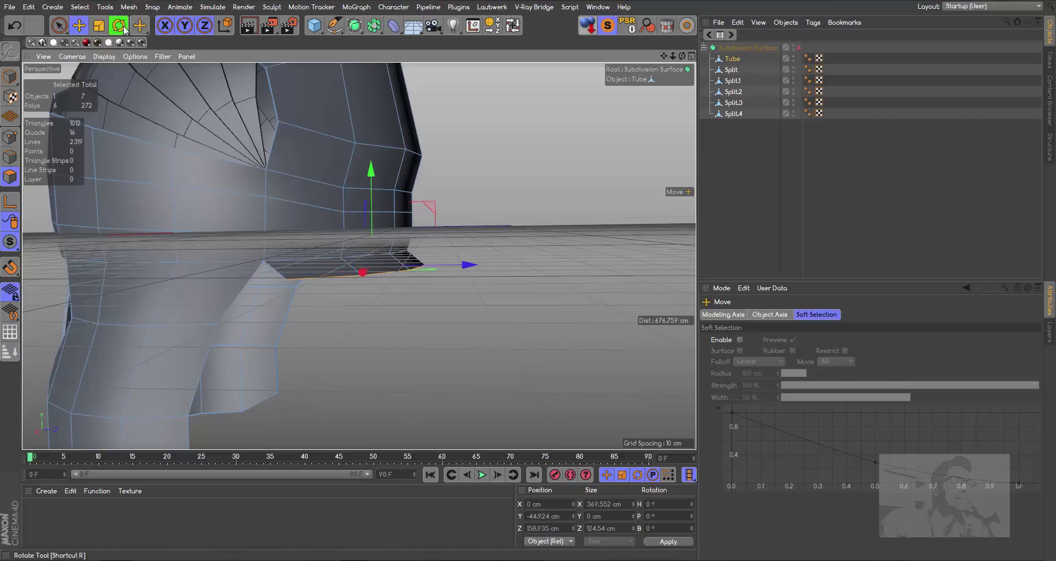
drag(427, 243, 421, 230)
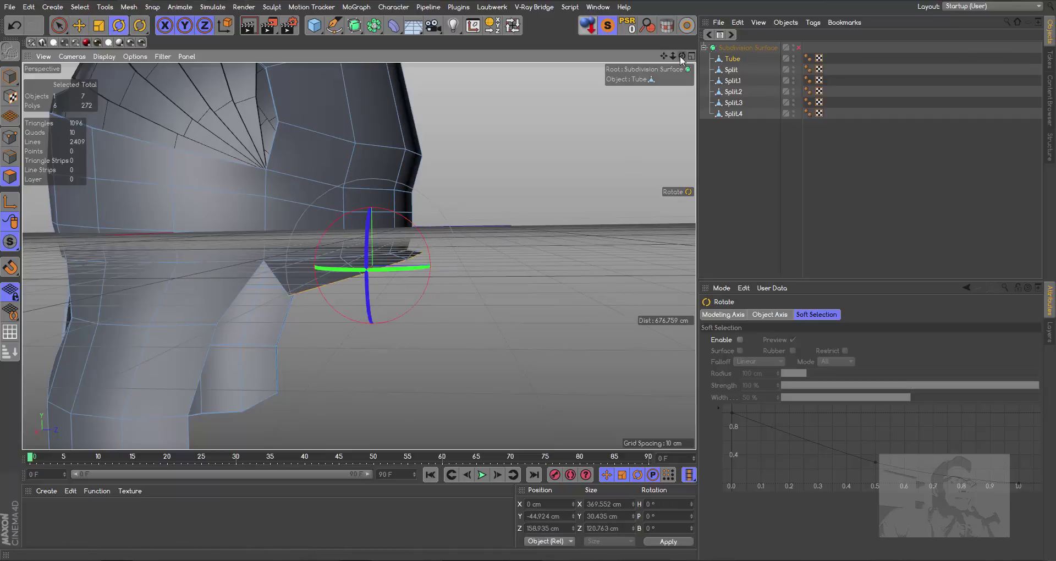
drag(682, 55, 682, 56)
drag(359, 255, 385, 64)
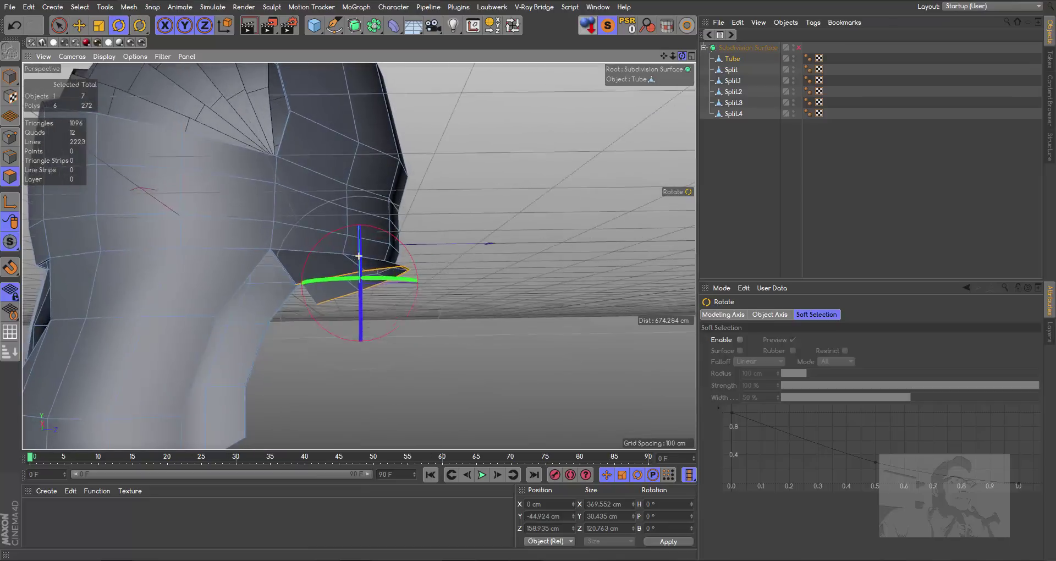
- Extrude the flap again and reposition the new polygon lower and closer to the helmet
click(80, 25)
ctrl+drag(450, 258, 530, 278)
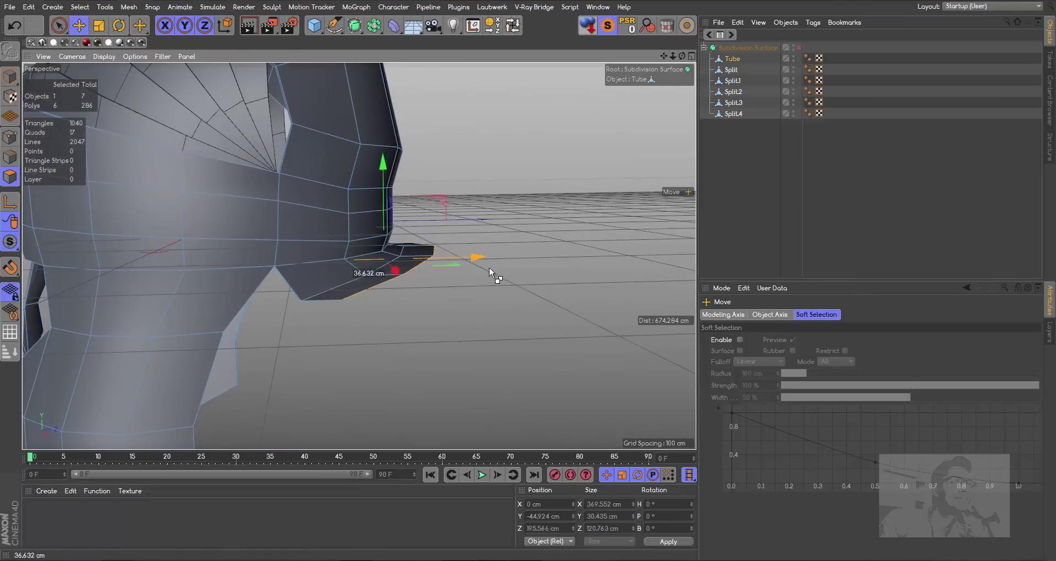
drag(447, 188, 457, 258)
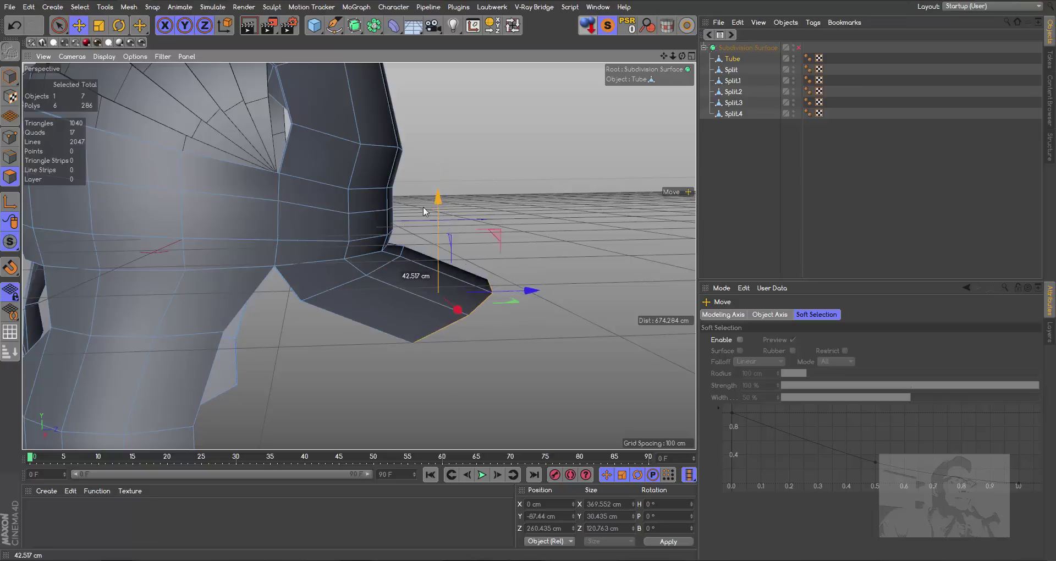
drag(526, 310, 498, 307)
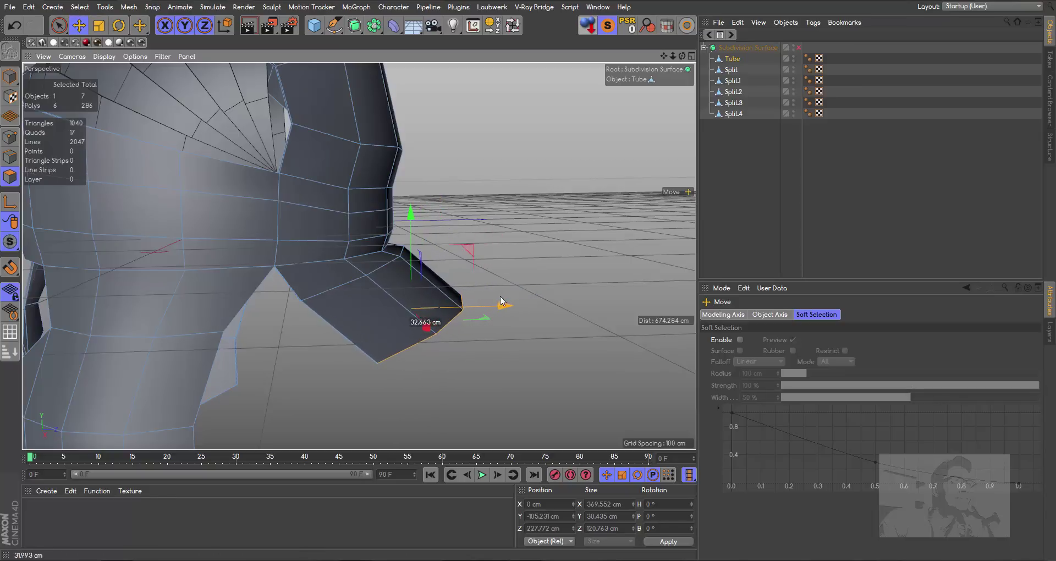
drag(402, 220, 403, 207)
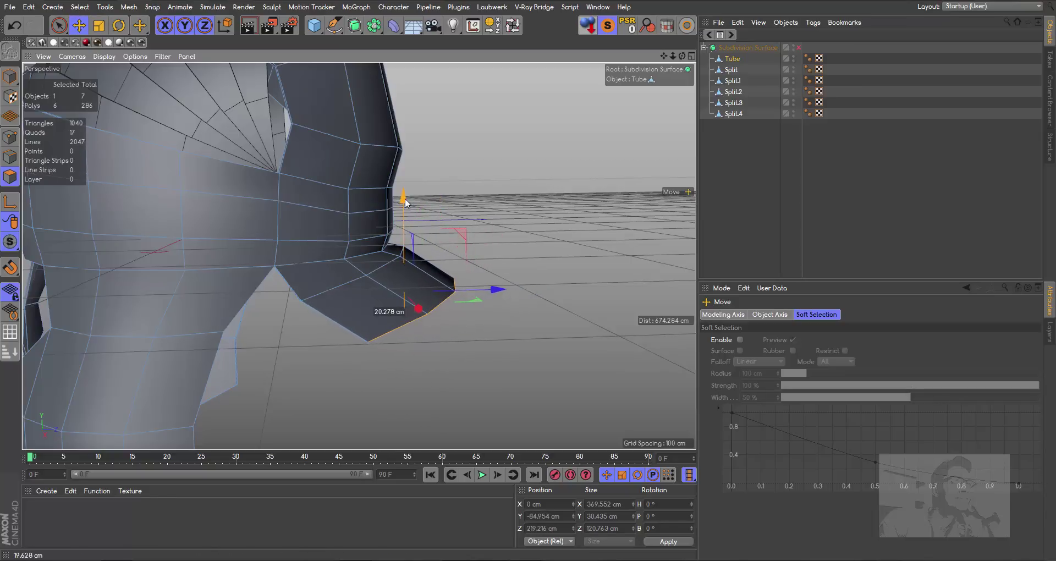
mouse_move(496, 285)
mouse_down()
mouse_move(504, 289)
mouse_move(358, 256)
mouse_move(676, 60)
mouse_up()
mouse_move(385, 248)
alt+mouse_down()
mouse_move(359, 255)
mouse_move(774, 48)
alt+mouse_up()
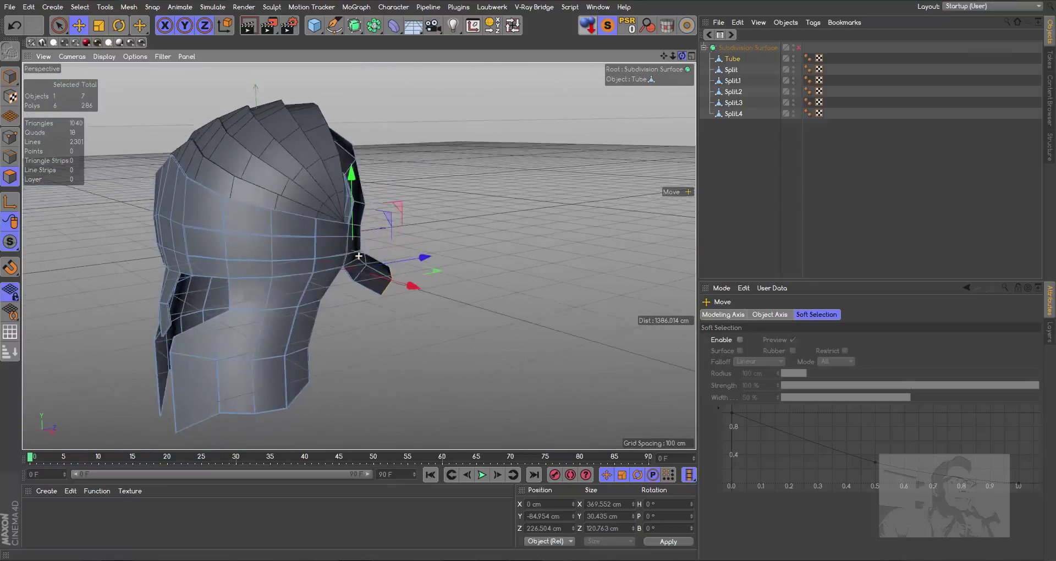
- Enable the Subdivision Surface, inspect the smoothed helmet from several angles, and select the Tube object
click(799, 48)
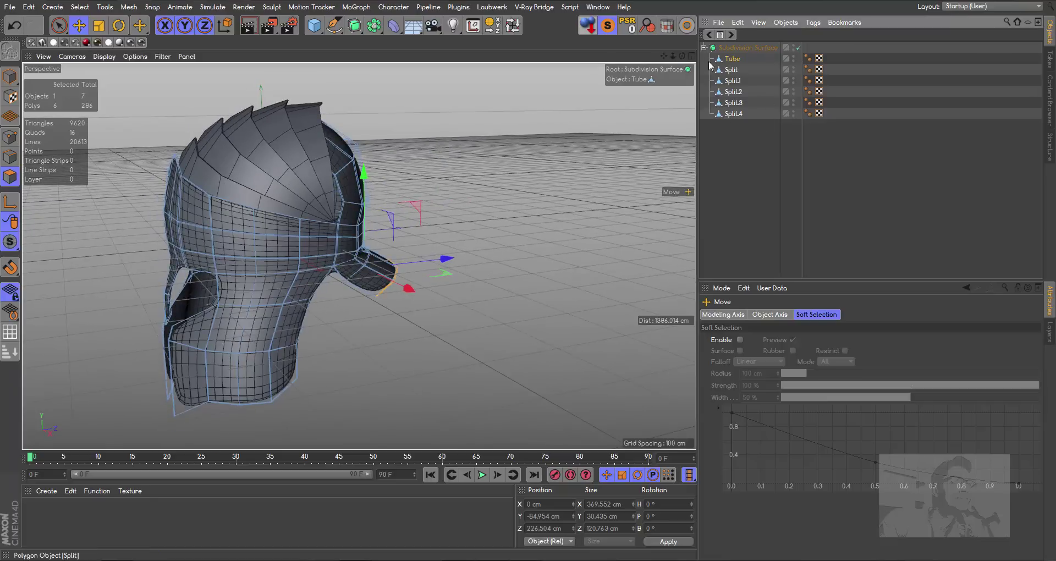
drag(682, 58, 359, 256)
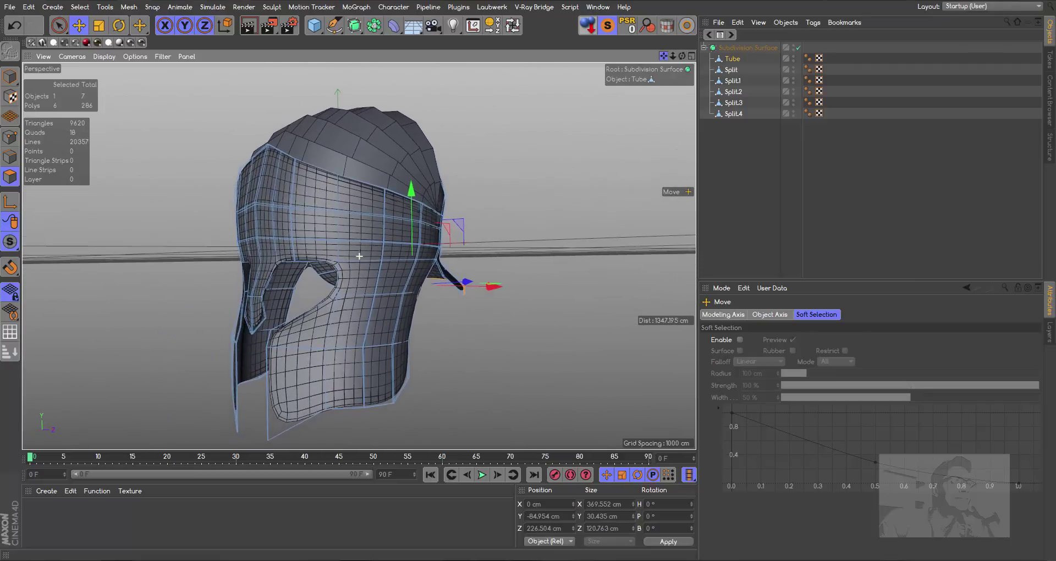
drag(682, 58, 359, 256)
alt+drag(358, 256, 359, 256)
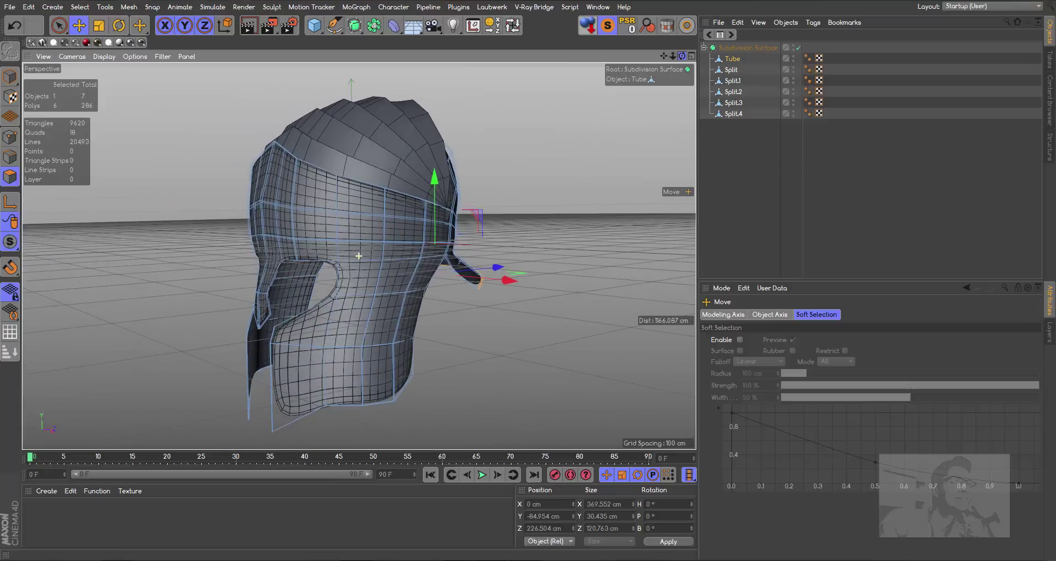
drag(667, 62, 359, 255)
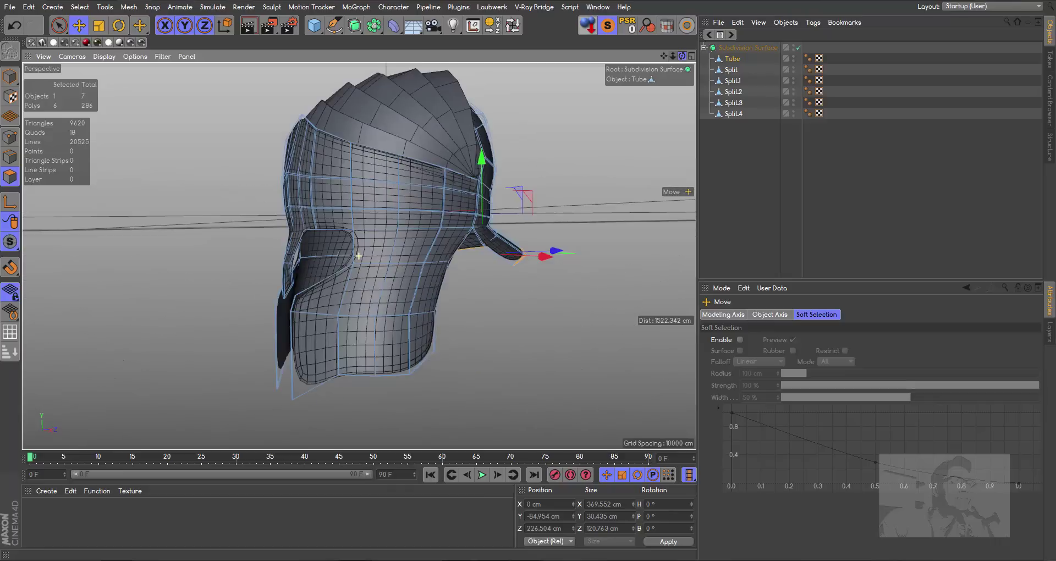
drag(685, 62, 307, 300)
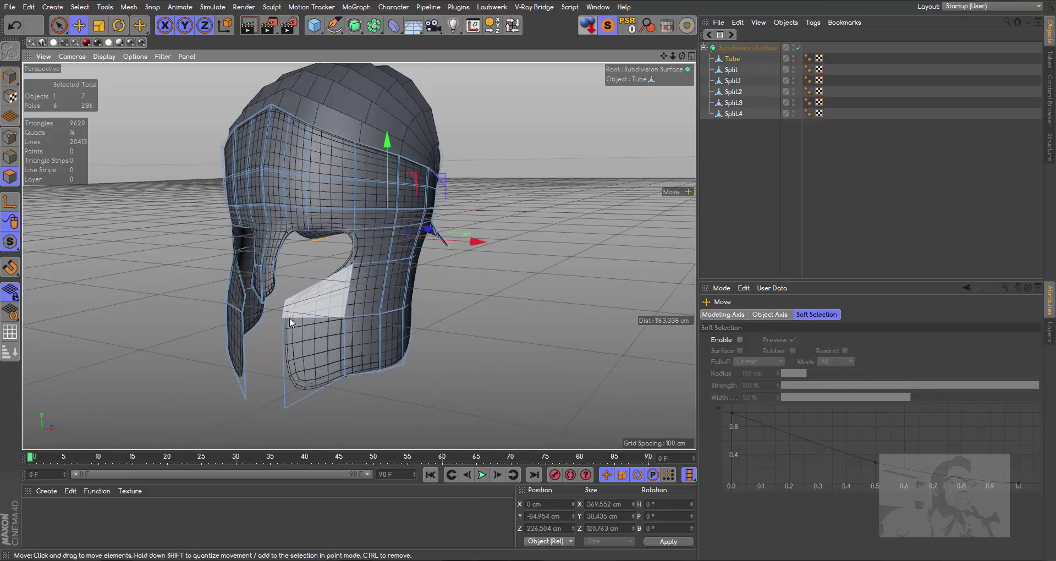
click(732, 58)
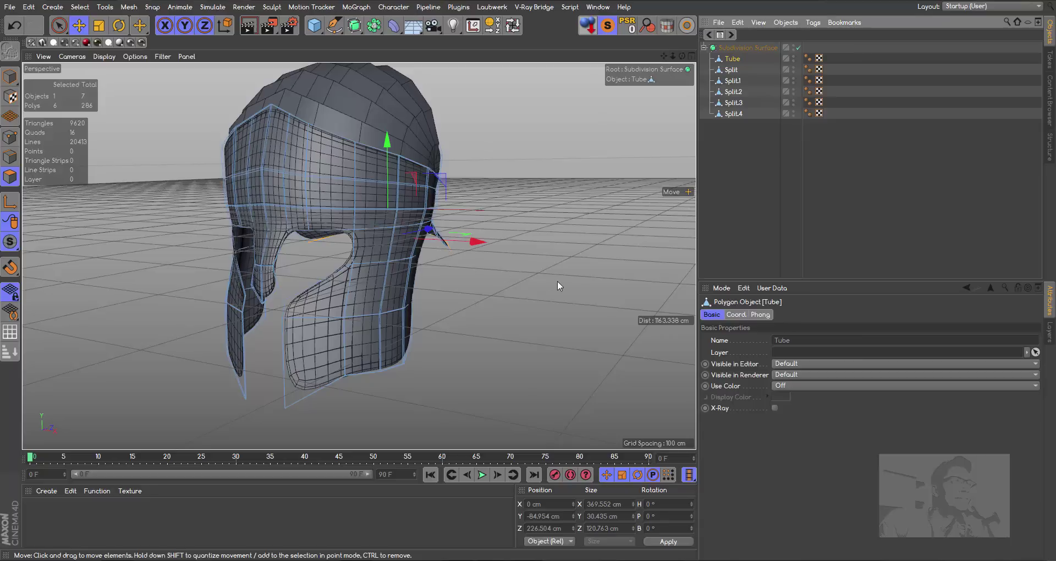
- Cut edge loops above the eyes and near the cheek guard's bottom with Loop/Path Cut (K, L), checking with preview renders
key(k)
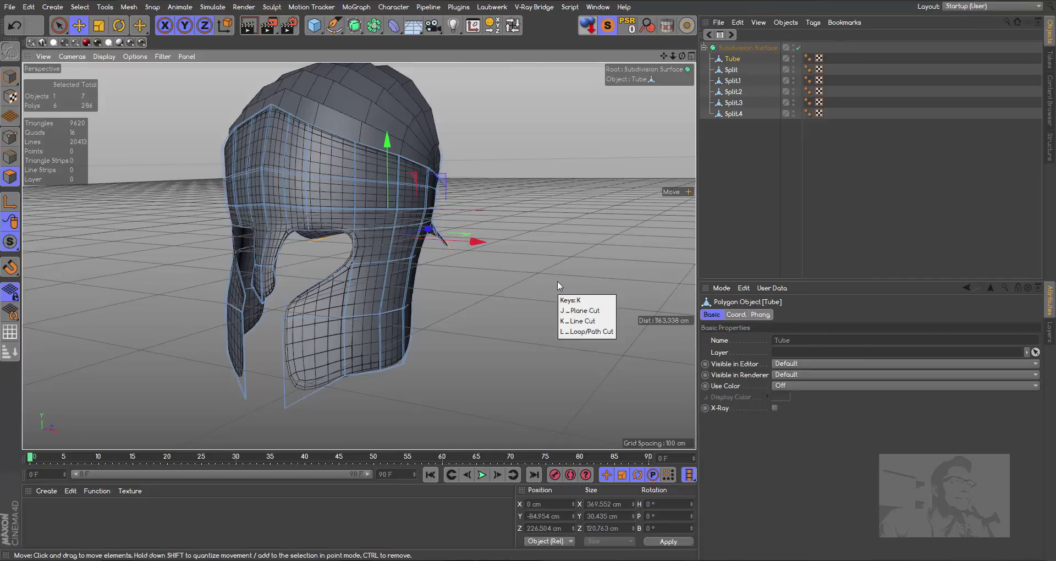
key(l)
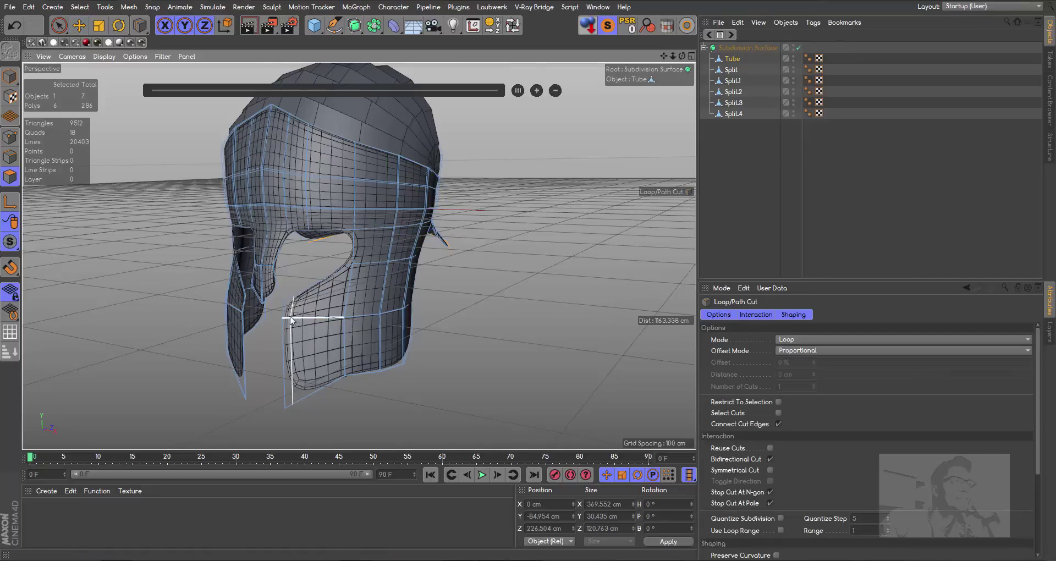
click(307, 229)
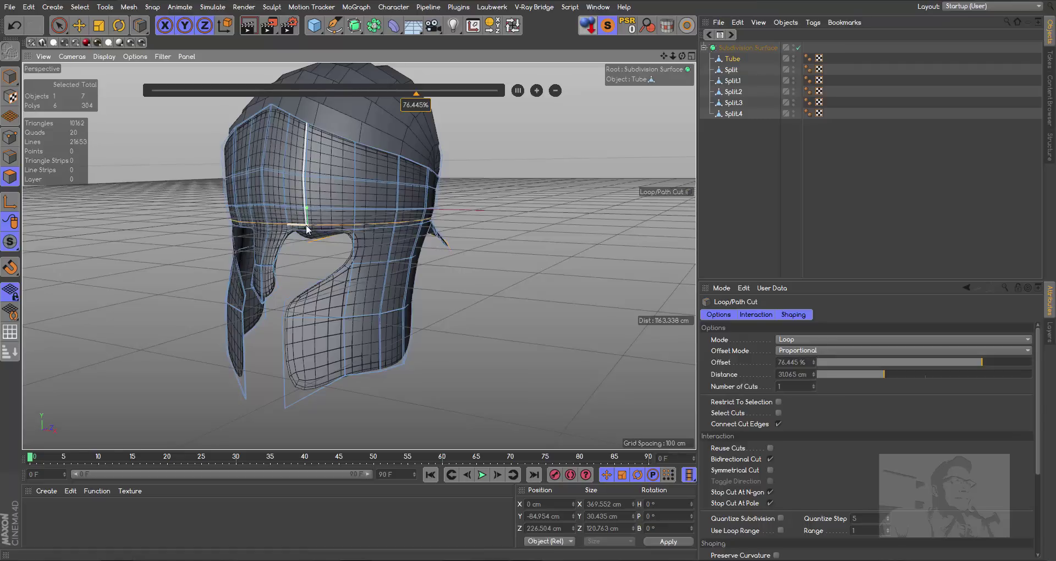
mouse_move(683, 57)
mouse_down()
mouse_move(550, 63)
mouse_move(641, 55)
mouse_up()
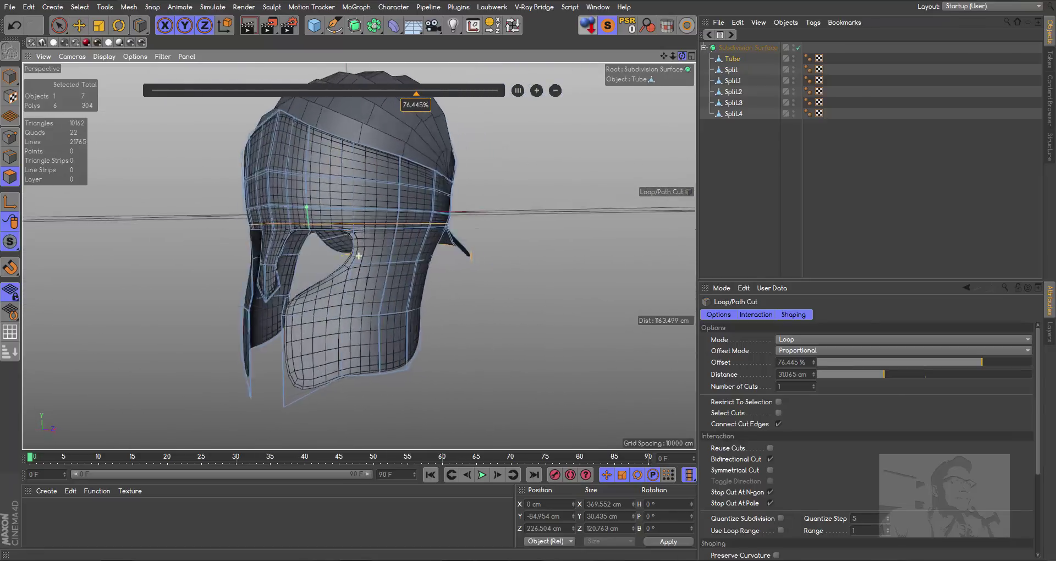
click(254, 32)
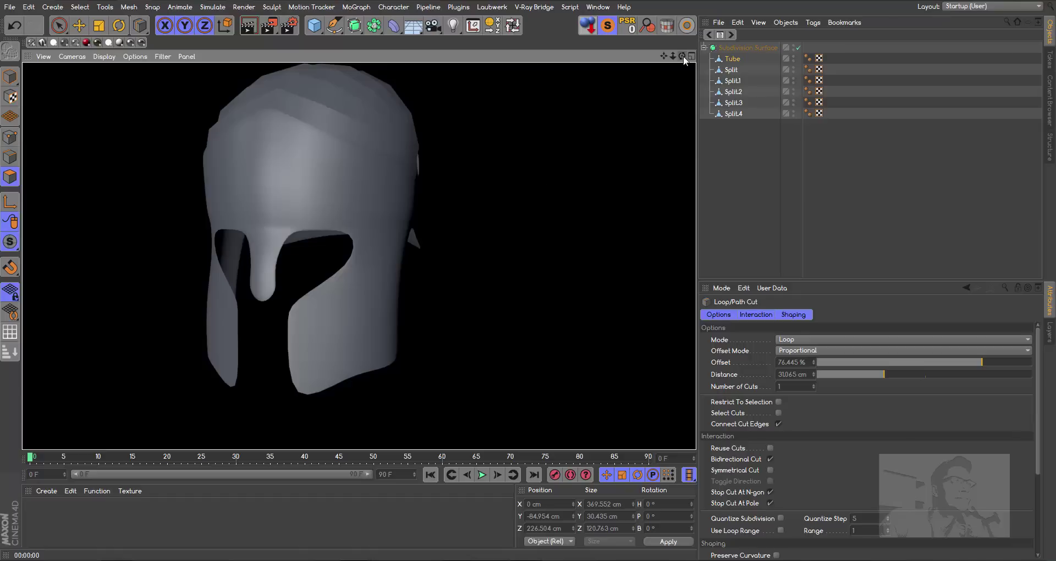
click(683, 56)
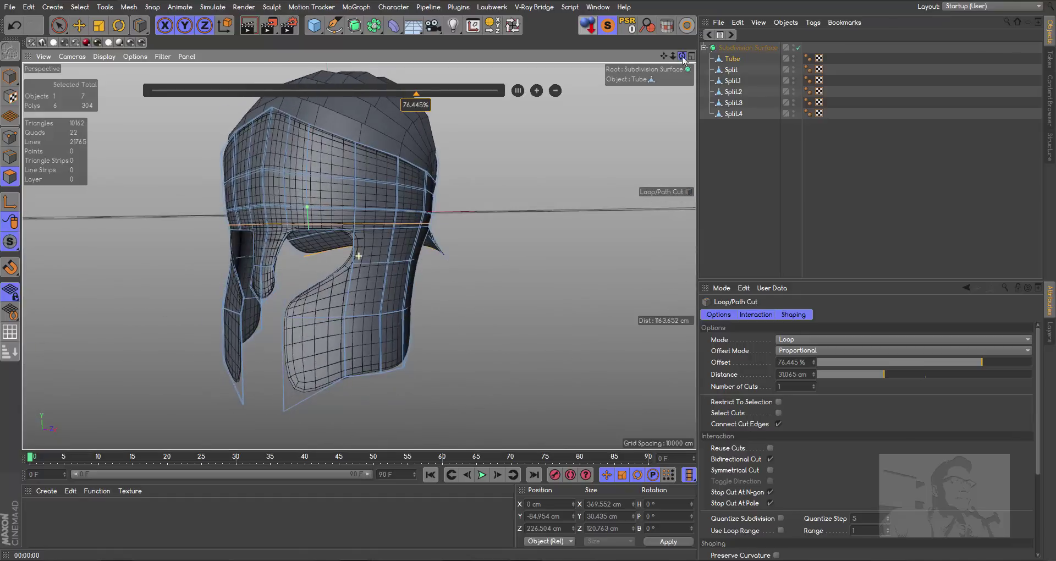
click(284, 407)
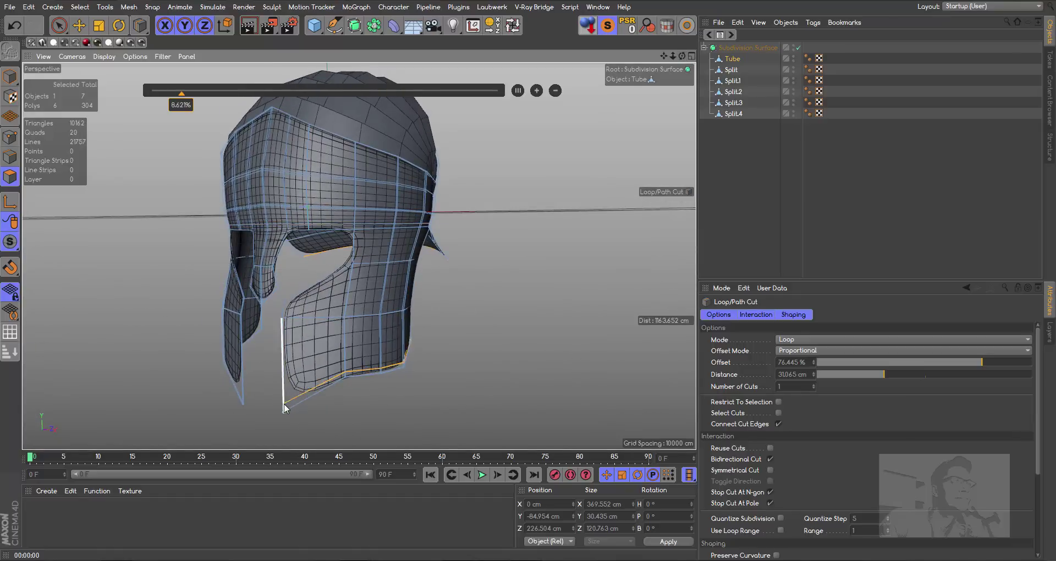
click(250, 27)
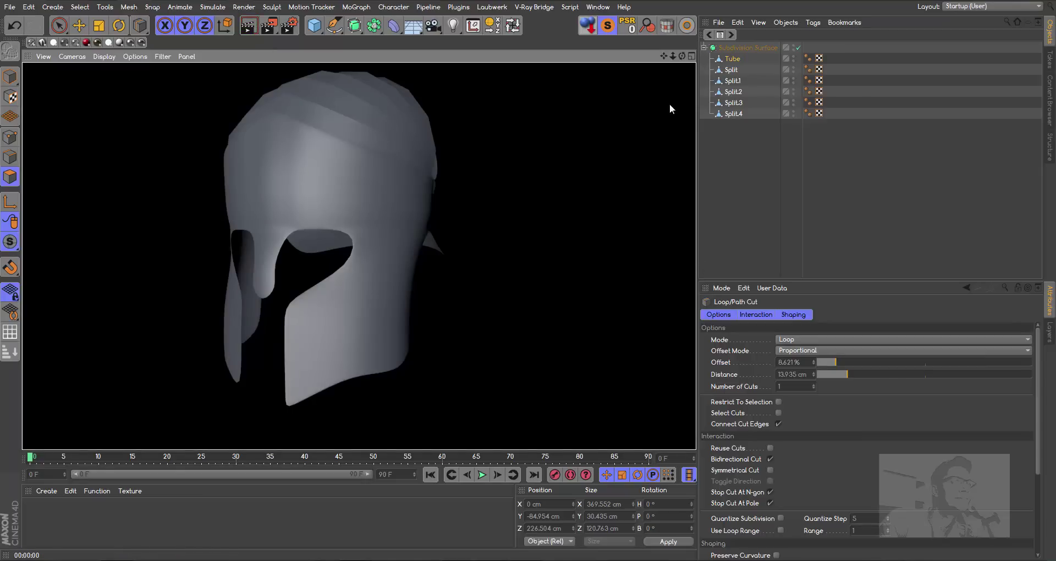
- Cut one edge loop near the brim edge and another running down the helmet's side
drag(684, 59, 479, 303)
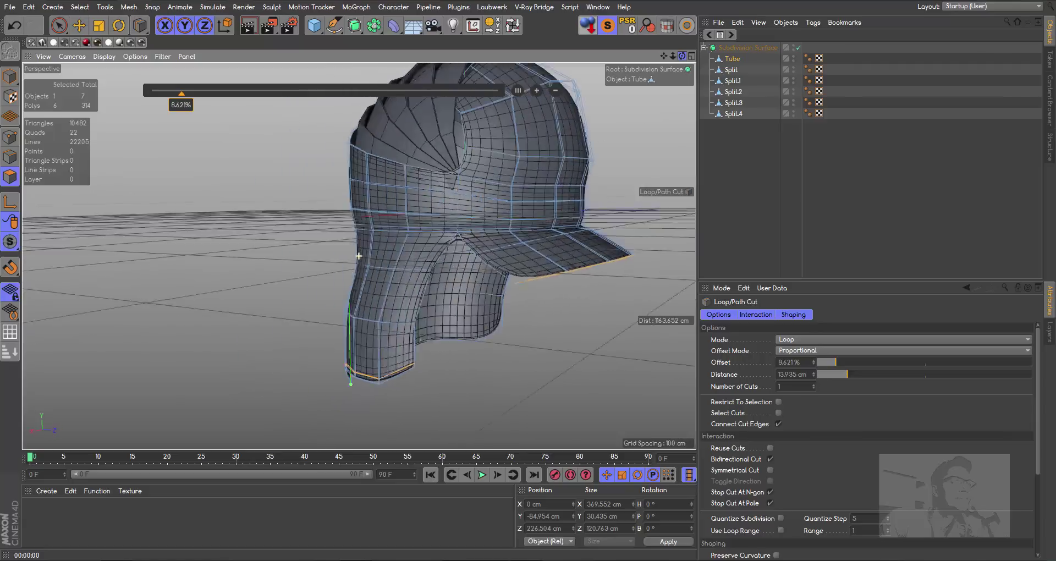
click(478, 311)
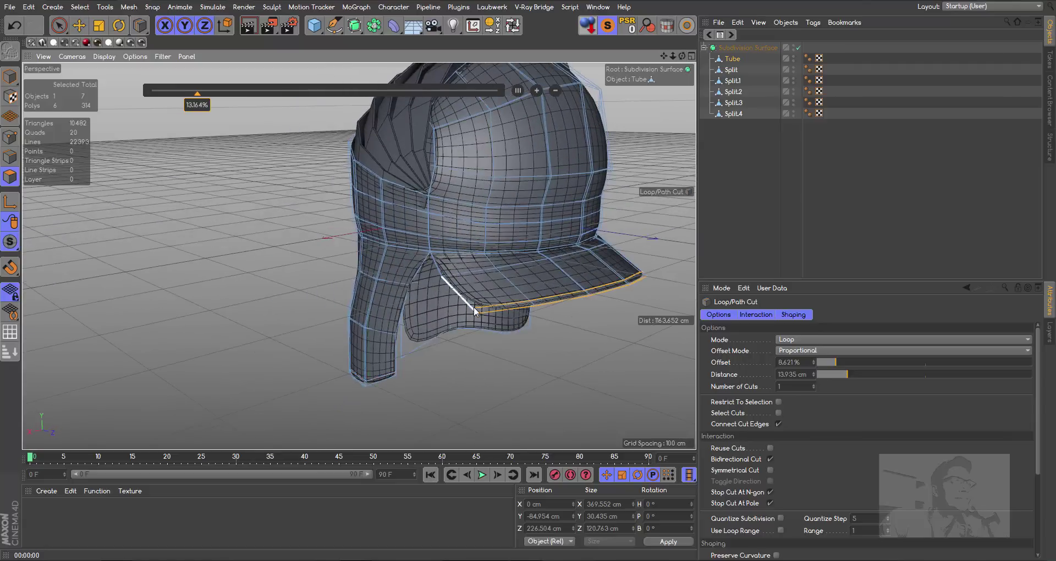
mouse_move(682, 55)
mouse_down()
mouse_move(605, 77)
mouse_move(445, 299)
mouse_up()
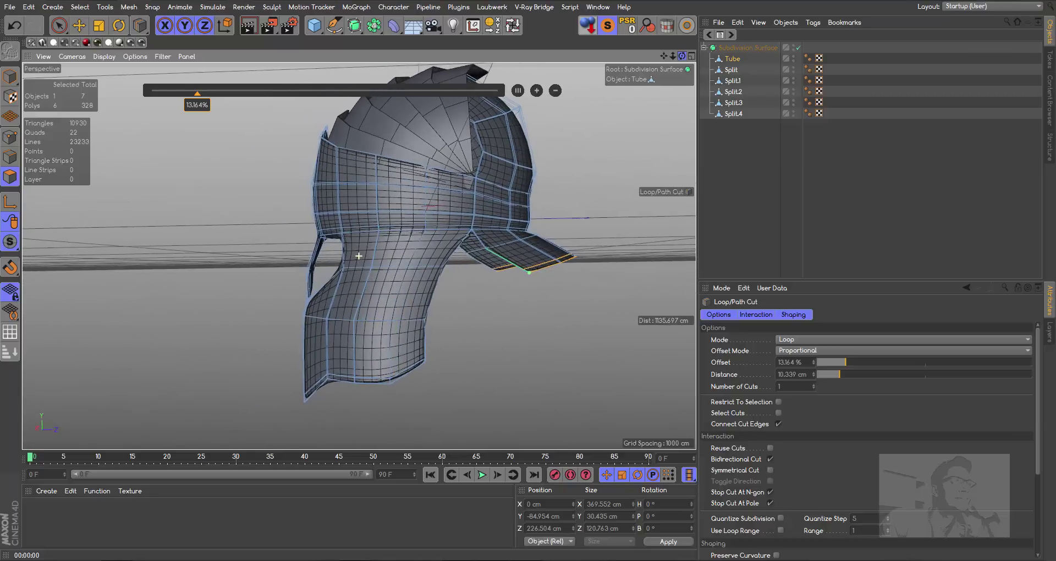
click(419, 322)
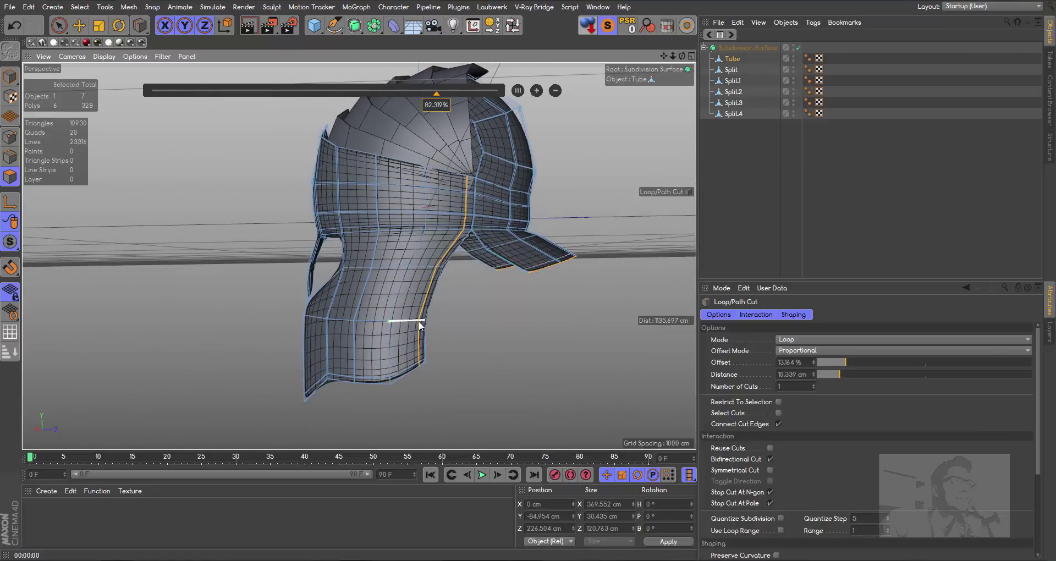
- Cut two loops across the cheek pieces, then undo both, returning the mesh to 345 polygons
alt+drag(390, 320, 358, 255)
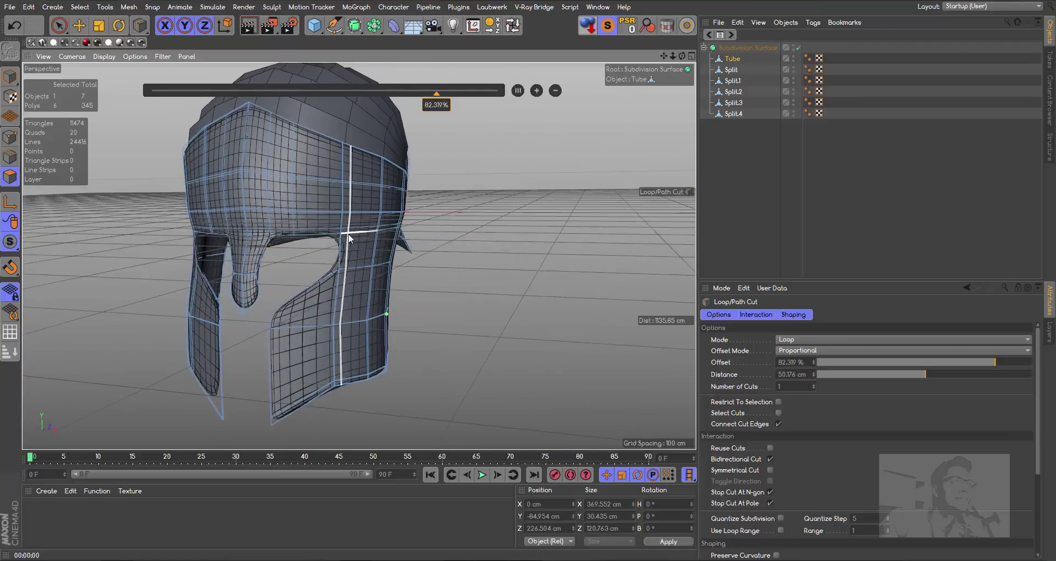
click(271, 316)
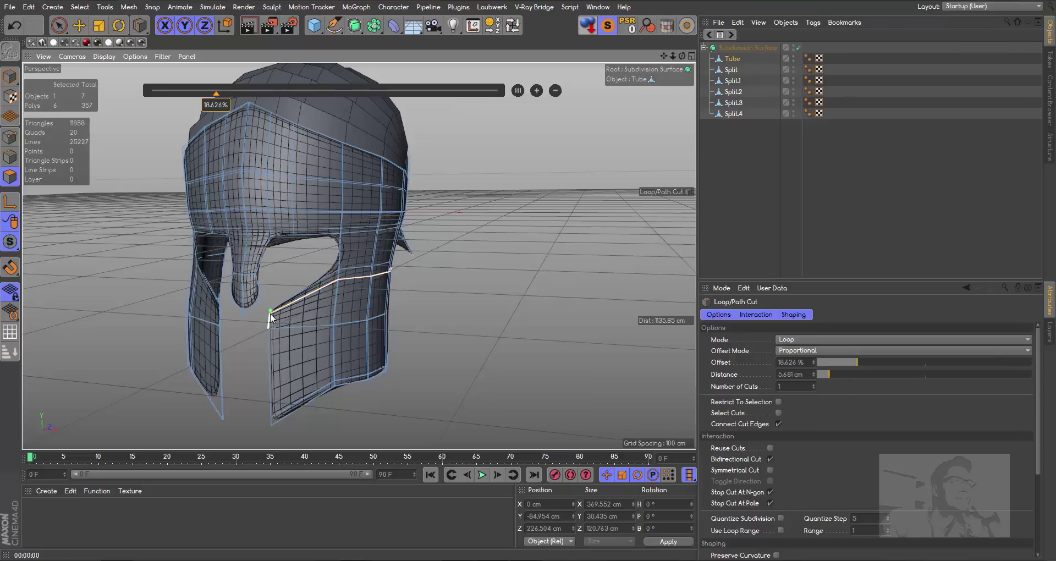
click(220, 309)
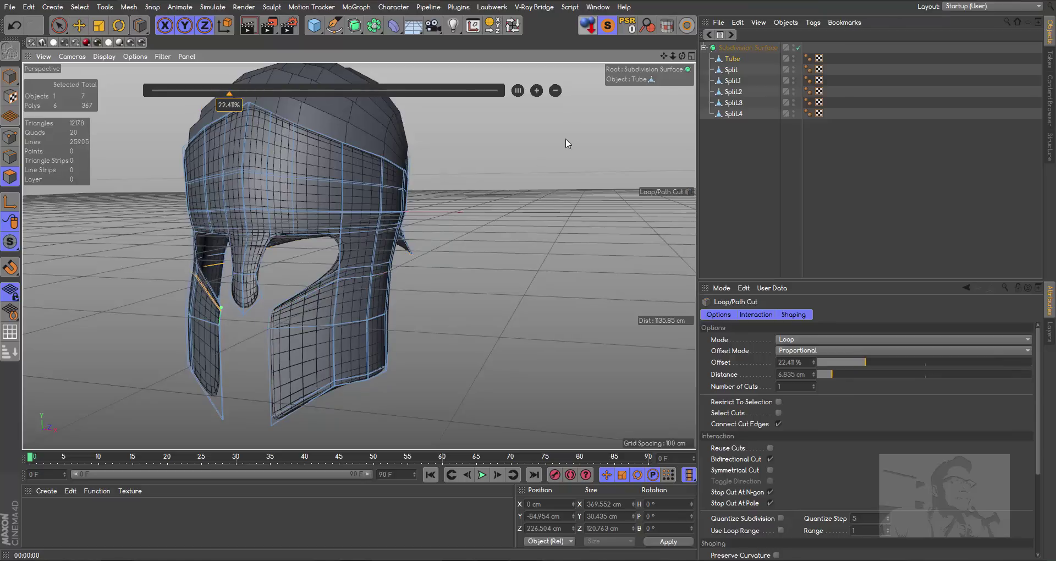
drag(684, 58, 633, 61)
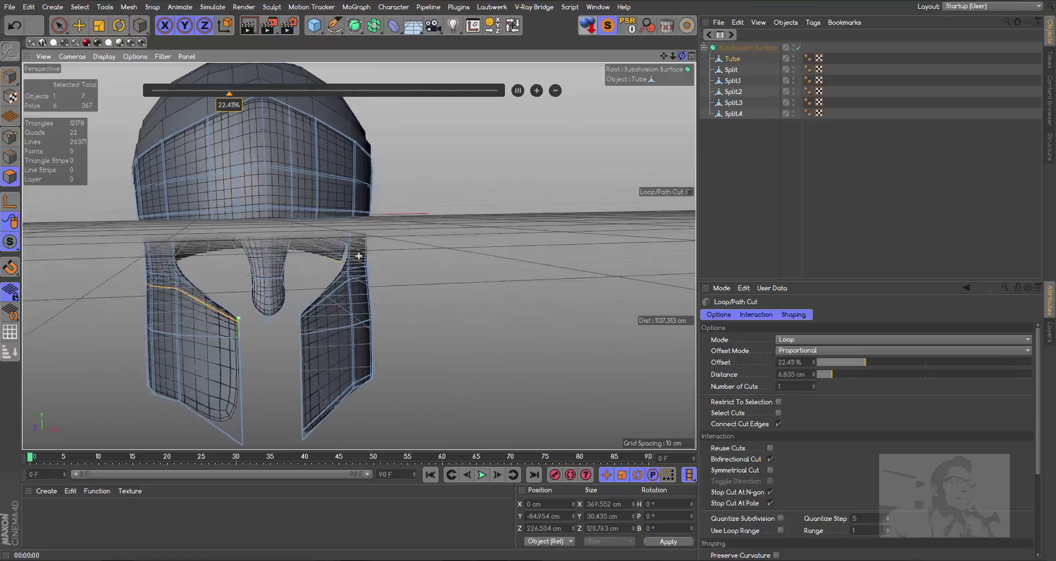
click(17, 26)
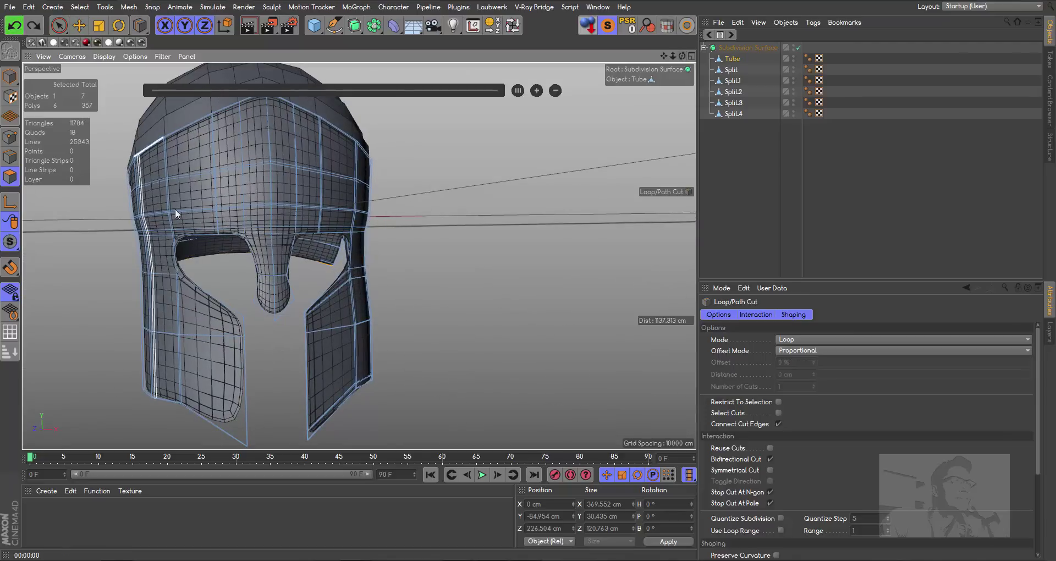
click(15, 29)
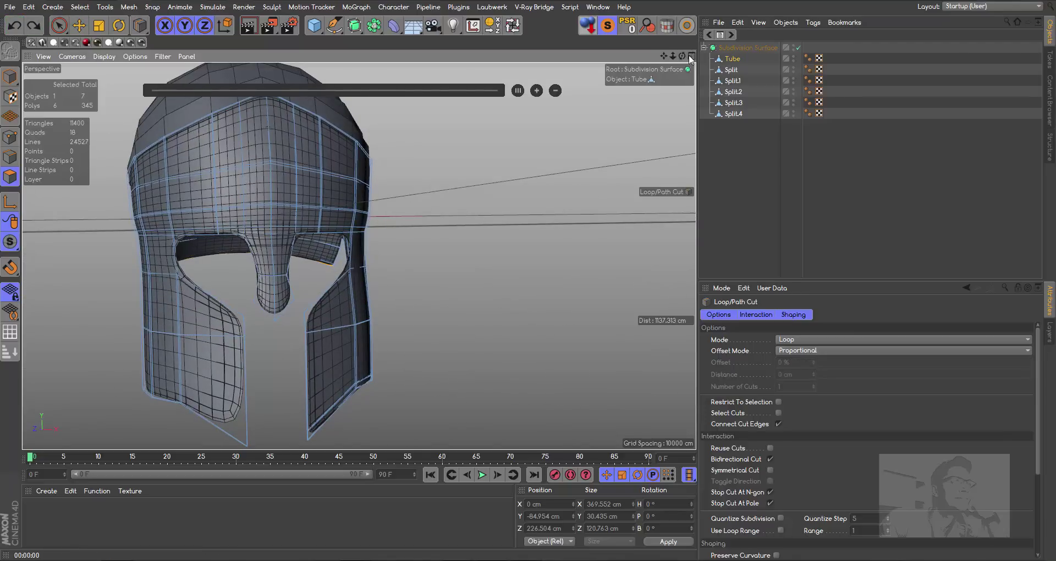
alt+drag(347, 253, 359, 256)
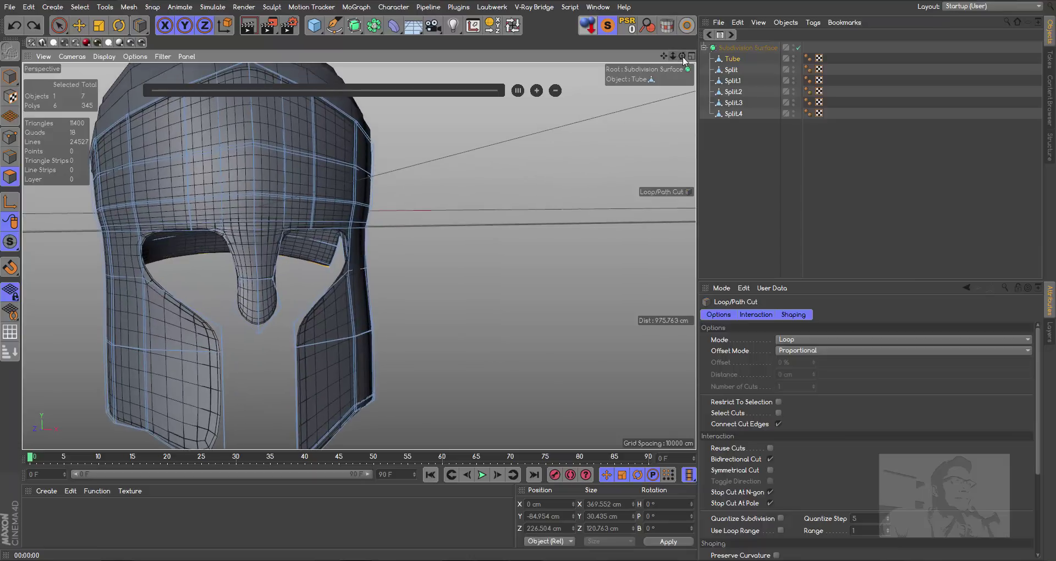
drag(682, 55, 689, 71)
alt+drag(359, 256, 358, 252)
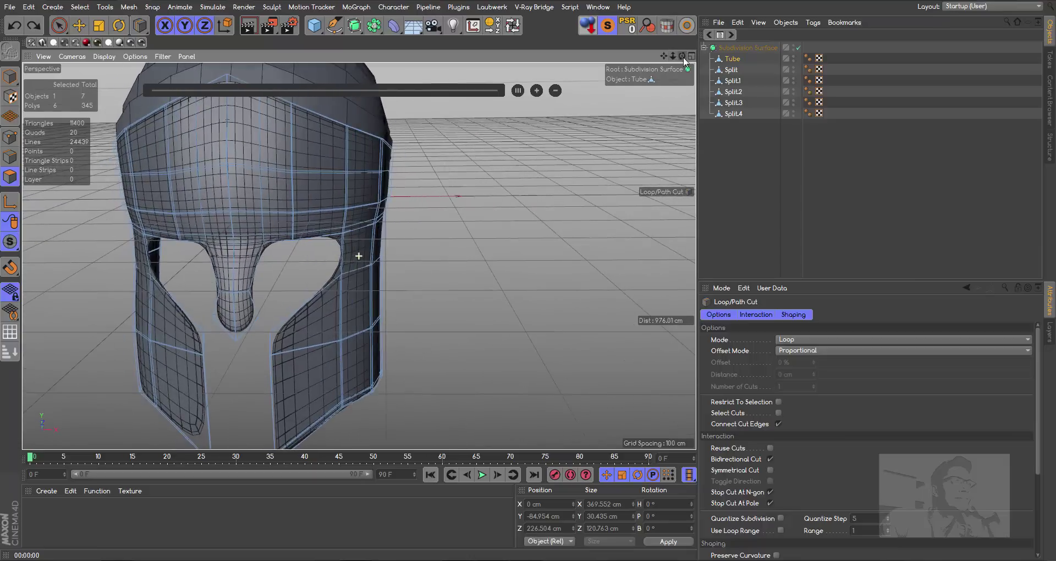
- Turn off Subdivision Surface to expose the low-poly cage and pick a face near the opening
click(800, 49)
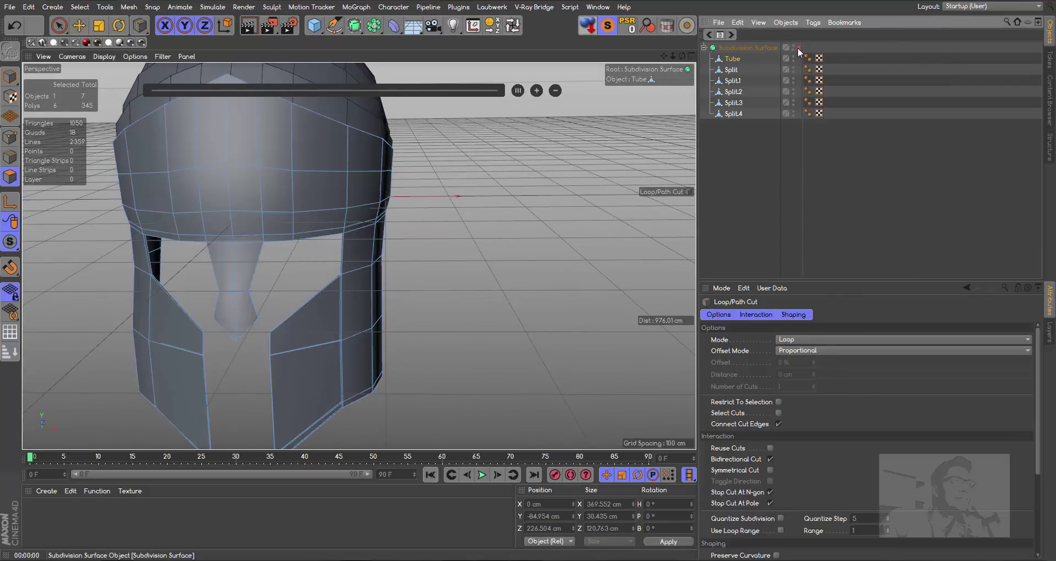
click(79, 25)
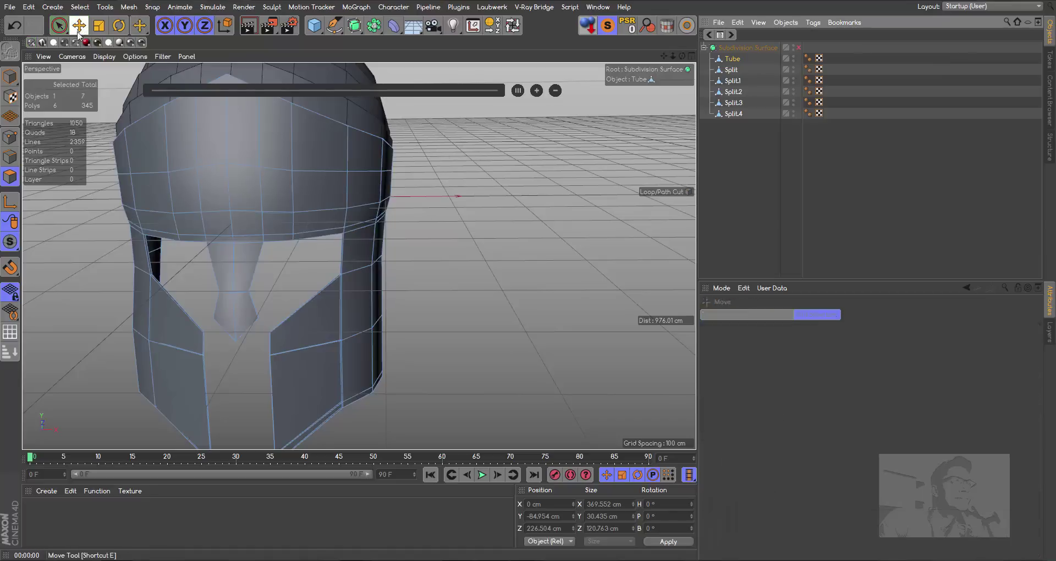
click(339, 274)
alt+drag(352, 262, 359, 256)
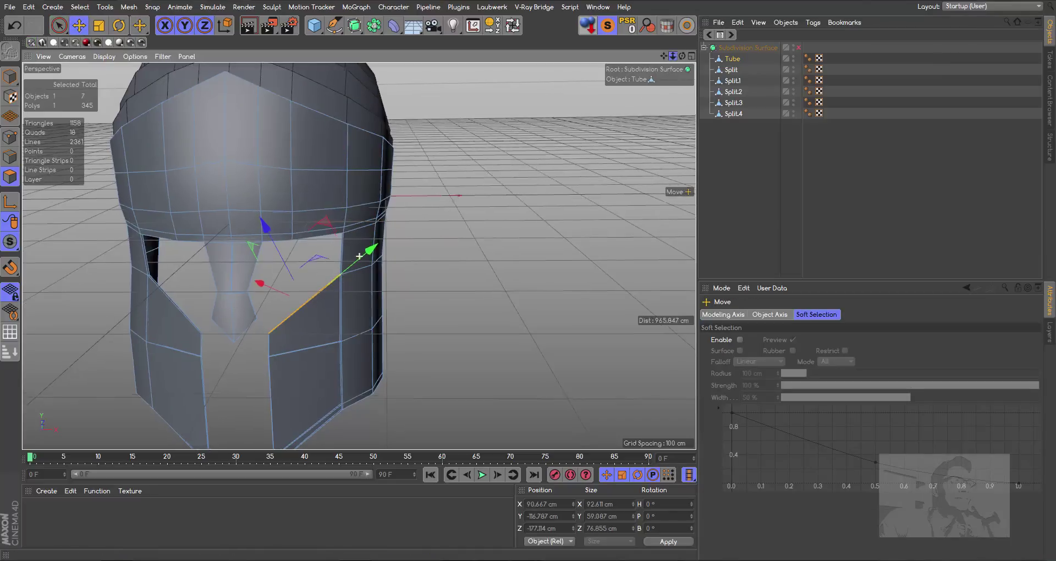
scroll(359, 257, up, 5)
click(535, 198)
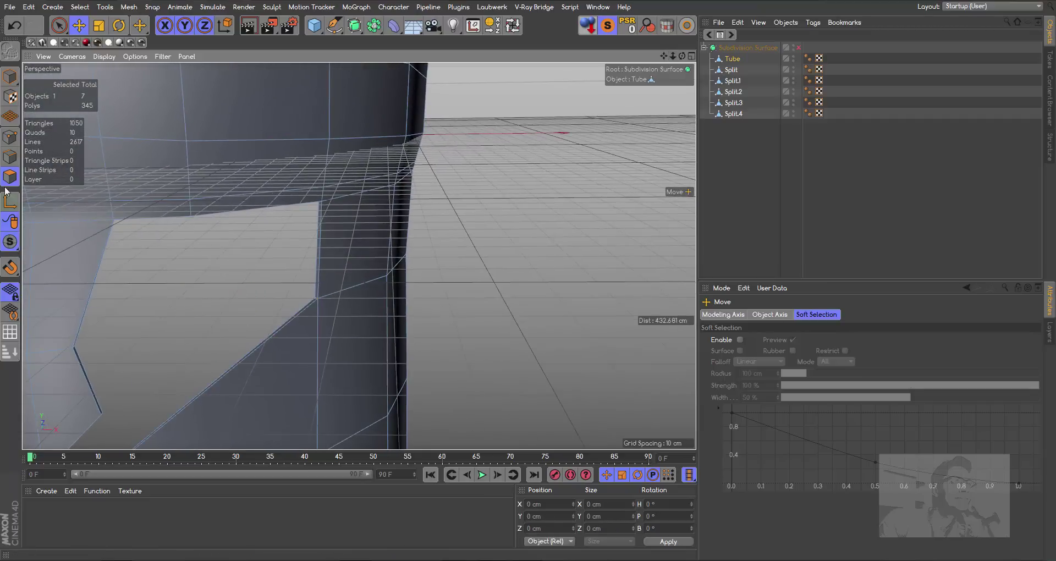
- In Edge mode, select the edges on both sides of the face opening
click(9, 157)
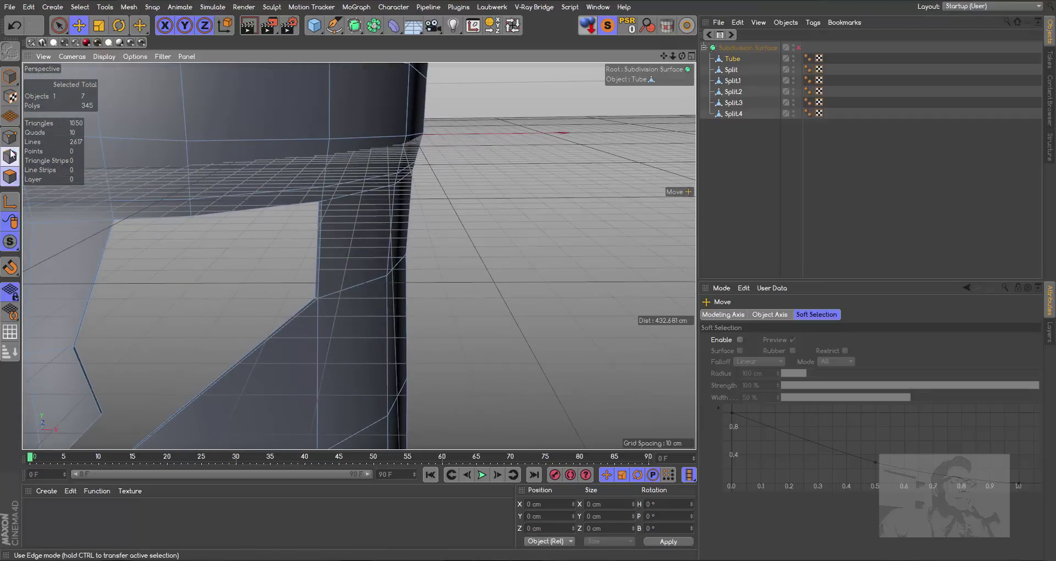
click(317, 299)
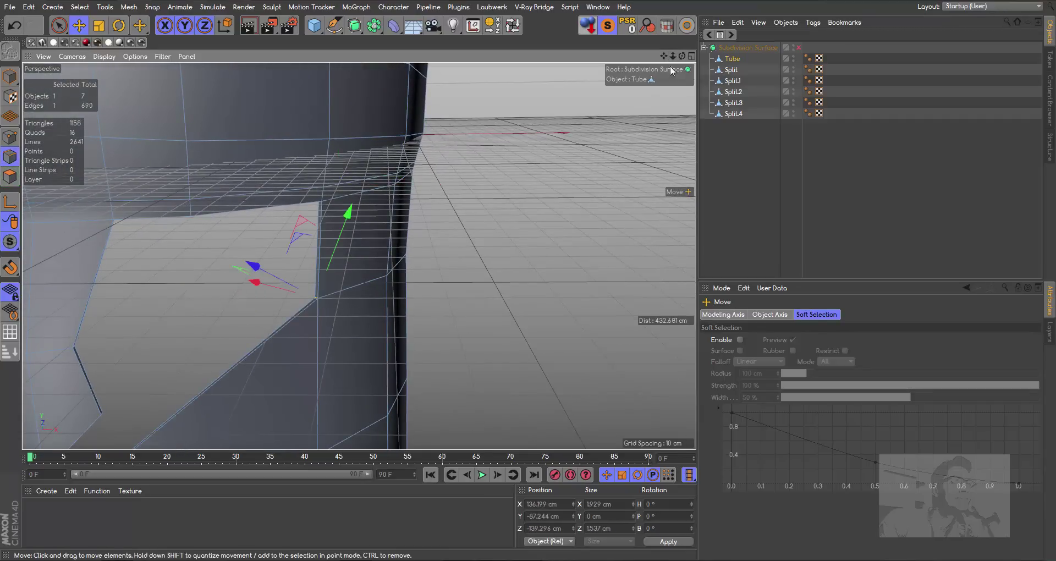
drag(682, 55, 649, 61)
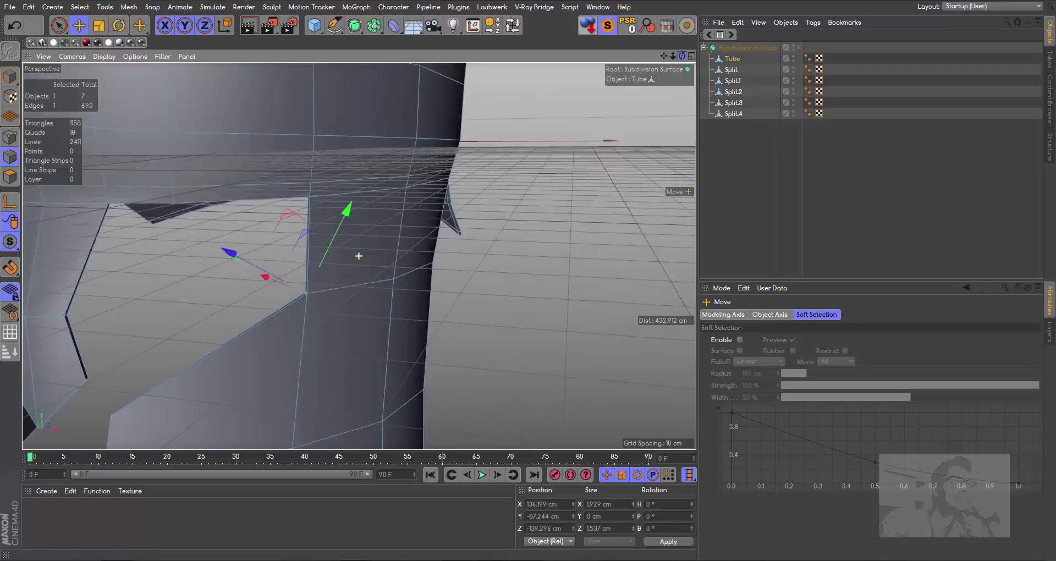
alt+drag(359, 256, 359, 256)
alt+middle_drag(358, 255, 359, 256)
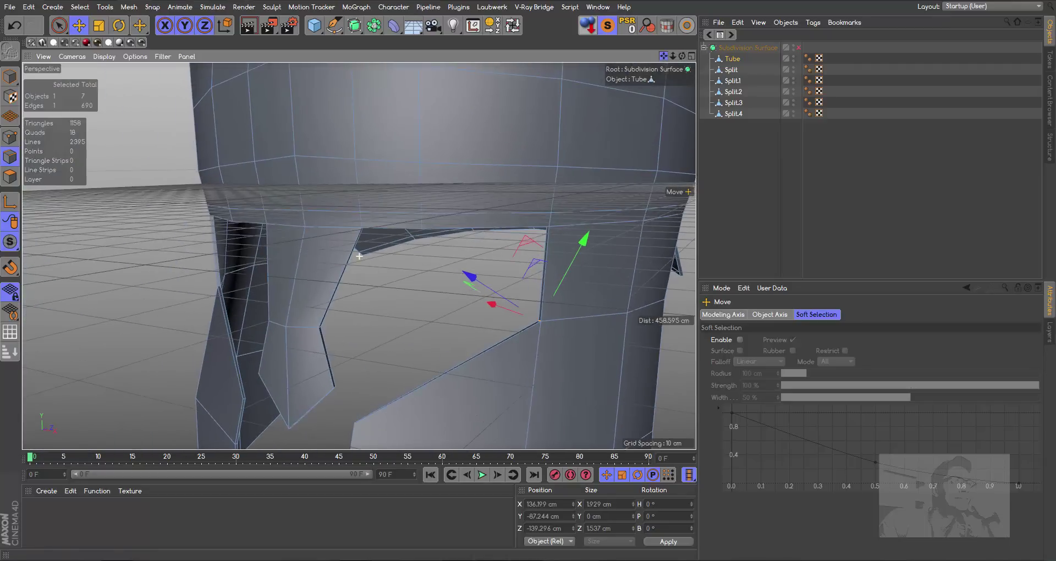
alt+drag(359, 256, 162, 247)
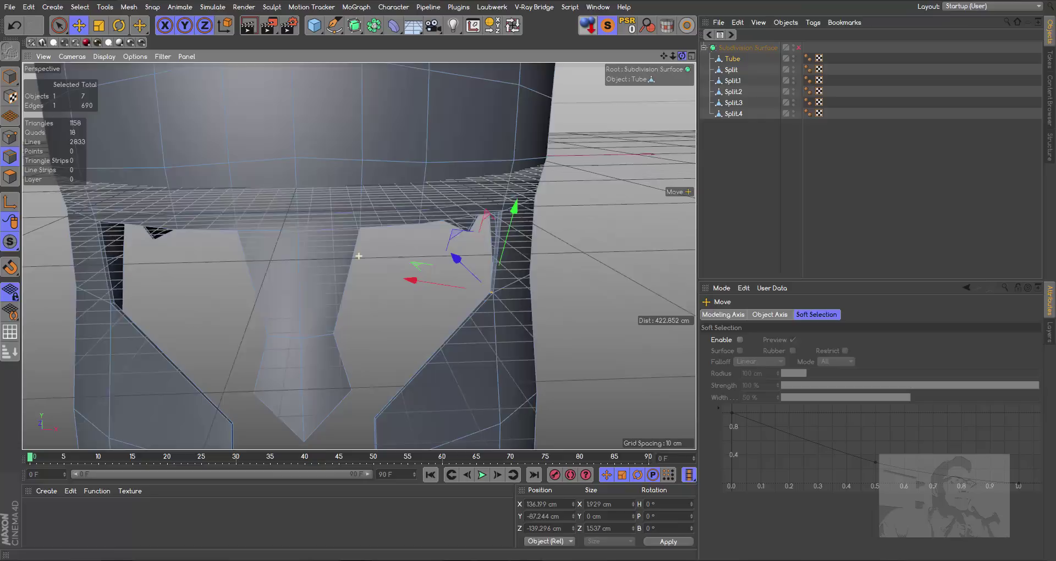
shift+click(110, 308)
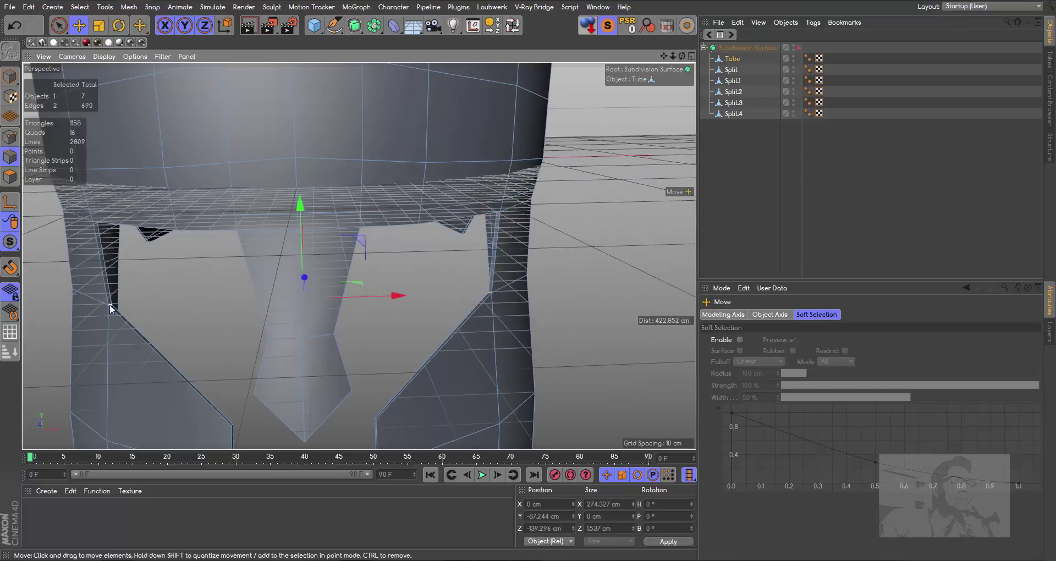
scroll(359, 256, down, 4)
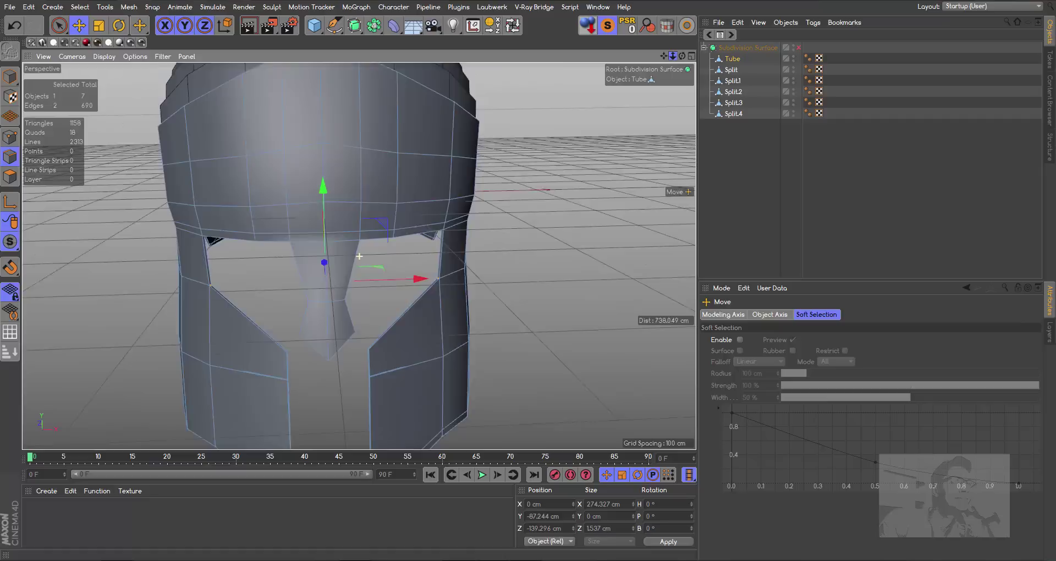
- Scale the two edges apart along X and re-enable Subdivision Surface
click(99, 25)
mouse_move(422, 277)
mouse_down()
mouse_move(434, 279)
mouse_move(359, 256)
mouse_up()
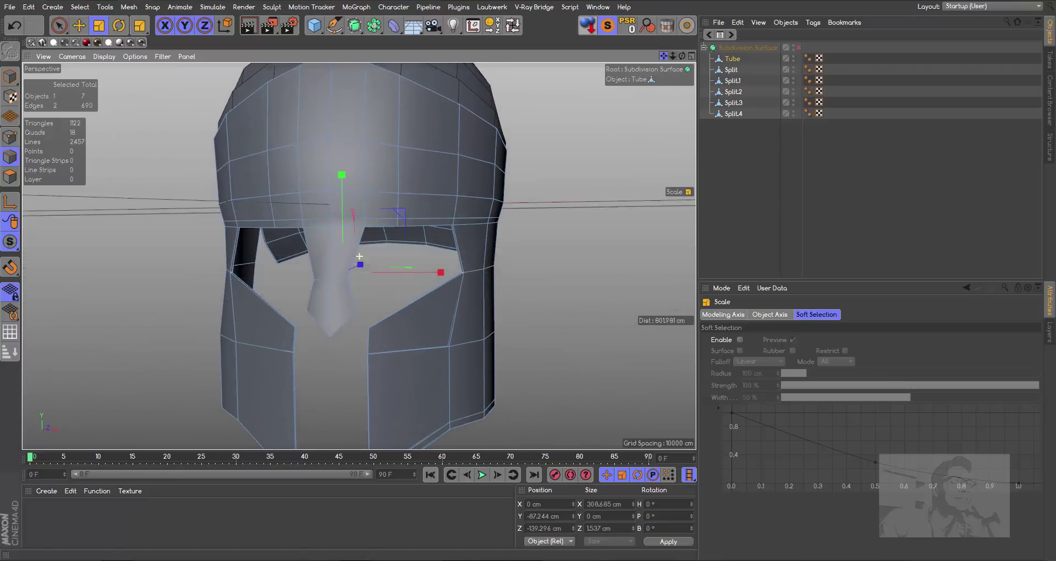
click(798, 47)
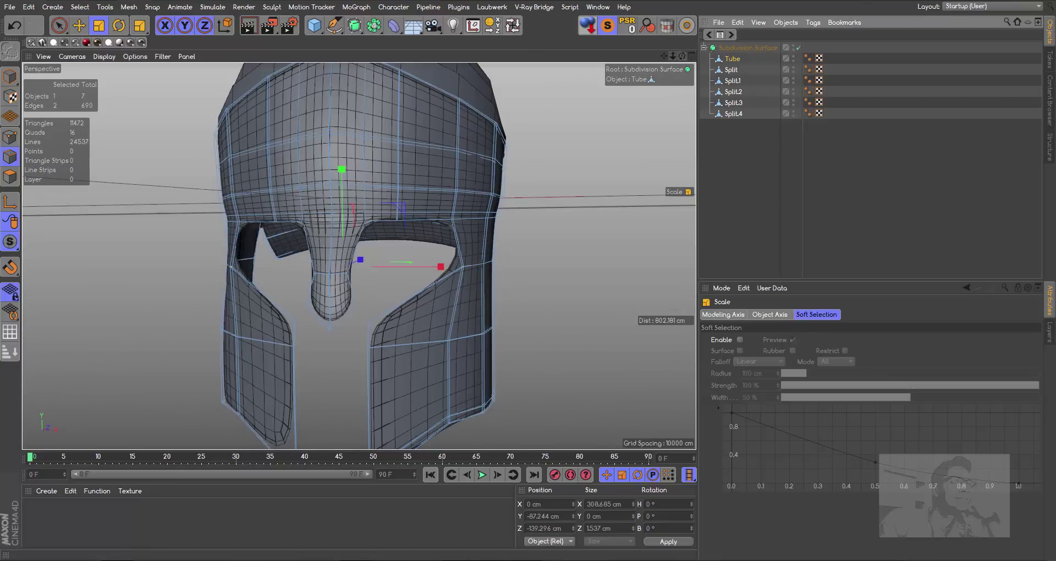
drag(682, 56, 638, 186)
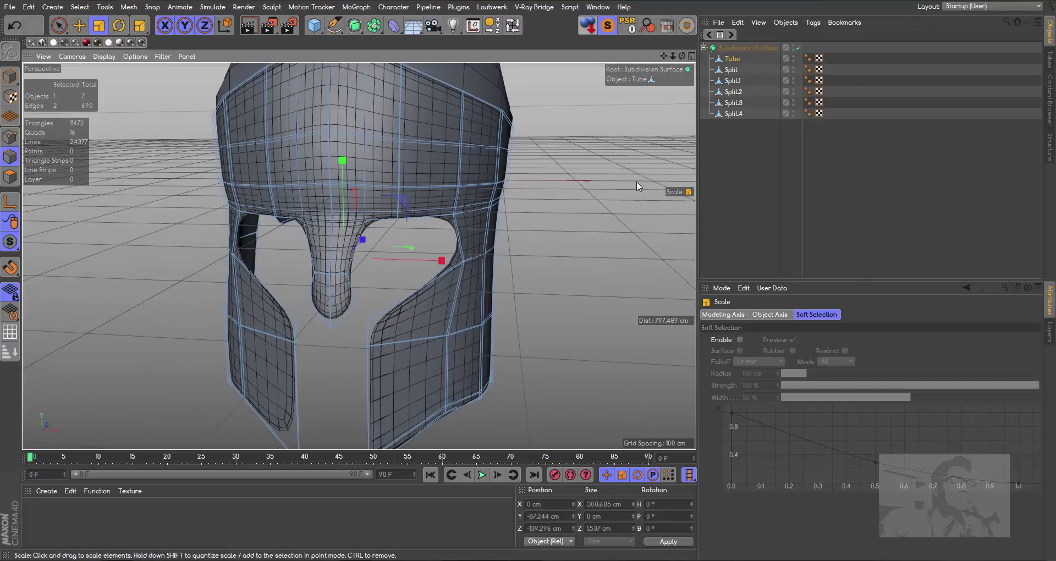
- Pick the Bevel tool, add a subdivision, and preview a render of the helmet
right_click(638, 186)
click(658, 242)
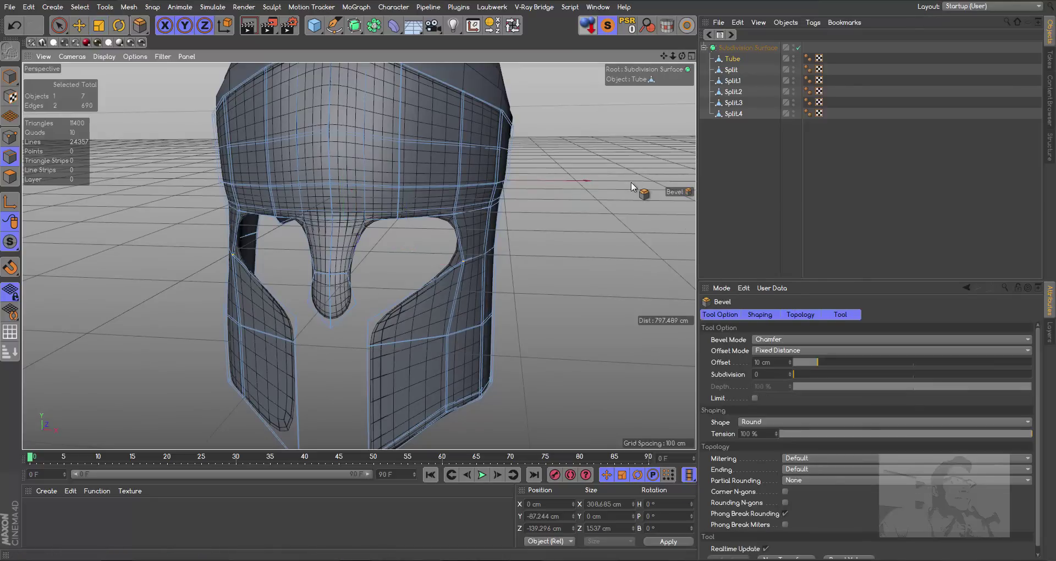
click(790, 372)
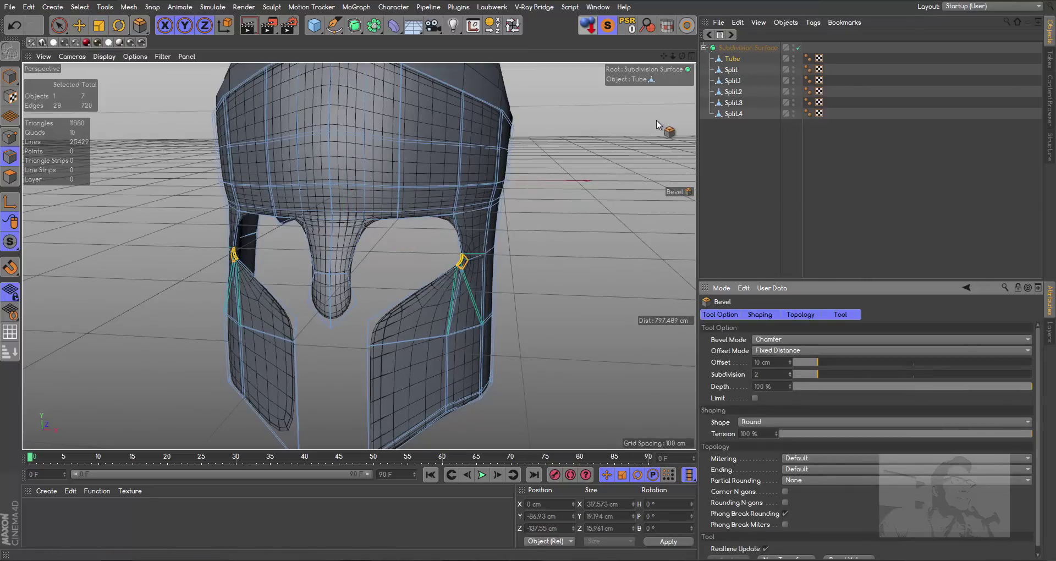
drag(682, 56, 362, 62)
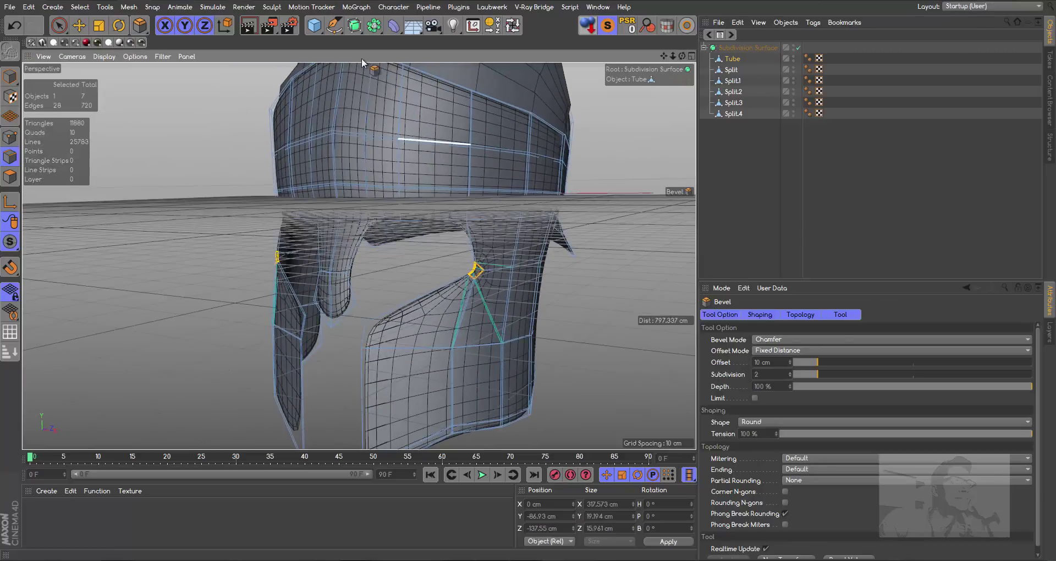
click(249, 25)
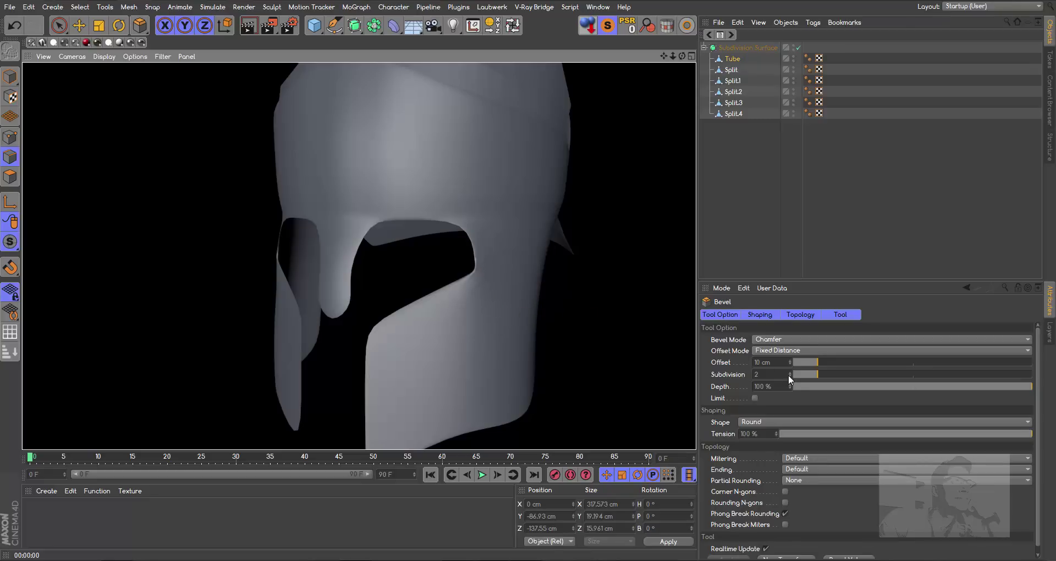
click(15, 25)
- Bevel the face-opening edges with Subdivision 3 and an offset of about 20.6 cm
drag(678, 58, 817, 270)
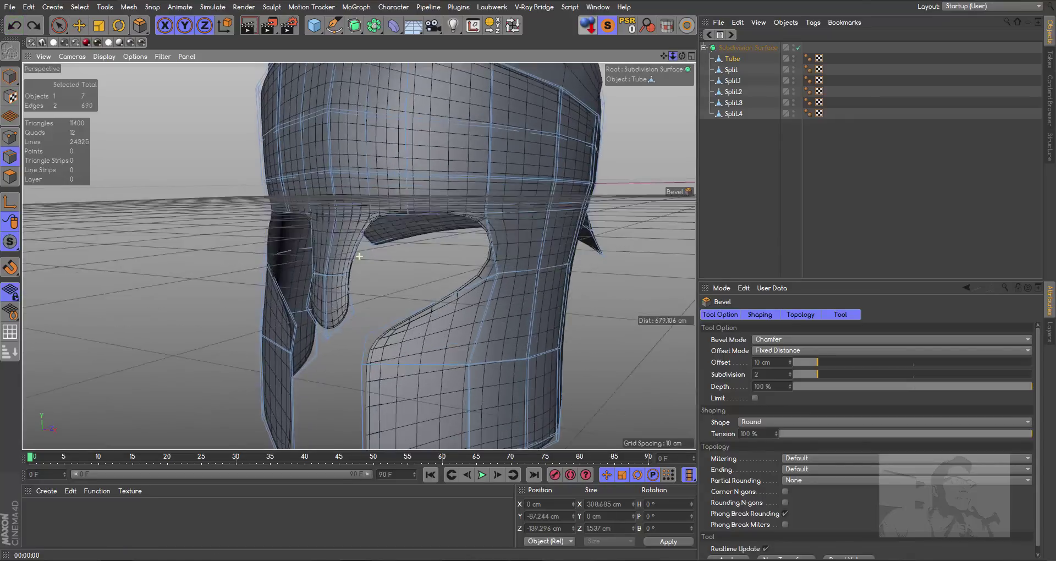
click(791, 371)
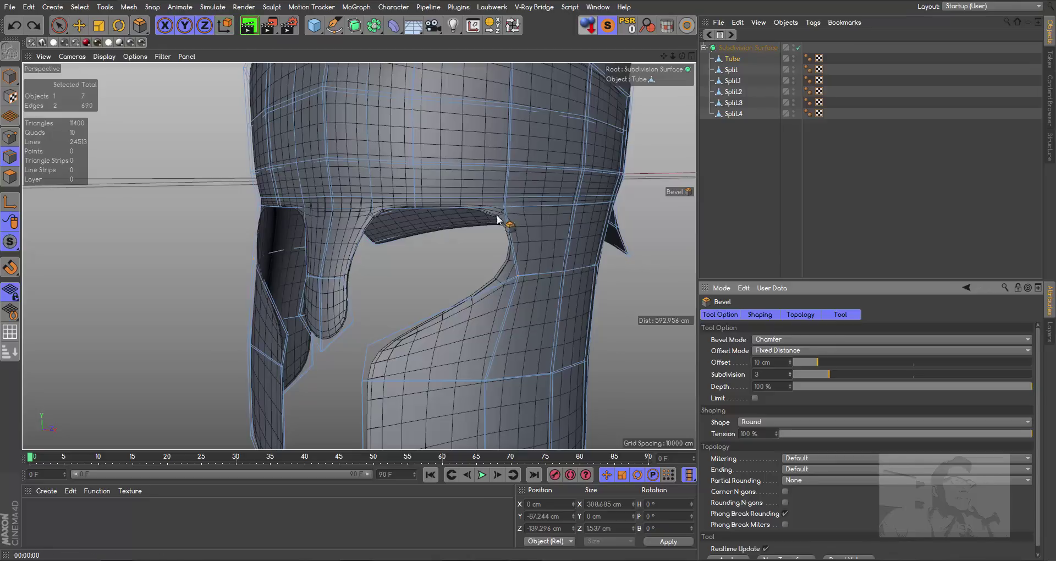
drag(635, 287, 660, 287)
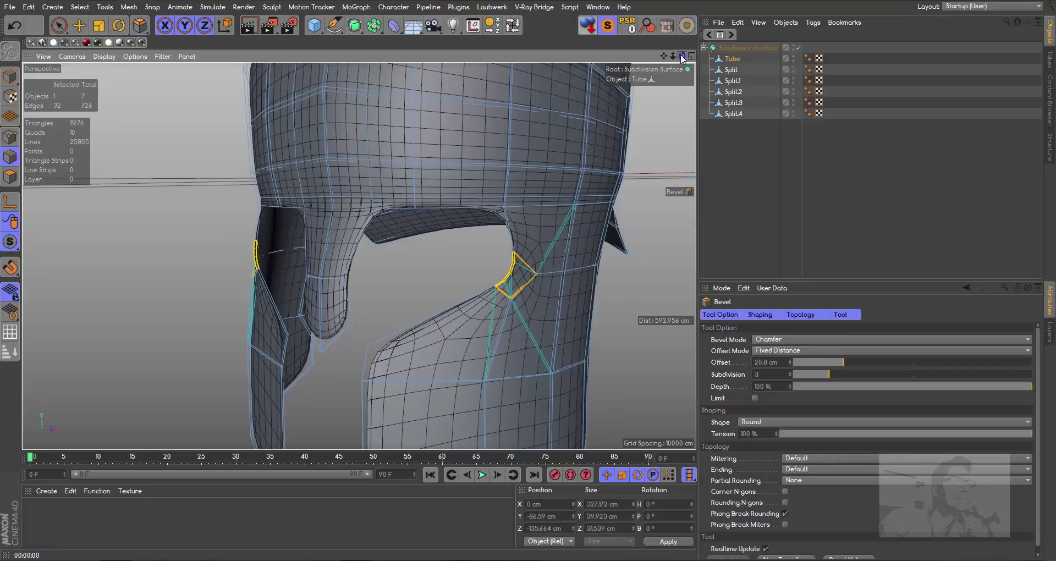
drag(682, 57, 397, 220)
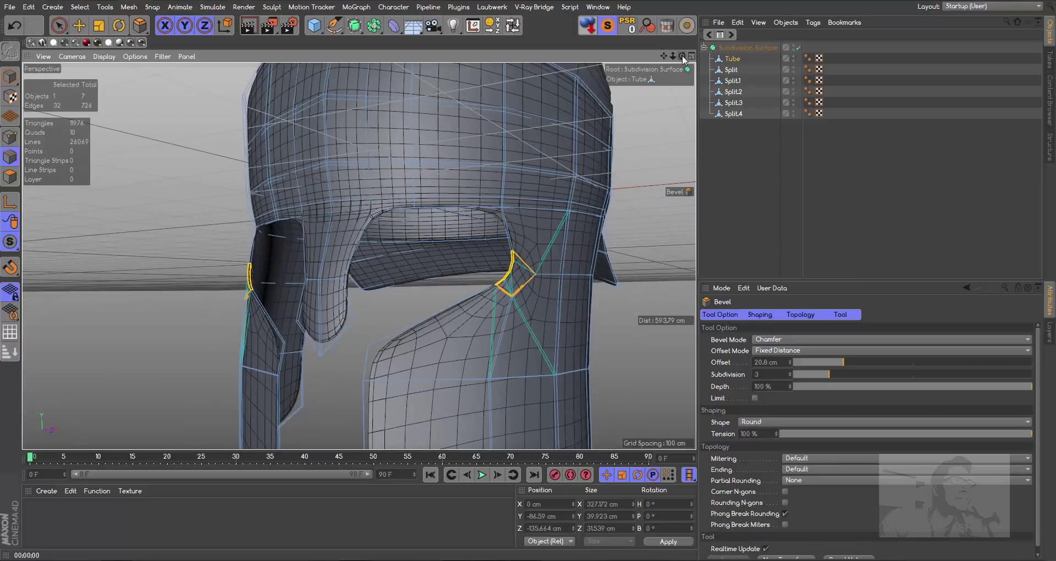
drag(683, 57, 431, 262)
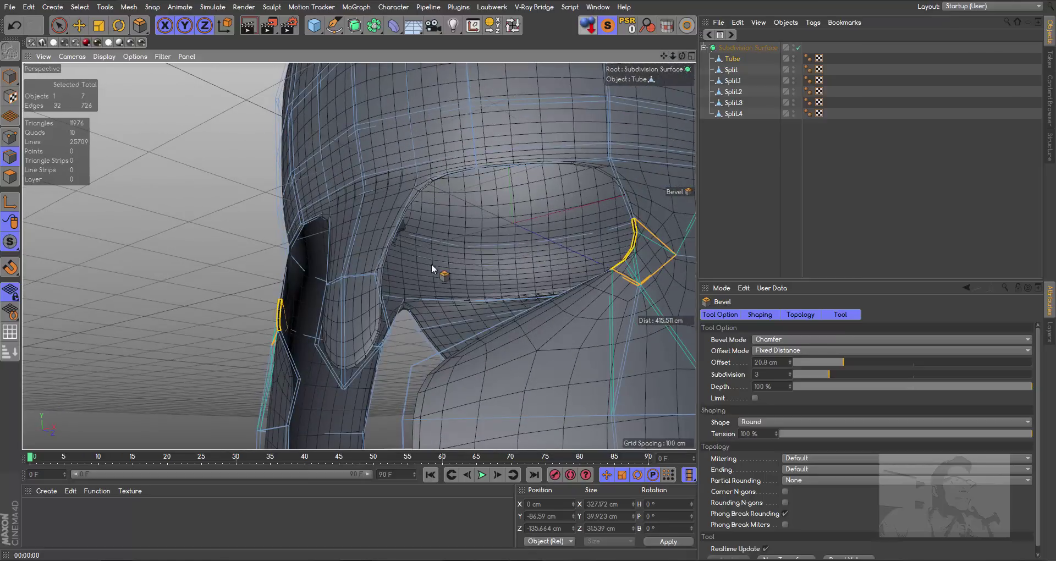
- Test a bevel on one nose guard edge, then undo it
click(391, 332)
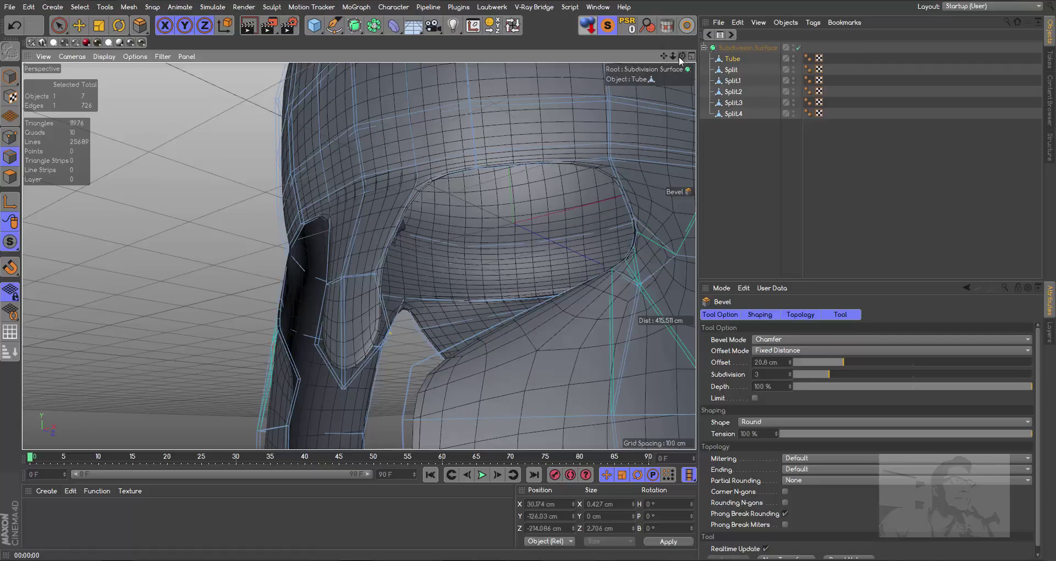
drag(681, 56, 384, 322)
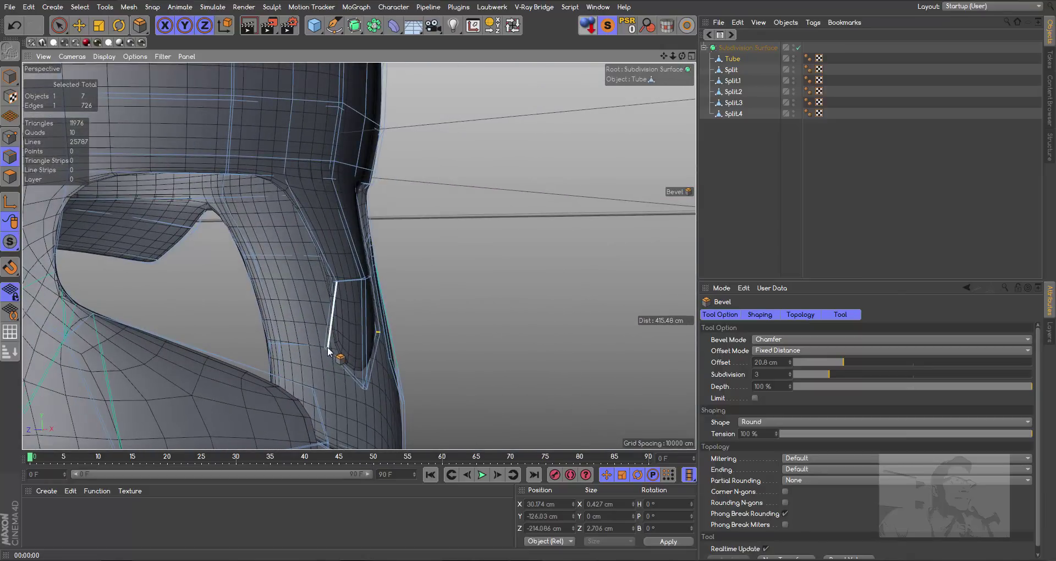
drag(329, 350, 336, 372)
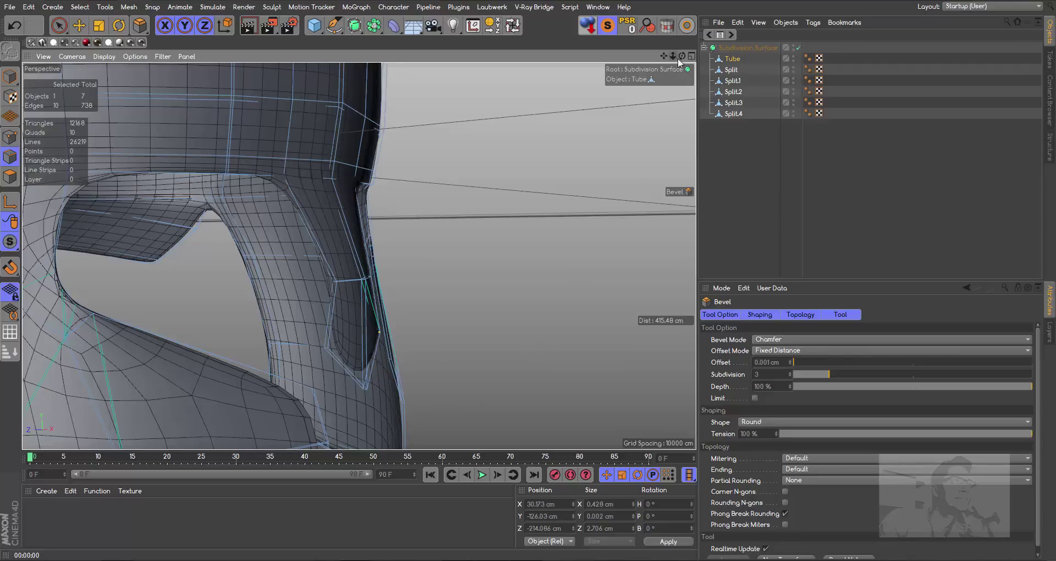
mouse_move(682, 55)
mouse_down()
mouse_move(633, 61)
mouse_move(599, 198)
mouse_move(567, 206)
mouse_up()
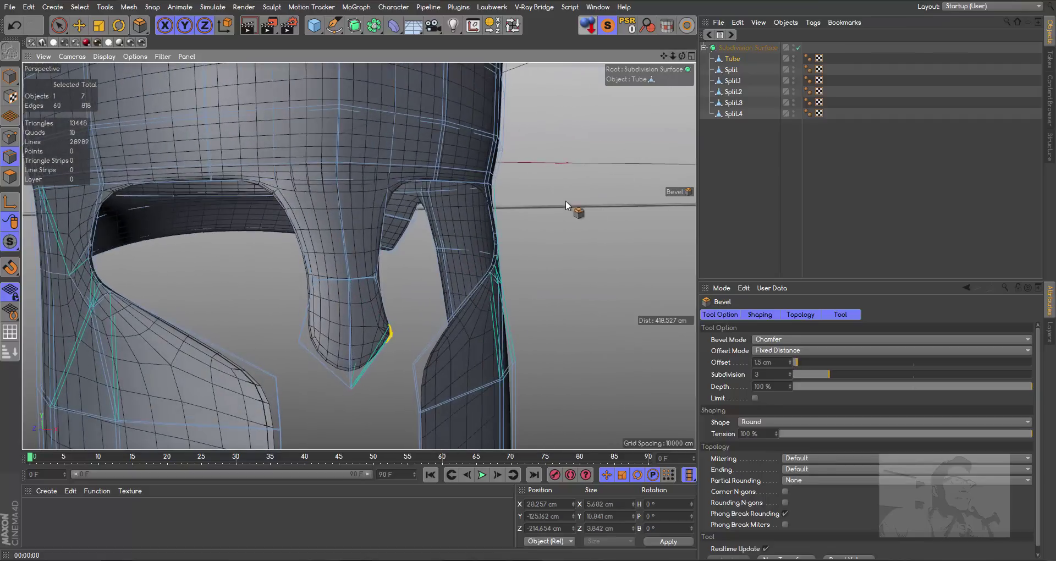
click(15, 25)
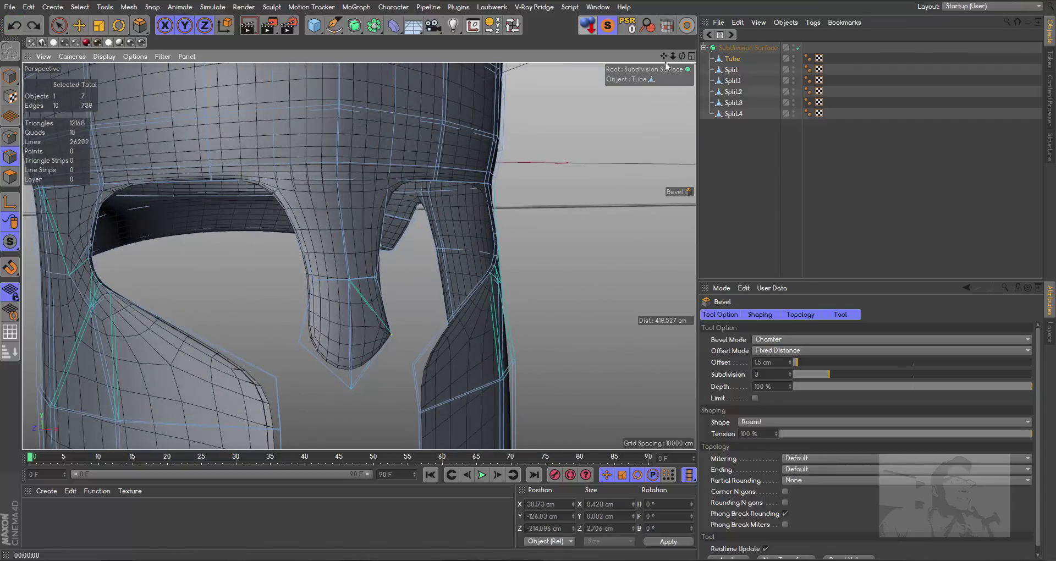
- Test a 3.2 cm bevel on two nose guard tip edges, then undo it with Ctrl+Z
drag(682, 56, 649, 88)
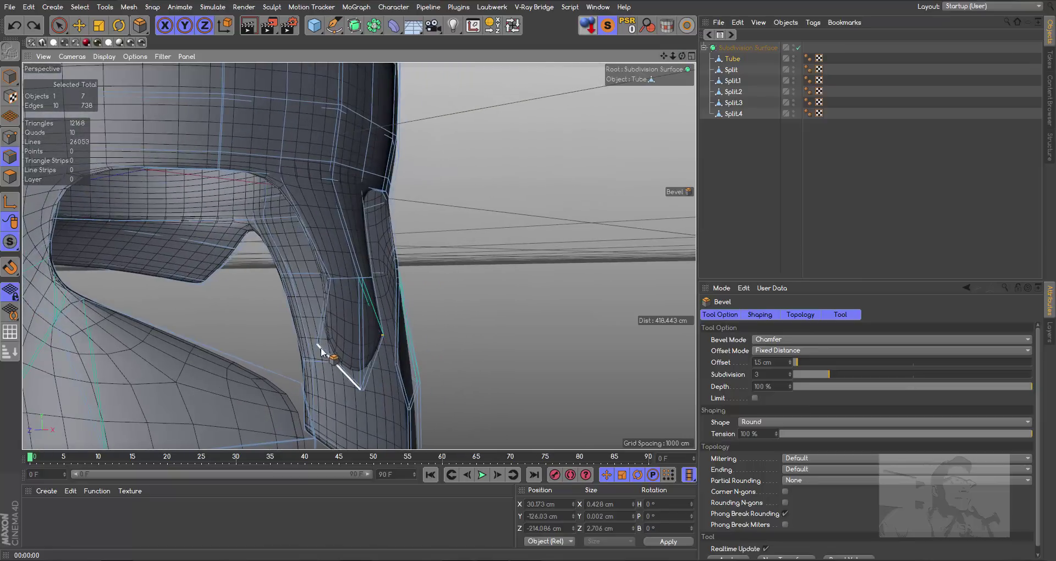
shift+click(319, 345)
drag(506, 339, 512, 339)
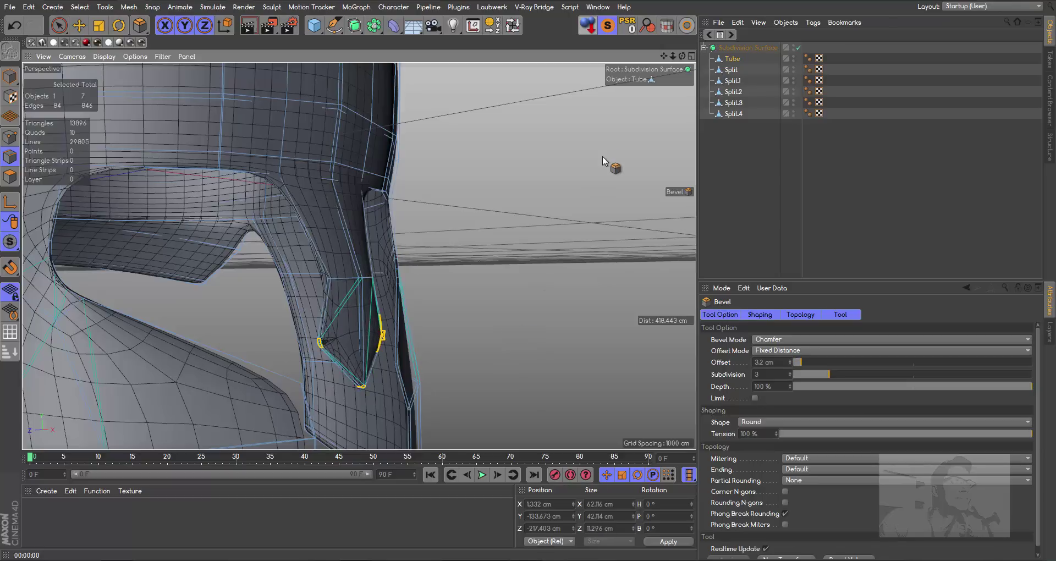
mouse_move(682, 56)
mouse_down()
mouse_move(649, 66)
mouse_move(660, 61)
mouse_move(799, 273)
mouse_up()
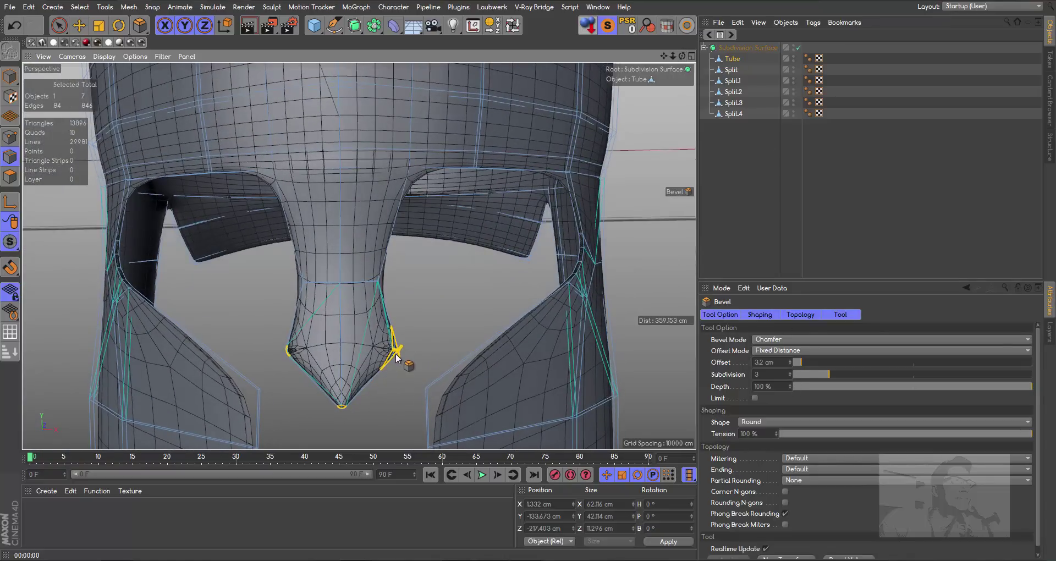
key(ctrl+z)
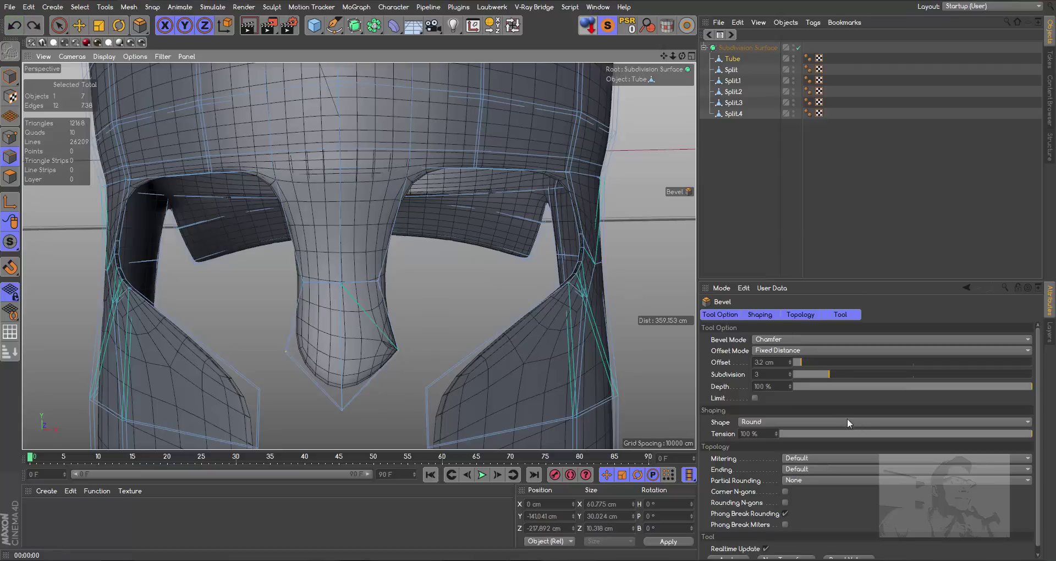
- Step back in undo, select three nose guard tip edges, and bevel them with one subdivision
click(19, 27)
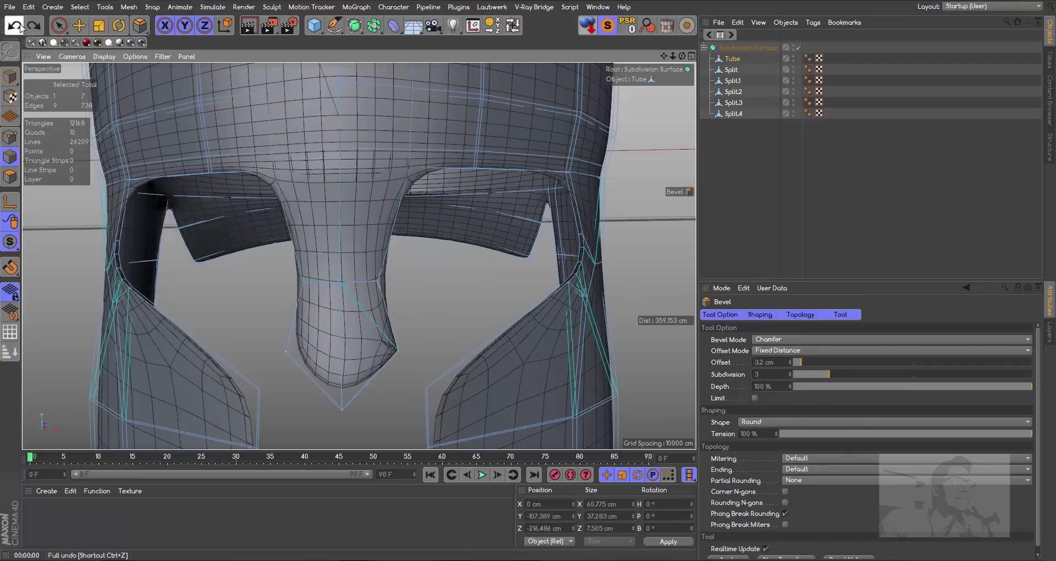
click(20, 26)
click(19, 26)
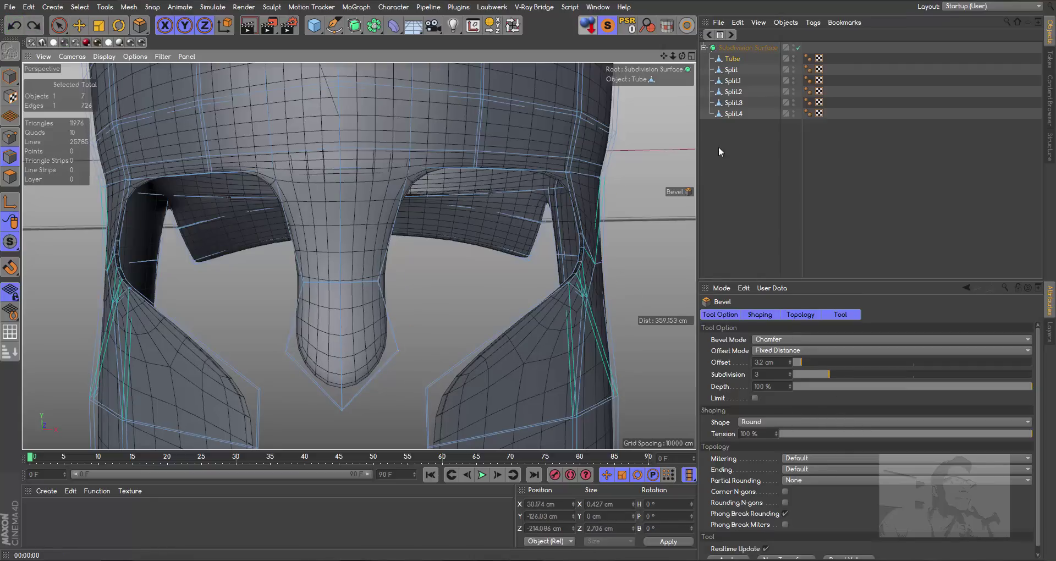
drag(682, 57, 307, 363)
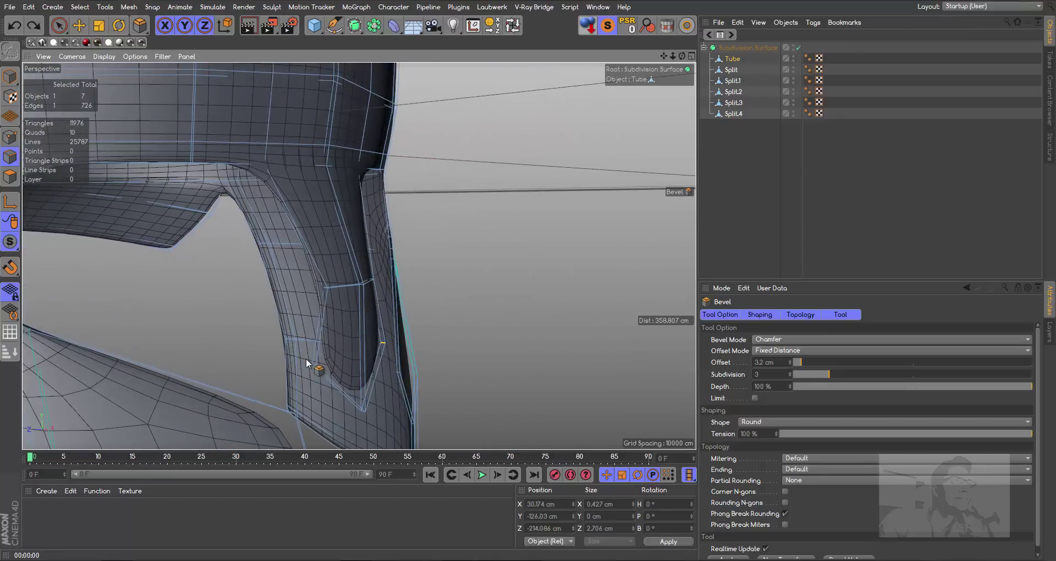
shift+click(314, 366)
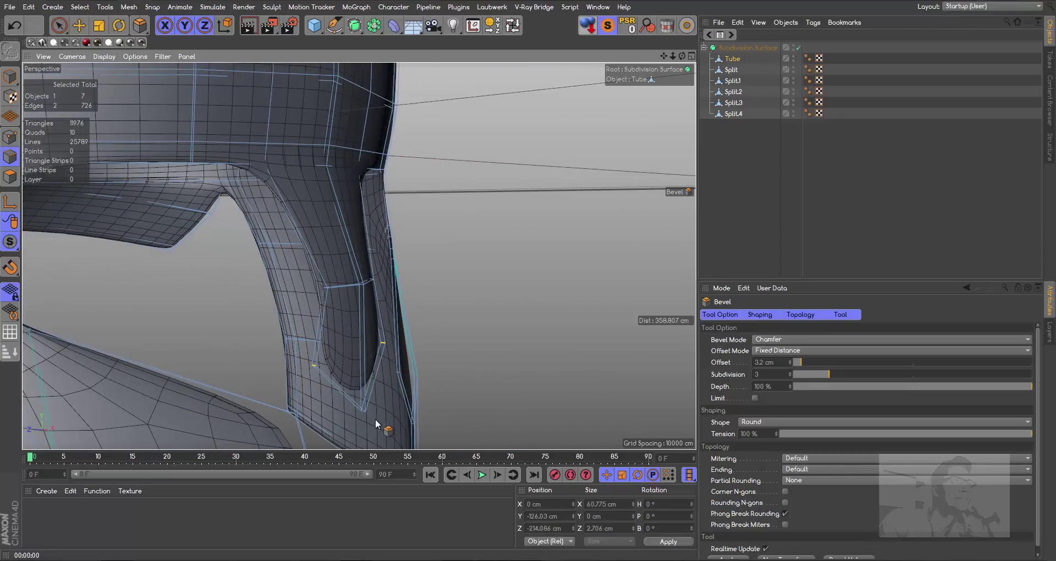
shift+click(363, 412)
mouse_move(682, 56)
mouse_down()
mouse_move(660, 71)
mouse_move(623, 187)
mouse_up()
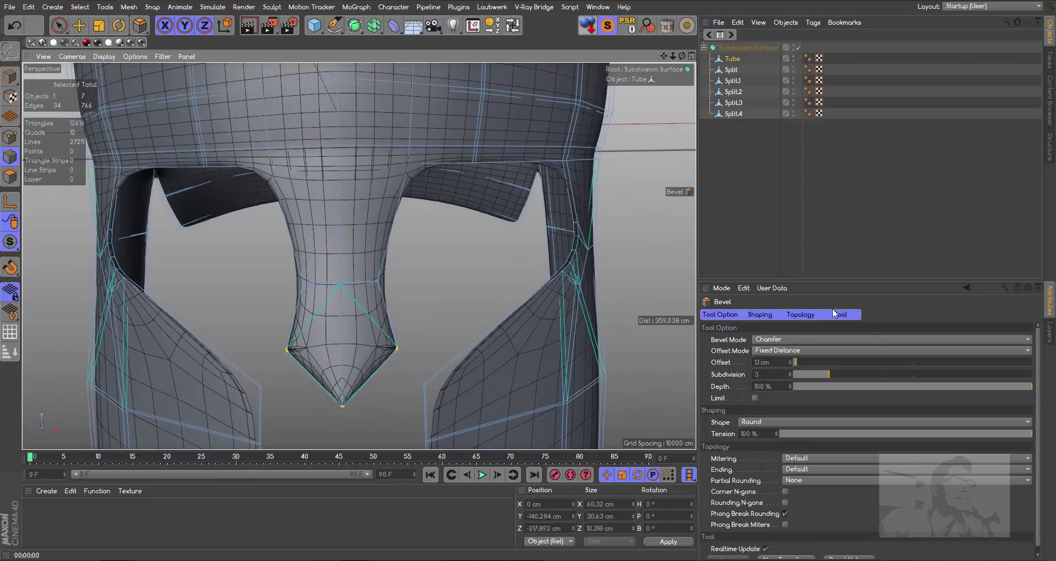
drag(790, 375, 791, 376)
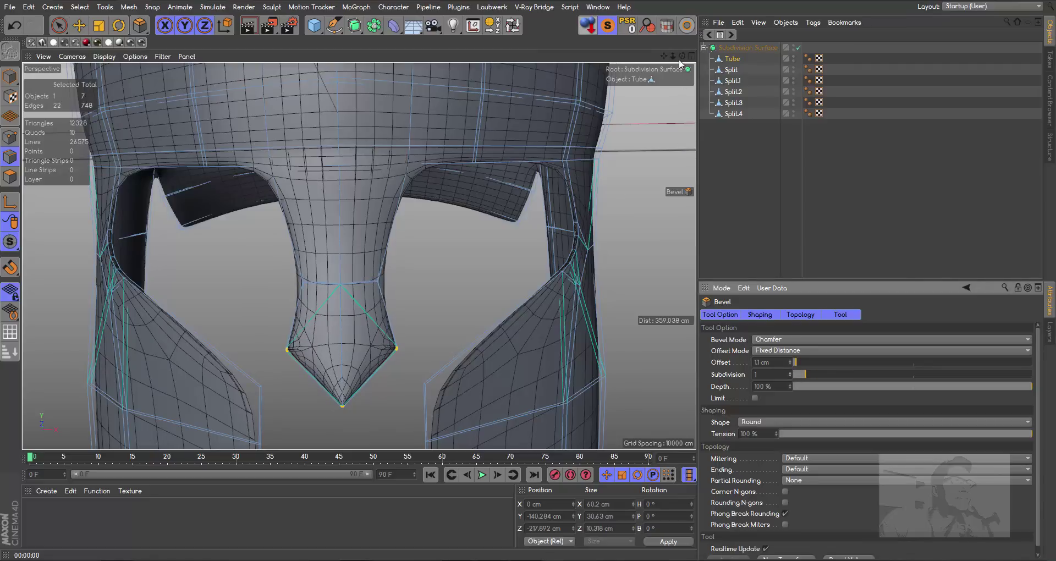
scroll(357, 254, down, 10)
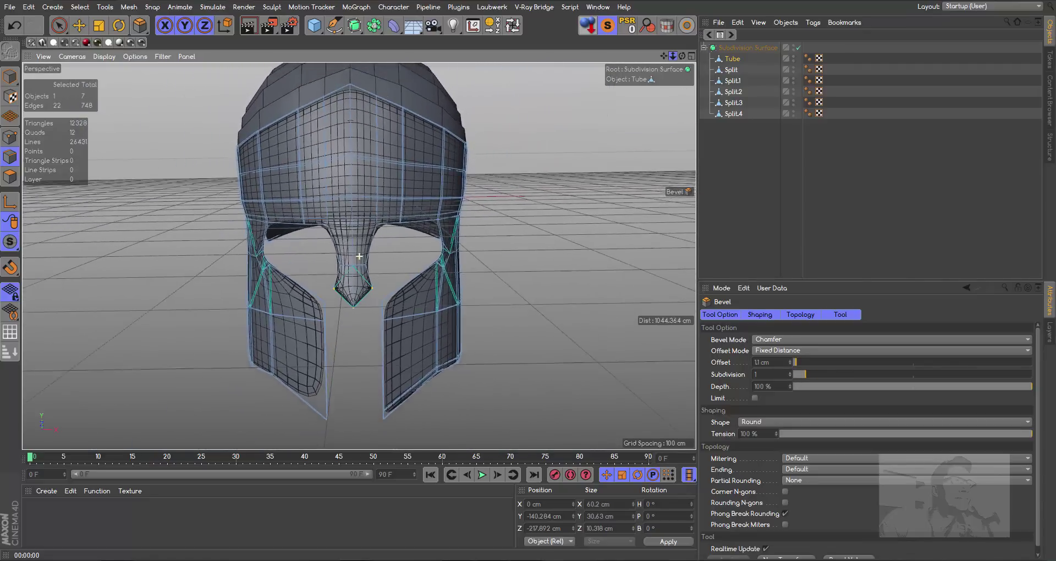
- Render a preview of the helmet, then select Tube through Split.4 in the Object Manager
drag(682, 56, 359, 256)
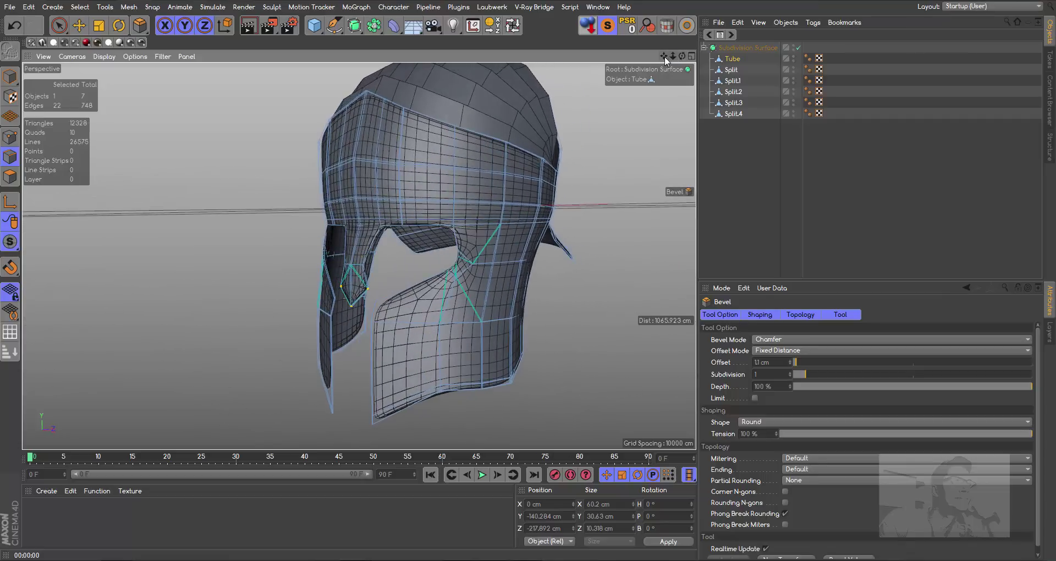
drag(666, 61, 665, 57)
key(ctrl+r)
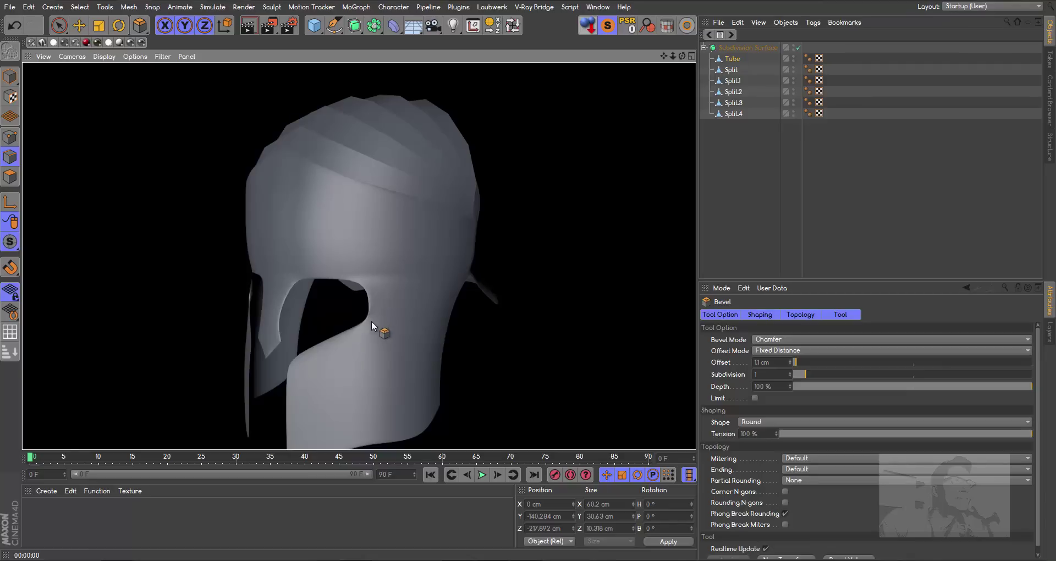
drag(664, 56, 359, 256)
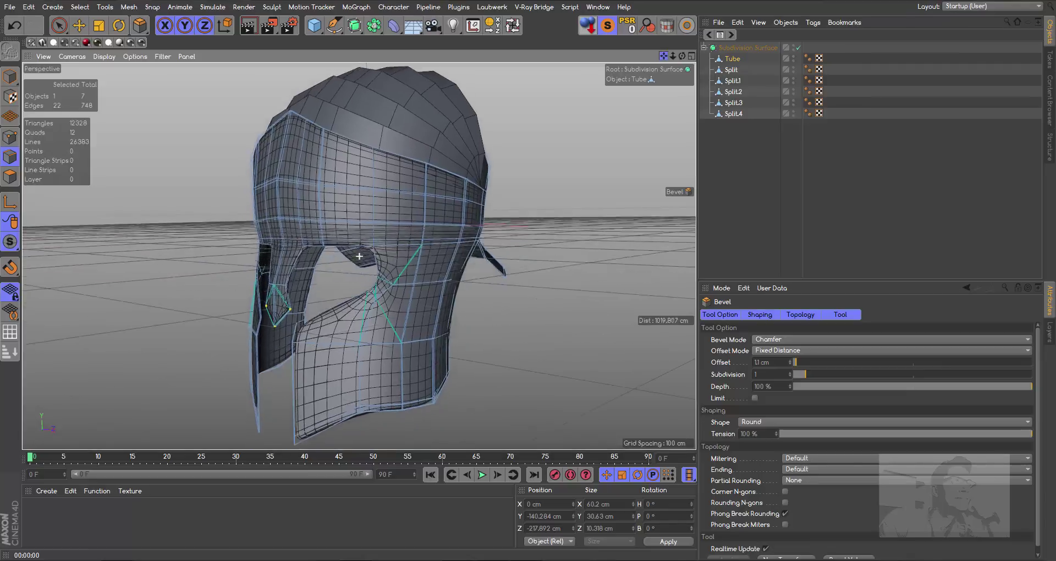
drag(683, 57, 359, 256)
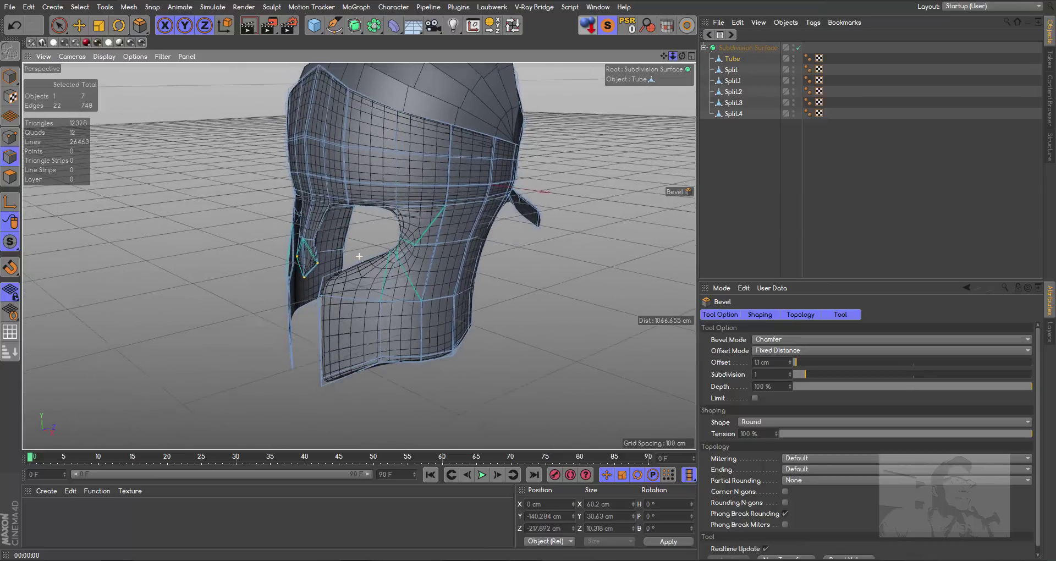
scroll(358, 256, down, 3)
middle_drag(358, 255, 359, 256)
drag(358, 255, 358, 256)
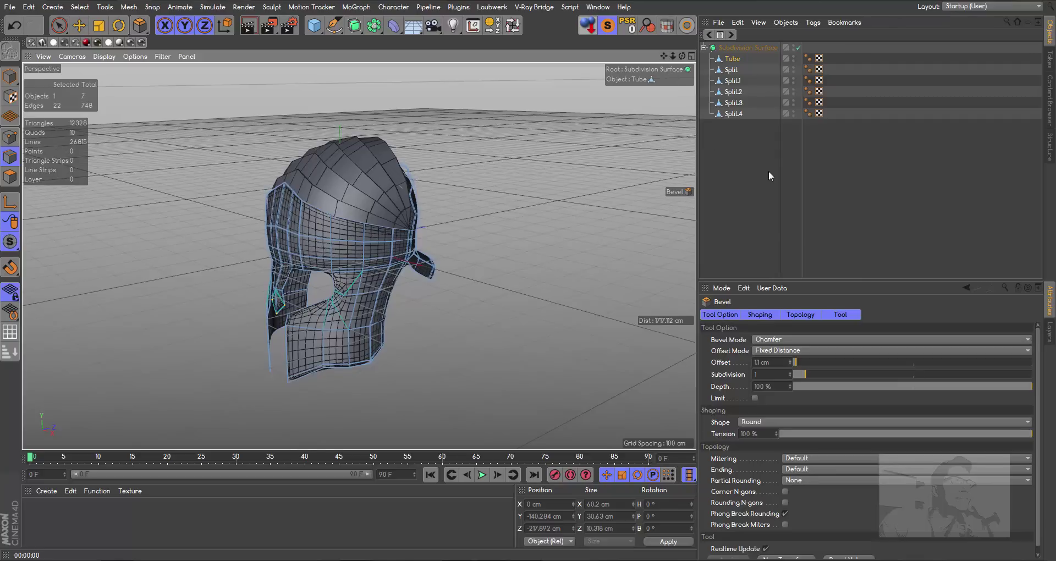
drag(737, 142, 733, 59)
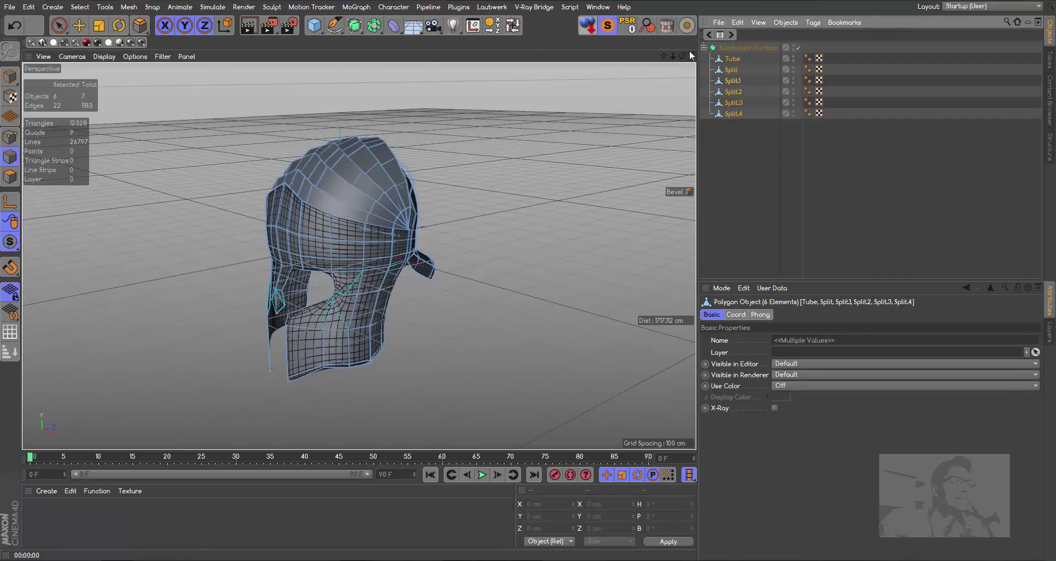
drag(682, 56, 358, 256)
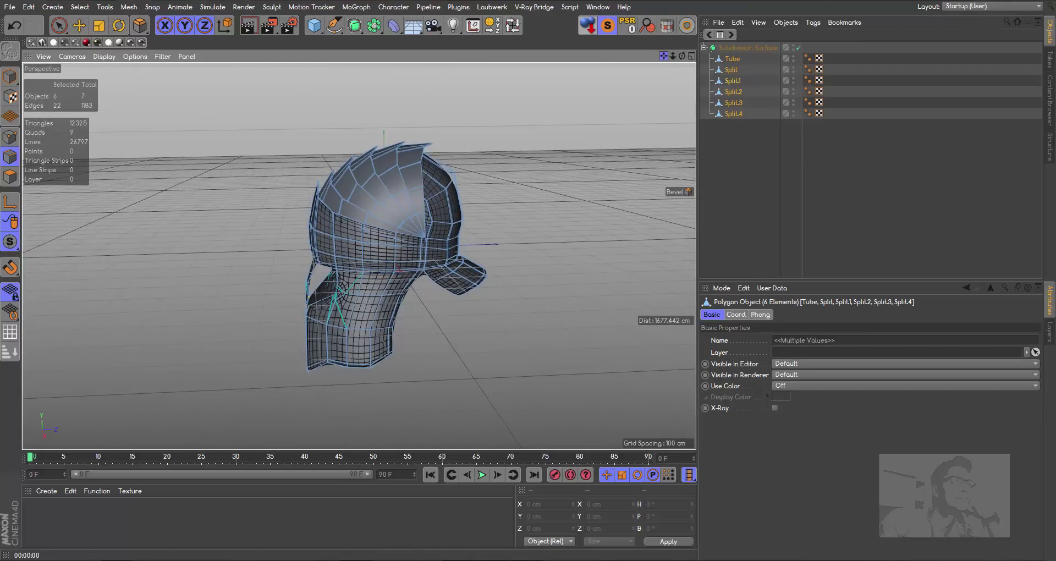
key(q)
right_click(737, 88)
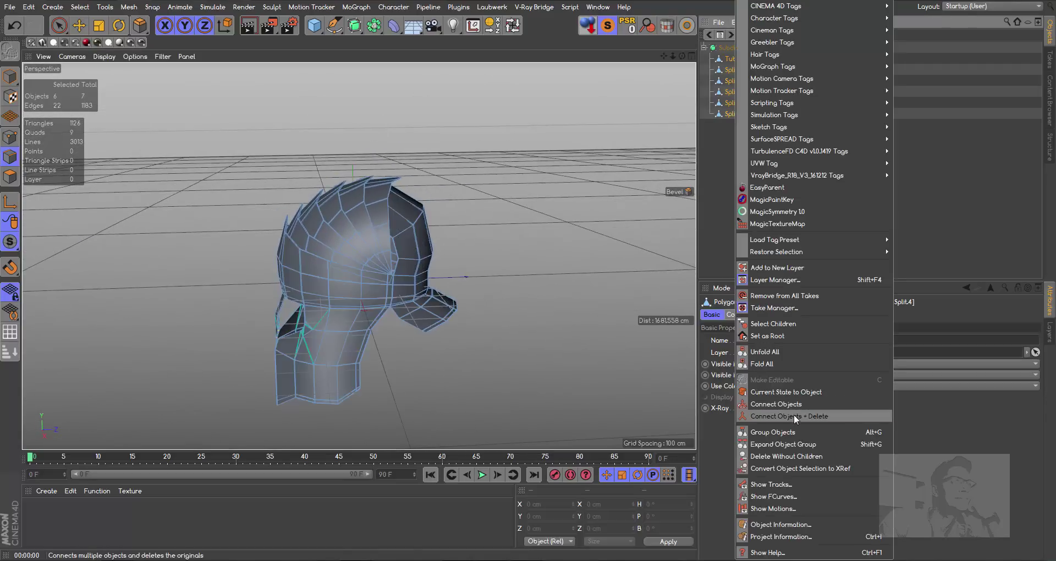
click(794, 416)
click(798, 48)
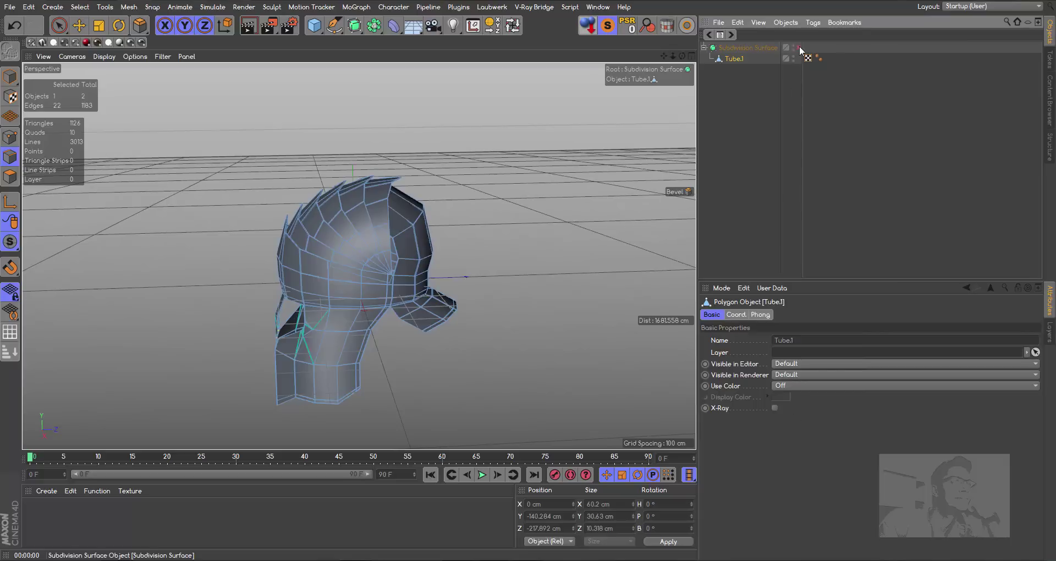
alt+drag(467, 248, 308, 259)
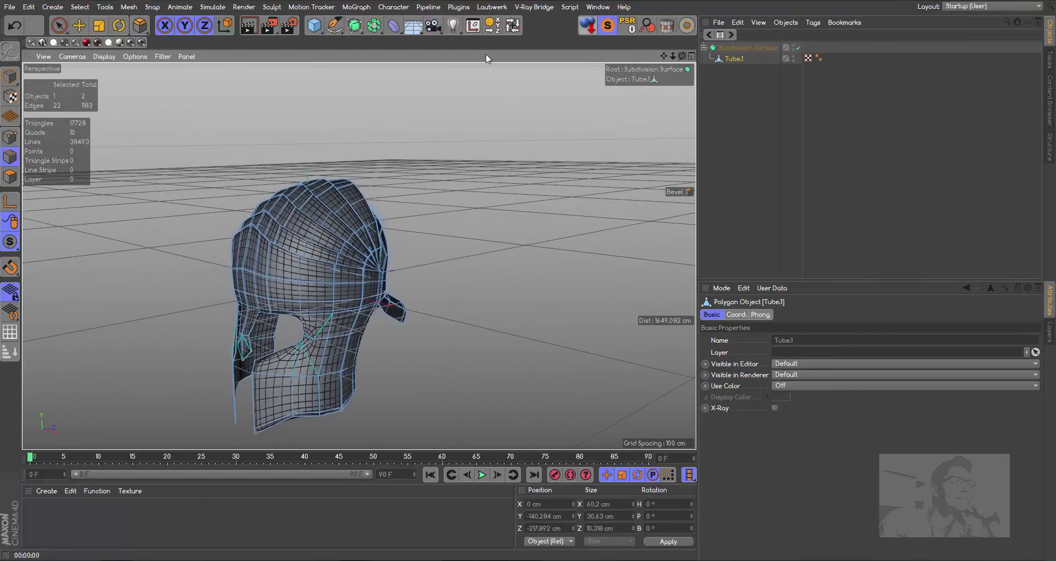
click(249, 25)
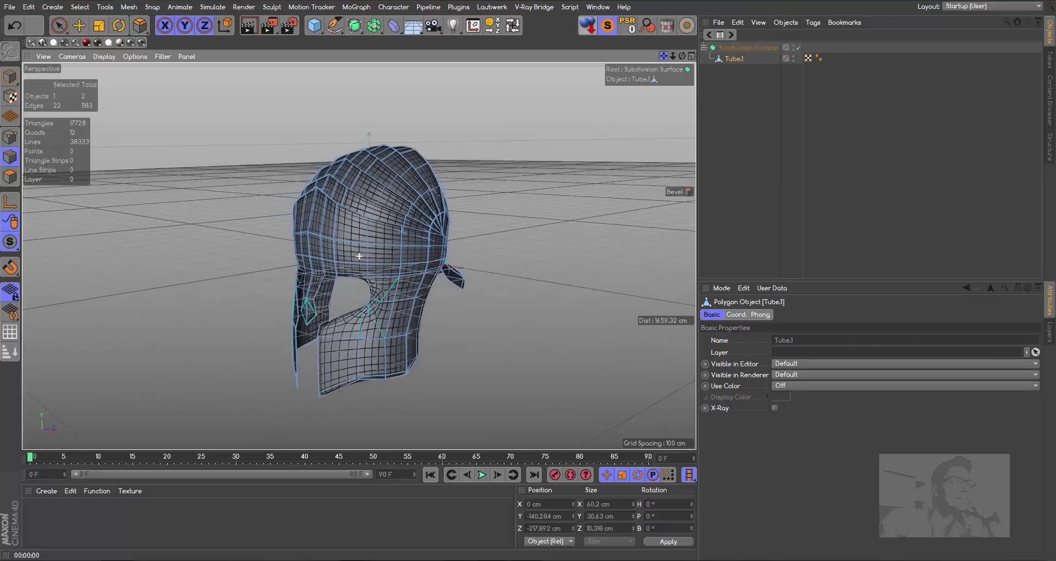
alt+drag(664, 58, 560, 83)
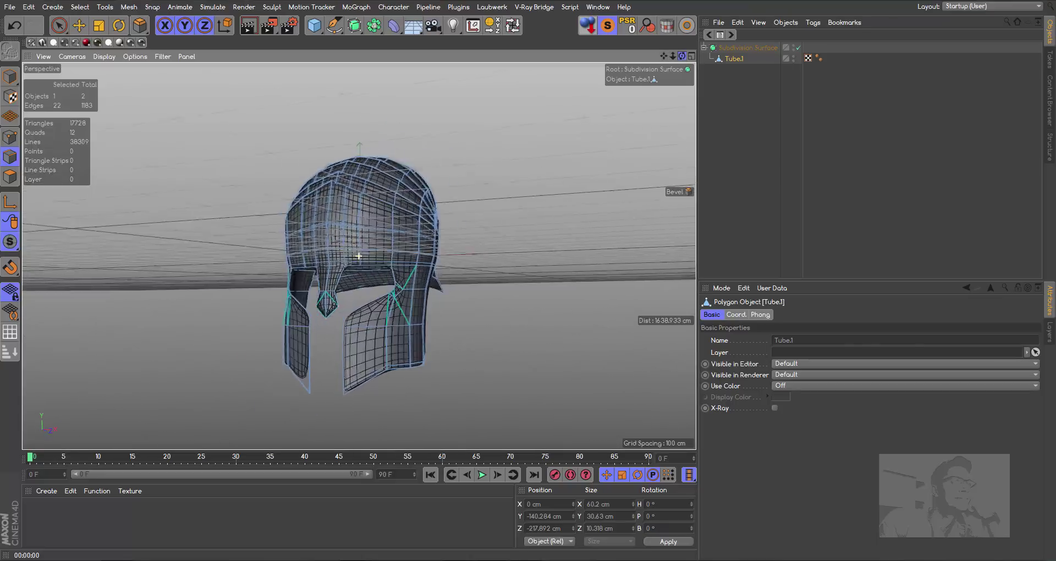
click(248, 25)
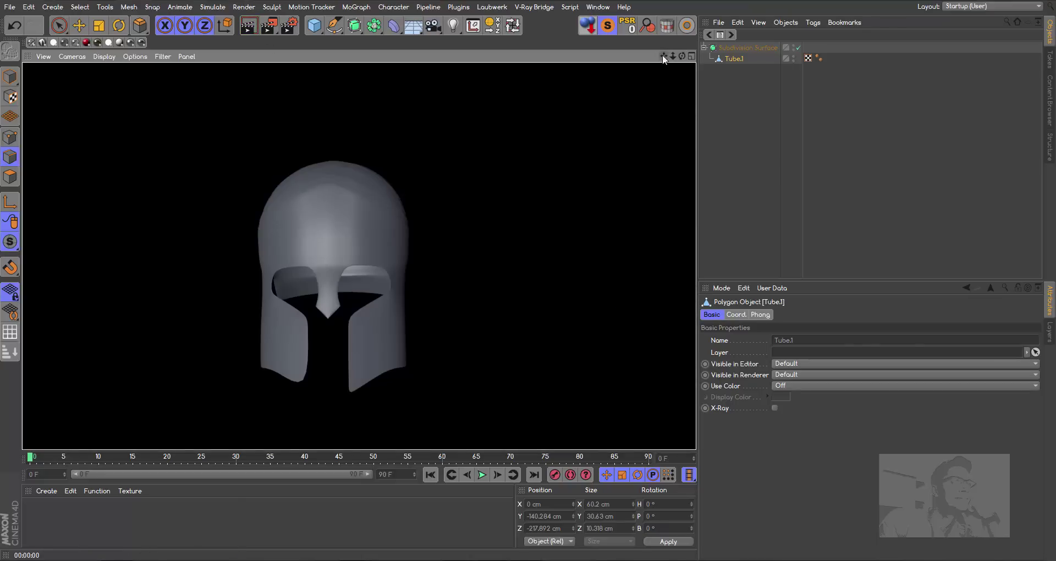
drag(664, 58, 359, 256)
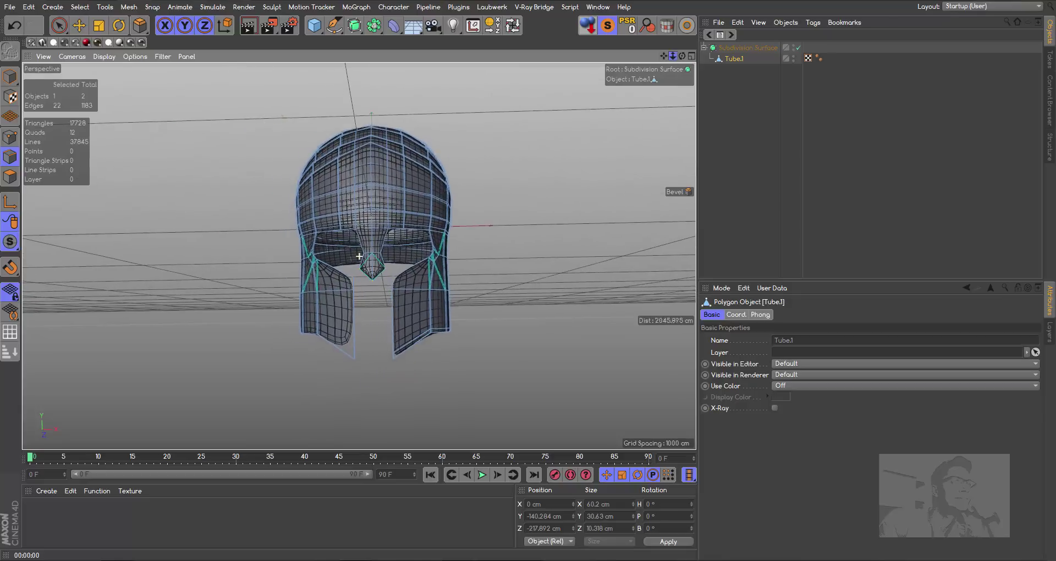
scroll(359, 256, up, 3)
drag(674, 58, 604, 196)
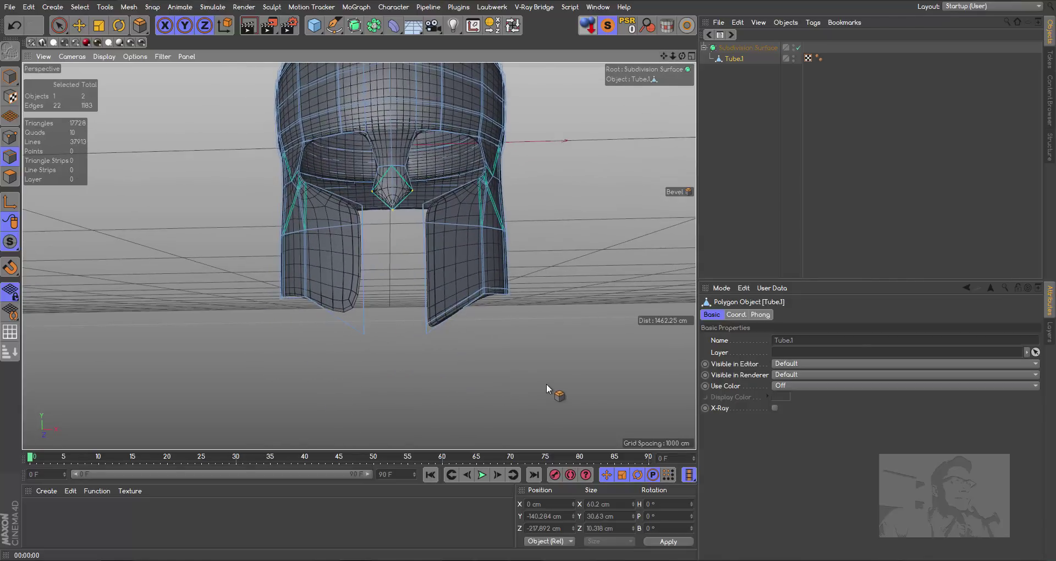
- Cut a loop across the lower left cheek guard with K~L and check it without smoothing
key(k)
key(l)
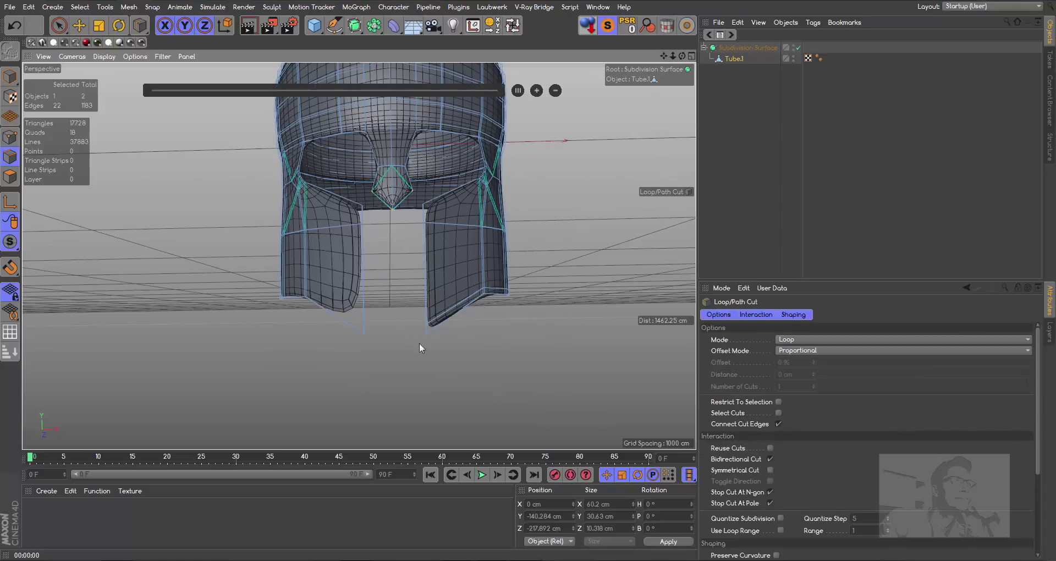
click(363, 329)
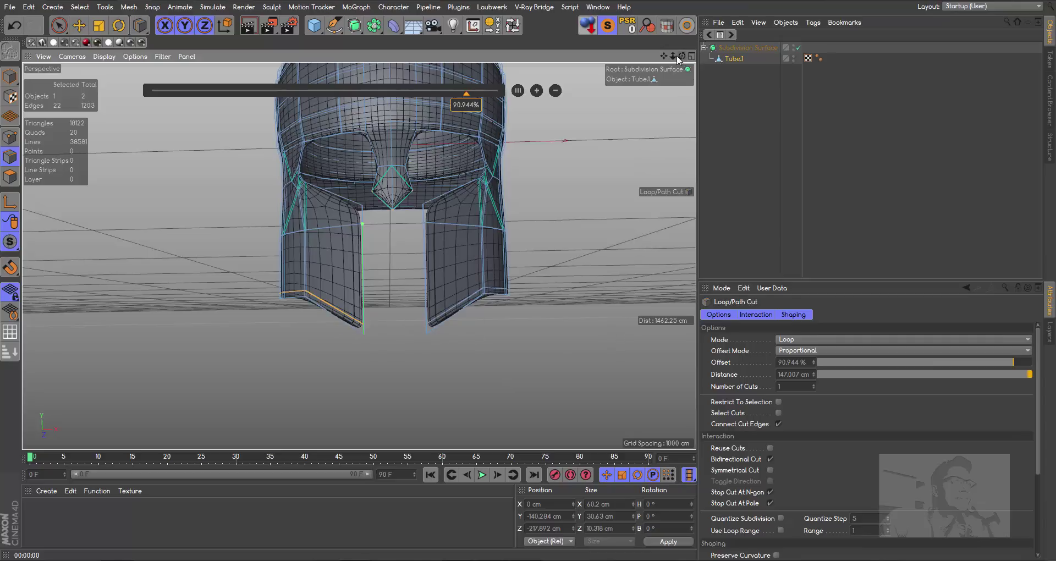
drag(677, 55, 744, 55)
click(798, 47)
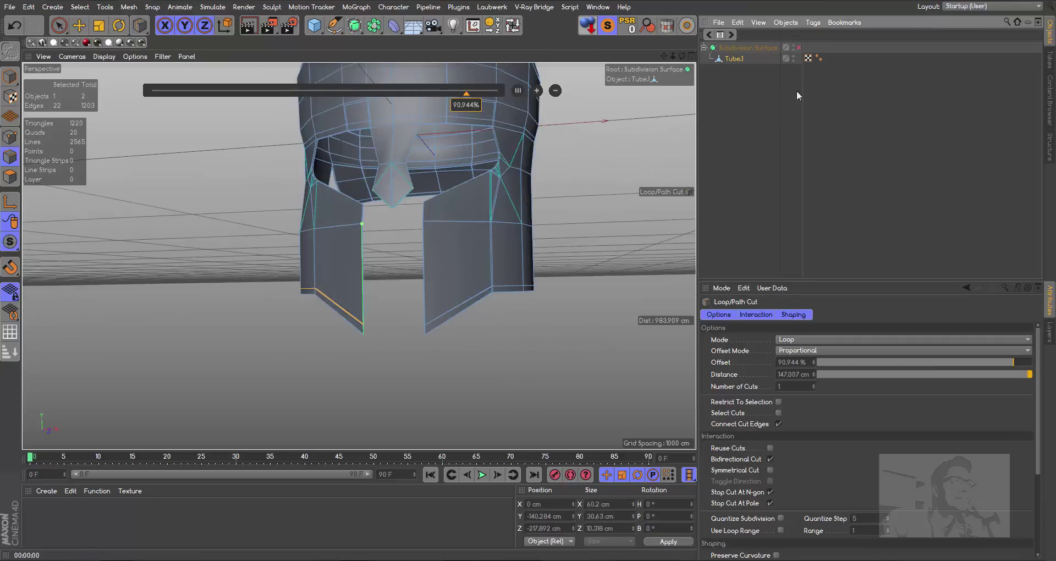
key(q)
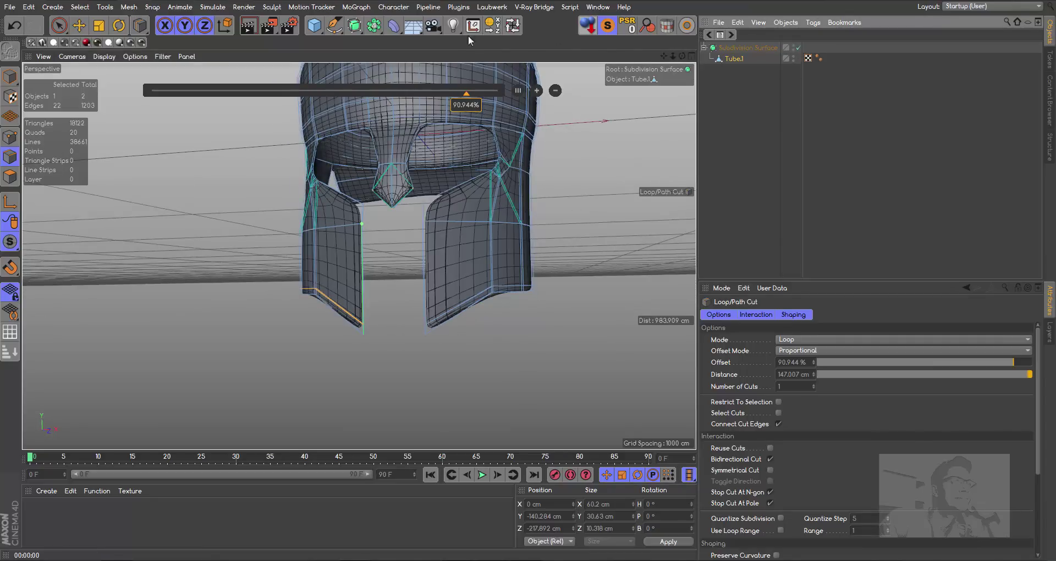
mouse_move(672, 56)
mouse_down()
mouse_move(638, 55)
mouse_move(710, 61)
mouse_up()
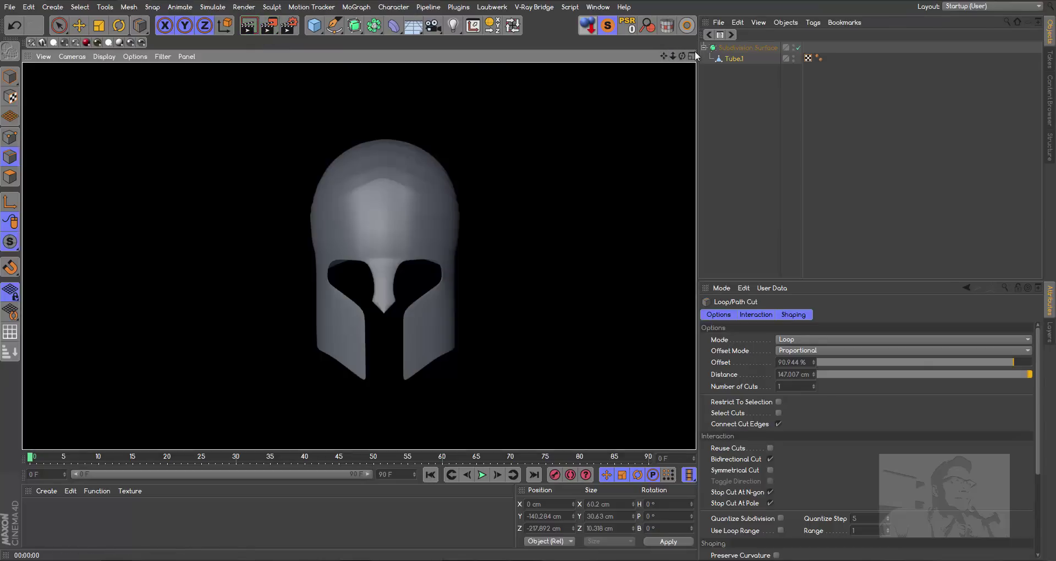
mouse_move(682, 55)
mouse_down()
mouse_move(726, 57)
mouse_move(663, 56)
mouse_move(709, 55)
mouse_up()
scroll(359, 256, up, 1)
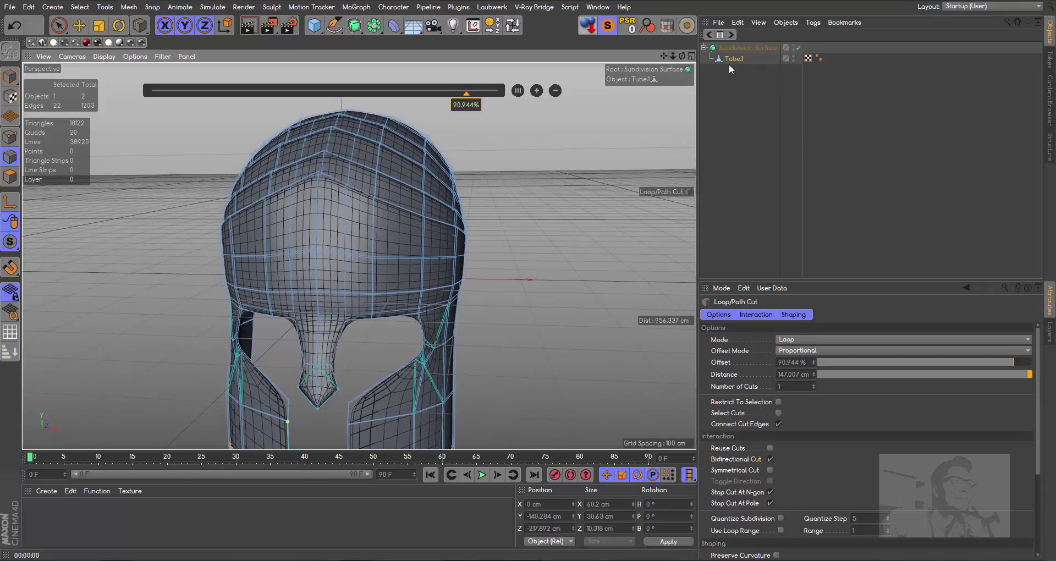
- Apply Current State to Object on Subdivision Surface, disable the original, and select the baked mesh
click(743, 50)
right_click(743, 50)
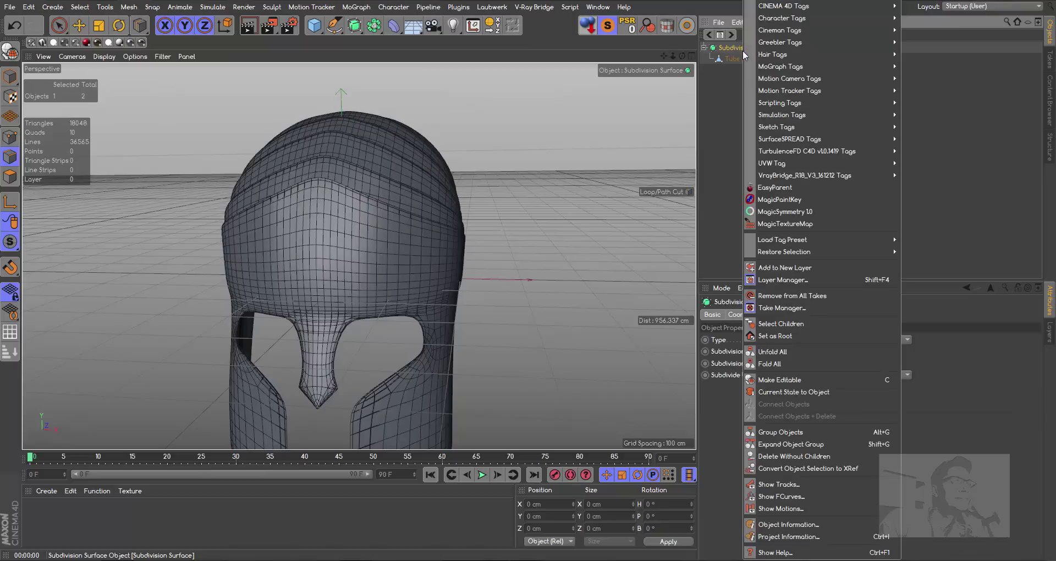
click(815, 391)
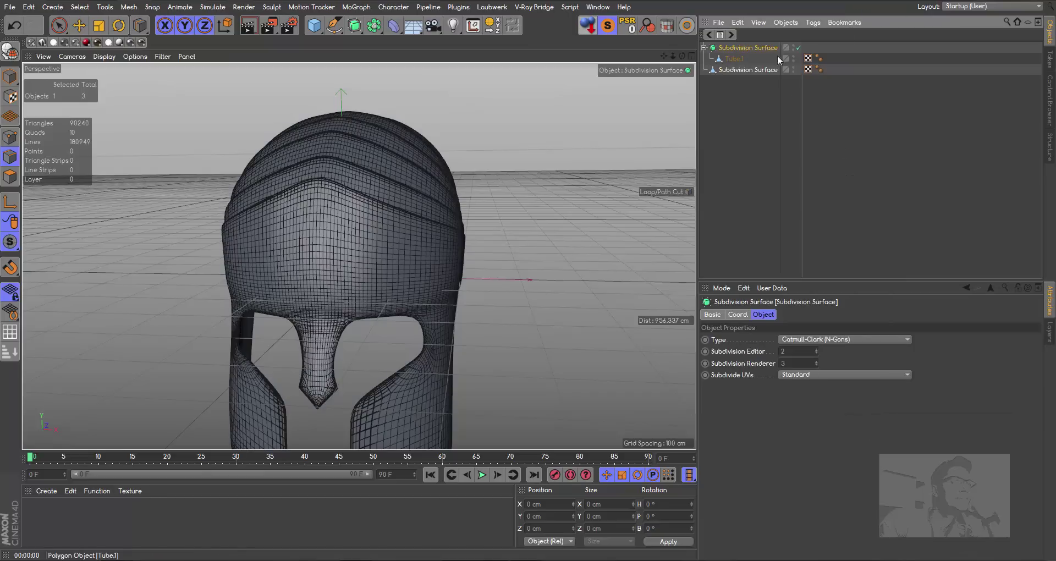
click(798, 47)
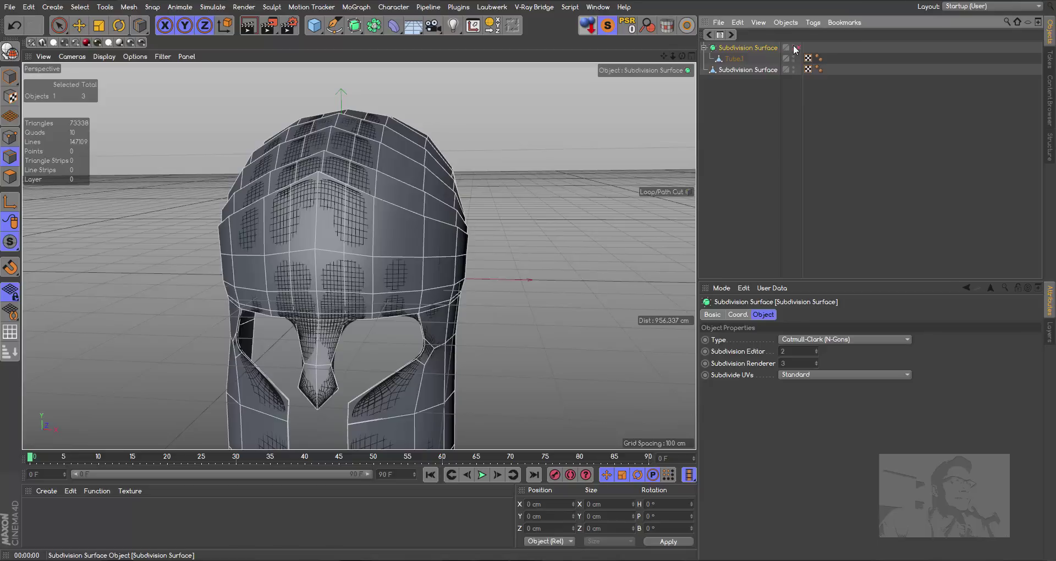
click(748, 71)
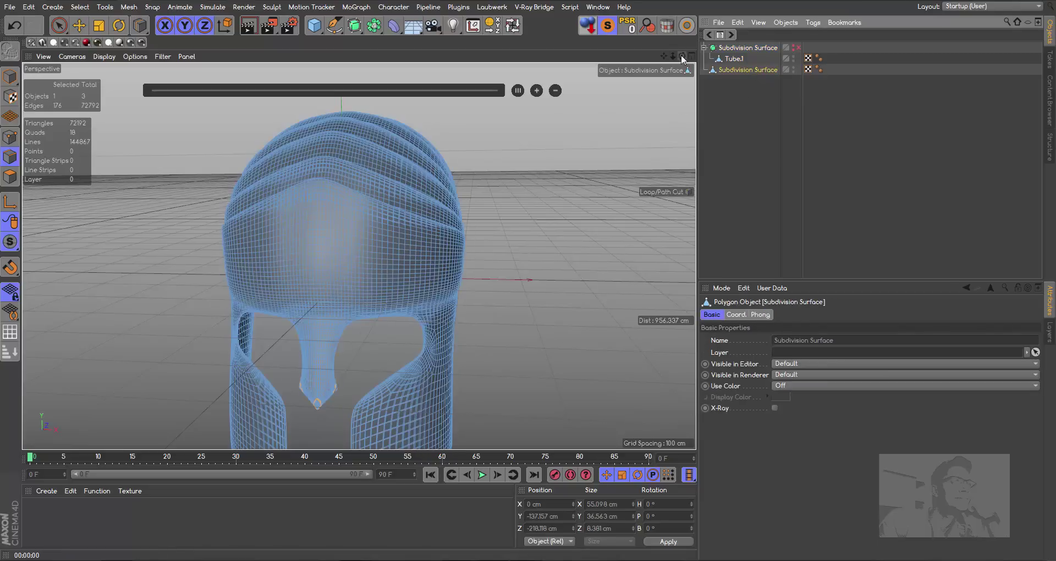
mouse_move(682, 60)
mouse_down()
mouse_move(672, 56)
mouse_move(669, 76)
mouse_move(682, 56)
mouse_move(672, 55)
mouse_up()
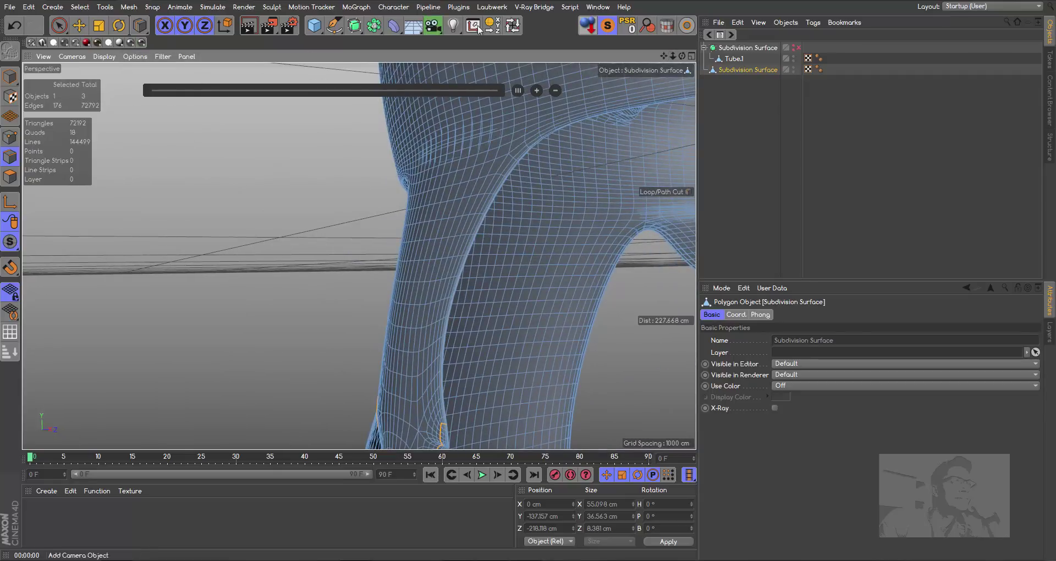
- With Loop Selection, select the full edge loop around the baked helmet's face opening
click(513, 26)
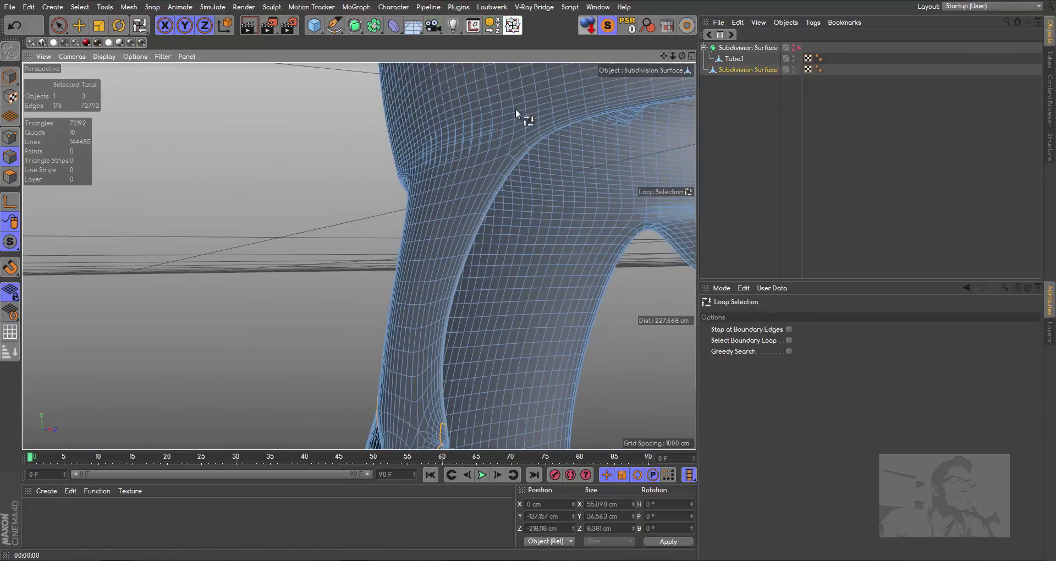
click(463, 265)
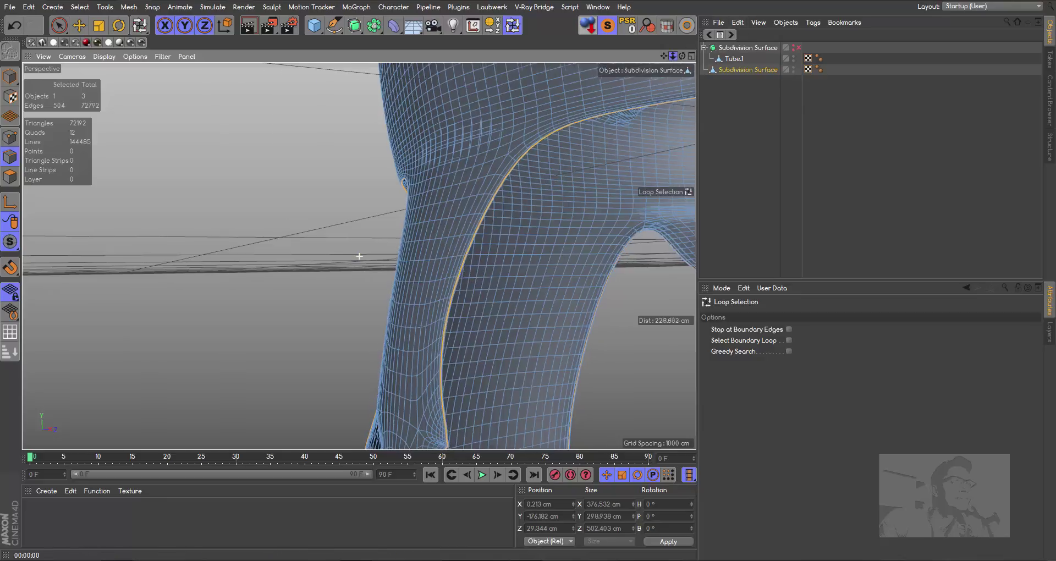
scroll(359, 256, down, 2)
scroll(359, 256, down, 2)
scroll(359, 257, down, 2)
scroll(359, 256, down, 1)
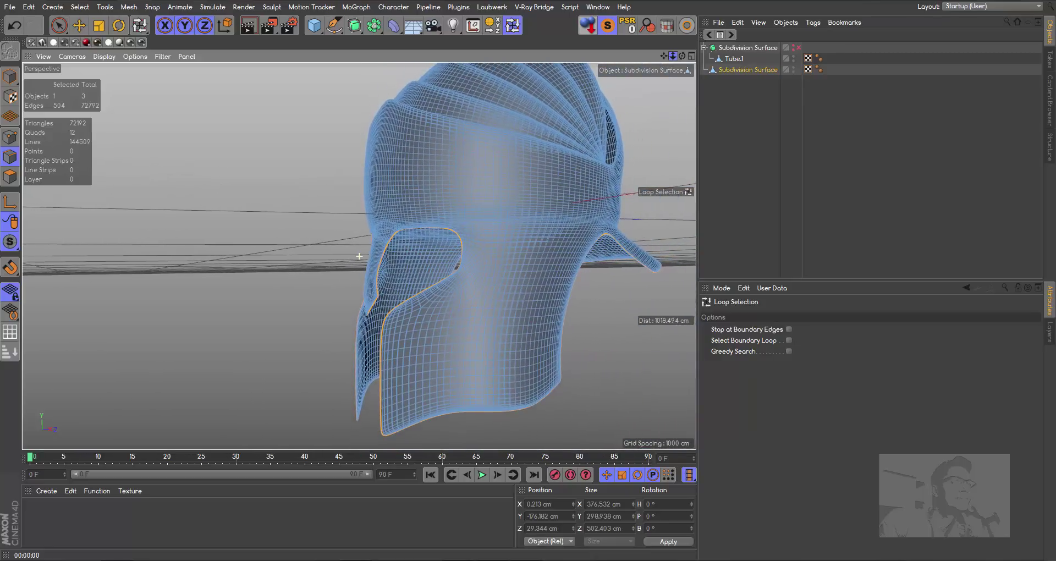
drag(682, 57, 188, 55)
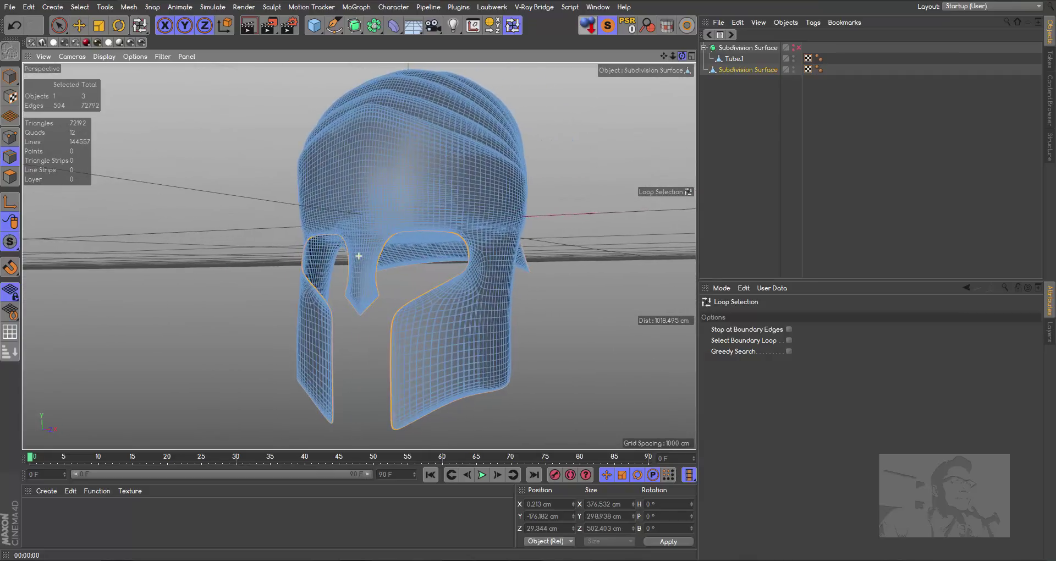
click(130, 7)
mouse_move(141, 36)
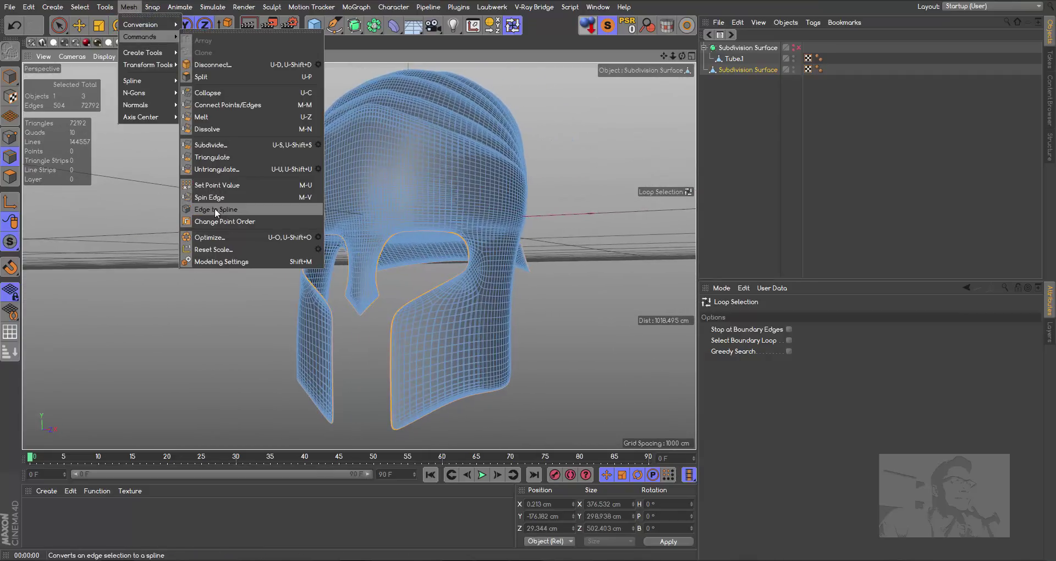
- Convert the loop with Edge to Spline and rename the new spline 'Detalhe'
click(215, 209)
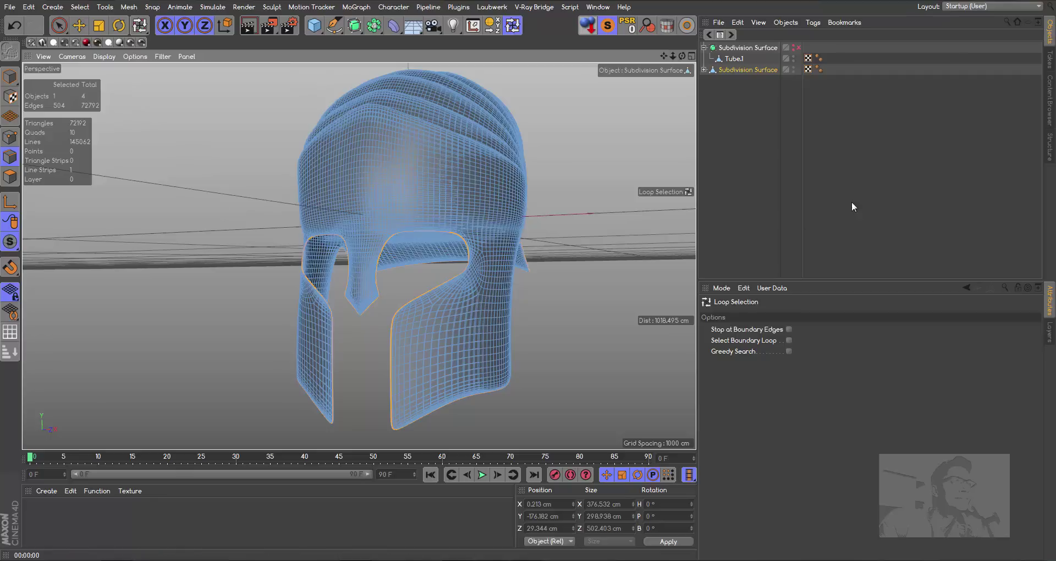
click(704, 70)
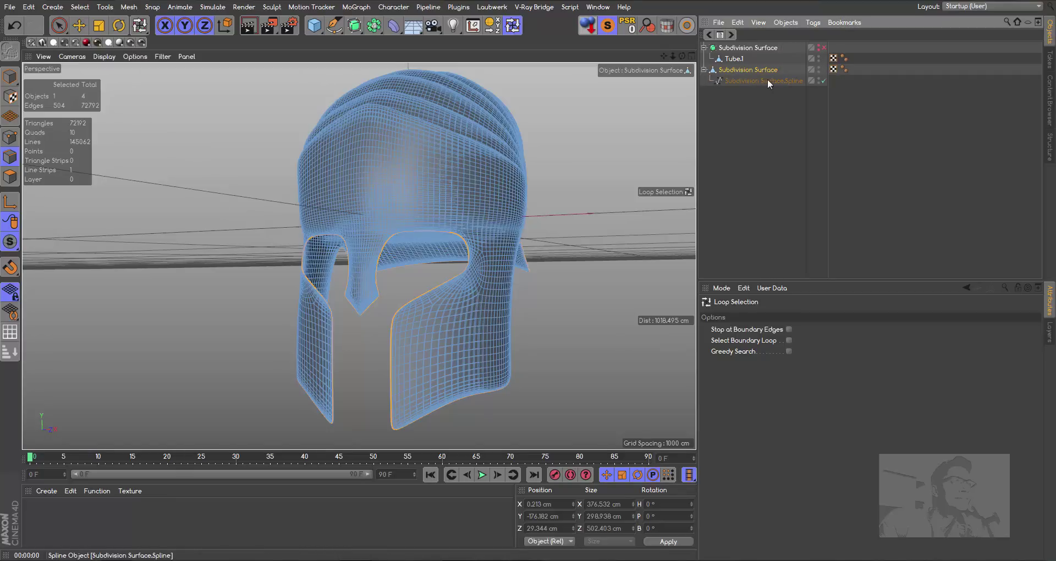
double_click(767, 81)
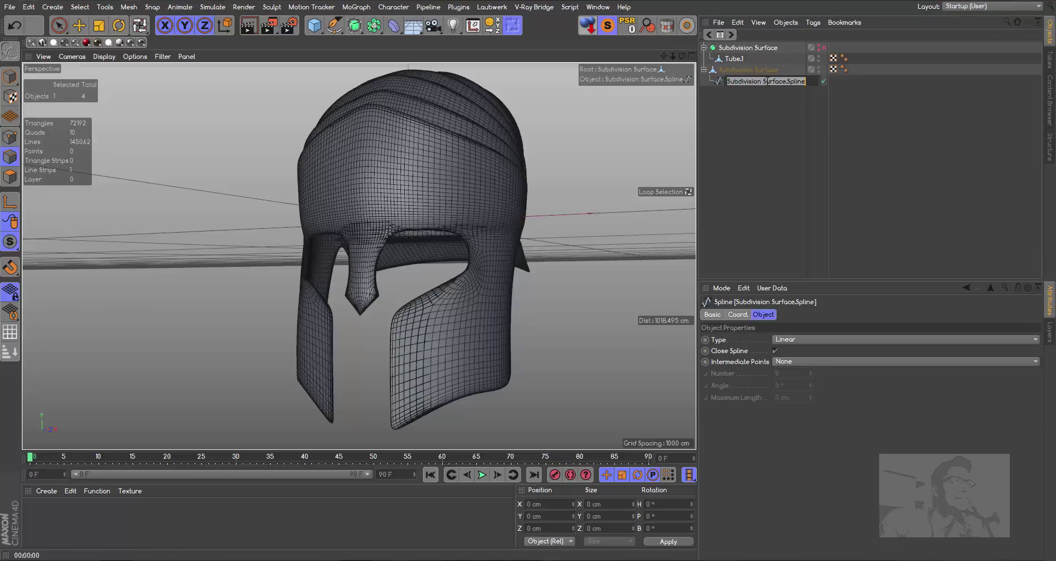
text(Detalhe)
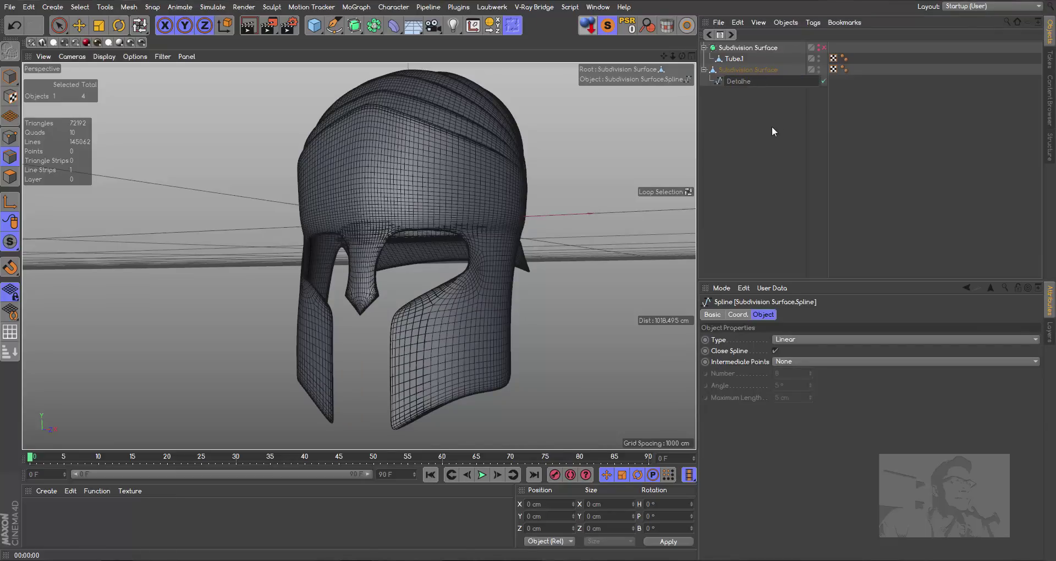
key(Return)
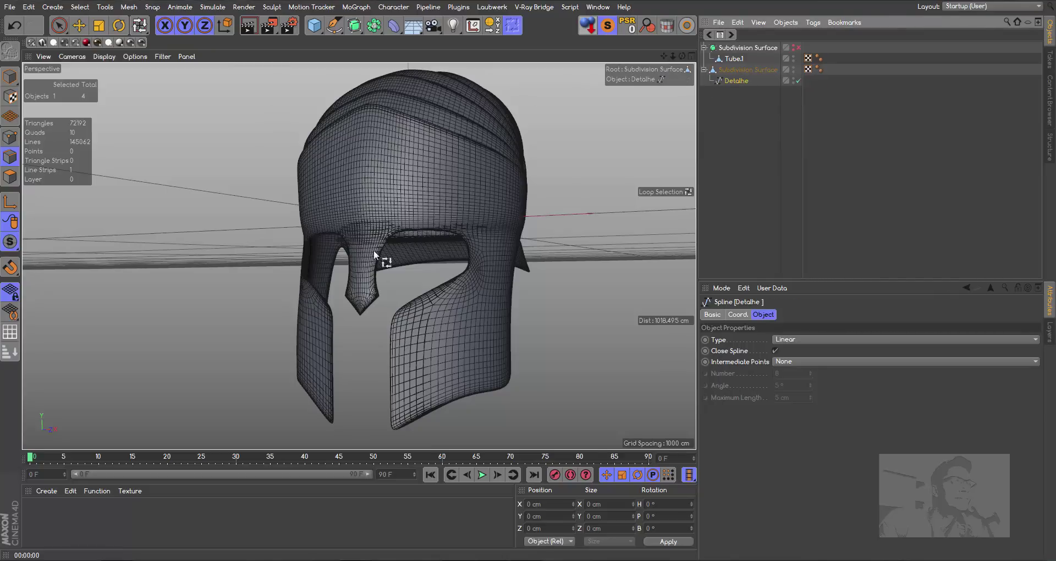
drag(672, 57, 677, 59)
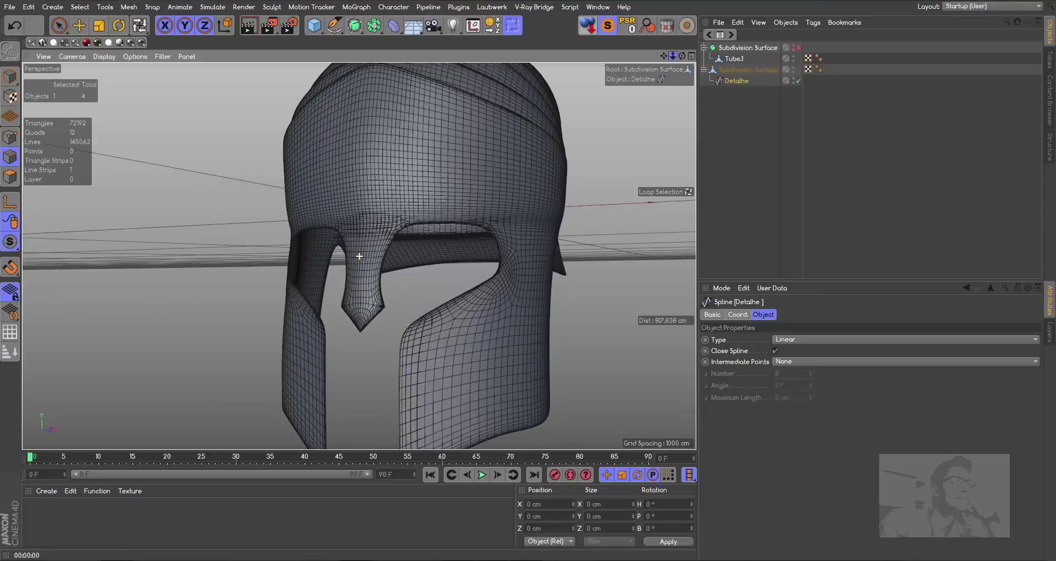
alt+drag(353, 242, 358, 255)
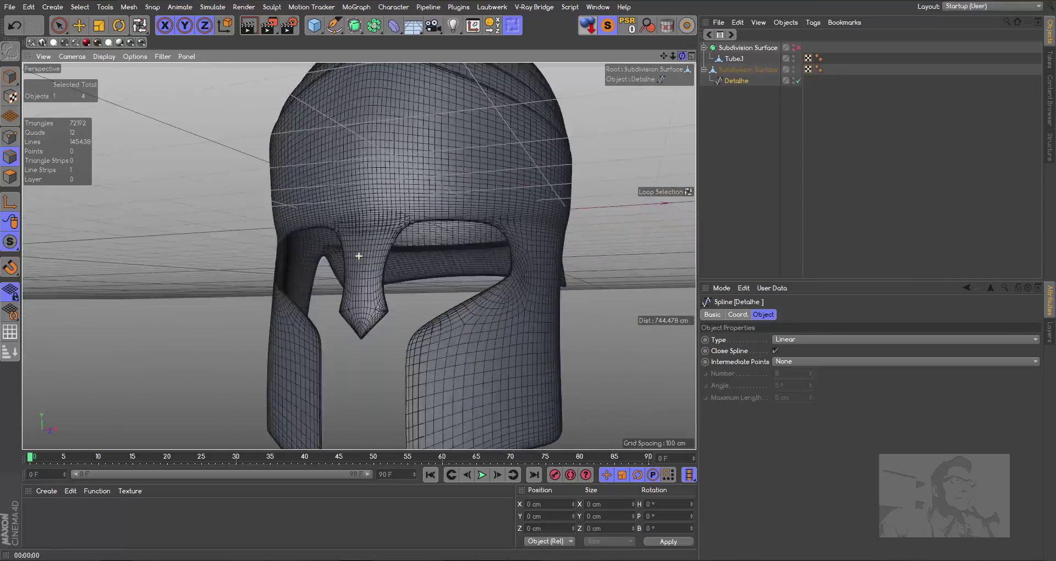
drag(682, 56, 682, 56)
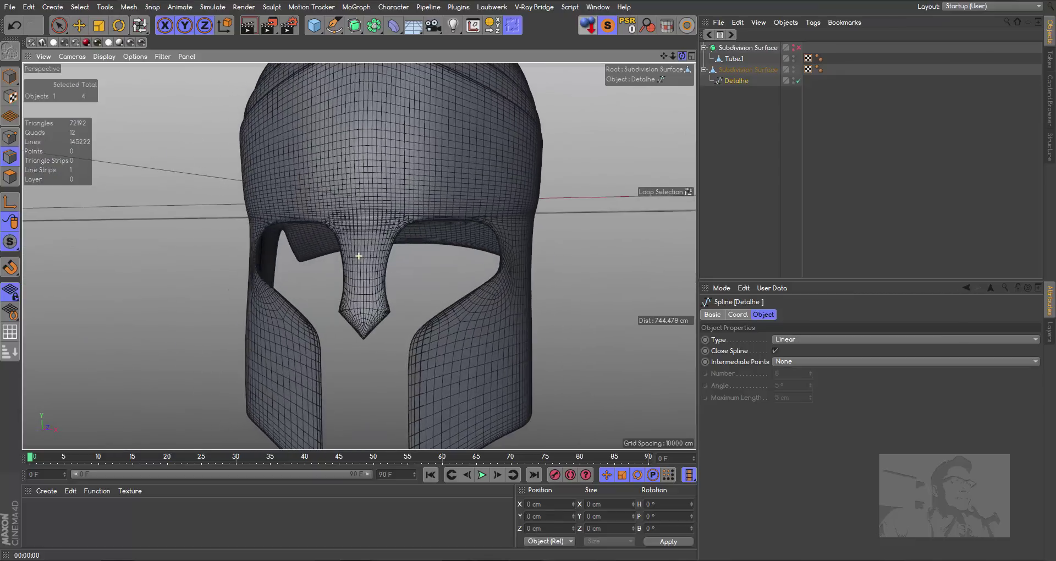
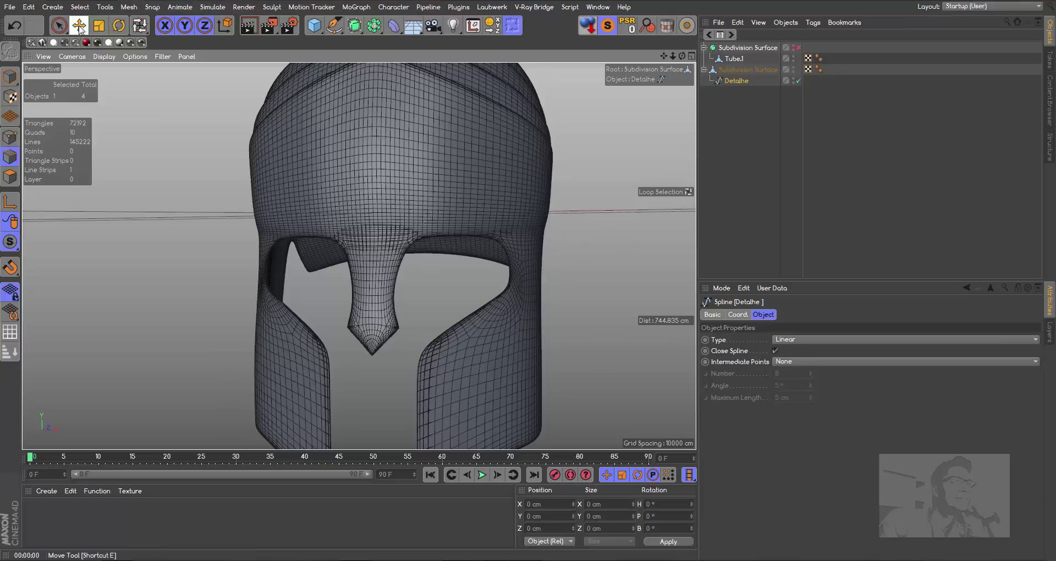
- Add a Circle spline with a 2 cm radius
click(79, 24)
click(10, 77)
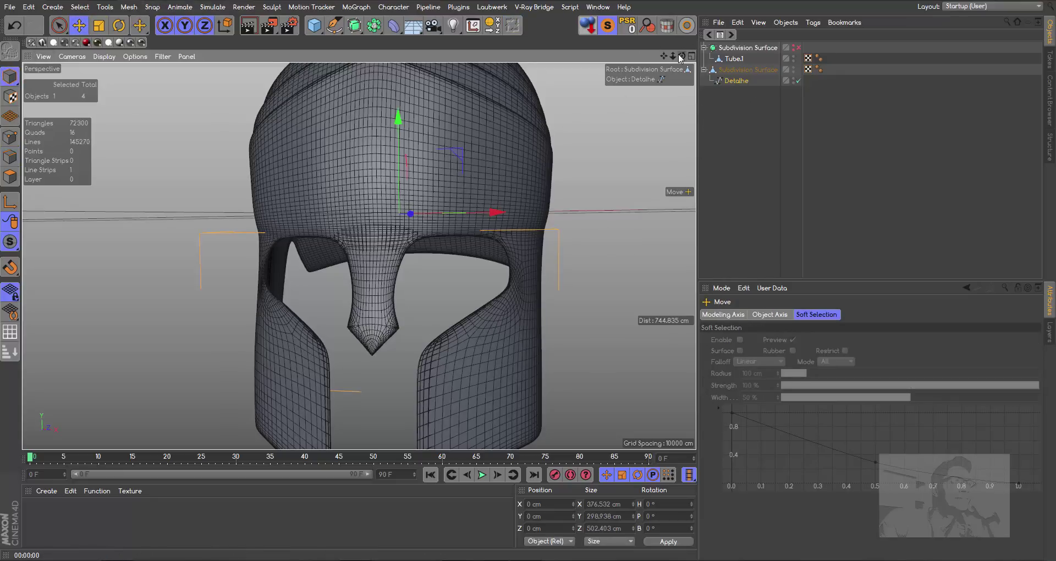
drag(681, 57, 543, 119)
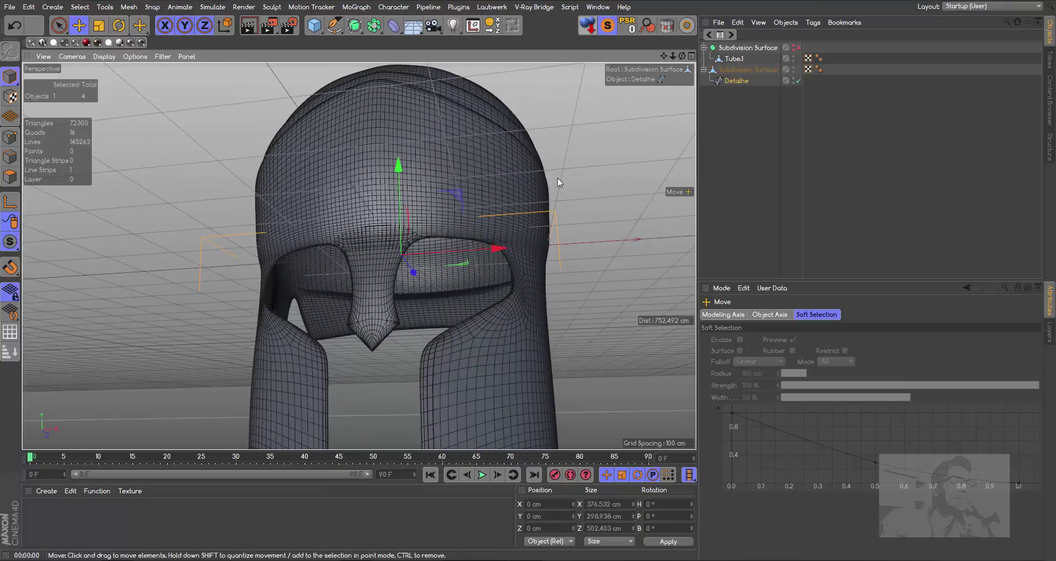
drag(682, 56, 678, 60)
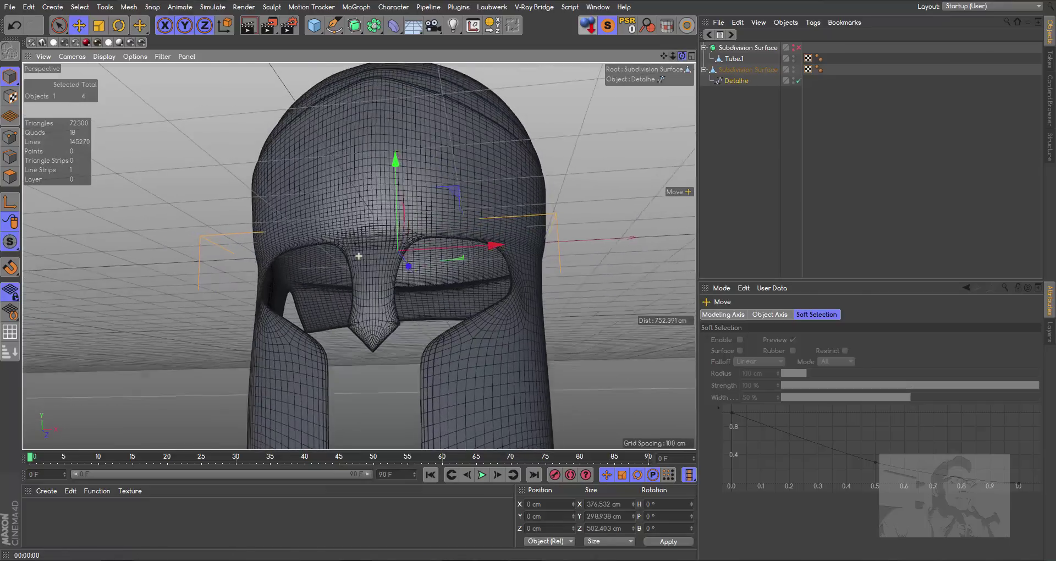
alt+drag(359, 256, 359, 256)
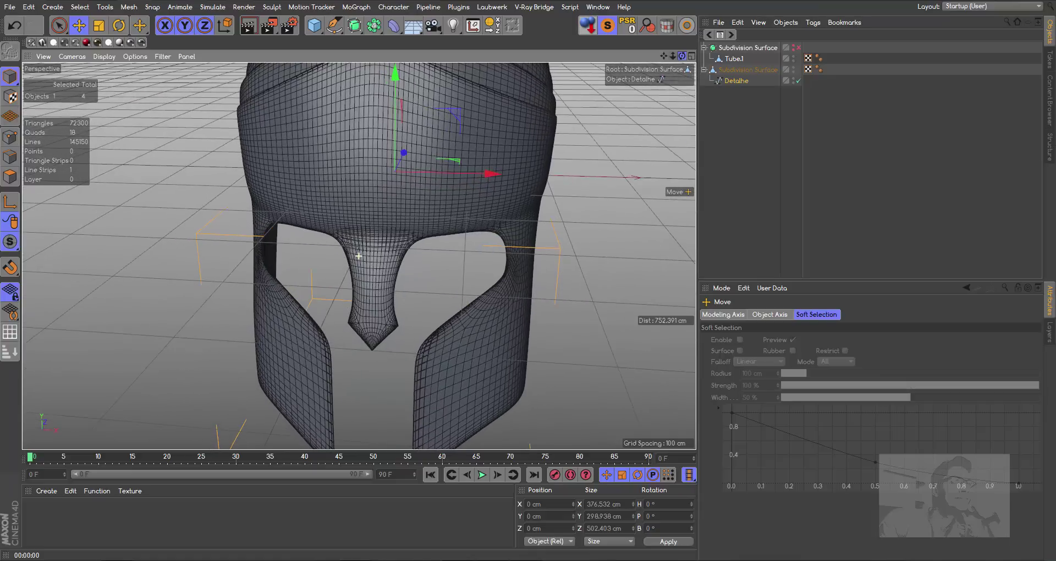
click(334, 25)
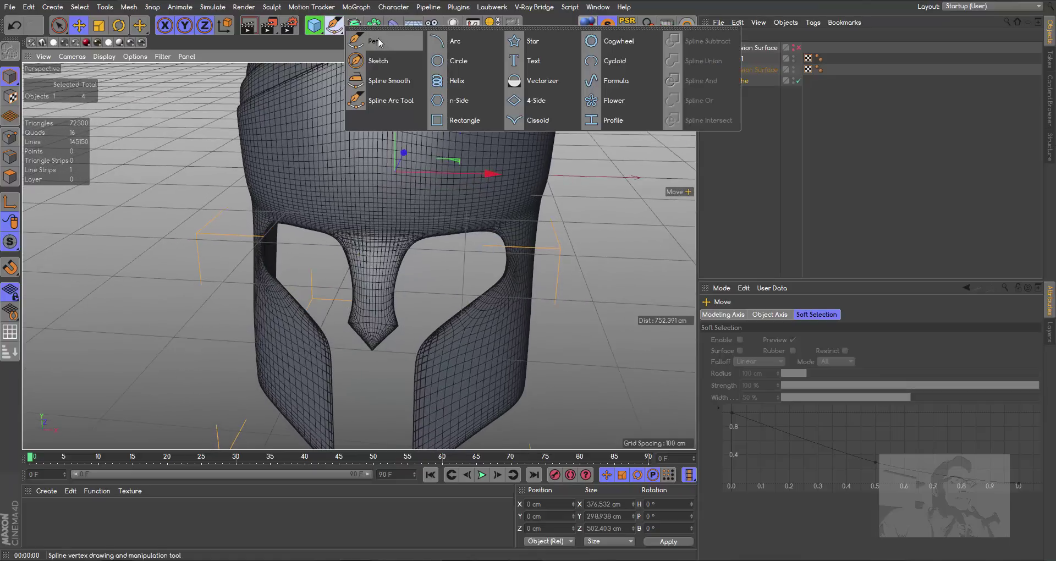
click(458, 60)
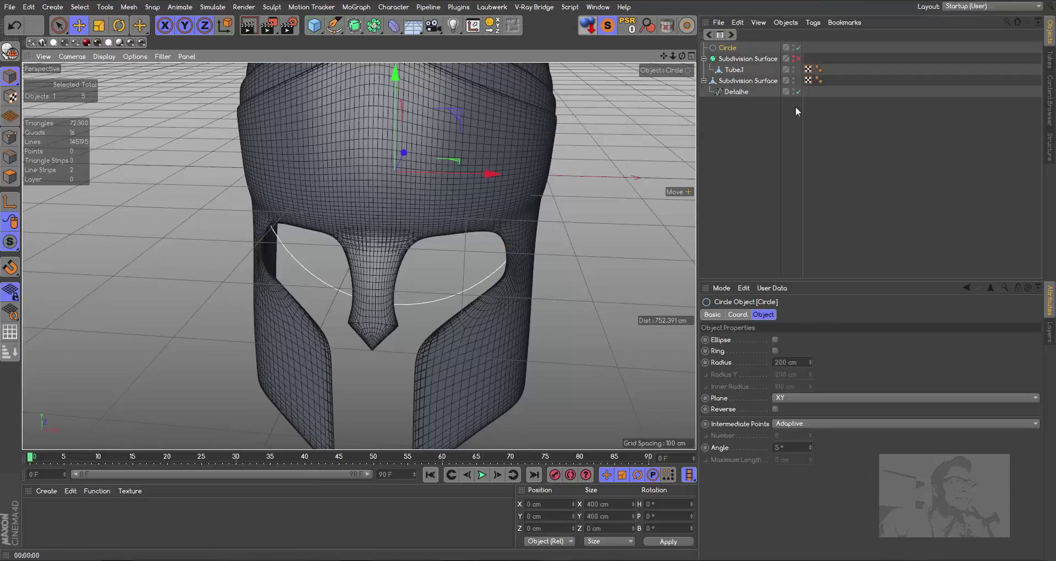
double_click(805, 361)
text(2)
key(Return)
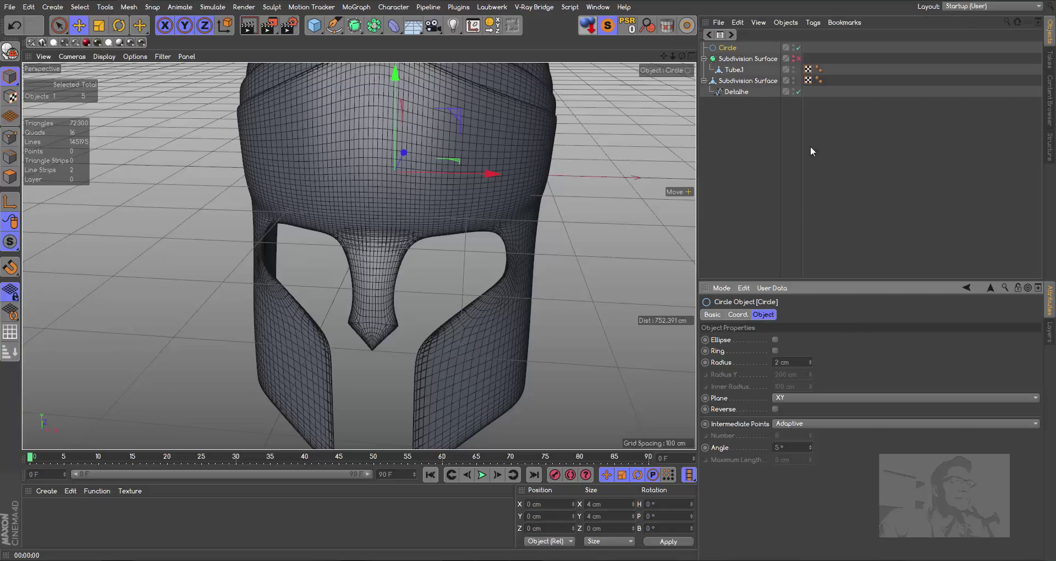
- Create a Sweep object and place the Circle and Detalhe splines inside it
drag(737, 92, 731, 54)
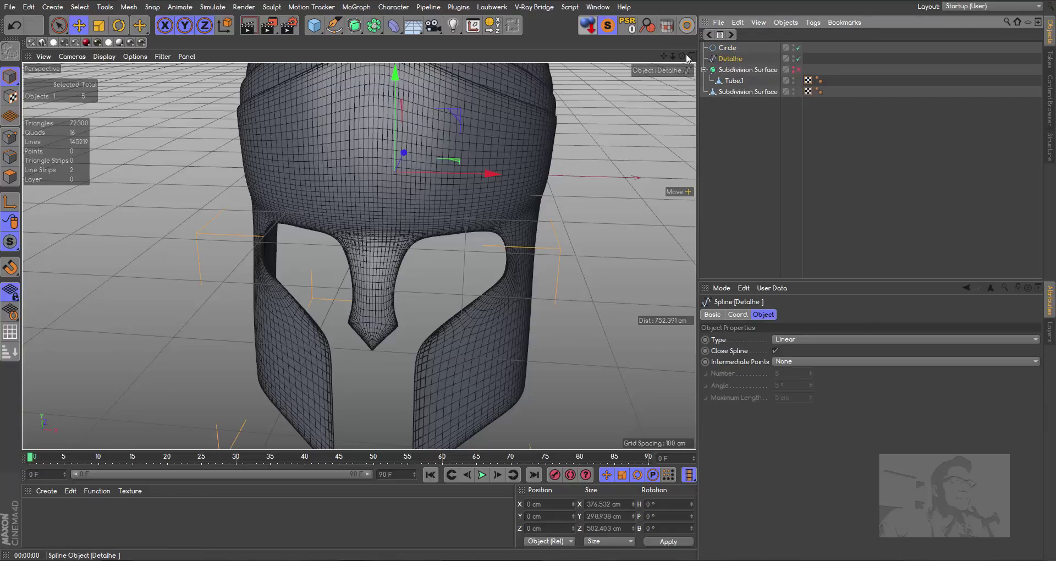
click(354, 25)
click(395, 82)
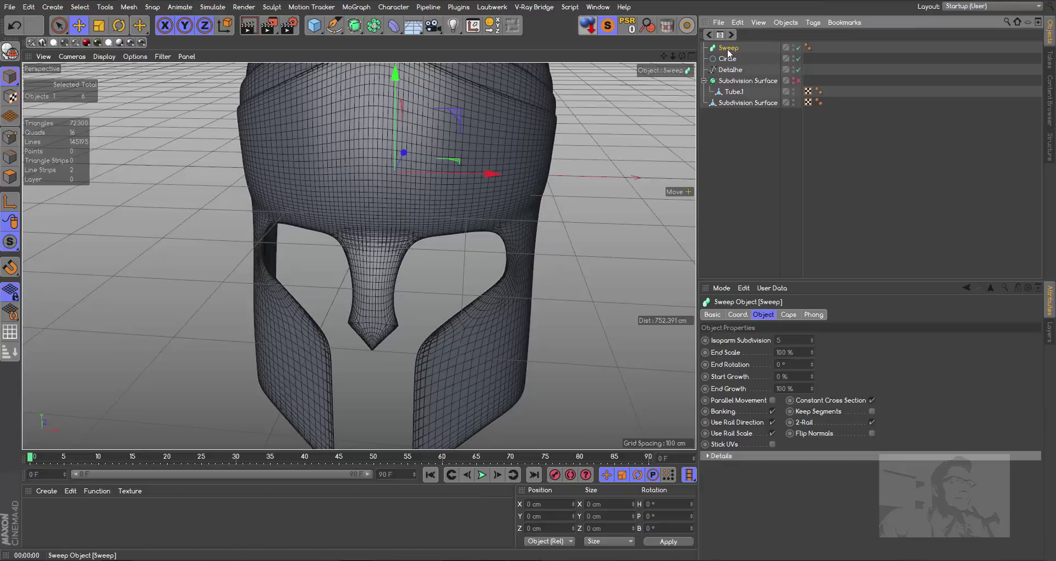
click(727, 58)
ctrl+click(732, 70)
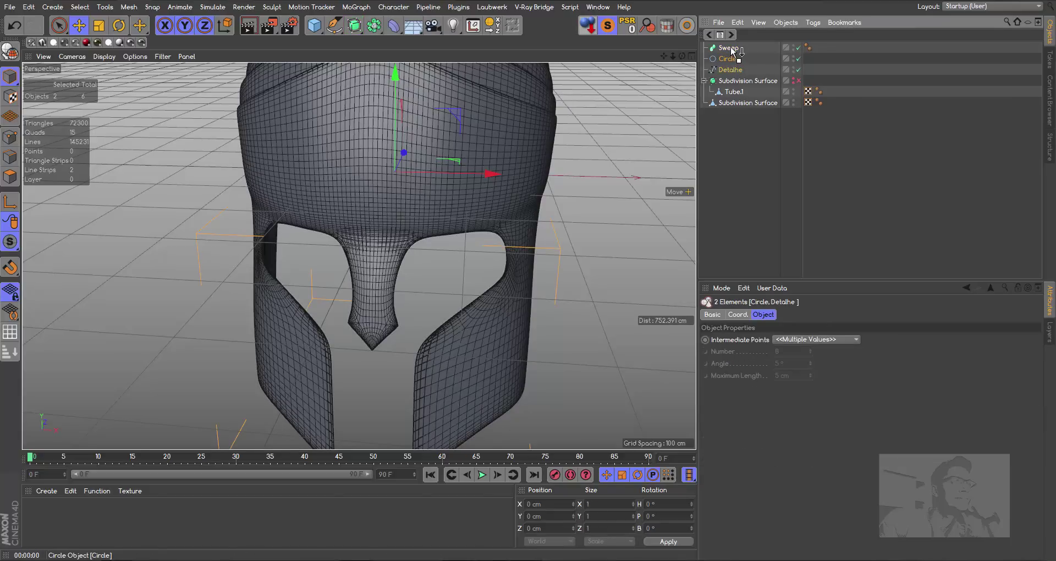
mouse_move(733, 52)
mouse_down()
mouse_move(358, 255)
mouse_move(460, 330)
mouse_up()
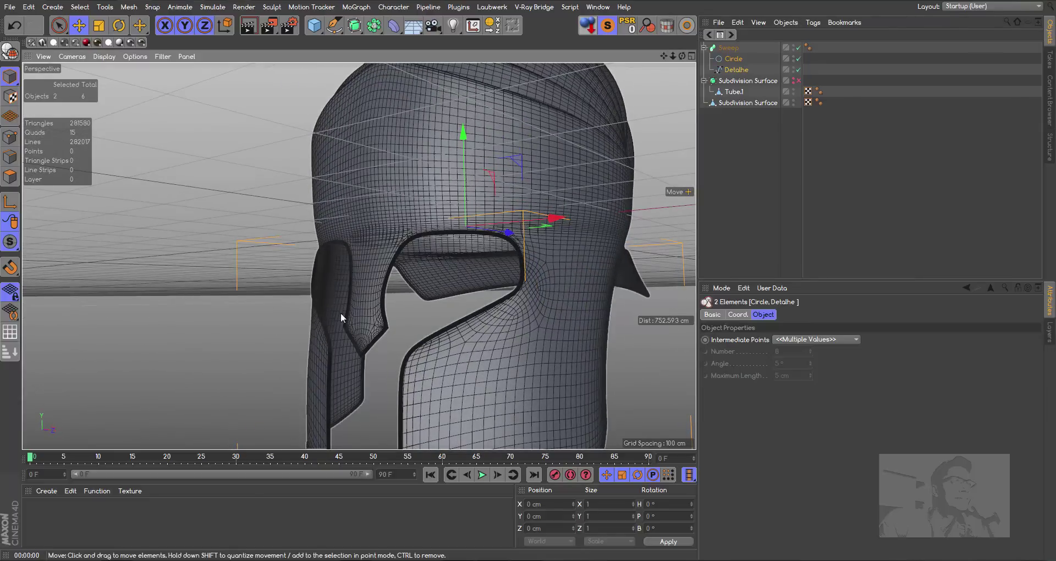
drag(682, 56, 359, 255)
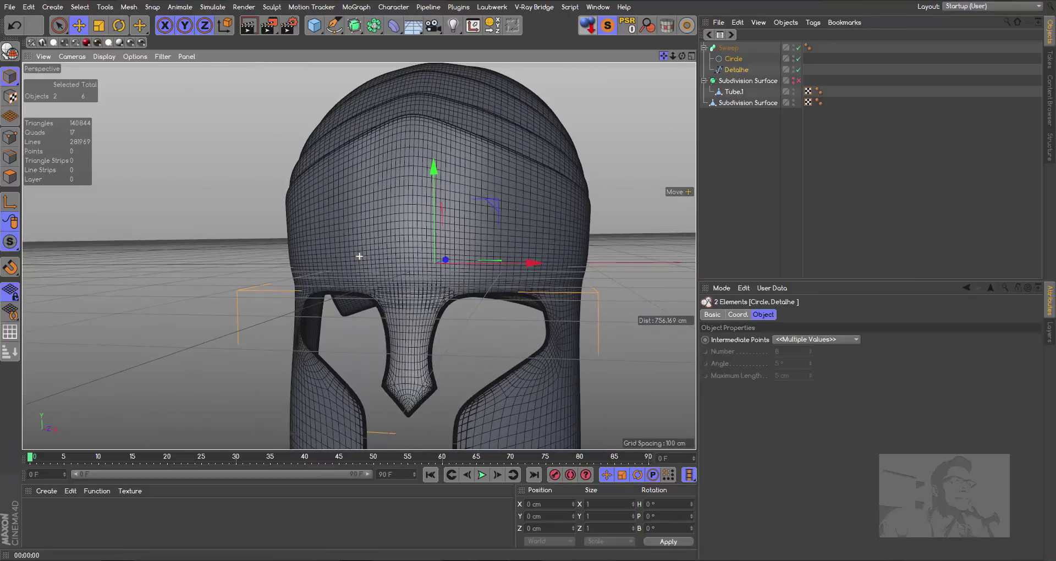
- Hide the subdivided helmet mesh and move the Sweep to the bottom of the hierarchy
drag(682, 61, 616, 62)
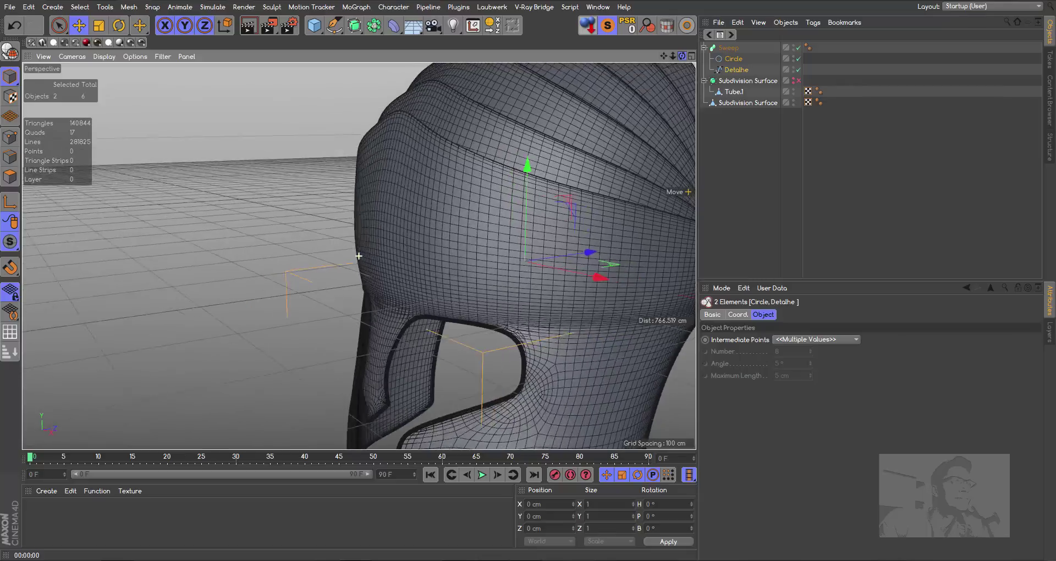
drag(358, 255, 680, 61)
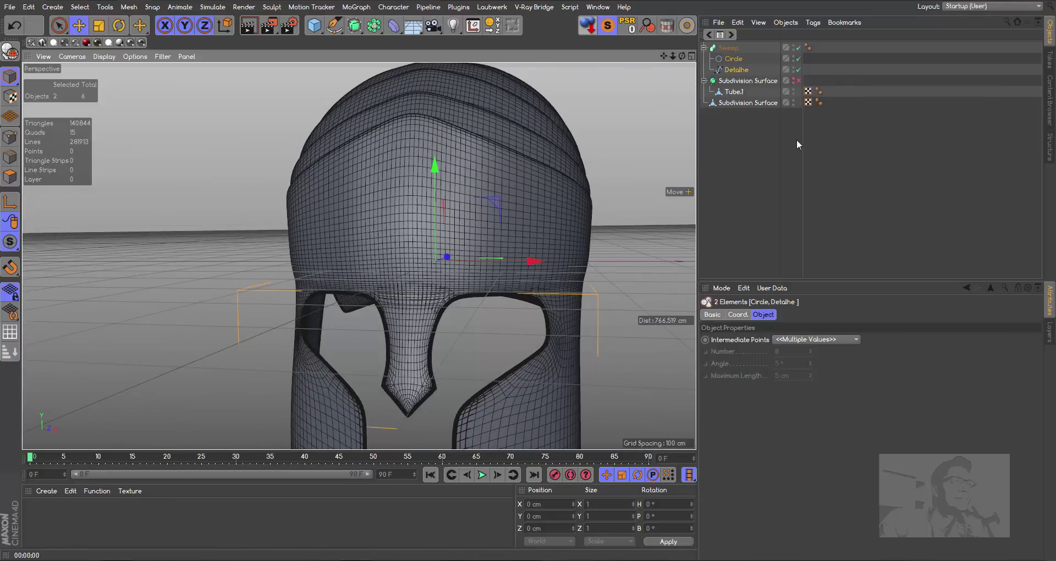
drag(682, 57, 401, 163)
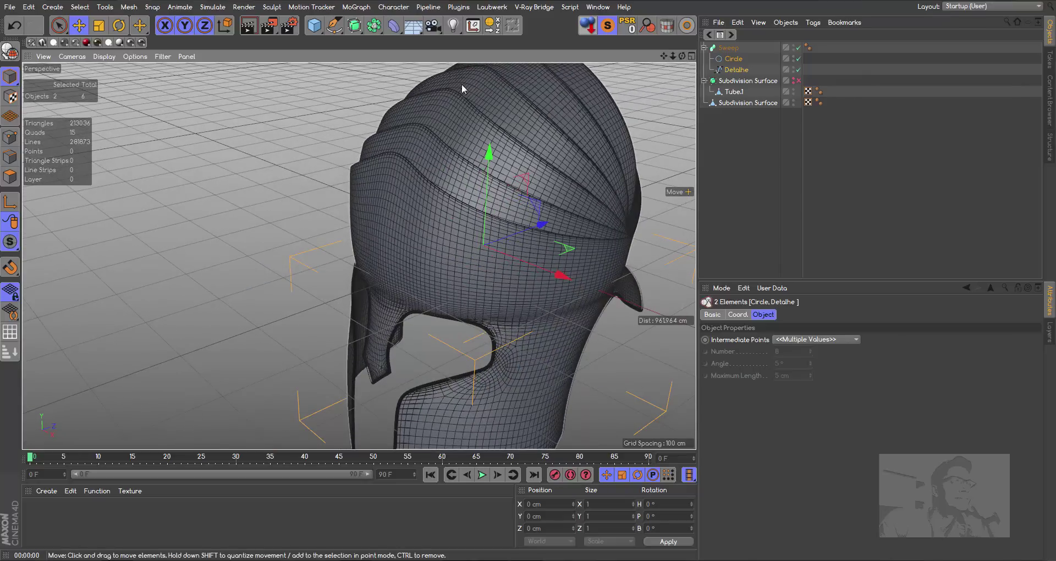
drag(664, 57, 336, 241)
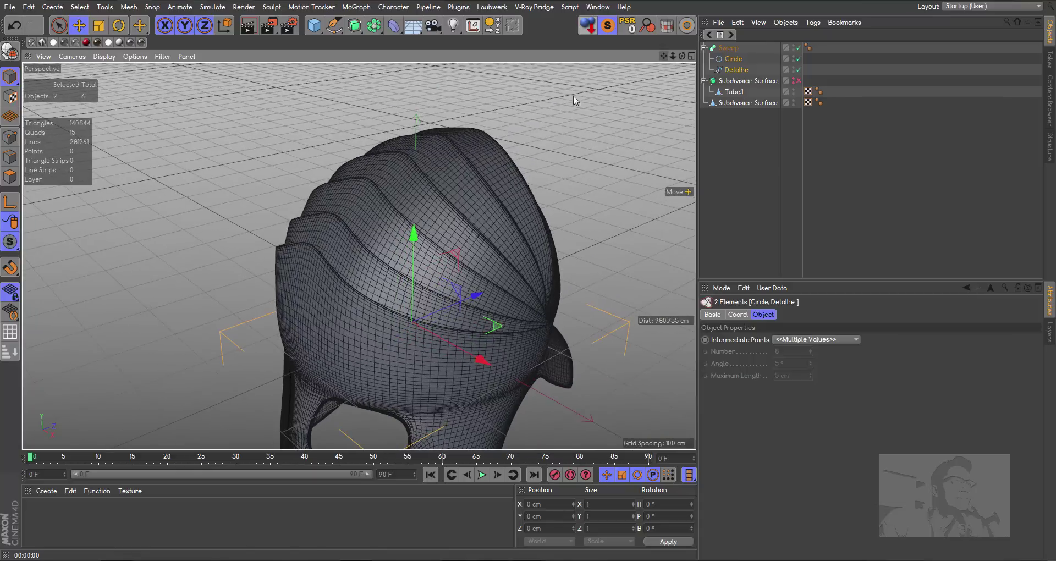
click(793, 102)
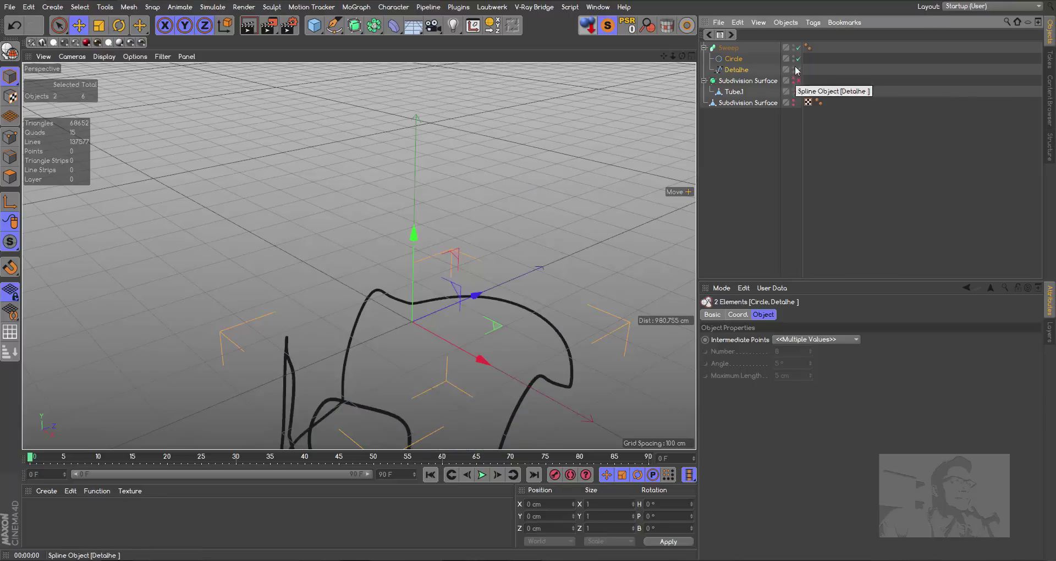
drag(729, 48, 745, 133)
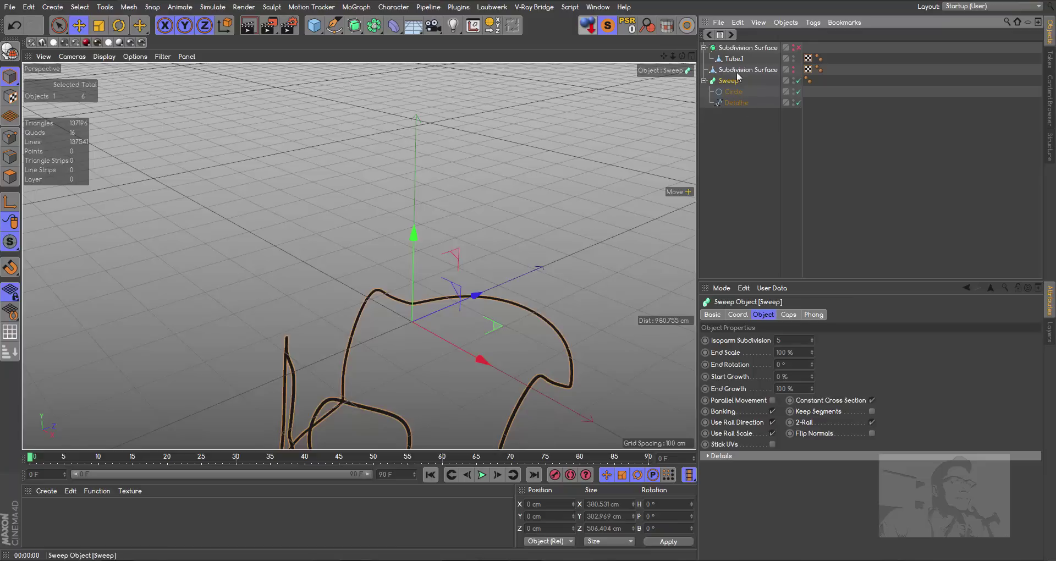
- Hide the Sweep, enable the top Subdivision Surface and select Tube.1
click(793, 81)
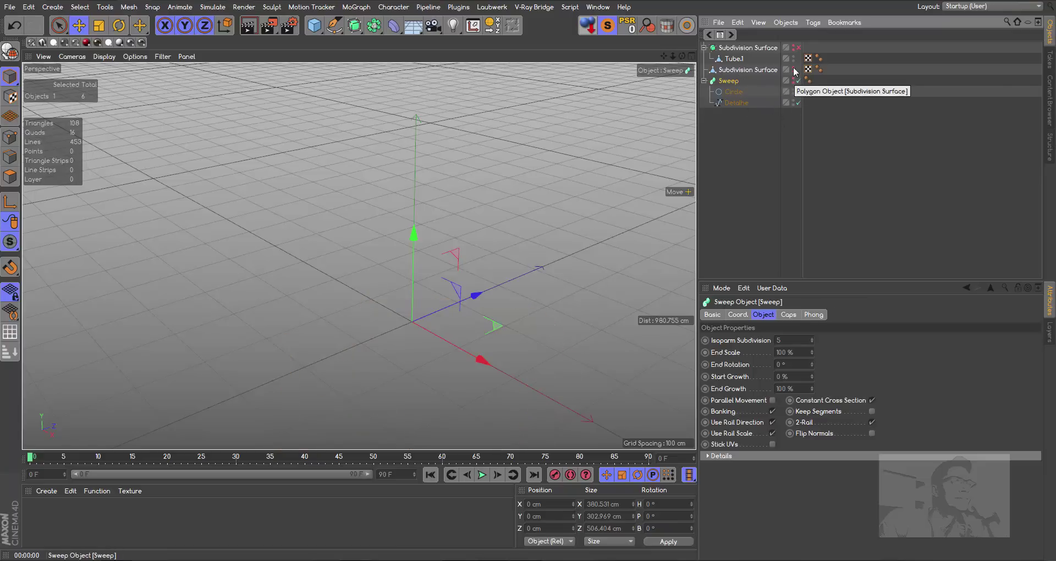
click(795, 48)
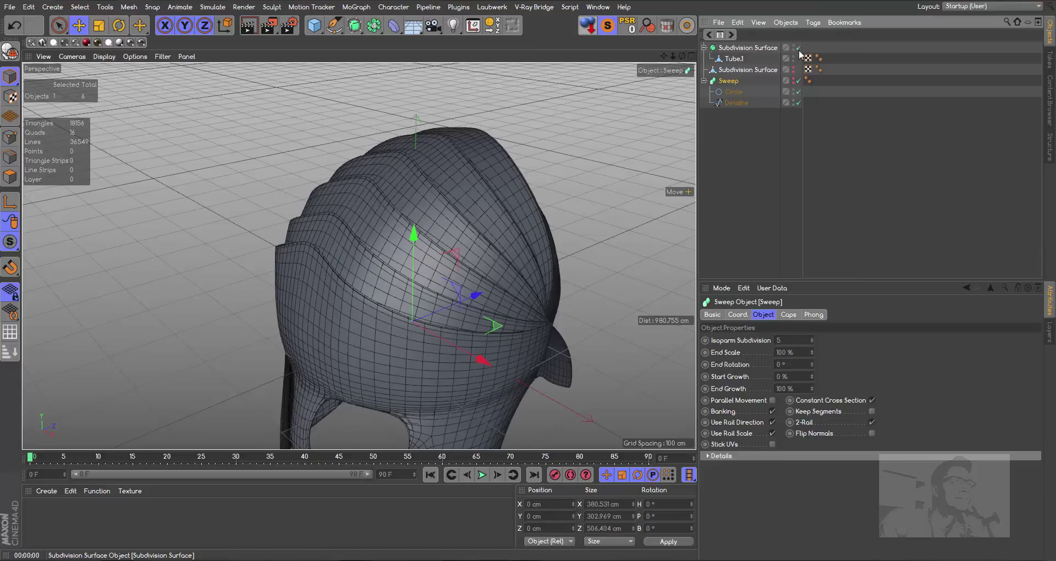
click(736, 59)
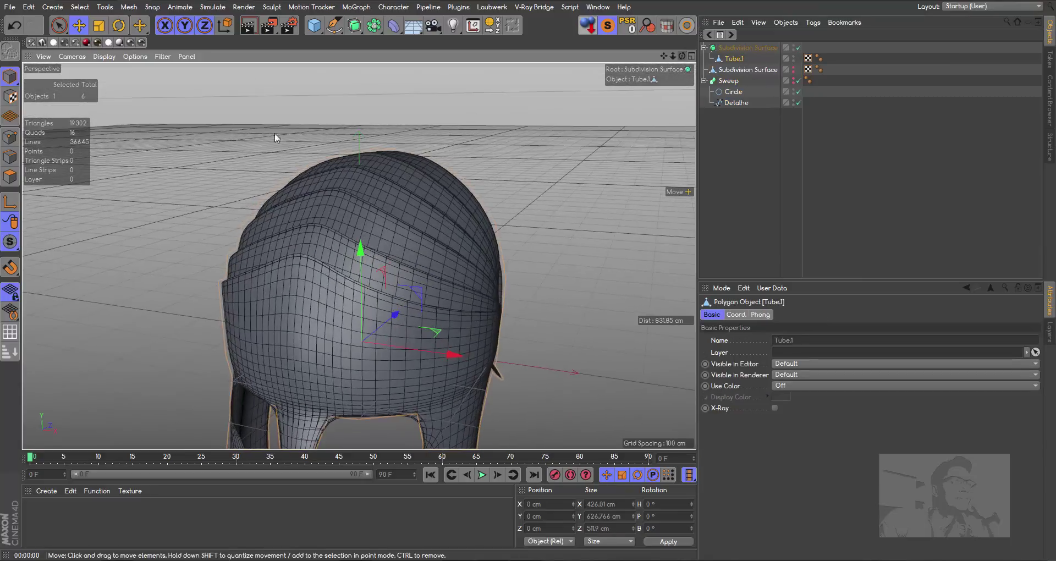
- In Edge mode, select the six ridge edges across the helmet's brow
click(9, 157)
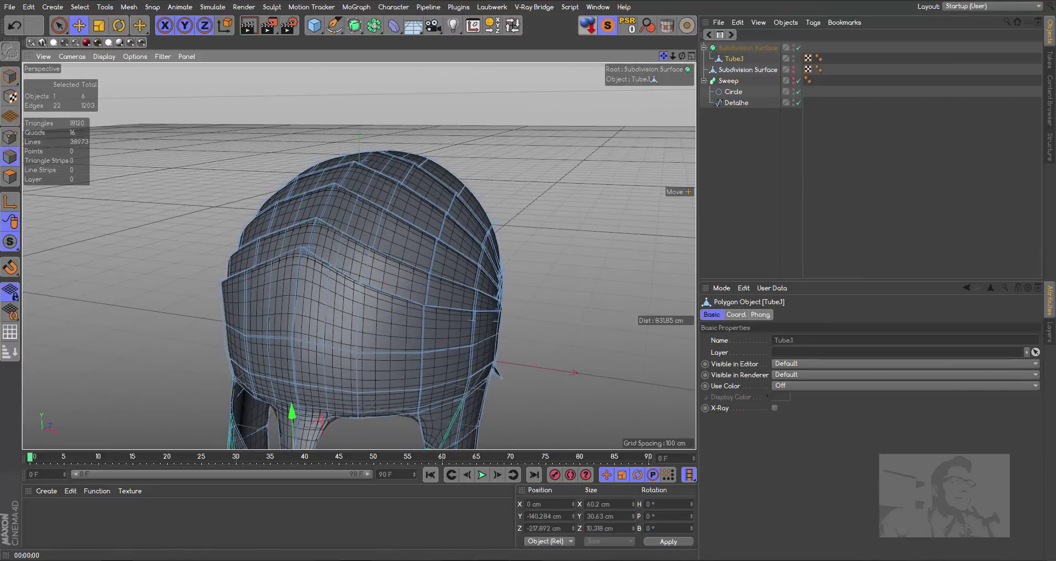
alt+middle_drag(266, 250, 359, 257)
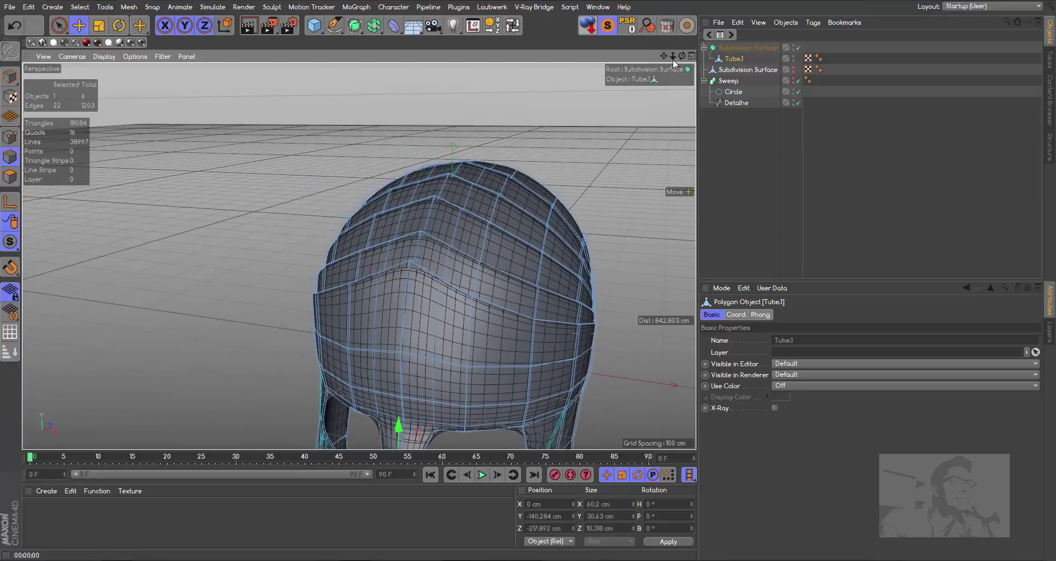
mouse_move(673, 64)
mouse_down()
mouse_move(691, 61)
mouse_move(423, 302)
mouse_up()
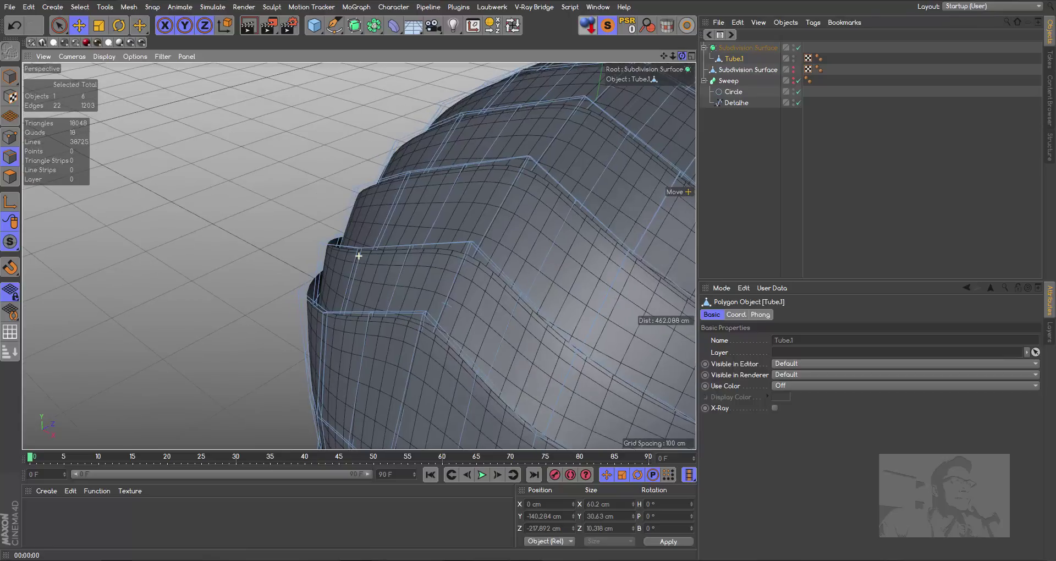
click(424, 312)
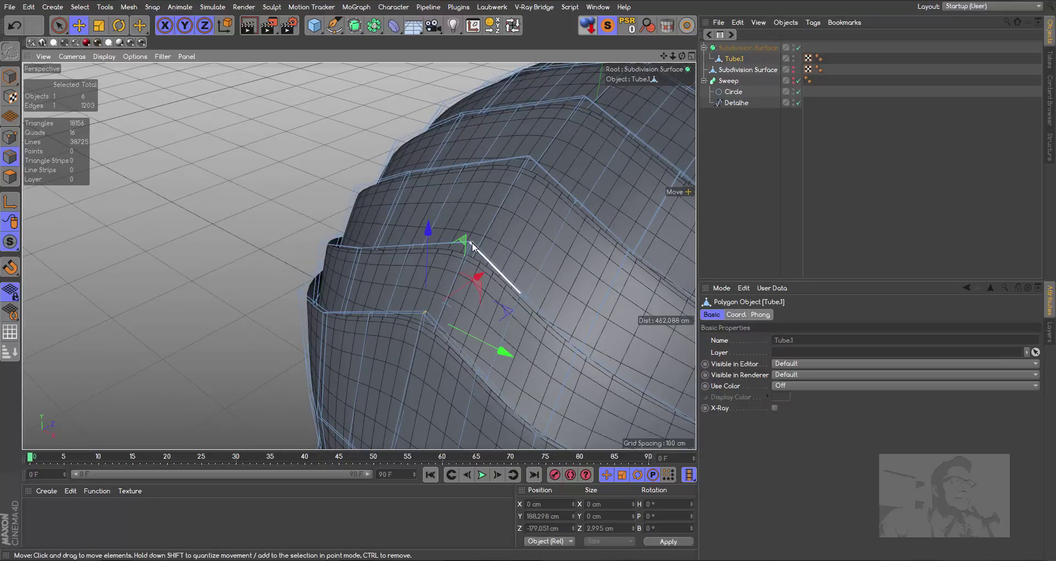
click(472, 241)
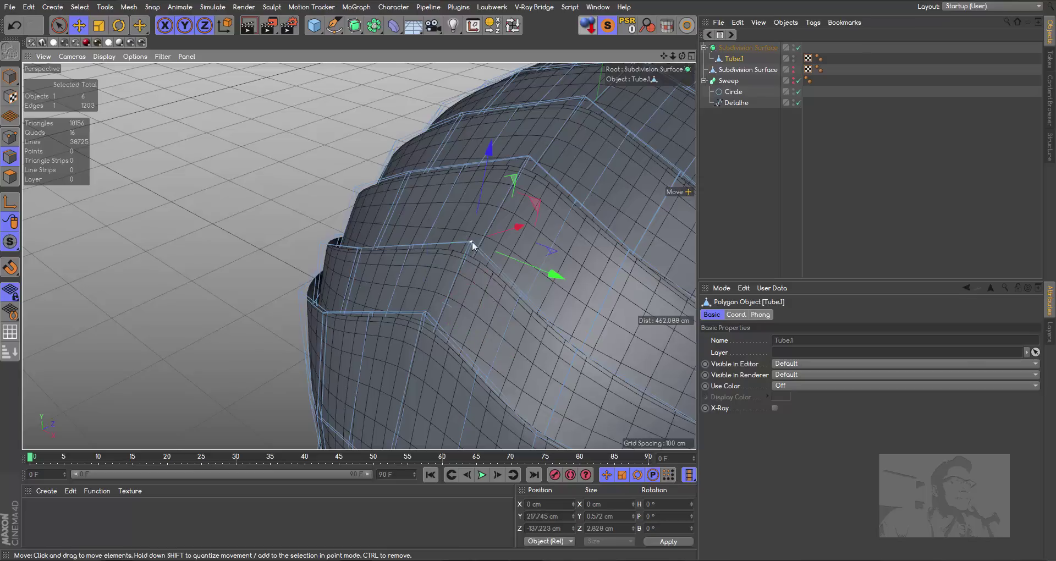
shift+click(424, 311)
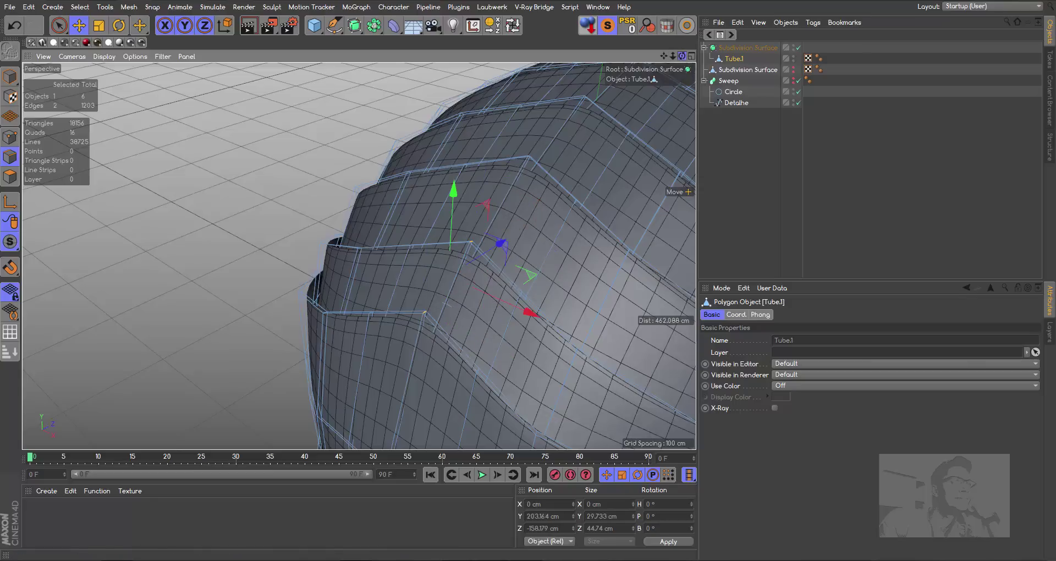
drag(682, 56, 446, 246)
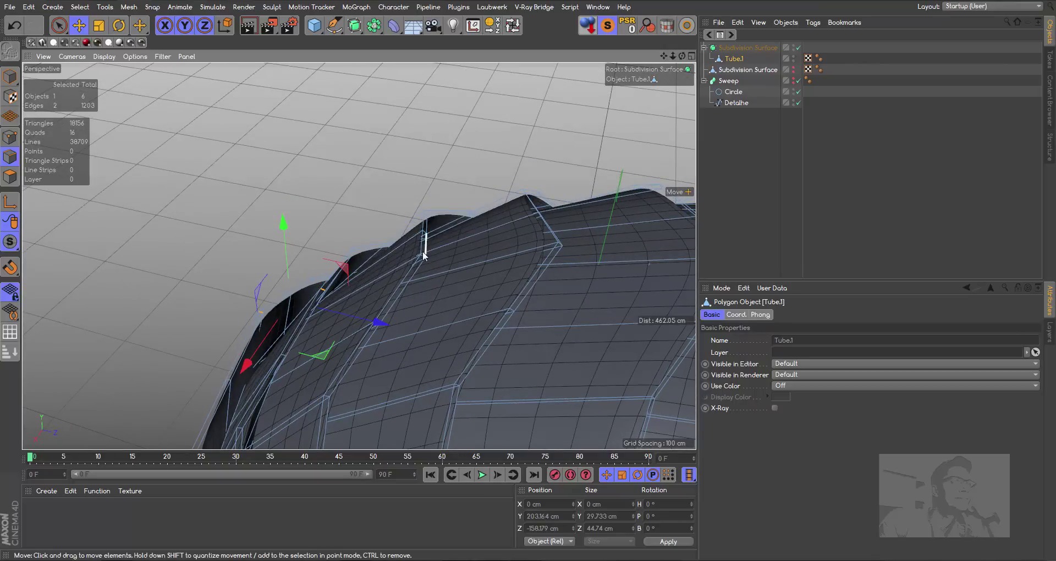
shift+click(421, 256)
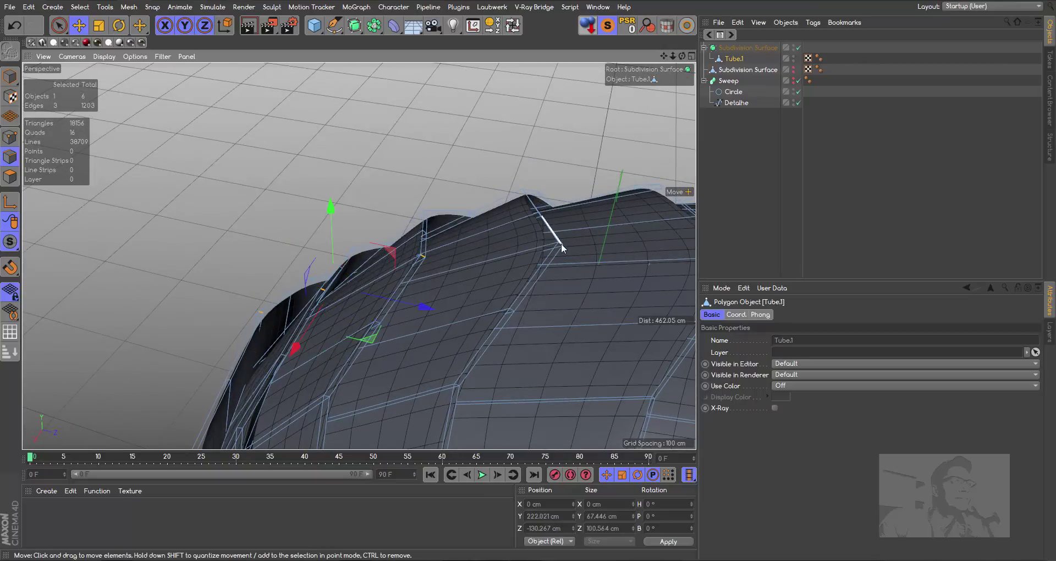
shift+click(560, 248)
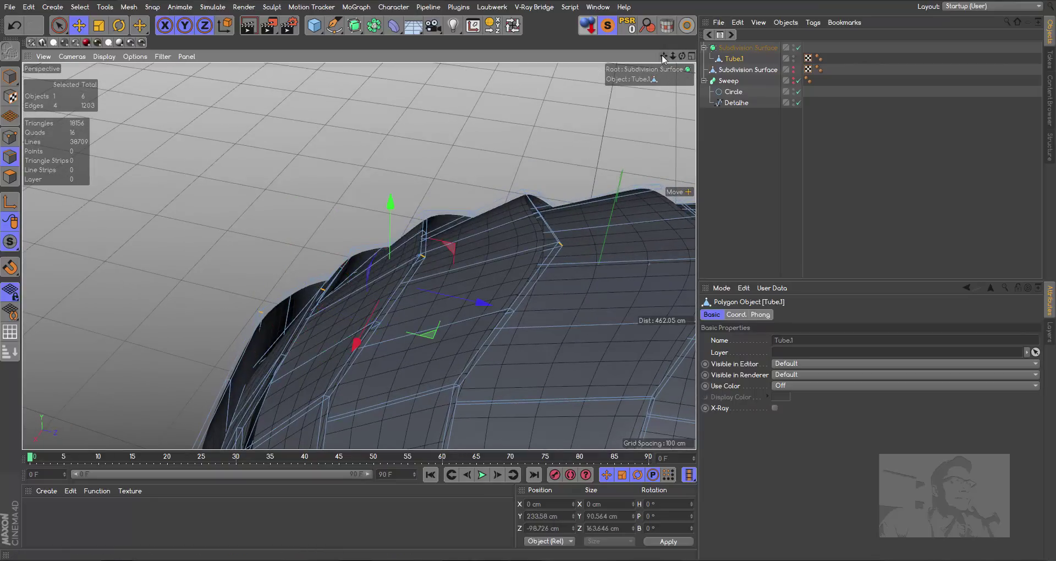
mouse_move(560, 247)
alt+middle_down()
mouse_move(360, 256)
mouse_move(449, 222)
alt+middle_up()
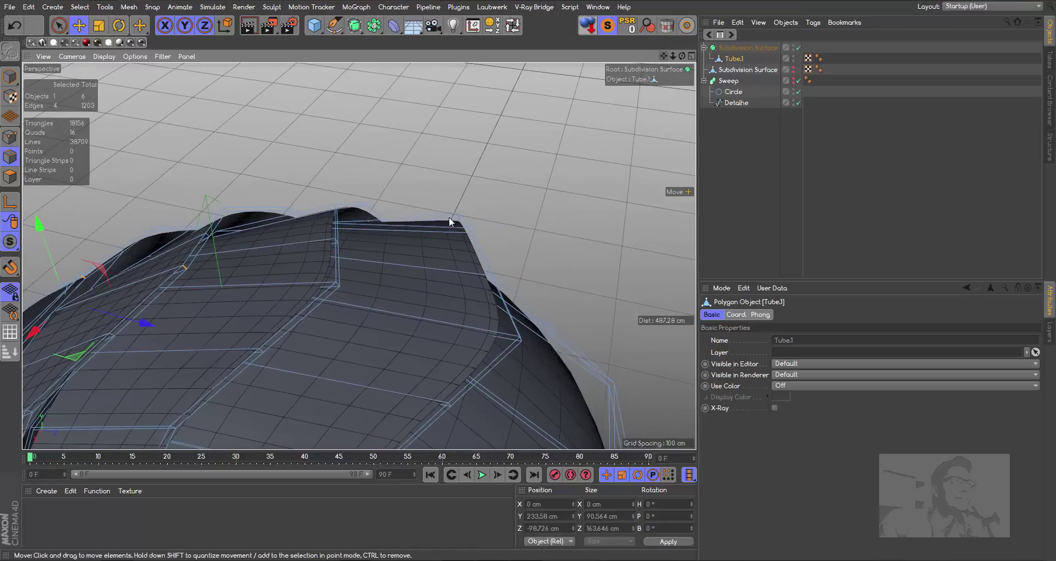
shift+click(337, 284)
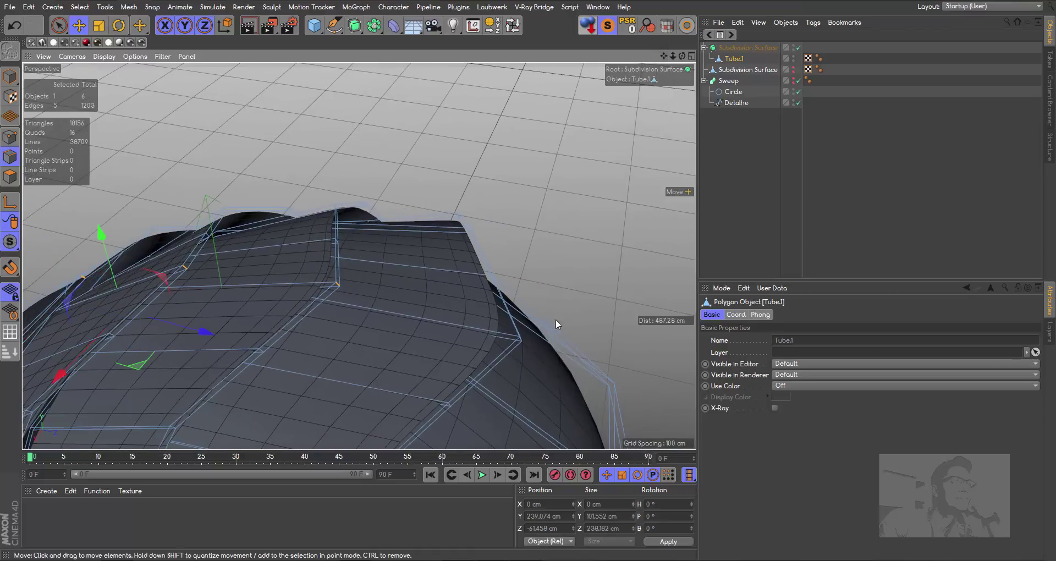
shift+click(521, 338)
mouse_move(664, 56)
mouse_down()
mouse_move(359, 257)
mouse_move(377, 258)
mouse_move(673, 57)
mouse_move(662, 143)
mouse_up()
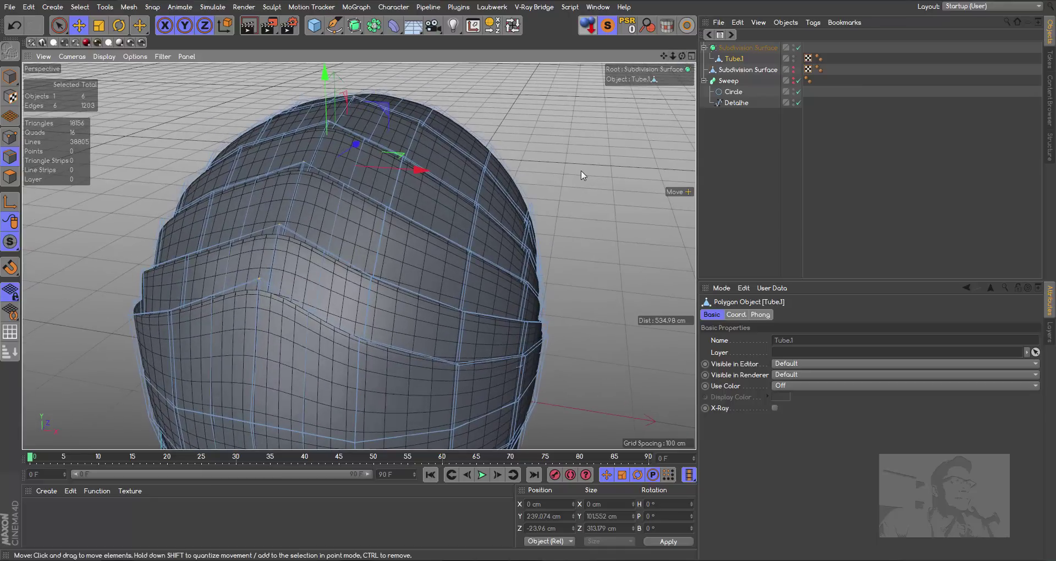
- Ctrl+drag the selected edges' subdivision weight up to full 100%
mouse_move(583, 175)
mouse_down()
mouse_move(638, 175)
mouse_move(584, 179)
mouse_up()
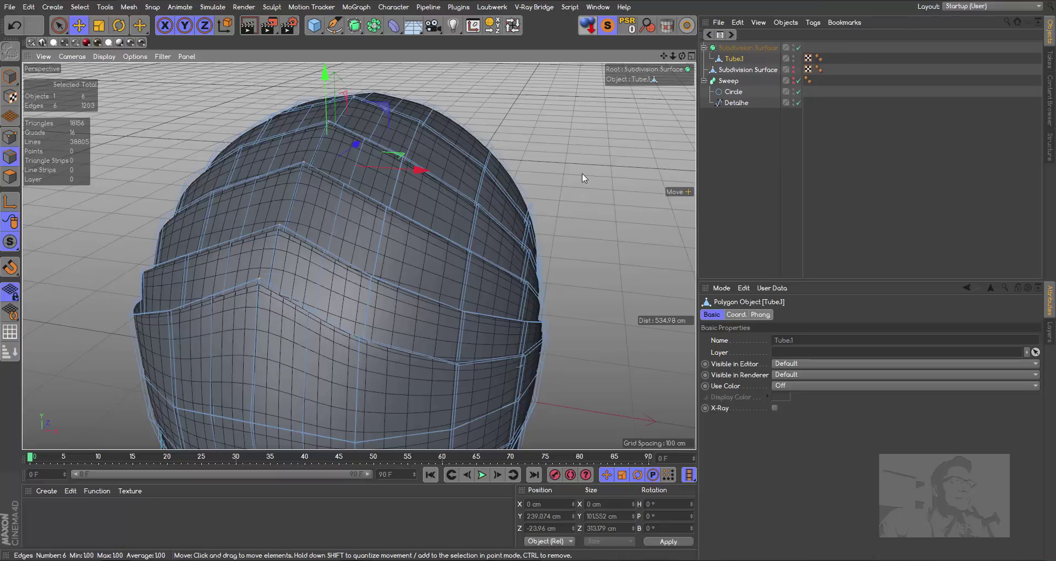
drag(667, 56, 672, 77)
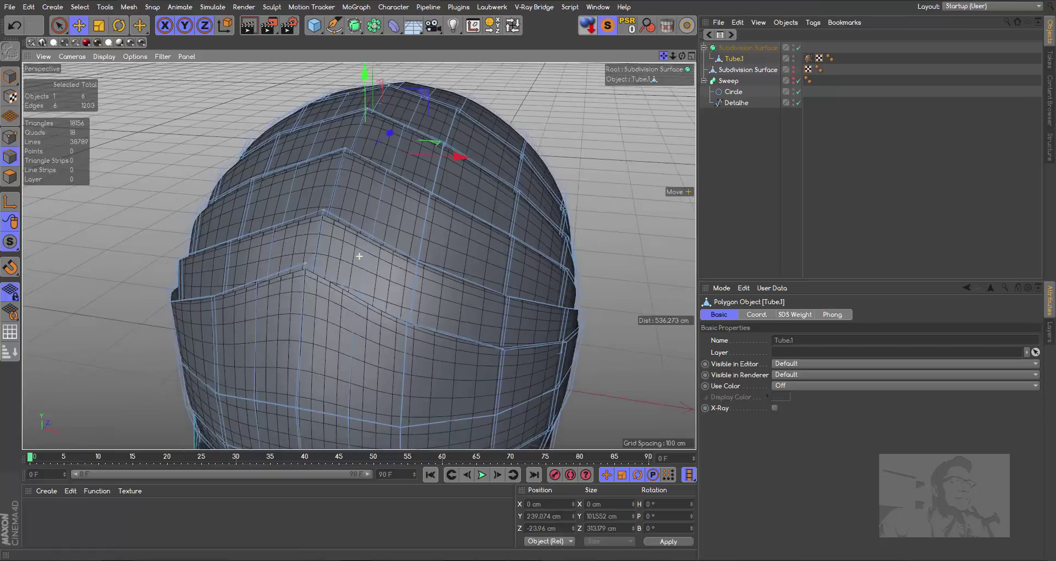
scroll(360, 256, up, 2)
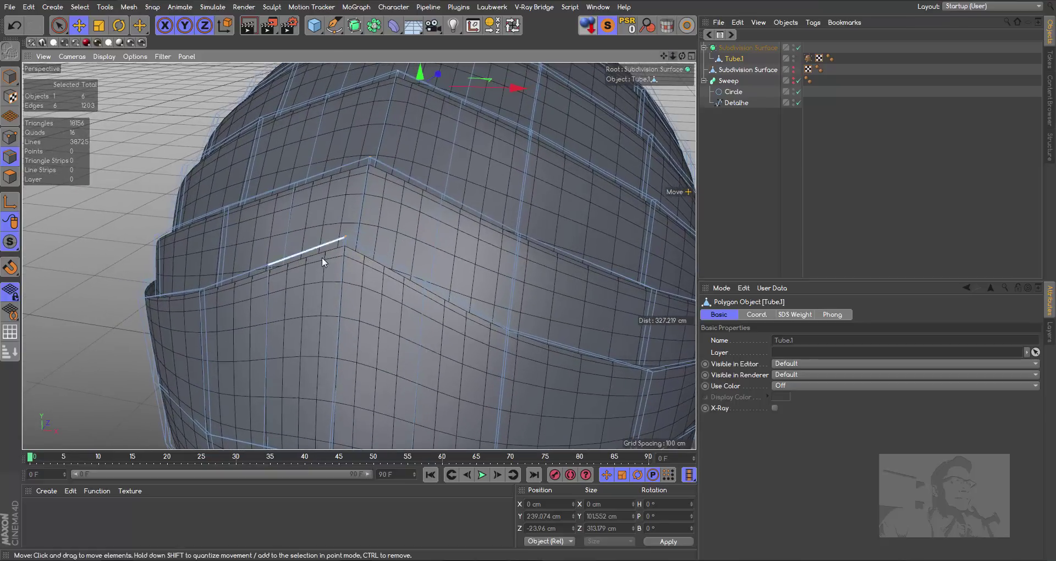
drag(346, 257, 352, 256)
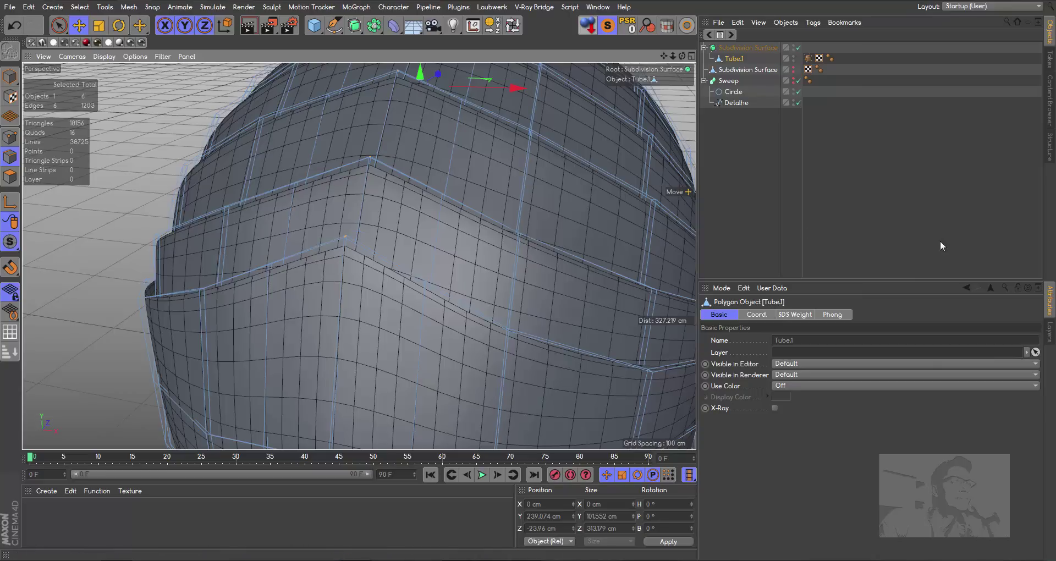
- Delete the old baked Subdivision Surface and bake a new copy with Current State to Object
click(745, 70)
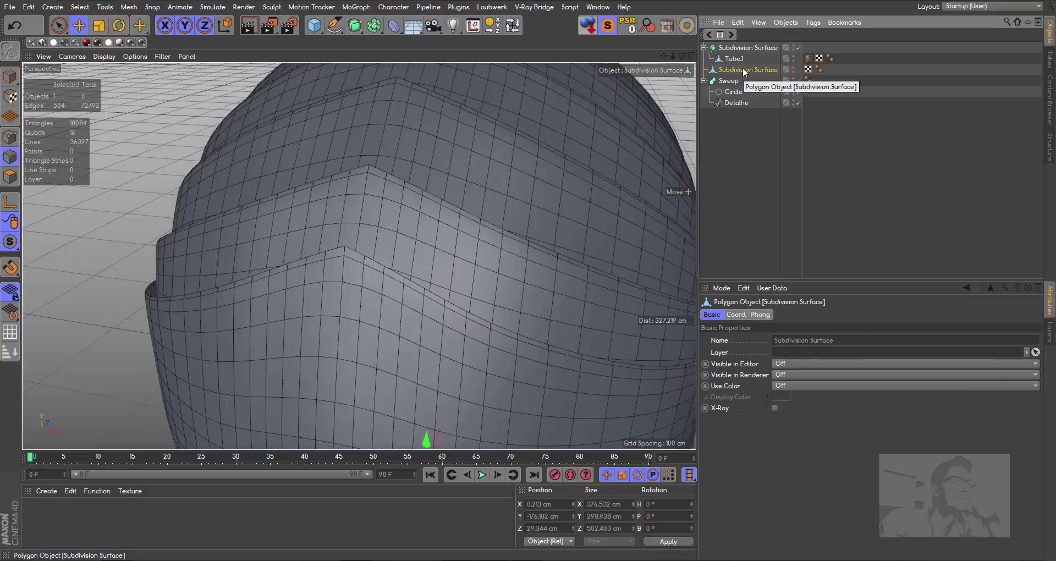
key(Delete)
right_click(749, 50)
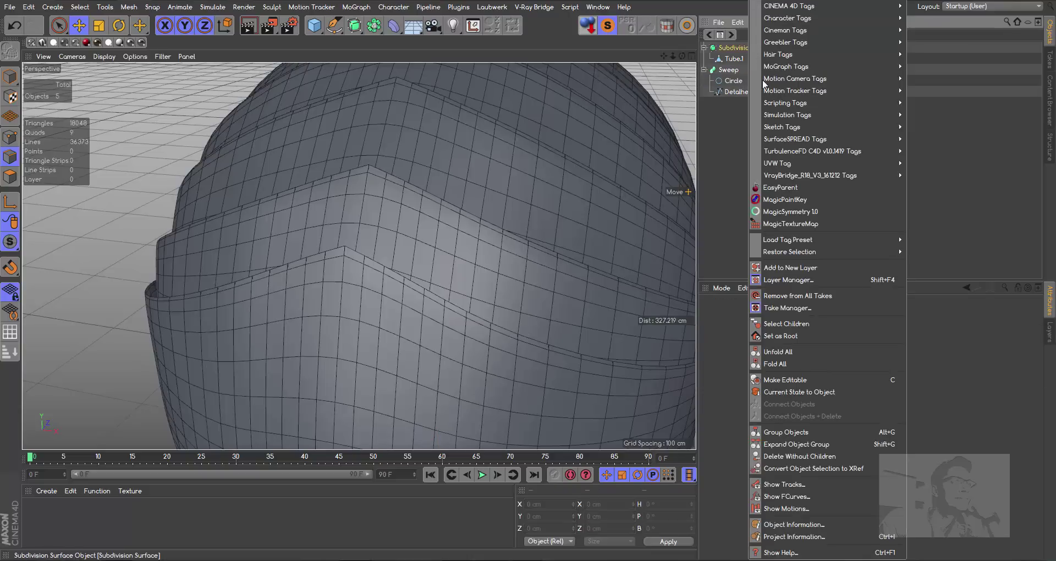
click(816, 390)
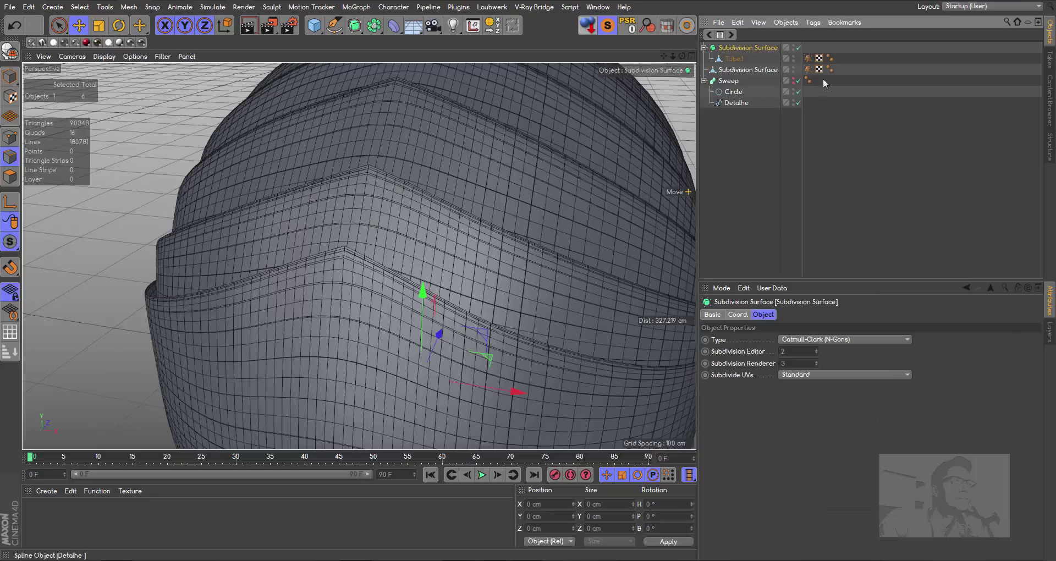
click(796, 48)
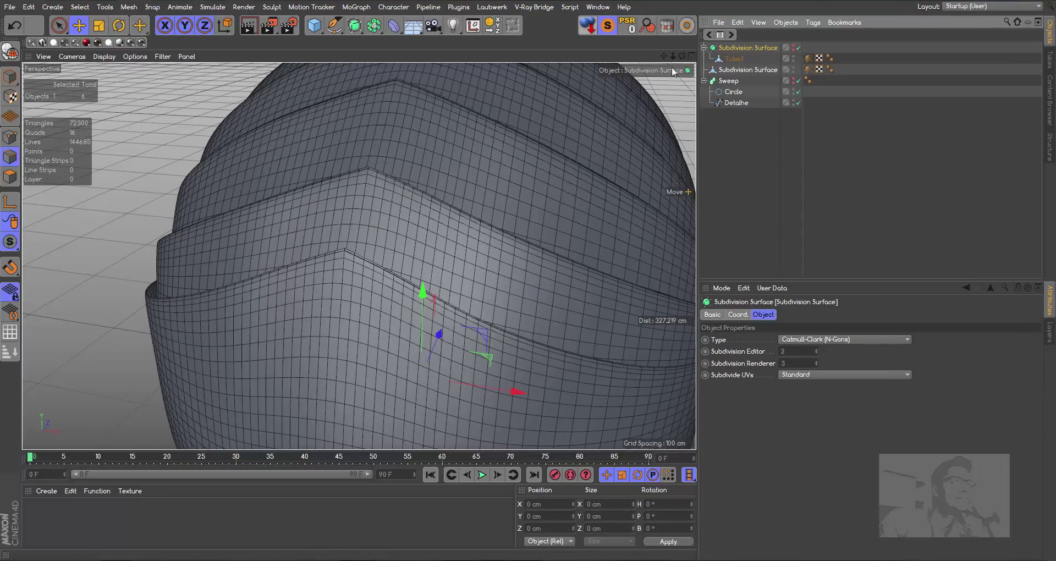
- Make the Sweep rim visible and orbit around the smoothed helmet to inspect it
mouse_move(519, 197)
alt+mouse_down()
mouse_move(359, 256)
mouse_move(449, 335)
alt+mouse_up()
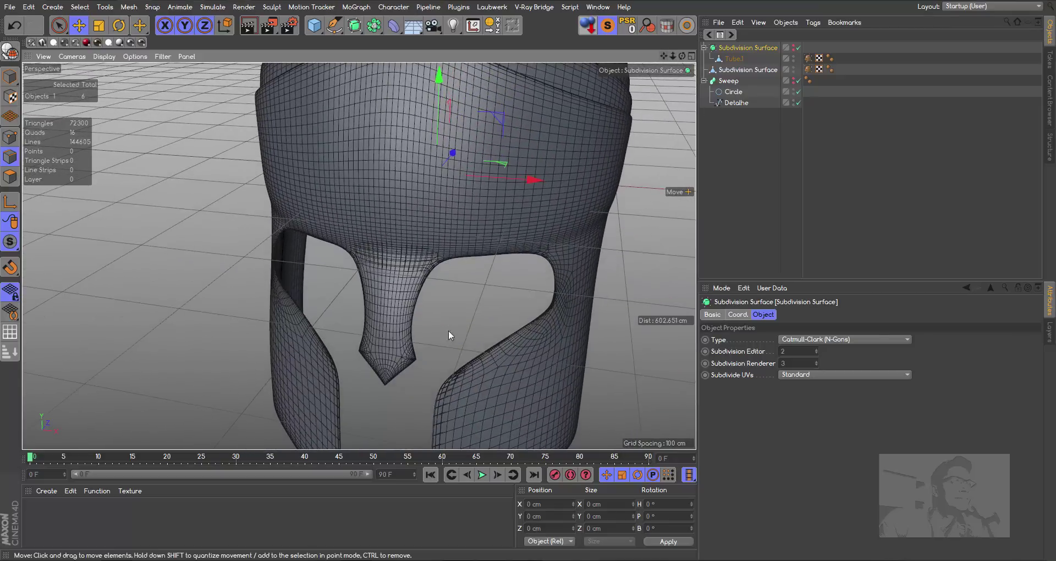
click(794, 79)
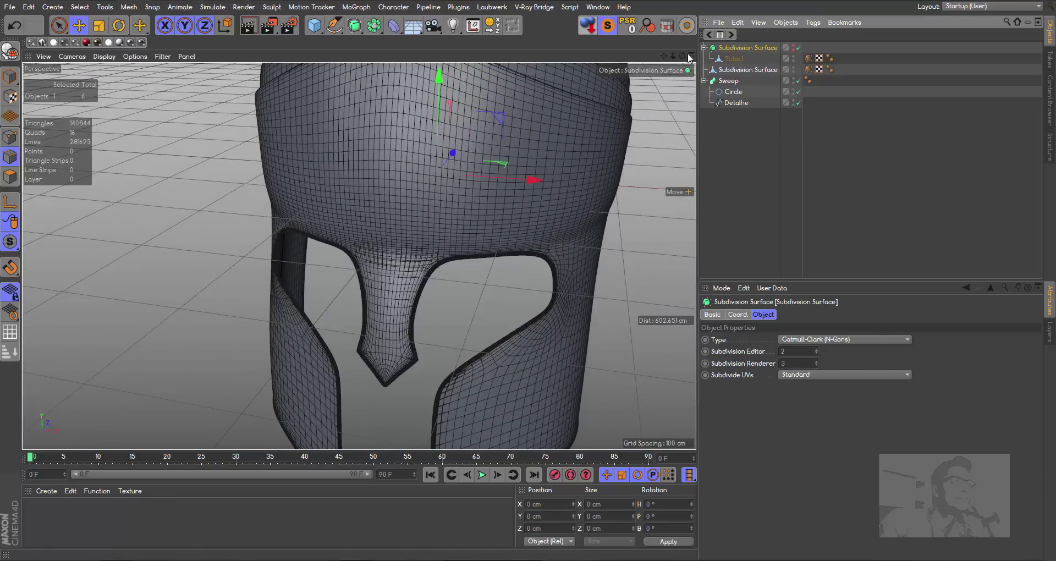
mouse_move(664, 56)
mouse_down()
mouse_move(632, 77)
mouse_move(672, 61)
mouse_move(649, 72)
mouse_up()
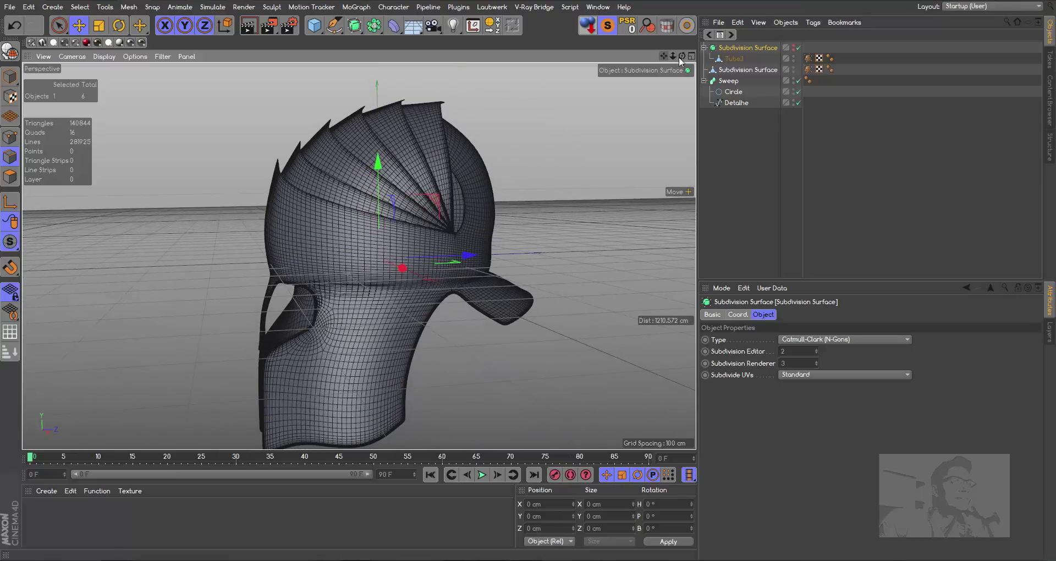
mouse_move(358, 256)
alt+mouse_down()
mouse_move(680, 62)
mouse_move(649, 72)
alt+mouse_up()
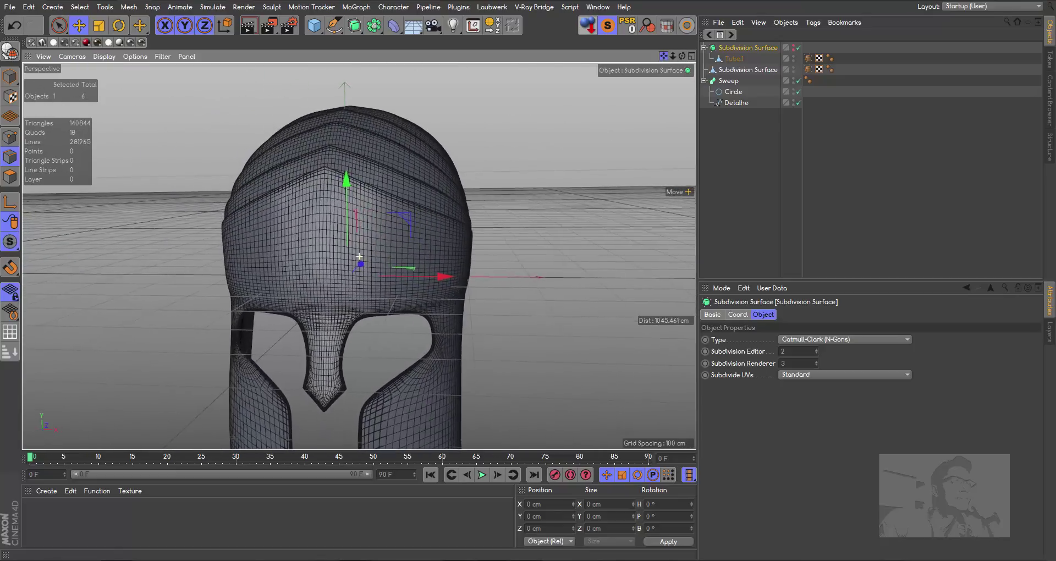
alt+drag(359, 256, 358, 256)
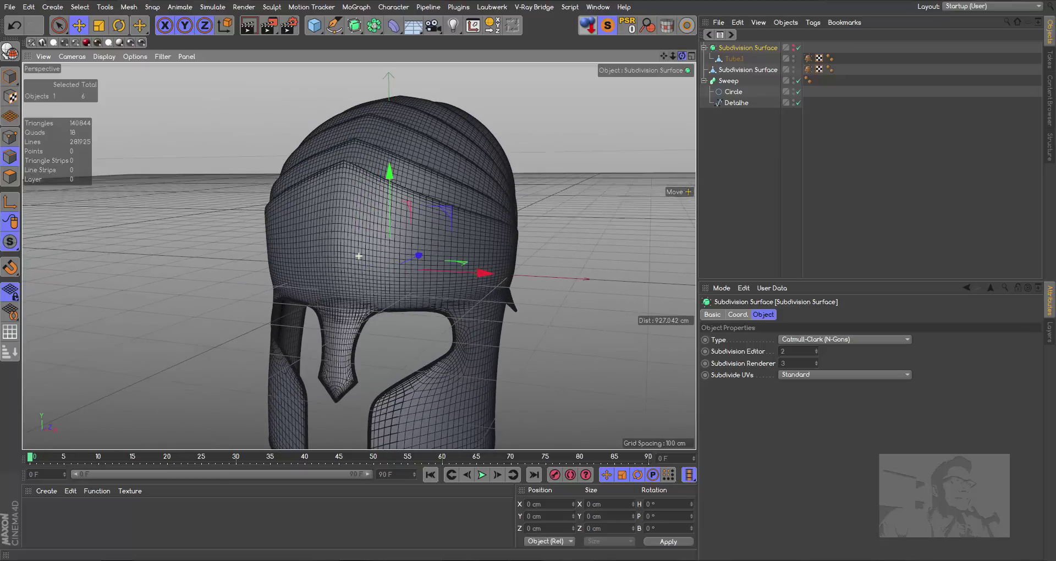
drag(663, 57, 743, 195)
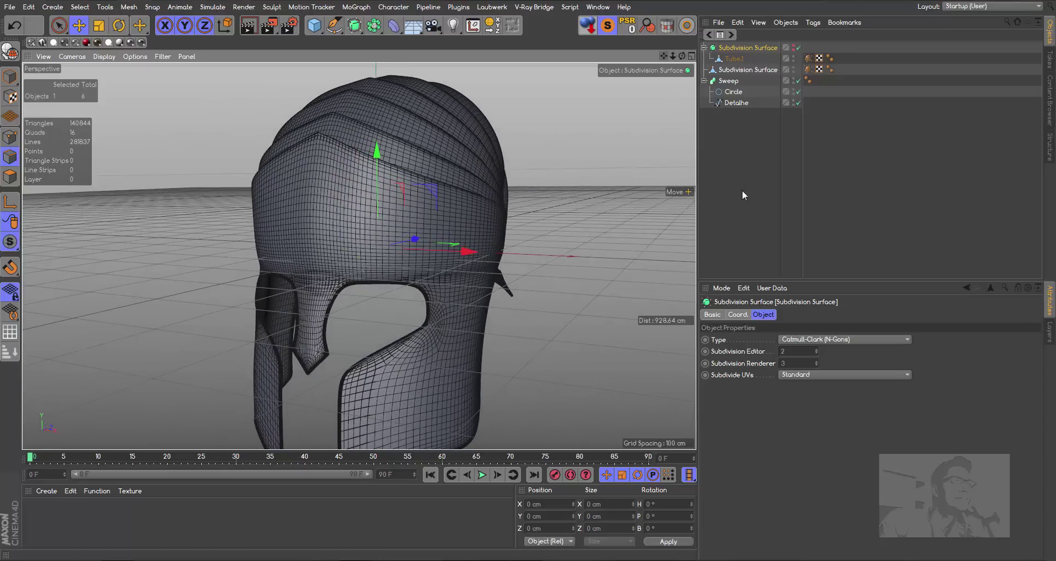
drag(661, 59, 672, 69)
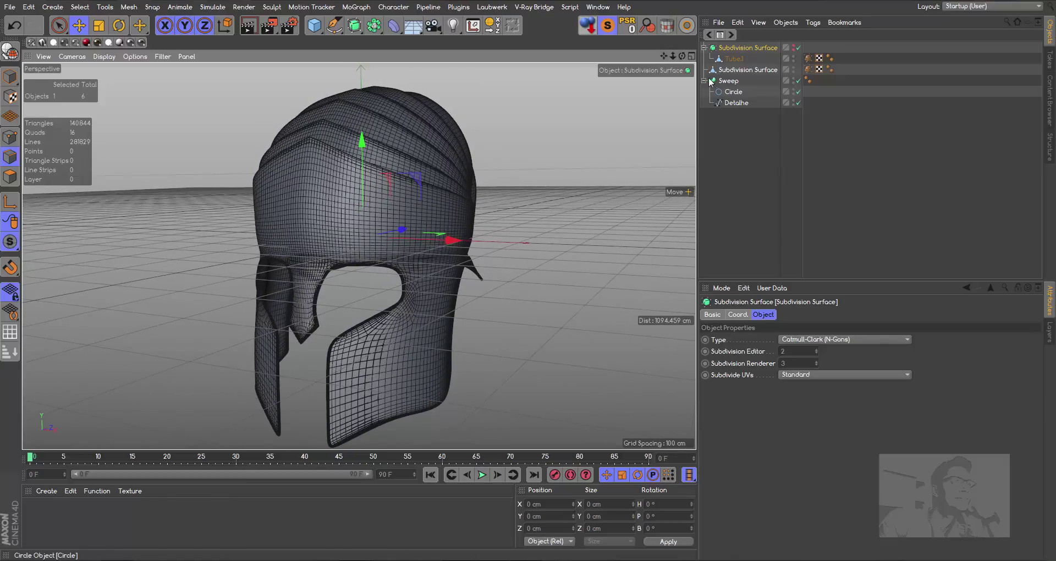
mouse_move(668, 54)
mouse_down()
mouse_move(674, 44)
mouse_move(687, 53)
mouse_up()
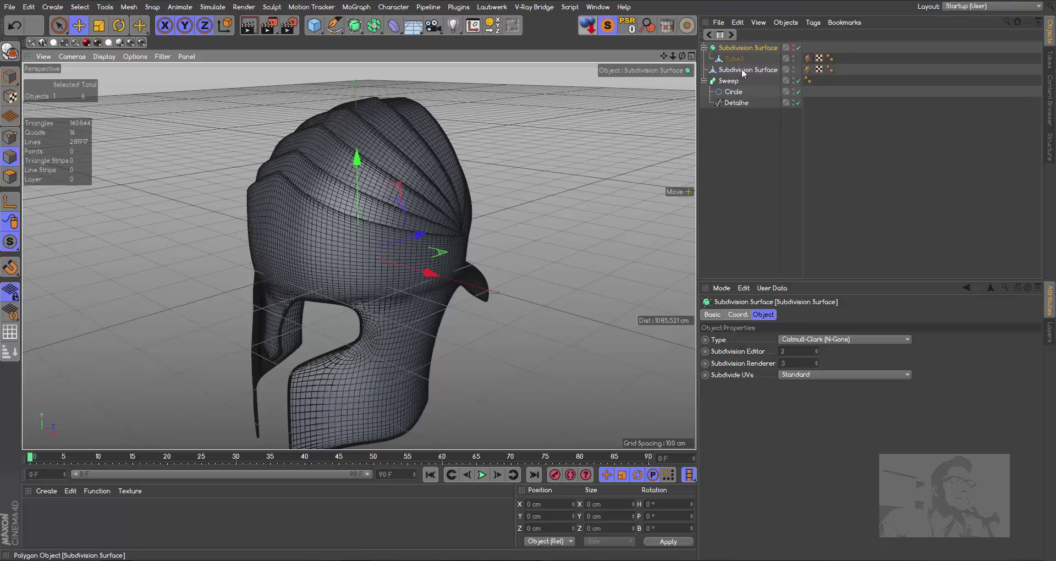
- Move the baked Subdivision Surface polygon object to the list bottom and render a quick preview
drag(744, 73, 748, 125)
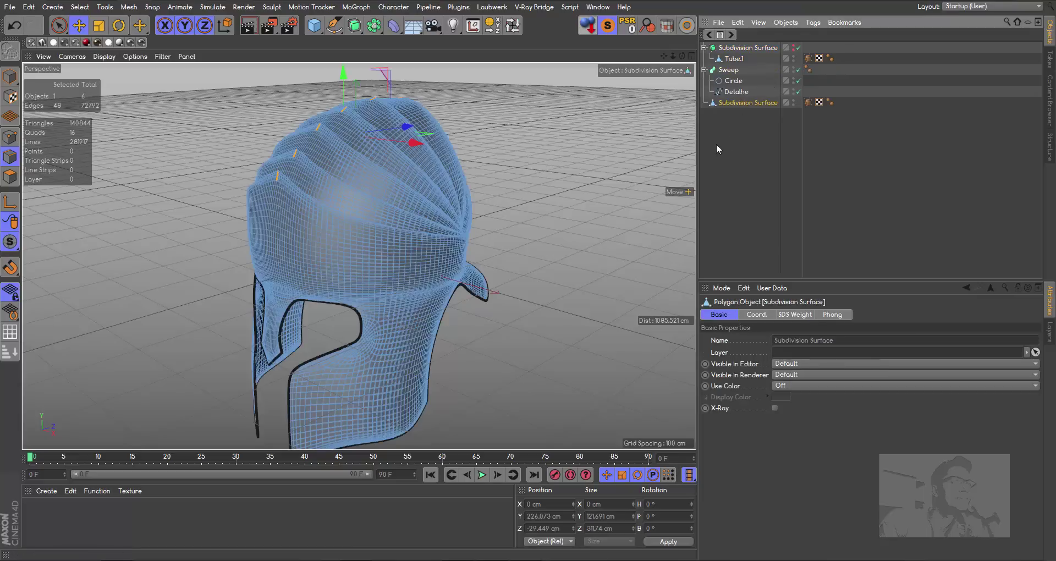
mouse_move(681, 61)
mouse_down()
mouse_move(359, 255)
mouse_move(365, 294)
mouse_up()
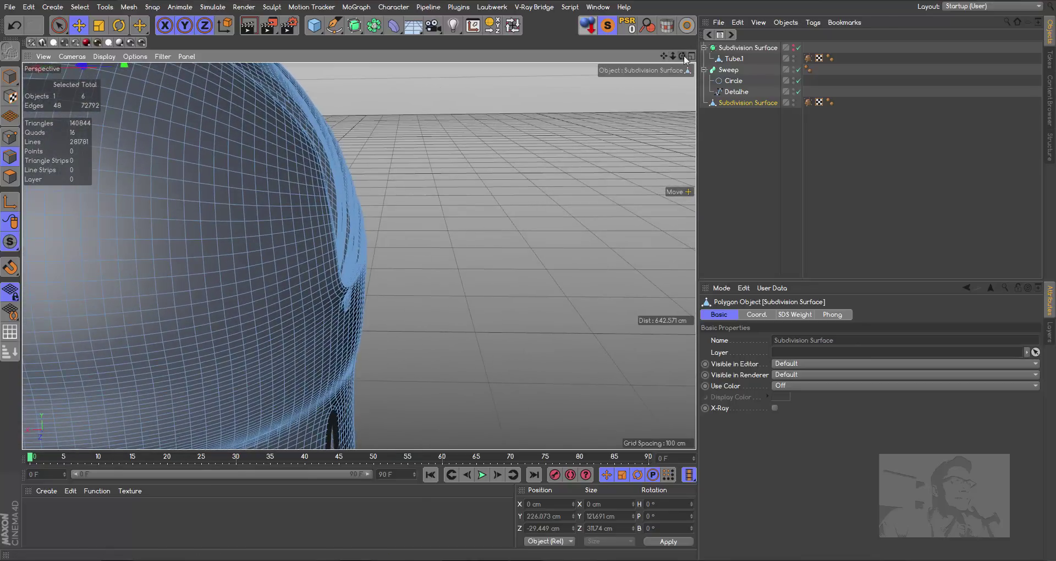
drag(684, 57, 358, 256)
click(248, 25)
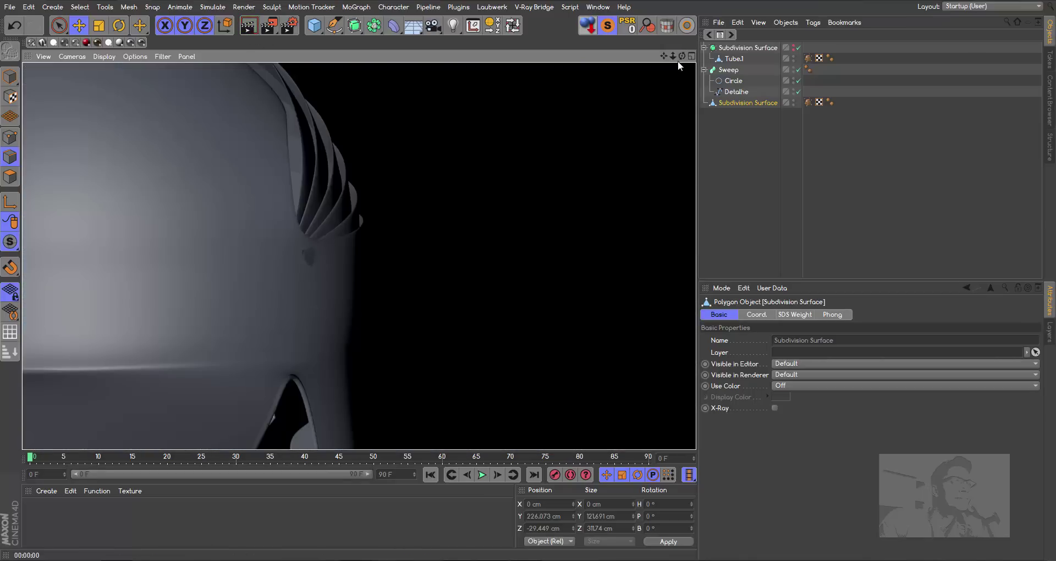
mouse_move(682, 55)
mouse_down()
mouse_move(358, 256)
mouse_move(678, 57)
mouse_move(649, 55)
mouse_up()
- With Loop Selection in Polygon mode, select a band of loops down the helmet's side
click(507, 32)
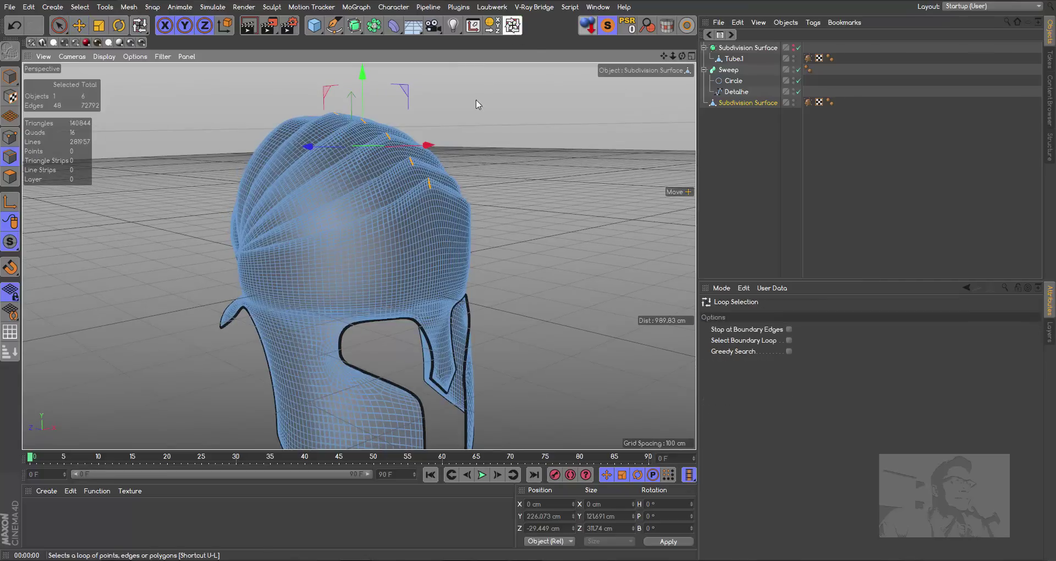
click(11, 175)
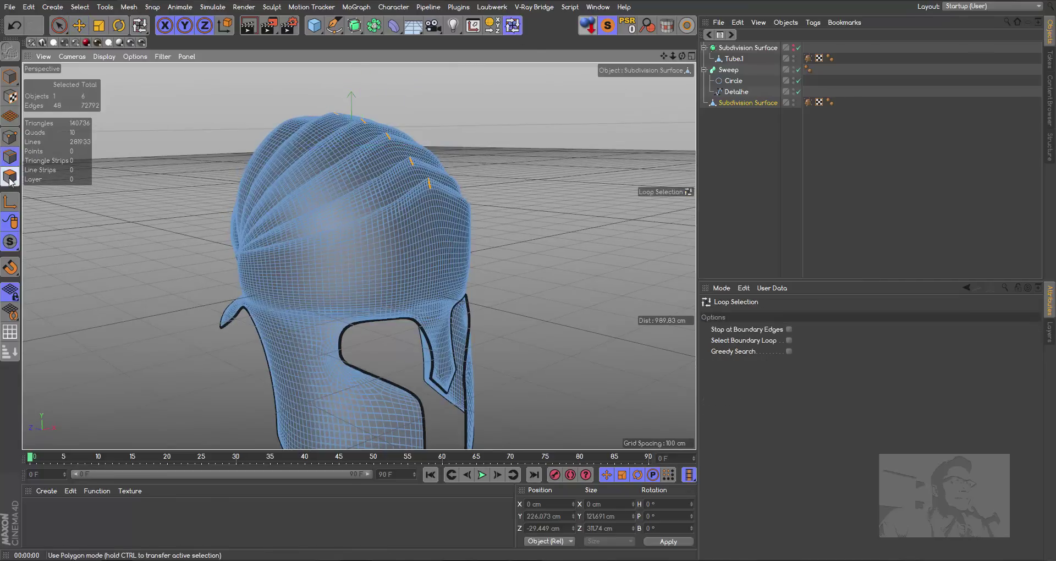
click(380, 226)
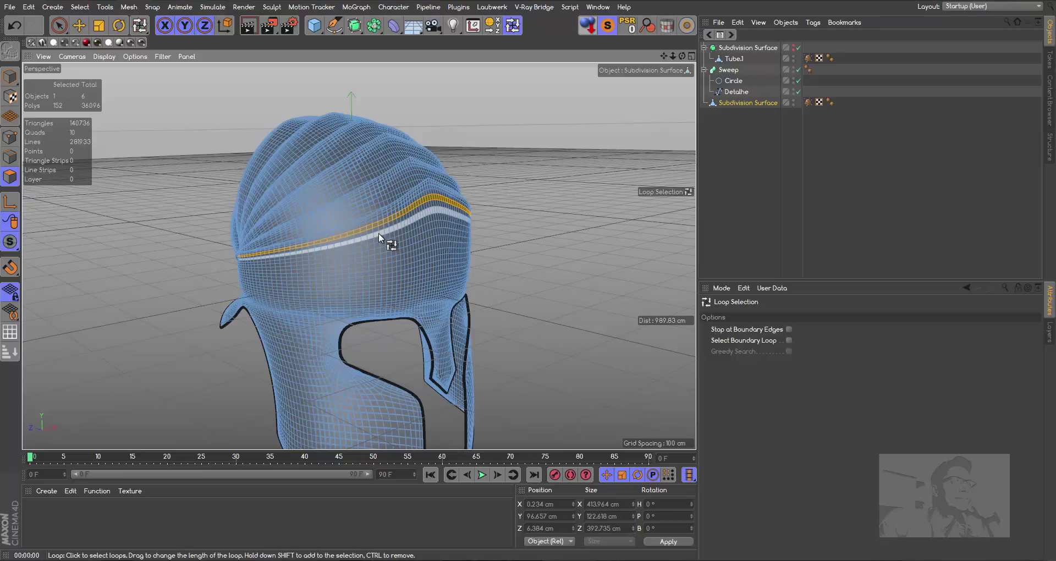
shift+click(379, 233)
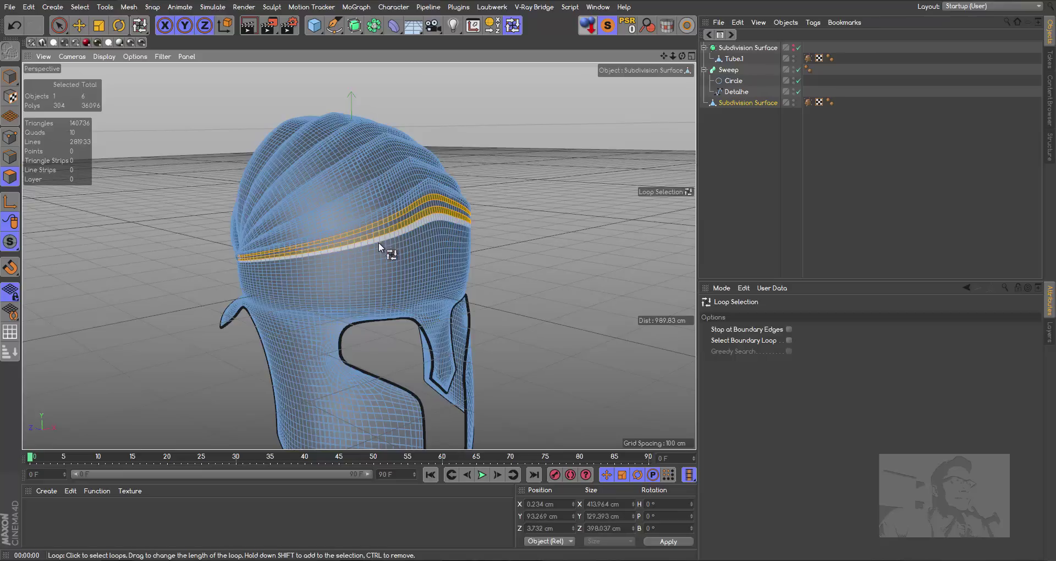
shift+click(378, 242)
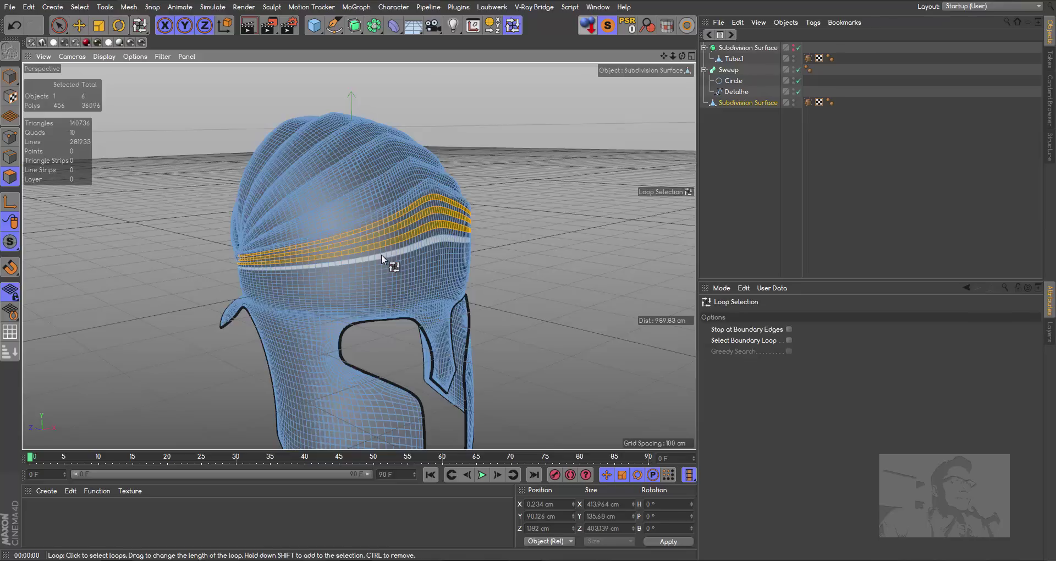
shift+click(381, 254)
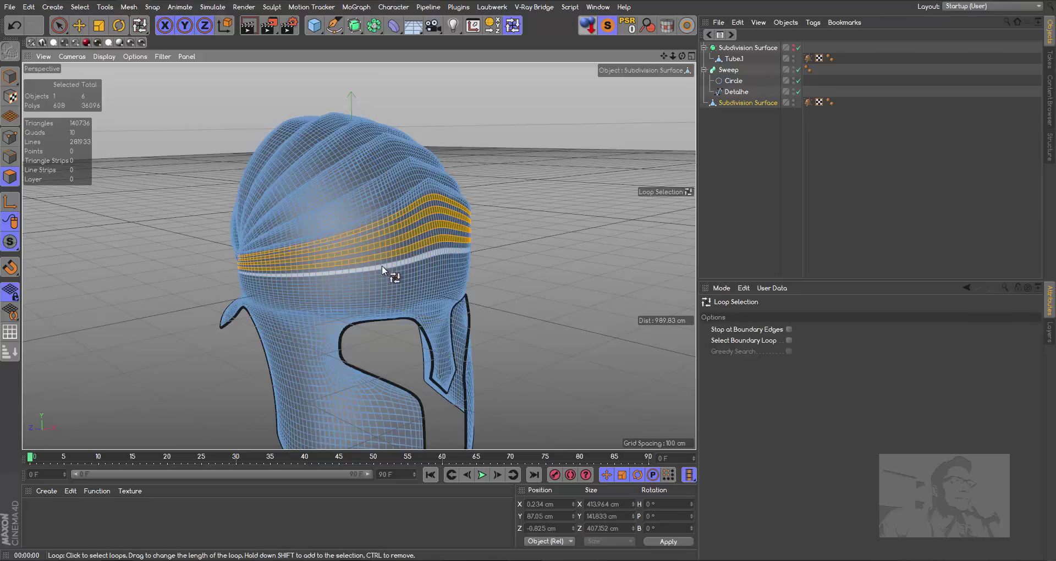
shift+click(383, 275)
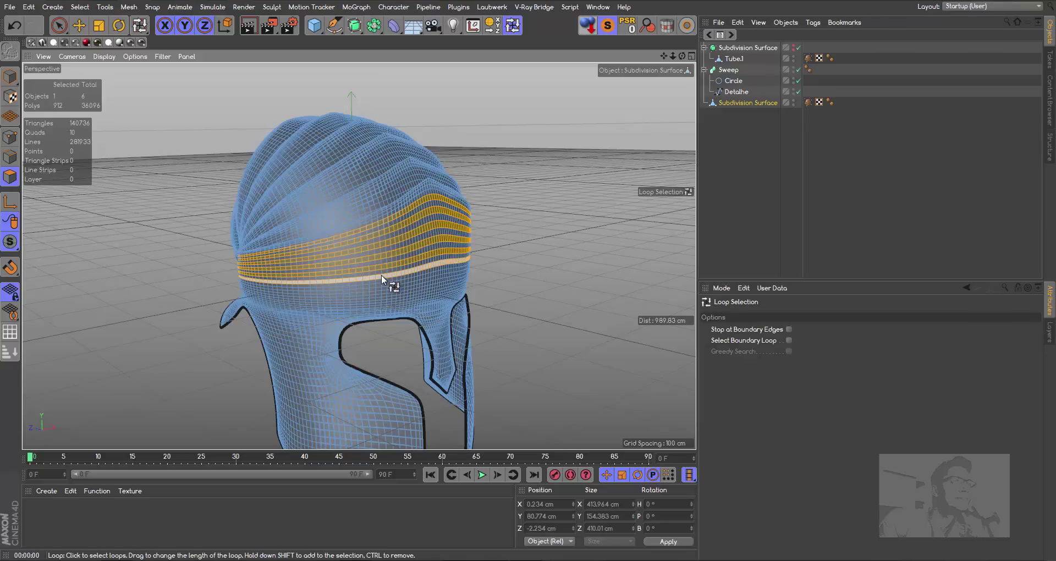
shift+click(399, 285)
drag(683, 56, 359, 256)
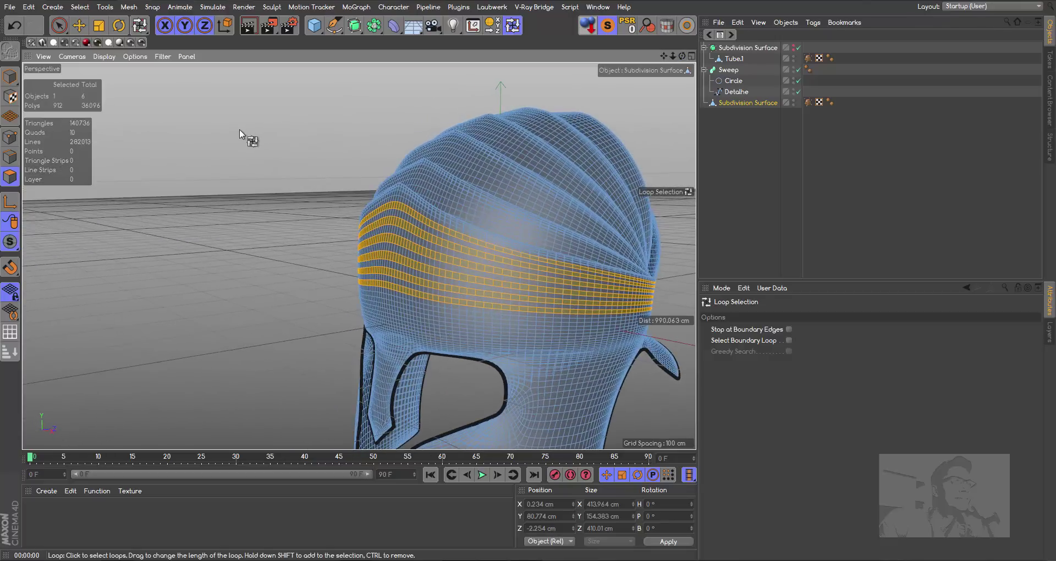
shift+click(427, 174)
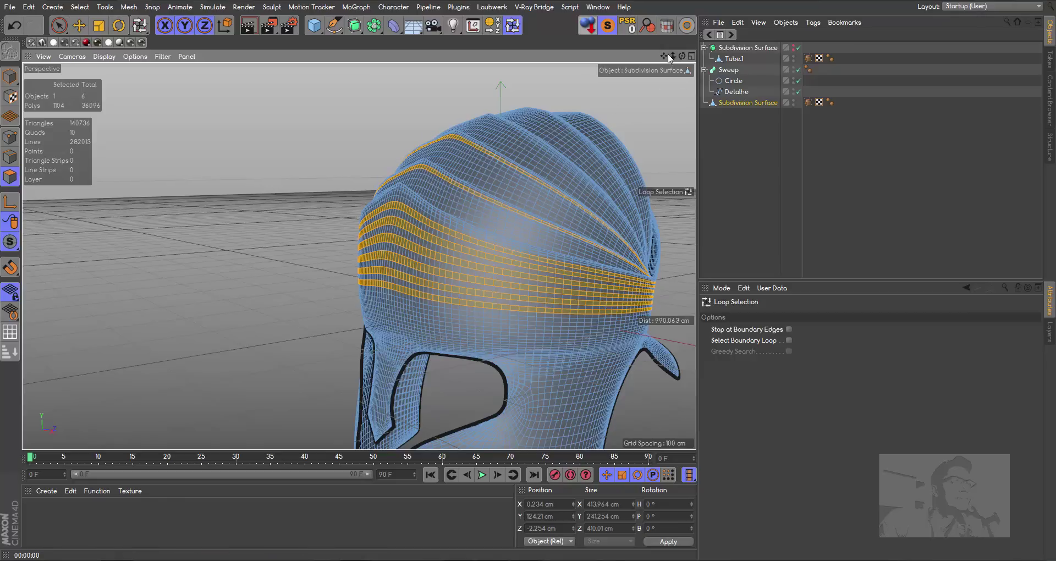
- Add the ridge strips along the crest and top of the dome to the selection
drag(682, 57, 681, 61)
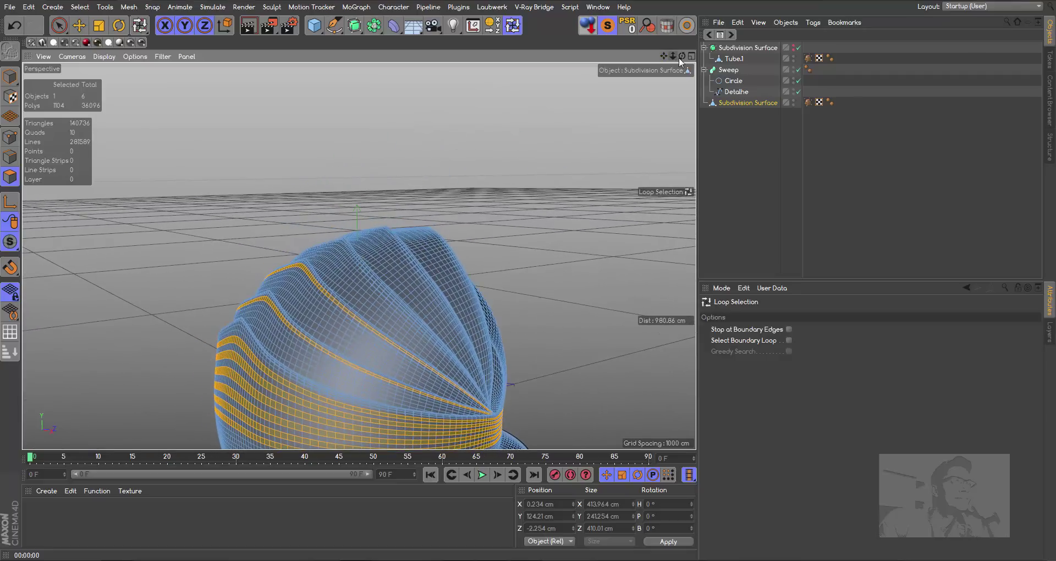
scroll(359, 229, up, 3)
scroll(411, 224, up, 2)
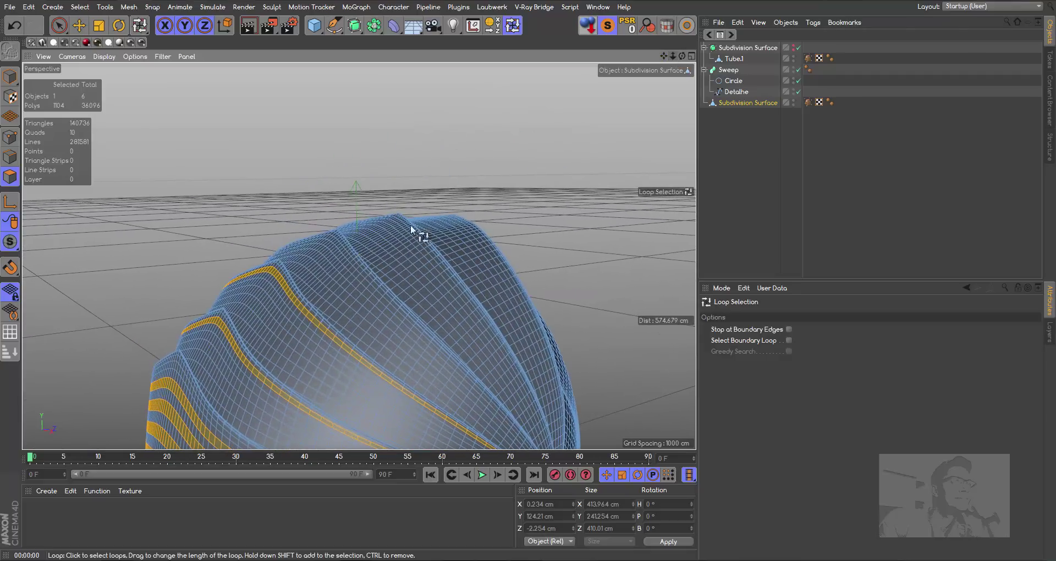
shift+click(367, 278)
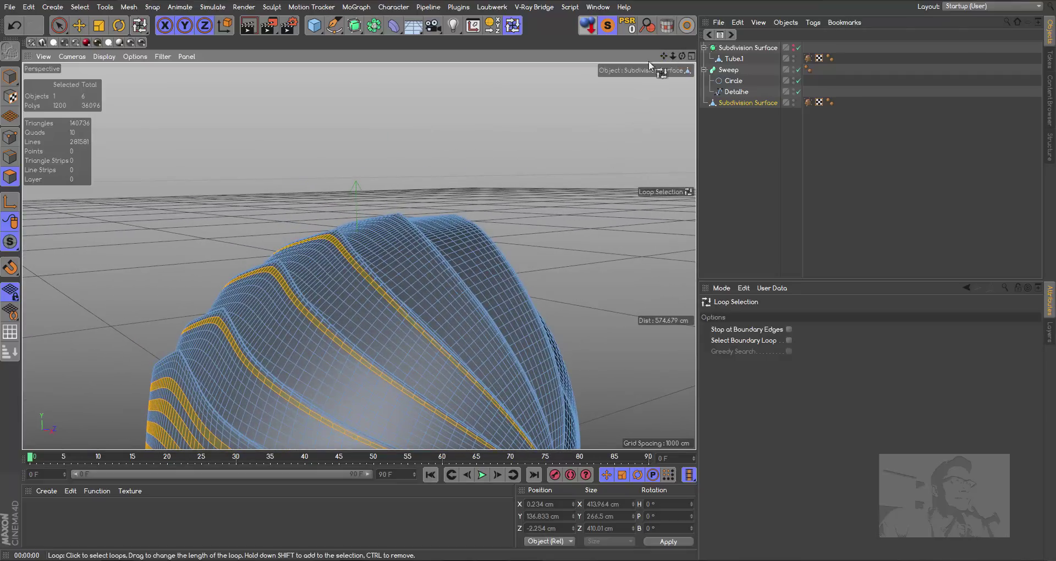
drag(675, 57, 673, 61)
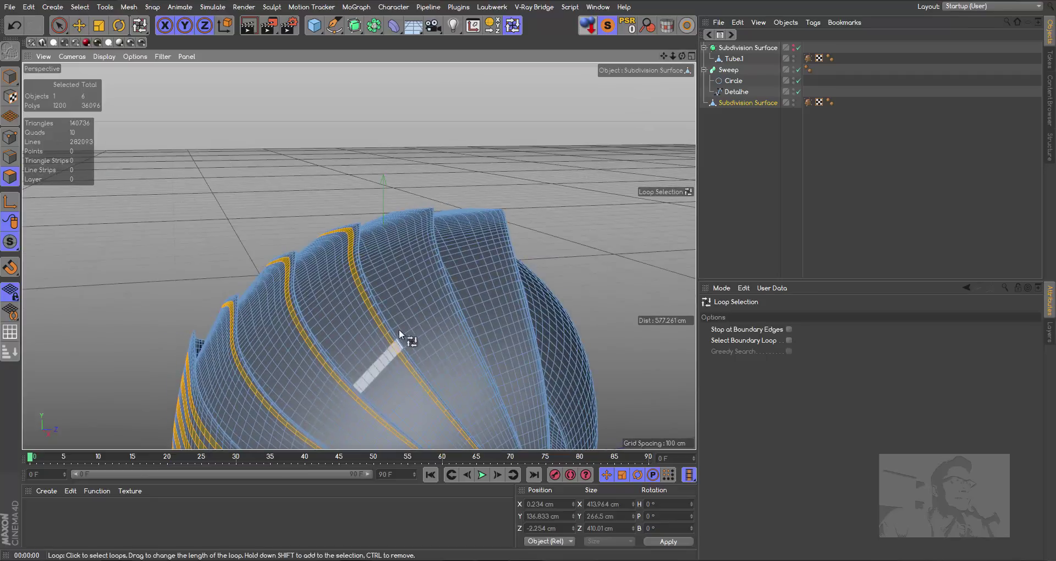
shift+click(440, 282)
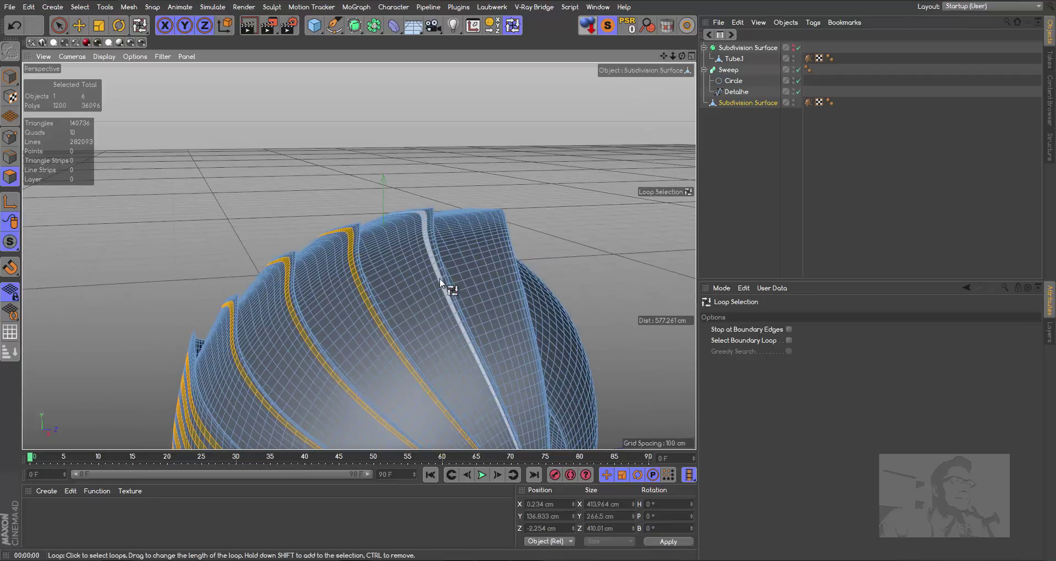
shift+click(511, 273)
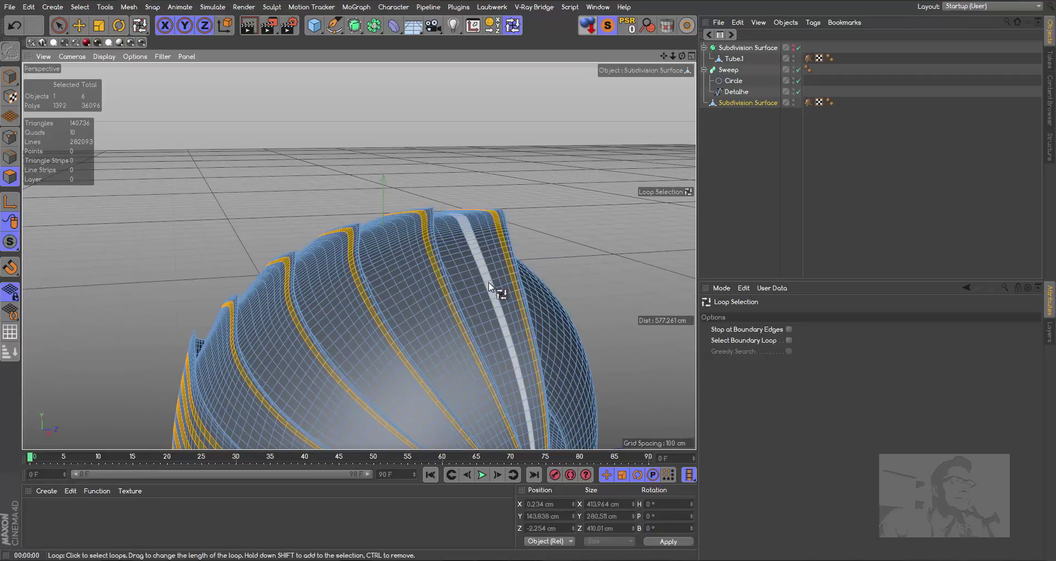
shift+click(489, 285)
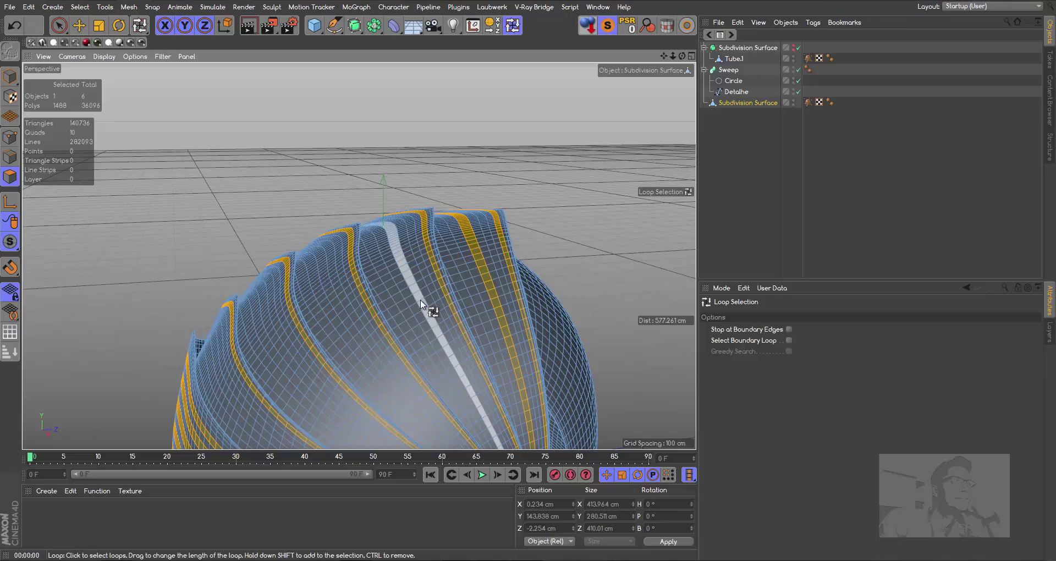
shift+click(421, 303)
shift+click(342, 316)
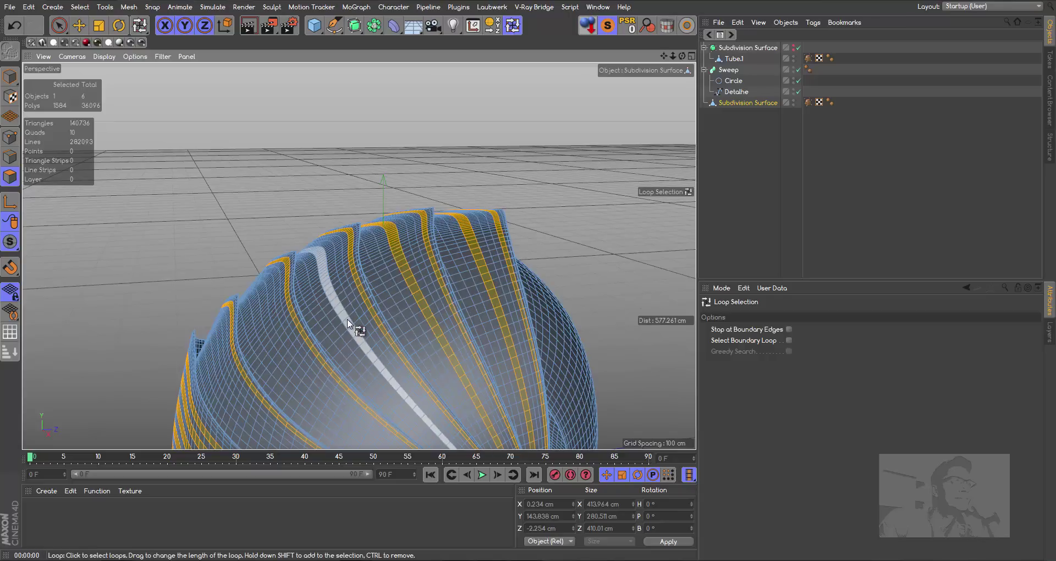
shift+click(284, 357)
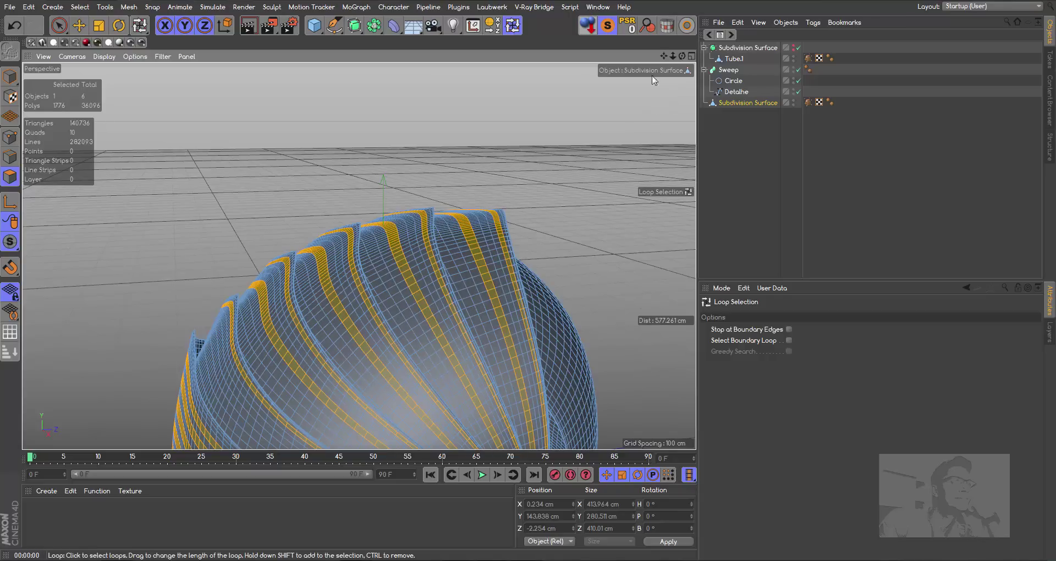
alt+drag(654, 80, 419, 208)
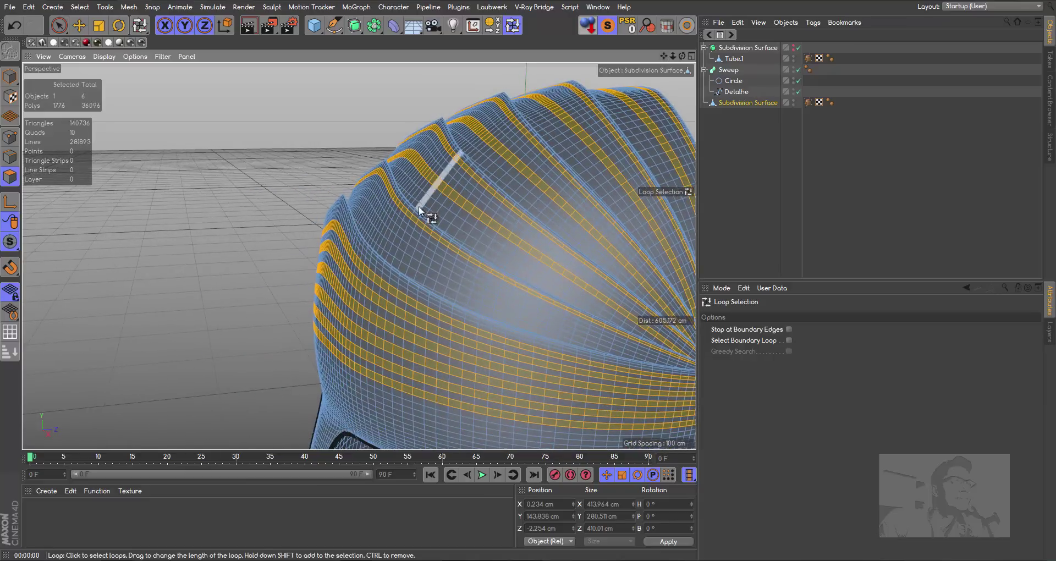
shift+click(387, 221)
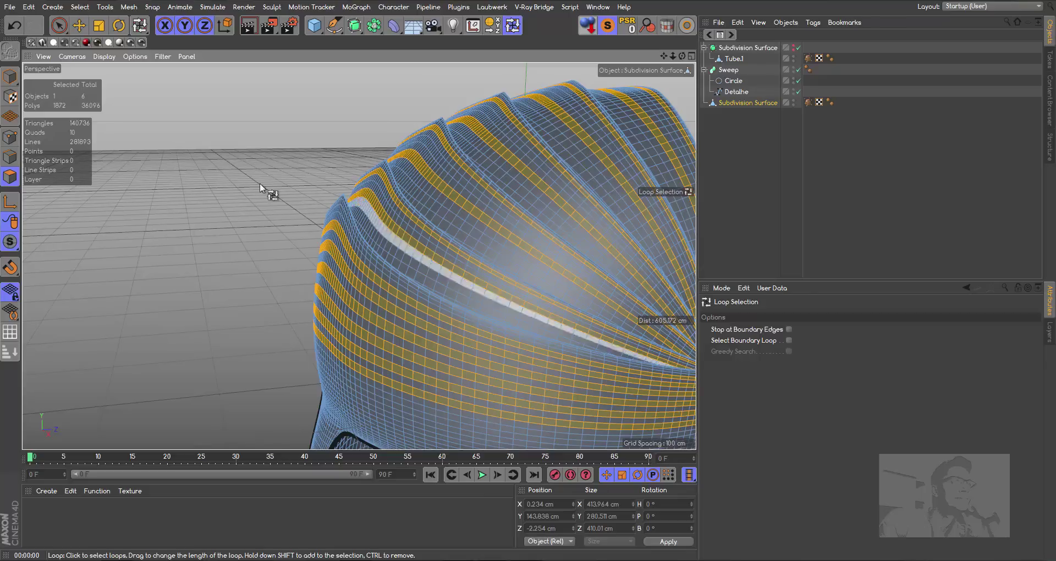
- Extrude the selected ridge strips inward with an offset of -1.3 cm
right_click(192, 185)
click(187, 195)
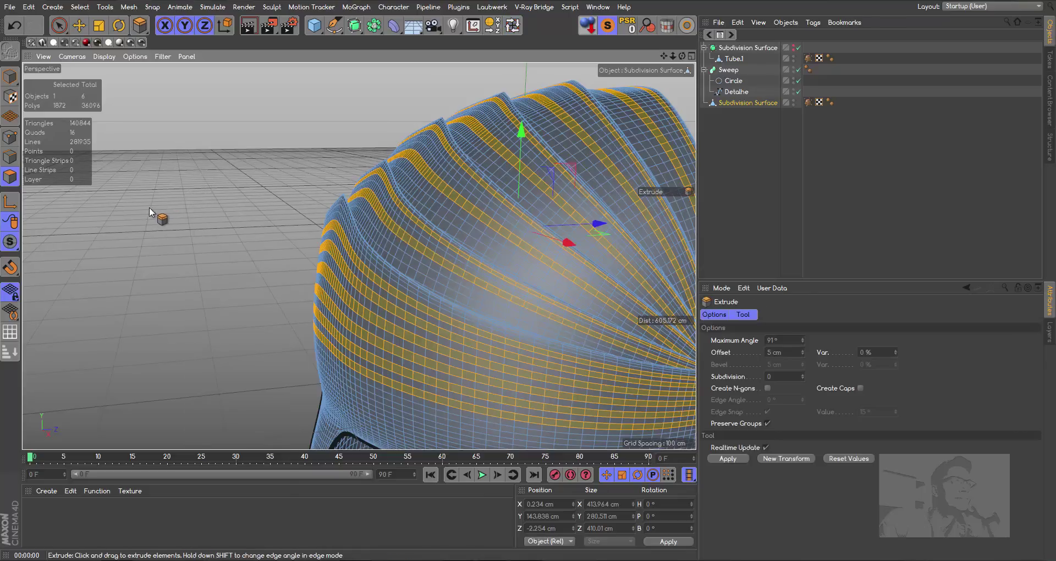
drag(681, 56, 676, 66)
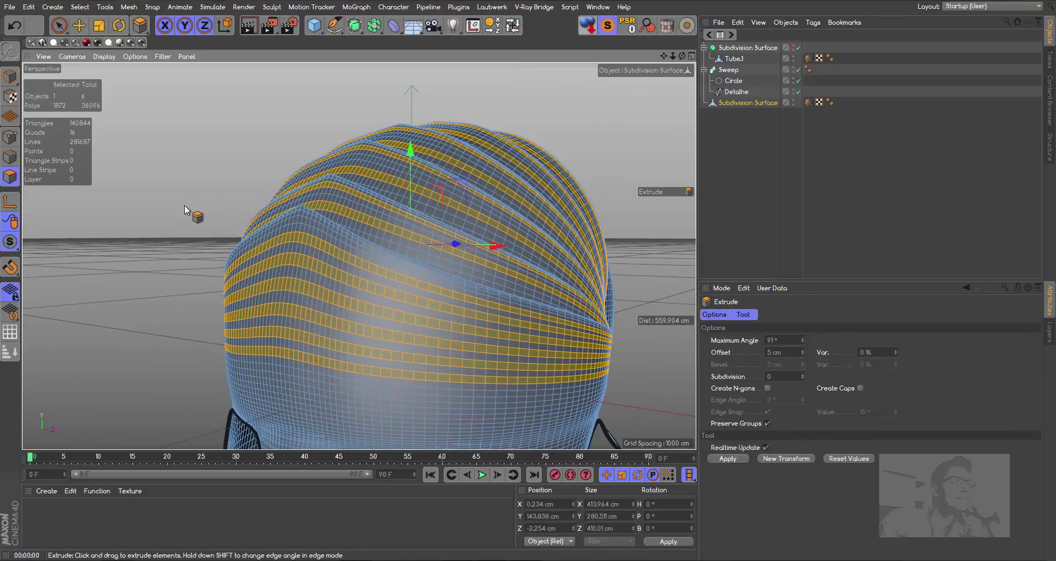
mouse_move(167, 209)
mouse_down()
mouse_move(149, 210)
mouse_move(163, 210)
mouse_up()
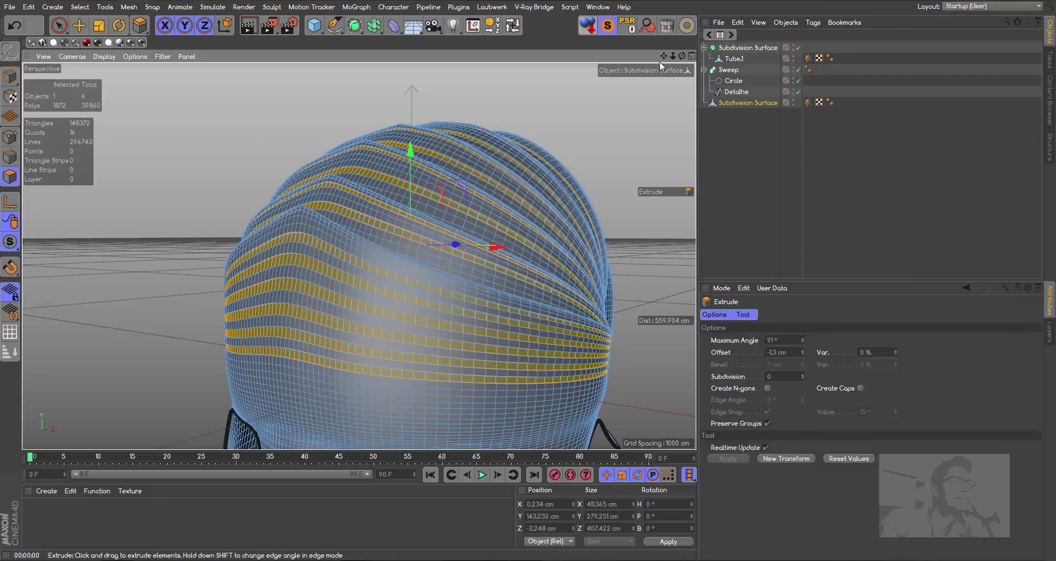
- Orbit around the helmet and render a preview to check the grooves
drag(682, 56, 605, 61)
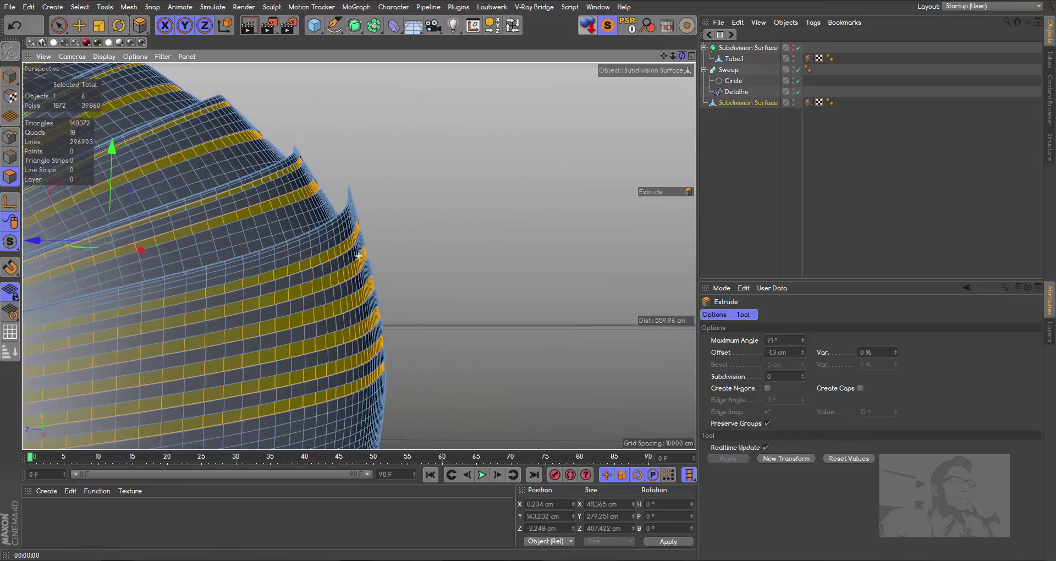
drag(682, 56, 660, 57)
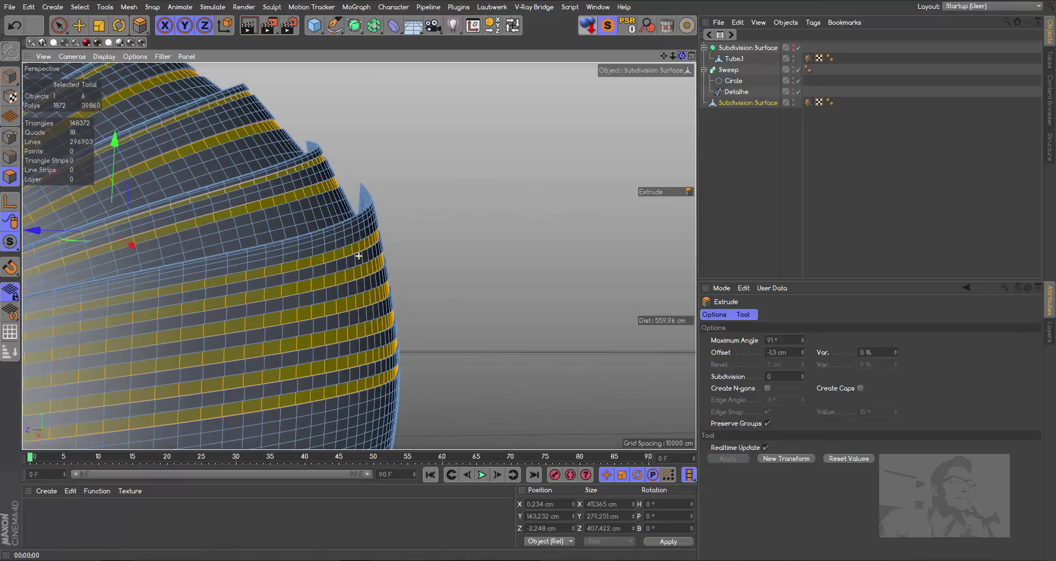
drag(673, 56, 633, 57)
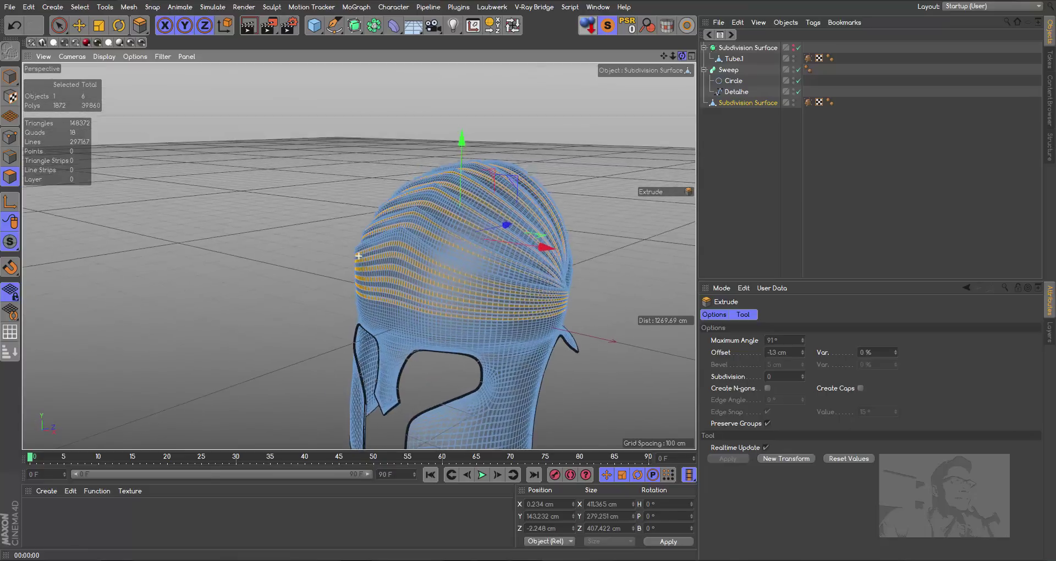
click(248, 25)
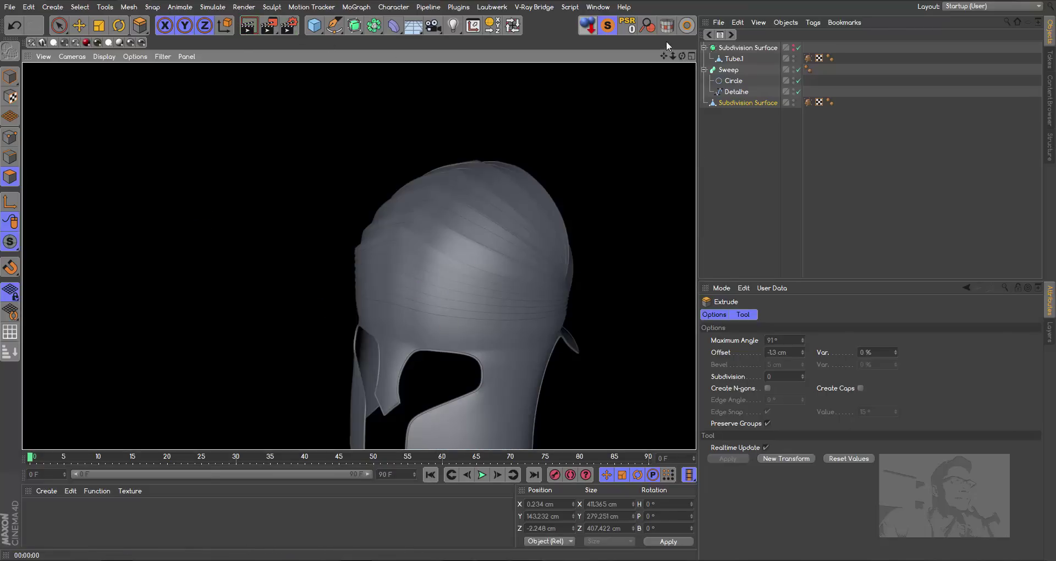
mouse_move(664, 56)
mouse_down()
mouse_move(676, 60)
mouse_move(645, 119)
mouse_up()
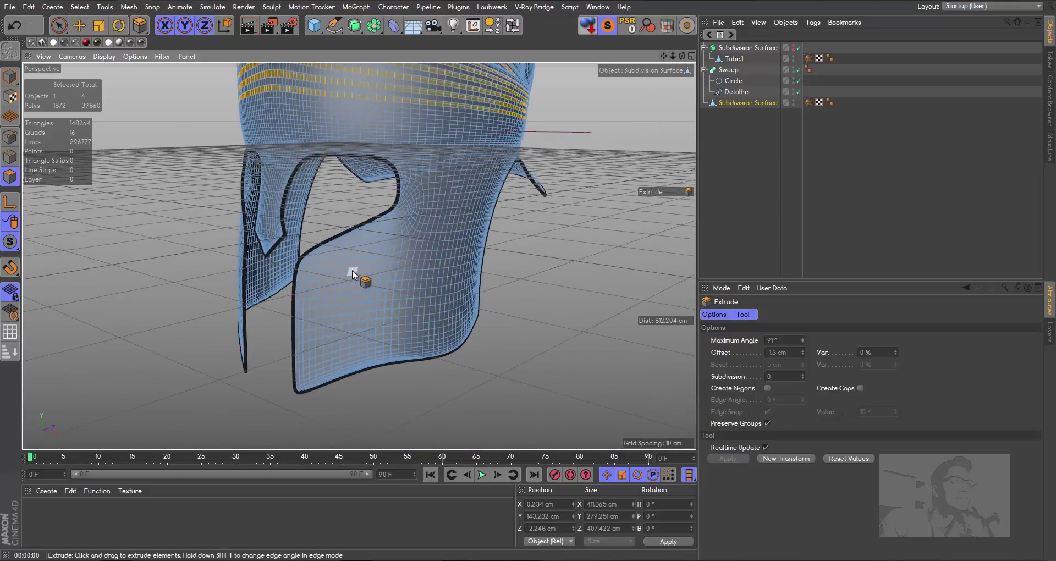
- Loop-select the polygon rings around both eye openings
click(512, 25)
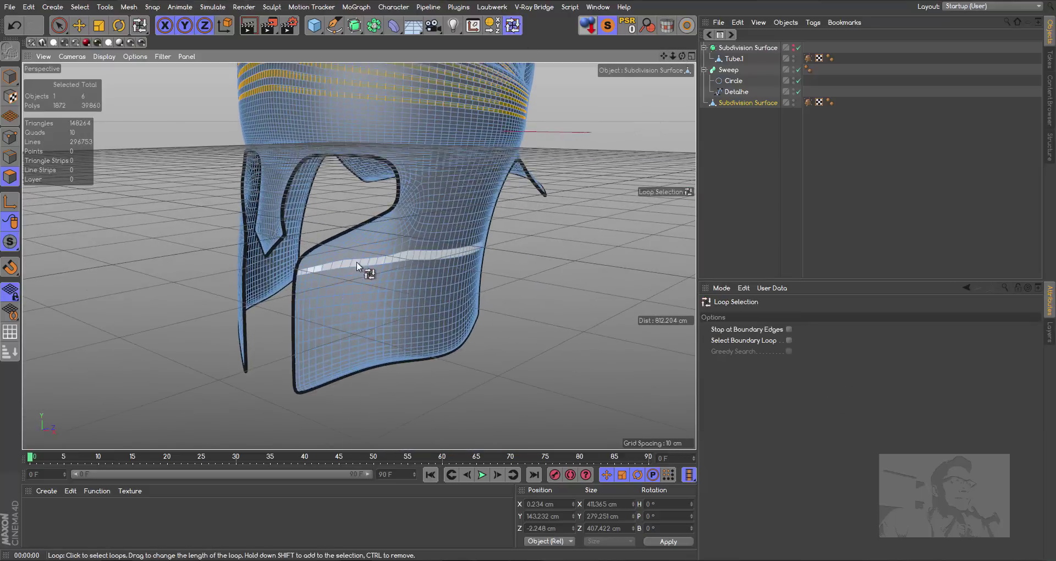
click(409, 232)
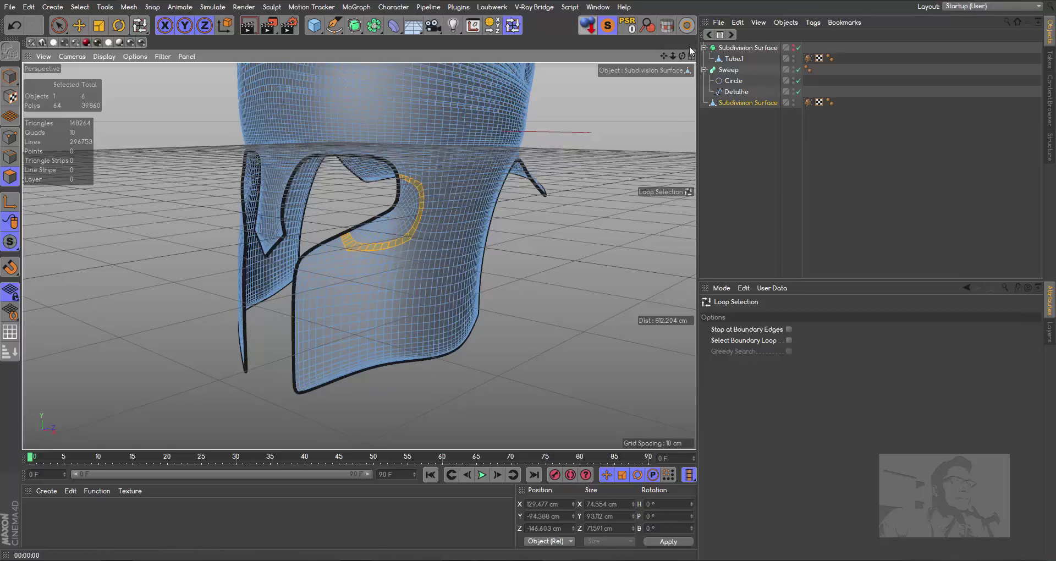
drag(681, 55, 388, 220)
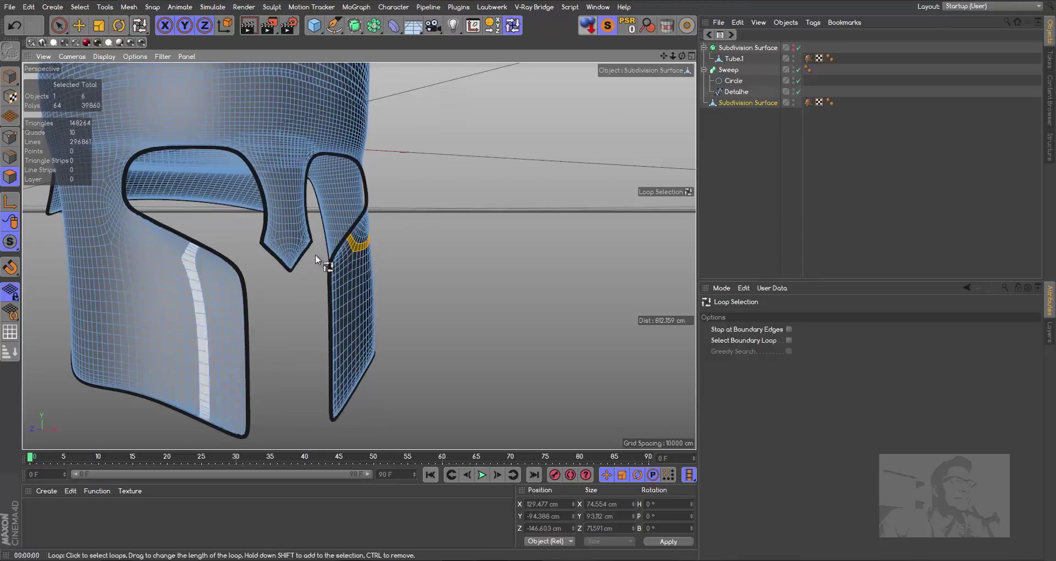
shift+click(184, 248)
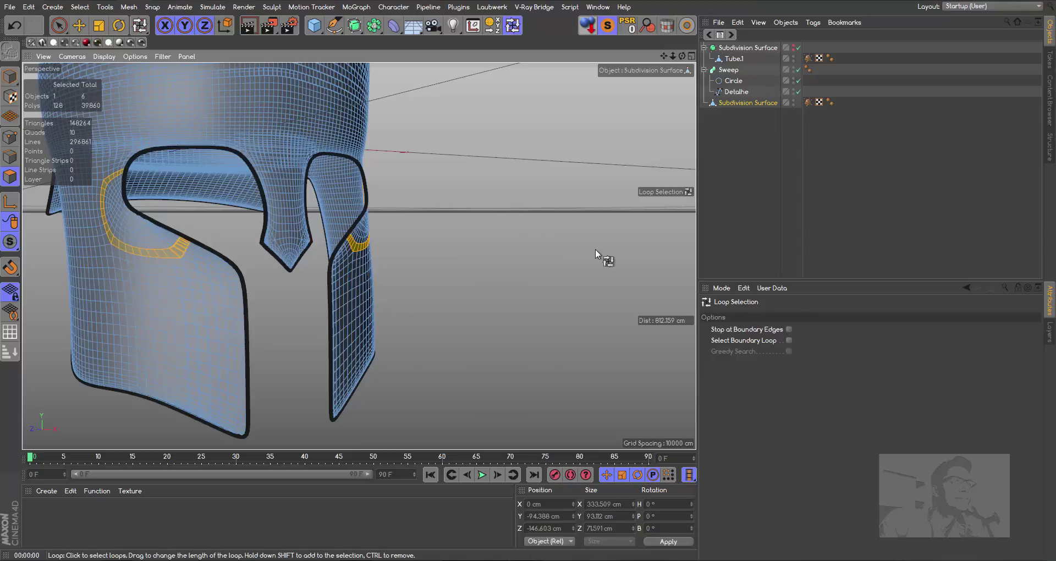
drag(682, 57, 359, 256)
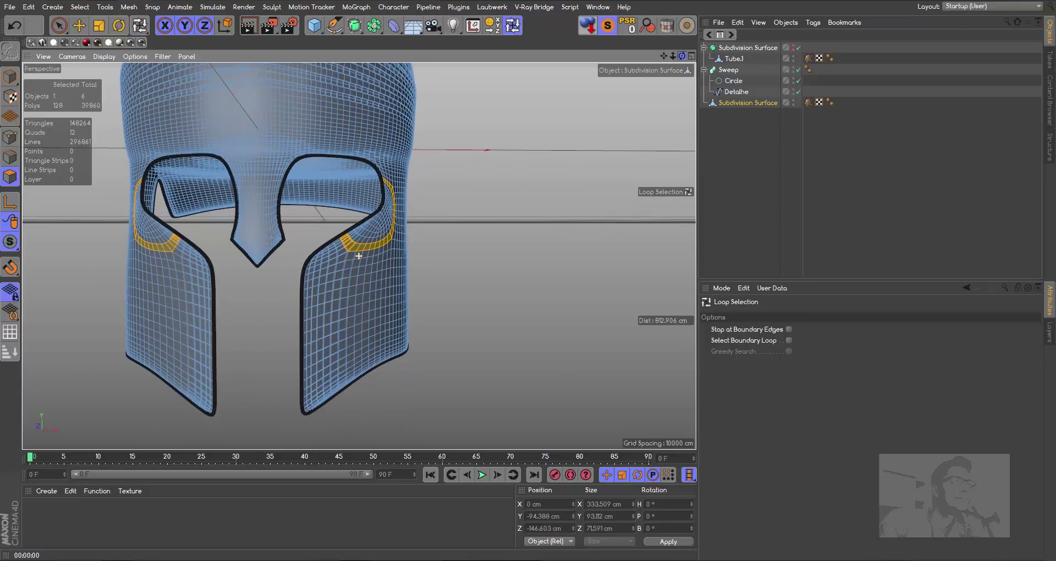
- Extrude the eye-rim loops outward by 4.2 cm
key(m)
key(t)
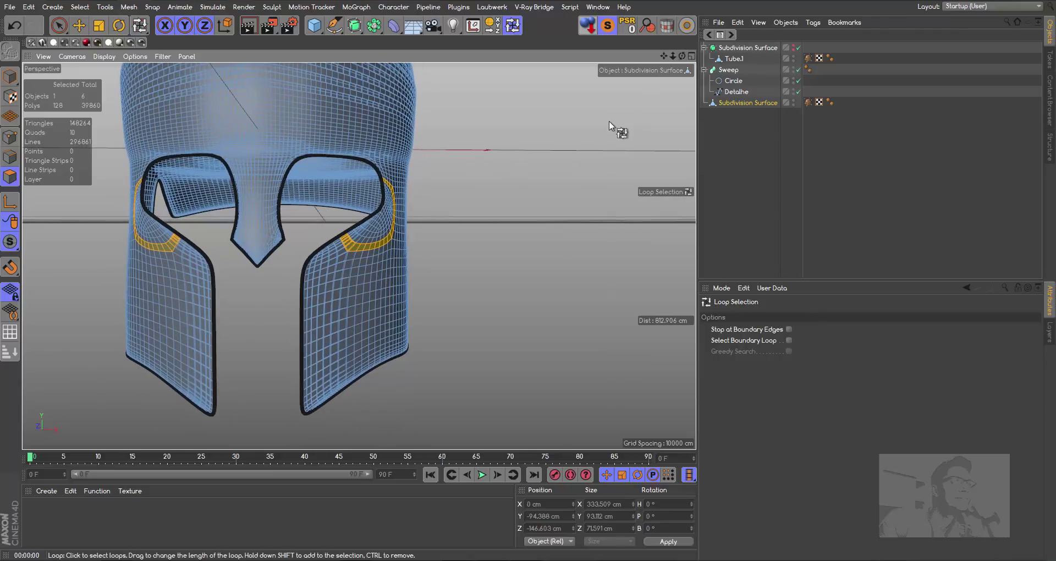
mouse_move(572, 149)
mouse_down()
mouse_move(605, 149)
mouse_move(580, 151)
mouse_up()
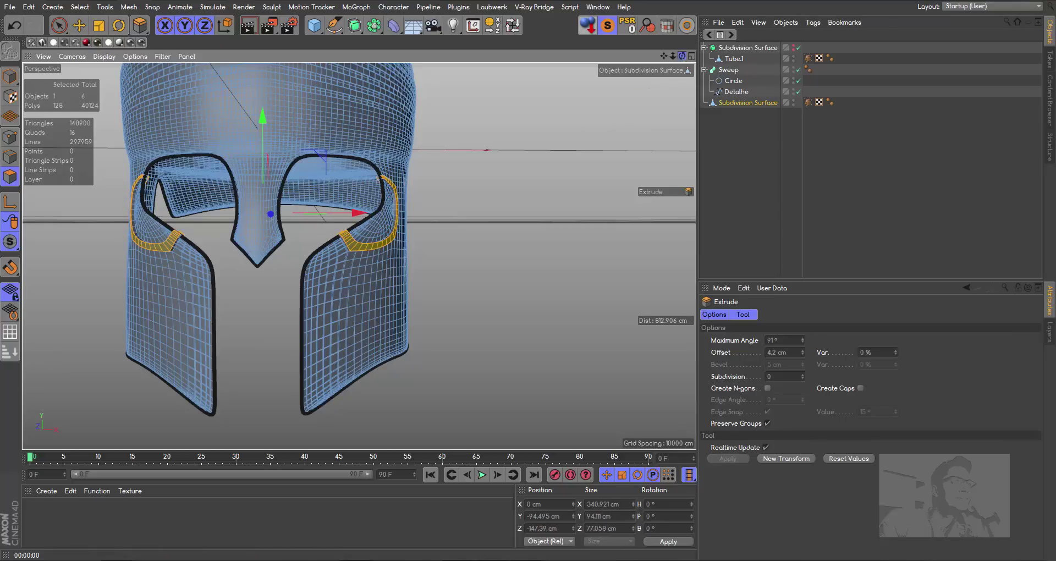
- Orbit around the extruded eye rims and check them with a Render View preview
drag(682, 56, 359, 256)
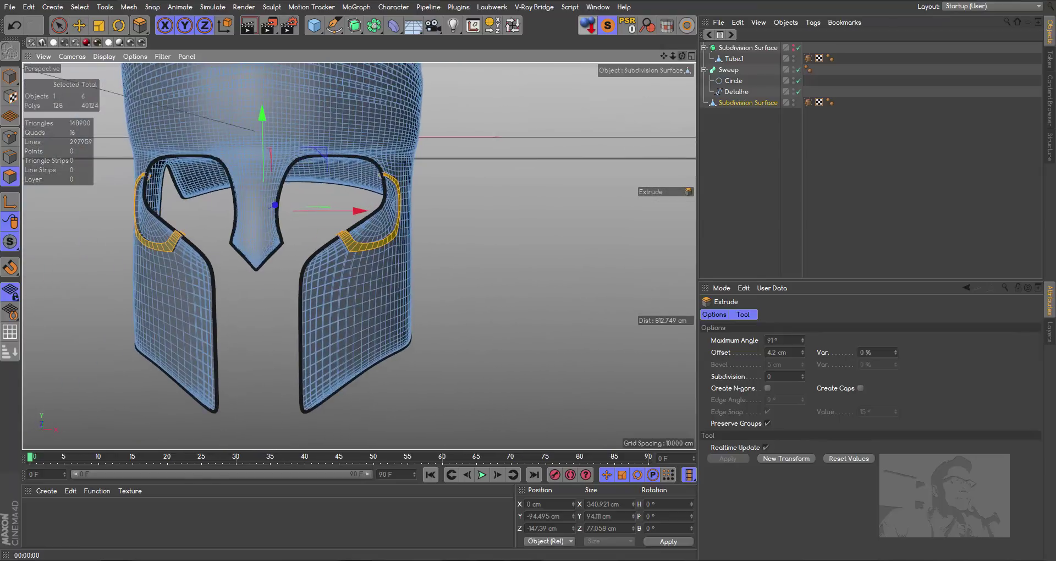
scroll(359, 257, down, 3)
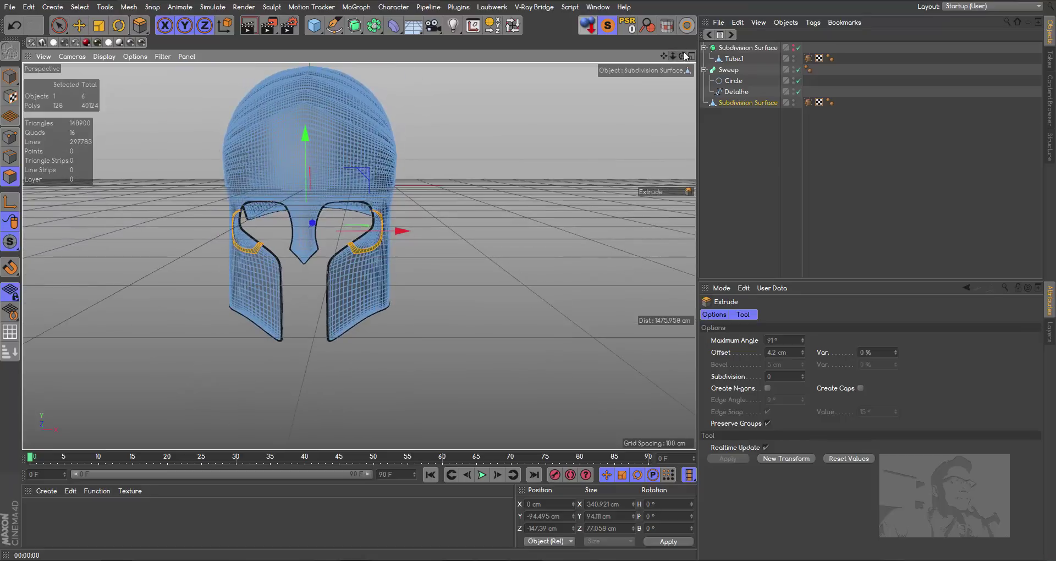
drag(682, 57, 649, 77)
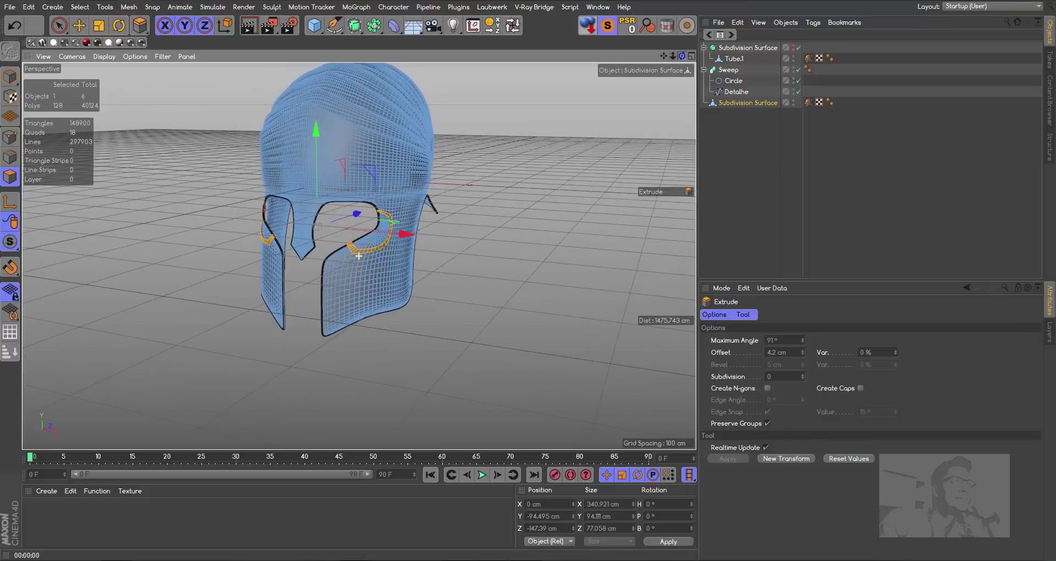
click(249, 24)
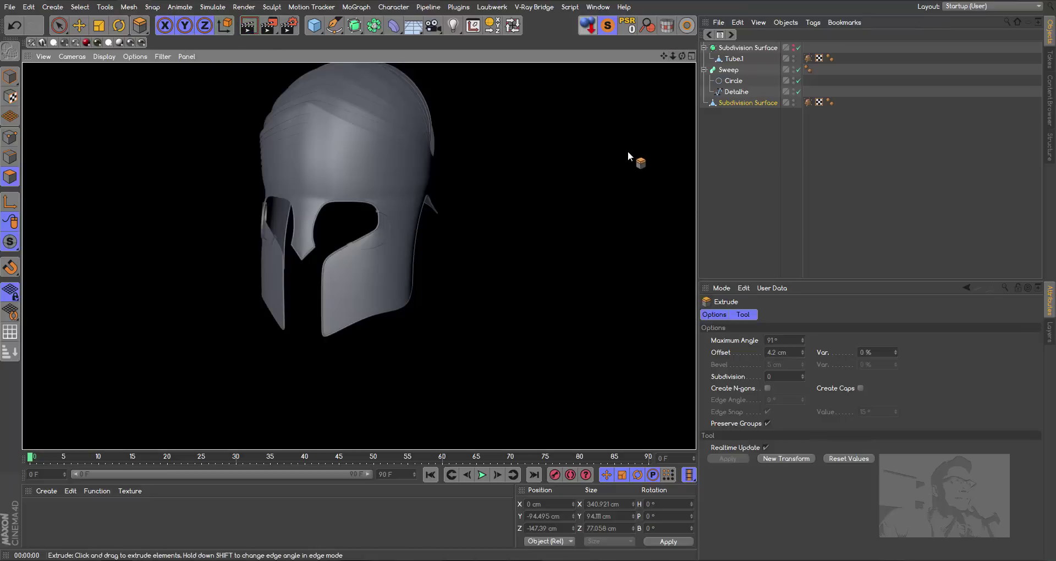
drag(682, 56, 279, 42)
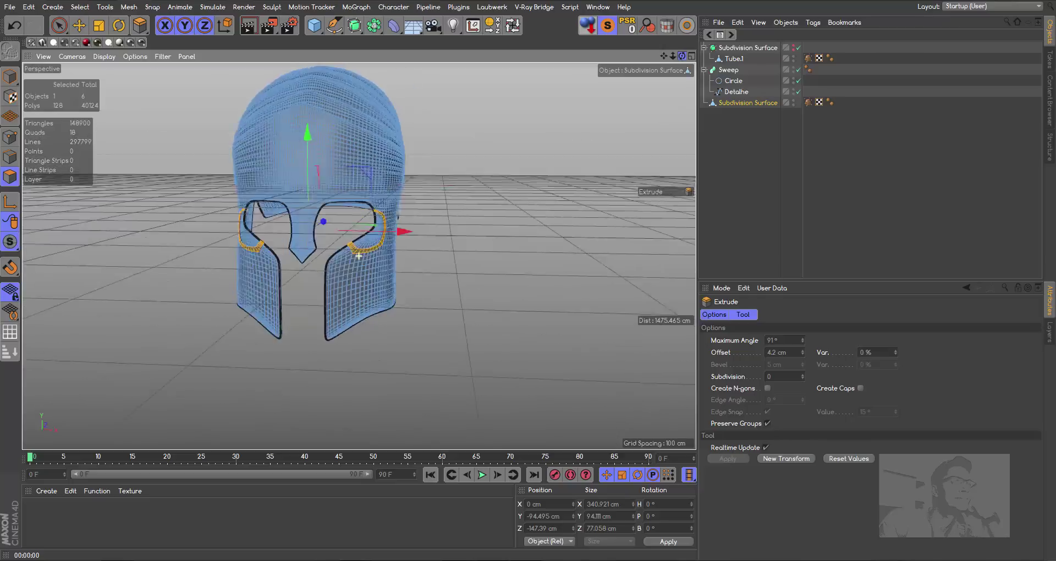
- Undo the 4.2 cm eye-rim extrusion and switch to the Live Selection tool
click(17, 31)
scroll(358, 257, up, 2)
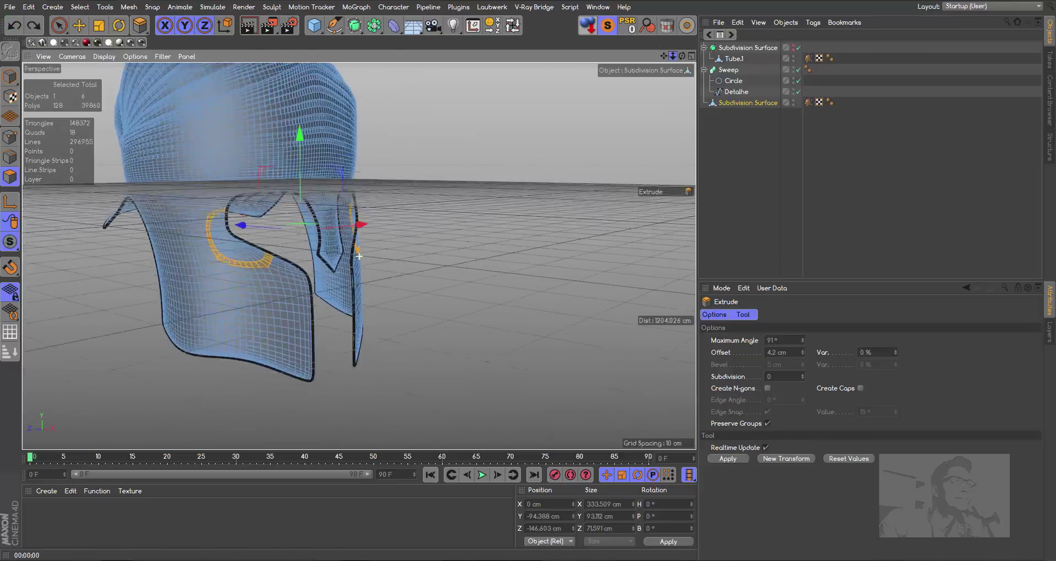
scroll(359, 256, up, 2)
drag(682, 56, 355, 258)
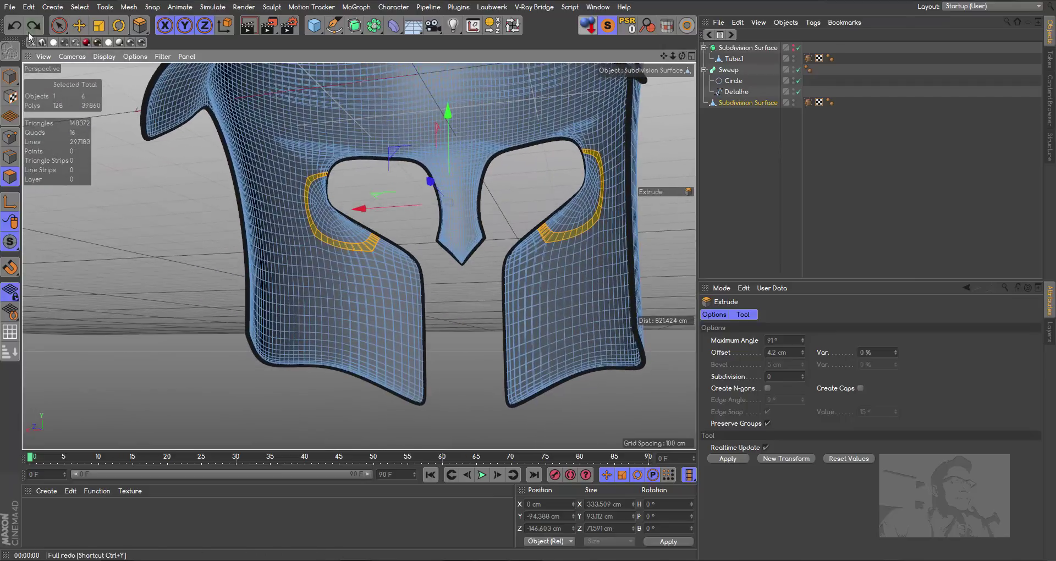
drag(59, 25, 110, 41)
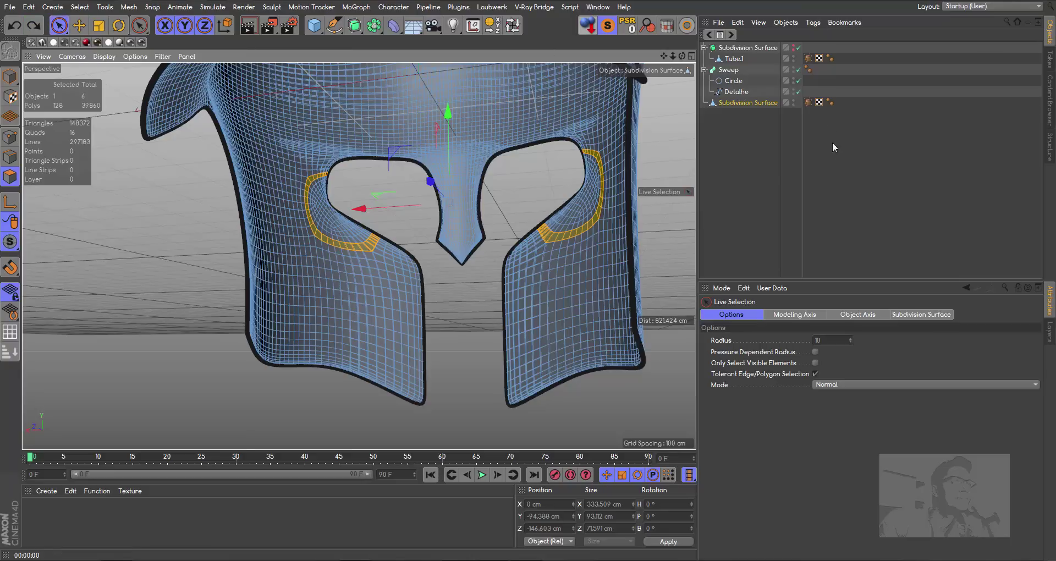
- Enable Only Select Visible Elements and deselect hidden rim polygons, leaving 65 selected
click(815, 363)
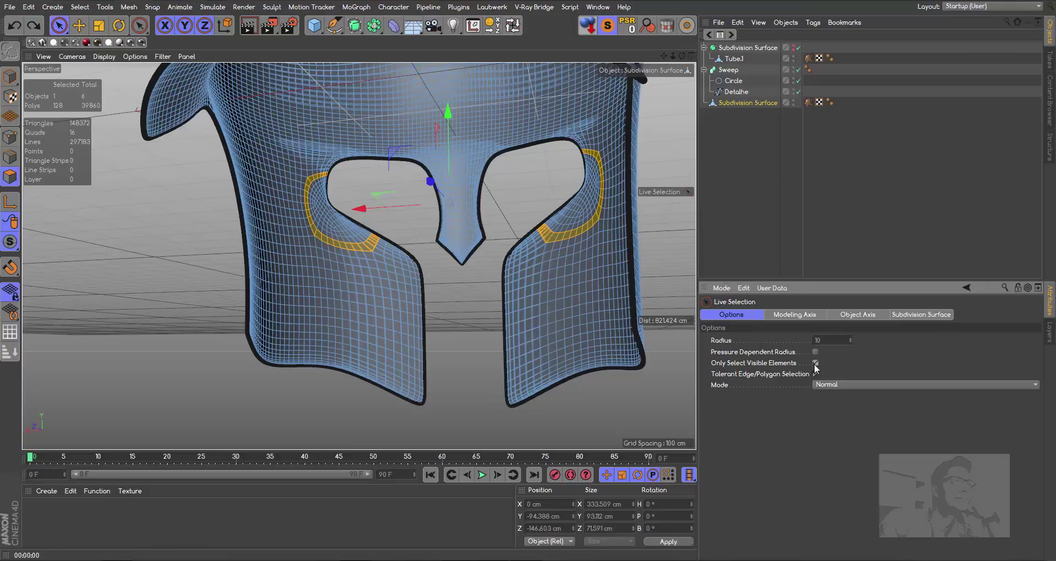
ctrl+click(552, 236)
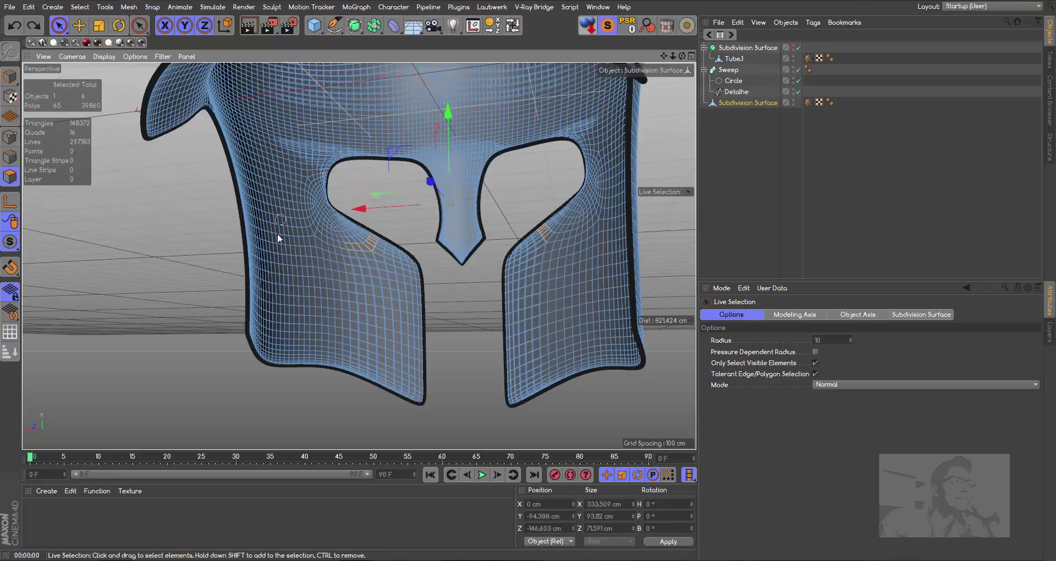
alt+drag(333, 260, 542, 167)
- Scale the eye-opening polygon bands to about 97.8%, undoing the first enlargement attempt
key(m)
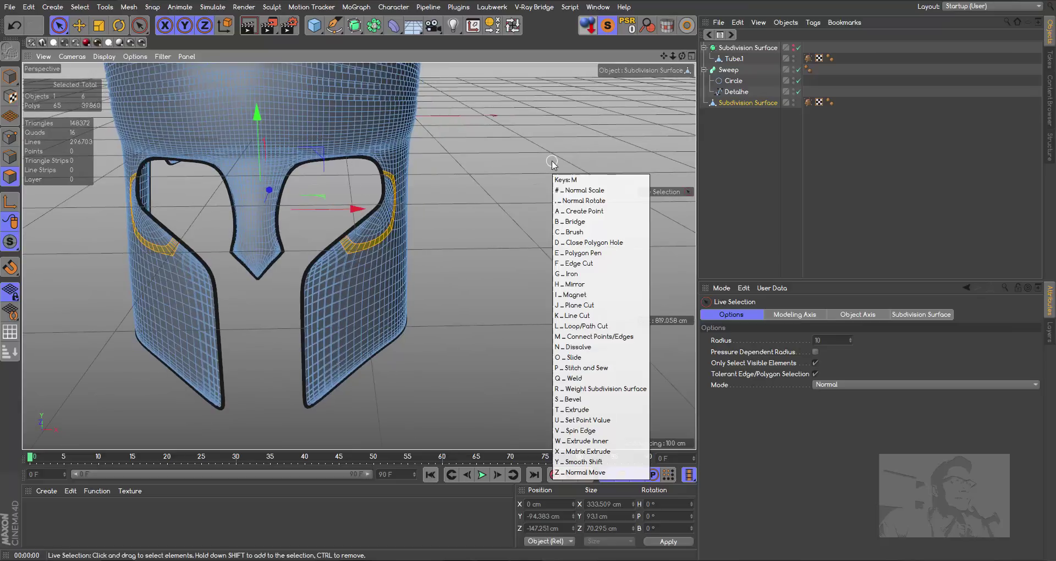
key(t)
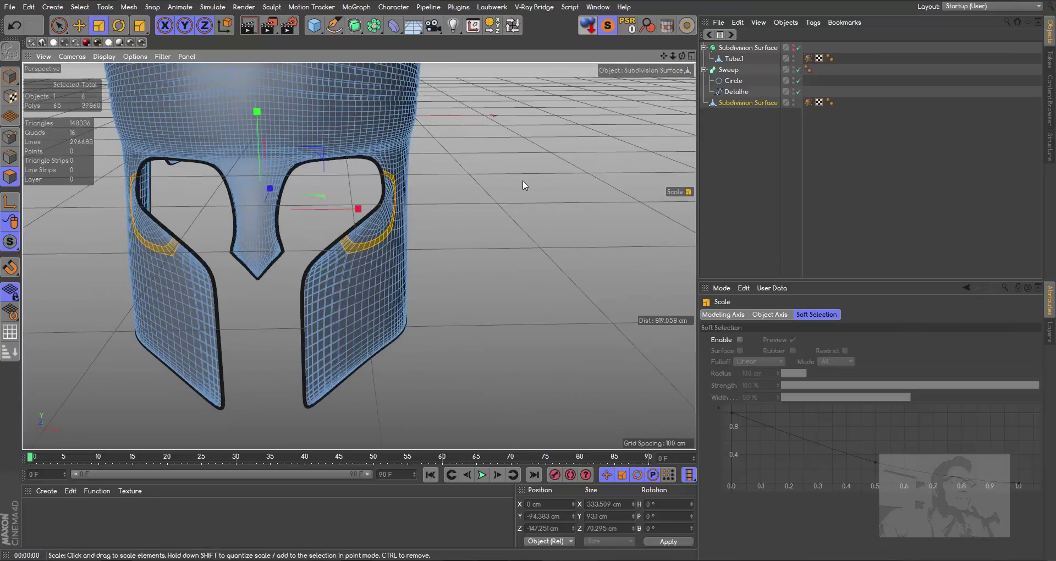
mouse_move(524, 185)
mouse_down()
mouse_move(563, 179)
mouse_move(503, 177)
mouse_up()
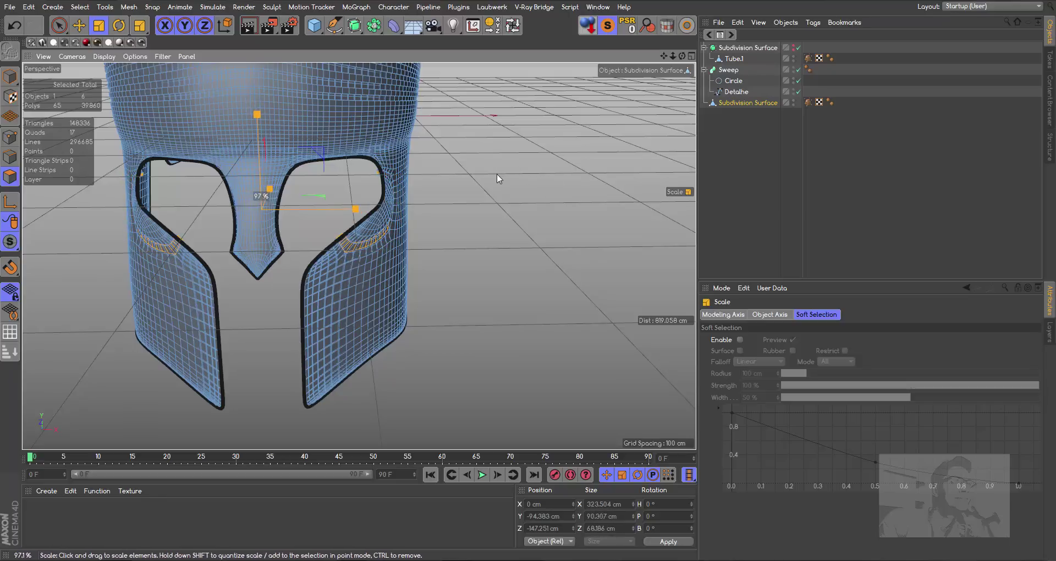
click(11, 32)
mouse_move(529, 190)
mouse_down()
mouse_move(517, 190)
mouse_move(546, 188)
mouse_up()
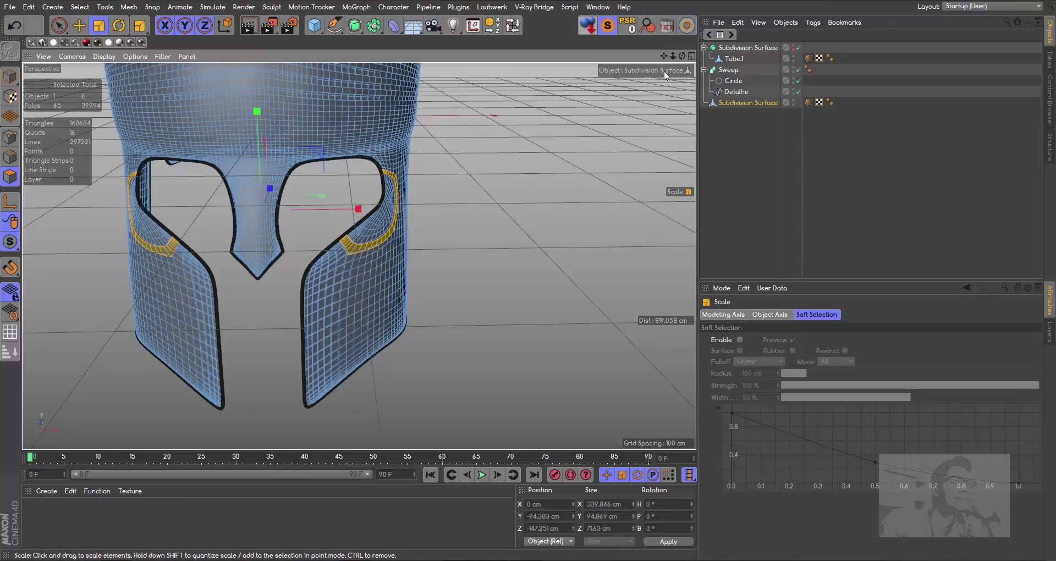
mouse_move(682, 56)
mouse_down()
mouse_move(687, 77)
mouse_move(660, 61)
mouse_up()
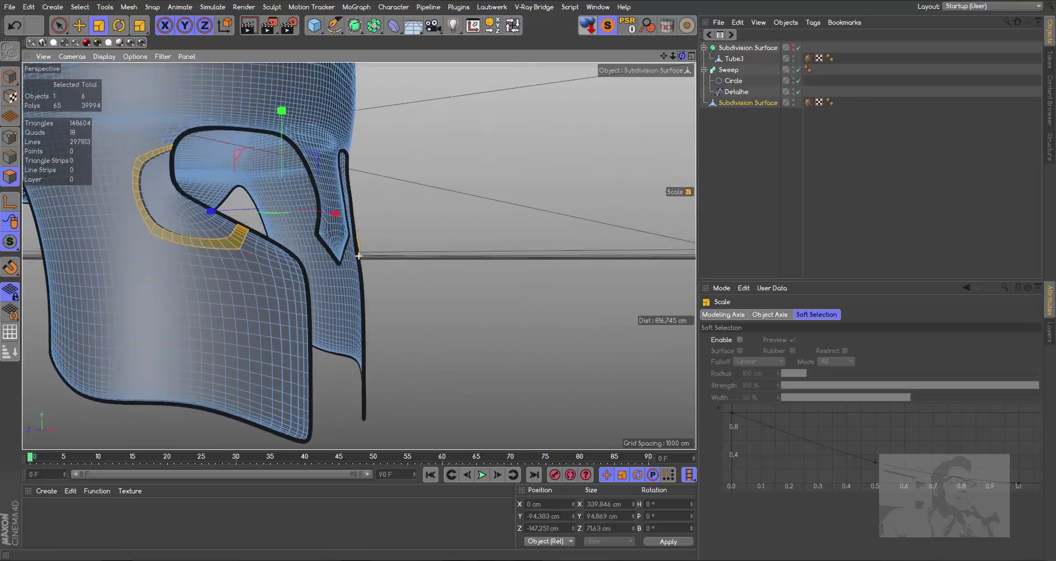
- Render a quick preview of the helmet and view it from the side
scroll(359, 255, down, 2)
scroll(358, 256, down, 2)
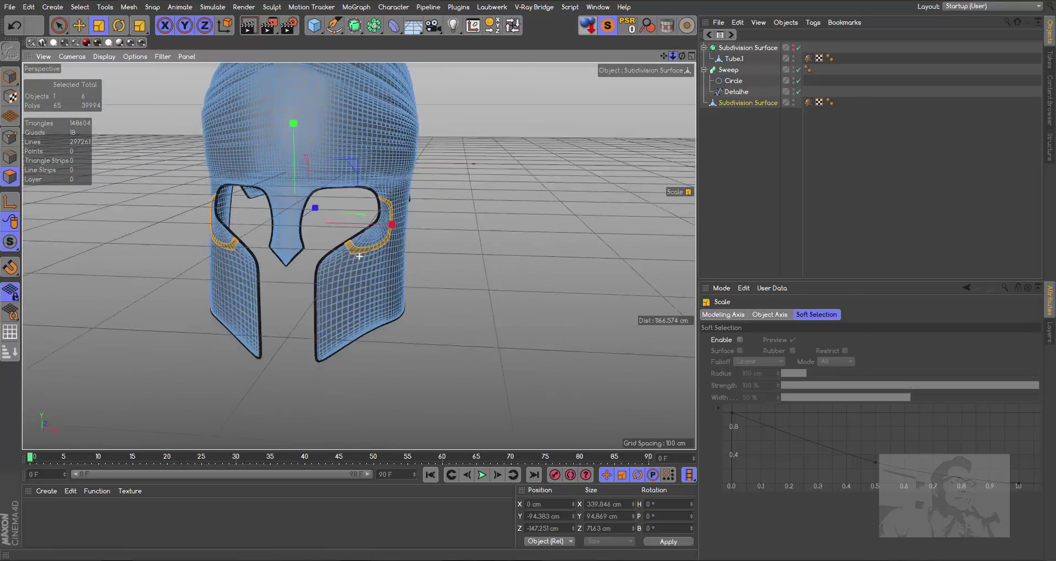
scroll(358, 255, down, 1)
click(250, 27)
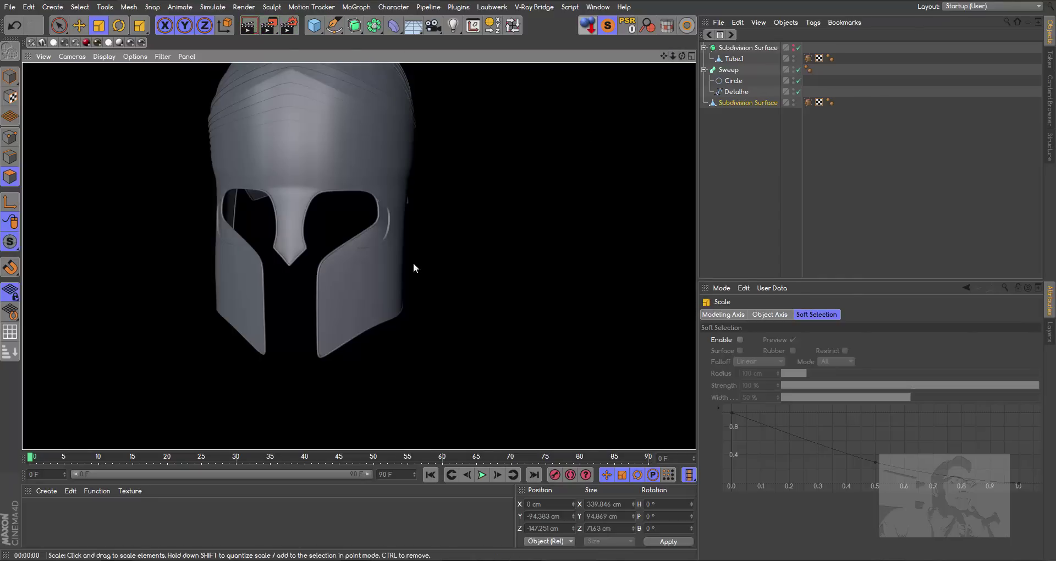
mouse_move(681, 56)
mouse_down()
mouse_move(649, 61)
mouse_move(688, 71)
mouse_up()
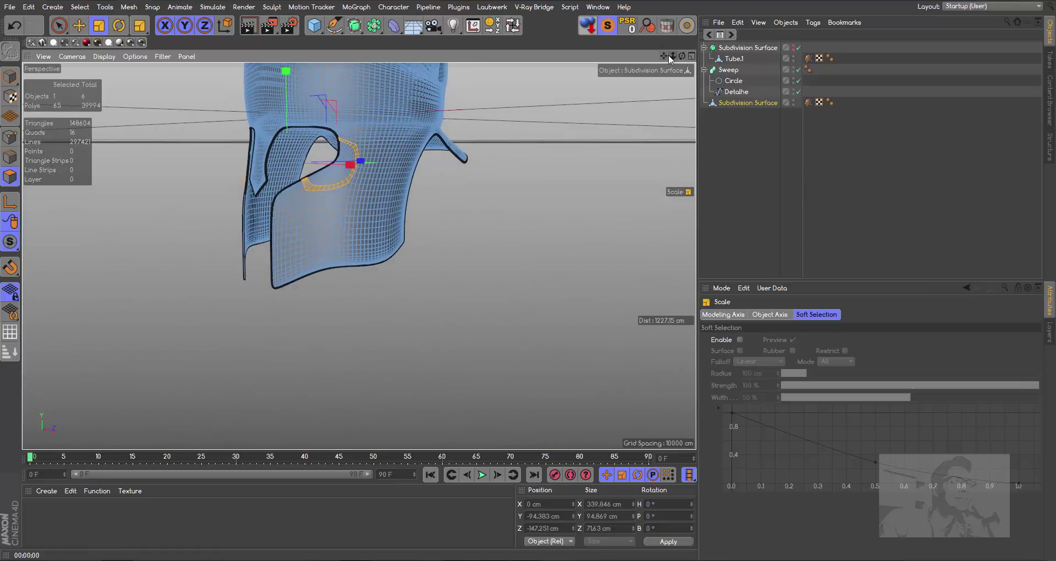
scroll(282, 255, up, 5)
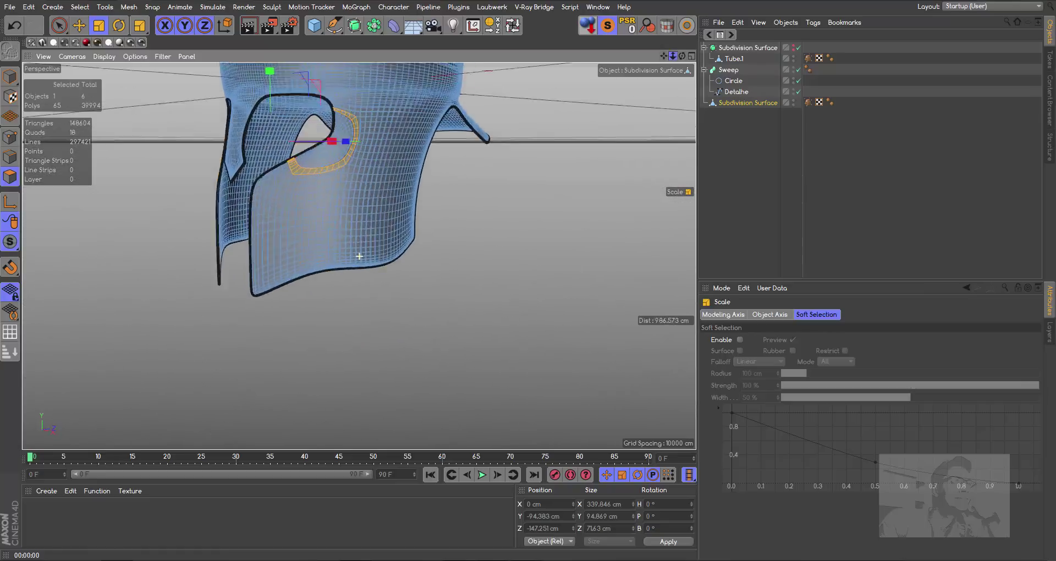
- Loop-select two horizontal bands near the bottom of each cheek guard, 352 polygons total
click(512, 25)
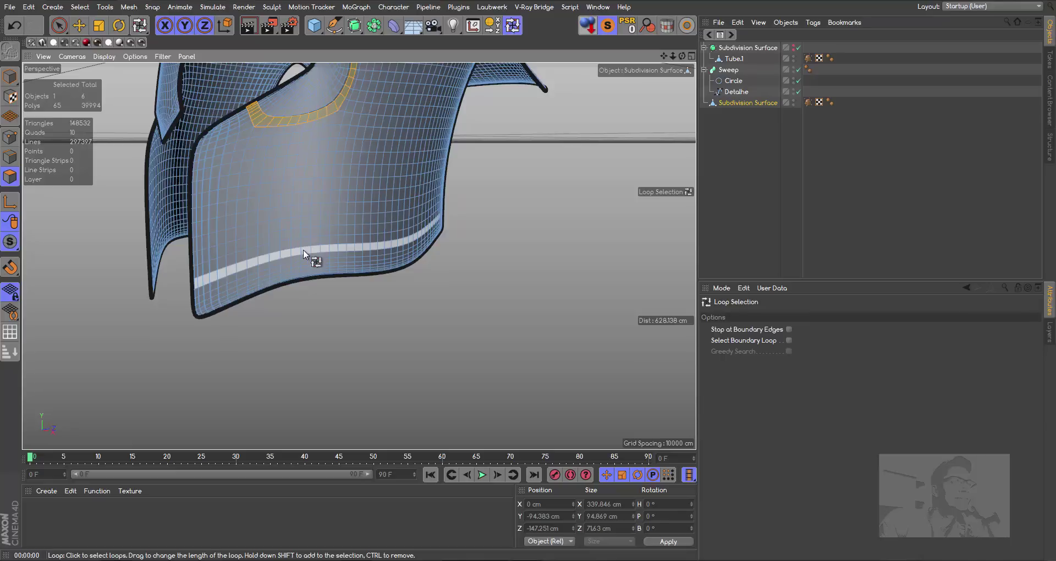
click(302, 252)
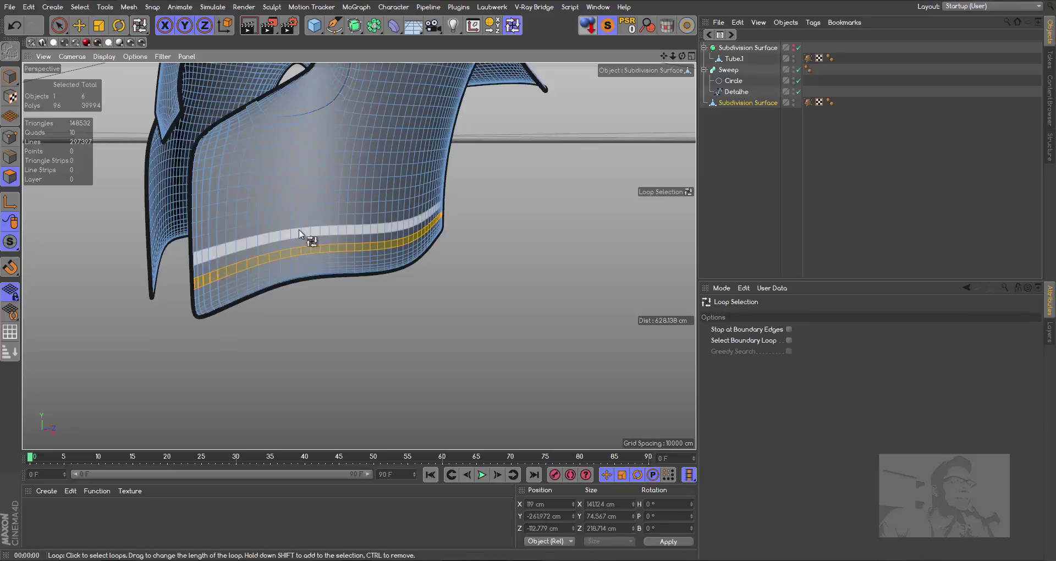
shift+click(301, 234)
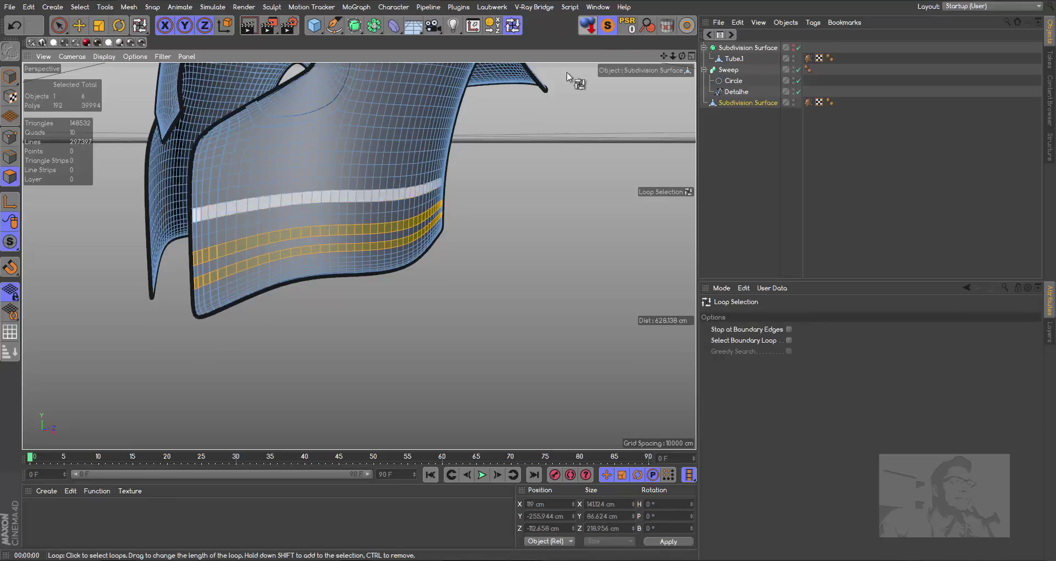
alt+drag(302, 237, 142, 424)
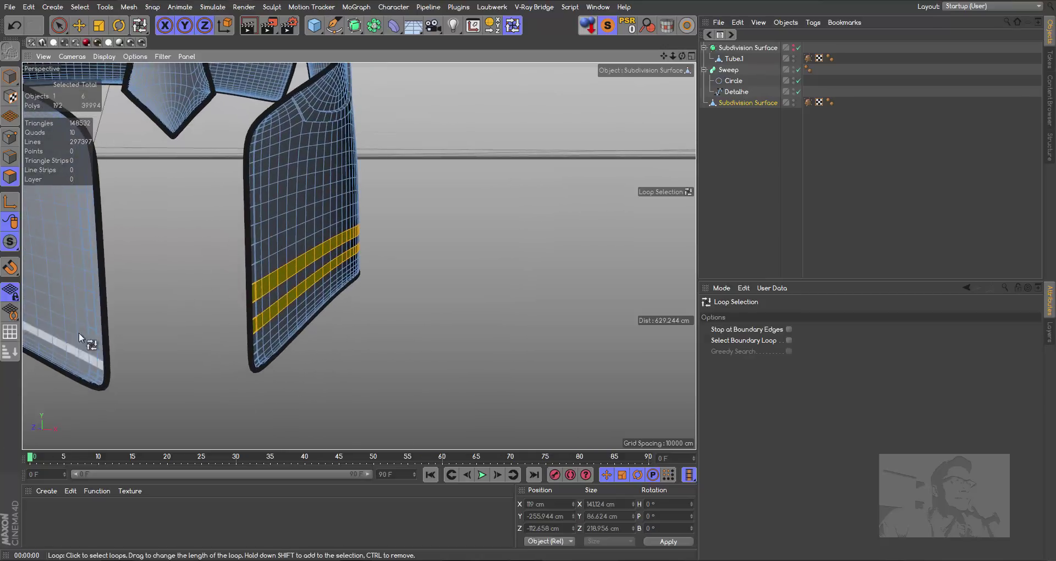
shift+click(98, 310)
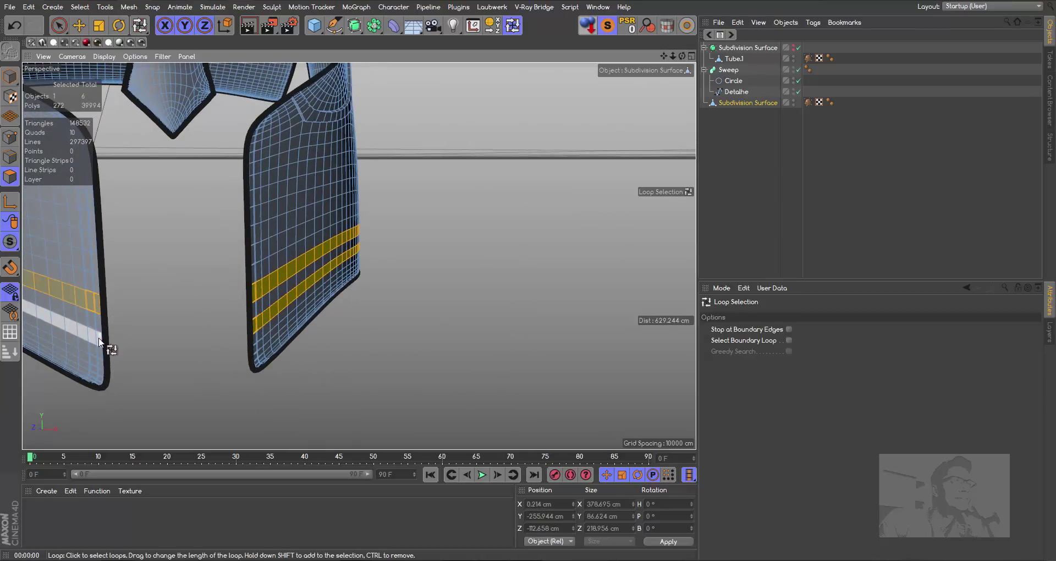
shift+click(99, 339)
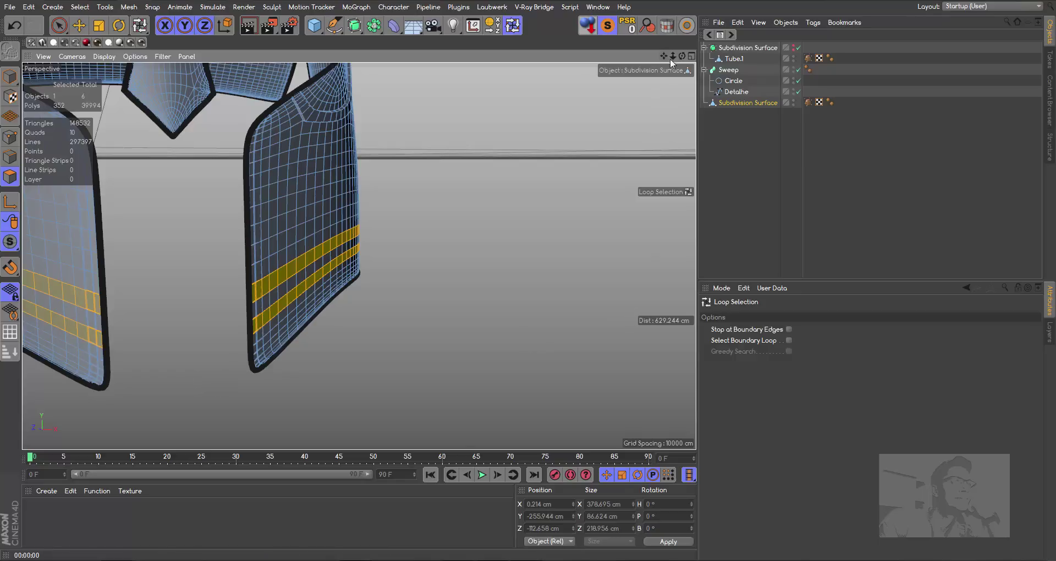
alt+drag(629, 307, 358, 256)
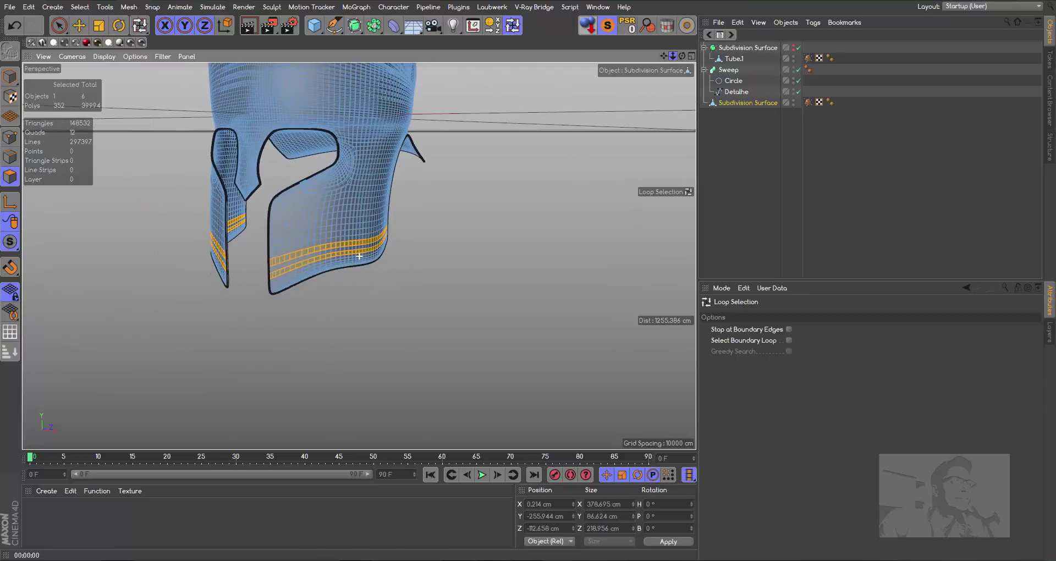
- Scale the cheek-guard loops inward to about 98.2% to form grooves, then render a preview
key(m)
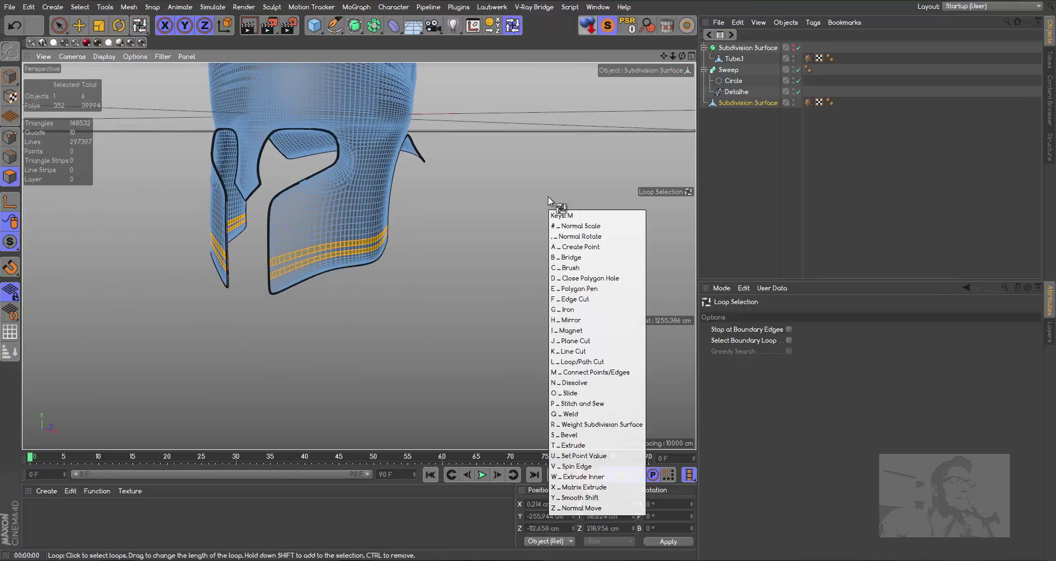
key(Escape)
key(t)
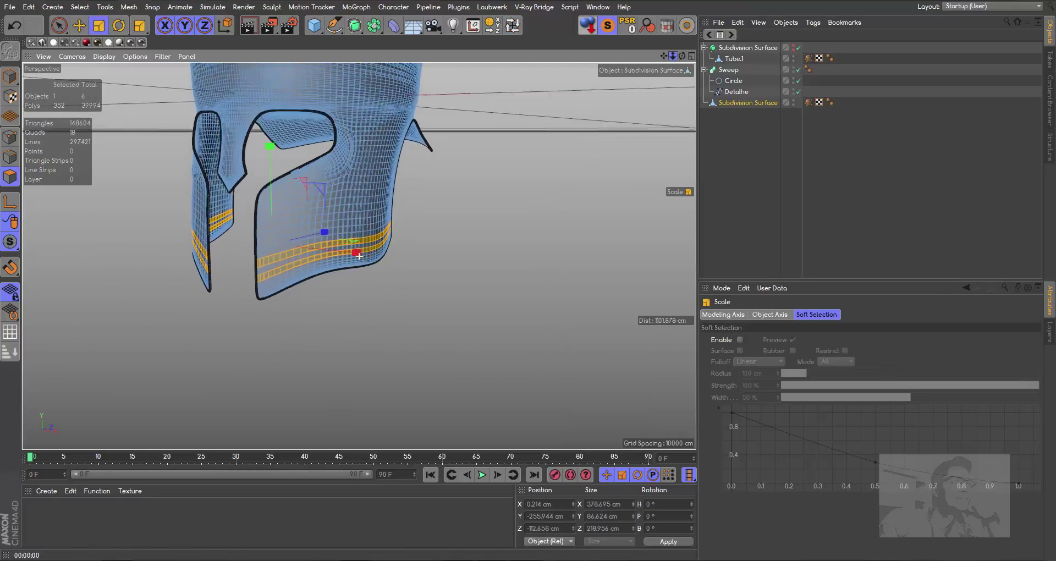
scroll(358, 255, up, 3)
mouse_move(563, 184)
mouse_down()
mouse_move(574, 190)
mouse_move(556, 195)
mouse_up()
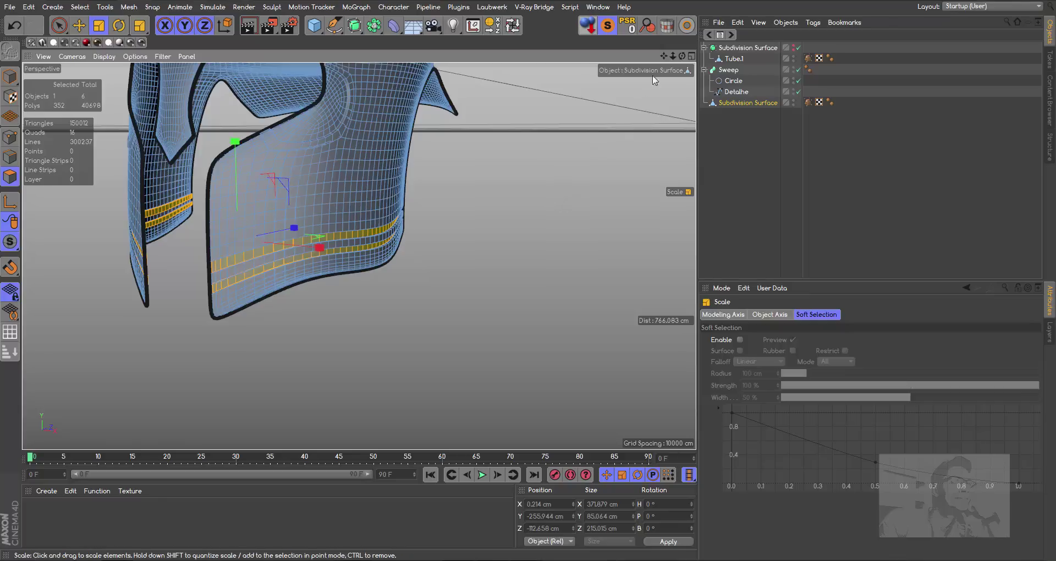
mouse_move(672, 56)
mouse_down()
mouse_move(660, 55)
mouse_move(651, 124)
mouse_up()
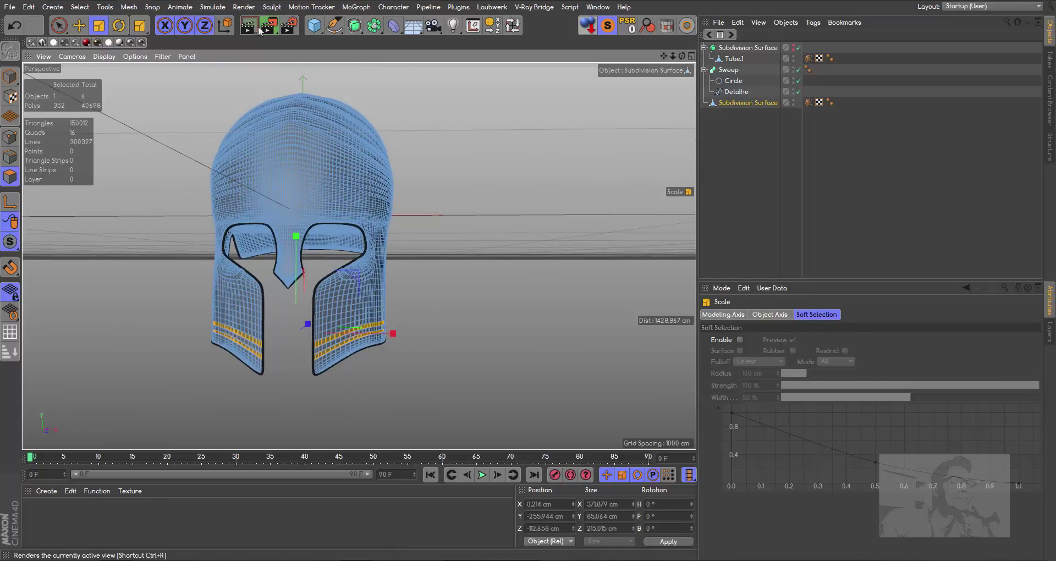
key(ctrl+r)
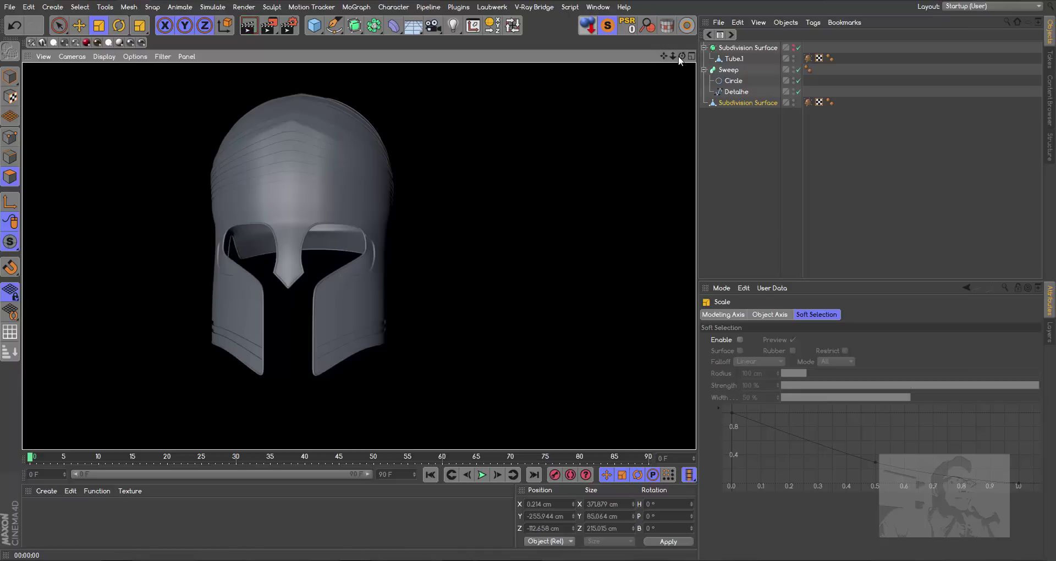
drag(681, 55, 616, 61)
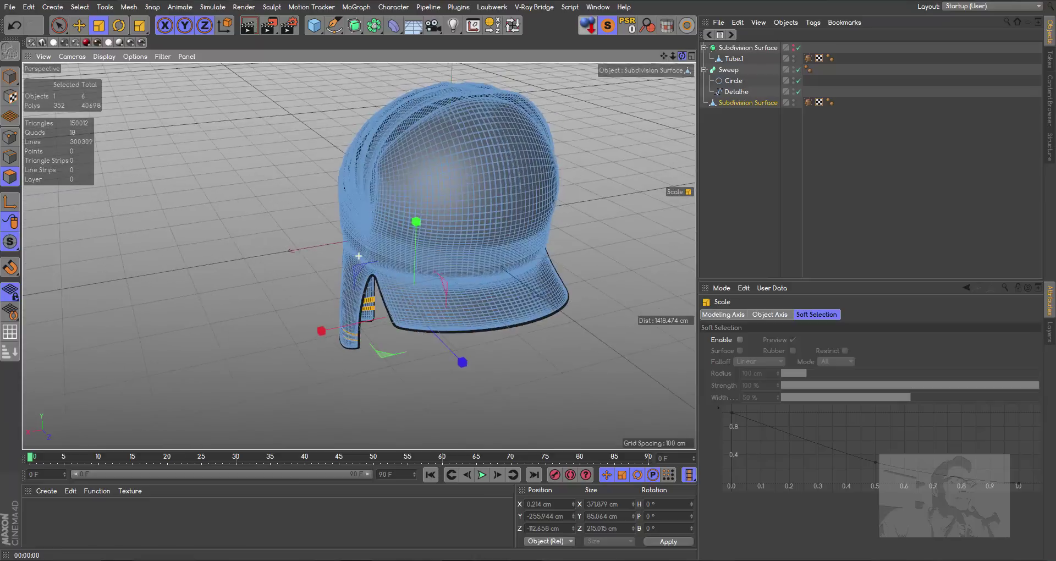
- Loop-select two adjacent vertical loops over the crown, 360 polygons, and bring up the modelling commands
alt+drag(359, 256, 392, 148)
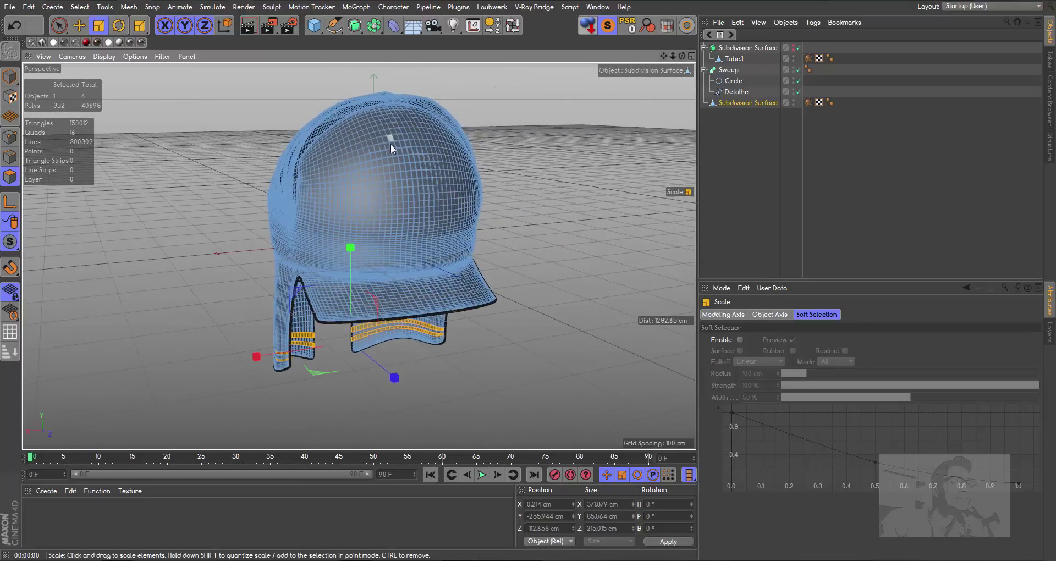
alt+drag(330, 248, 359, 243)
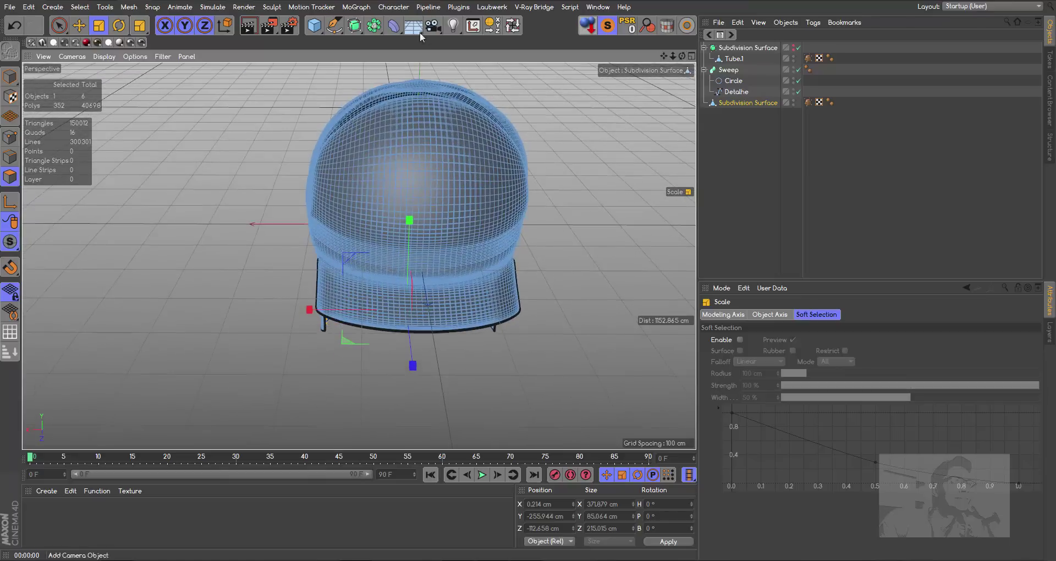
click(507, 29)
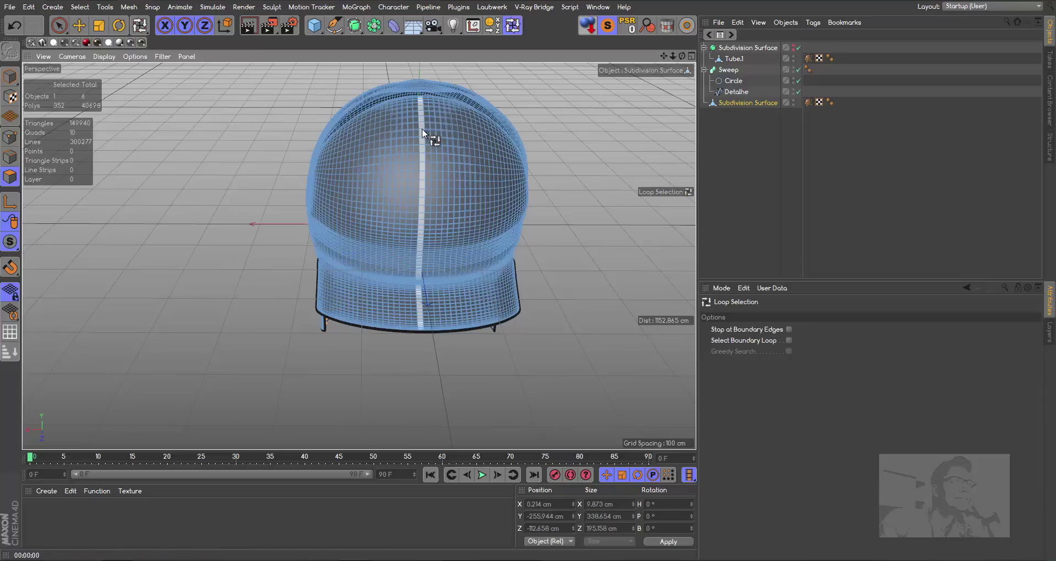
click(424, 132)
shift+click(427, 127)
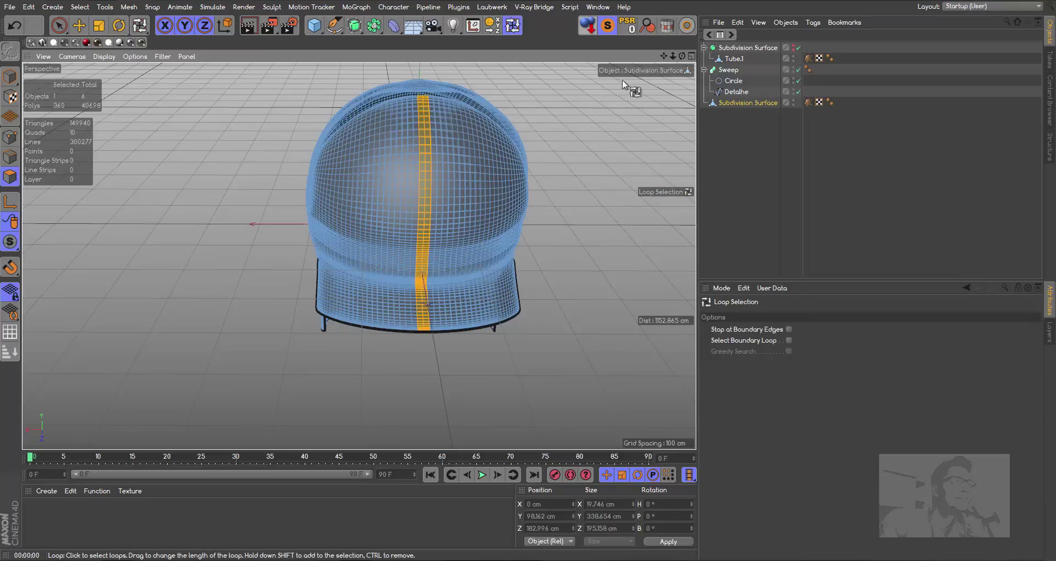
alt+drag(359, 250, 320, 49)
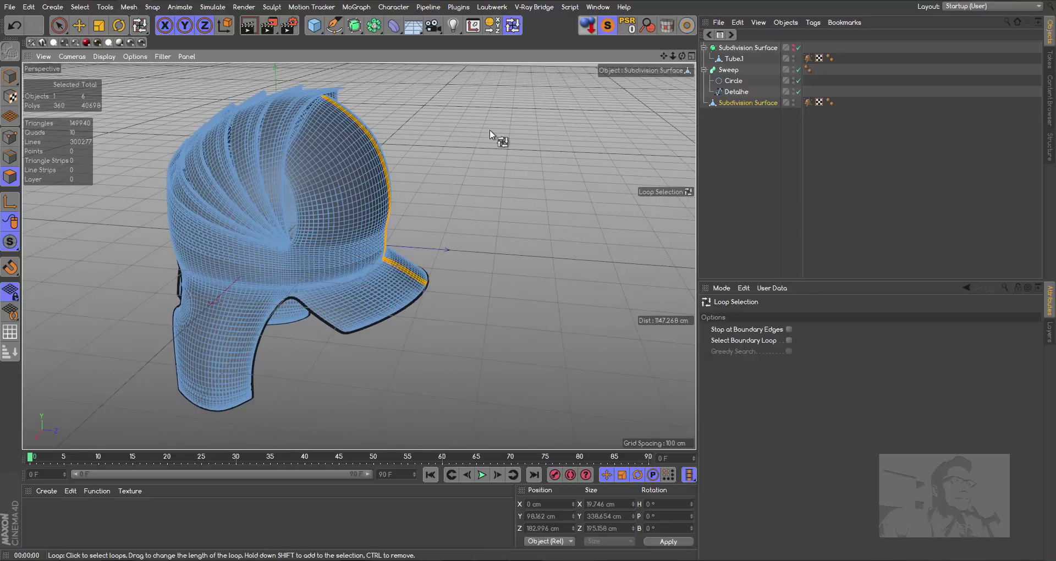
right_click(491, 135)
- Choose Extrude, inspect the crown strip from below, then trim it to 194 polygons with Live Selection
key(d)
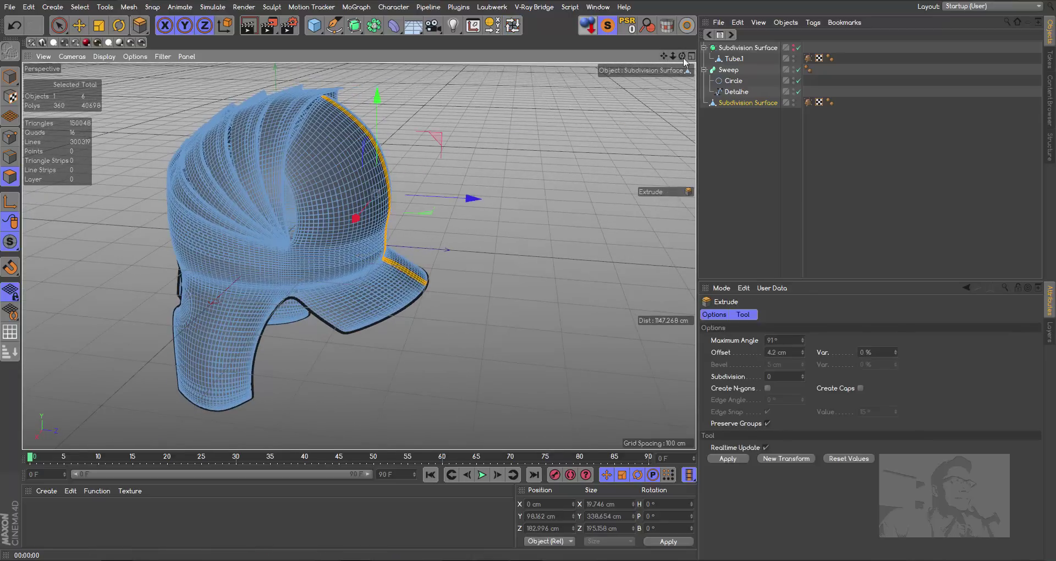
drag(682, 56, 359, 256)
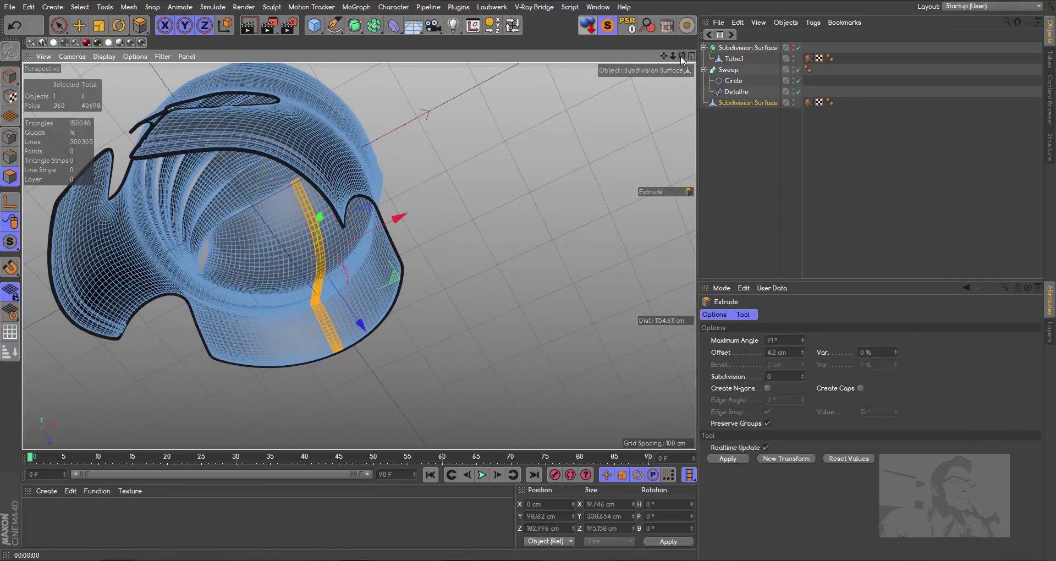
drag(681, 57, 682, 56)
drag(59, 25, 117, 38)
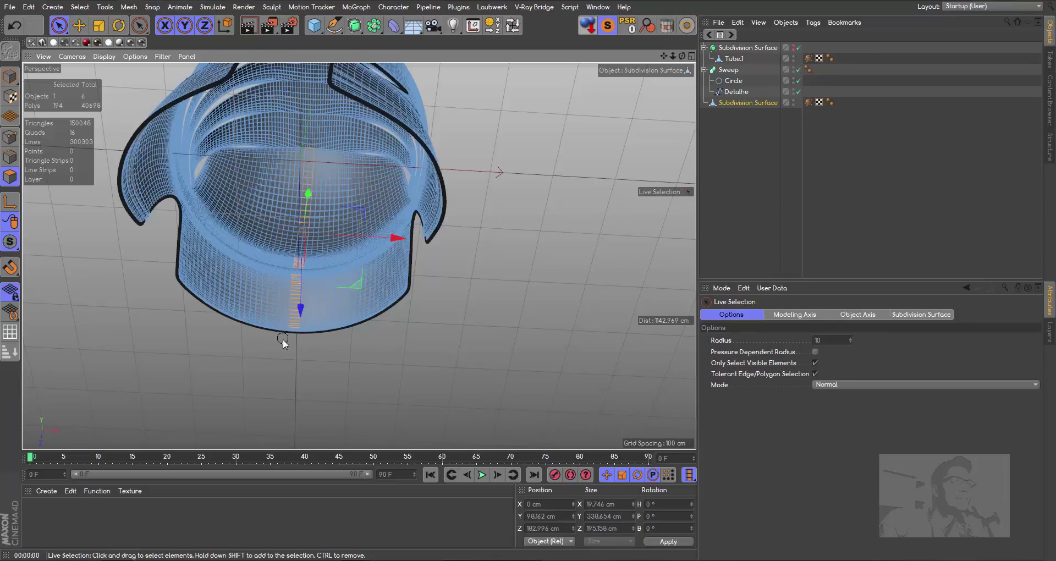
drag(681, 56, 550, 110)
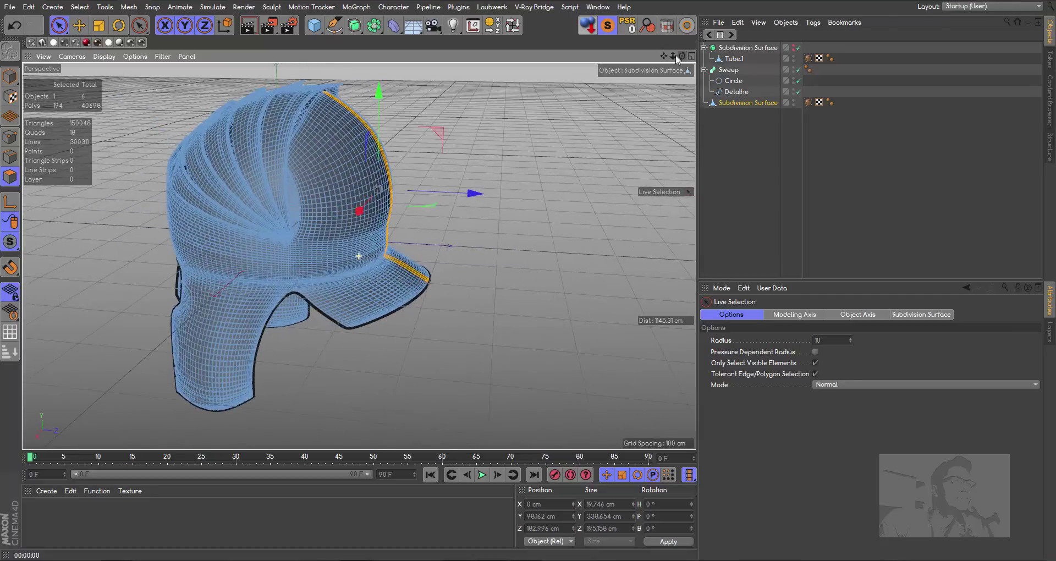
- Check the 192-polygon crown strip up close, then bring up the modelling commands
drag(663, 56, 632, 88)
scroll(359, 257, up, 5)
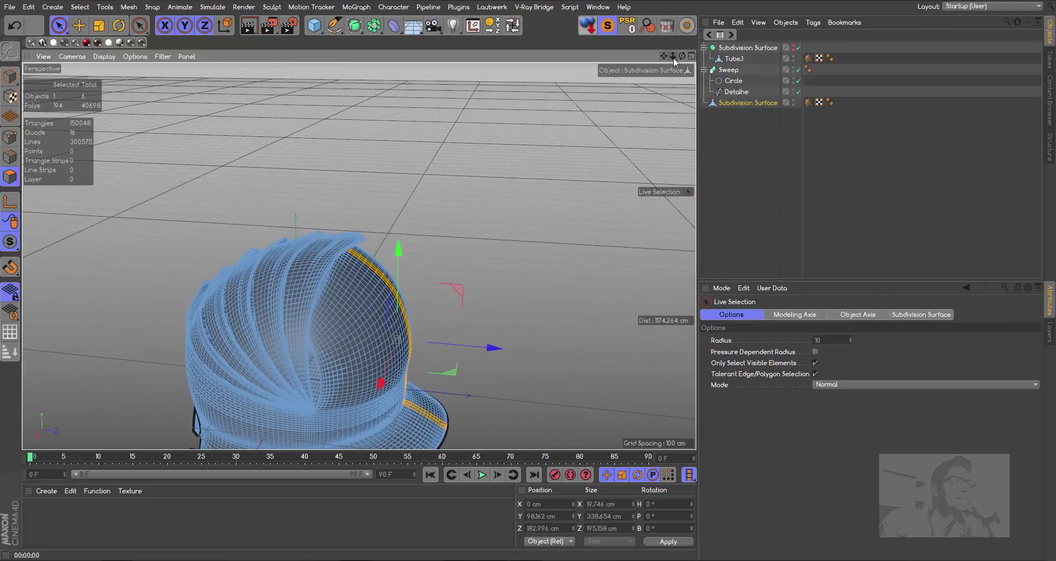
scroll(359, 256, up, 5)
scroll(359, 256, up, 1)
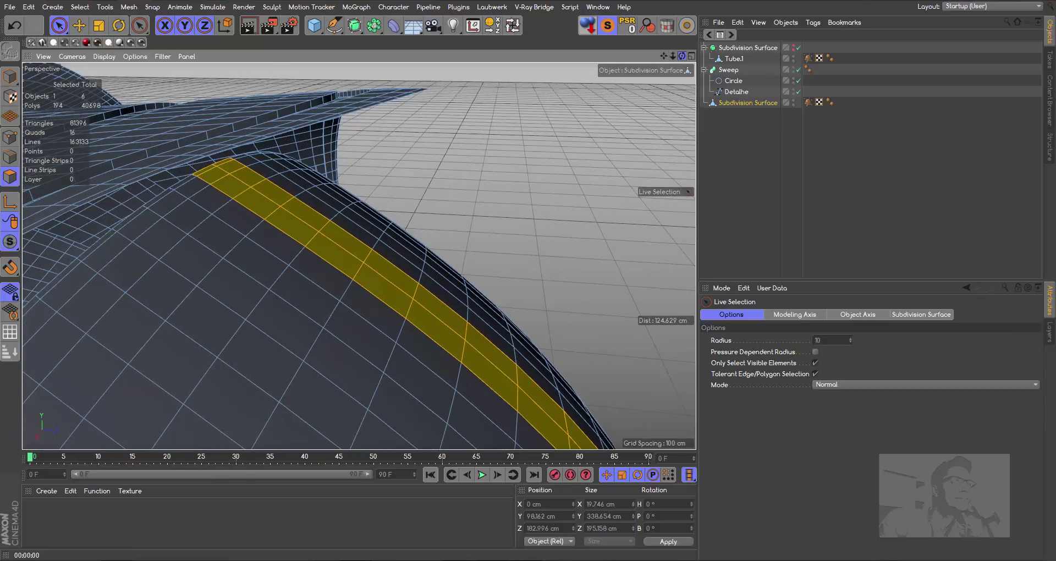
alt+drag(359, 252, 359, 256)
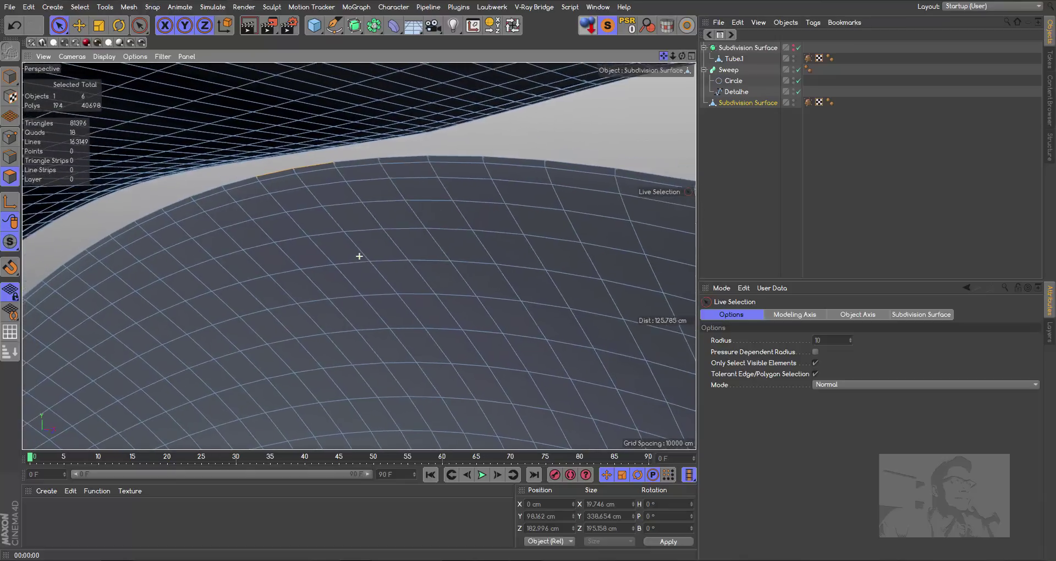
drag(670, 57, 681, 58)
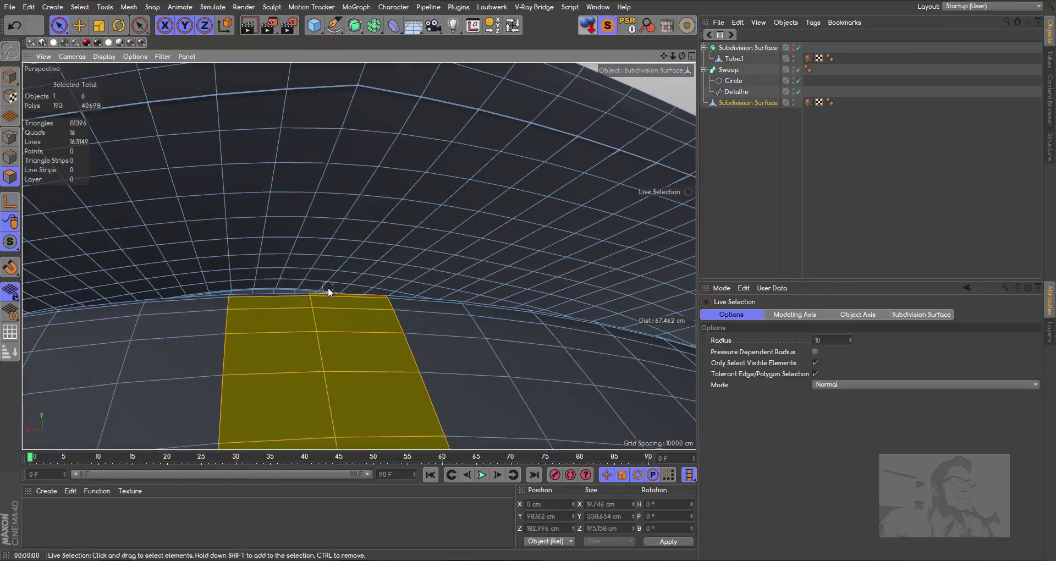
mouse_move(675, 59)
mouse_down()
mouse_move(665, 60)
mouse_move(675, 66)
mouse_up()
right_click(653, 75)
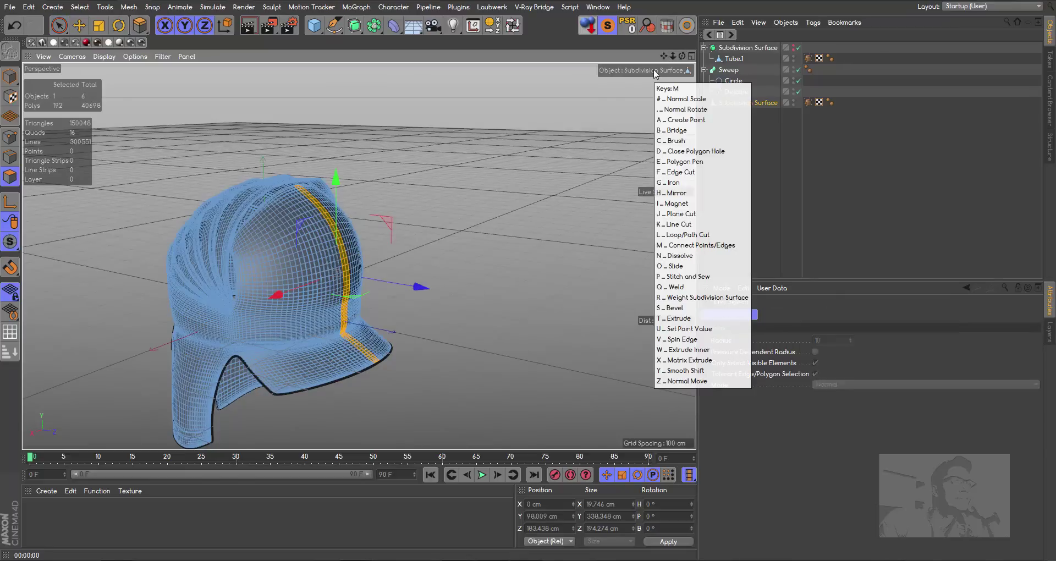
- Trial-extrude the 192-polygon crown strip by 7.9 cm, inspect it, and undo it
click(677, 308)
mouse_move(674, 59)
mouse_down()
mouse_move(557, 139)
mouse_move(558, 157)
mouse_up()
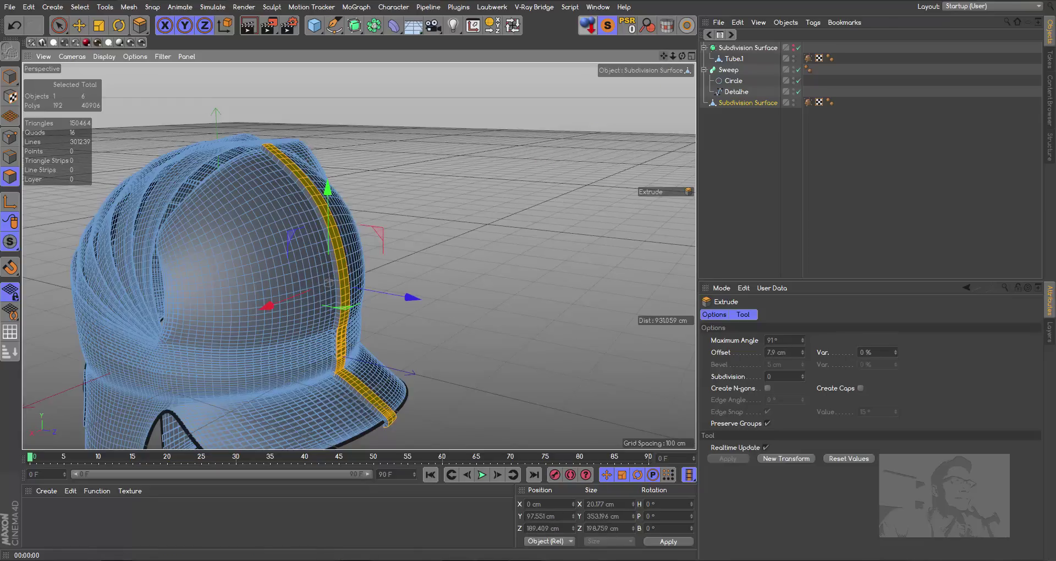
drag(664, 56, 683, 57)
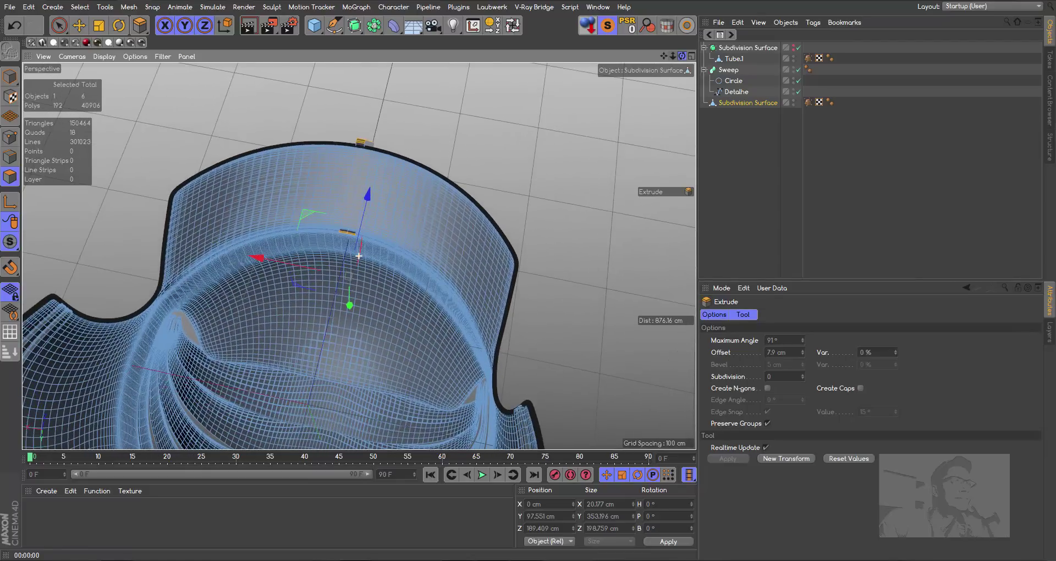
click(15, 28)
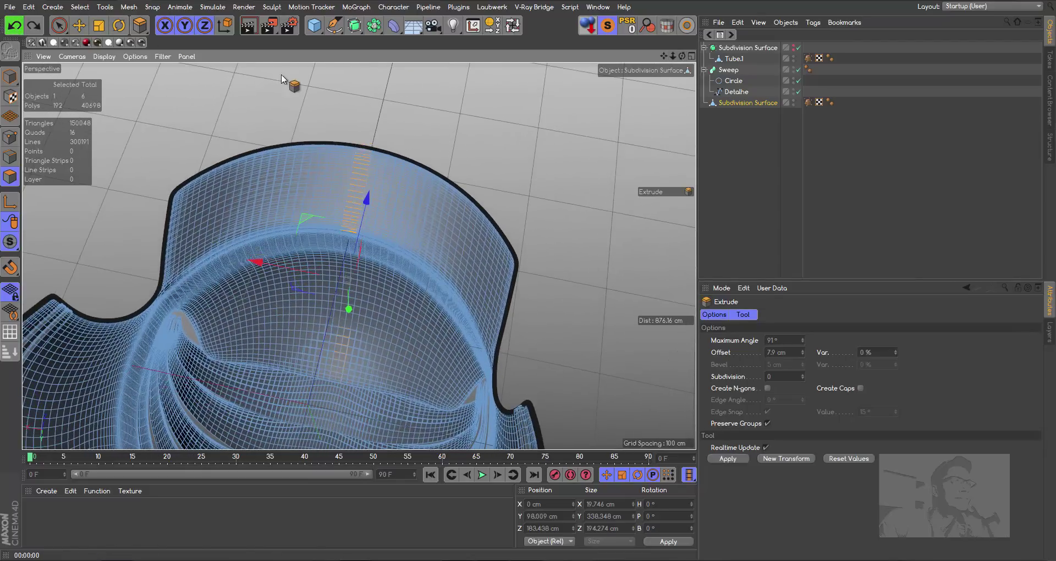
- Deselect the brim polygons with Live Selection, trimming the crown strip to 126 polygons
click(57, 25)
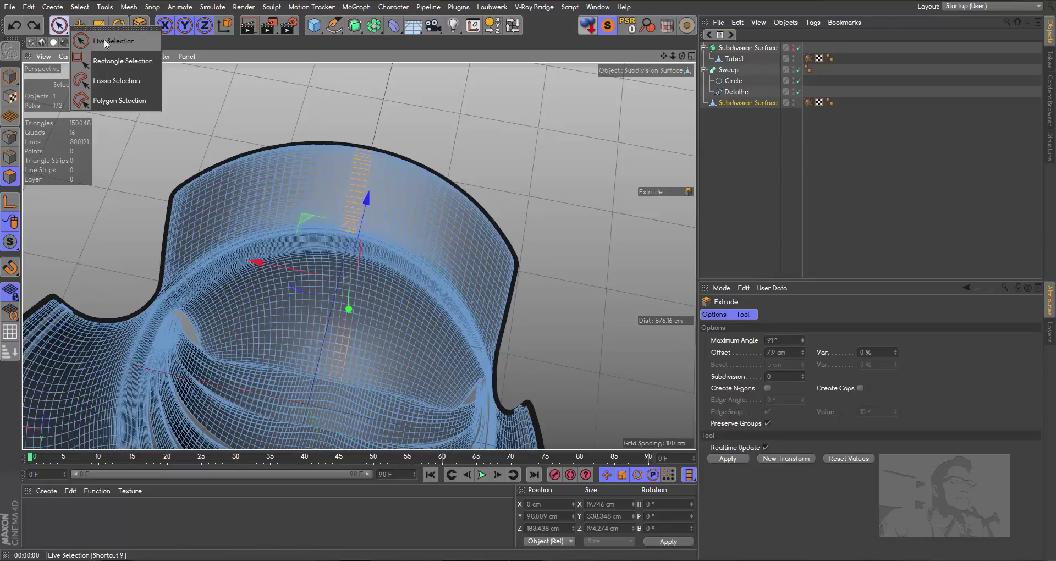
click(96, 34)
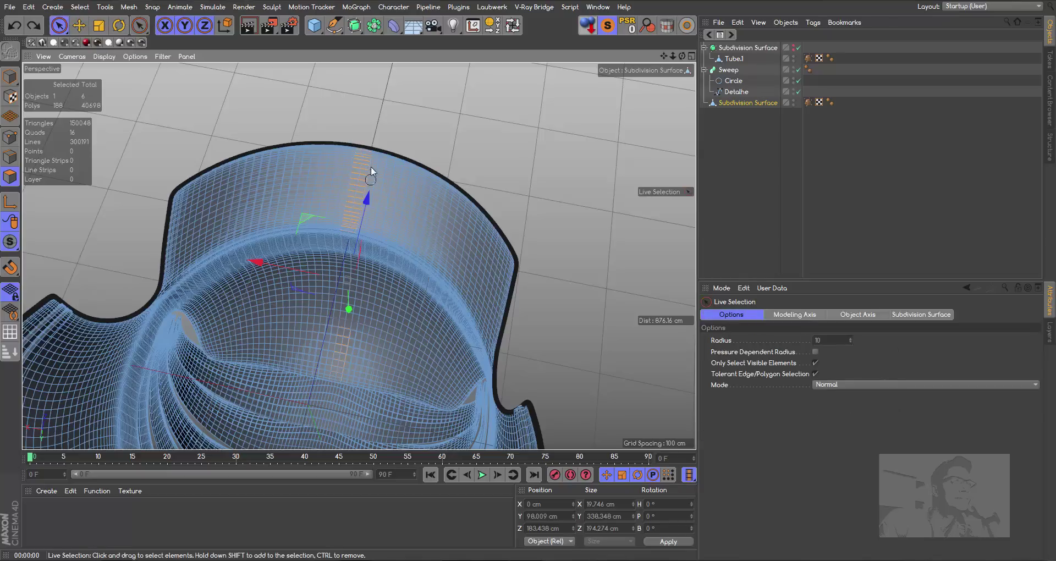
click(349, 173)
alt+drag(308, 253, 359, 256)
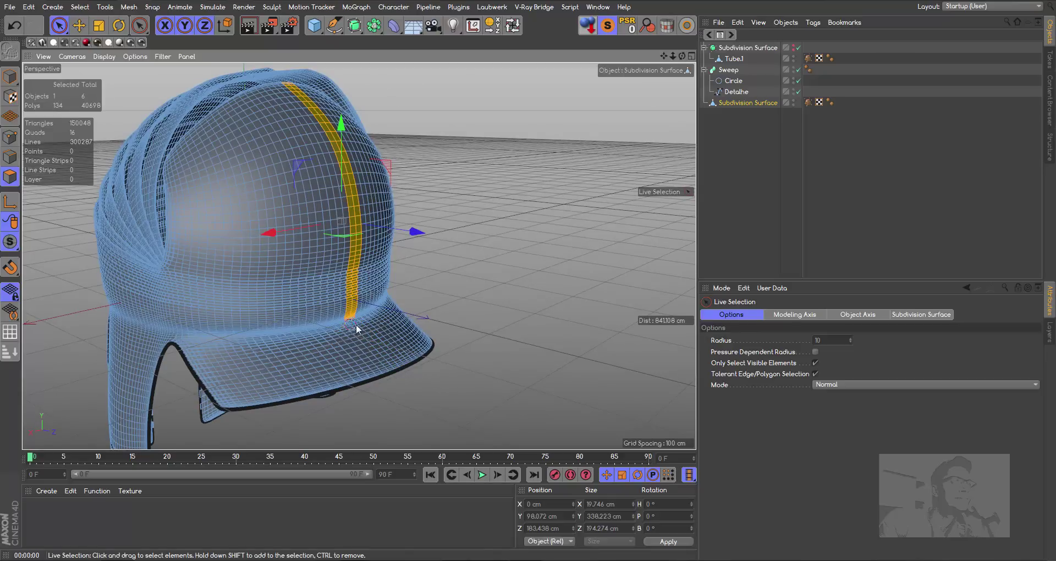
alt+middle_drag(356, 329, 359, 256)
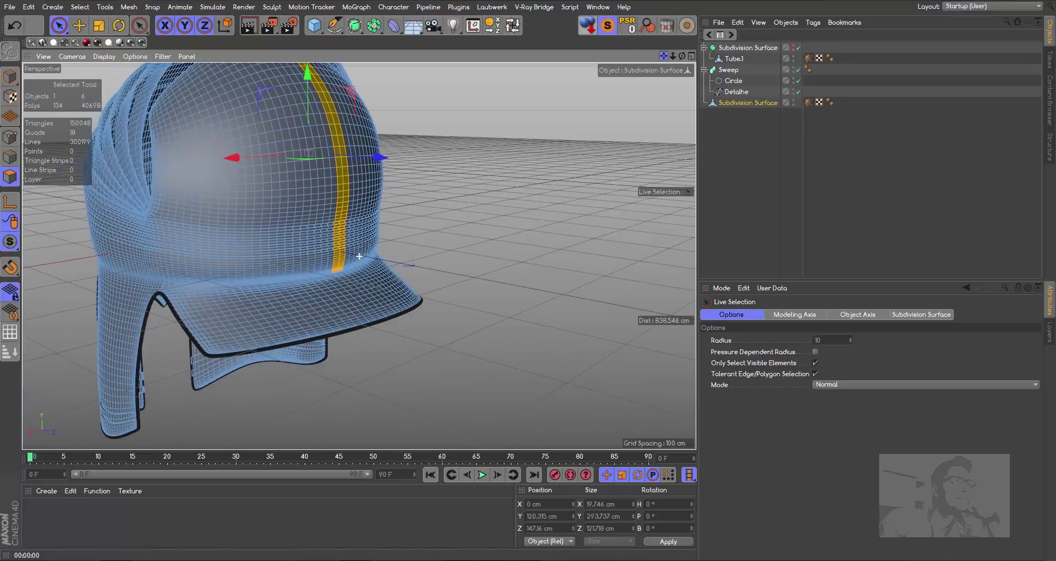
scroll(358, 256, up, 10)
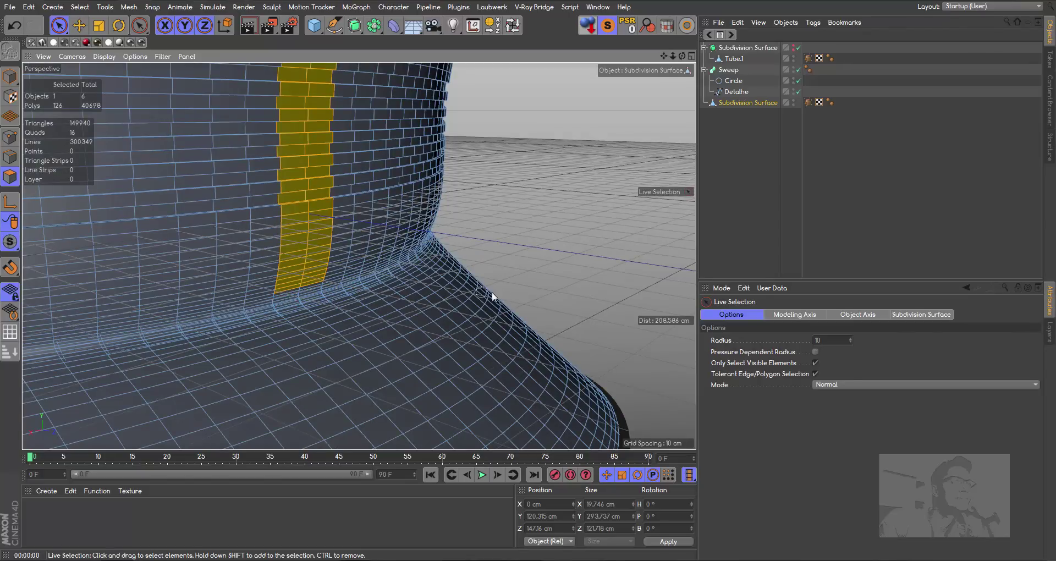
scroll(359, 257, down, 5)
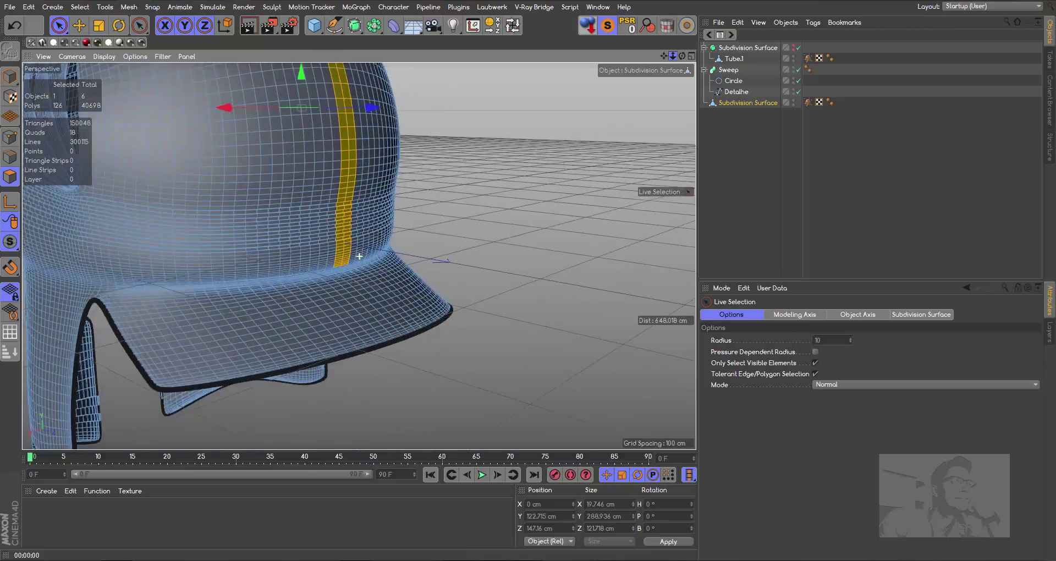
scroll(360, 256, down, 5)
- Undo the earlier extrusions and extrude the crown strip outward into a raised ridge
drag(683, 56, 418, 180)
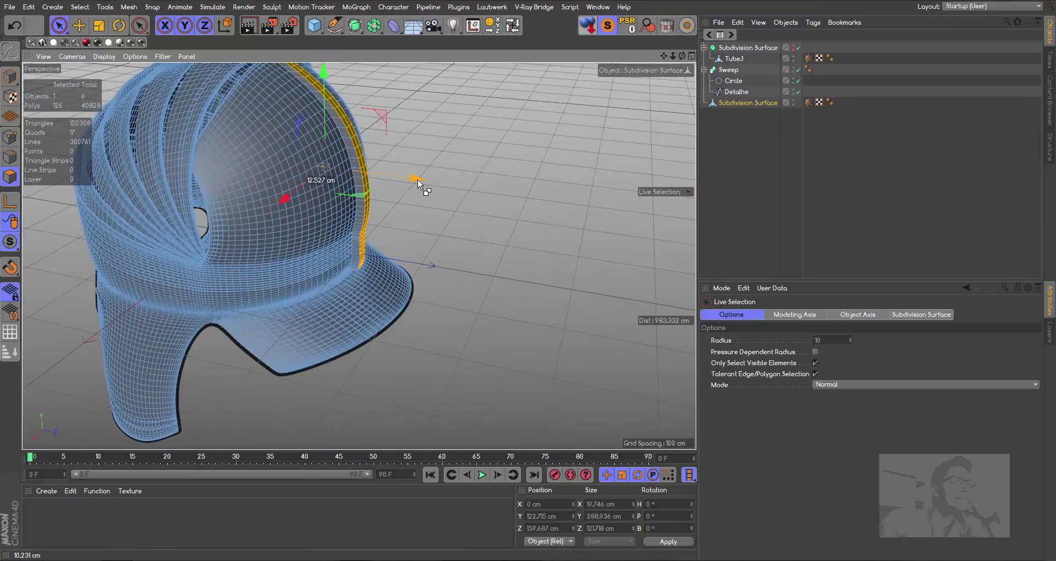
key(ctrl+z)
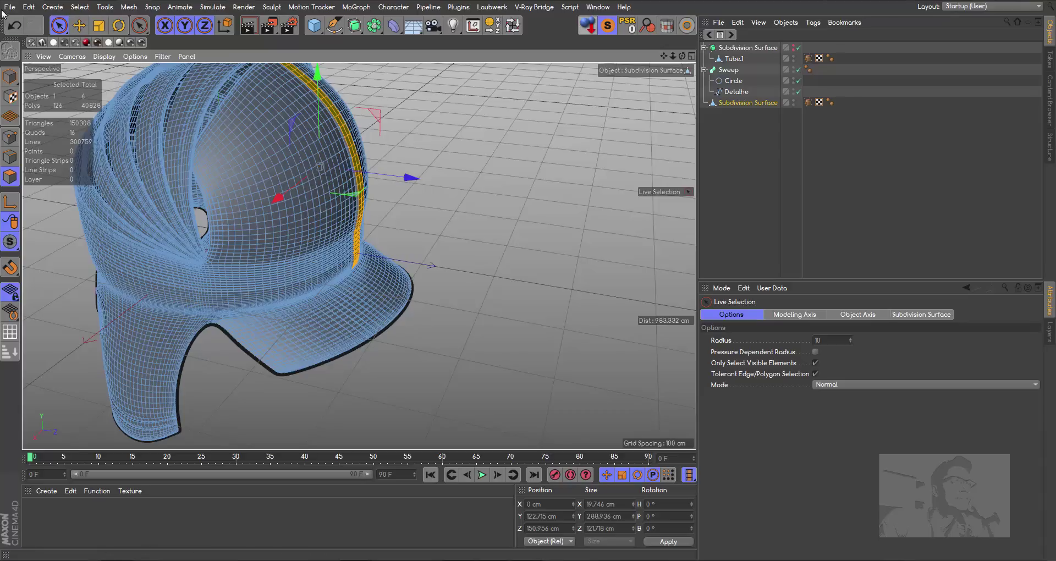
click(13, 26)
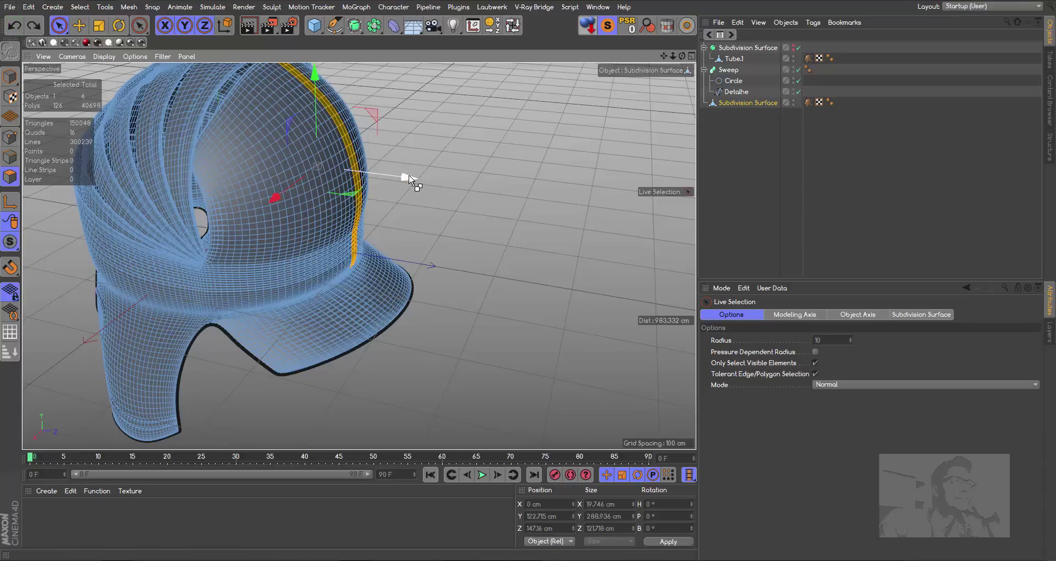
ctrl+drag(411, 179, 418, 179)
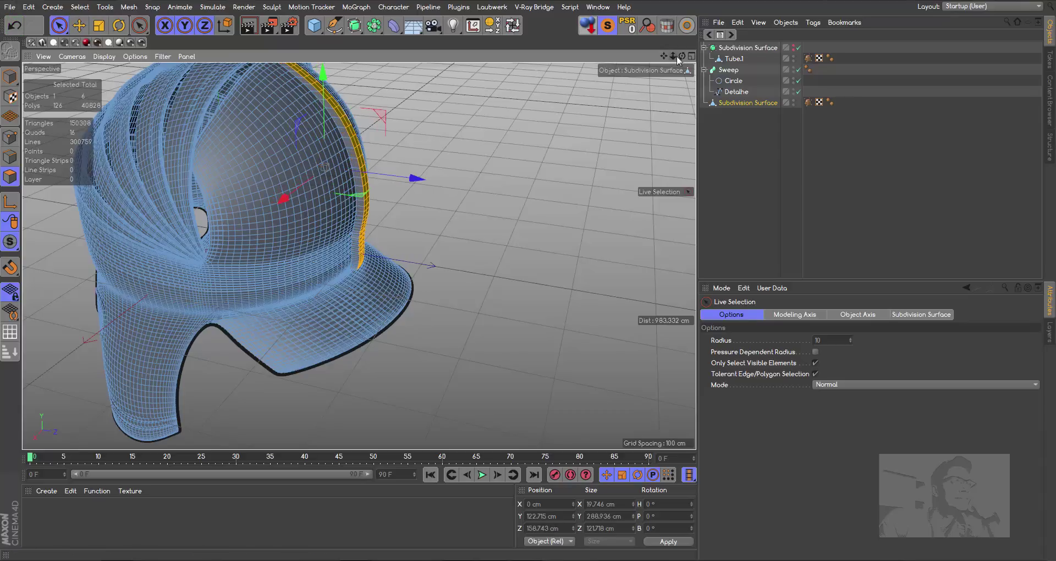
- Scale the 126-polygon crown strip to 0 cm along X, forming a sharp crest
drag(681, 56, 495, 52)
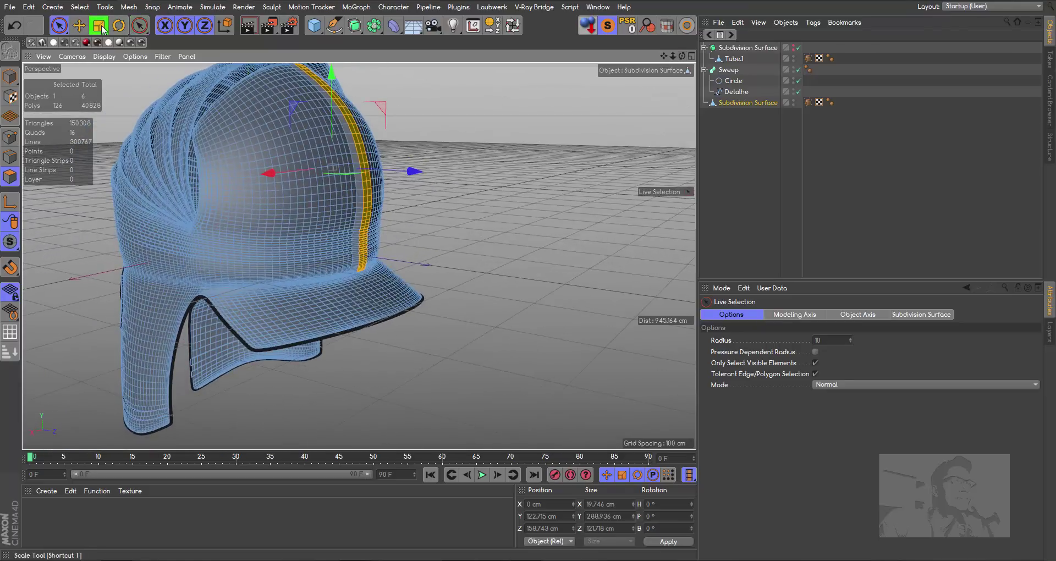
click(99, 26)
drag(682, 58, 578, 58)
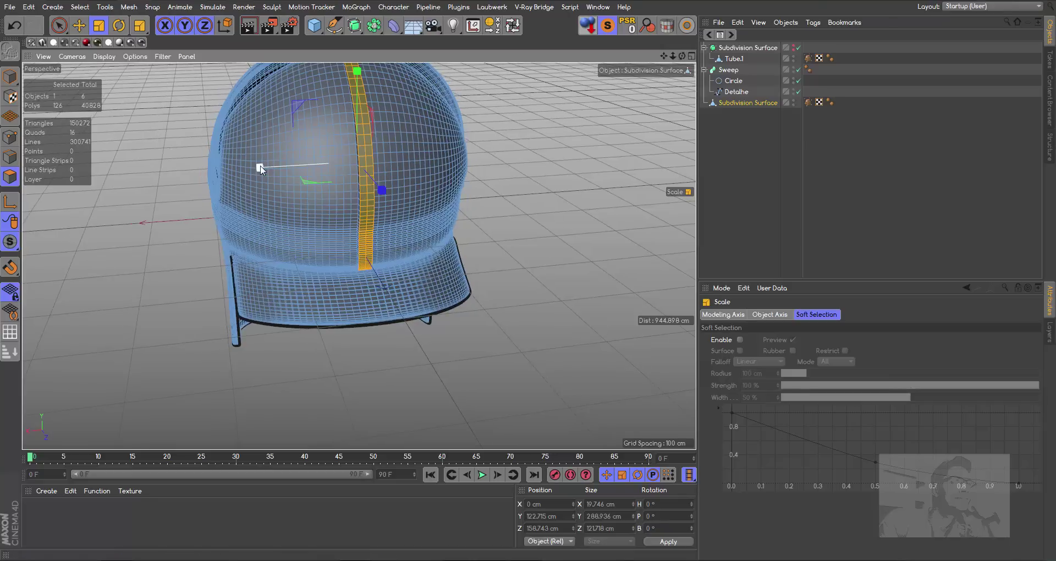
drag(261, 168, 362, 163)
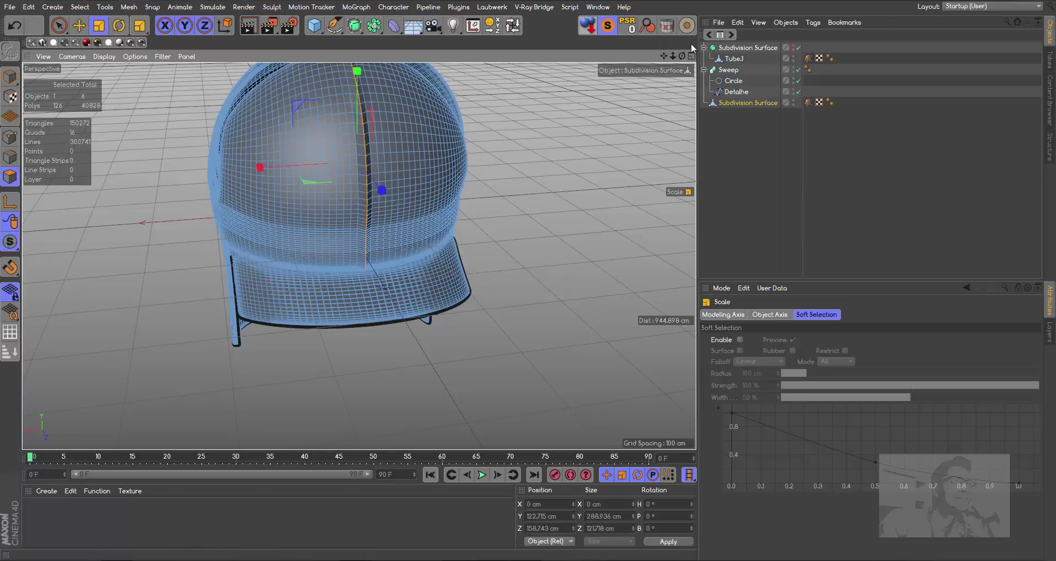
alt+drag(384, 288, 359, 256)
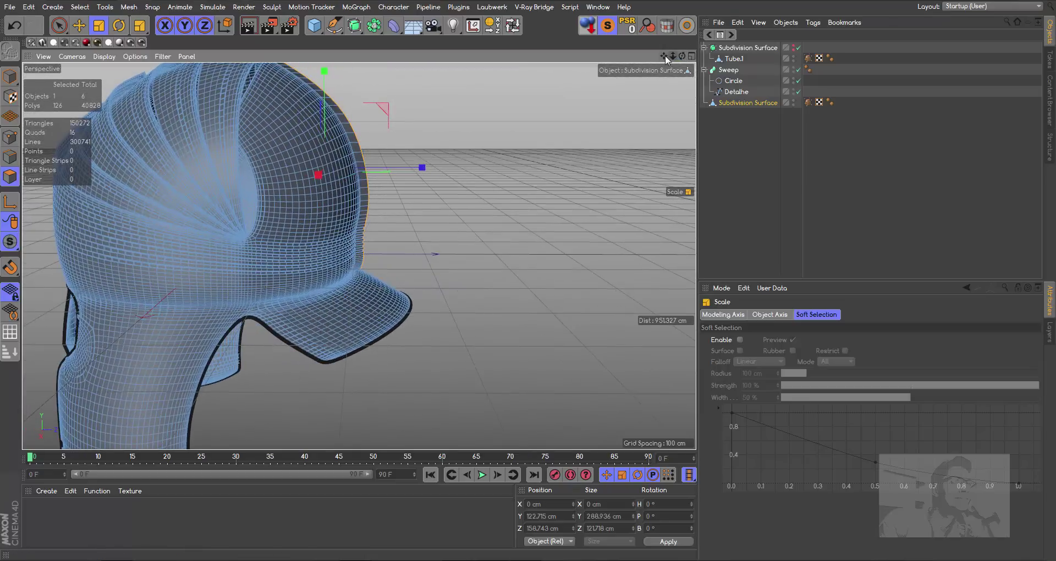
mouse_move(666, 61)
mouse_down()
mouse_move(674, 77)
mouse_move(643, 60)
mouse_up()
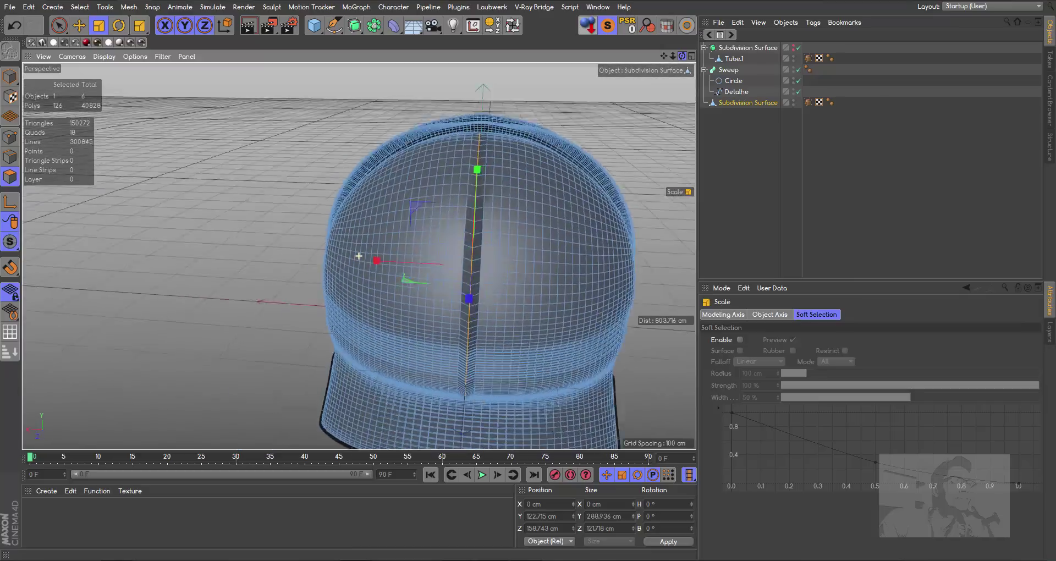
alt+drag(359, 255, 385, 248)
drag(682, 56, 424, 330)
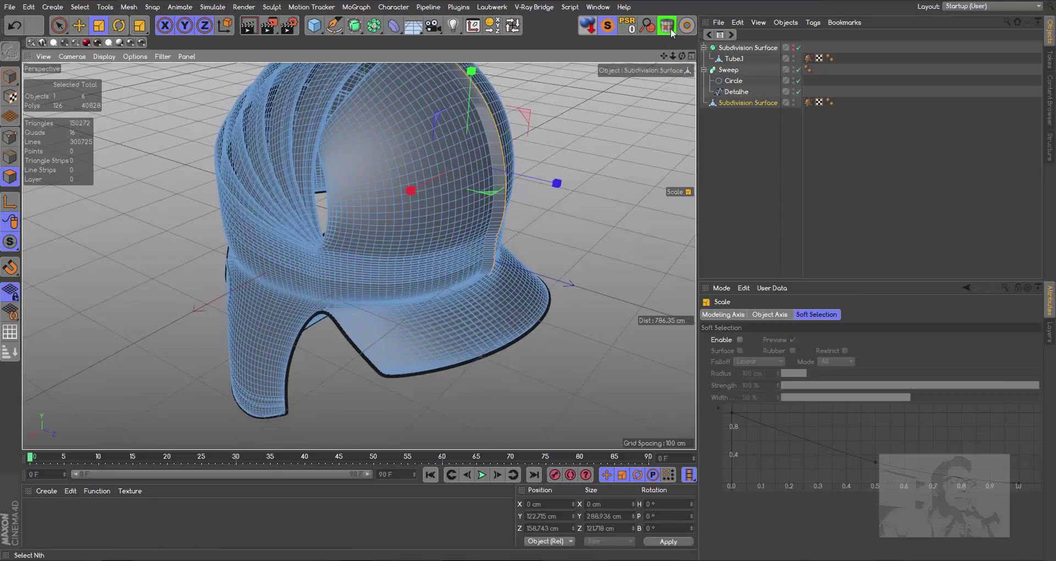
- Loop-select four parallel polygon bands across the front brim of the helmet
click(511, 26)
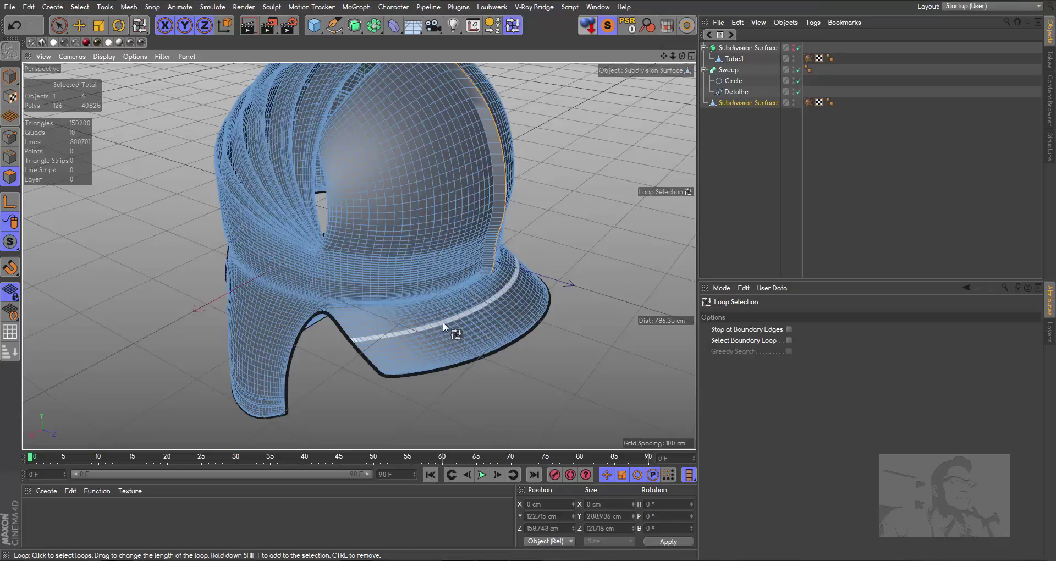
click(443, 321)
shift+click(453, 328)
shift+click(453, 328)
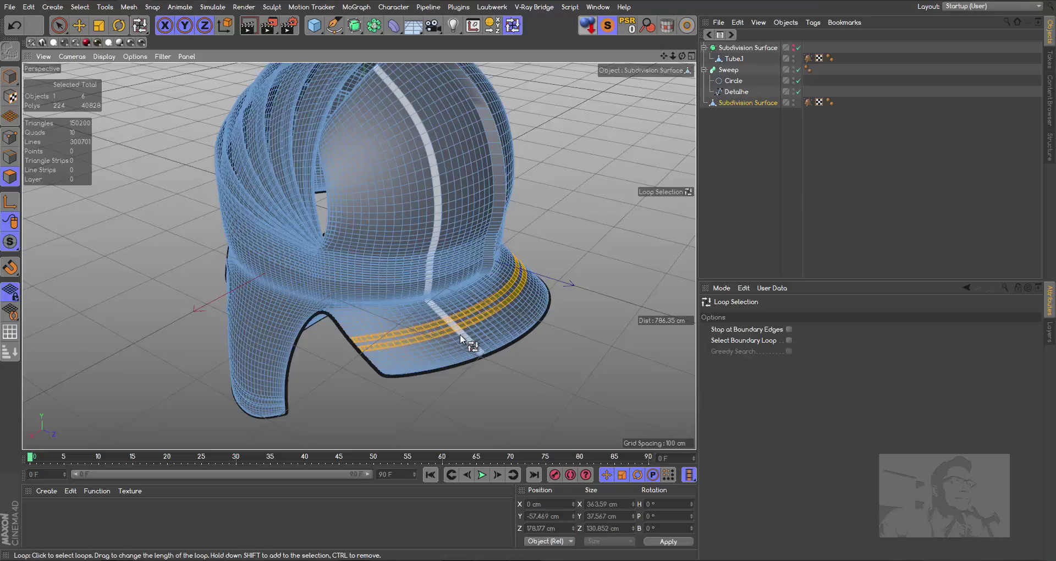
shift+click(462, 336)
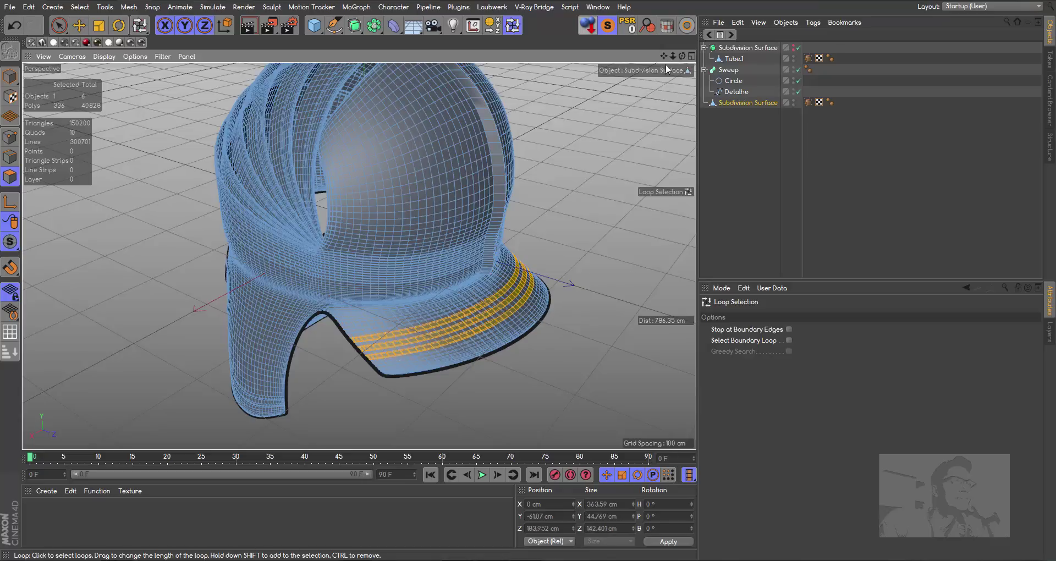
mouse_move(682, 56)
mouse_down()
mouse_move(638, 60)
mouse_move(649, 61)
mouse_up()
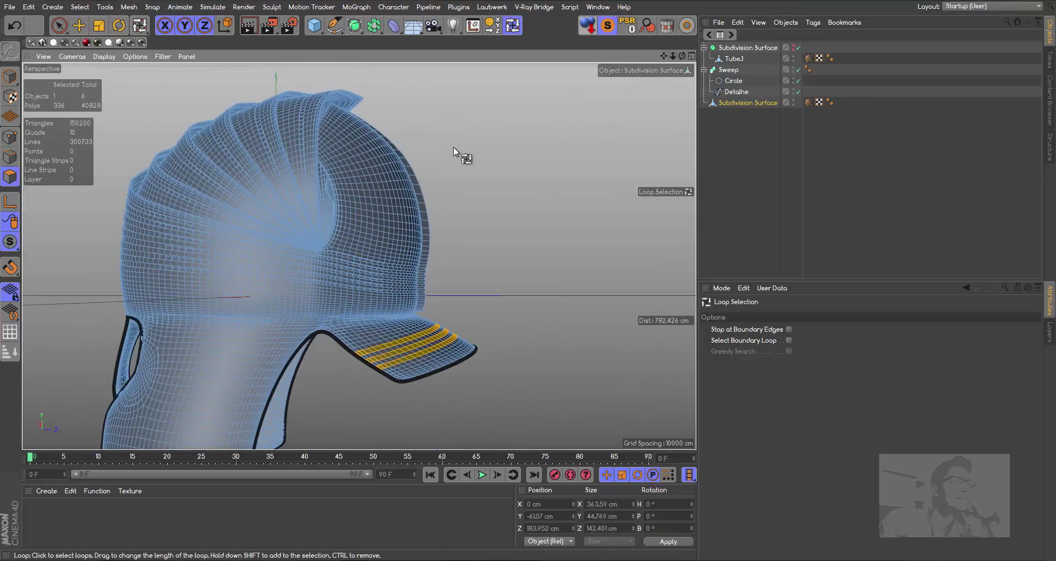
- Extrude the 336 brim polygons outward by 4.4 cm
right_click(456, 143)
key(d)
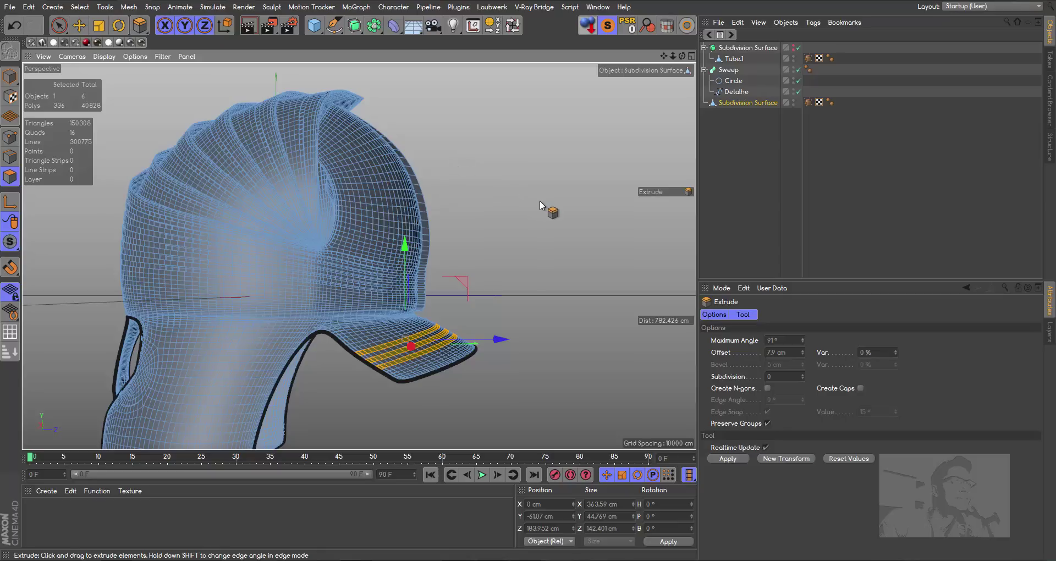
mouse_move(540, 202)
mouse_down()
mouse_move(528, 201)
mouse_move(539, 201)
mouse_up()
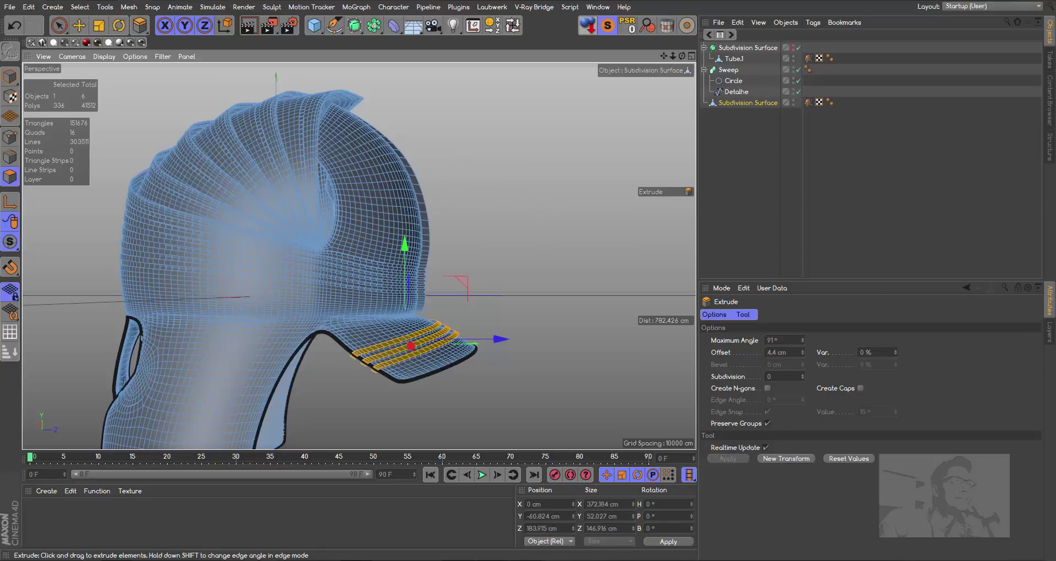
scroll(359, 255, down, 5)
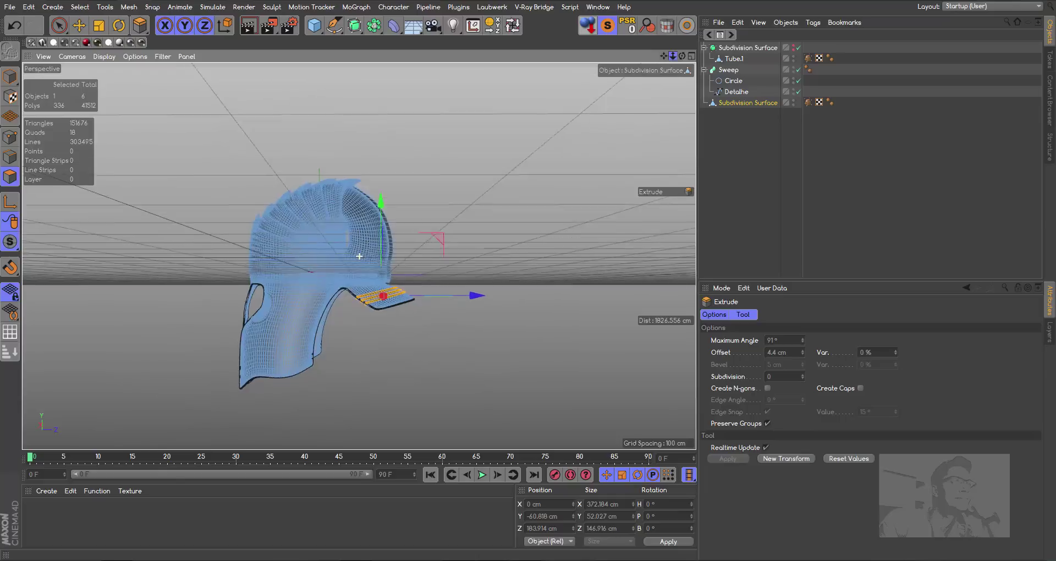
alt+drag(330, 255, 359, 256)
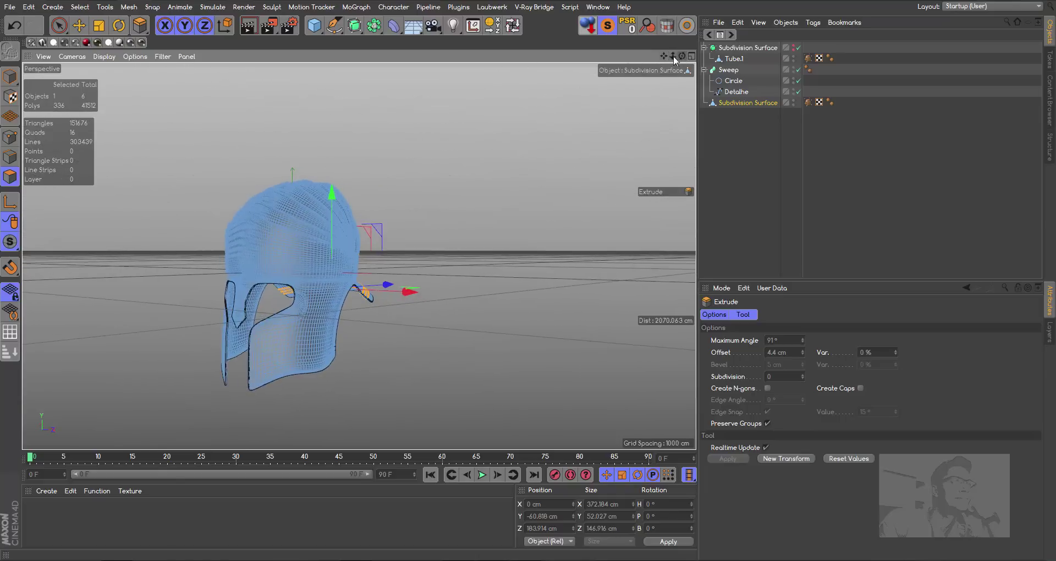
drag(672, 56, 624, 110)
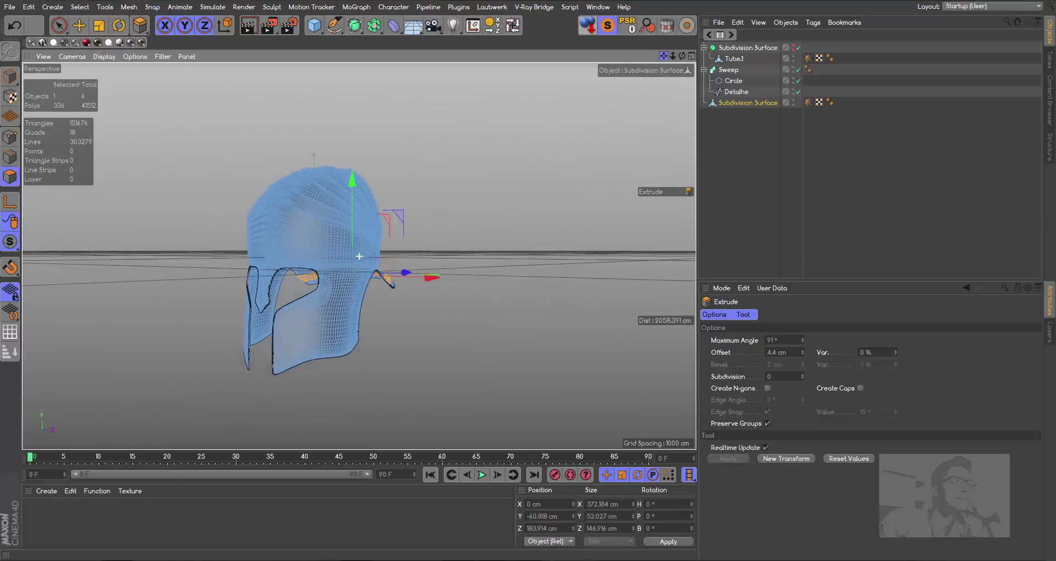
- Render a preview of the helmet, then clear it to return to the 41,512-polygon editor view
click(248, 27)
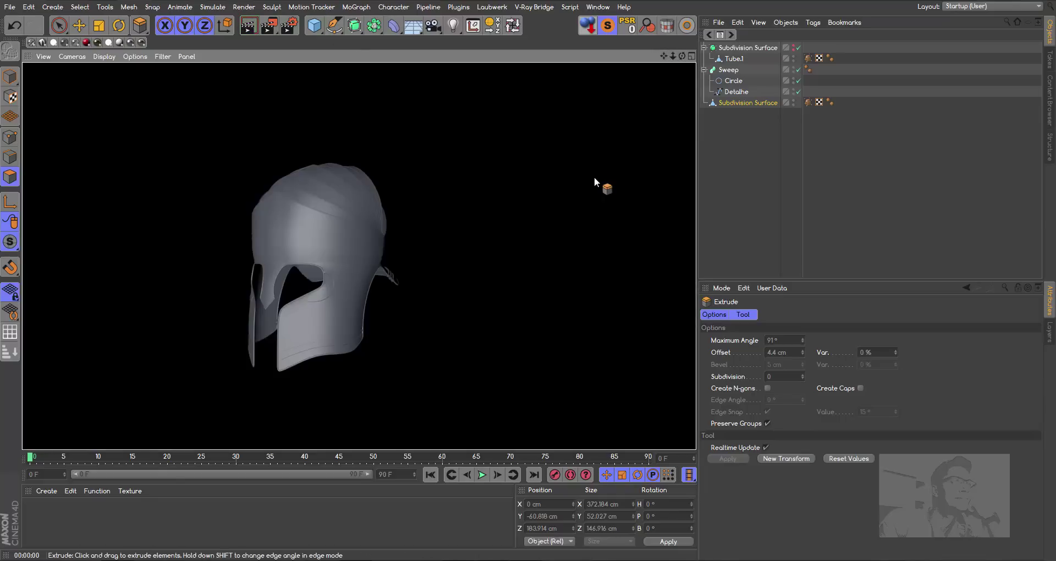
mouse_move(669, 58)
mouse_down()
mouse_move(688, 60)
mouse_move(643, 57)
mouse_up()
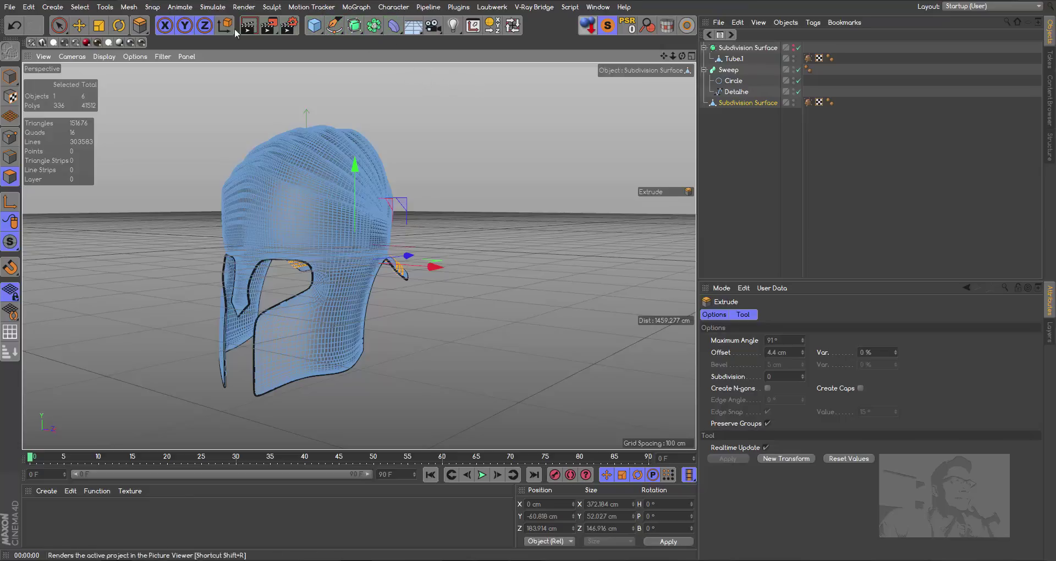
- Add a Plane primitive and lower it beneath the helmet as a floor
click(79, 25)
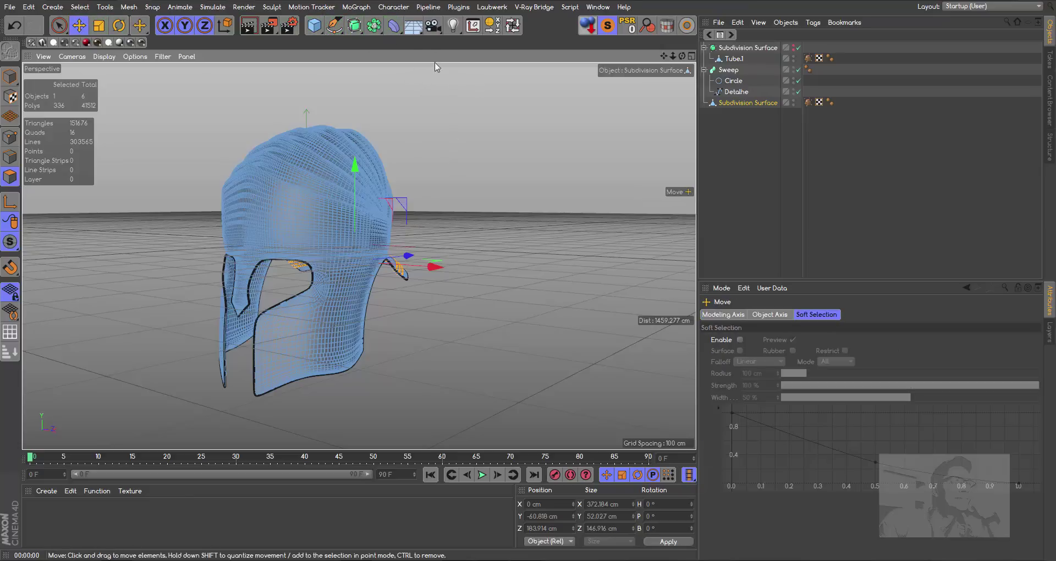
click(419, 33)
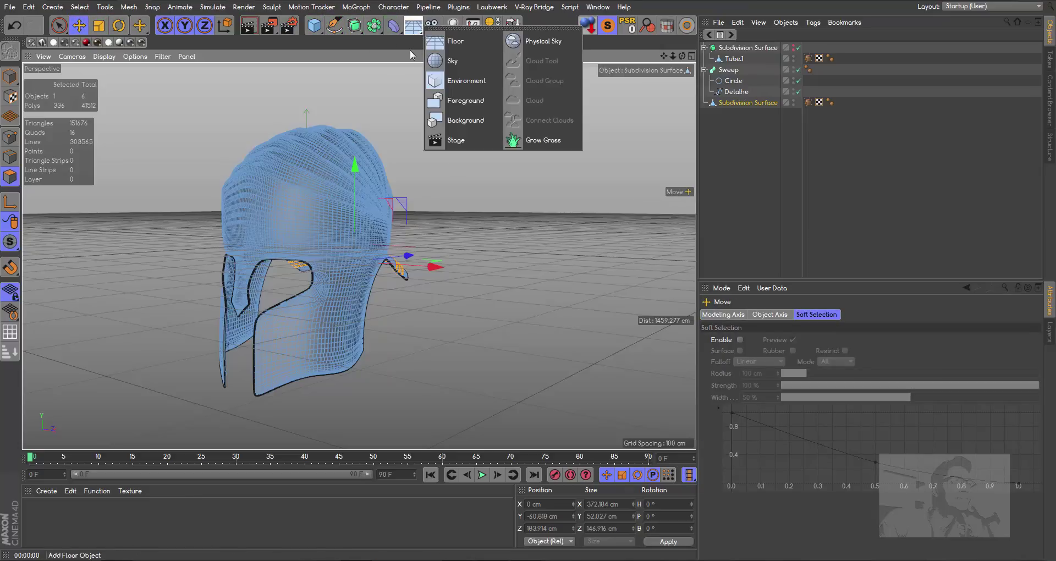
click(314, 25)
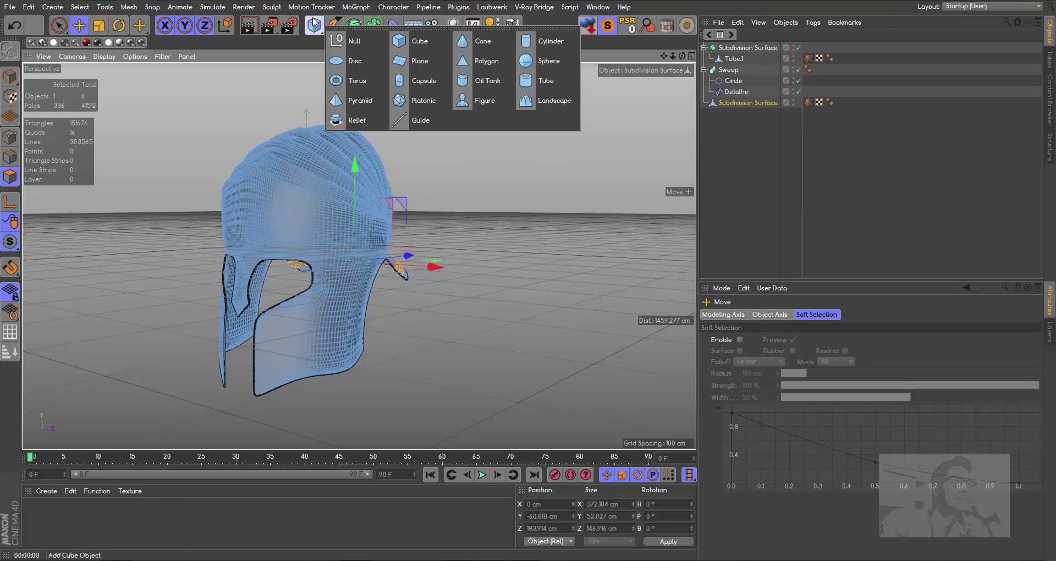
click(432, 70)
drag(665, 58, 502, 85)
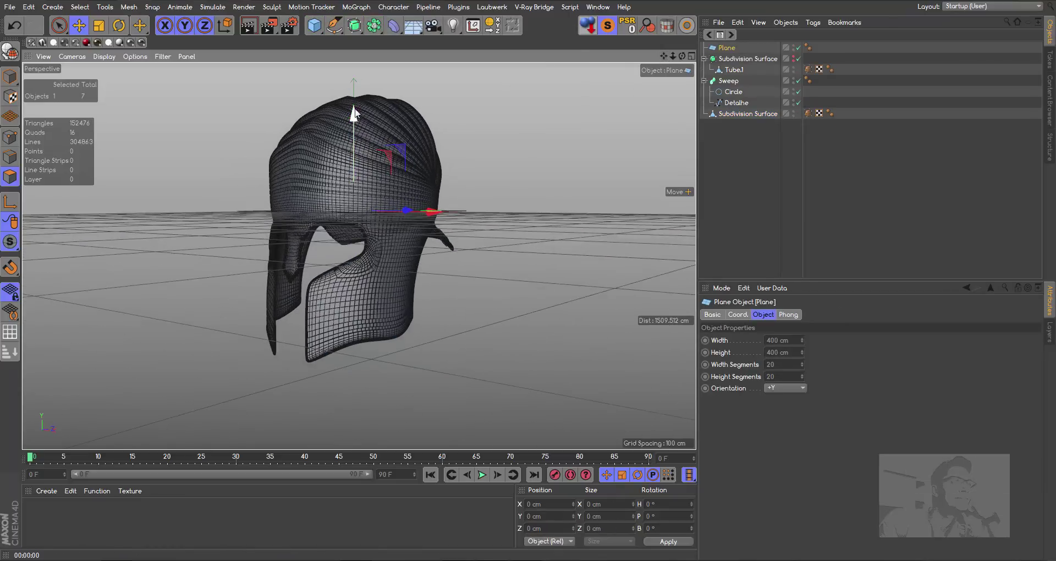
drag(355, 114, 343, 298)
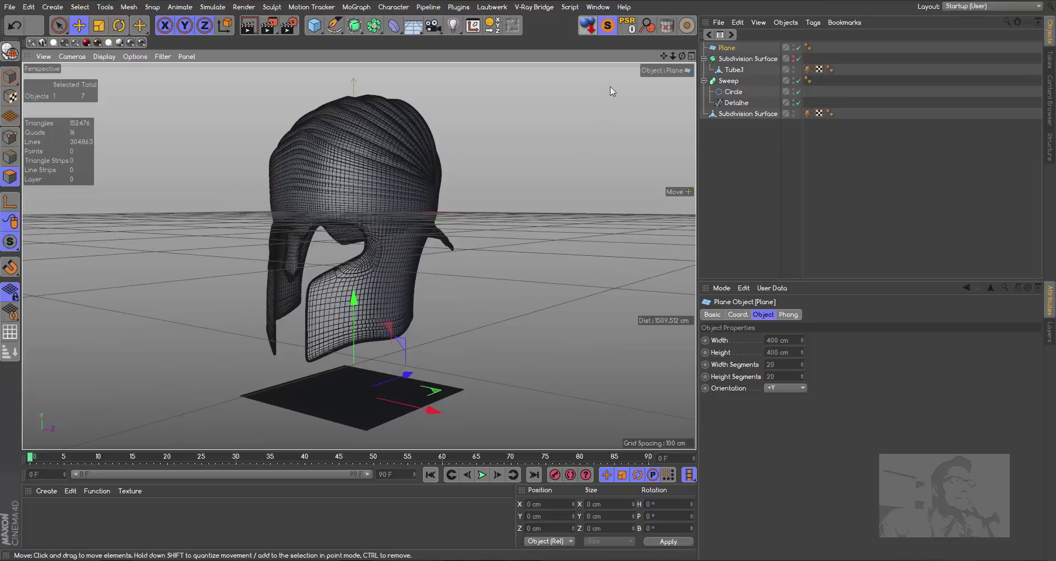
drag(682, 56, 682, 64)
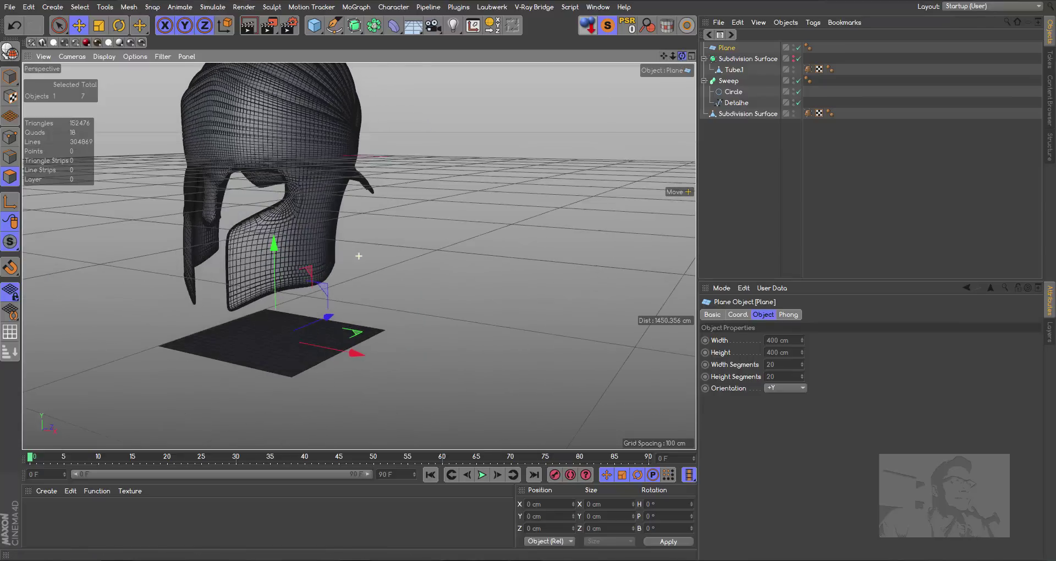
- Rotate a copy of the plane upright, move it behind the helmet and scale it into a large wall
click(139, 28)
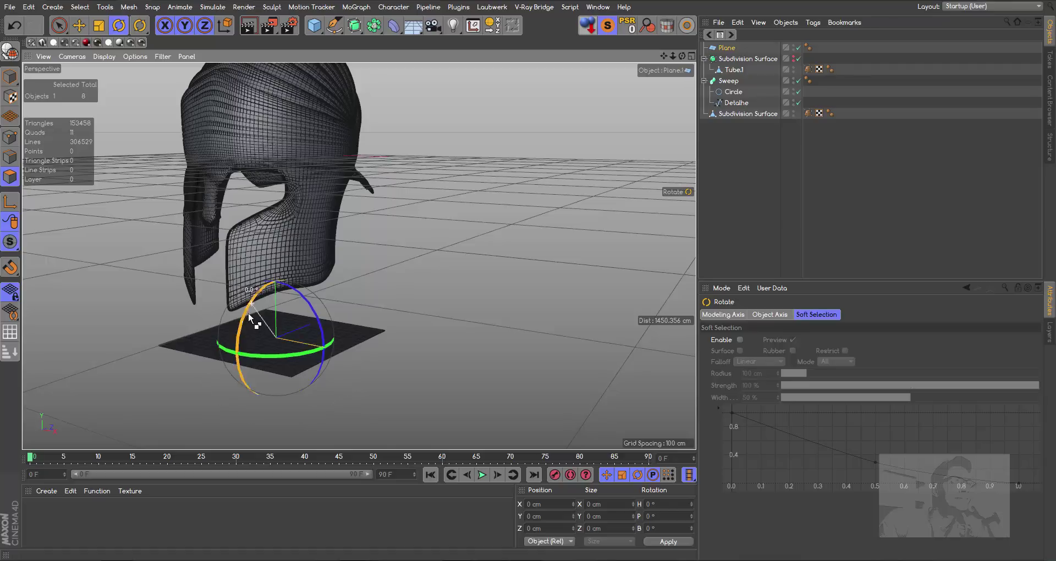
drag(248, 312, 220, 424)
click(79, 25)
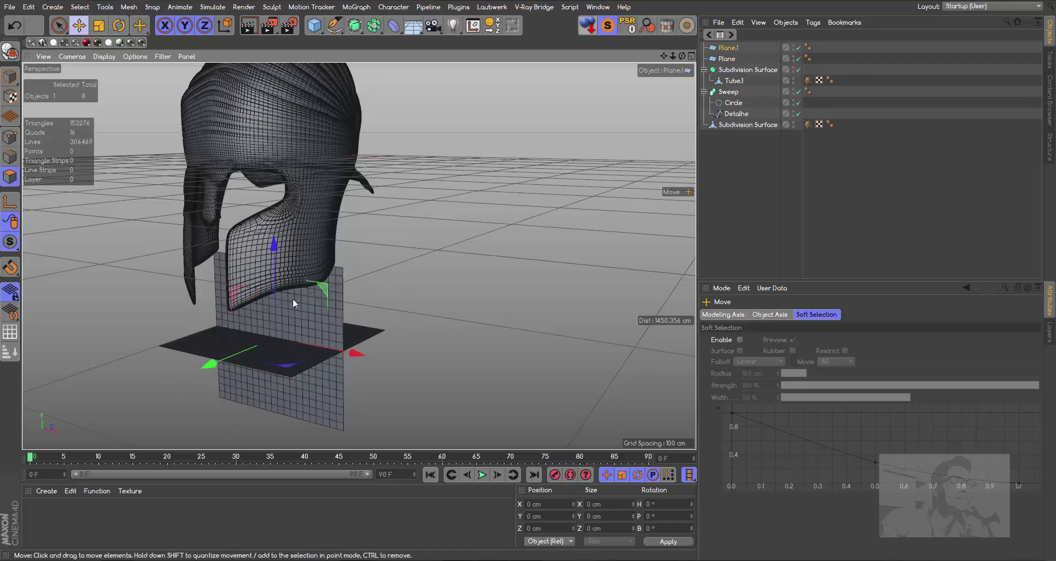
drag(211, 363, 359, 313)
click(99, 25)
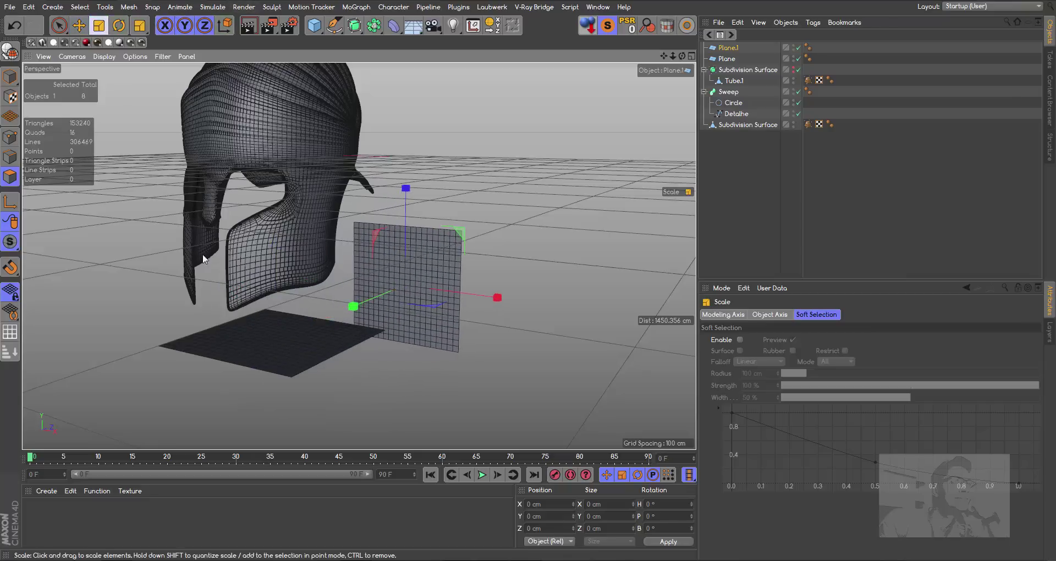
drag(204, 259, 217, 300)
key(h)
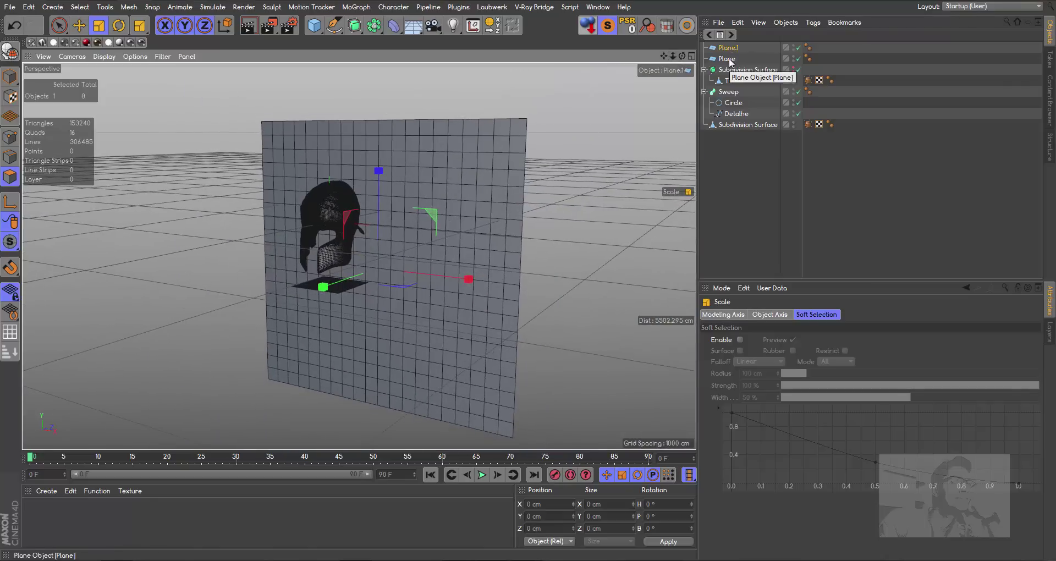
- Enlarge the floor plane to 5007.6 cm and convert both planes to editable polygons
click(727, 59)
drag(336, 258, 329, 272)
drag(601, 193, 603, 192)
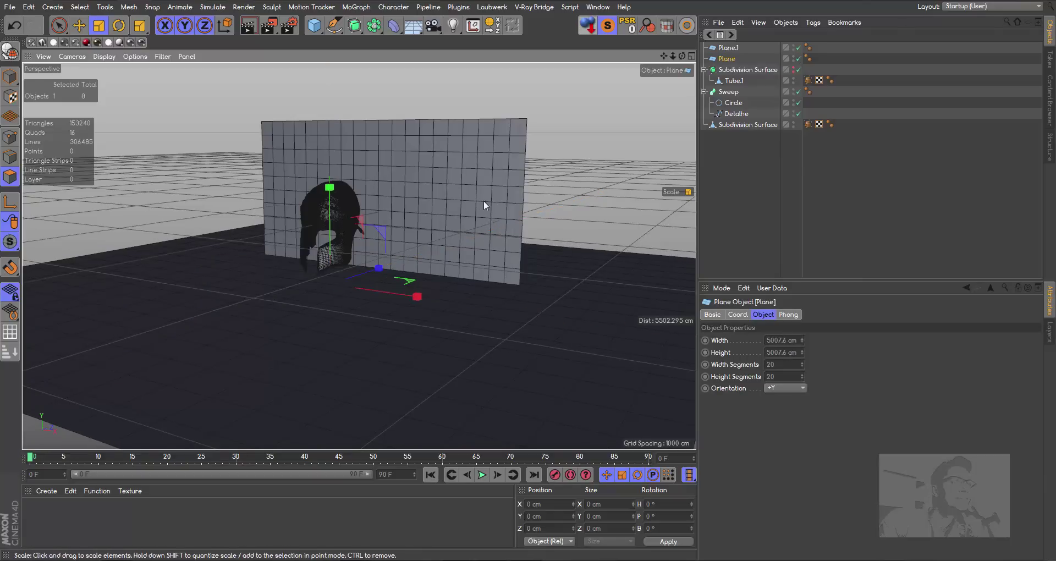
ctrl+click(728, 47)
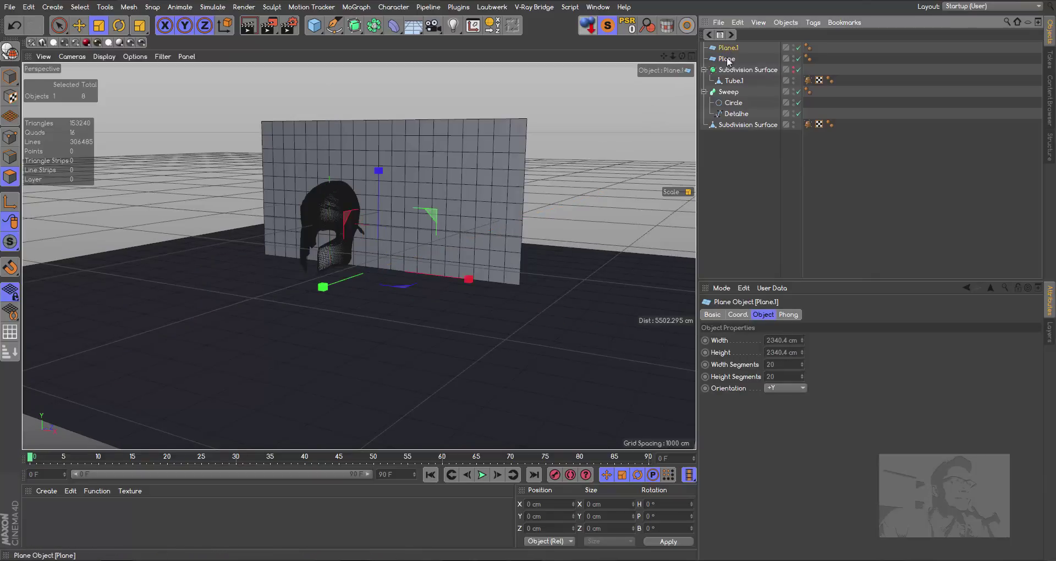
click(10, 51)
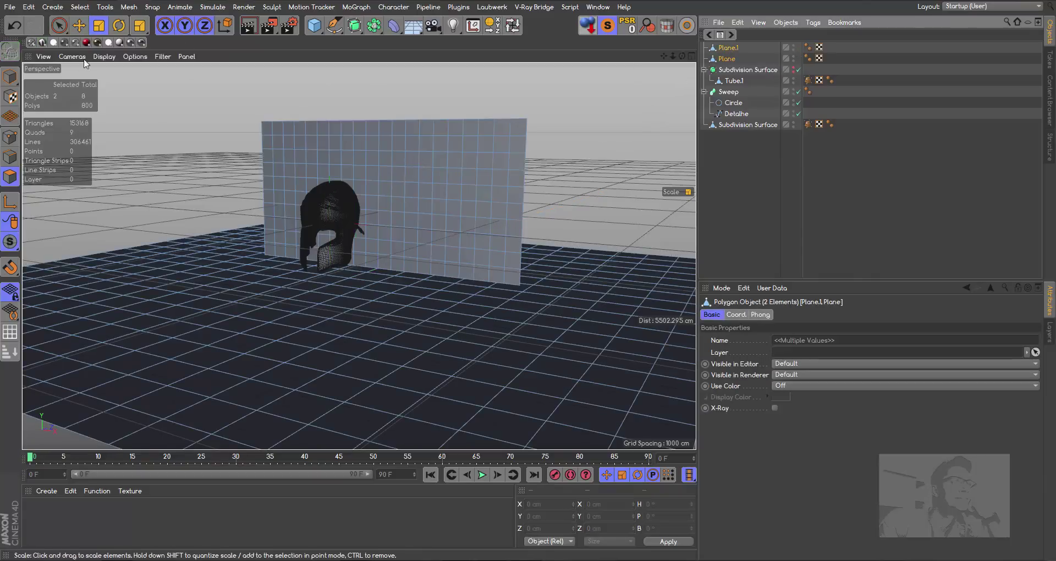
click(15, 73)
mouse_move(527, 264)
mouse_down()
mouse_move(424, 288)
mouse_move(457, 292)
mouse_up()
click(14, 25)
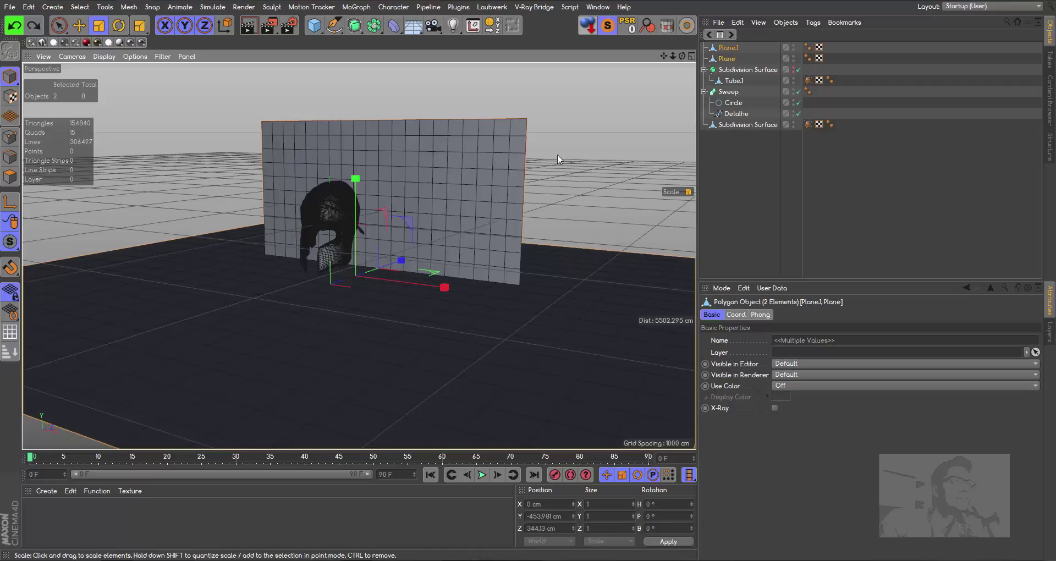
- Widen the backdrop wall, reduce its height, and move it up and to the left
click(732, 49)
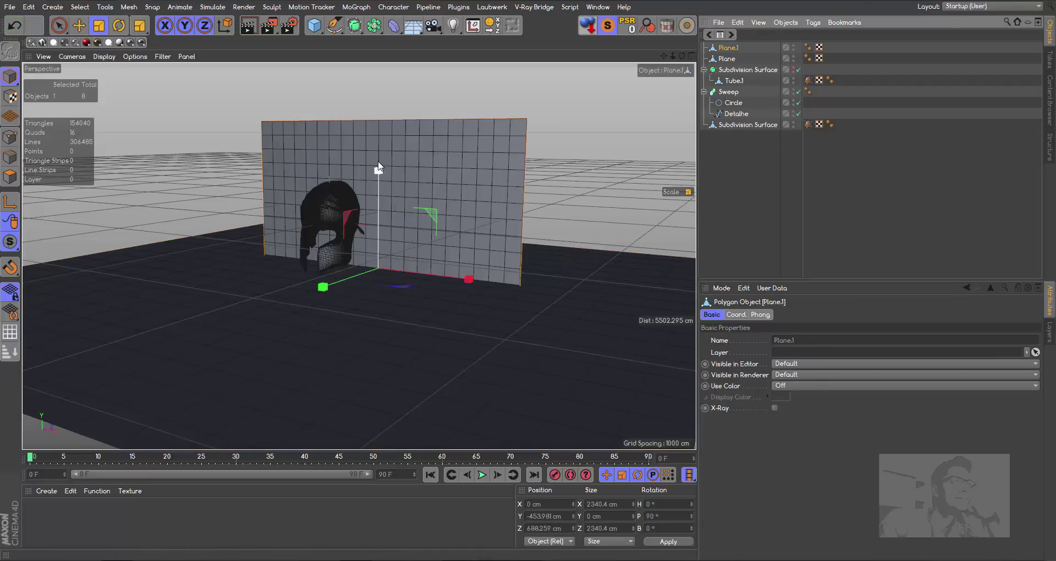
drag(471, 278, 605, 296)
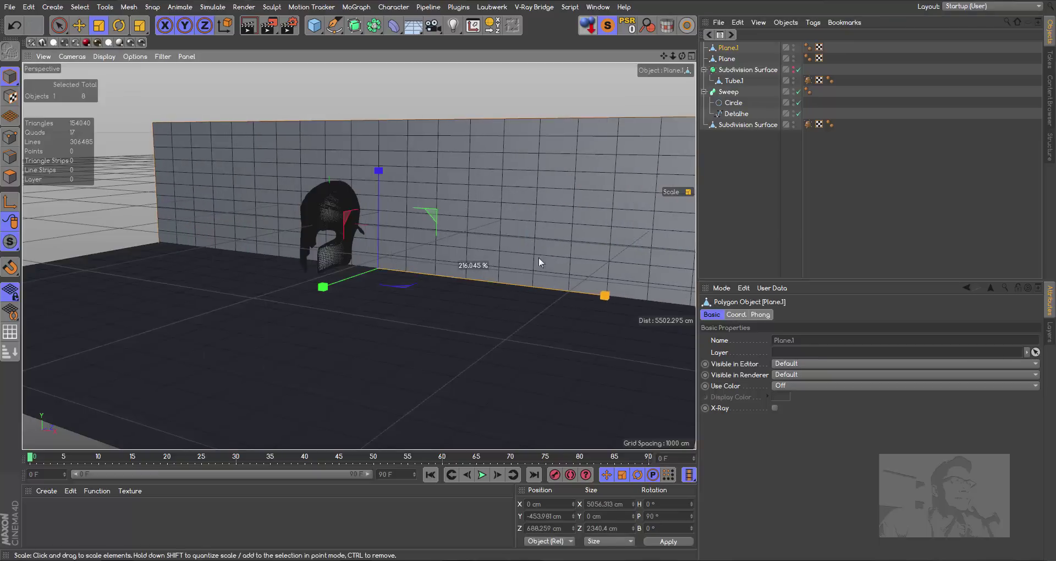
drag(386, 169, 384, 187)
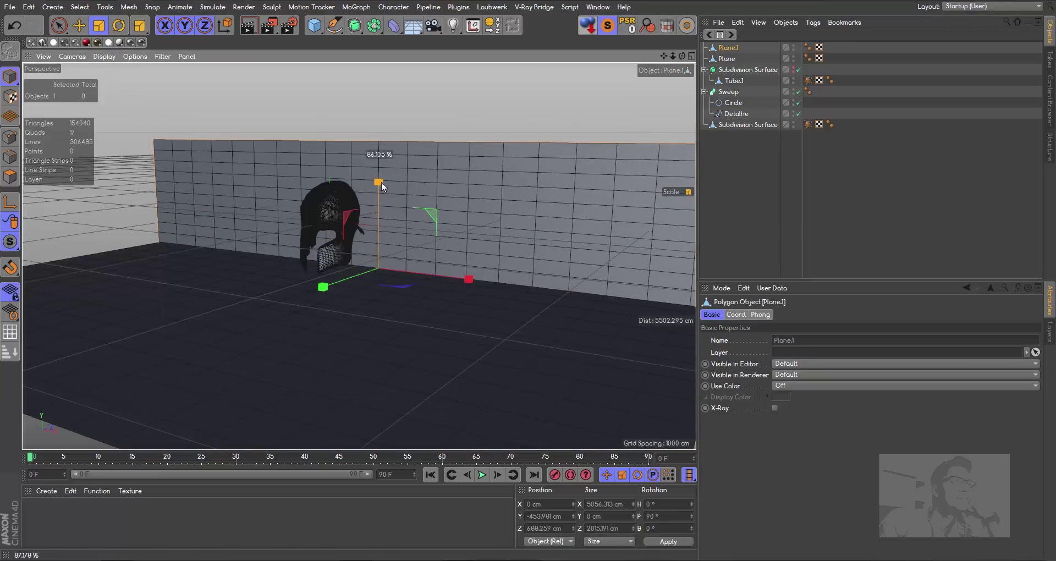
key(e)
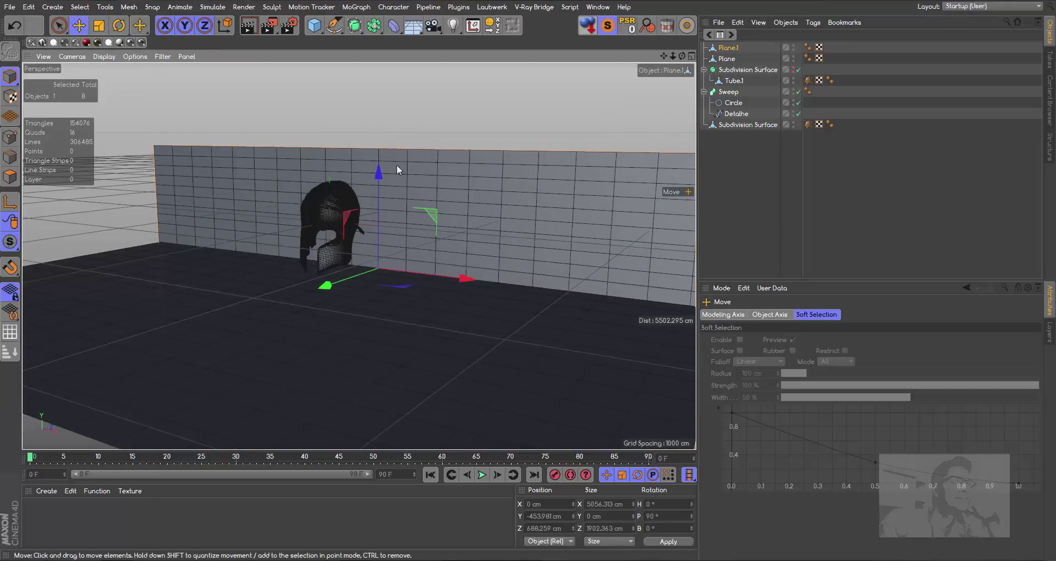
drag(379, 174, 428, 189)
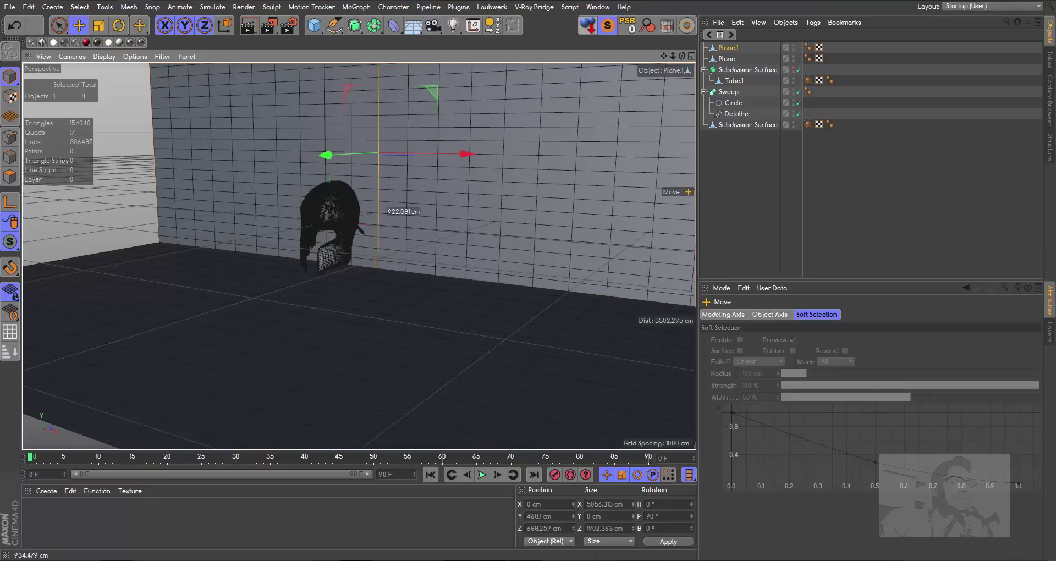
drag(464, 160, 428, 161)
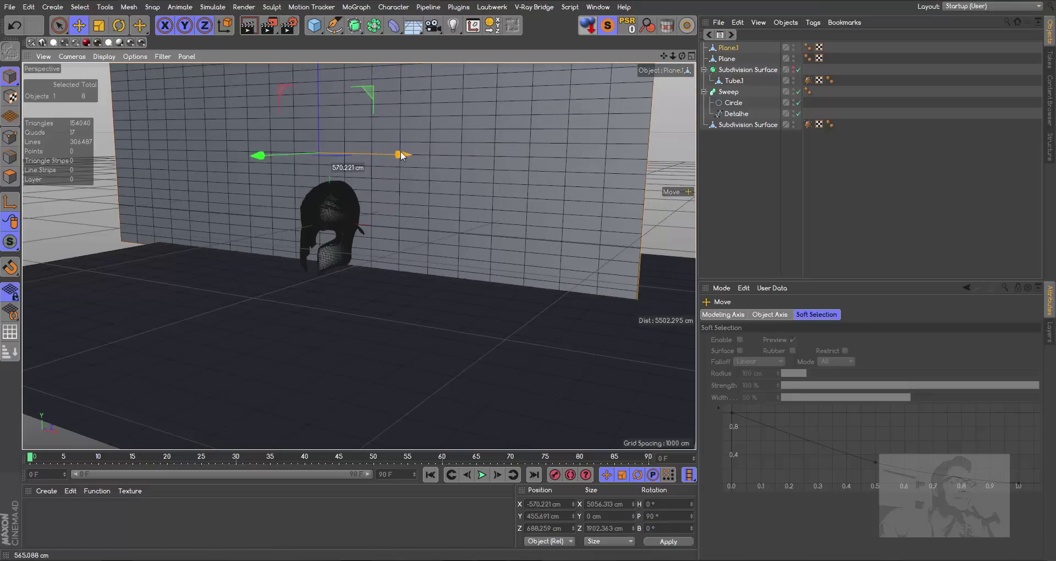
- Shorten the floor plane's depth to 3504 cm
click(482, 343)
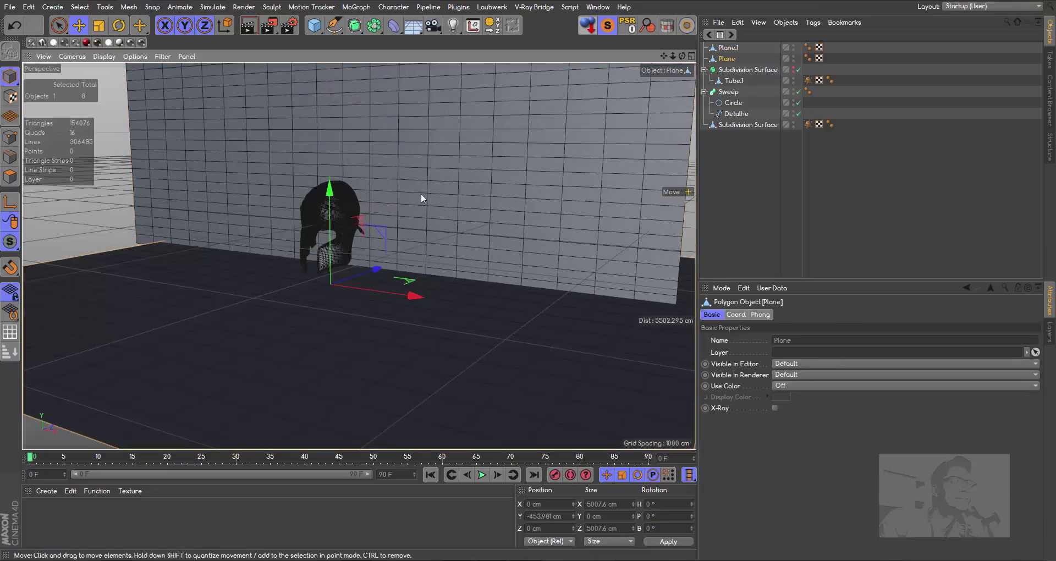
key(t)
mouse_move(379, 268)
mouse_down()
mouse_move(356, 275)
mouse_move(365, 273)
mouse_move(301, 333)
mouse_move(319, 327)
mouse_up()
key(e)
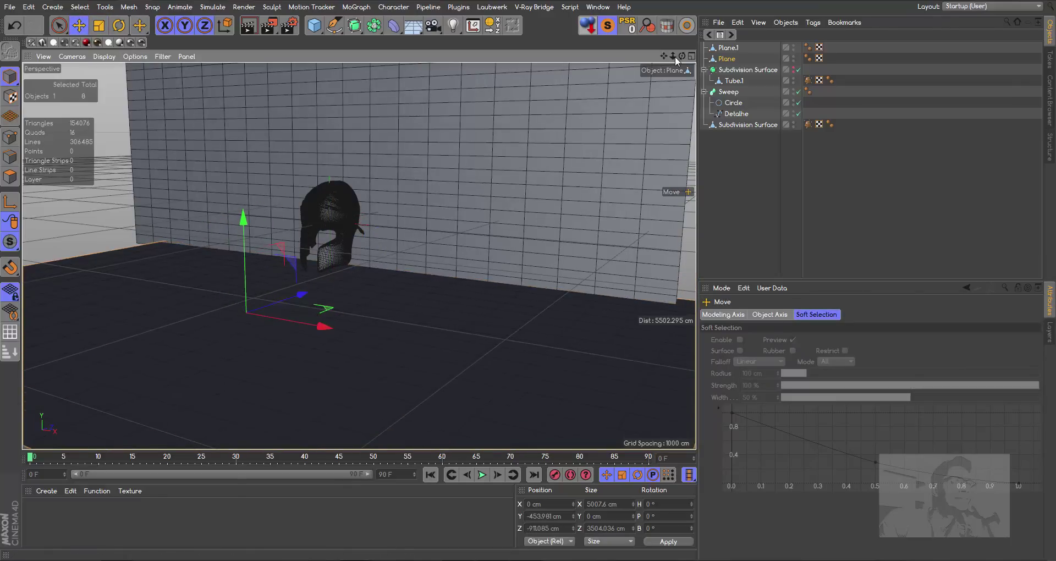
- Centre the backdrop wall behind the helmet and shift the floor plane forward beneath it
drag(673, 56, 649, 66)
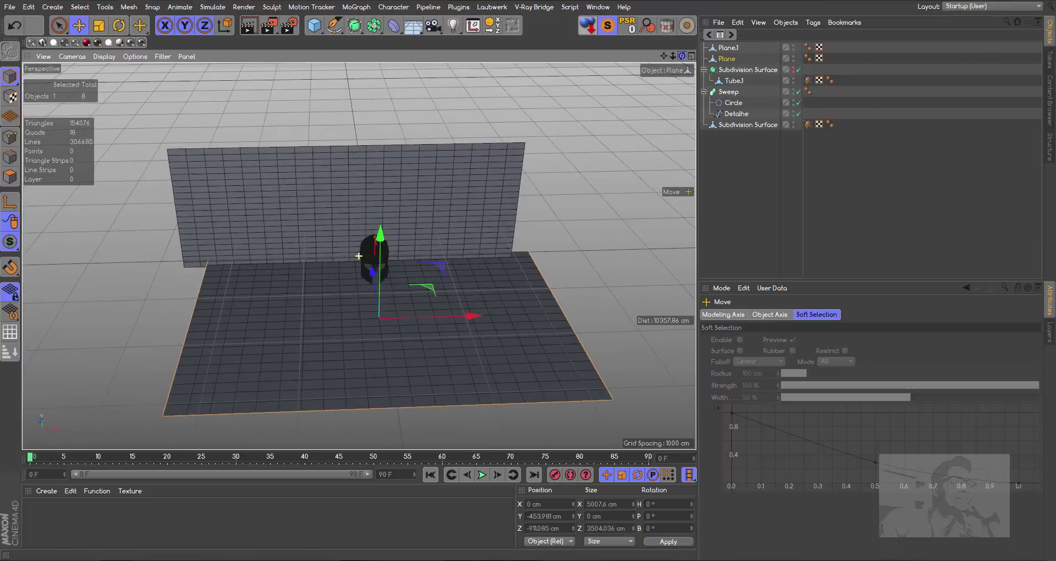
click(457, 182)
drag(443, 212, 464, 216)
mouse_move(384, 253)
mouse_down()
mouse_move(373, 250)
mouse_move(391, 235)
mouse_up()
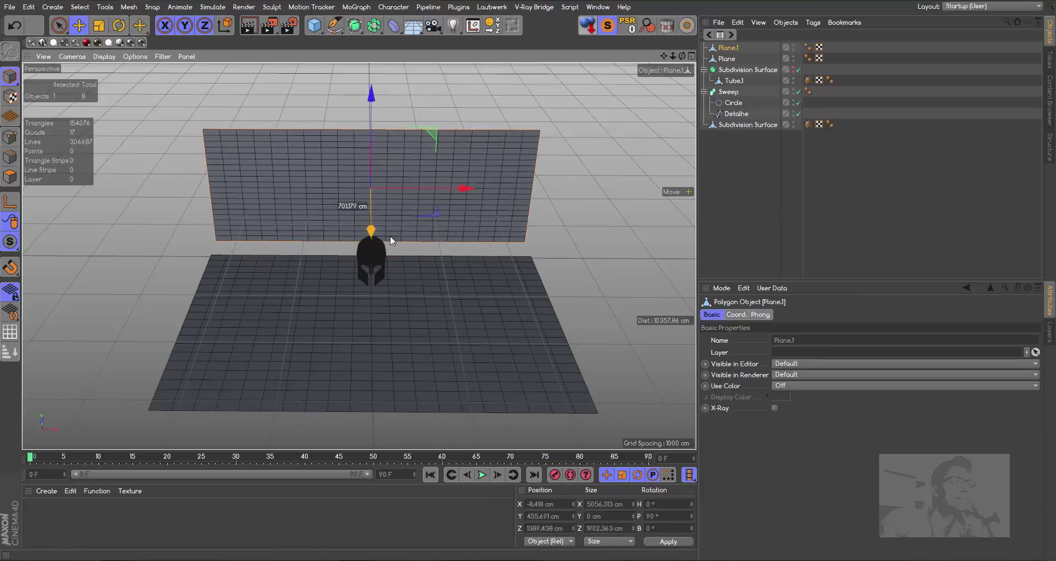
click(421, 303)
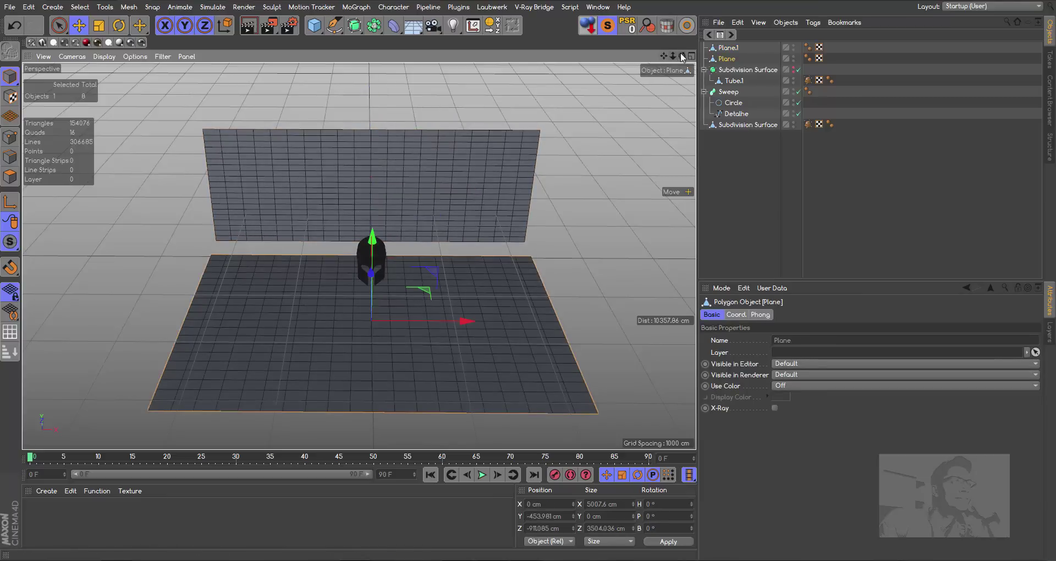
mouse_move(682, 57)
mouse_down()
mouse_move(397, 273)
mouse_move(412, 266)
mouse_up()
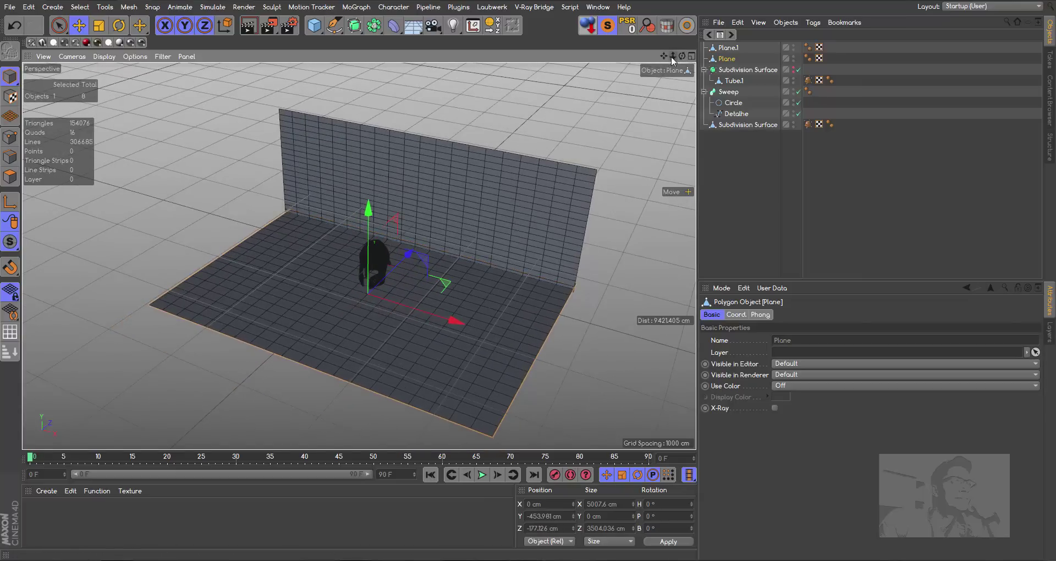
mouse_move(673, 57)
mouse_down()
mouse_move(672, 88)
mouse_move(682, 33)
mouse_move(673, 94)
mouse_up()
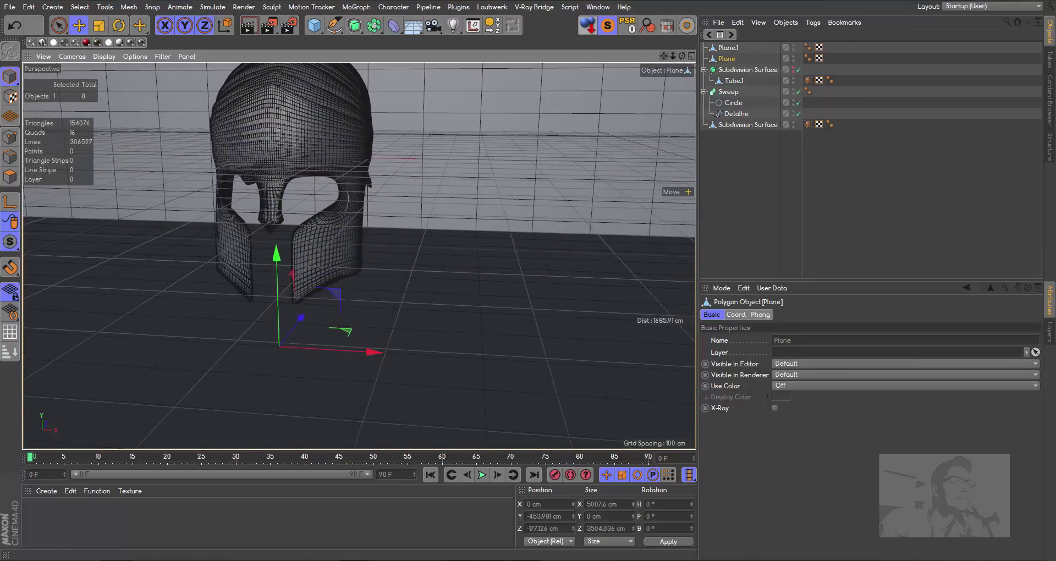
drag(673, 56, 682, 64)
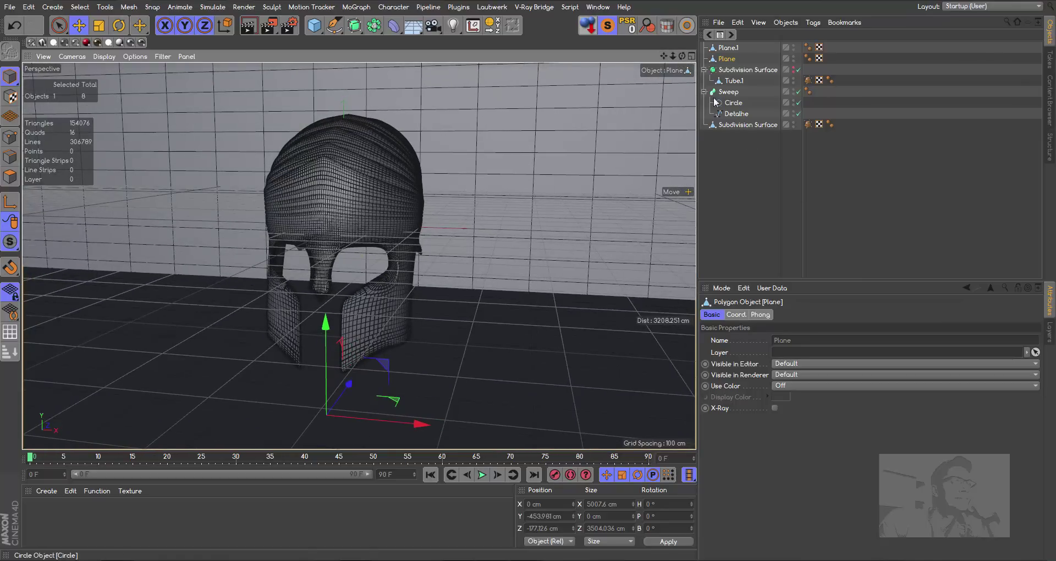
- Group the Sweep and lower Subdivision Surface under a null named Completo
click(728, 92)
click(743, 69)
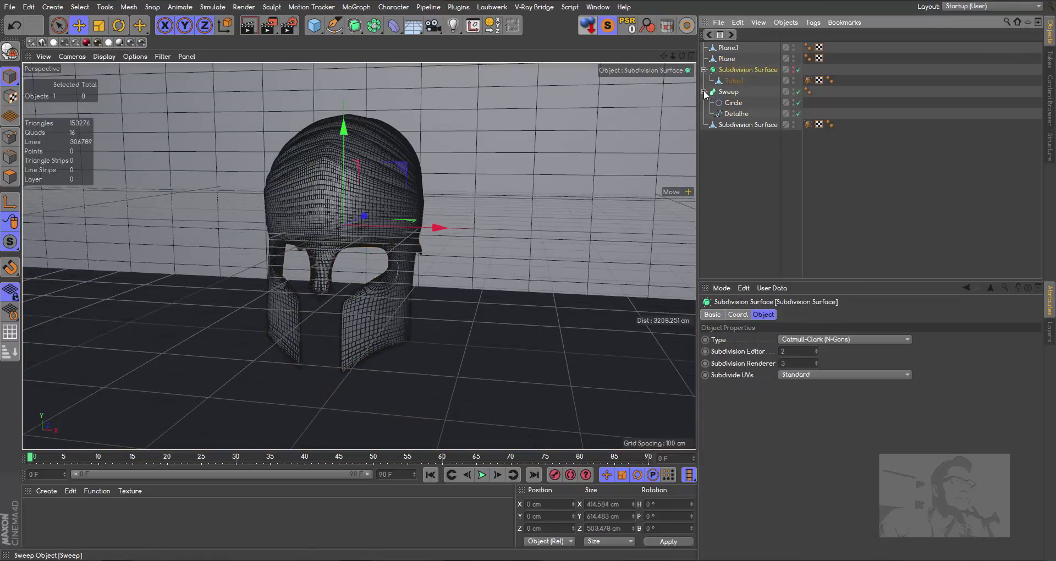
click(704, 91)
shift+click(728, 91)
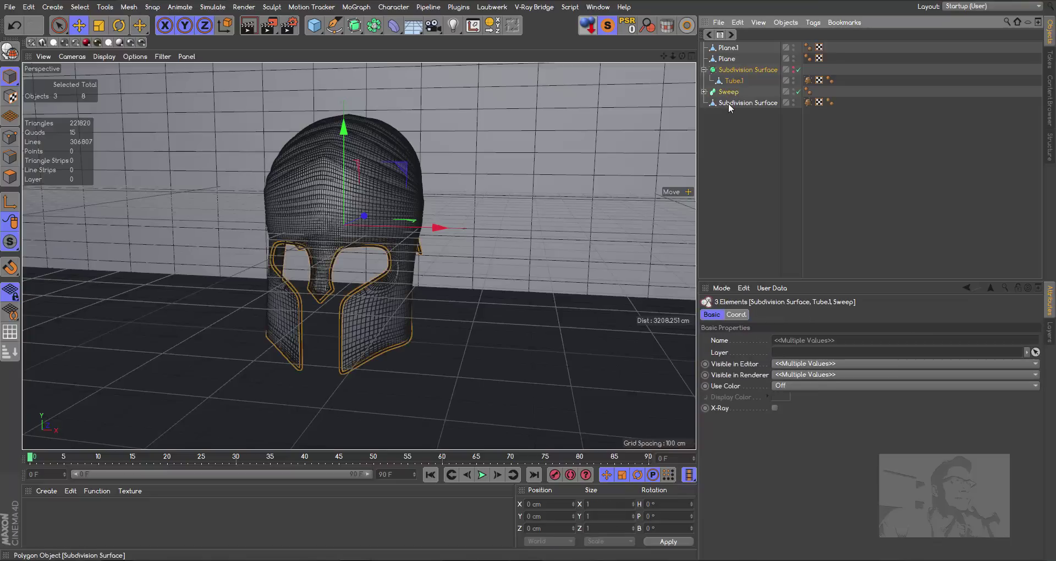
click(728, 104)
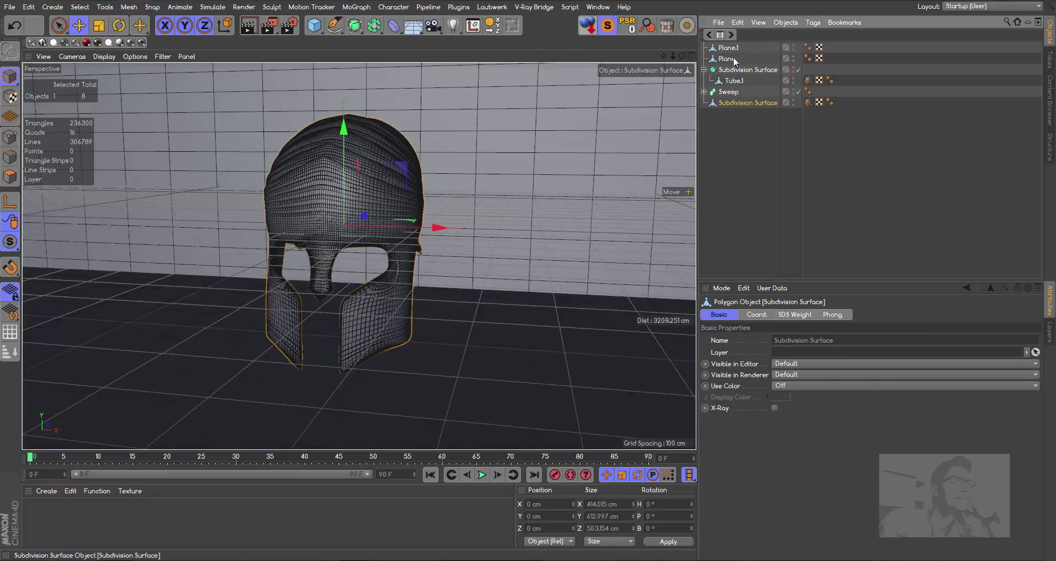
click(733, 92)
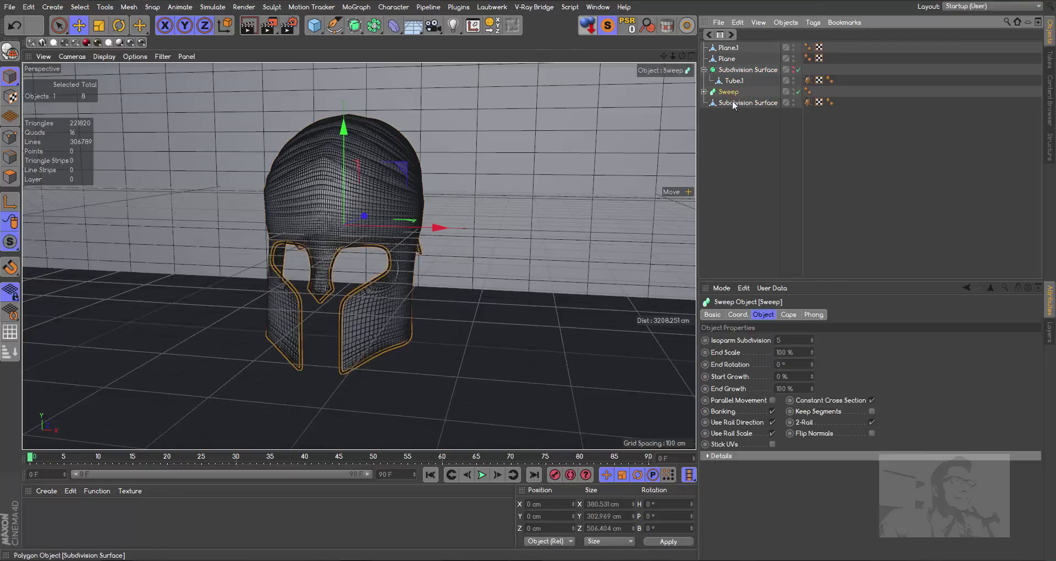
shift+click(733, 103)
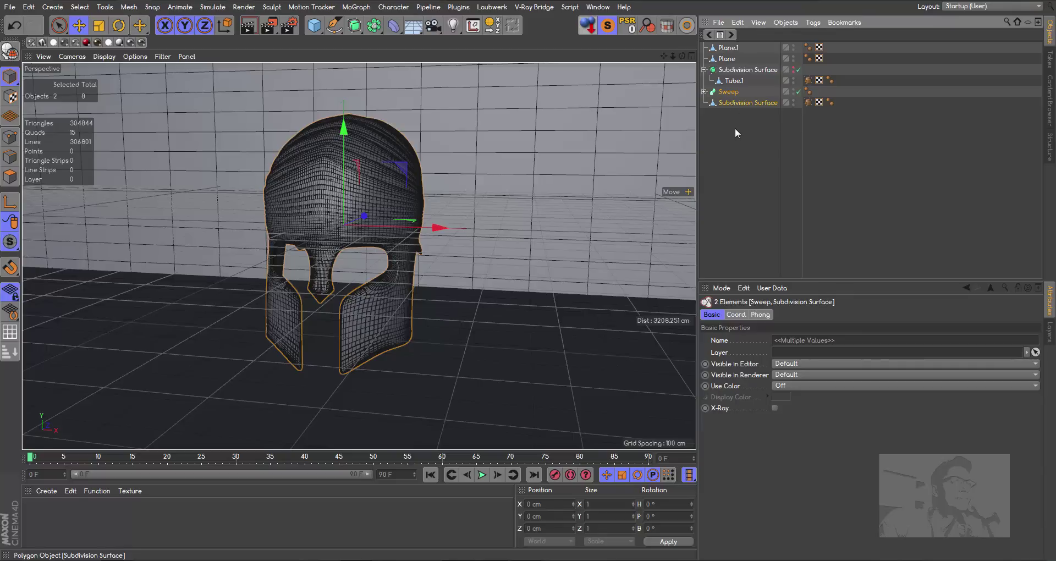
key(alt+g)
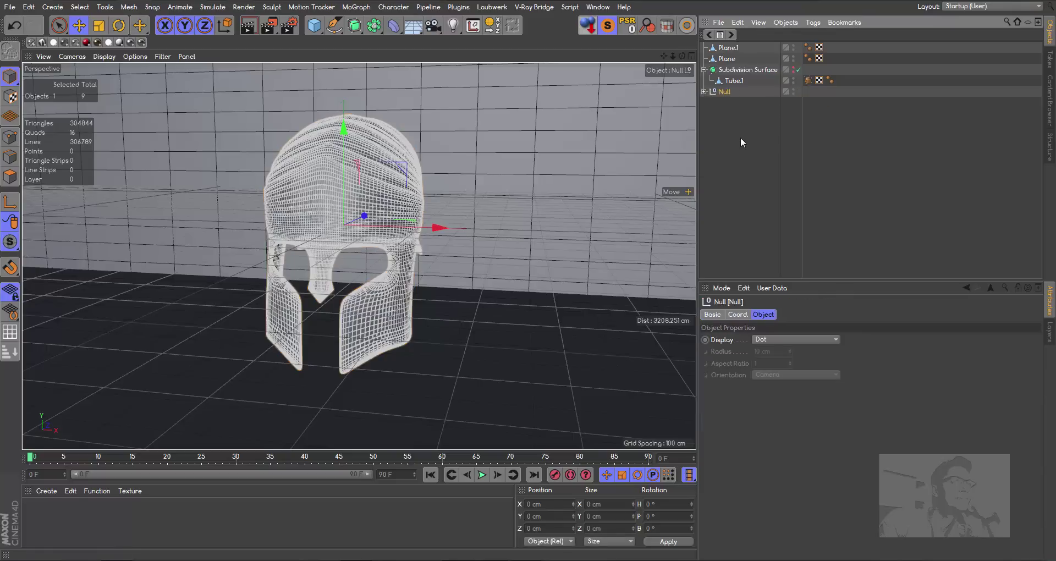
double_click(724, 92)
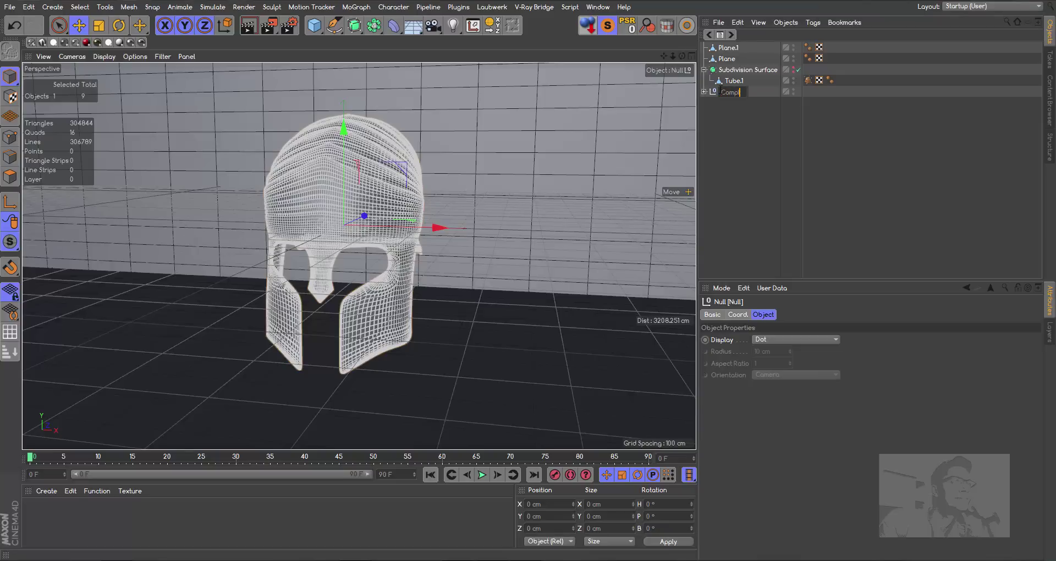
key(Return)
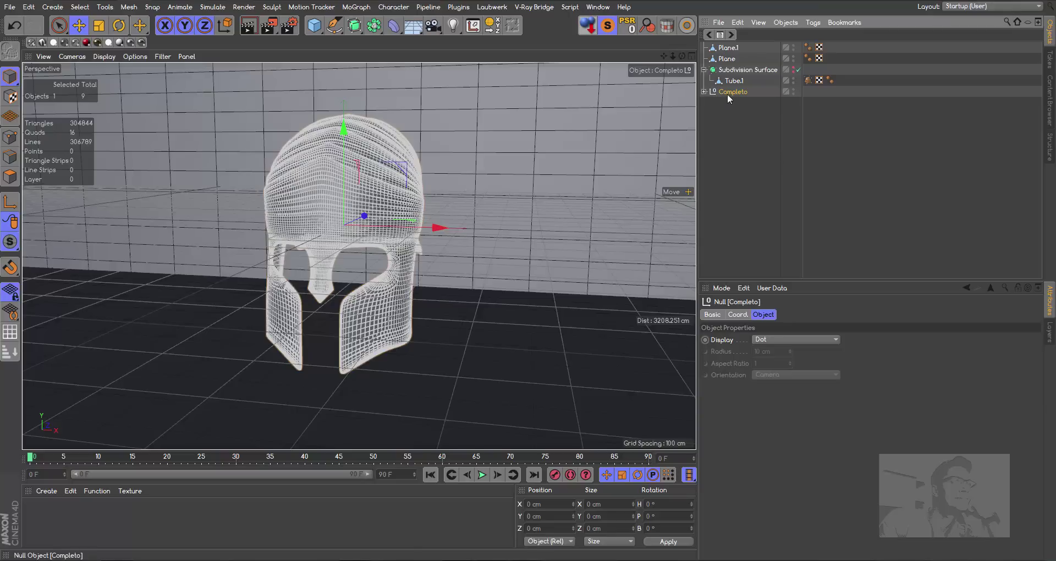
- Rotate the Completo group to heading -34.4°, discarding a trial vertical stretch
click(125, 28)
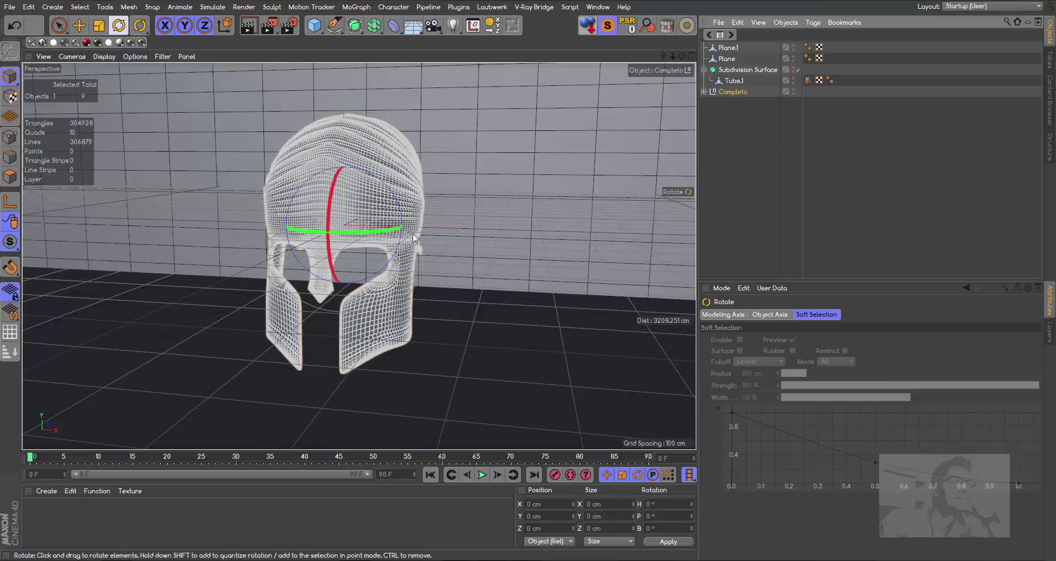
mouse_move(387, 231)
mouse_down()
mouse_move(322, 218)
mouse_move(337, 218)
mouse_up()
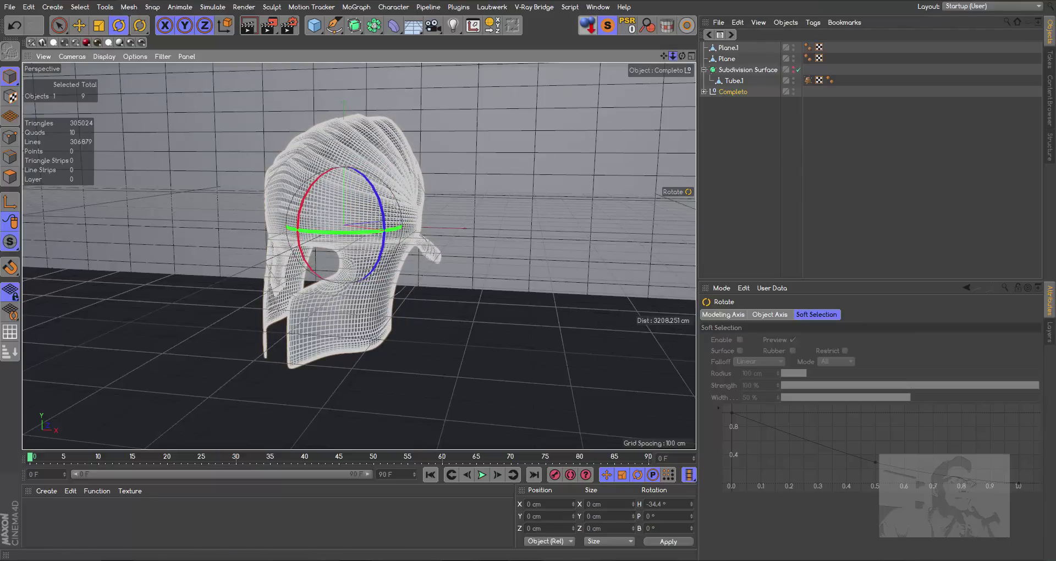
drag(673, 56, 141, 29)
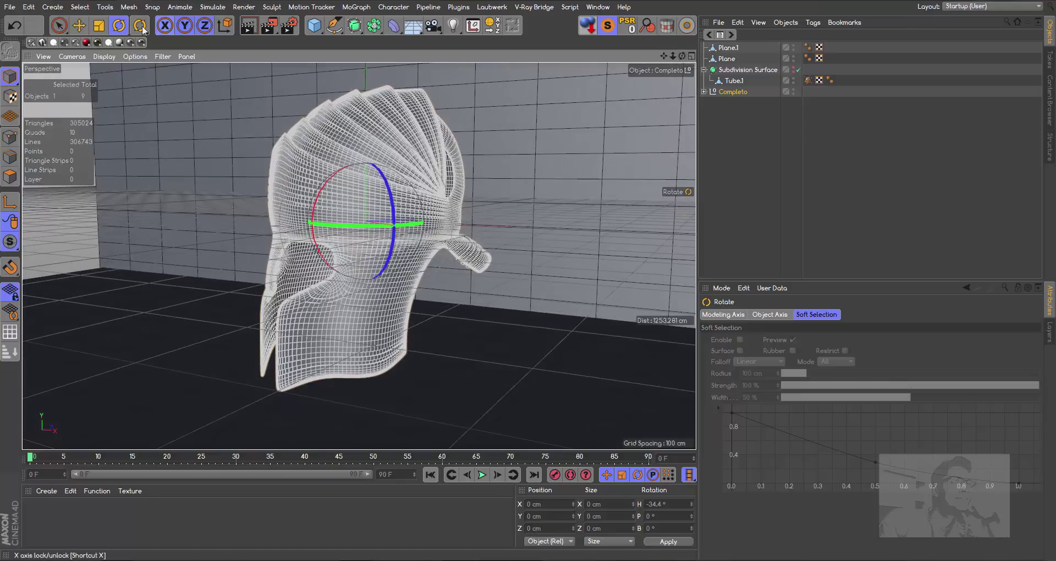
click(99, 26)
drag(366, 120, 373, 141)
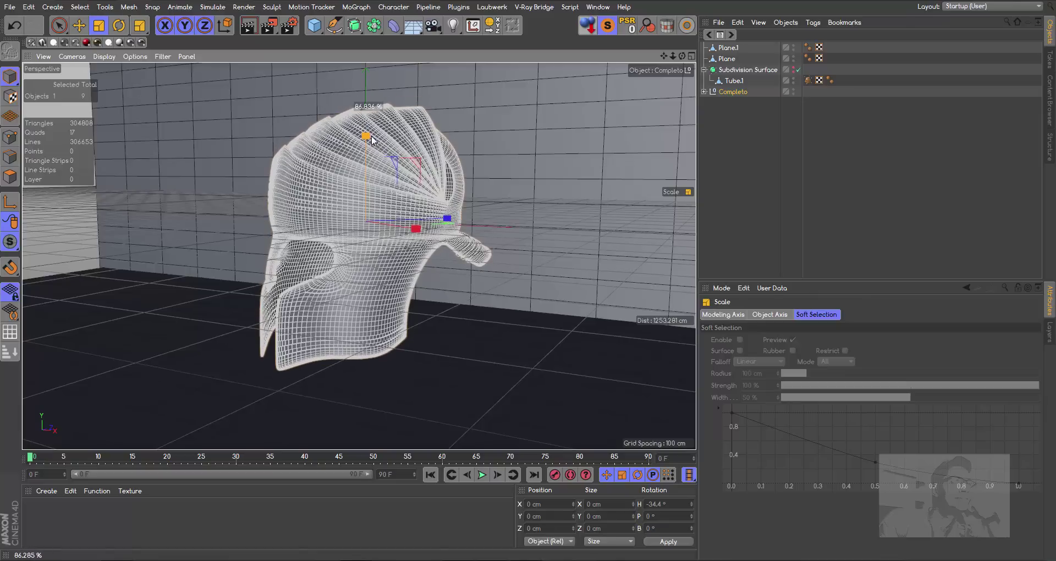
click(16, 26)
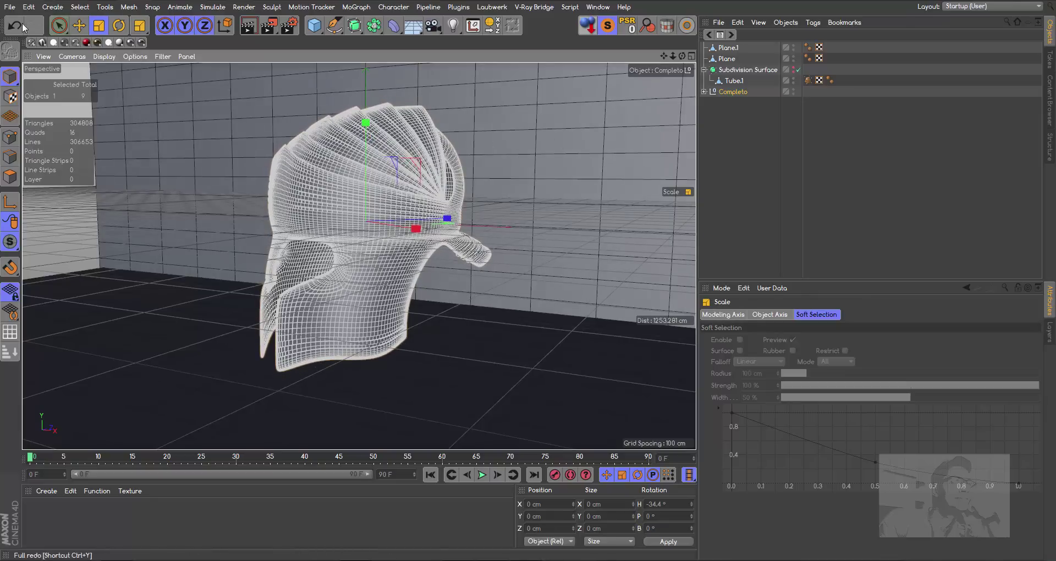
mouse_move(682, 56)
mouse_down()
mouse_move(660, 57)
mouse_move(660, 47)
mouse_up()
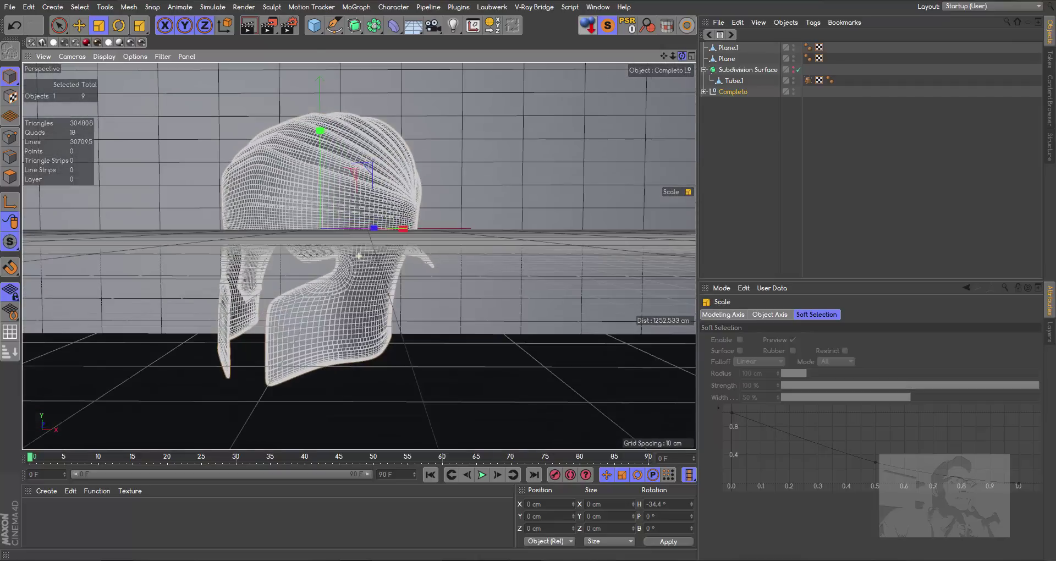
click(15, 26)
drag(664, 56, 216, 504)
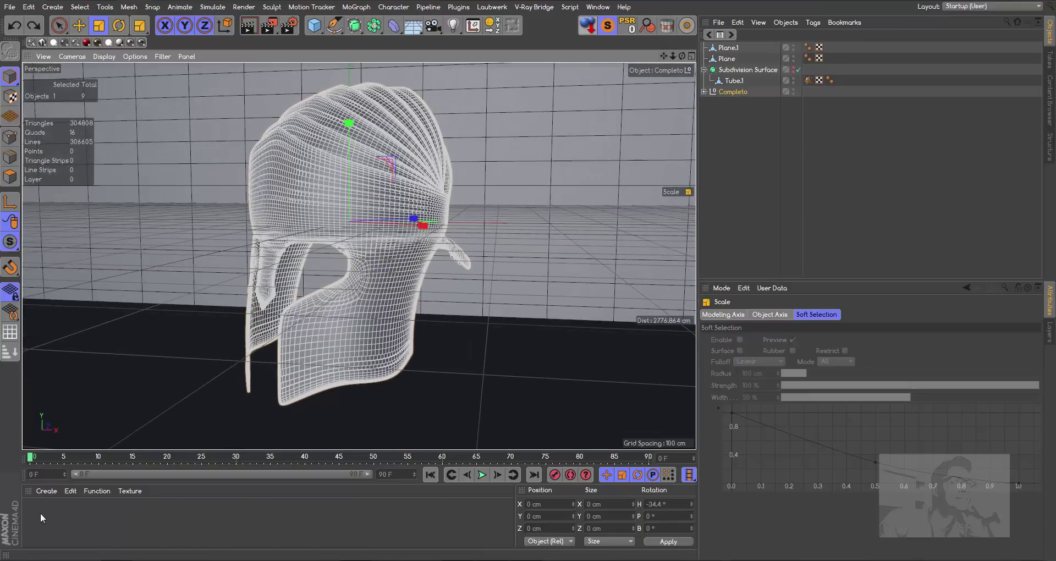
click(55, 488)
mouse_move(195, 552)
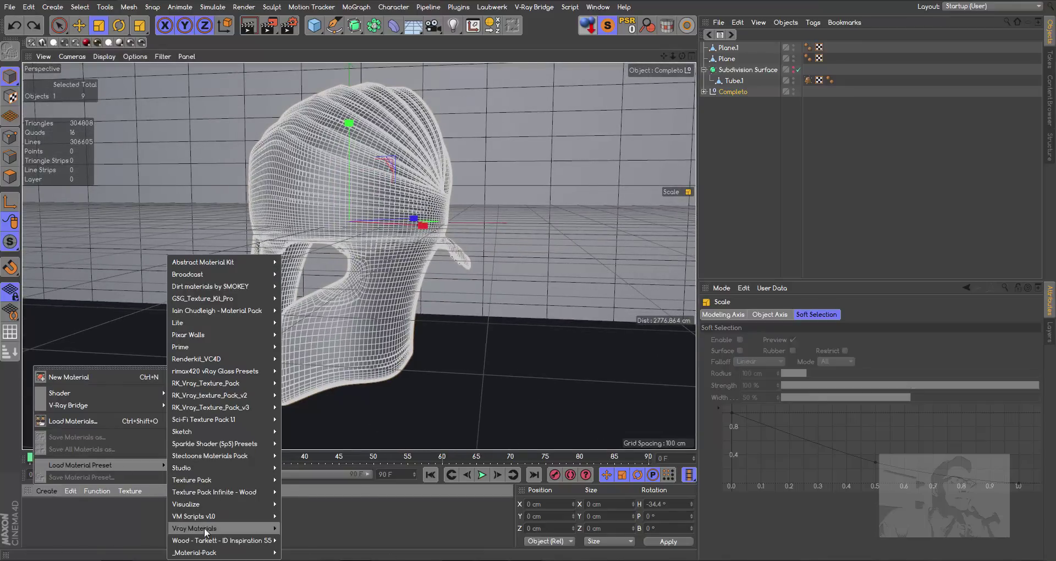
mouse_move(313, 540)
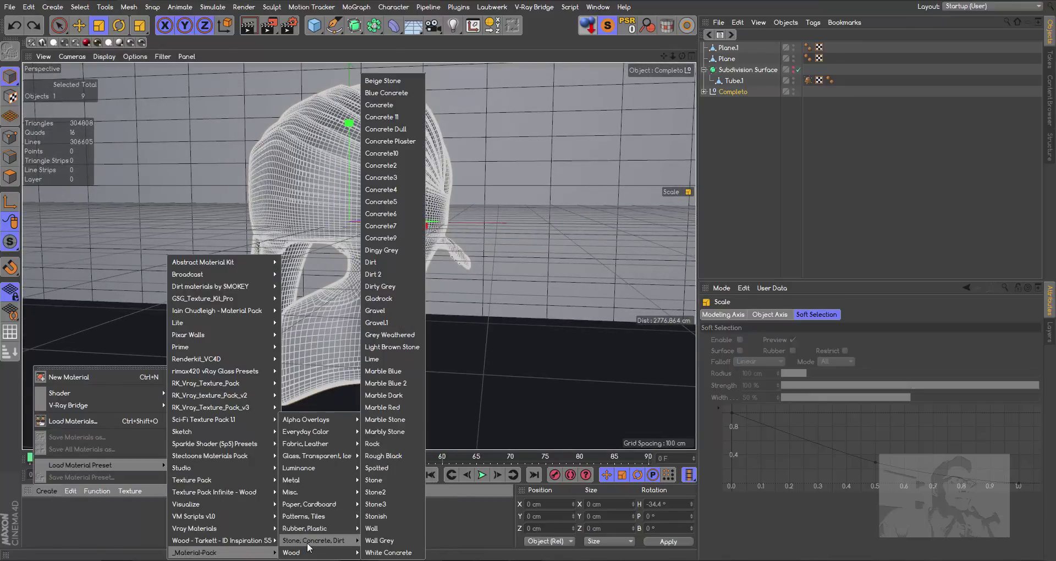
- Apply Wall Grey to the backdrop wall with Cubic projection, Tiles U/V 0.2 and Length U 686%
click(381, 541)
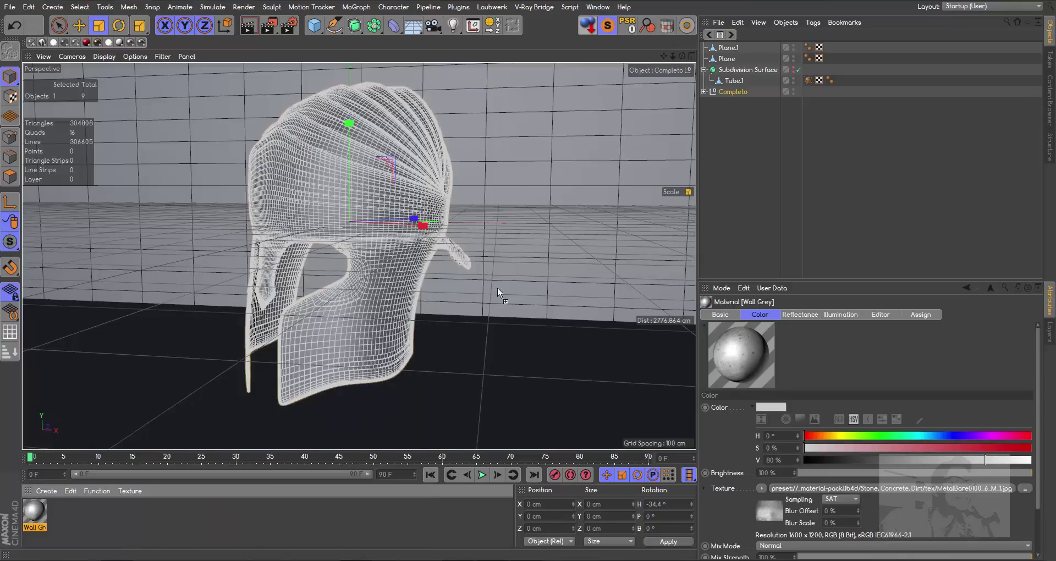
drag(34, 512, 552, 222)
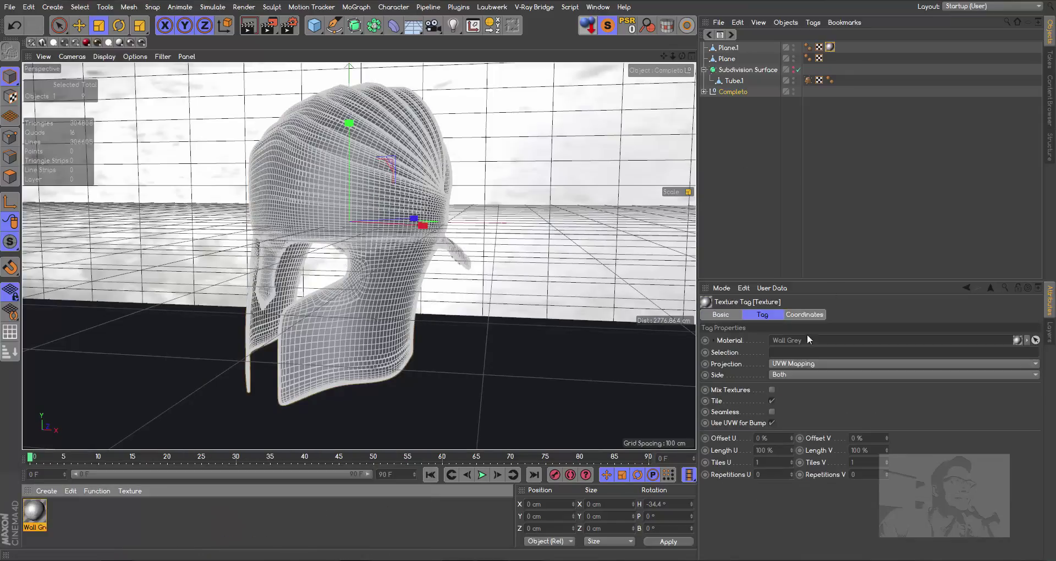
click(796, 363)
click(797, 409)
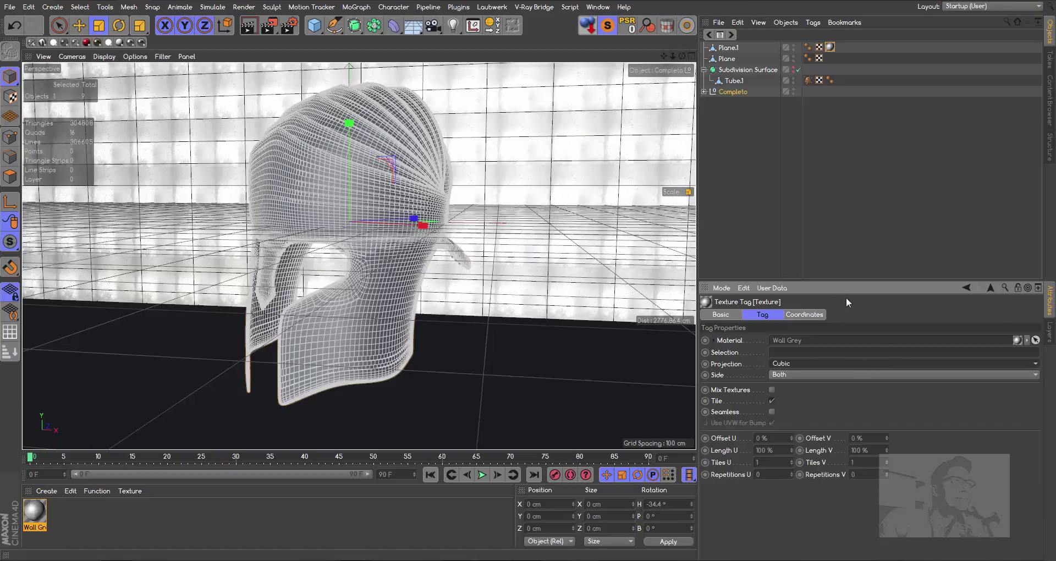
click(776, 462)
text(2)
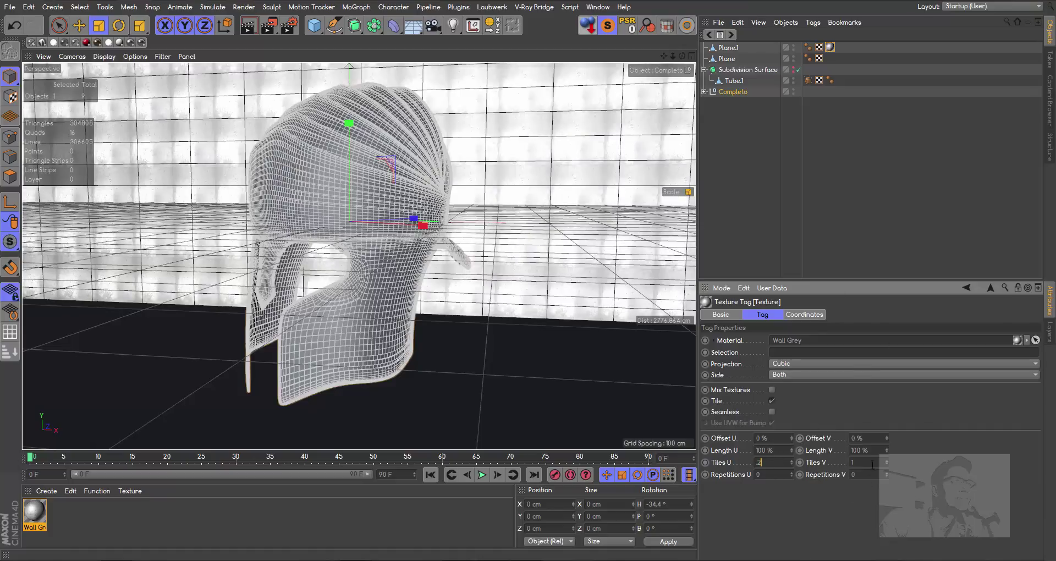
text(0.2)
key(Tab)
text(0.2)
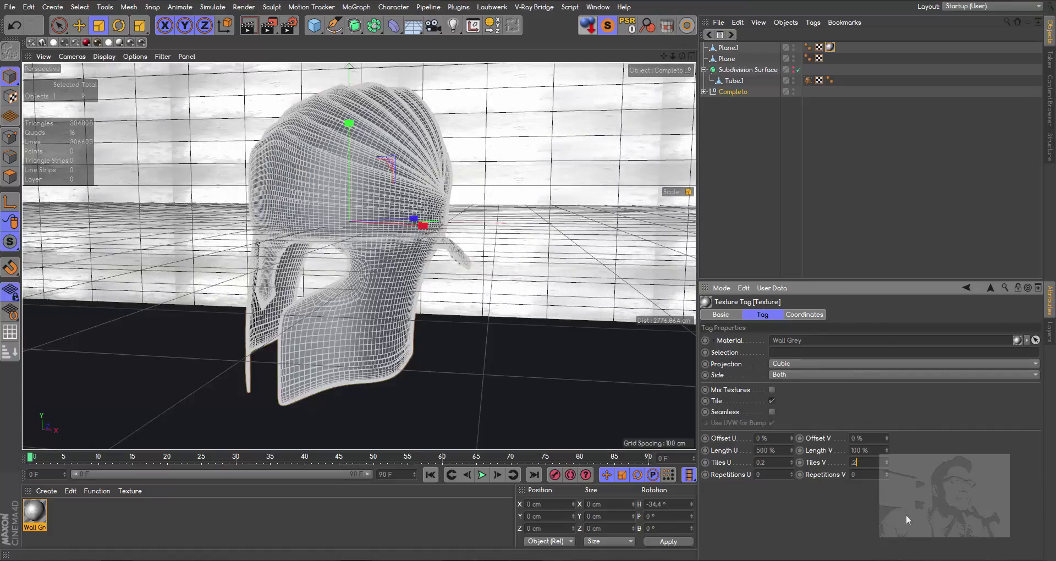
key(Return)
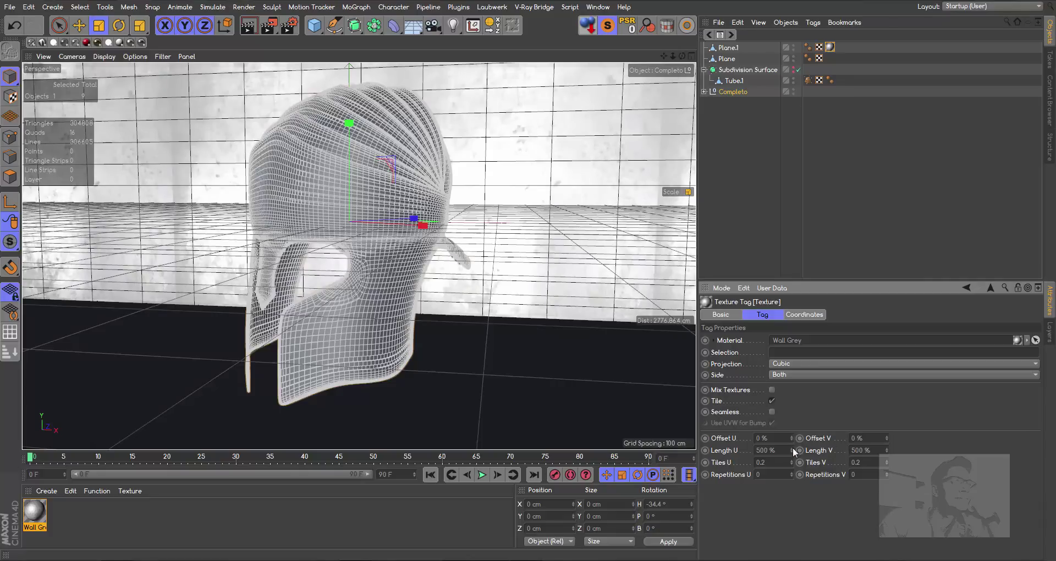
mouse_move(792, 447)
mouse_down()
mouse_move(792, 423)
mouse_move(786, 455)
mouse_up()
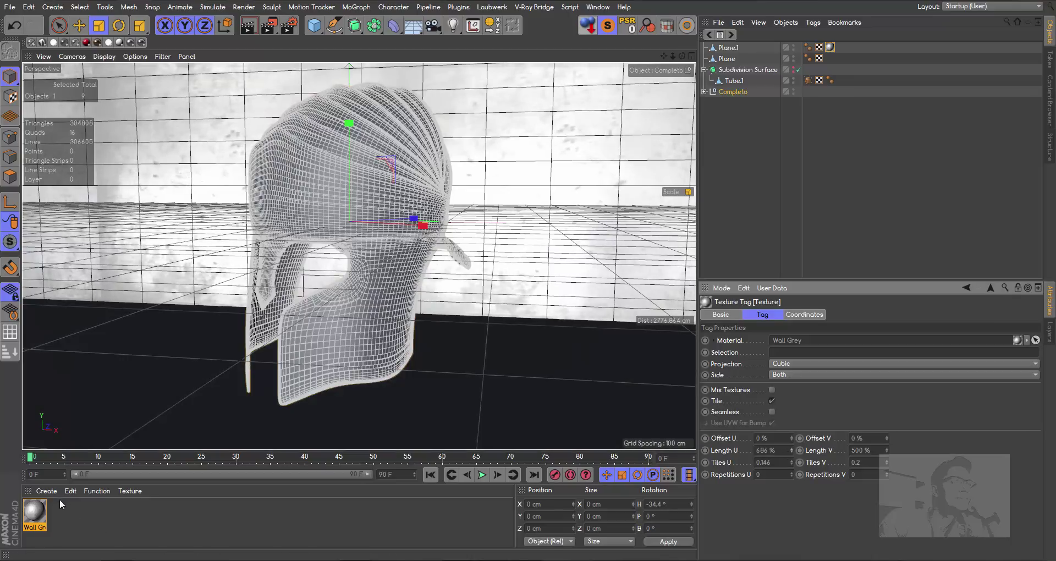
click(52, 492)
mouse_move(81, 466)
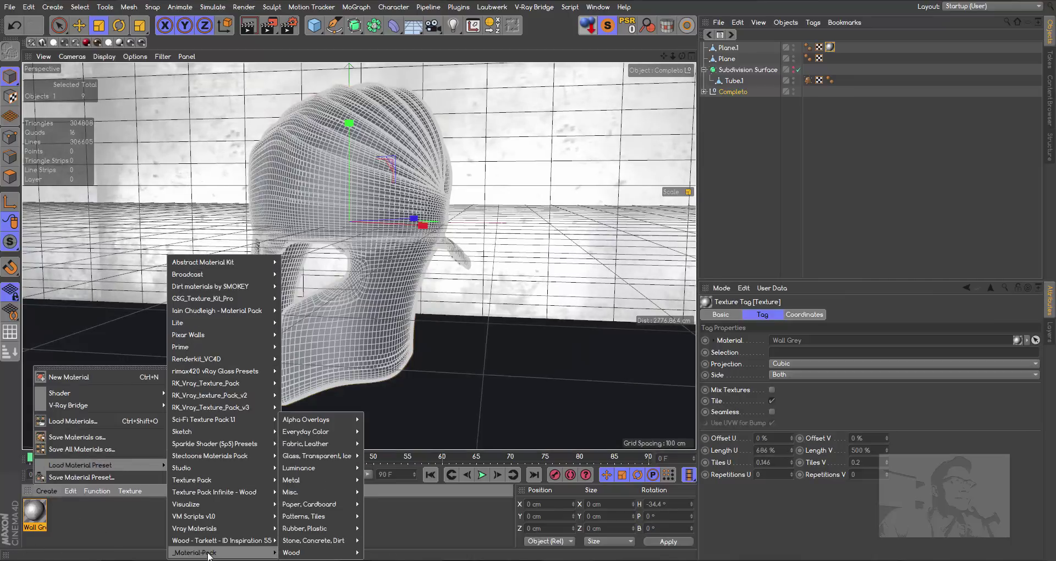
mouse_move(313, 540)
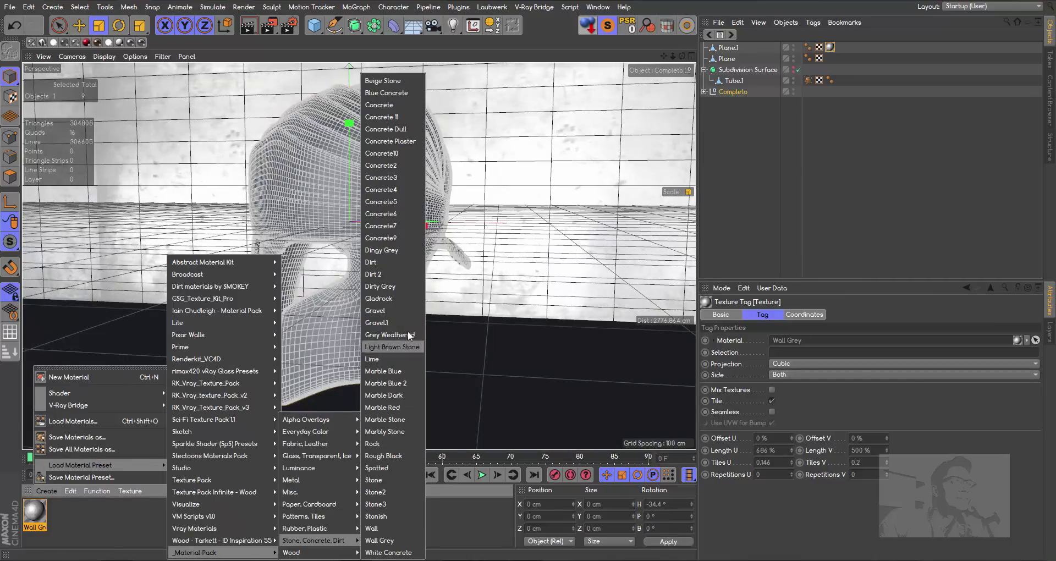
- Apply Concrete9 to the floor plane with Cubic projection and Tiles U and V of 0.2
click(397, 237)
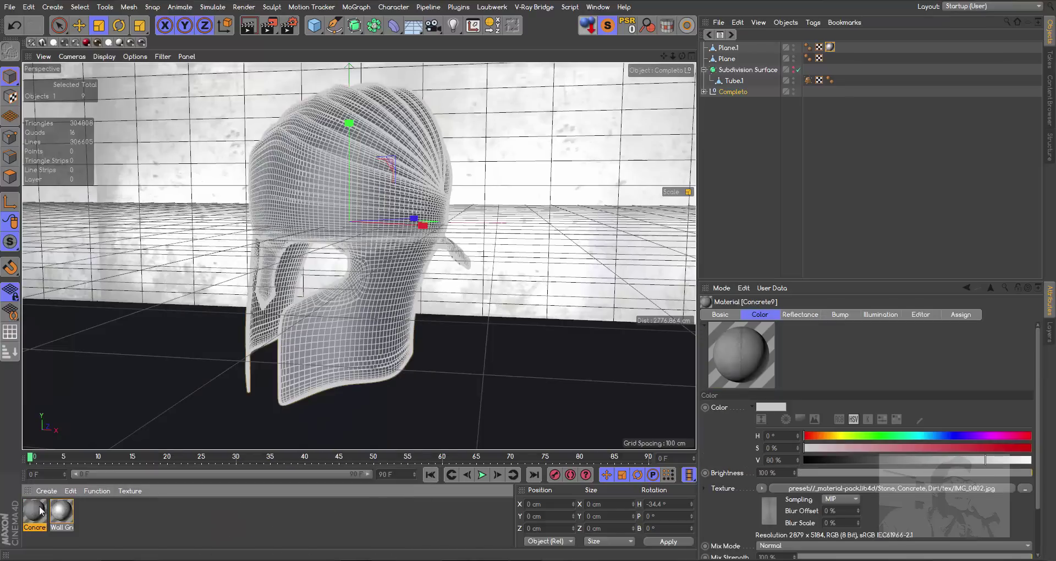
drag(34, 513, 140, 380)
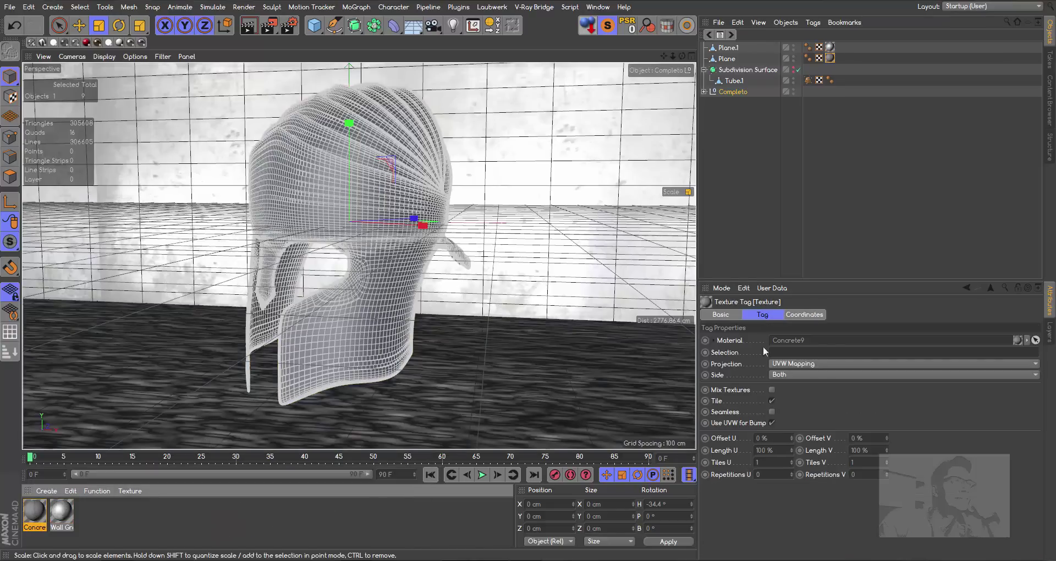
click(796, 363)
click(790, 415)
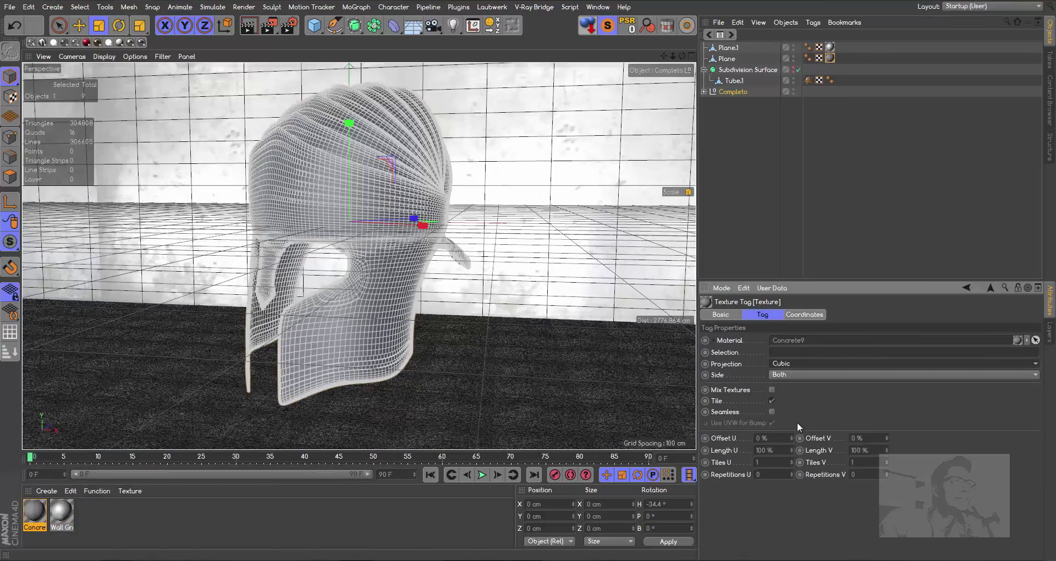
click(770, 462)
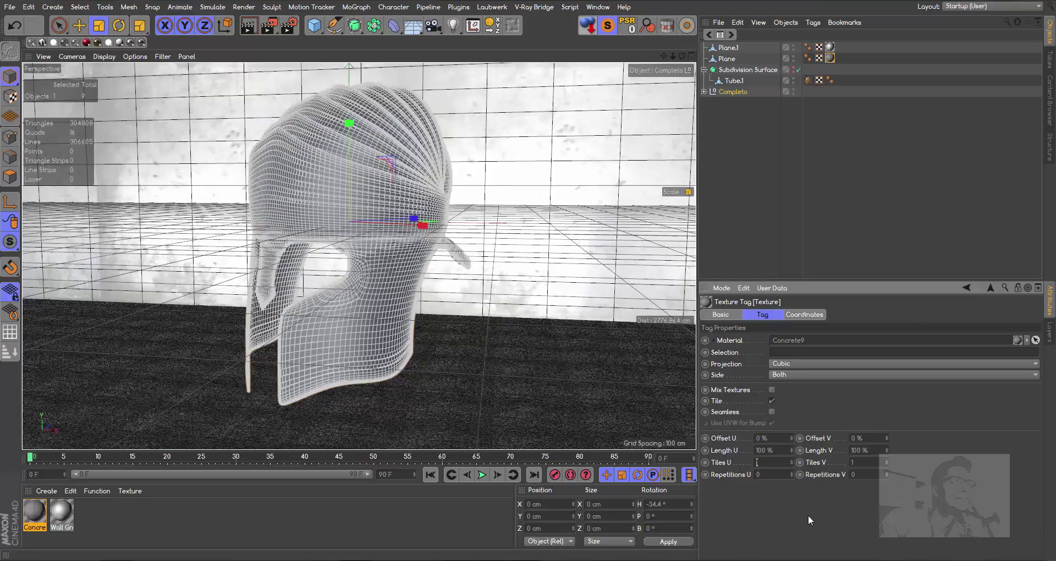
text(2)
text(0.2)
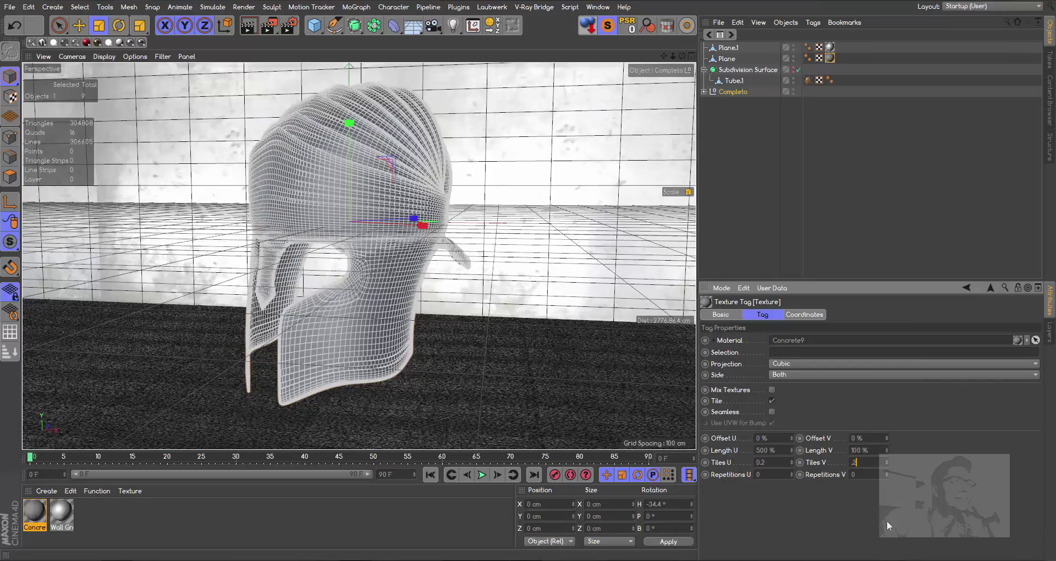
key(Return)
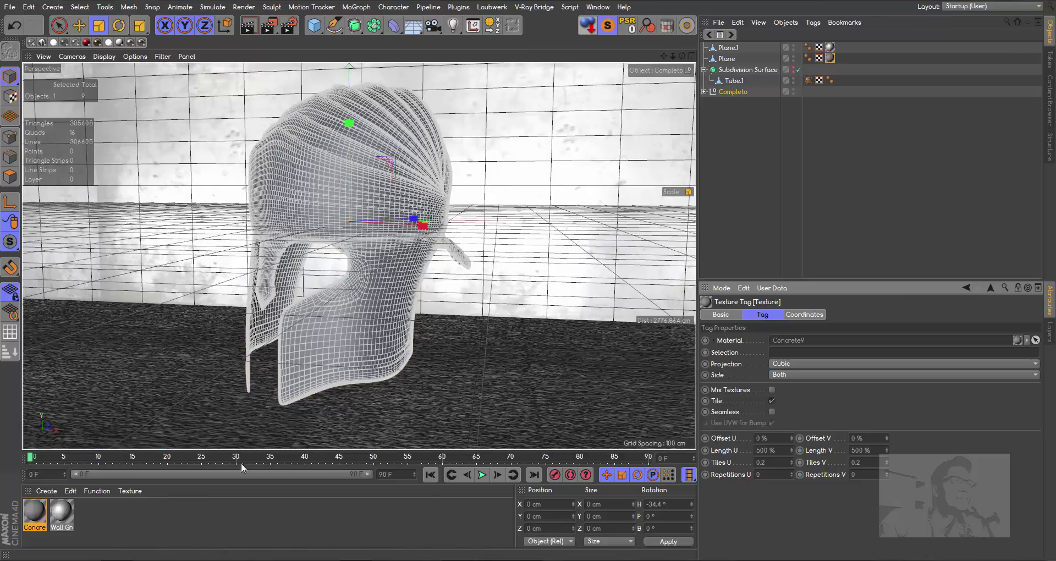
- Load the Been Outside material preset and apply it to the helmet
click(1051, 110)
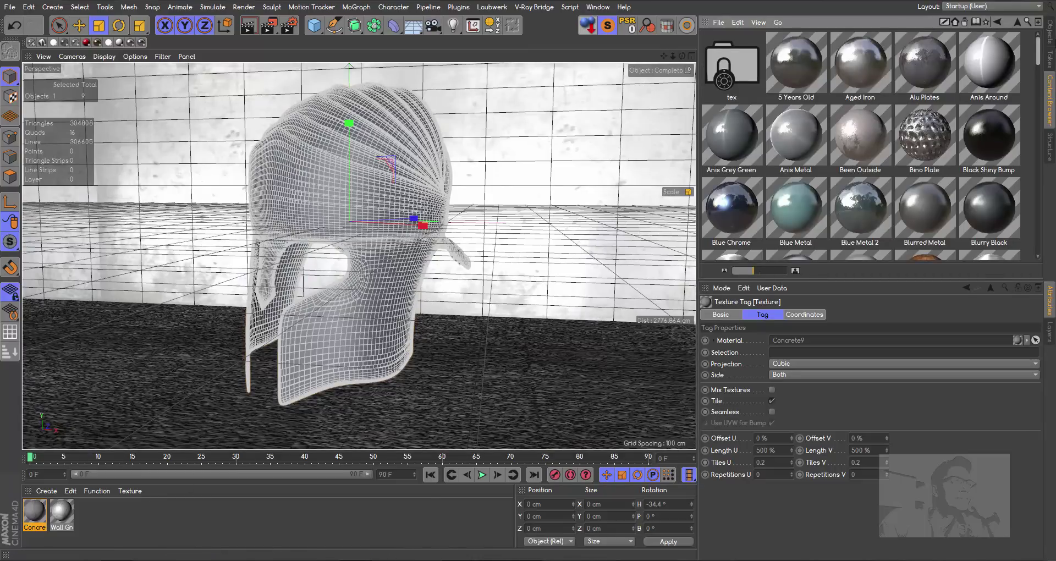
drag(856, 121, 650, 270)
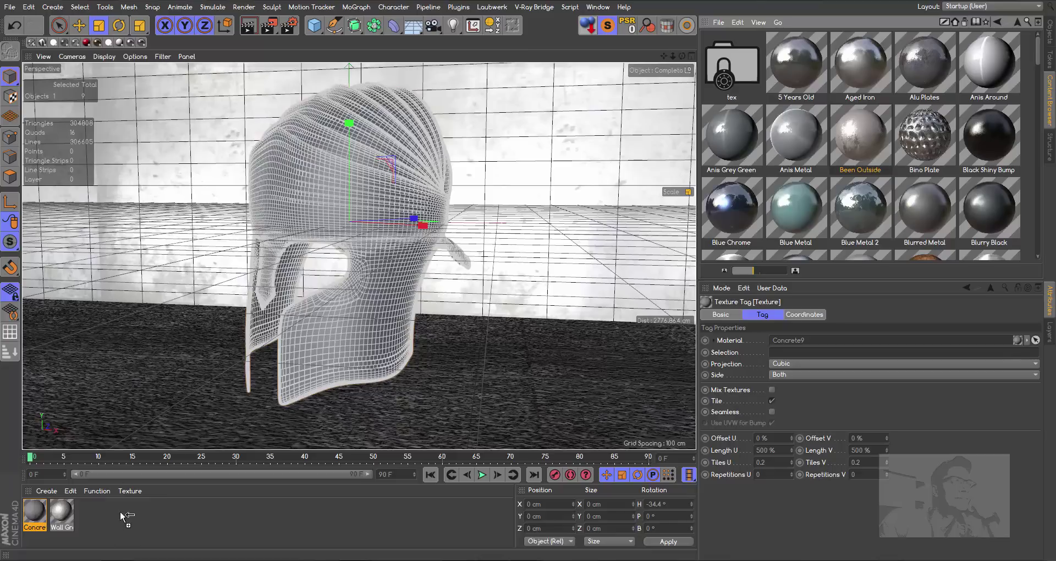
drag(121, 516, 192, 410)
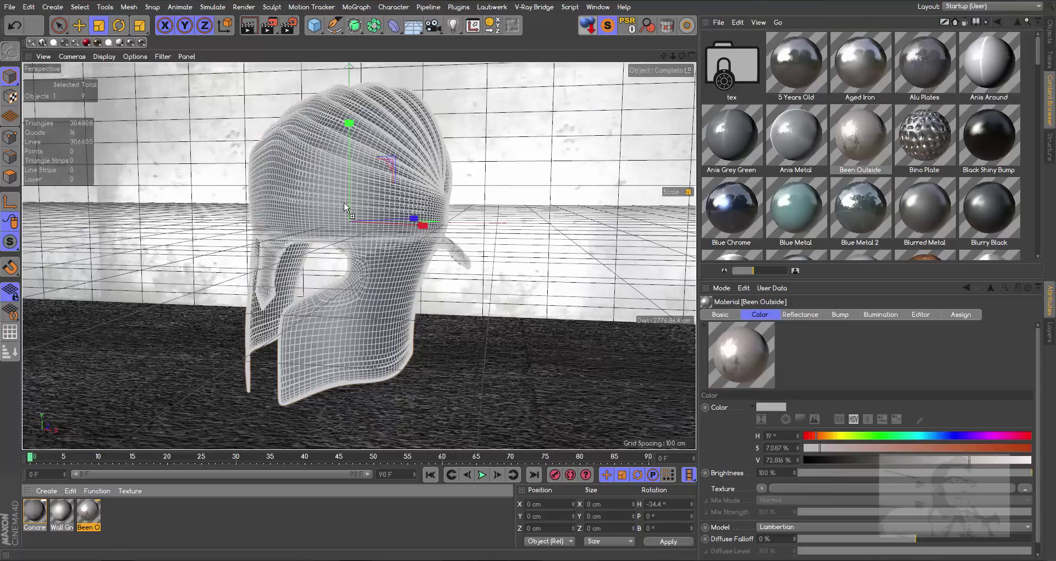
drag(345, 207, 347, 209)
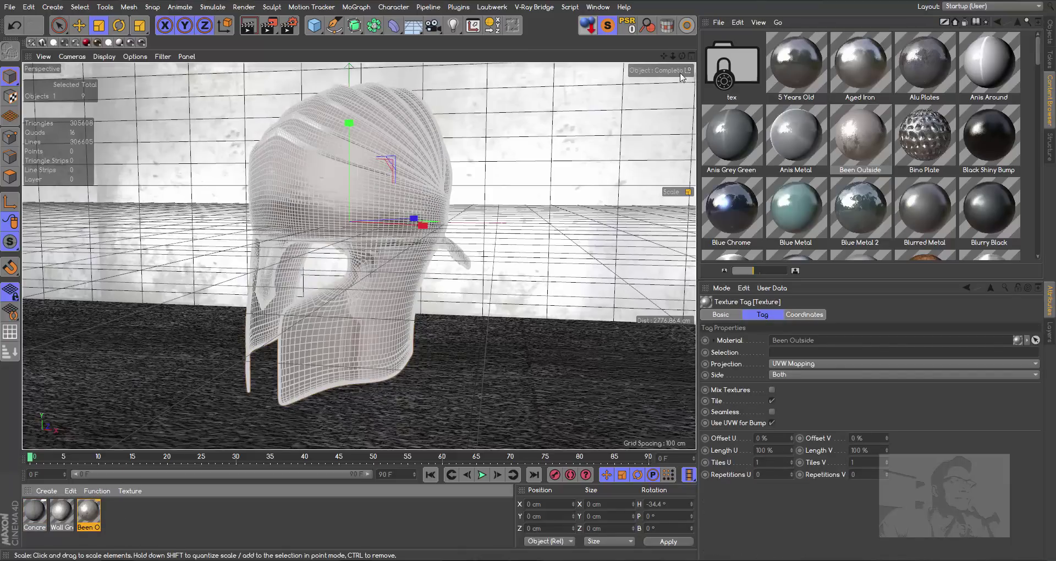
- Set the helmet's texture to Cubic projection, Tiles U/V 0.5, and make it Seamless
click(784, 363)
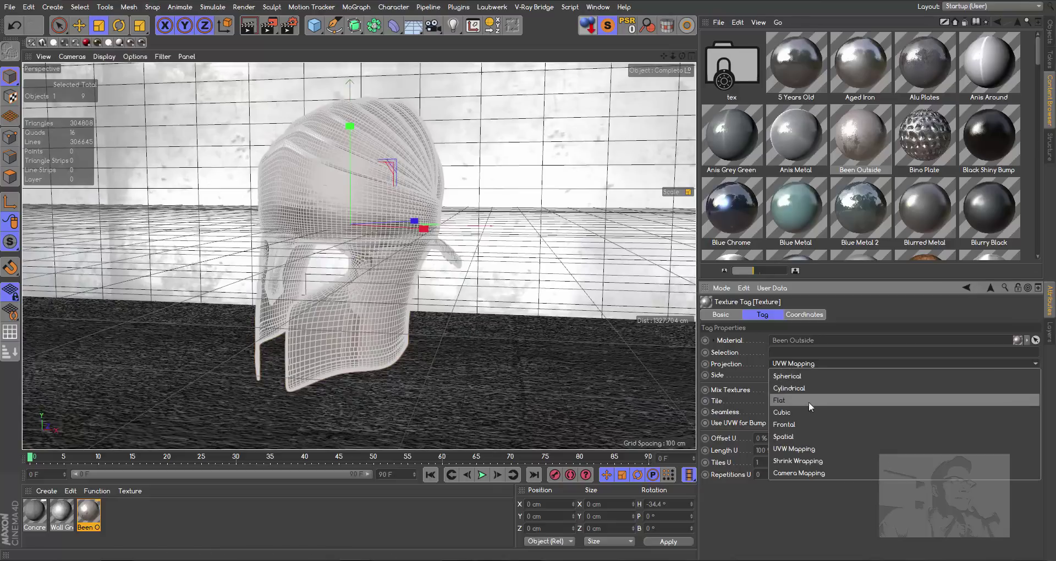
click(795, 411)
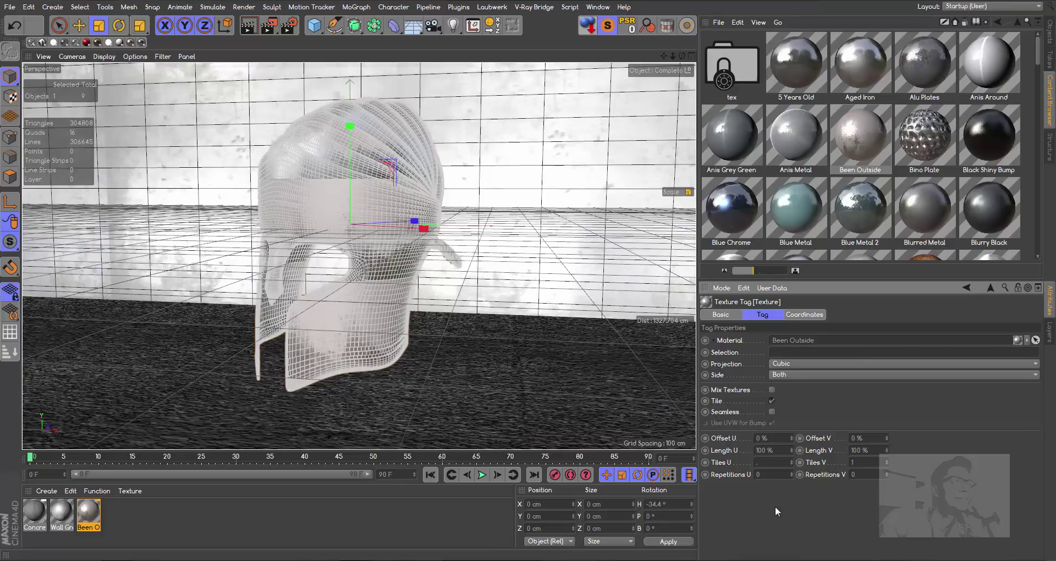
text(0.5)
key(Tab)
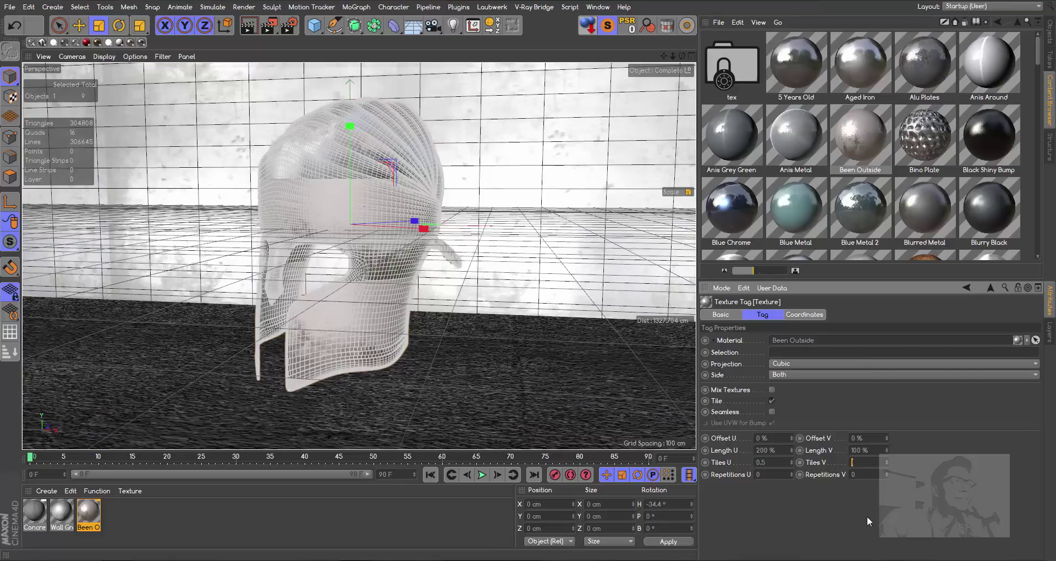
text(0.5)
key(Return)
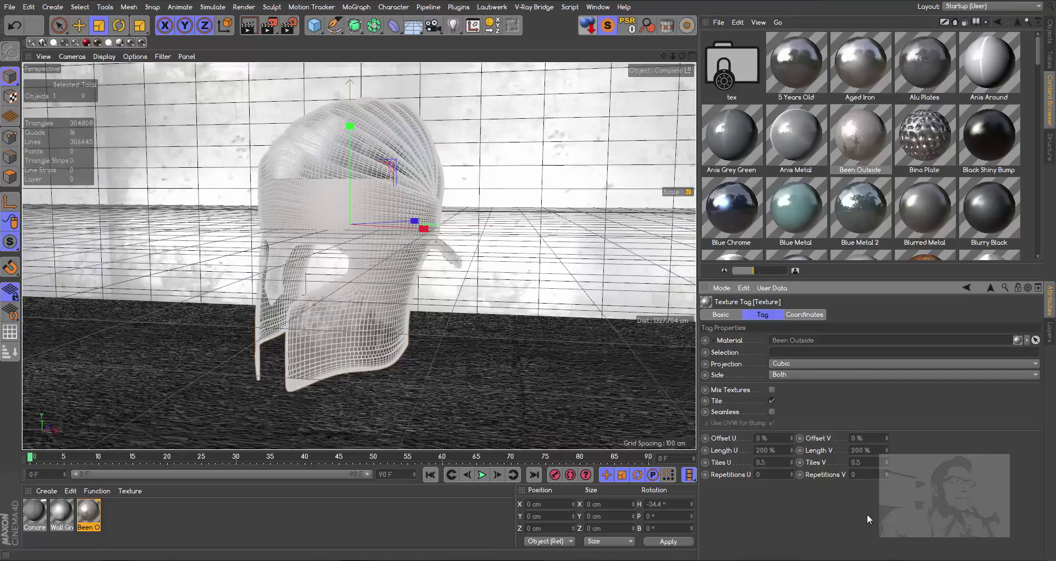
drag(667, 57, 829, 398)
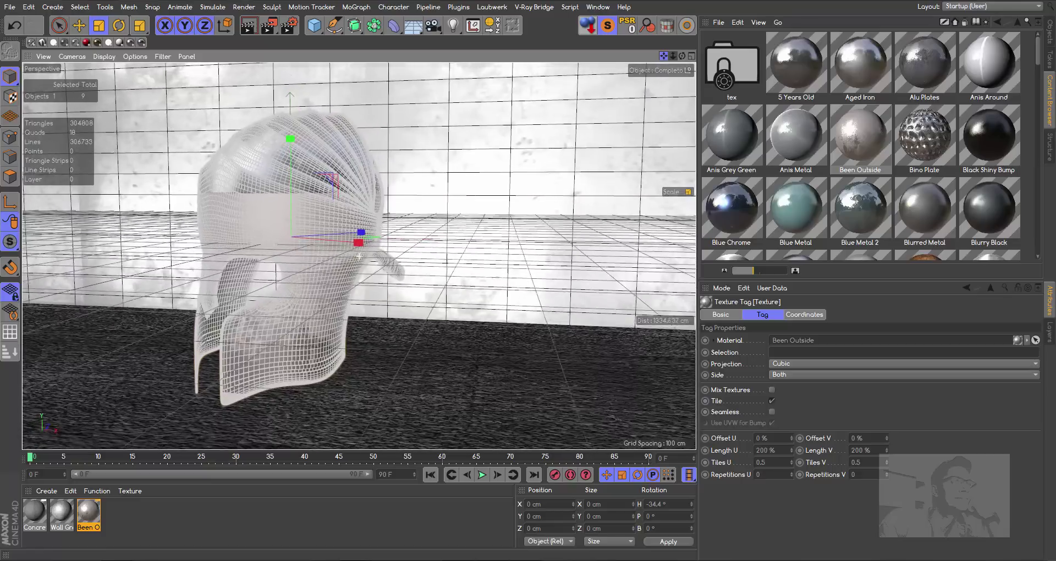
click(771, 411)
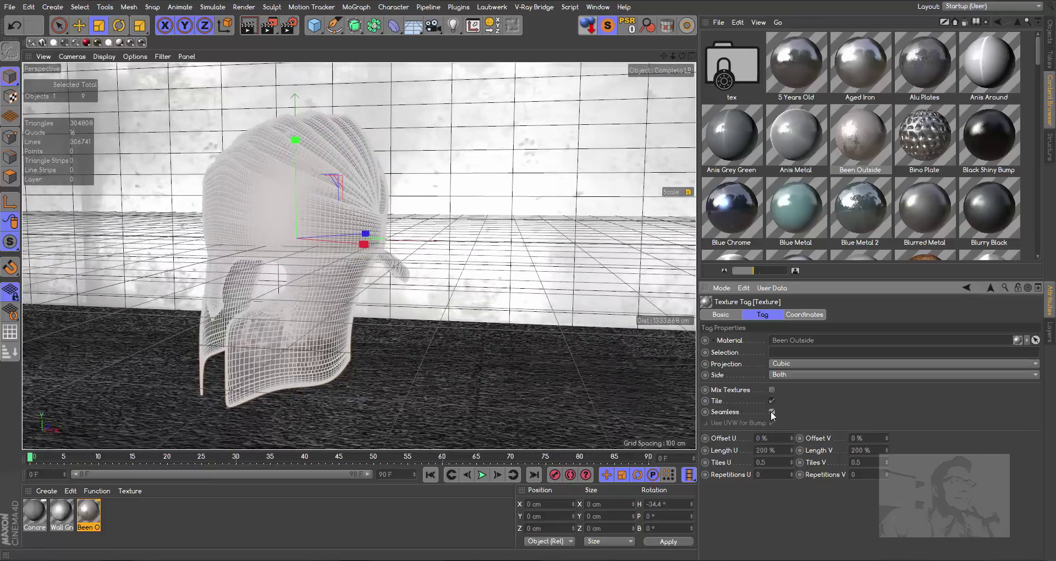
- Render a test preview of the textured helmet, then return to the Objects list
drag(682, 56, 696, 66)
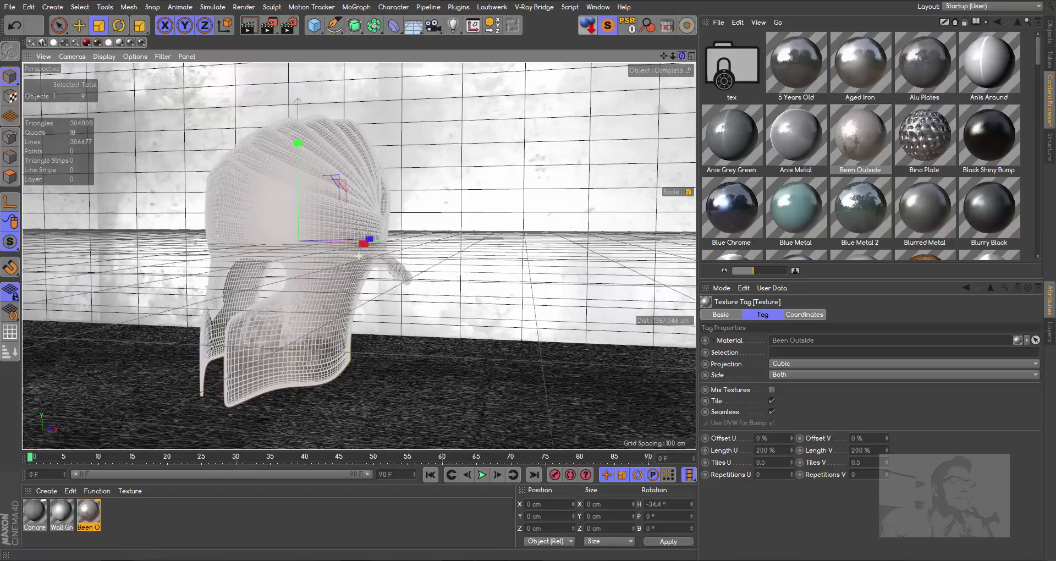
click(250, 27)
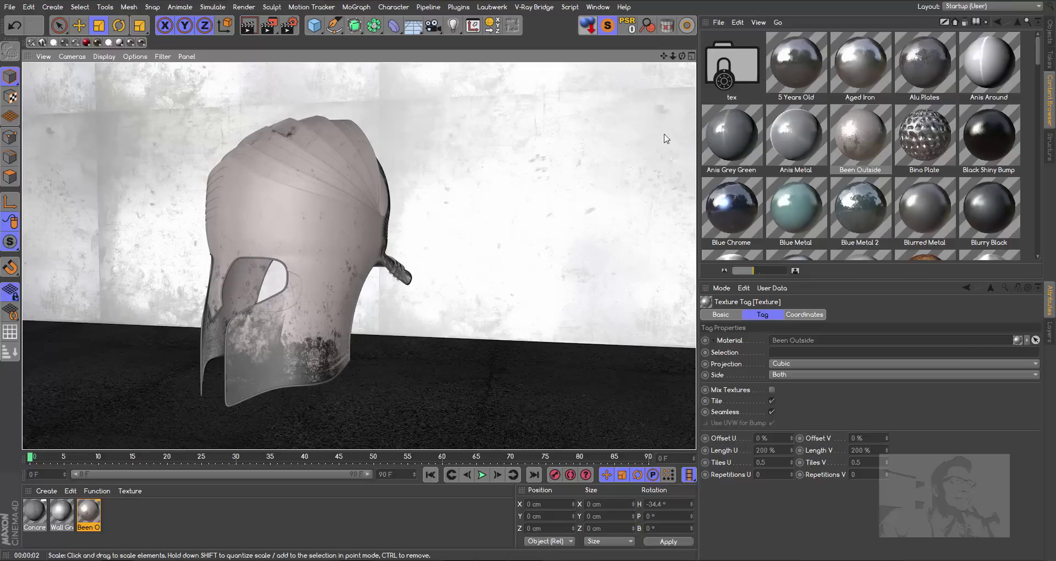
drag(664, 56, 649, 60)
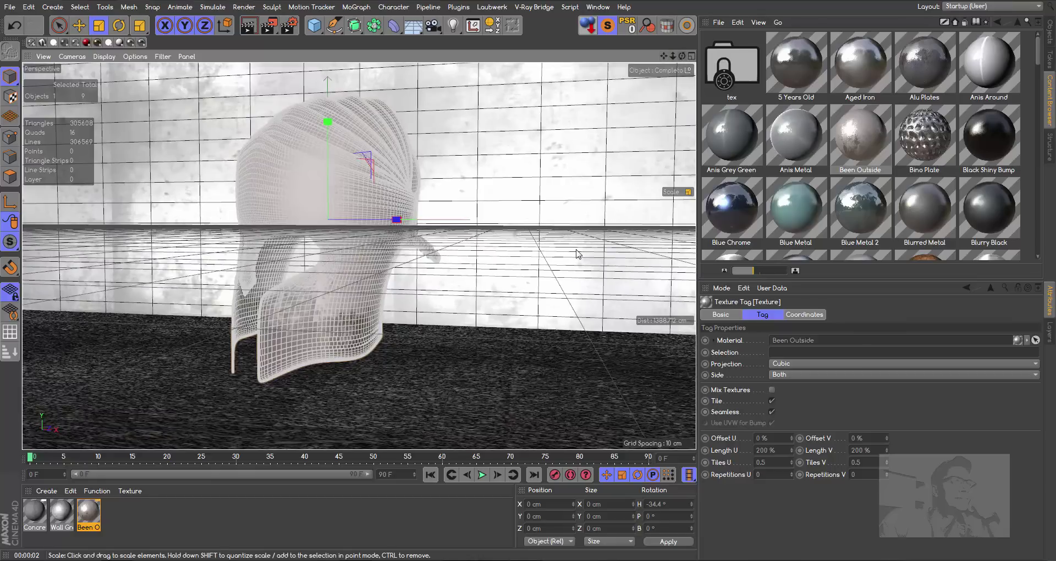
click(1050, 32)
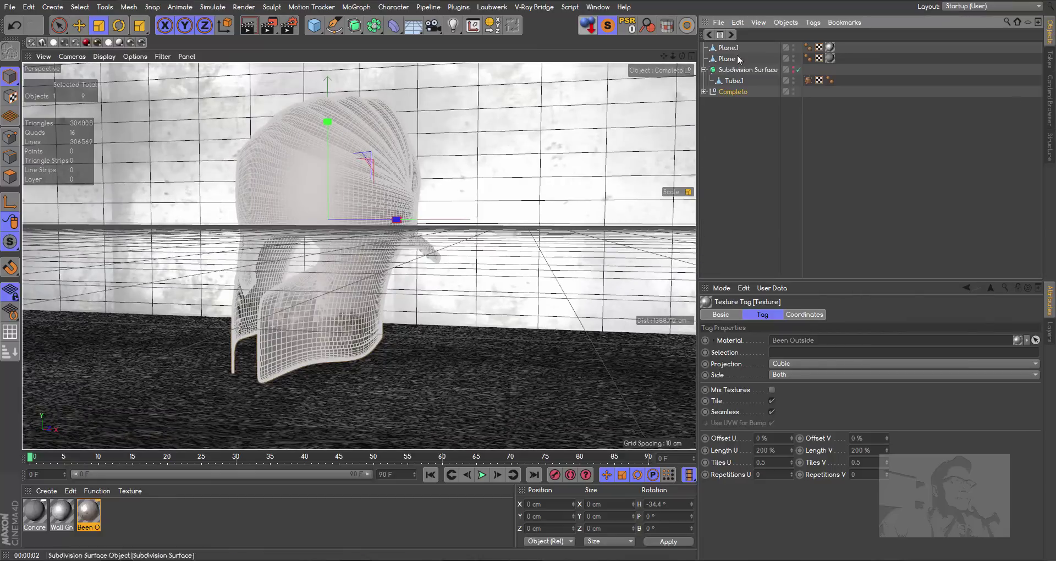
- Add a Sky object and a new material Mat using the urban HDRI as its colour texture
drag(393, 31, 449, 55)
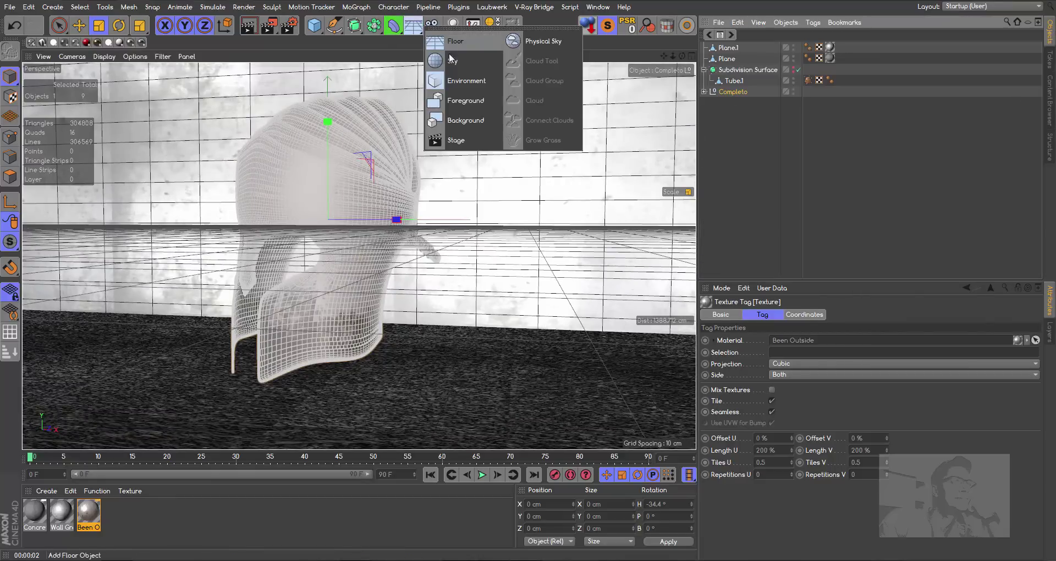
double_click(123, 519)
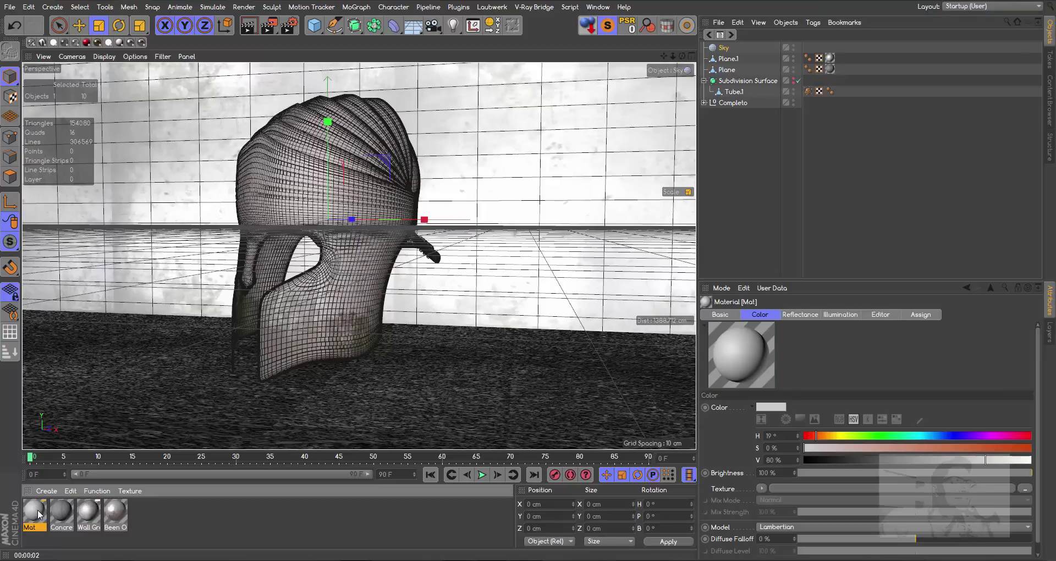
double_click(33, 514)
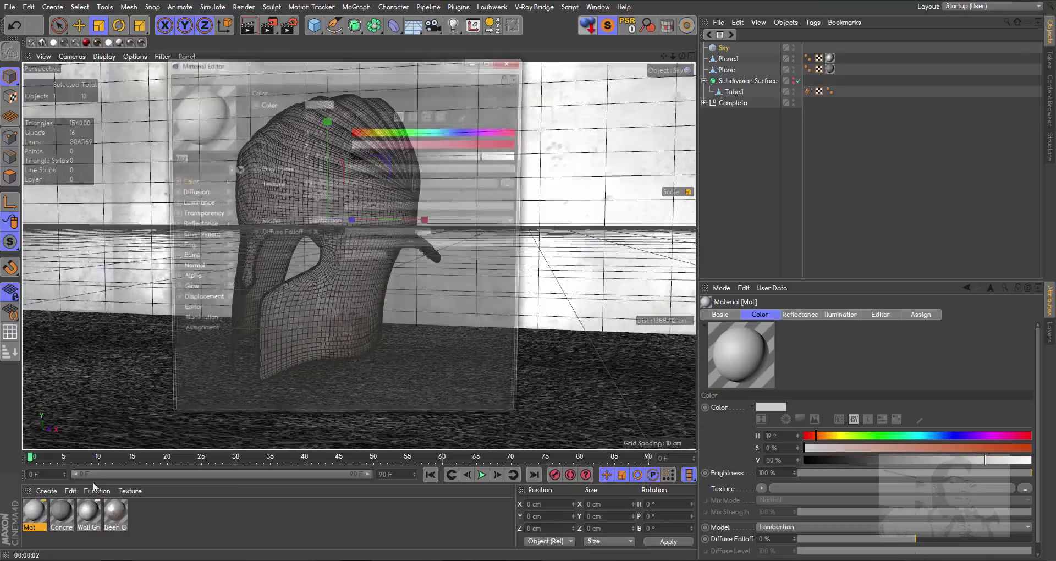
click(518, 185)
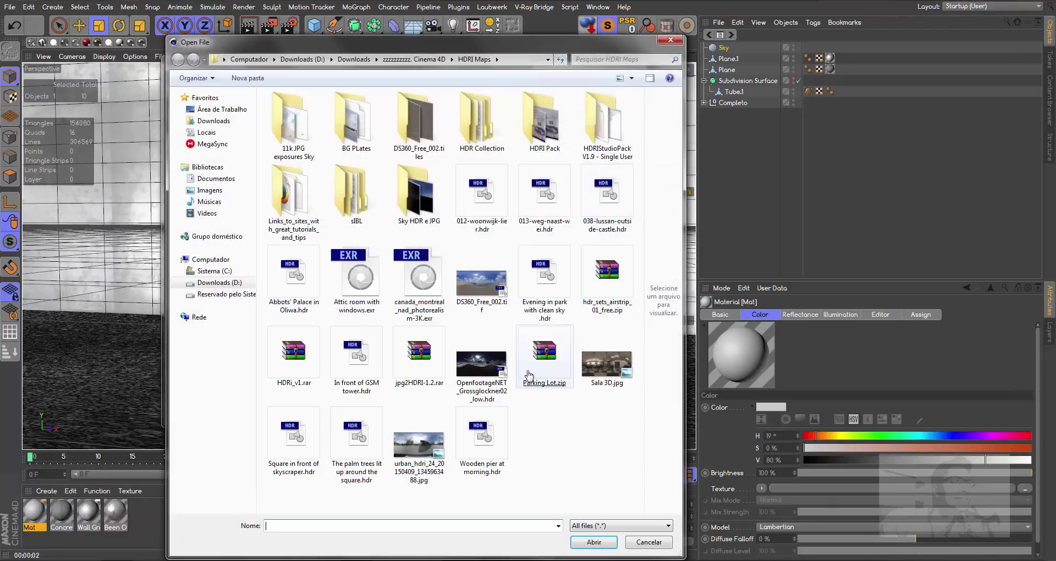
double_click(421, 448)
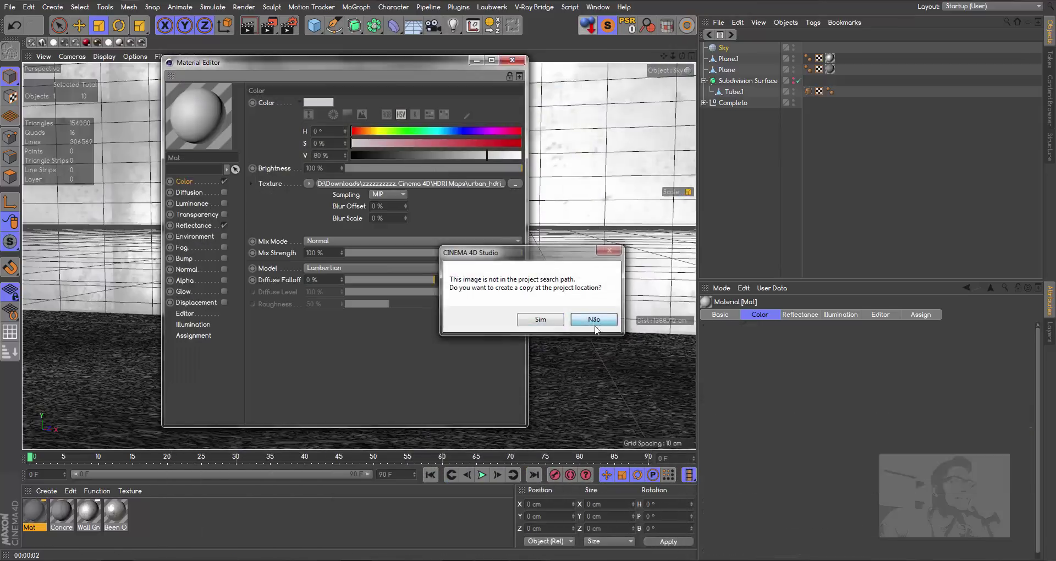
click(594, 320)
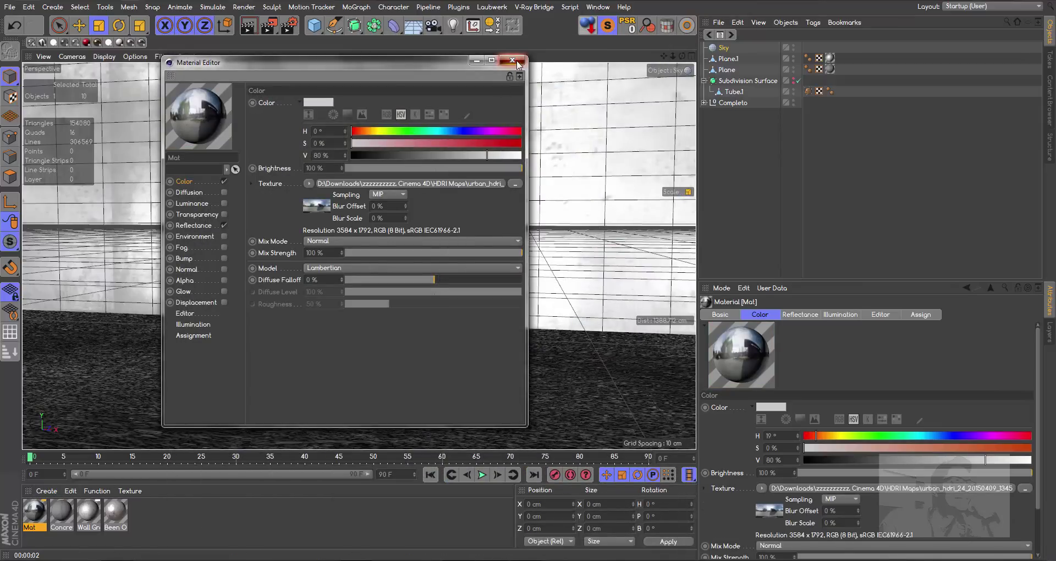
- Enable Mat's luminance with the same HDRI, apply Mat to the Sky, and add a light
click(193, 203)
click(303, 186)
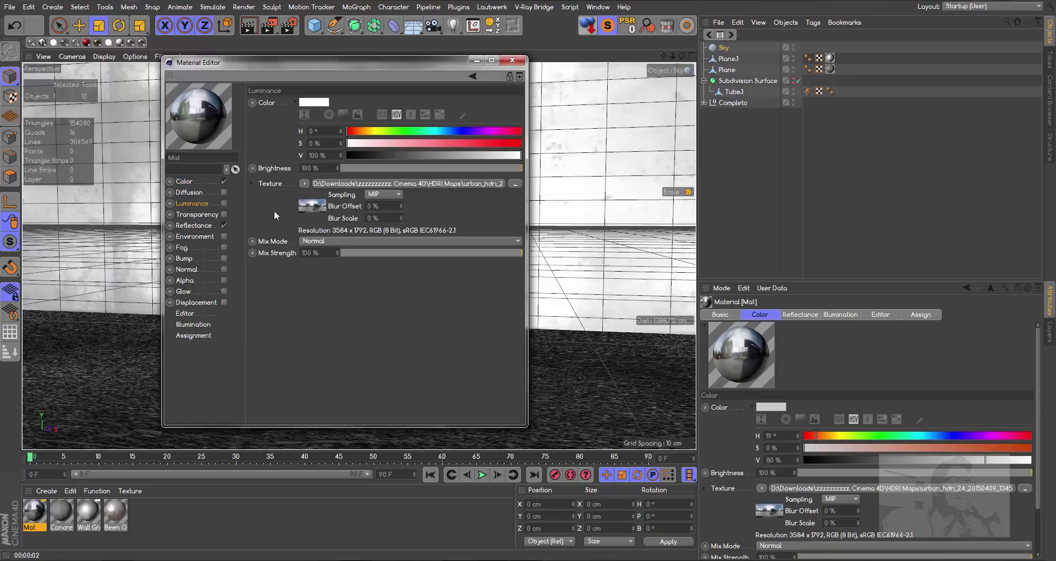
click(224, 204)
click(501, 63)
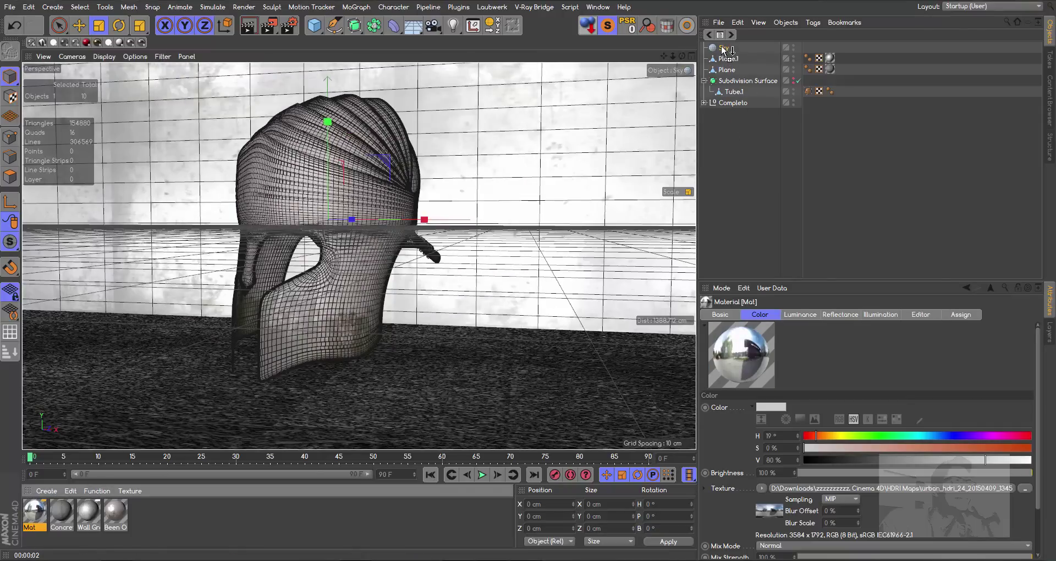
drag(724, 48, 724, 49)
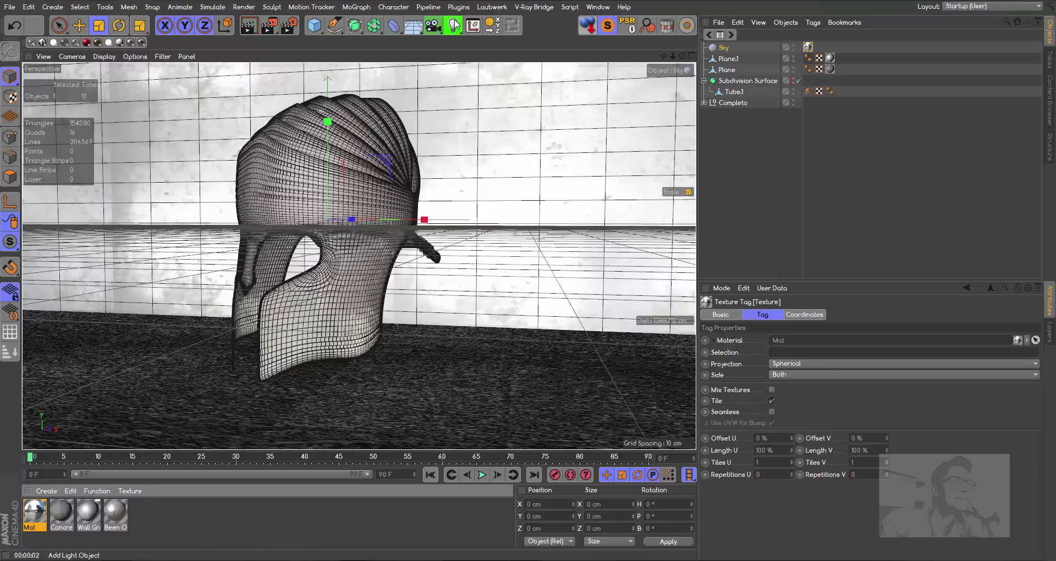
drag(453, 25, 487, 43)
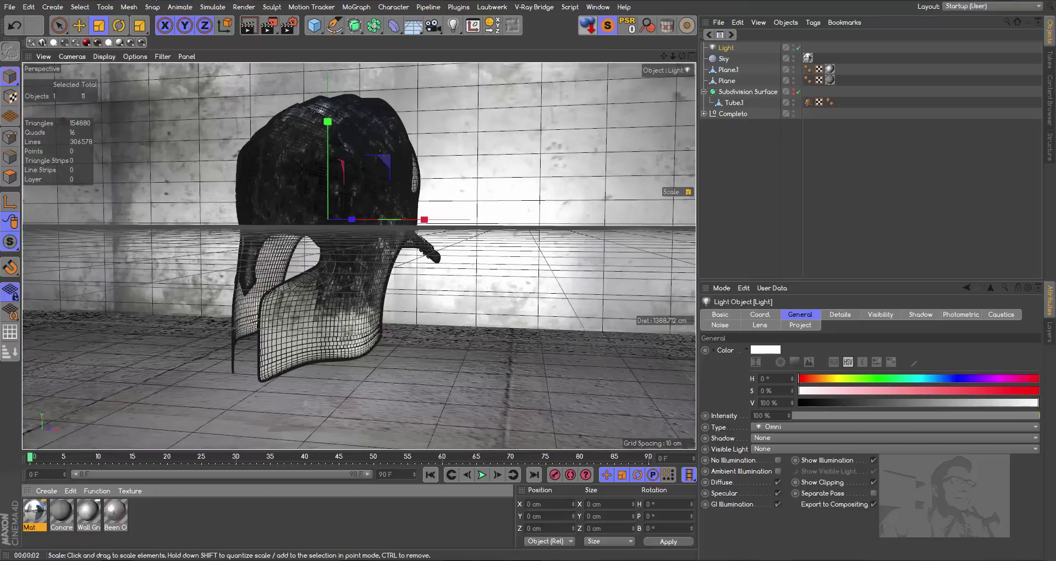
- Add a camera to the scene and lock it with a protection tag
click(79, 25)
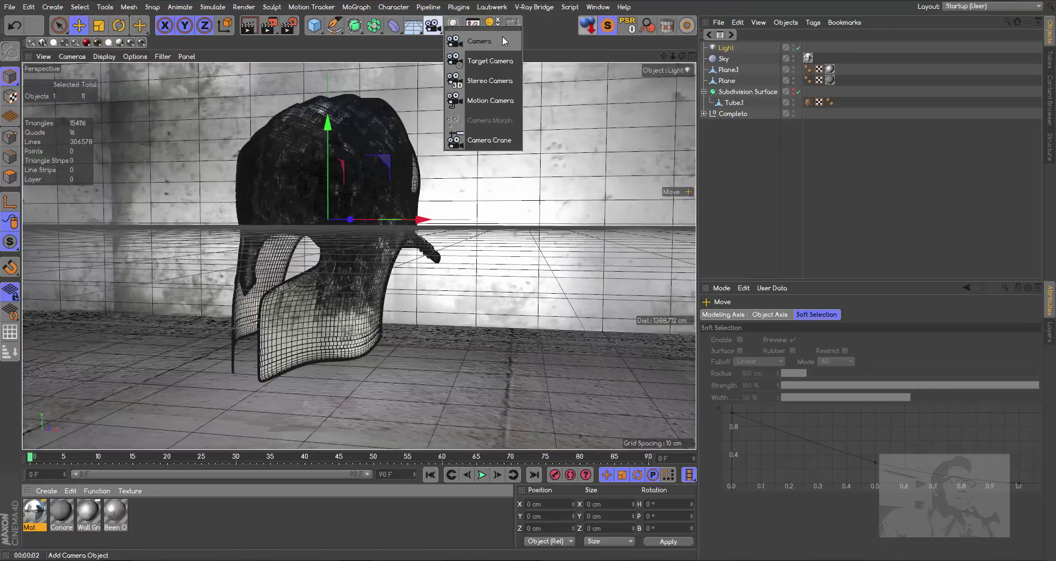
drag(433, 25, 478, 41)
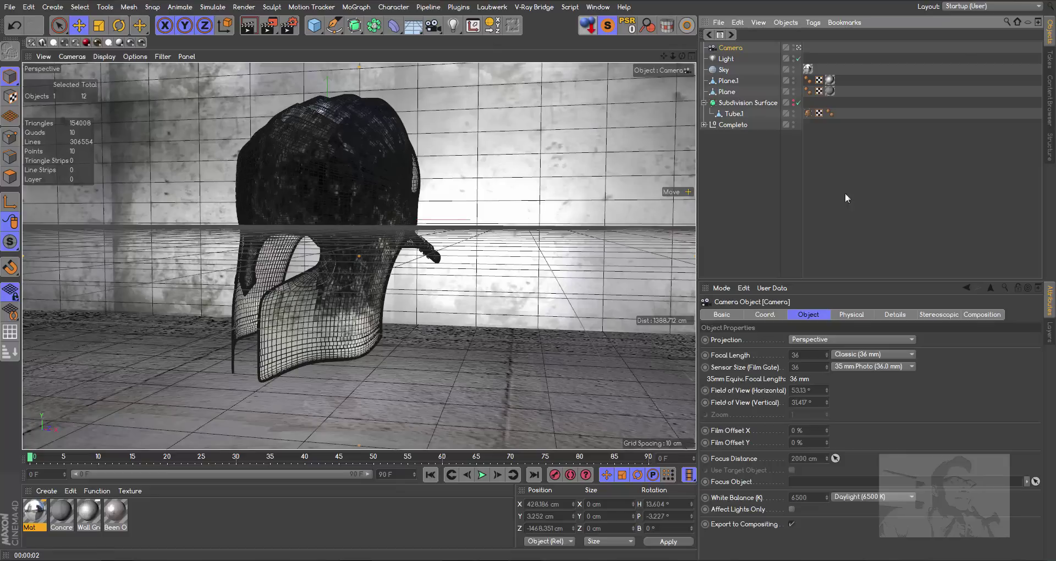
right_click(735, 49)
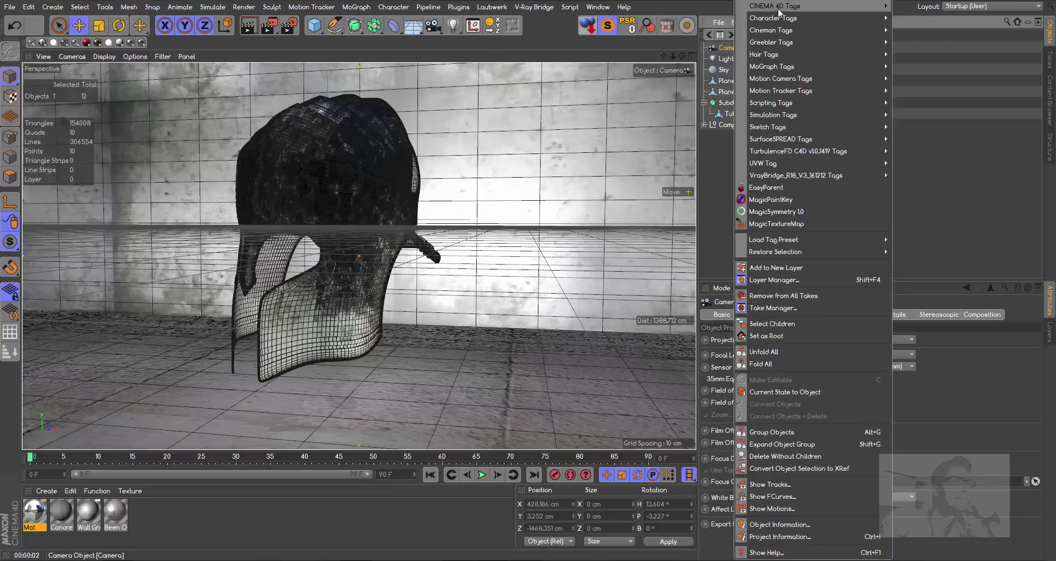
mouse_move(776, 6)
click(920, 200)
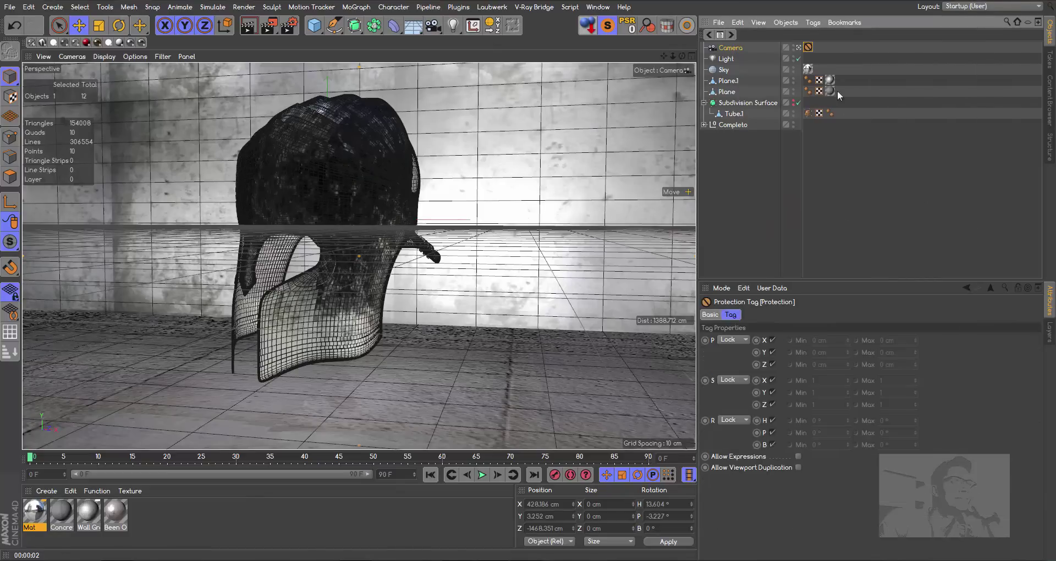
click(872, 163)
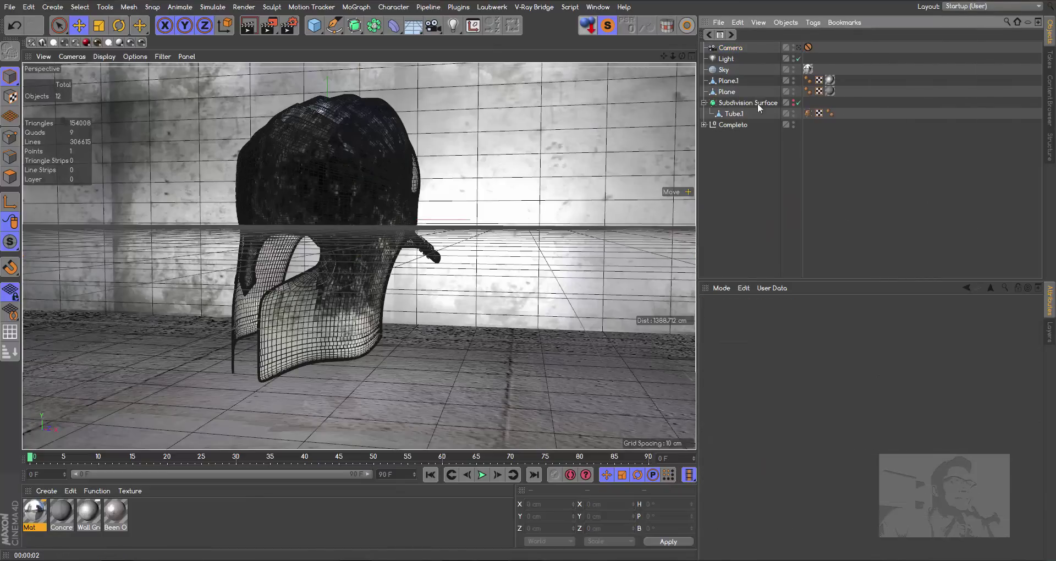
- Give the light Shadow Maps (Soft) and raise it to Y 255.747 cm
drag(672, 58, 682, 82)
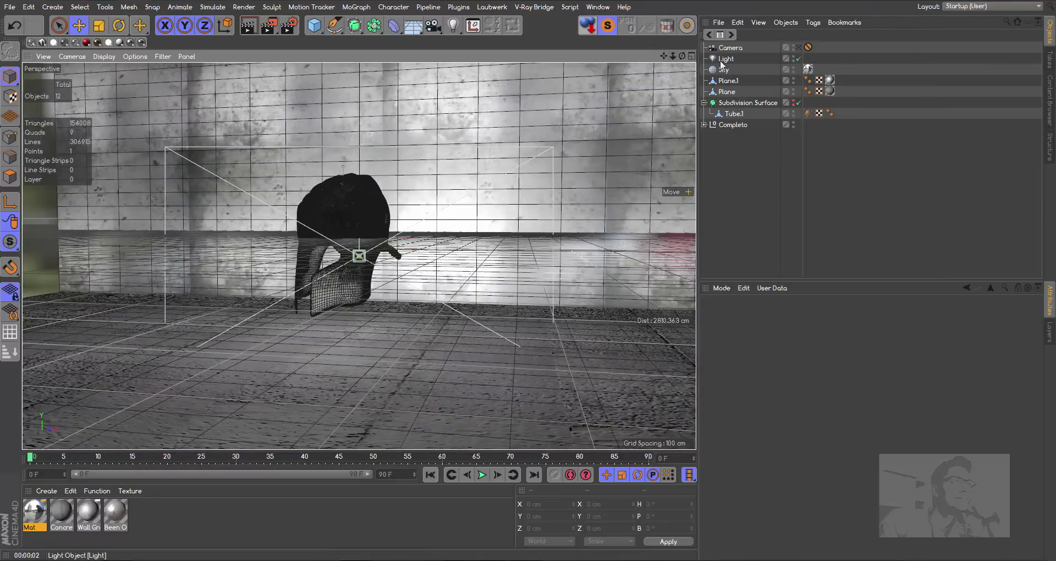
click(726, 59)
mouse_move(673, 56)
mouse_down()
mouse_move(500, 207)
mouse_move(190, 188)
mouse_up()
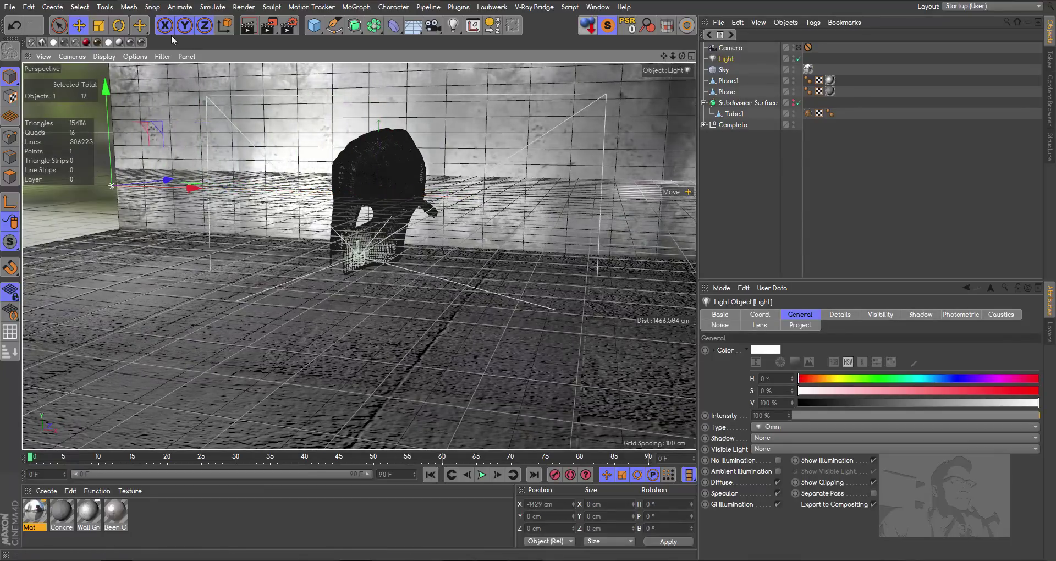
click(136, 57)
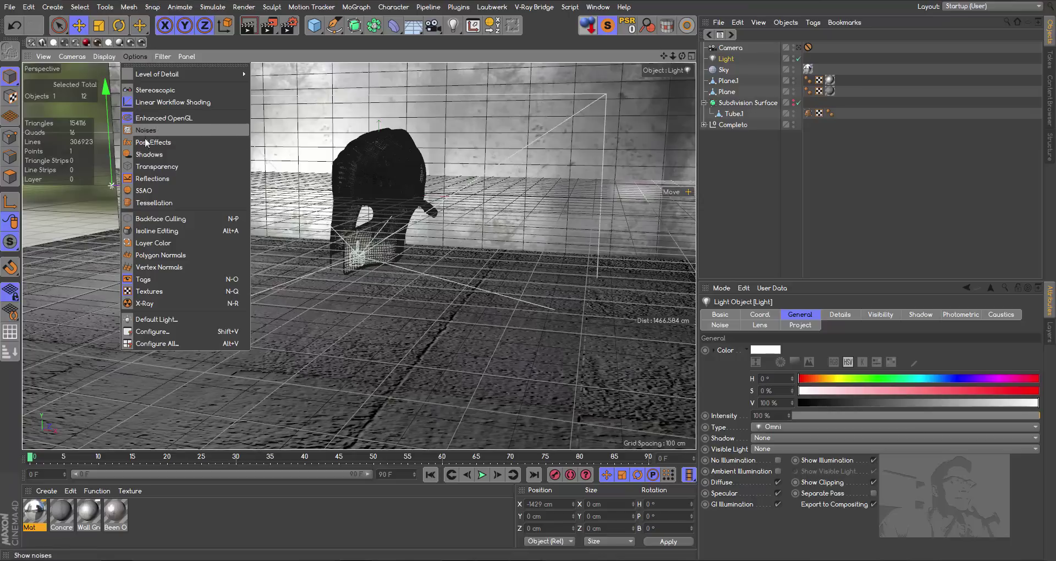
click(187, 153)
click(790, 438)
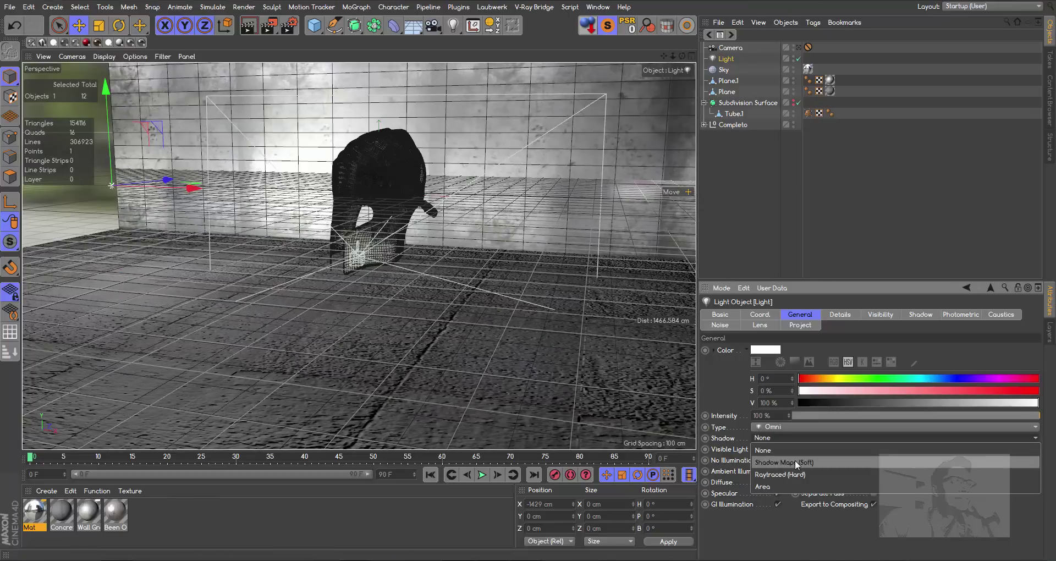
click(794, 460)
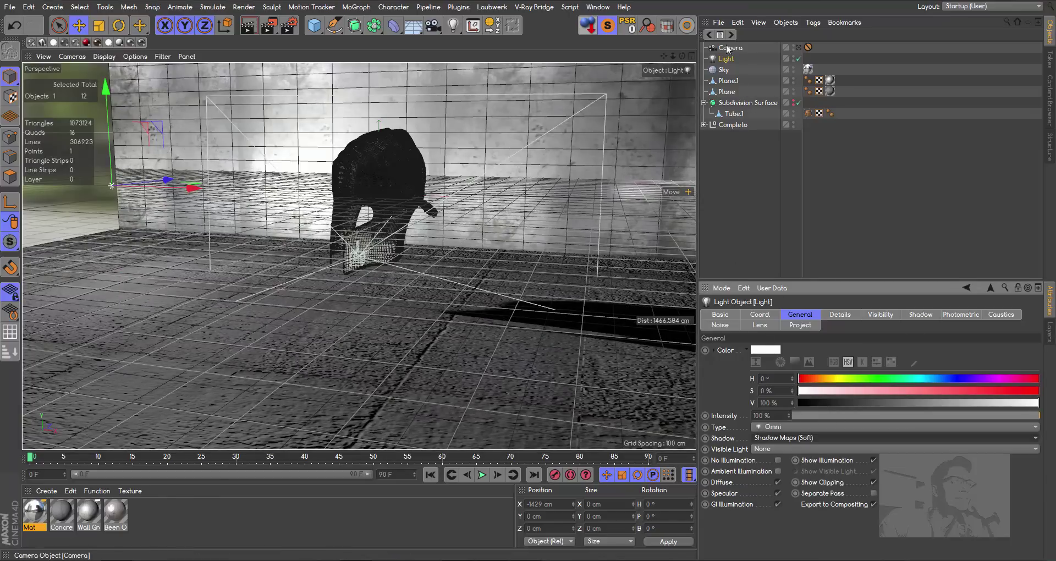
drag(682, 56, 649, 61)
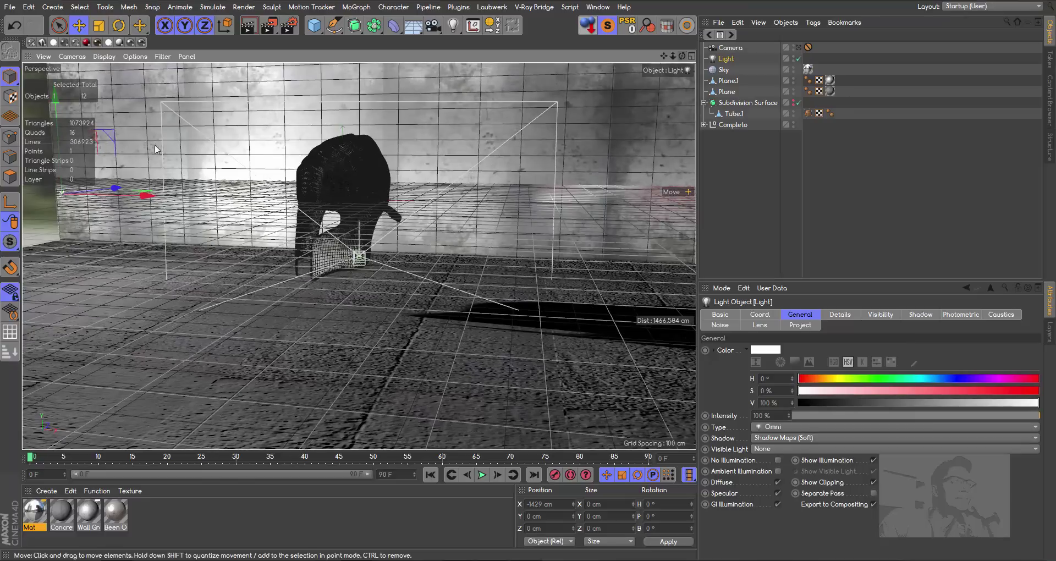
mouse_move(59, 76)
mouse_down()
mouse_move(58, 6)
mouse_move(58, 33)
mouse_up()
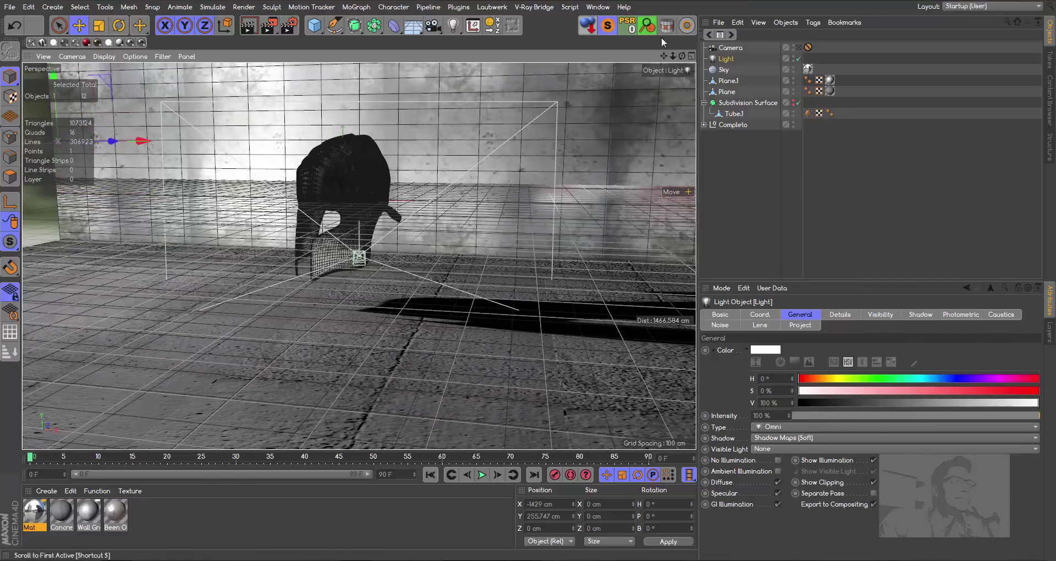
mouse_move(672, 60)
mouse_down()
mouse_move(672, 77)
mouse_move(673, 57)
mouse_move(665, 60)
mouse_up()
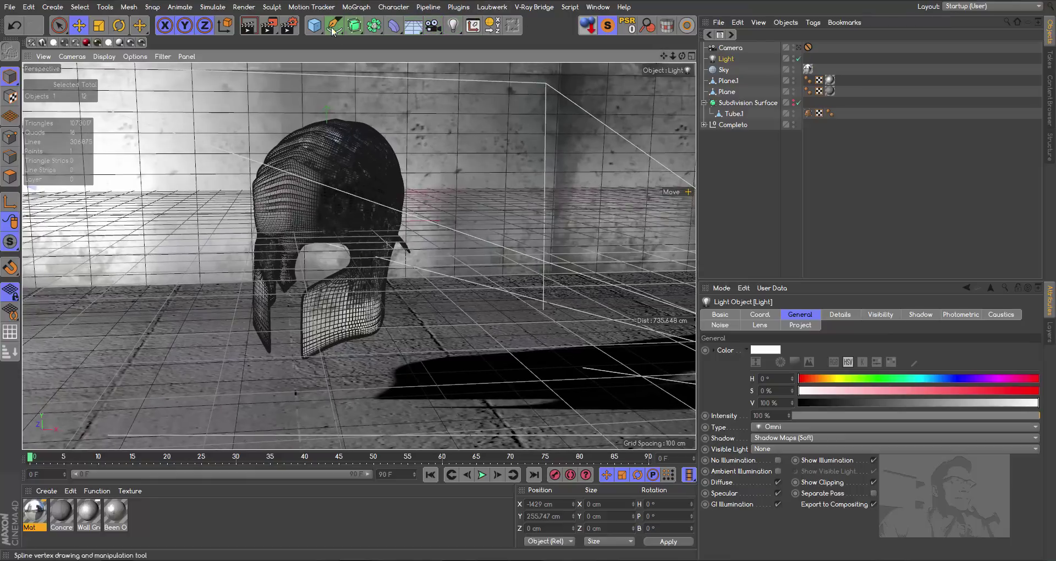
- Add a Disc primitive below the helmet and widen it to about 175 cm radius
click(314, 25)
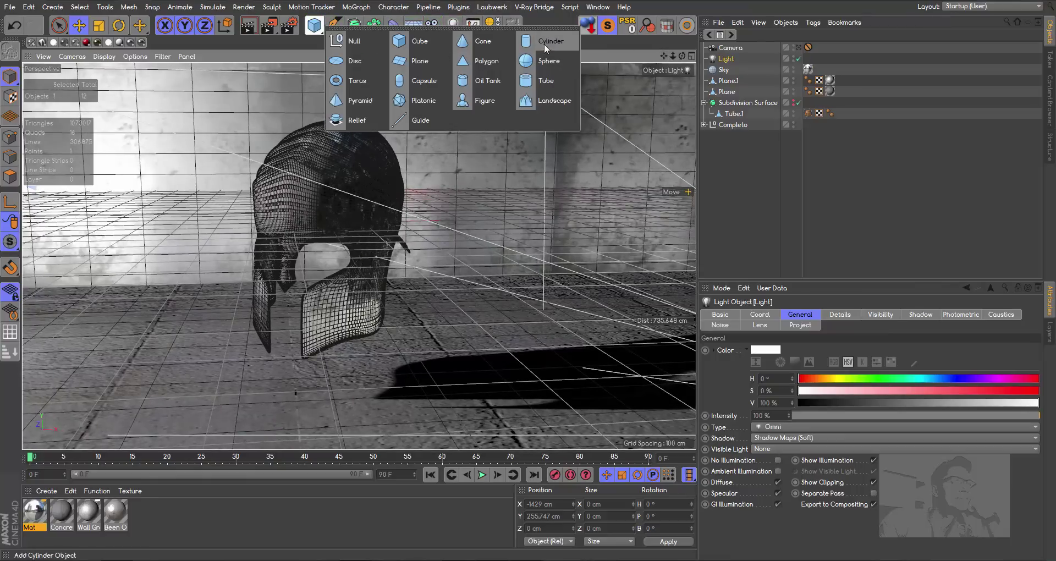
click(354, 61)
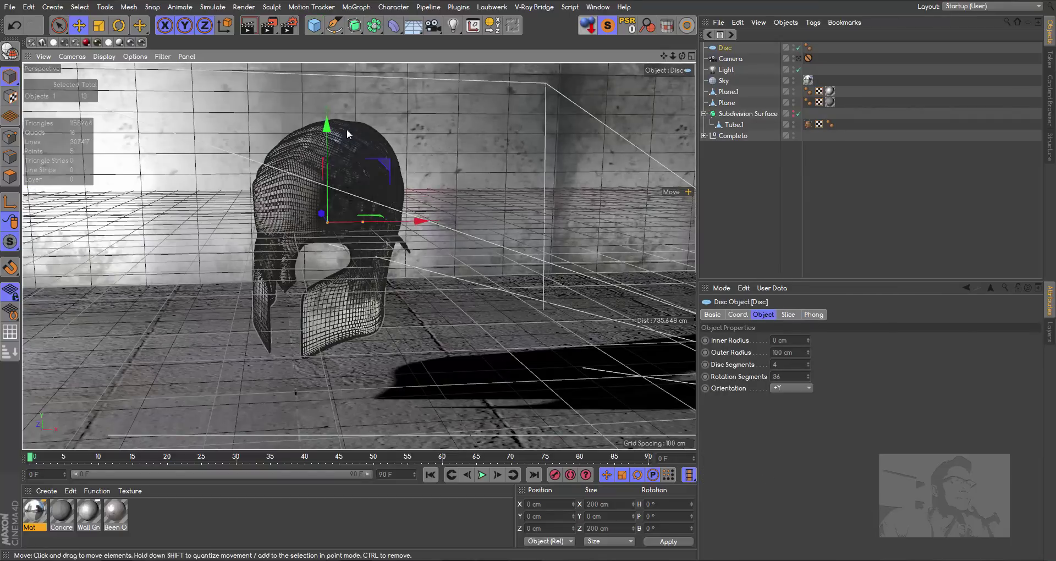
drag(325, 165, 324, 284)
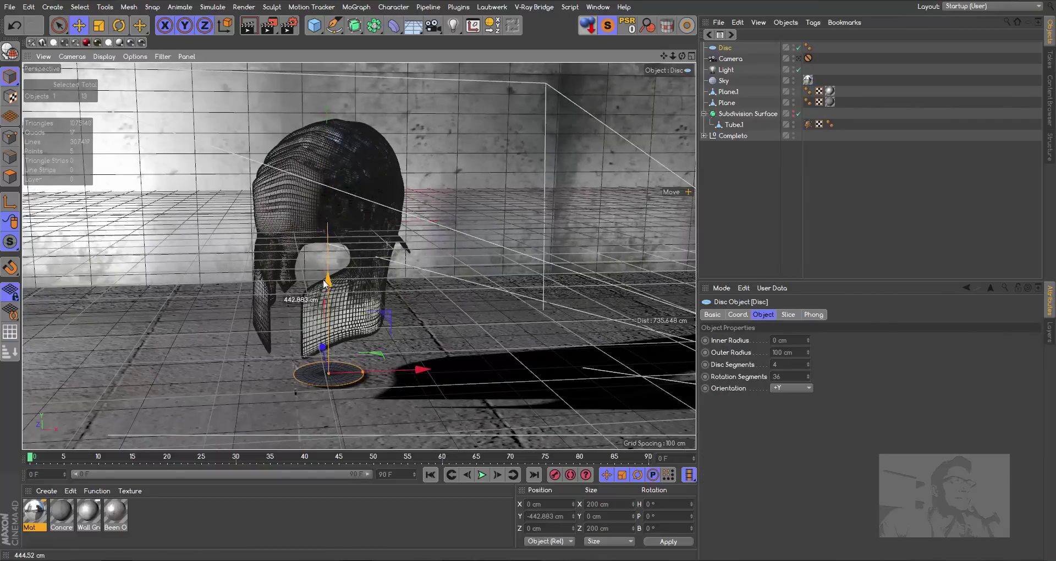
drag(664, 56, 684, 59)
drag(368, 351, 413, 347)
- Make the disc editable and extrude all its polygons about 29.9 cm for thickness
click(10, 51)
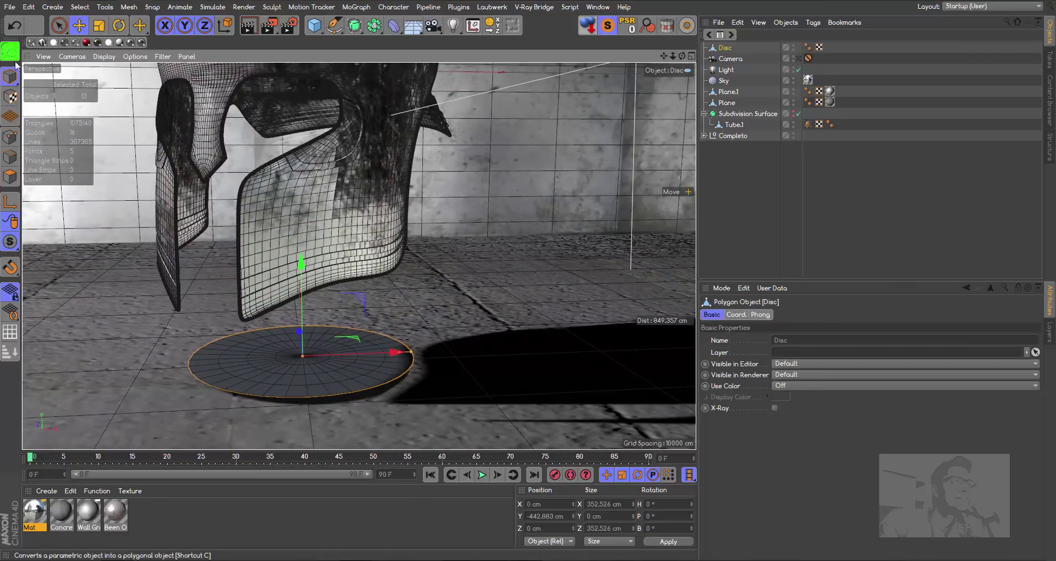
click(10, 176)
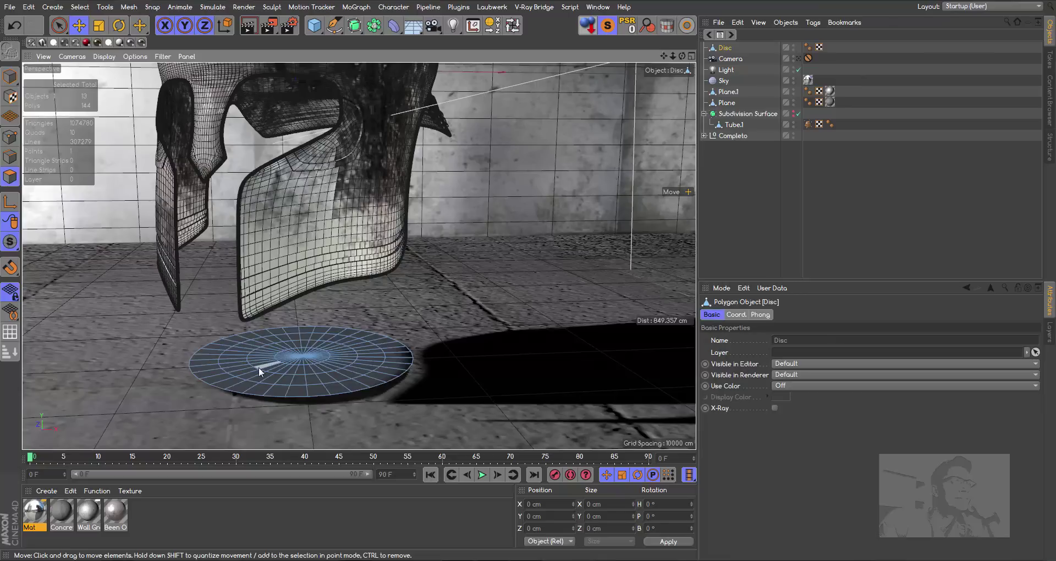
key(ctrl+a)
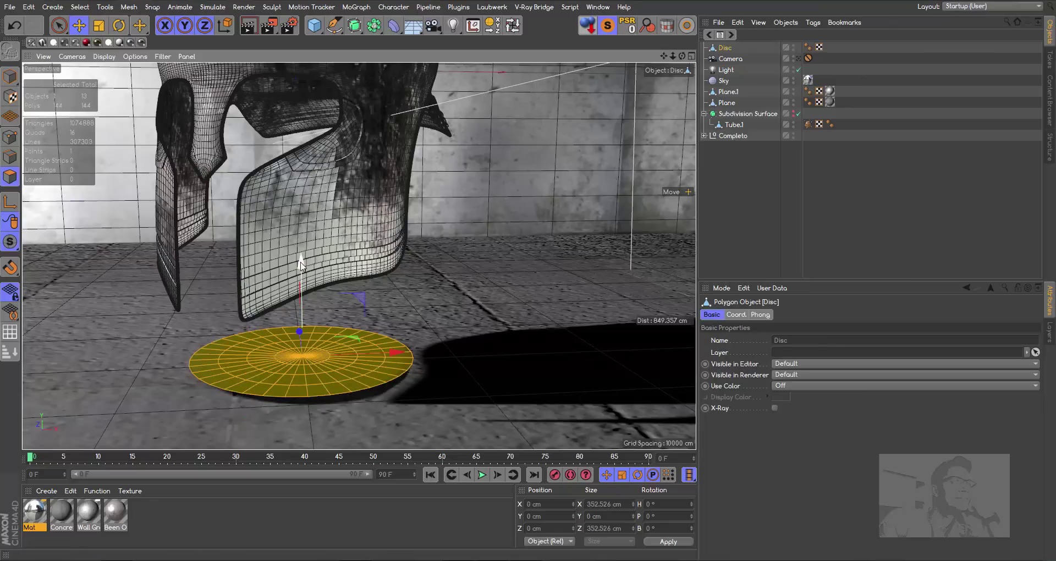
ctrl+drag(301, 267, 302, 242)
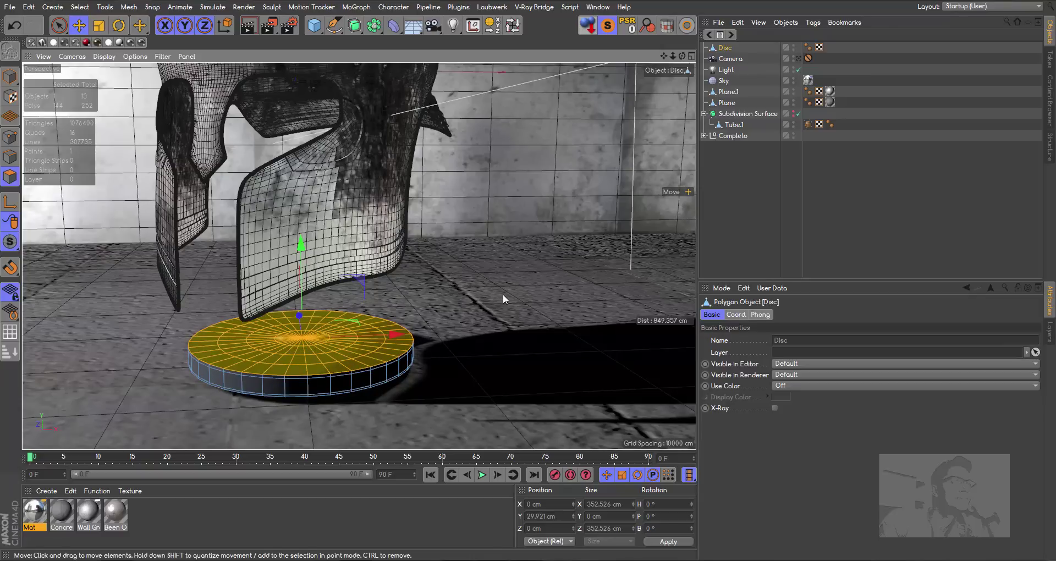
- Inset the disc's top face and scale the inner face down to about a quarter
key(m)
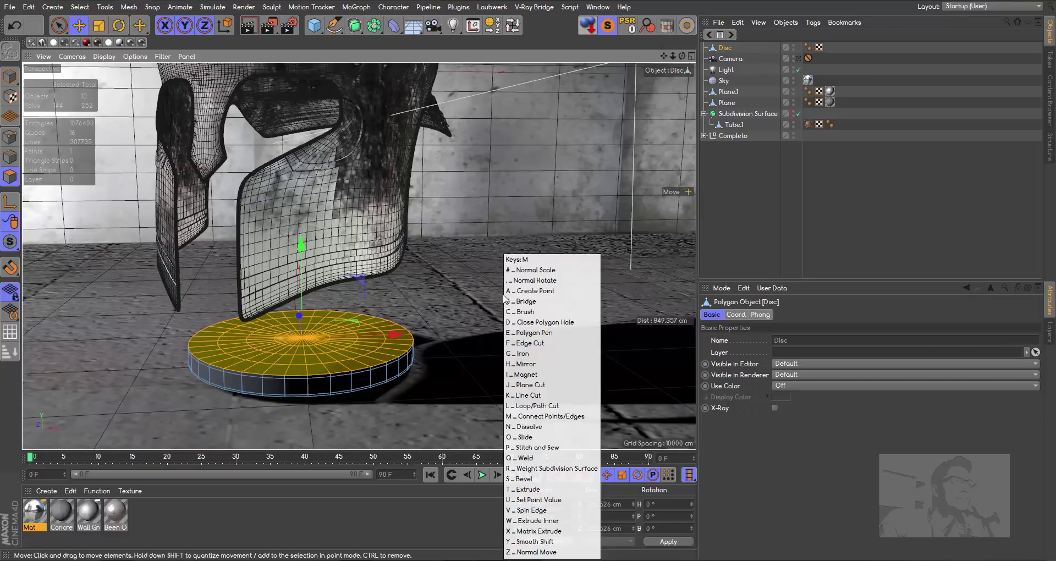
key(w)
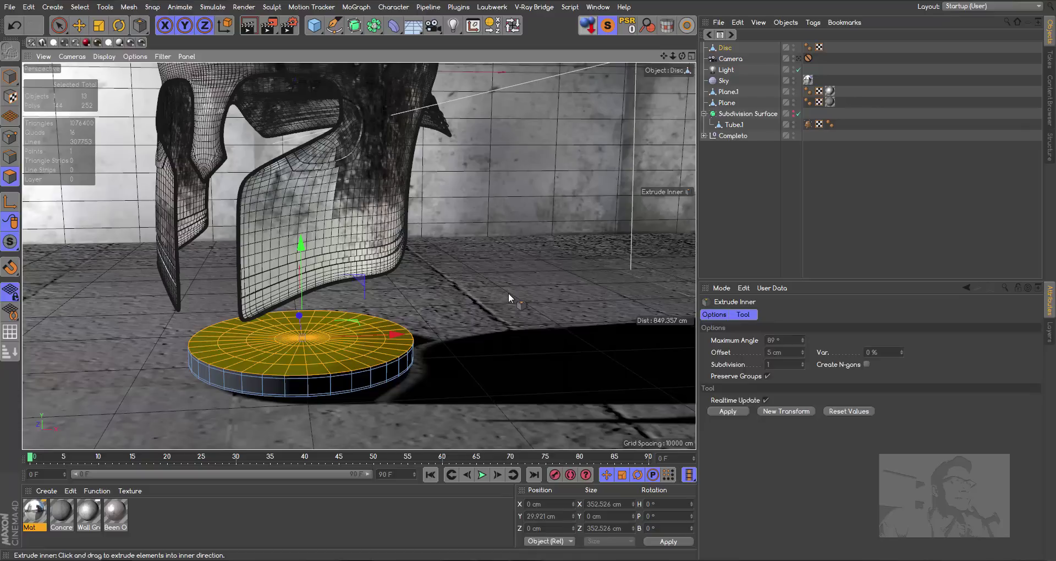
mouse_move(509, 292)
mouse_down()
mouse_move(465, 303)
mouse_move(456, 266)
mouse_up()
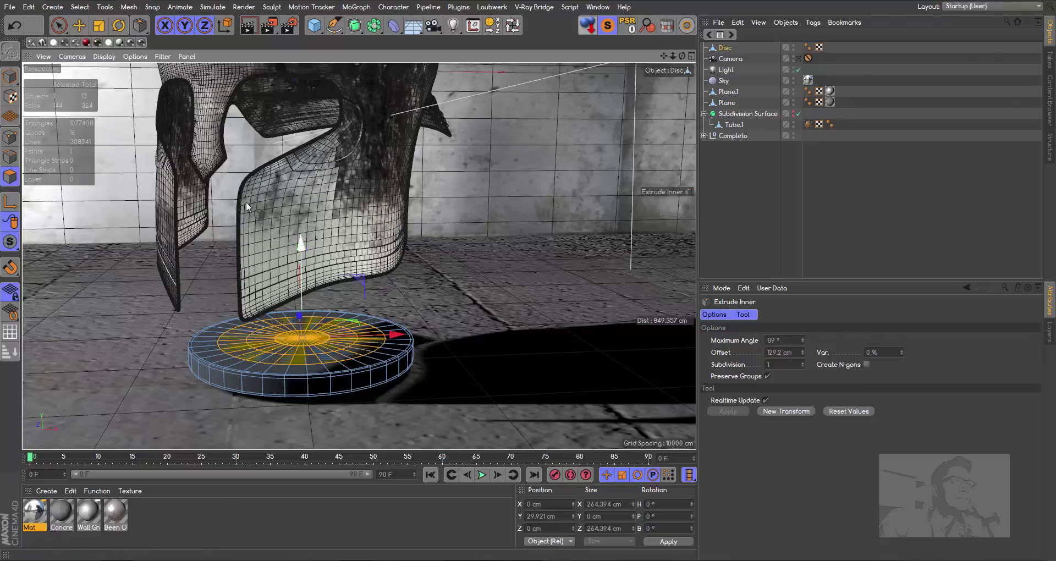
key(e)
key(ctrl+z)
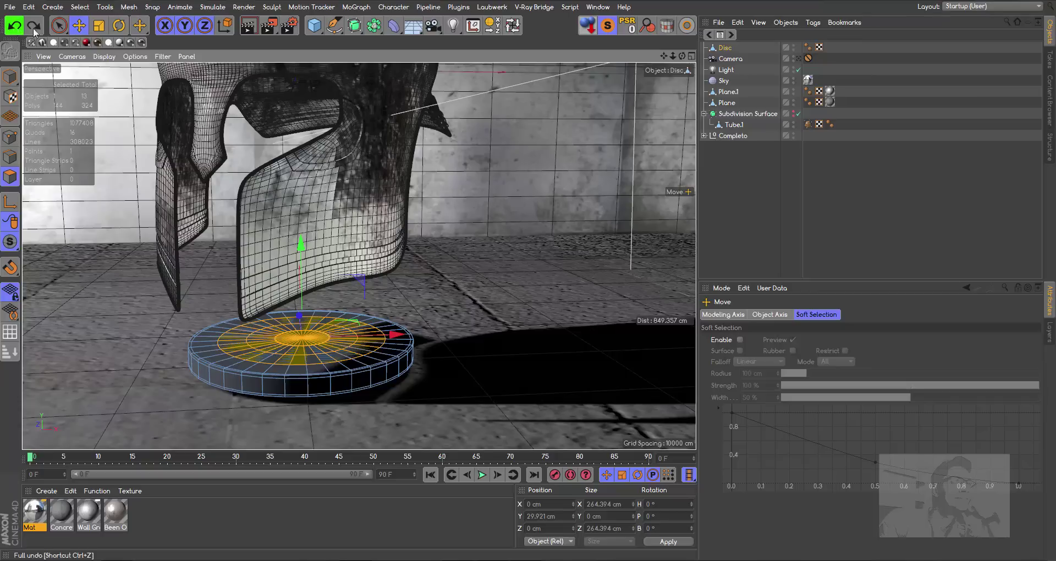
key(t)
drag(580, 253, 57, 180)
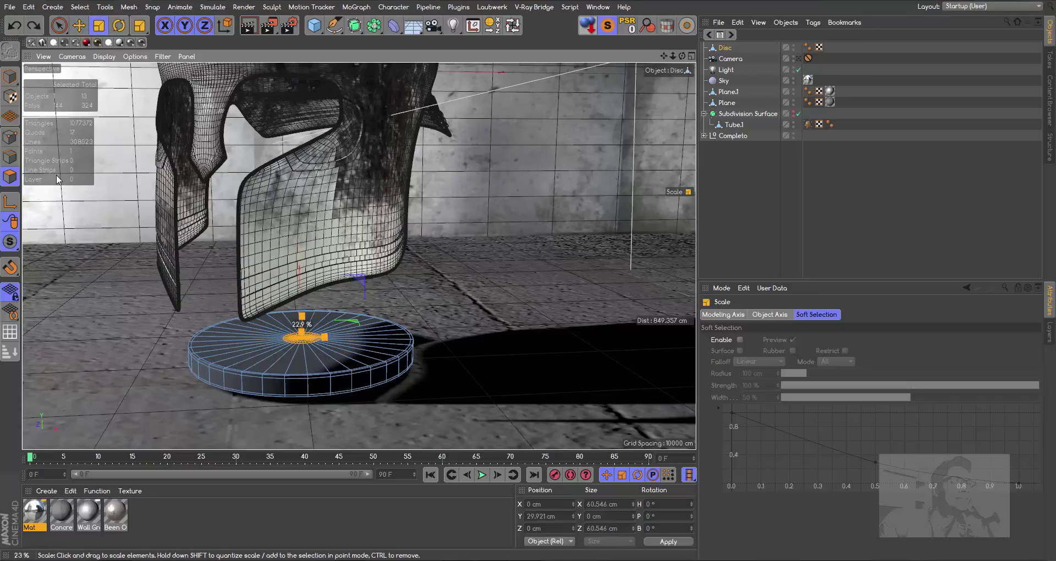
click(79, 25)
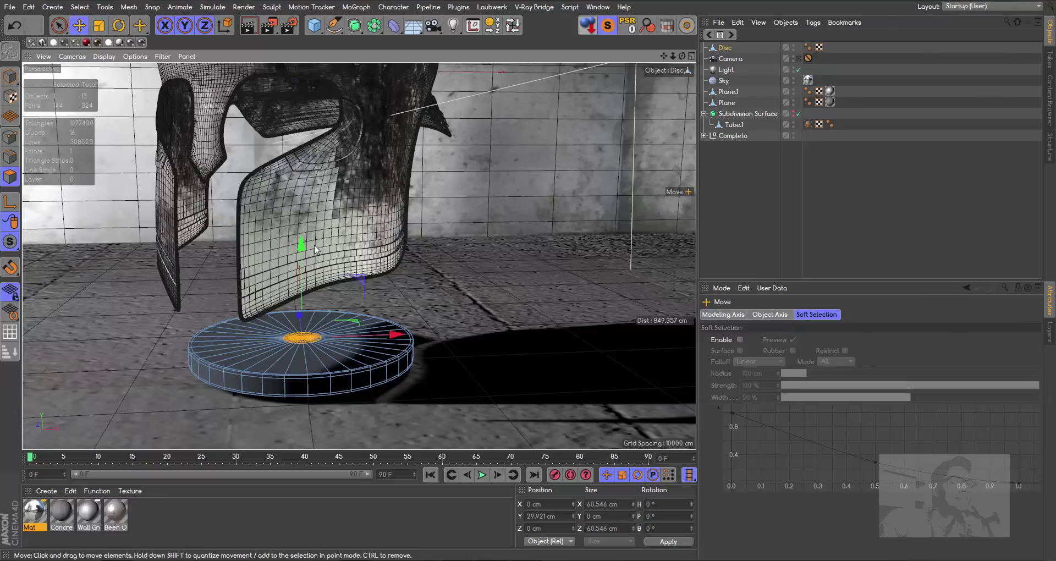
- Extrude the small centre face upward into a tall post reaching inside the helmet
mouse_move(302, 248)
ctrl+mouse_down()
mouse_move(300, 61)
mouse_move(297, 94)
mouse_move(300, 72)
ctrl+mouse_up()
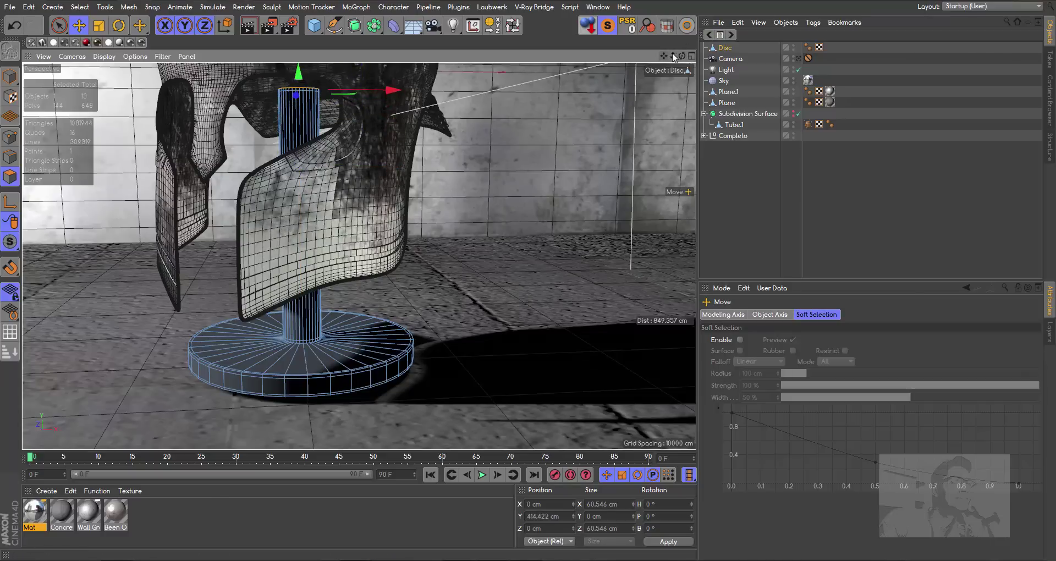
drag(674, 56, 676, 59)
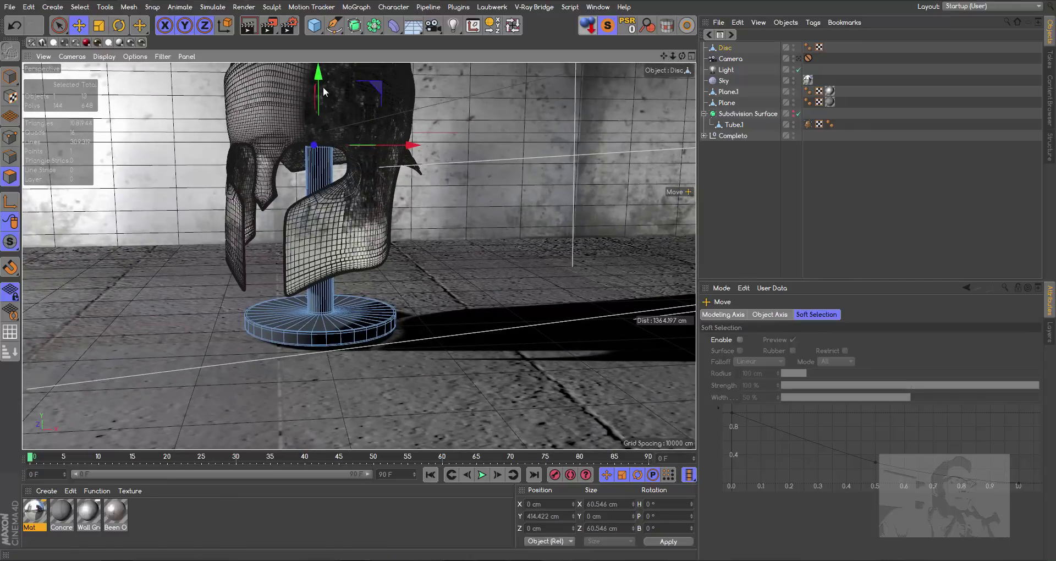
ctrl+drag(318, 72, 319, 22)
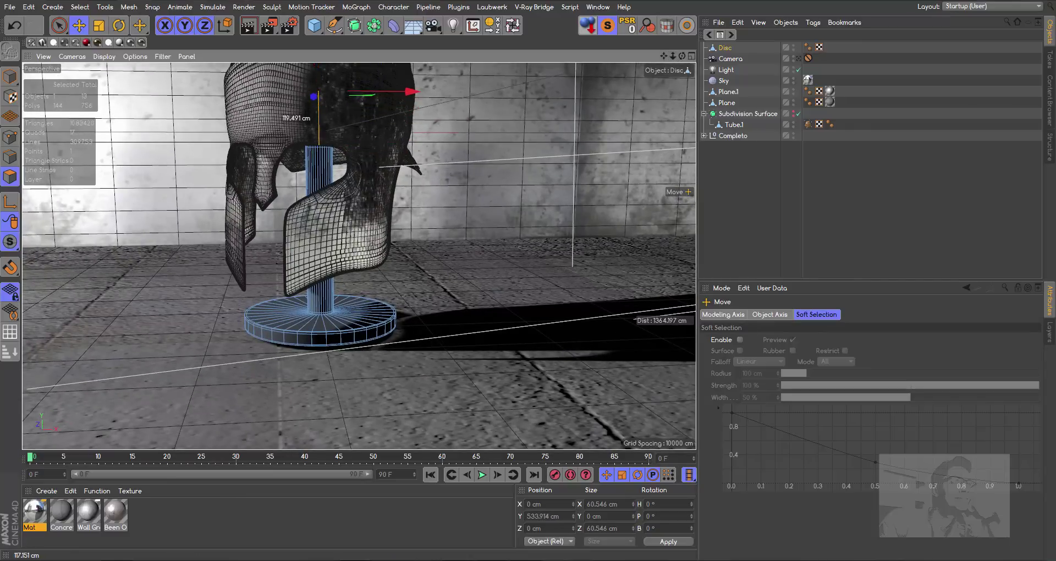
ctrl+drag(318, 73, 318, 60)
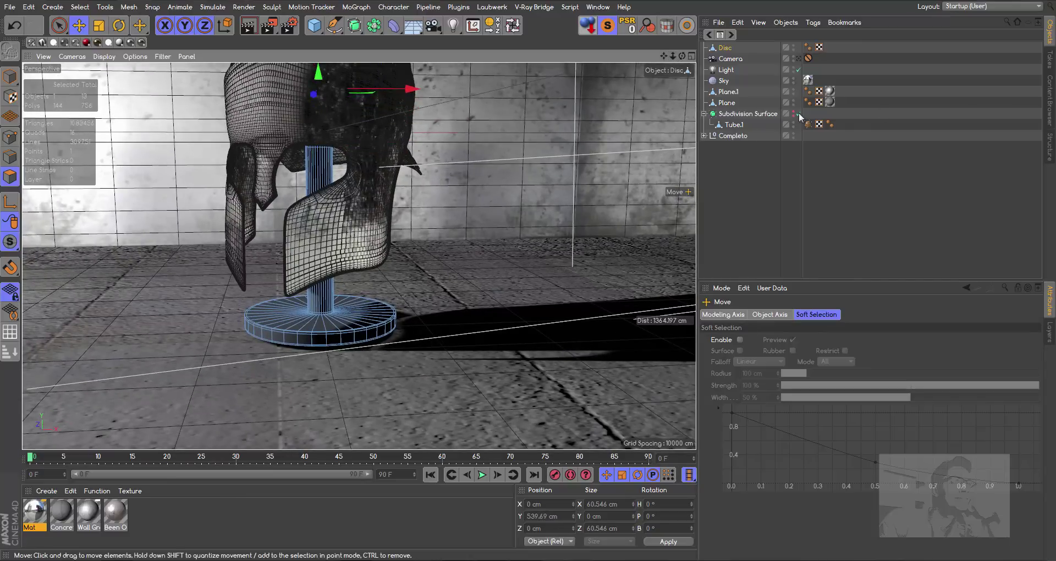
click(1051, 148)
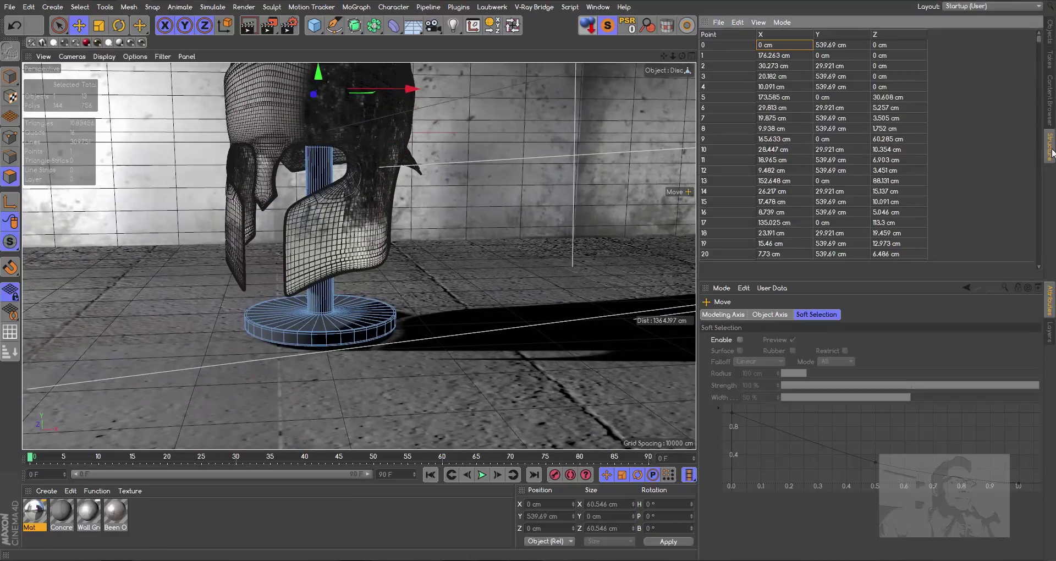
- Load the Old Wood preset and apply it to the stand with Cubic projection
click(1051, 107)
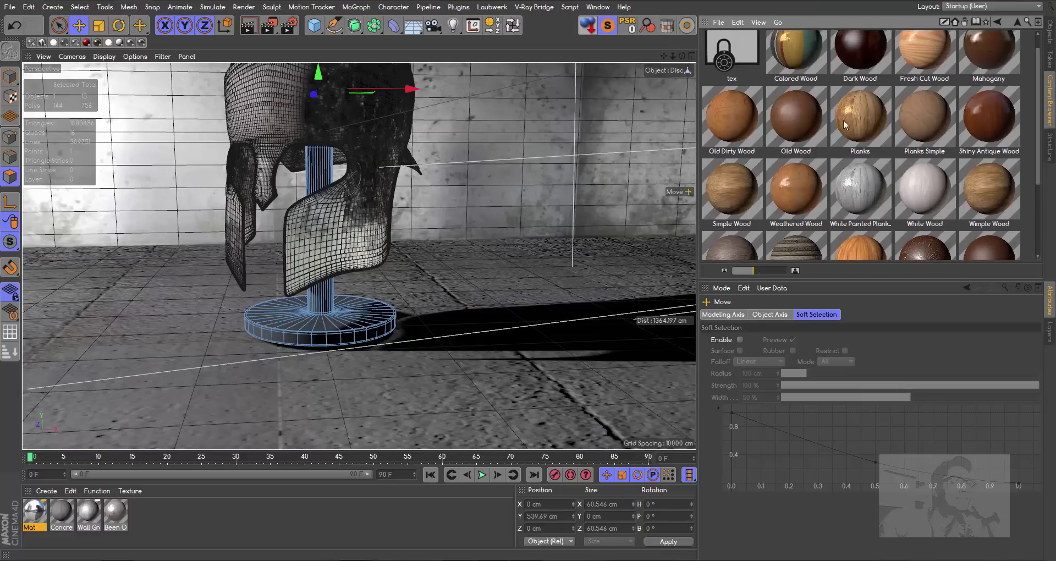
drag(809, 111, 518, 360)
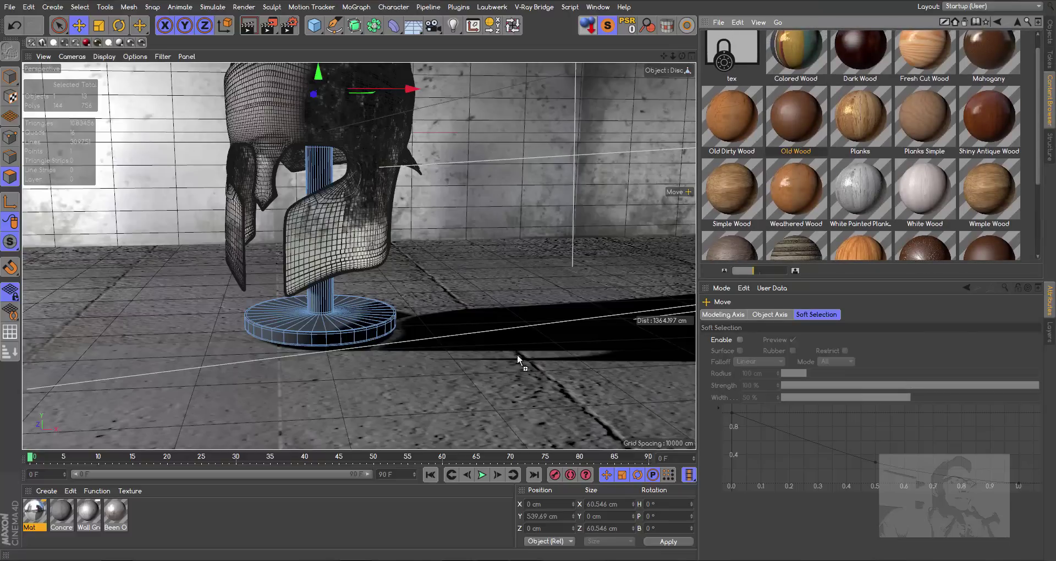
drag(156, 518, 144, 510)
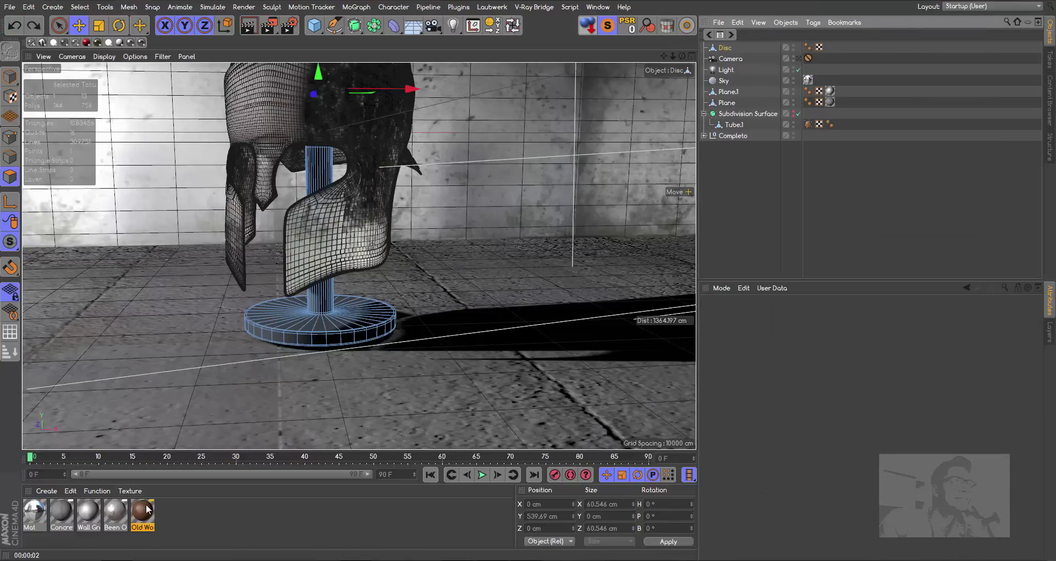
click(10, 77)
mouse_move(143, 511)
mouse_down()
mouse_move(735, 63)
mouse_move(727, 49)
mouse_up()
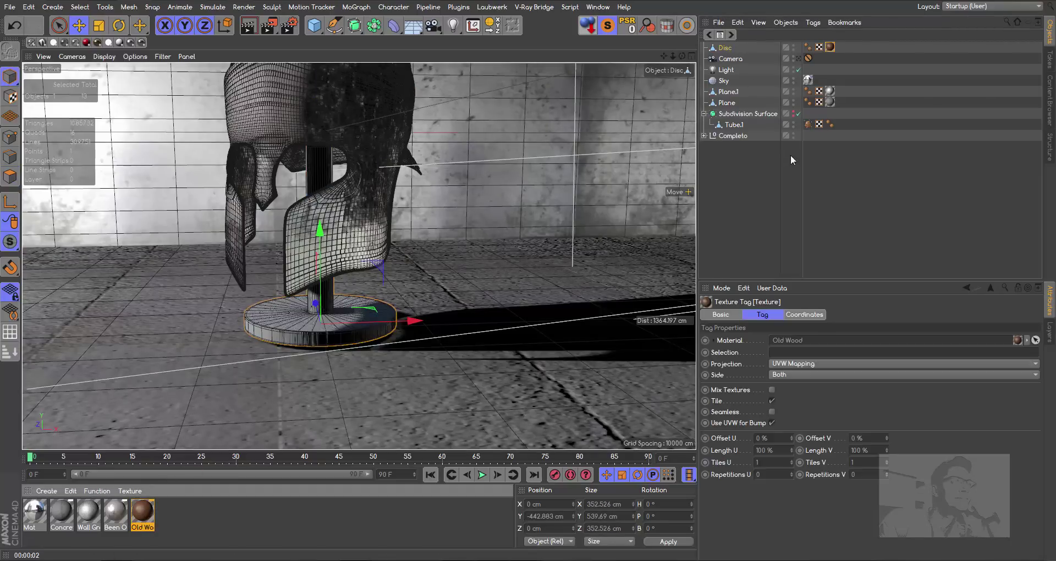
click(796, 368)
click(801, 412)
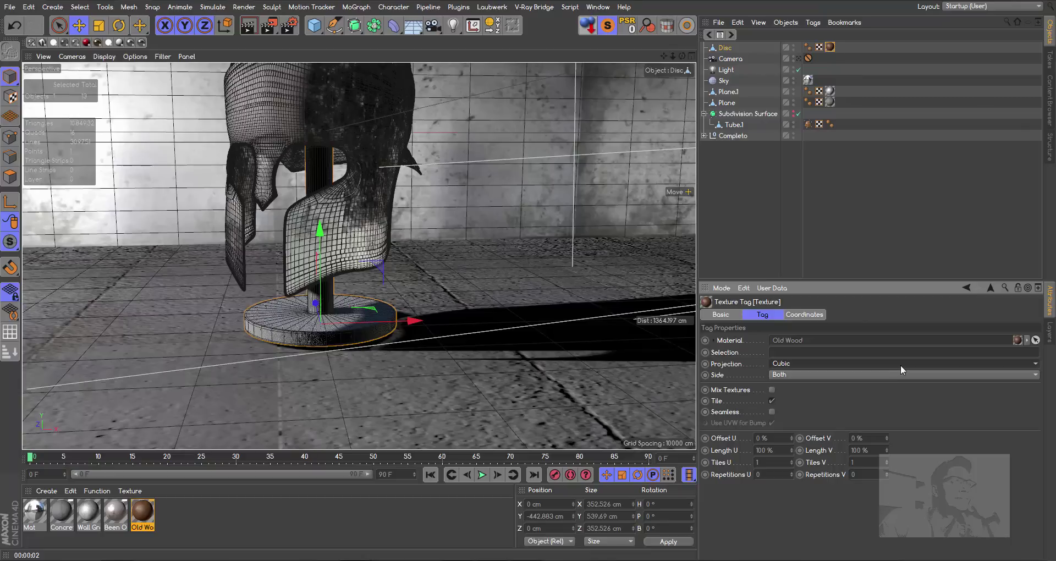
- Render the view to check the wooden stand, dismissing the missing texture notice
click(269, 26)
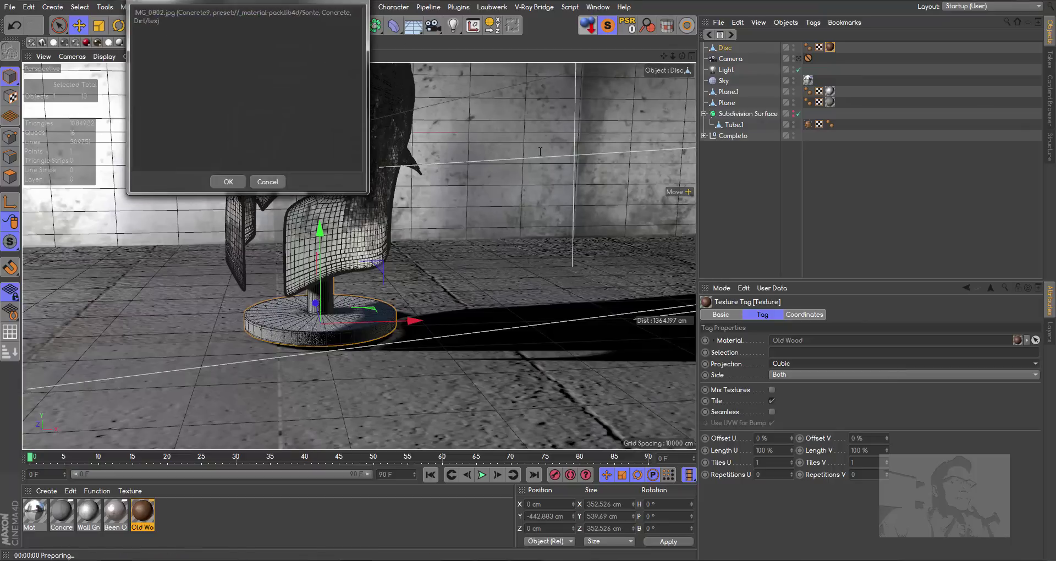
click(222, 184)
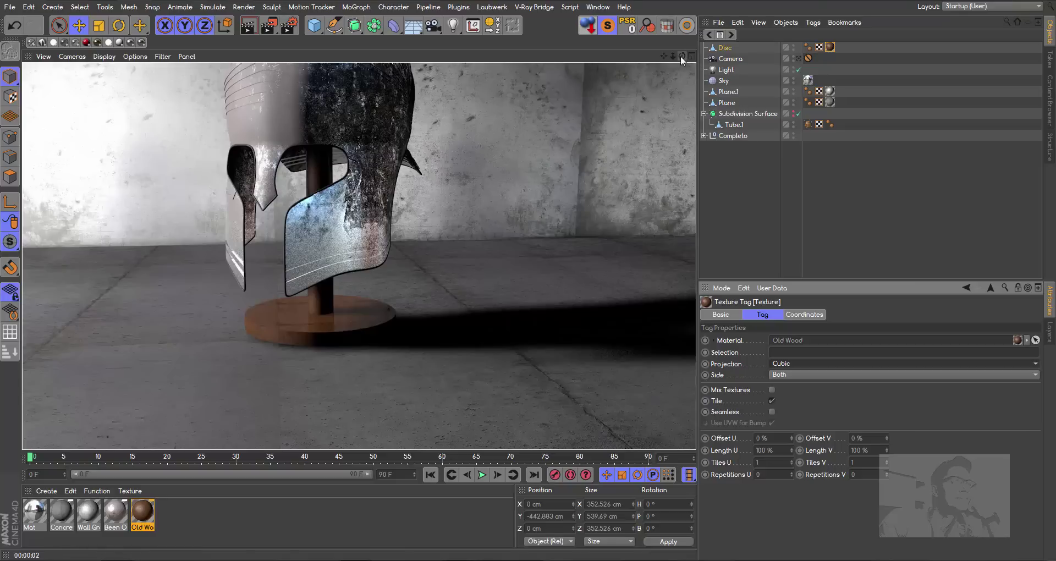
click(704, 135)
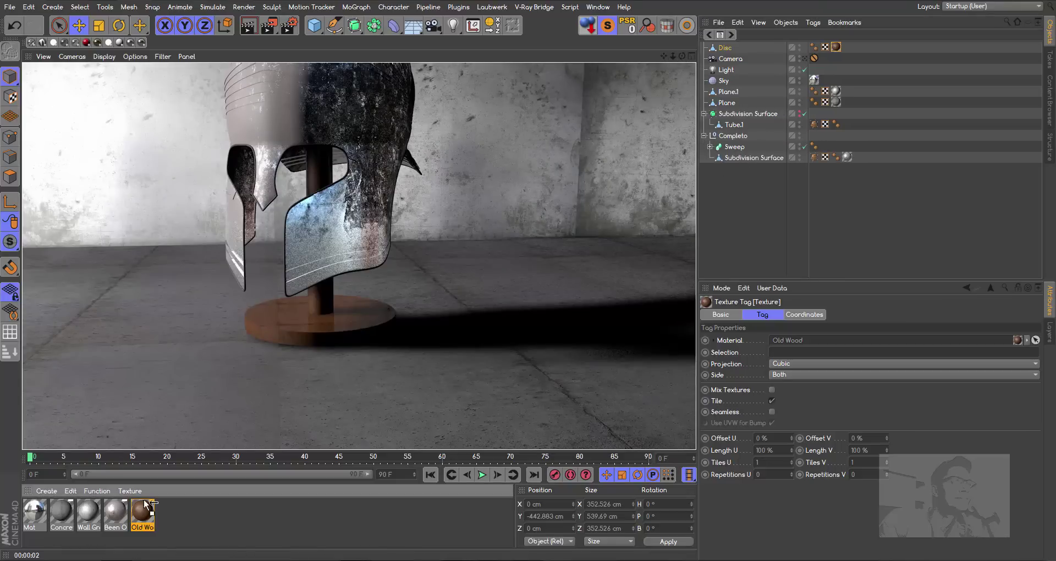
- Give the Sweep the Been Outside material with Cubic projection, then open the preset library
drag(744, 149, 740, 147)
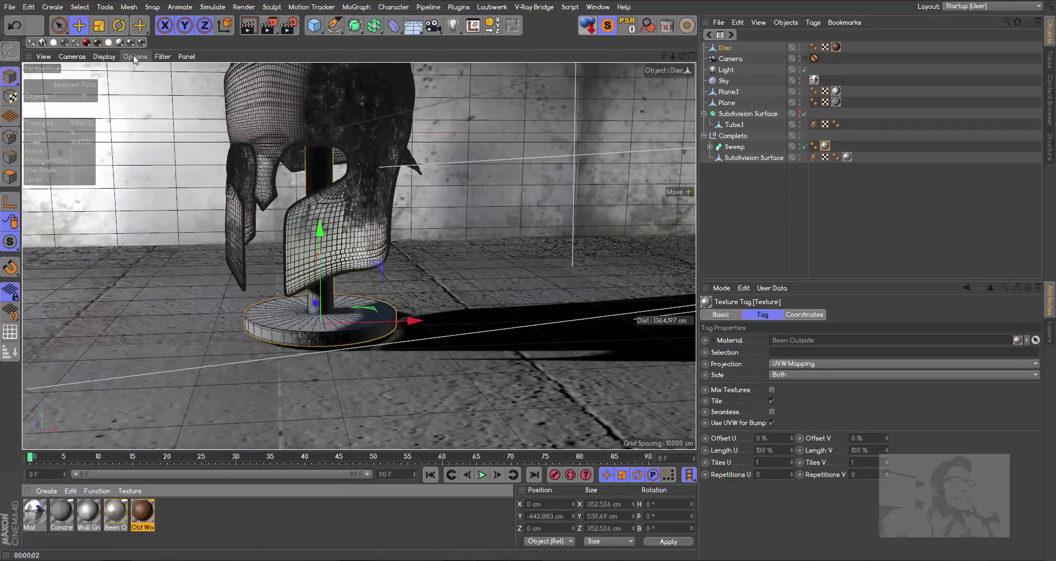
click(108, 57)
click(134, 77)
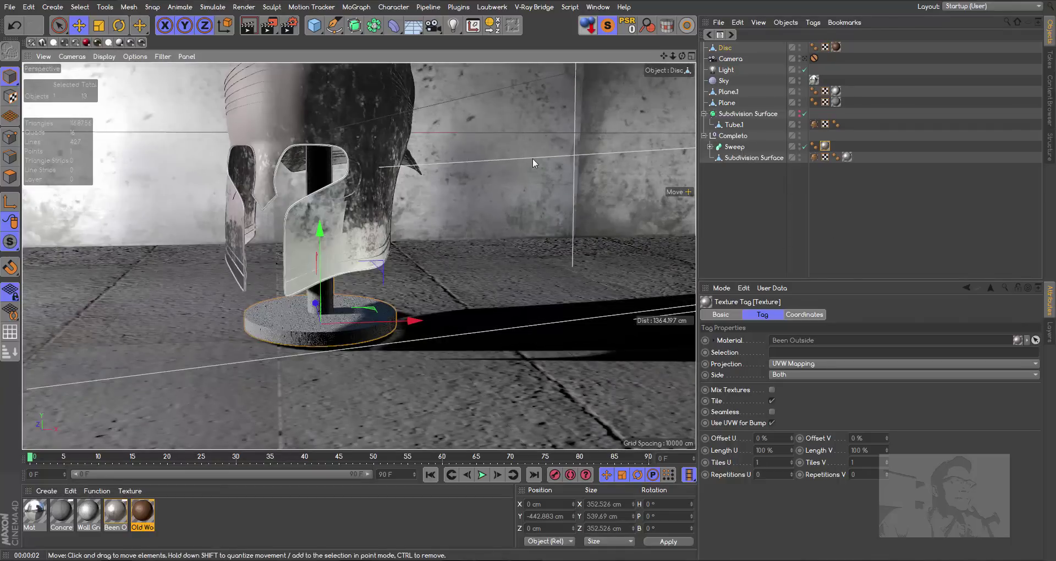
click(816, 365)
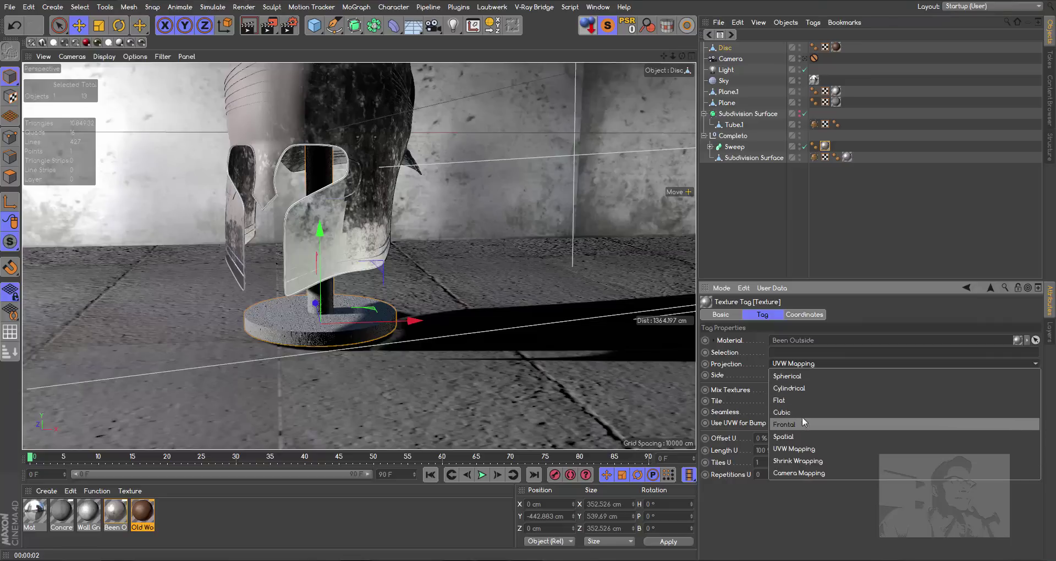
click(784, 413)
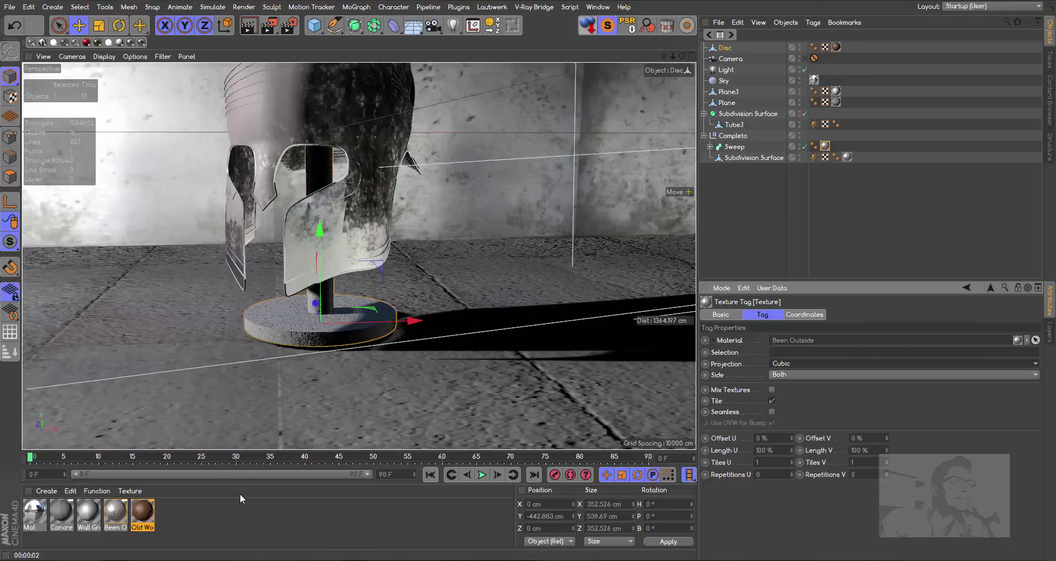
click(47, 489)
mouse_move(80, 466)
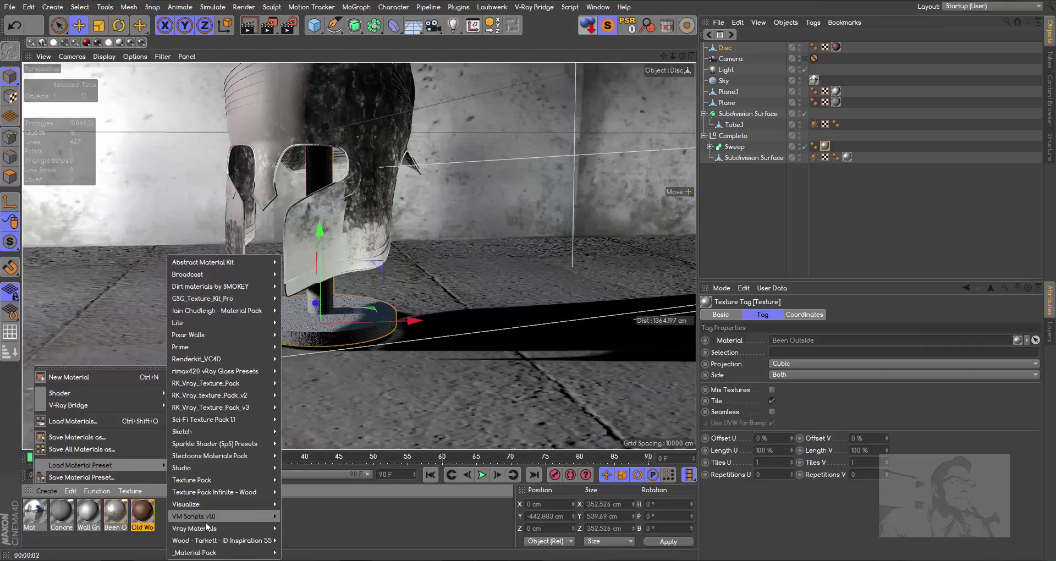
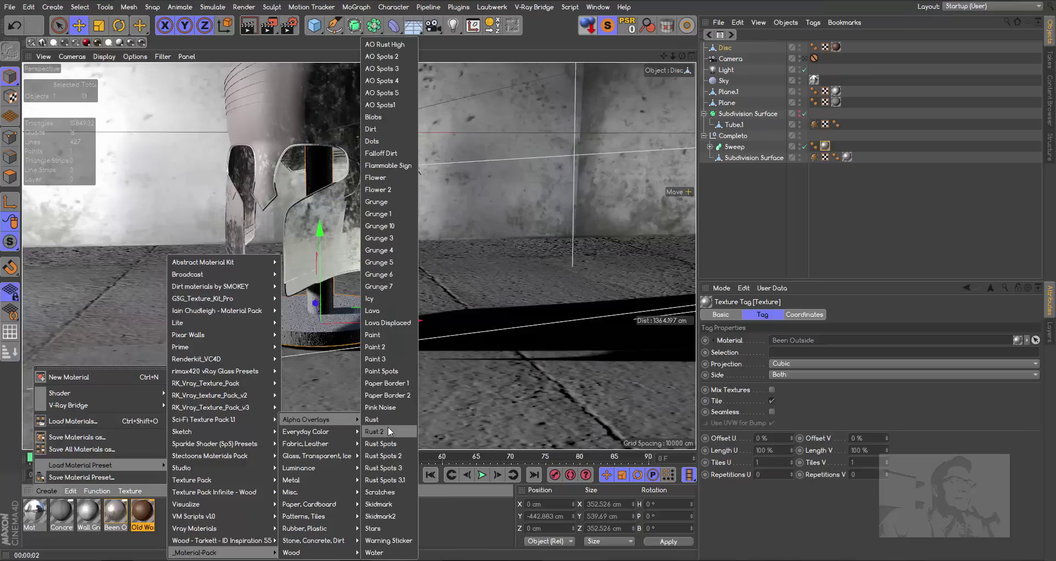
- Apply the Scratches preset to the helmet's Subdivision Surface with Cubic projection and render a preview
click(384, 491)
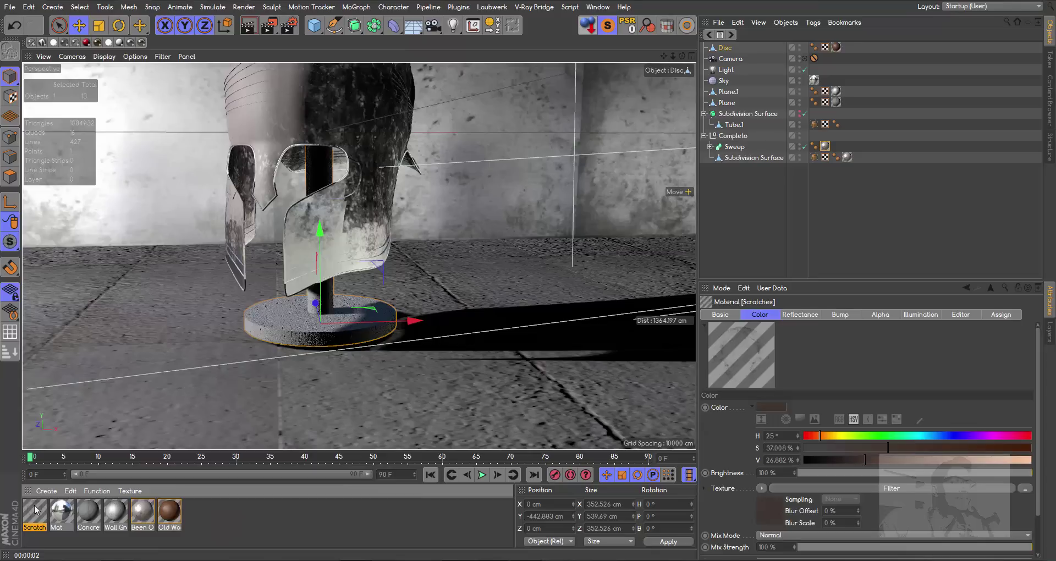
drag(278, 204, 331, 93)
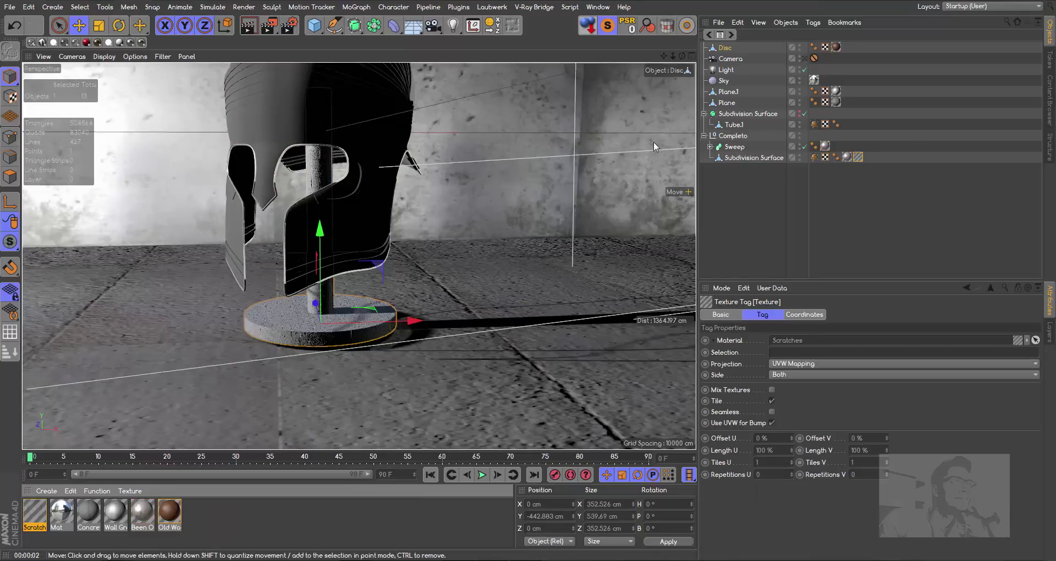
drag(682, 56, 660, 88)
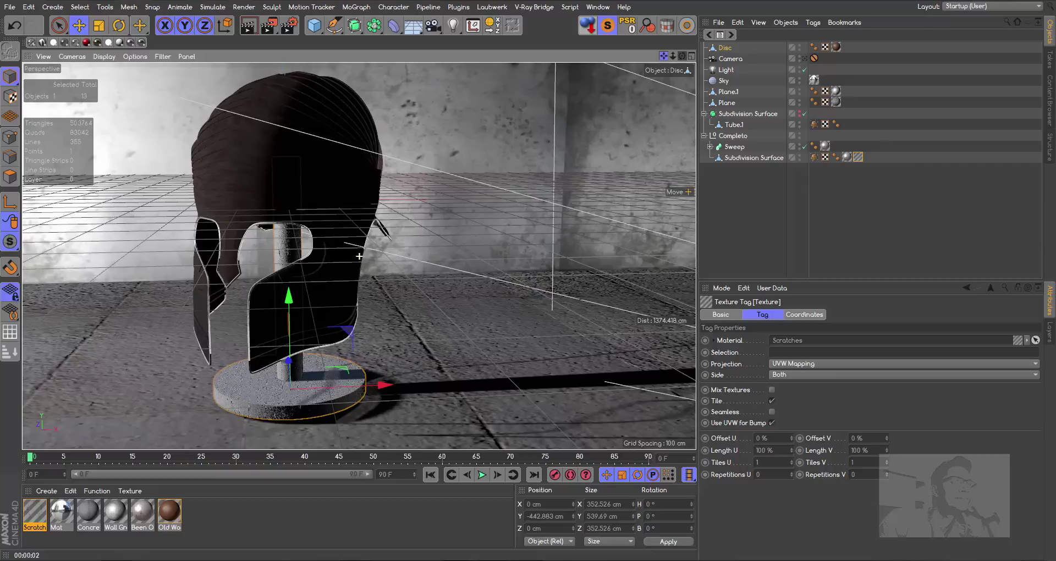
click(801, 364)
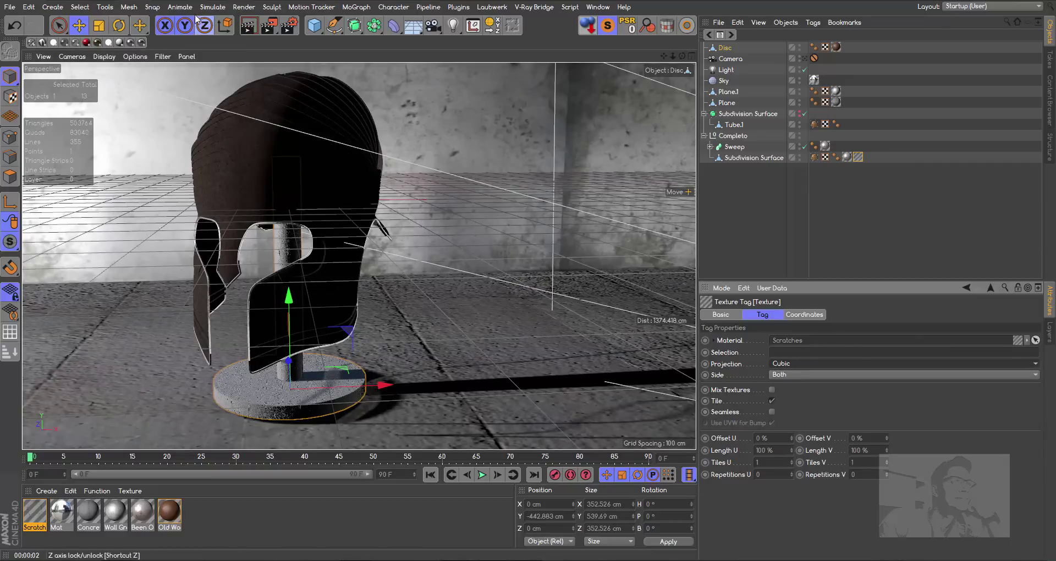
click(249, 25)
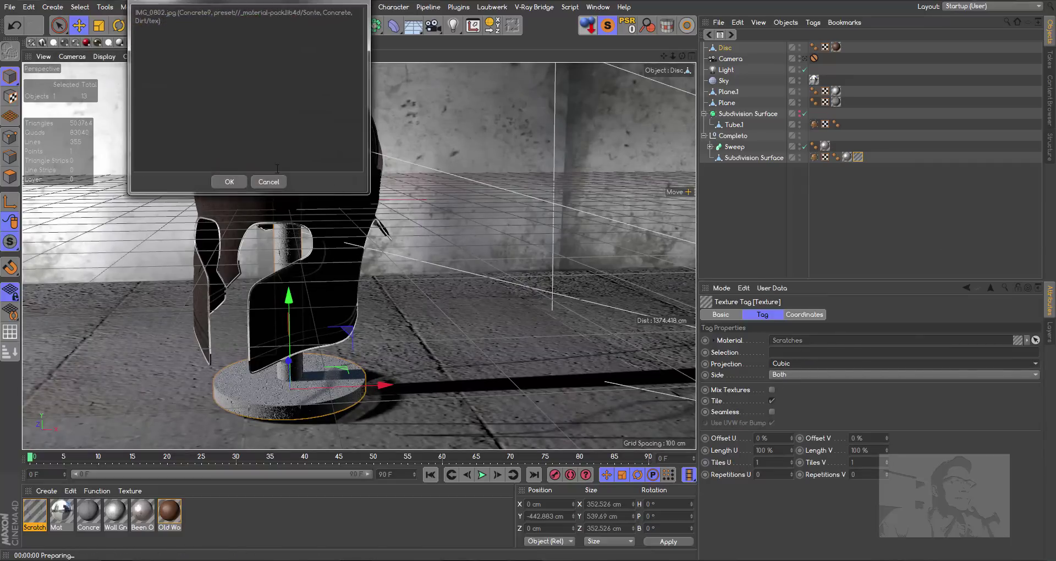
click(245, 180)
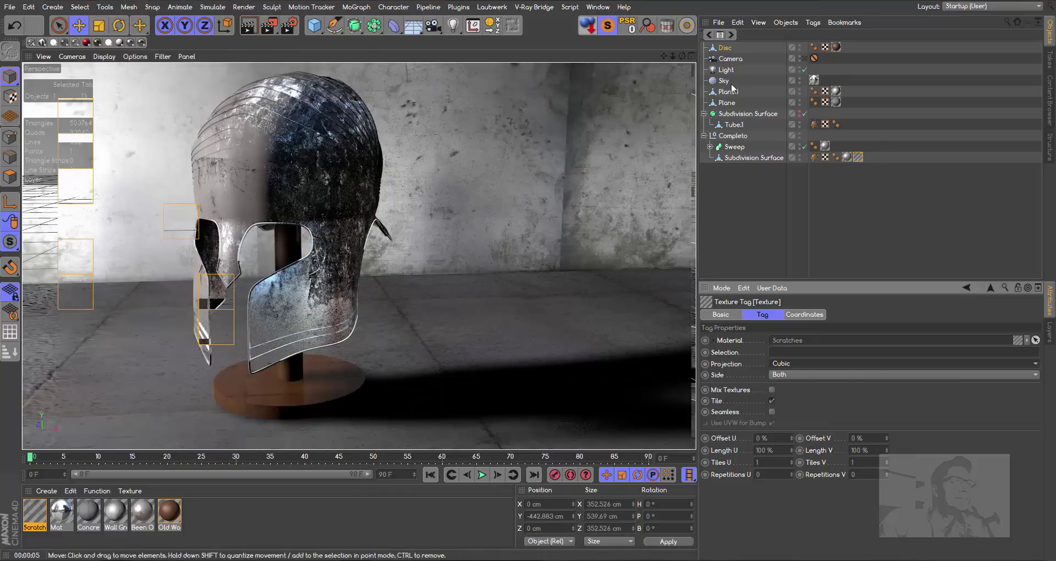
- Place the Disc stand inside a new Subdivision Surface
click(682, 54)
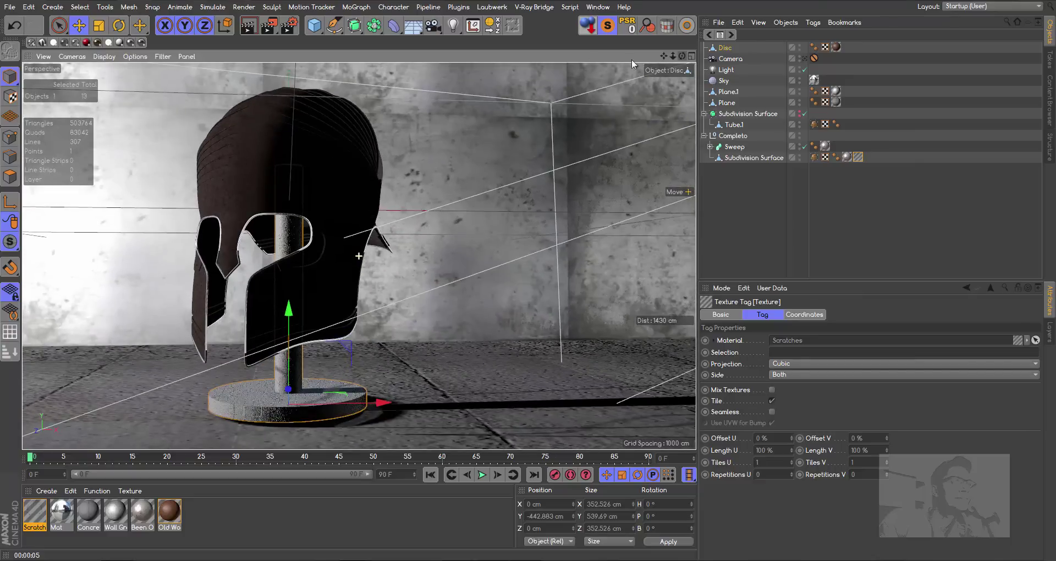
drag(364, 29, 402, 34)
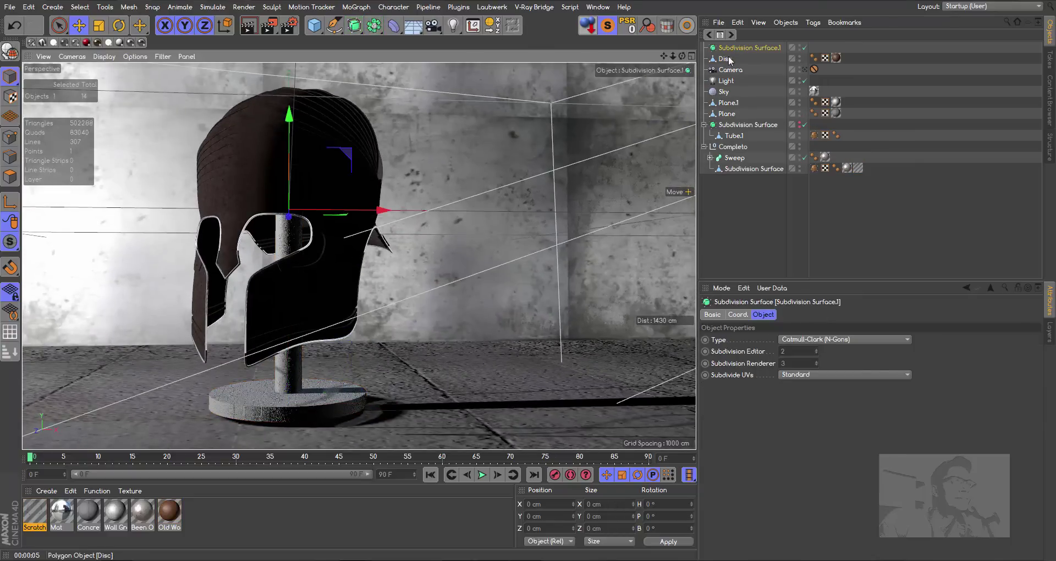
drag(725, 58, 736, 47)
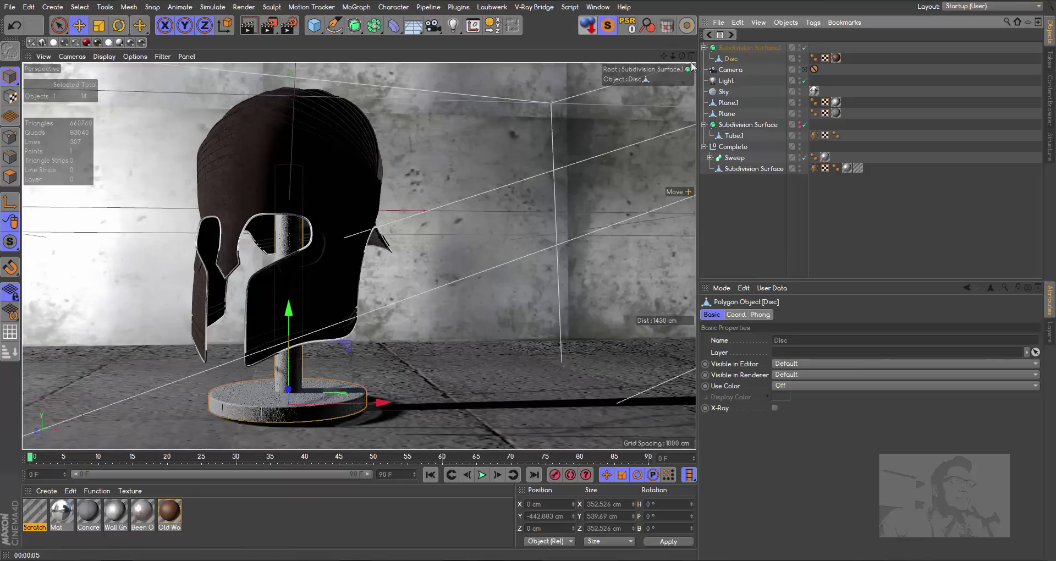
- Set the Disc's Old Wood texture tag to tile 0.2 in both U and V
click(836, 58)
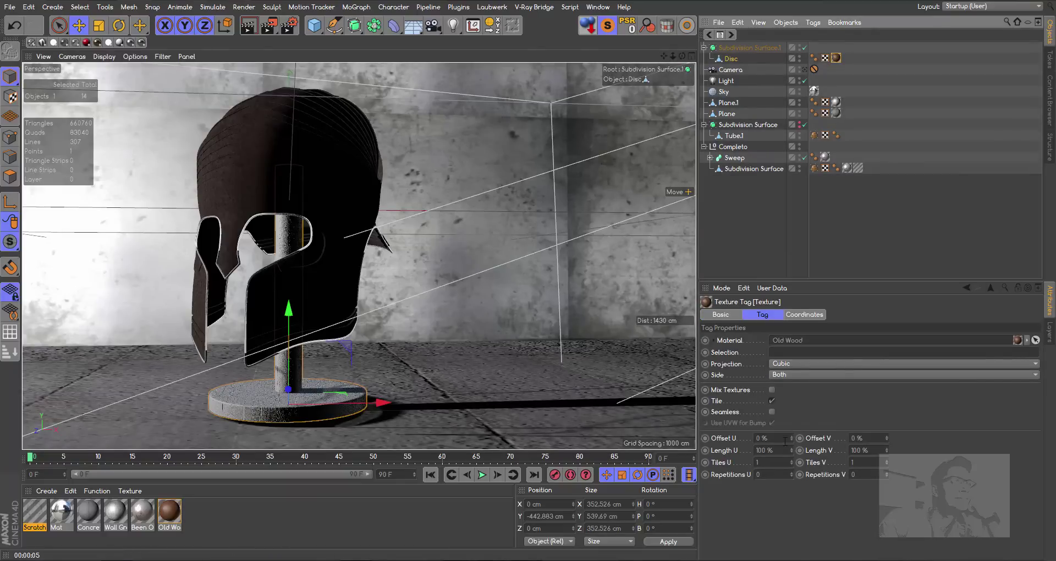
click(777, 461)
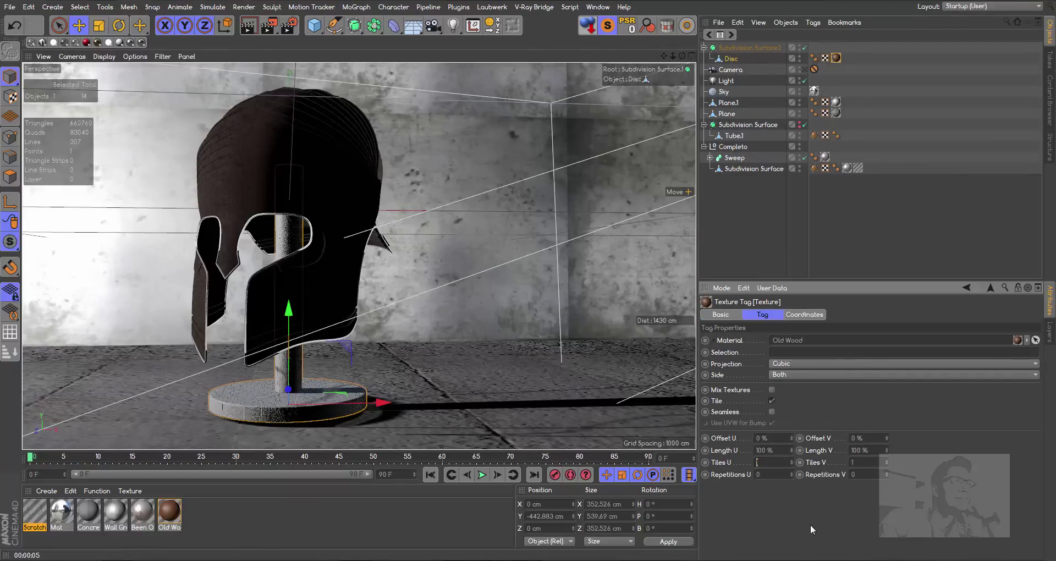
text(5)
key(Tab)
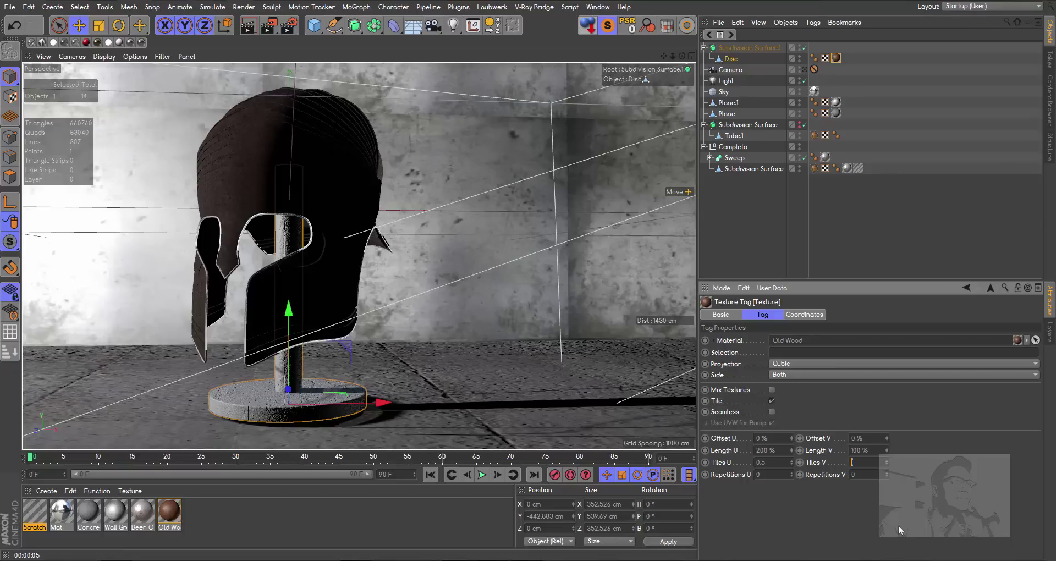
text(0.5)
key(Return)
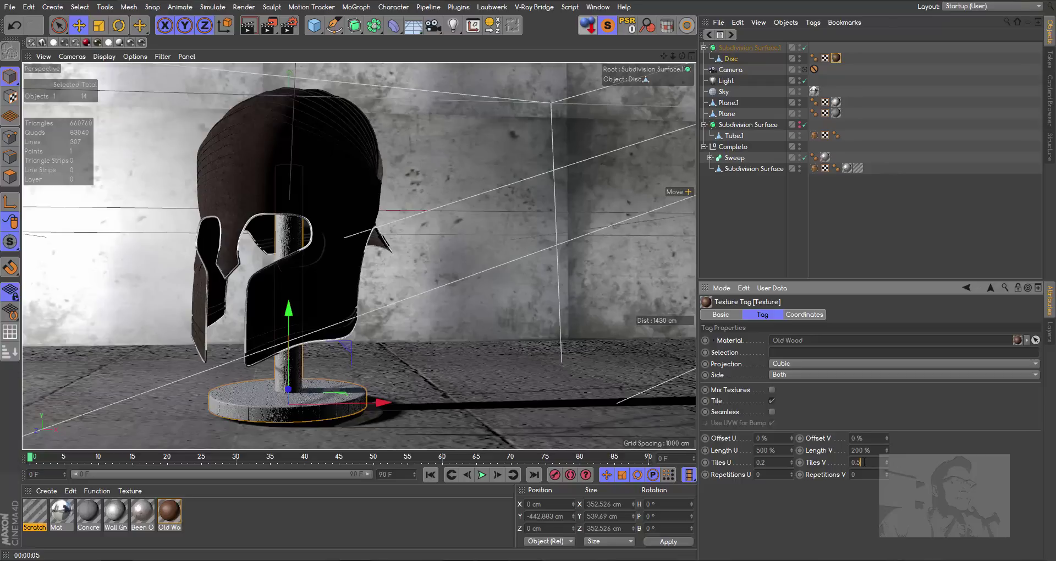
text(2)
key(Return)
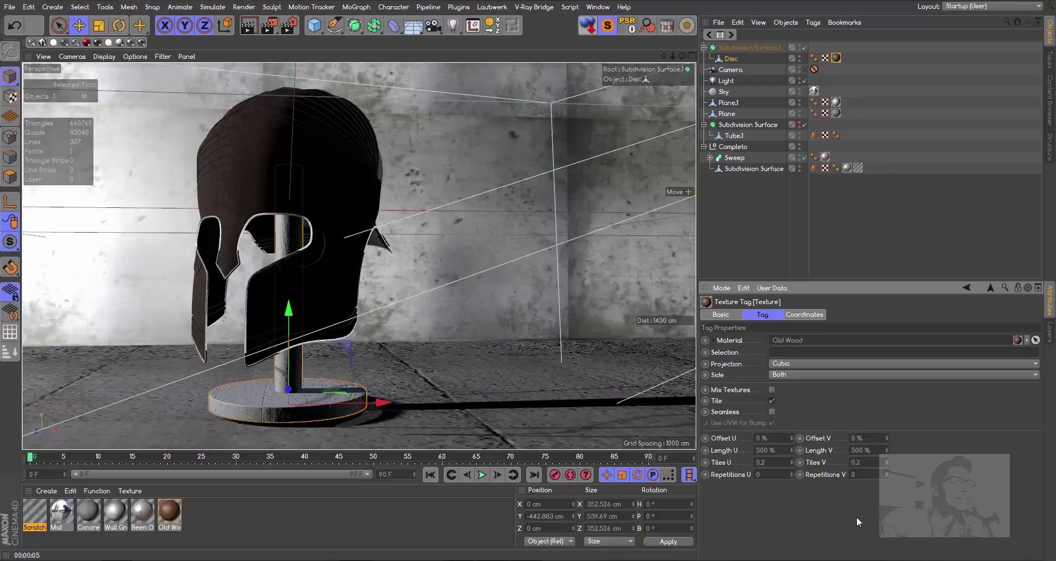
drag(682, 56, 359, 256)
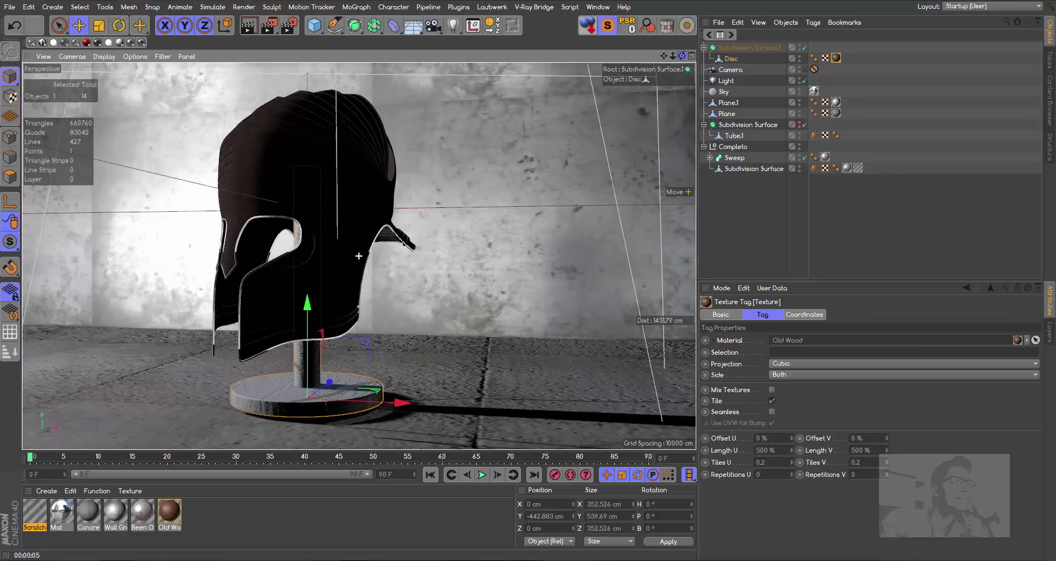
click(804, 71)
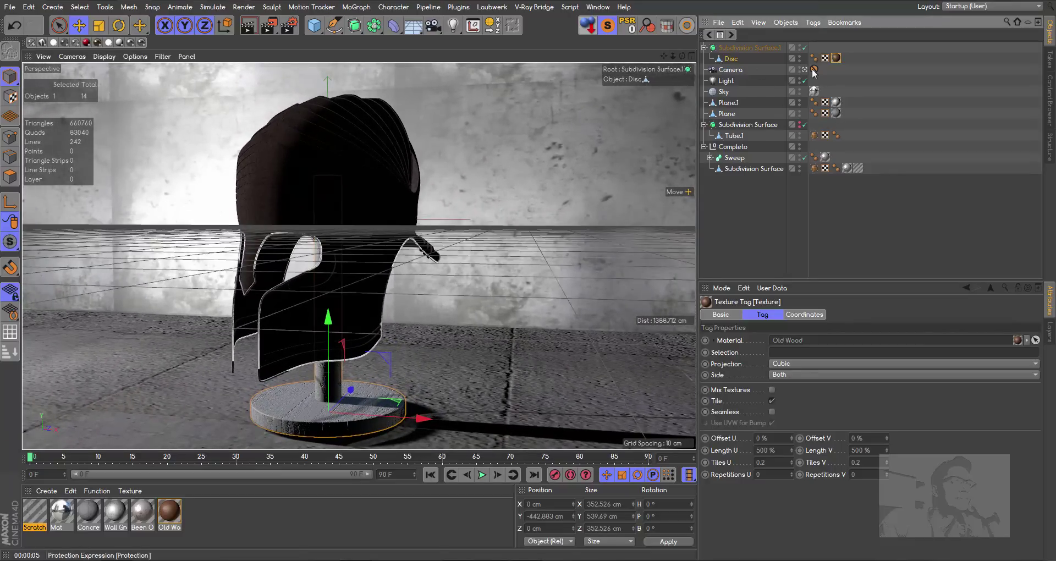
drag(813, 72, 815, 80)
drag(664, 56, 354, 260)
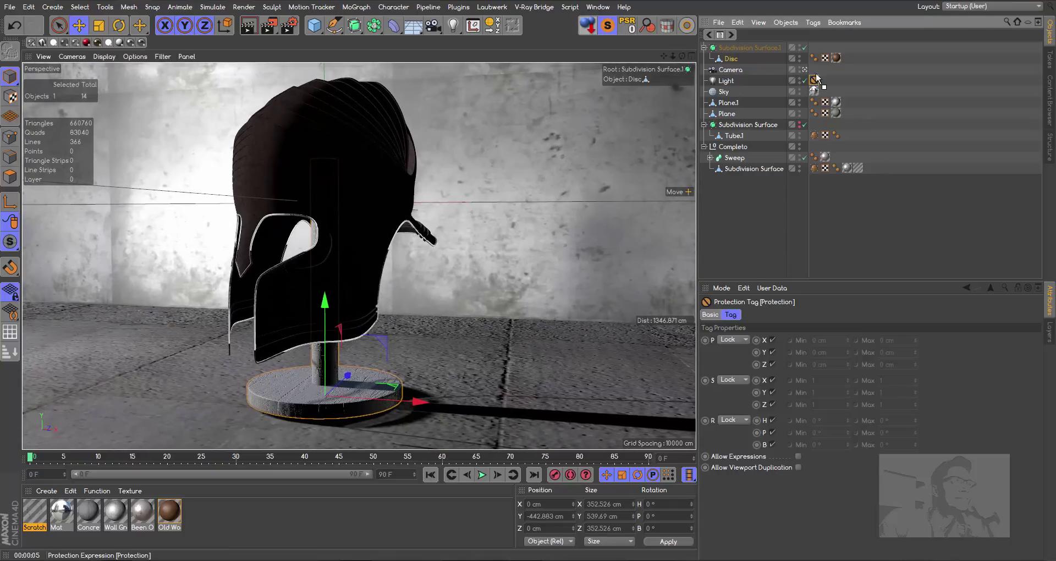
drag(816, 79, 814, 69)
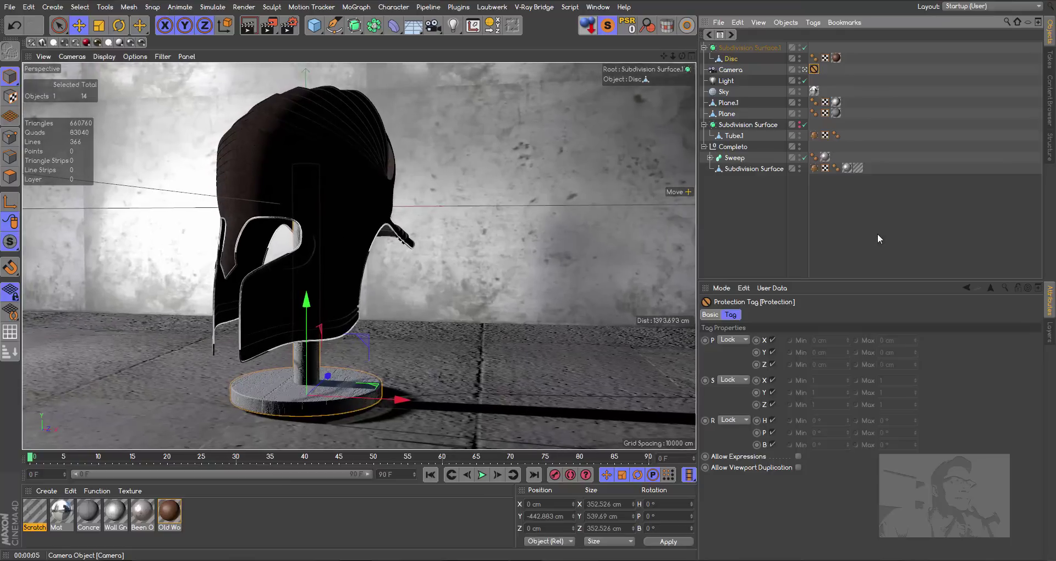
click(877, 235)
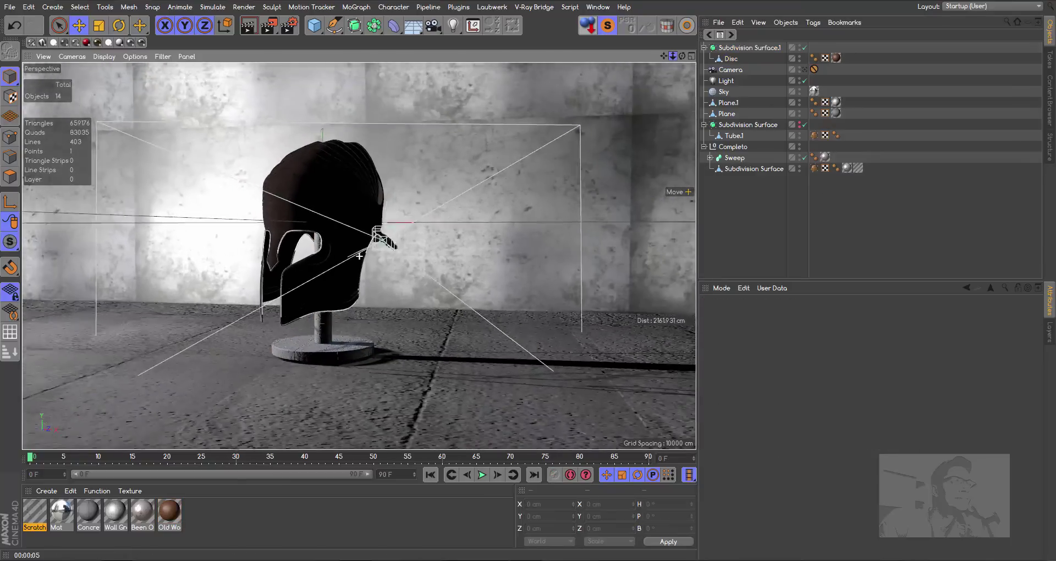
scroll(359, 257, down, 3)
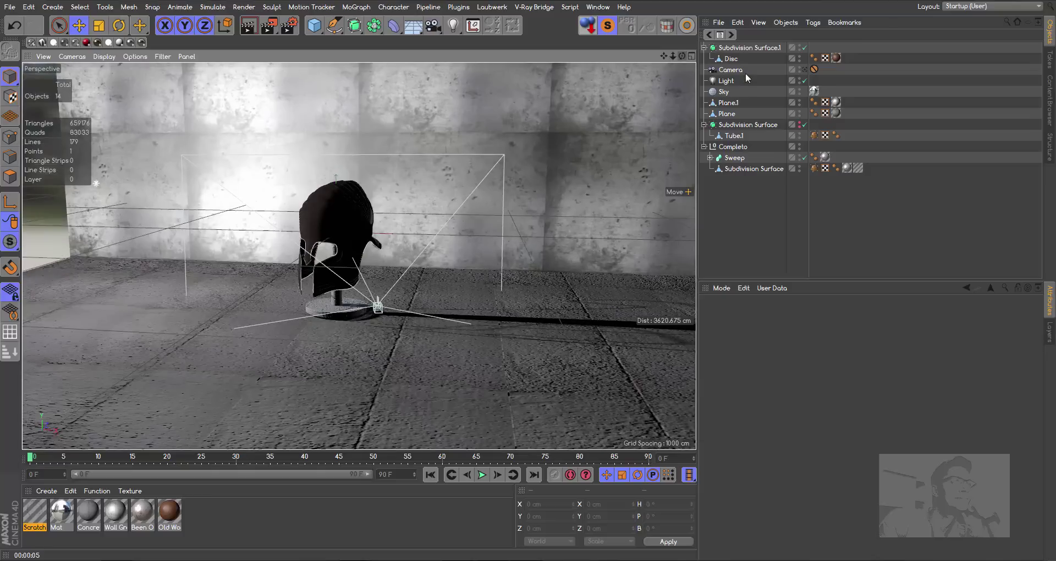
- Move the Light right, lower and toward the front, then render a lighting preview
click(740, 81)
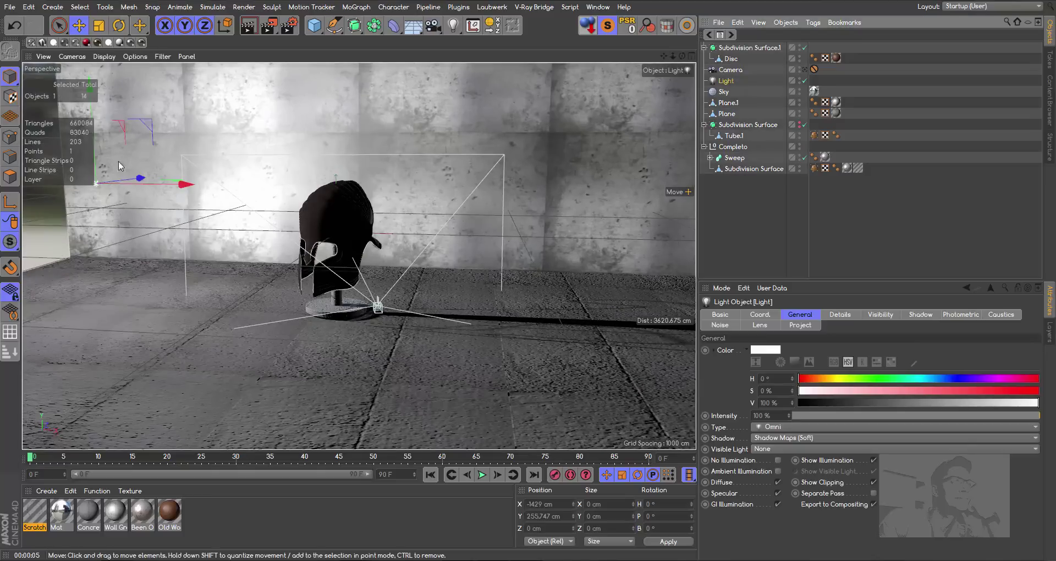
drag(183, 183, 224, 189)
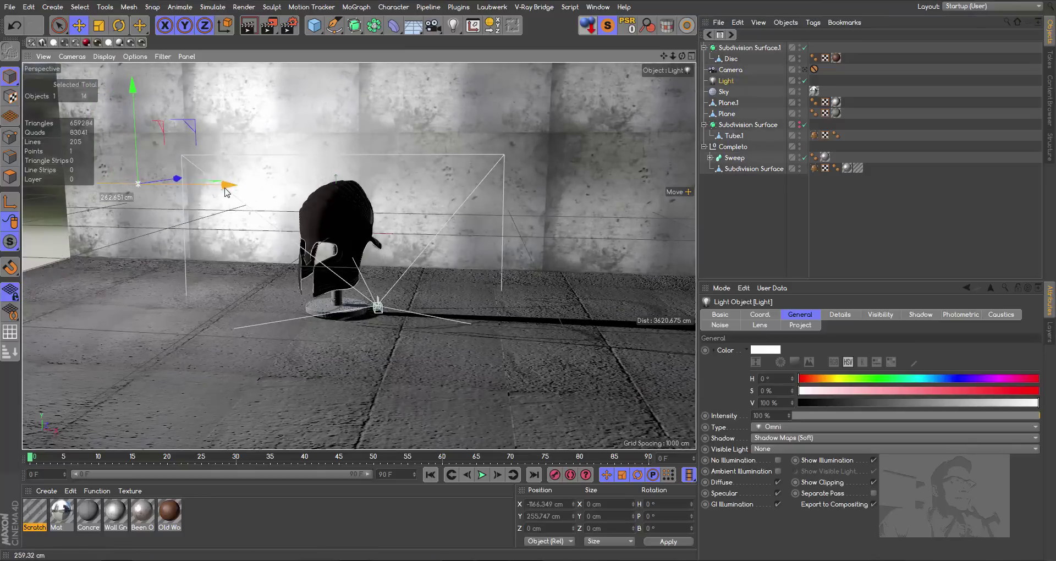
drag(135, 96, 138, 131)
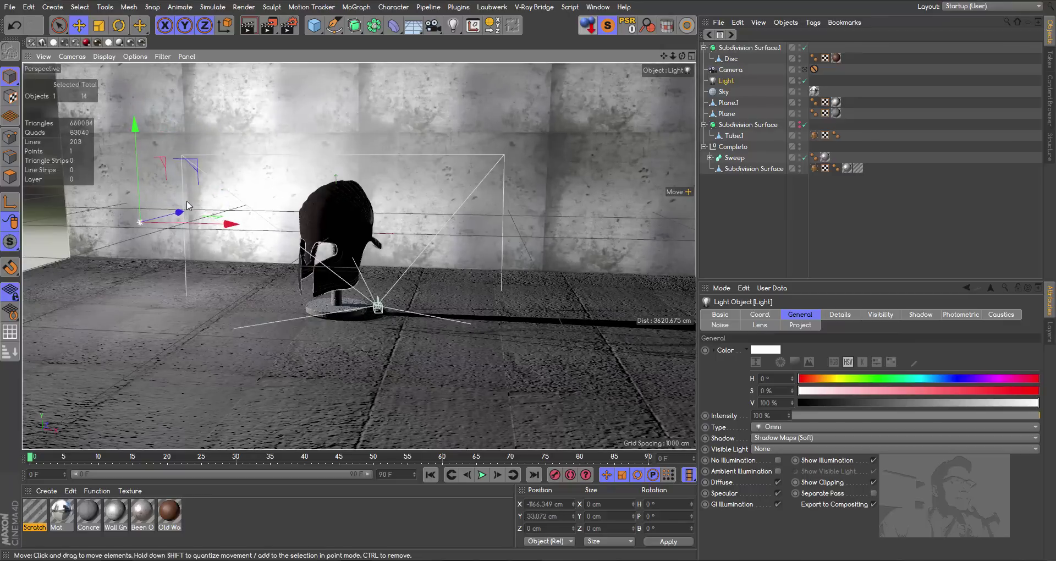
mouse_move(187, 201)
mouse_down()
mouse_move(129, 265)
mouse_move(137, 256)
mouse_up()
key(ctrl+r)
click(229, 182)
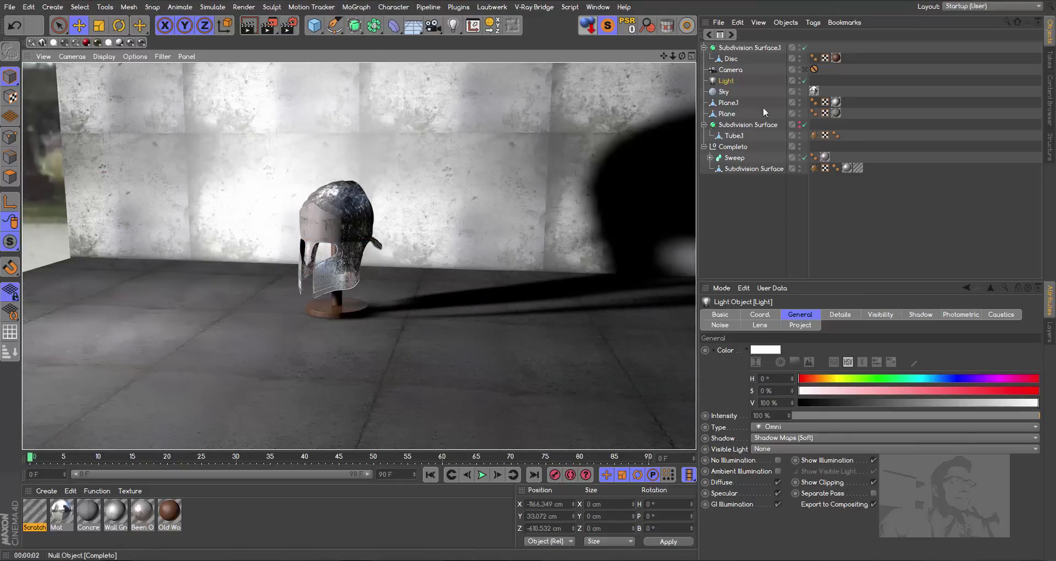
click(730, 81)
- Set the Light's intensity and give it a slightly saturated warm yellow colour
double_click(778, 416)
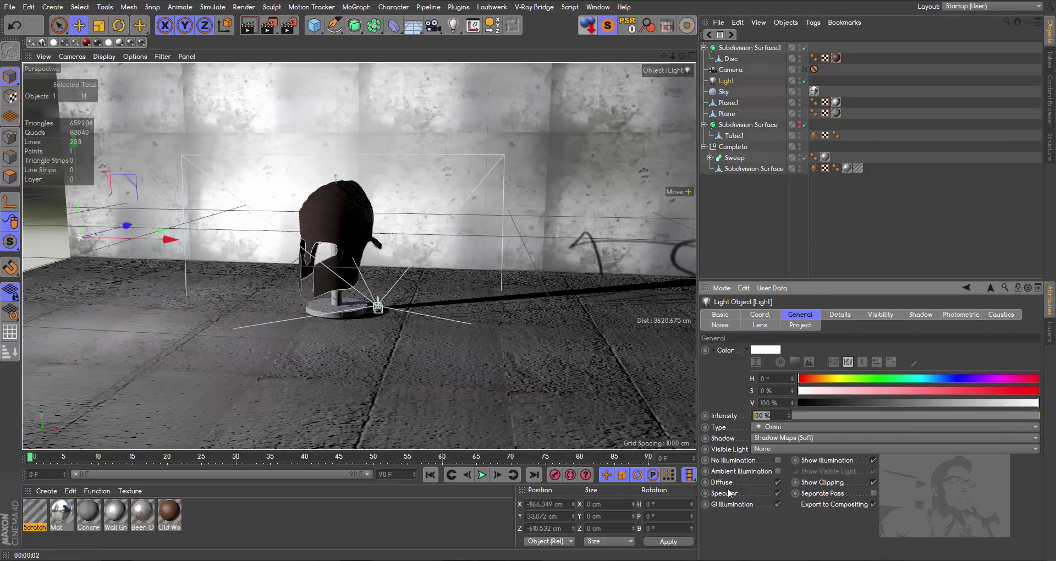
text(1)
click(809, 361)
drag(741, 346, 750, 346)
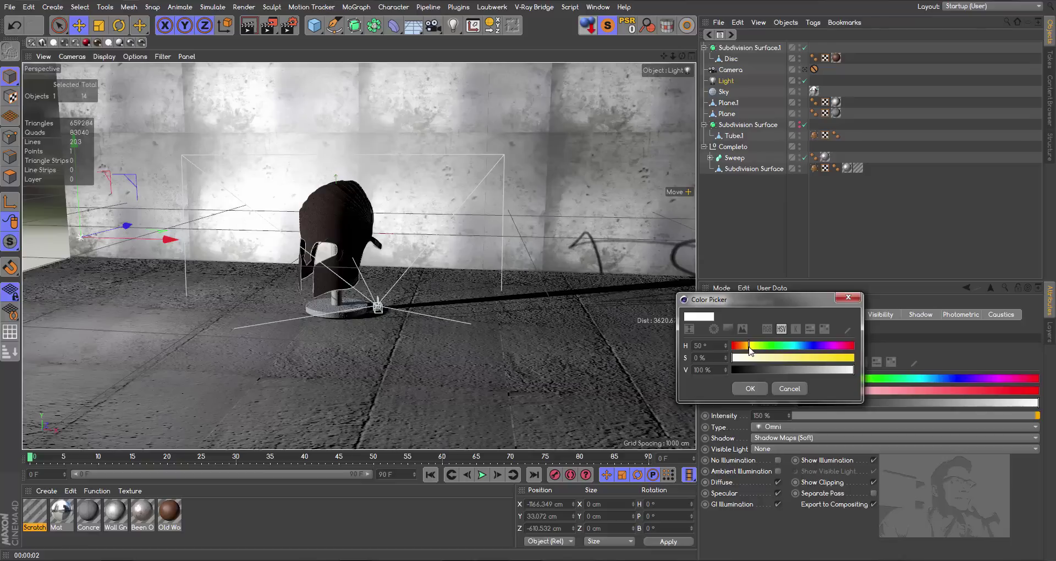
drag(737, 363, 749, 363)
click(751, 389)
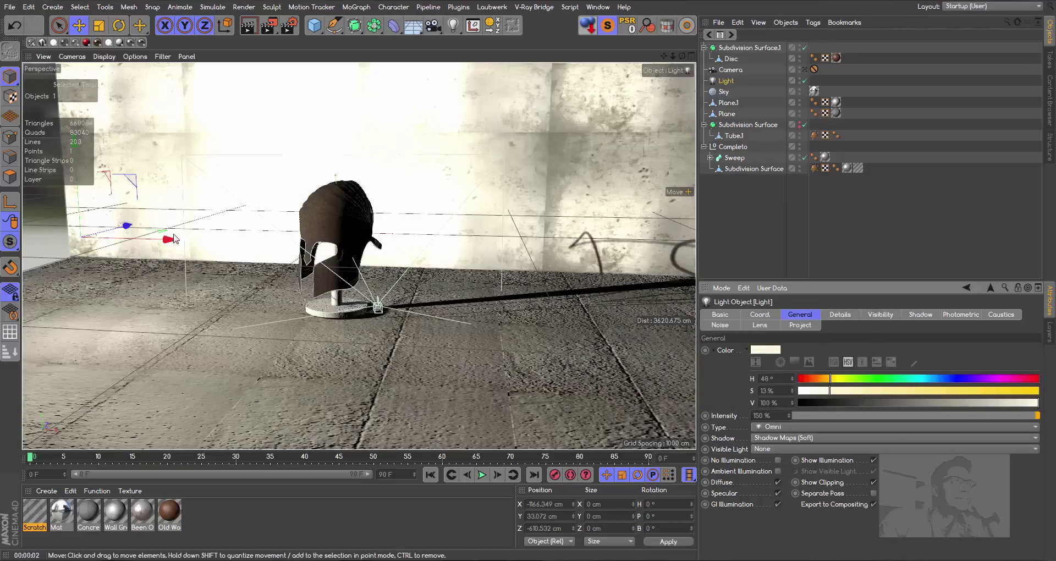
- Duplicate the light to the other side as Light1 at 75% intensity
ctrl+drag(175, 238, 696, 311)
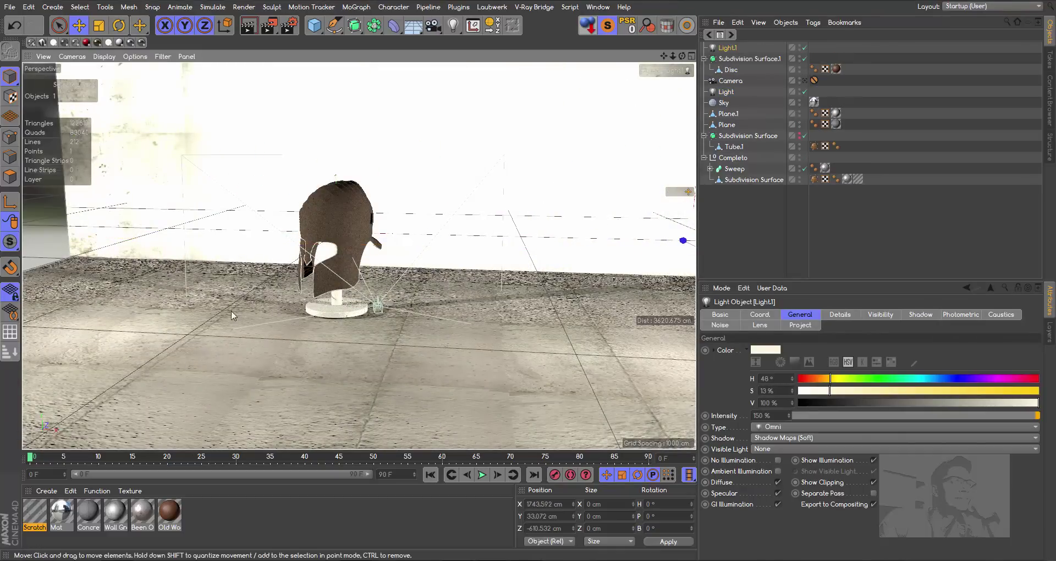
click(782, 416)
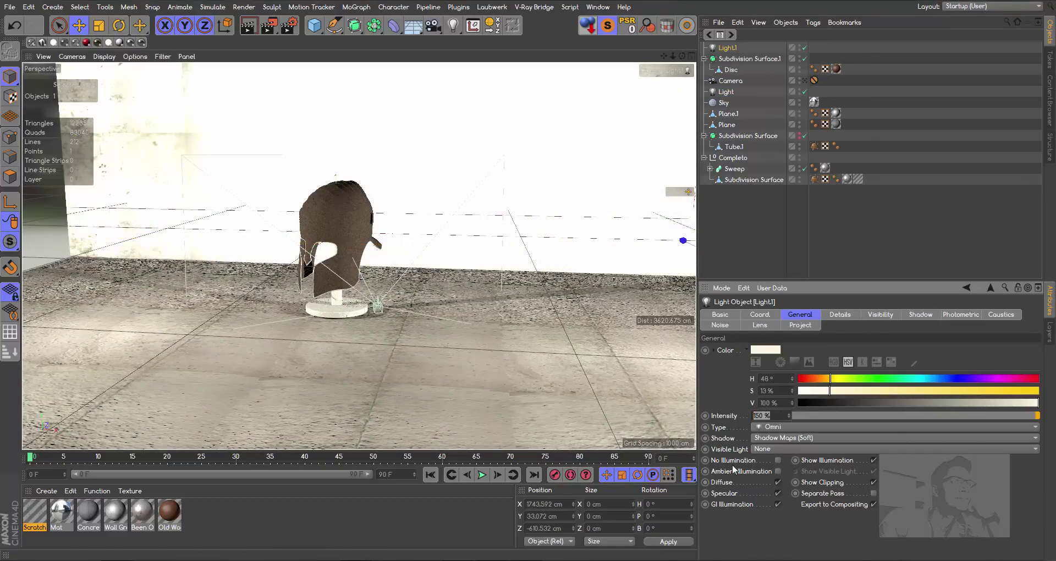
text(75)
key(Return)
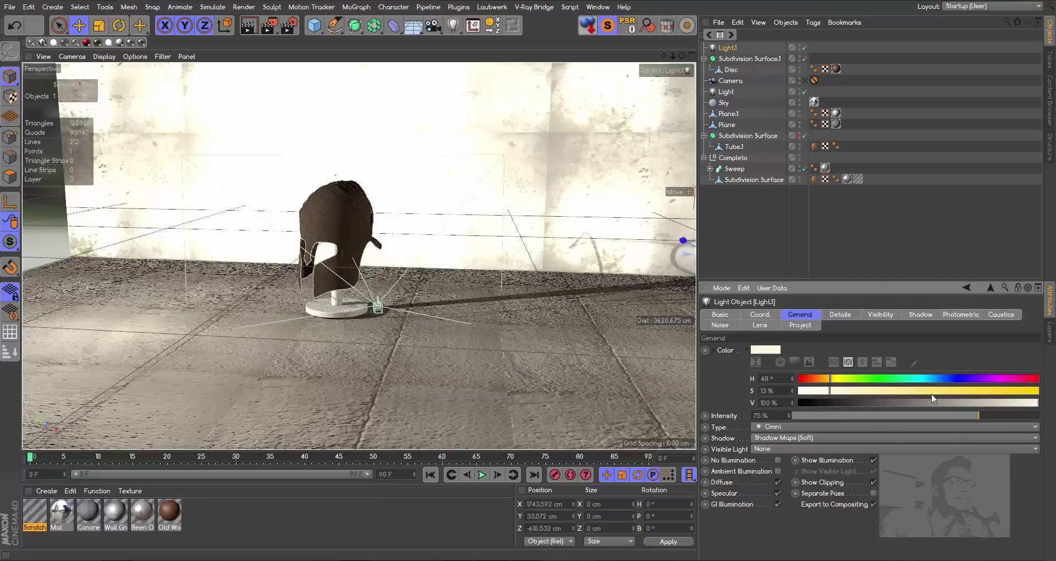
- Tint Light1 faint cyan, keep Shadow Maps (Soft), and view through the scene camera
drag(910, 378, 916, 379)
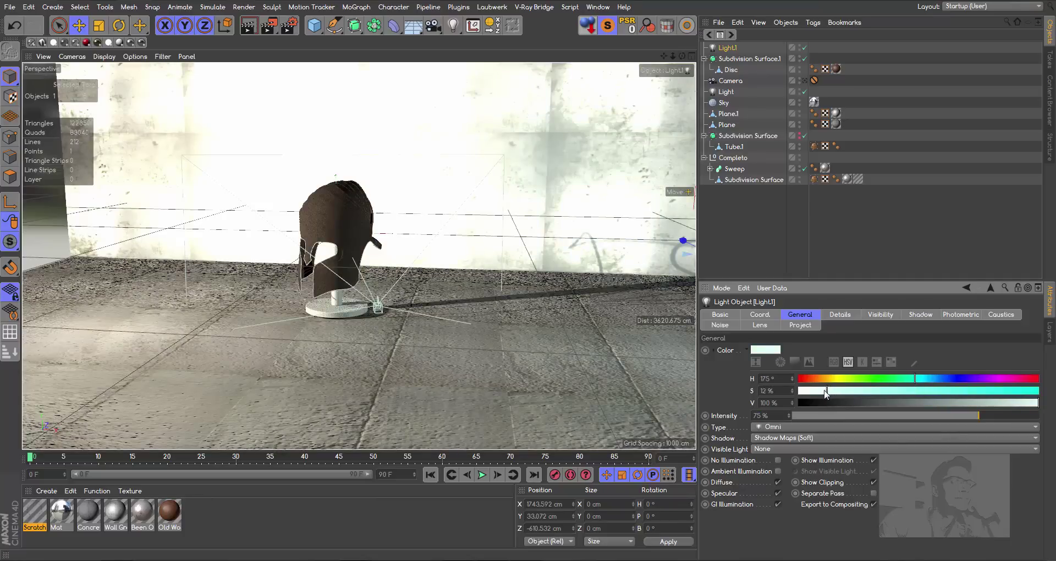
drag(831, 391, 815, 391)
click(788, 437)
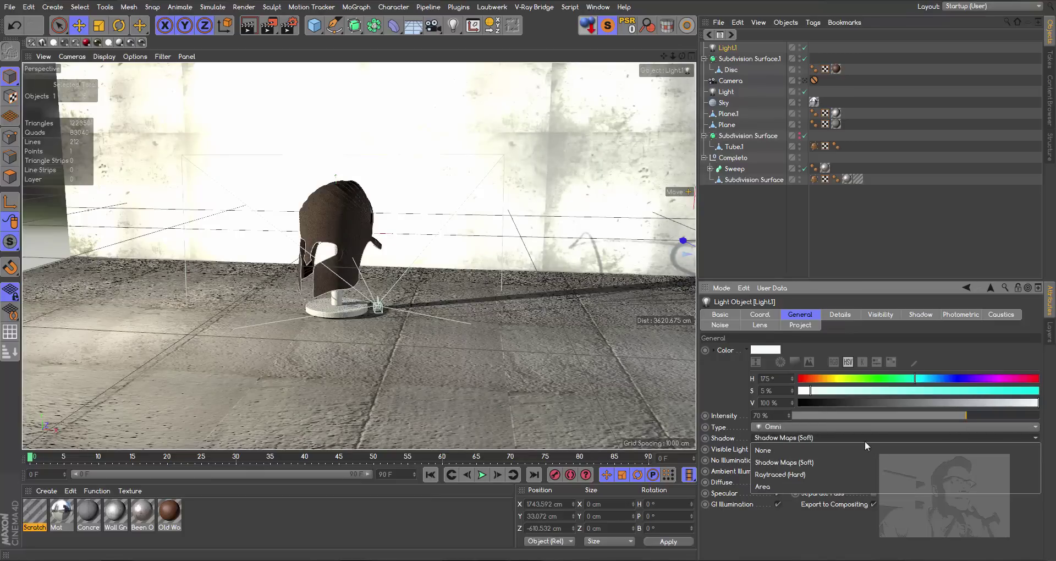
click(819, 461)
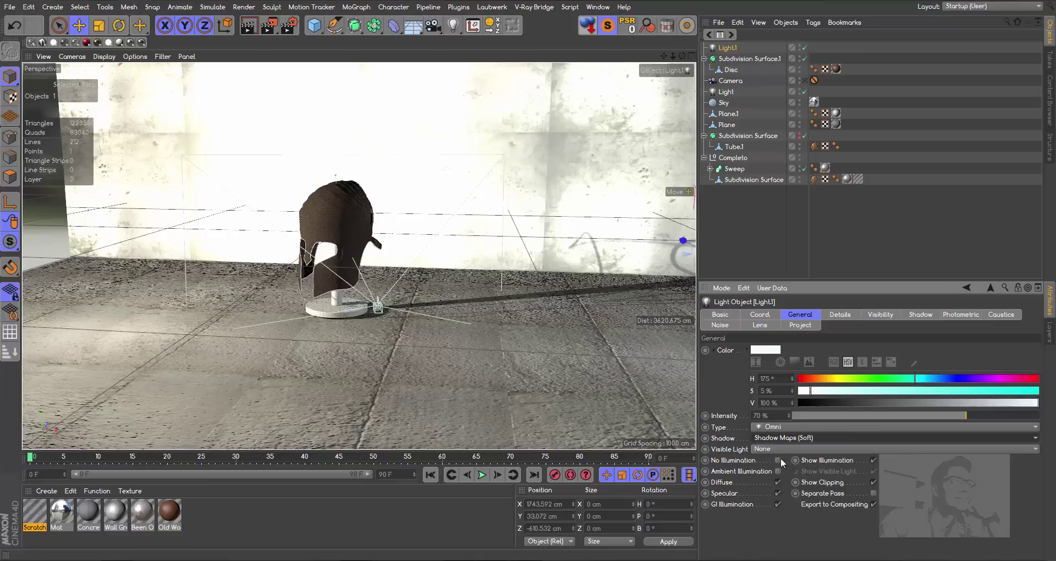
click(803, 80)
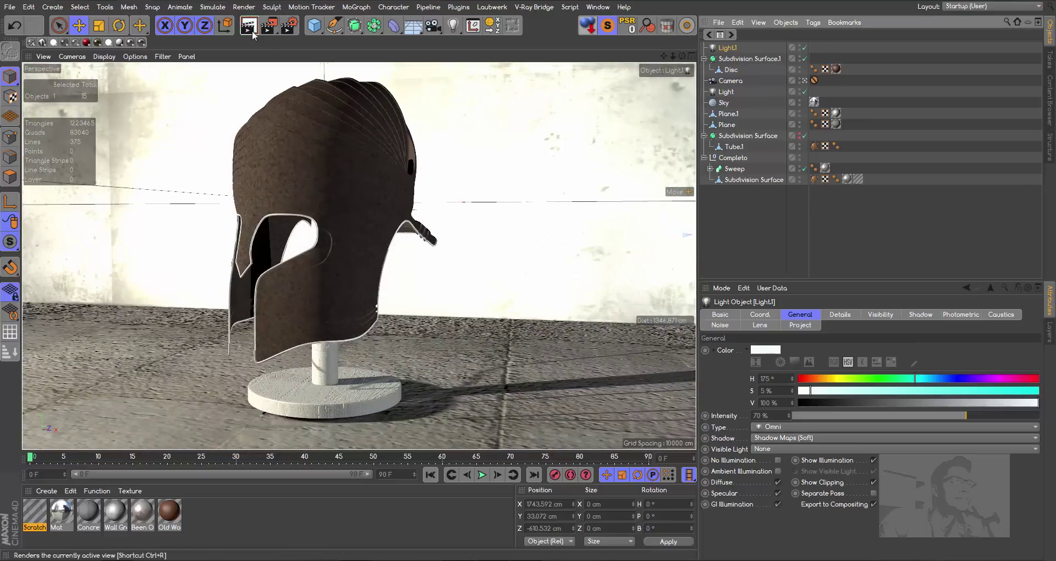
- Render the view, then add Ambient Occlusion and Global Illumination effects in Render Settings
click(252, 32)
click(233, 182)
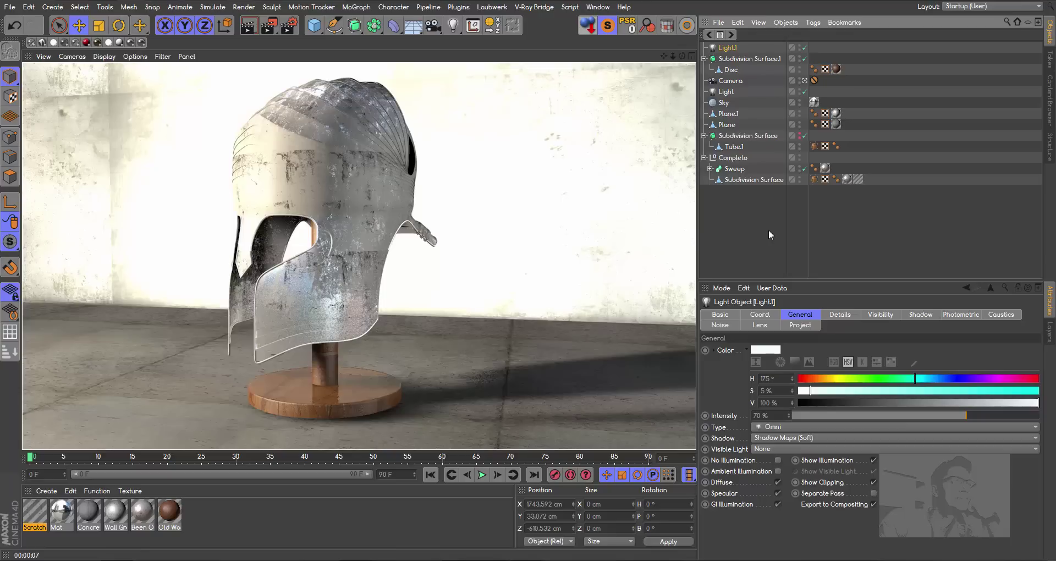
click(292, 27)
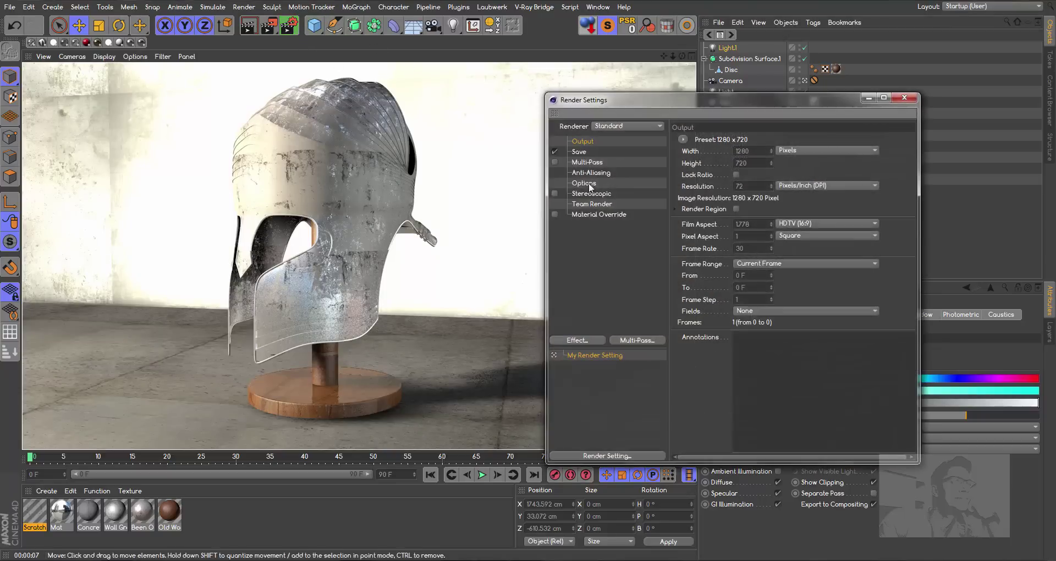
click(579, 339)
click(641, 262)
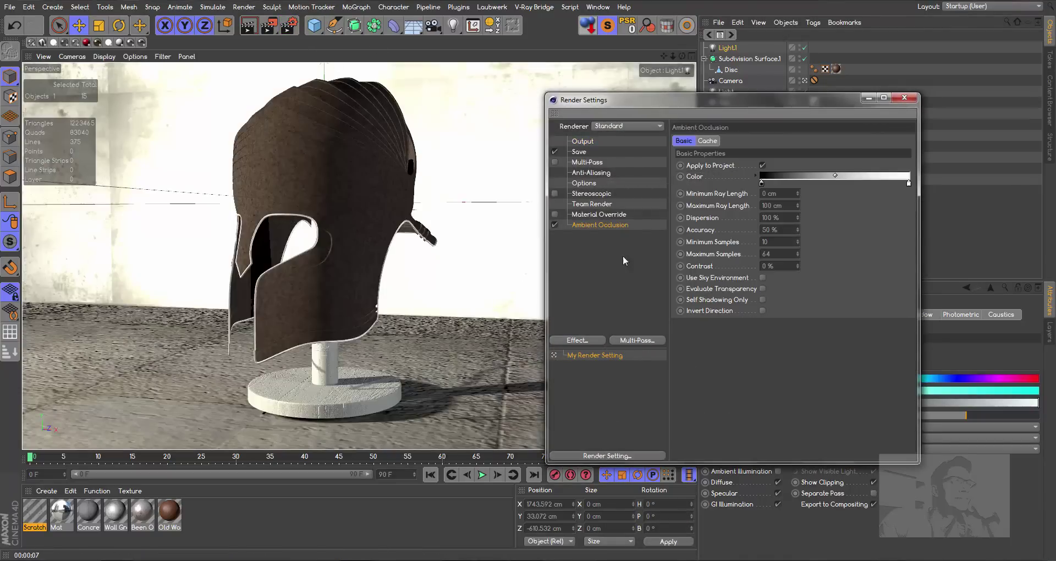
click(579, 344)
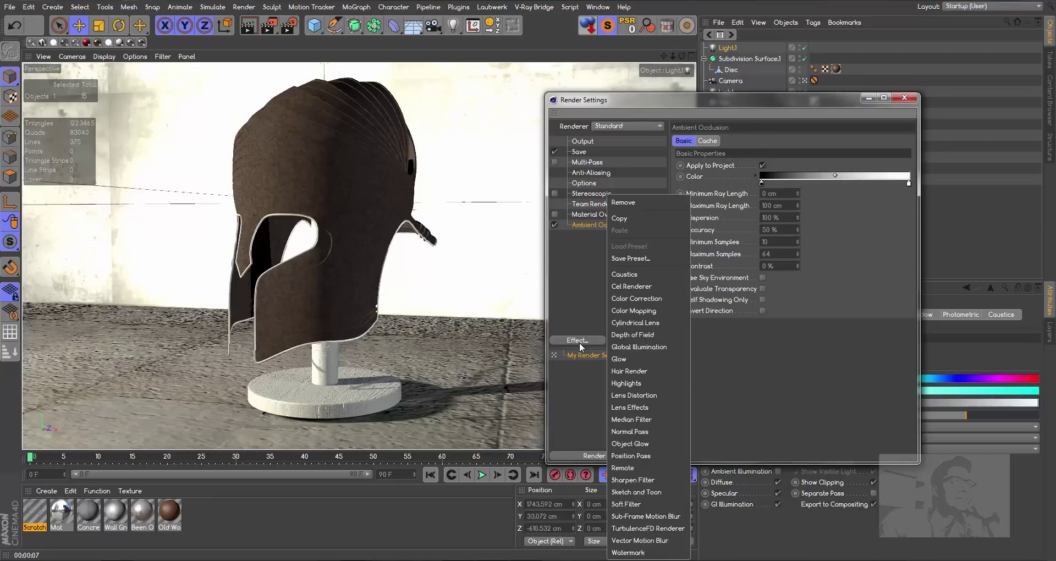
click(641, 355)
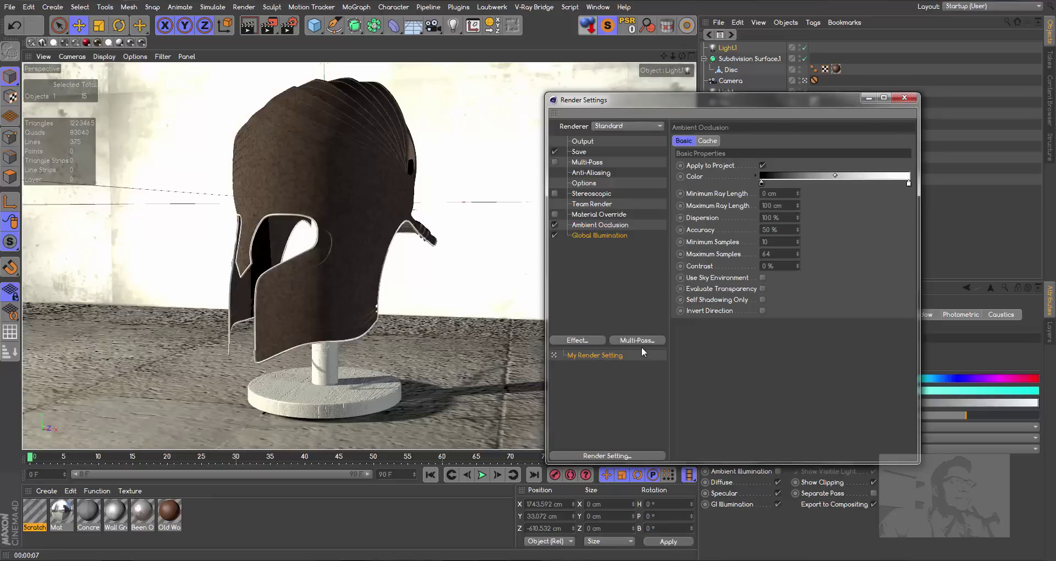
click(905, 98)
- Set the Irradiance Cache Record Density to Preview and render the view again
click(289, 26)
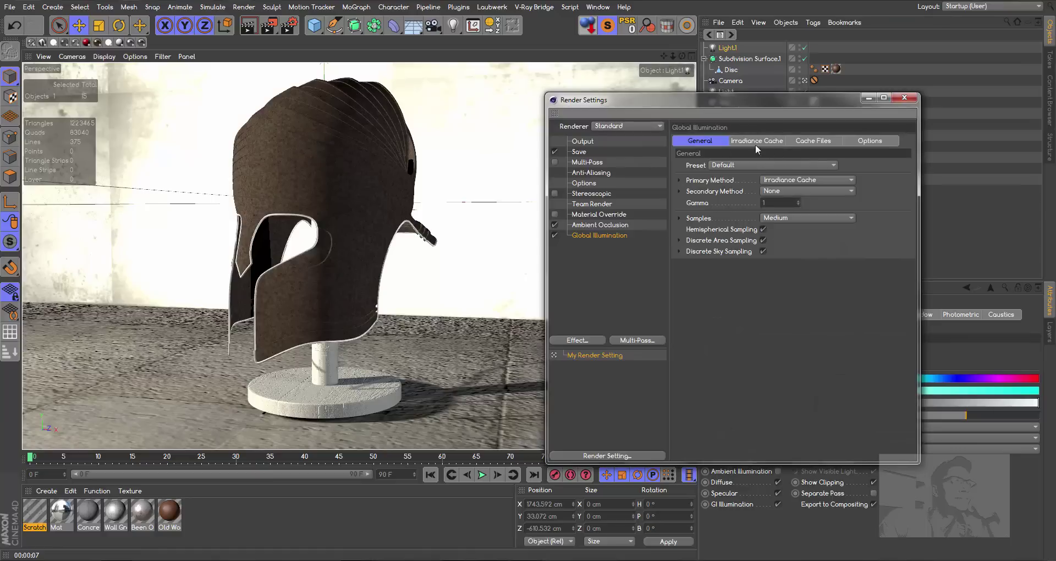
click(753, 143)
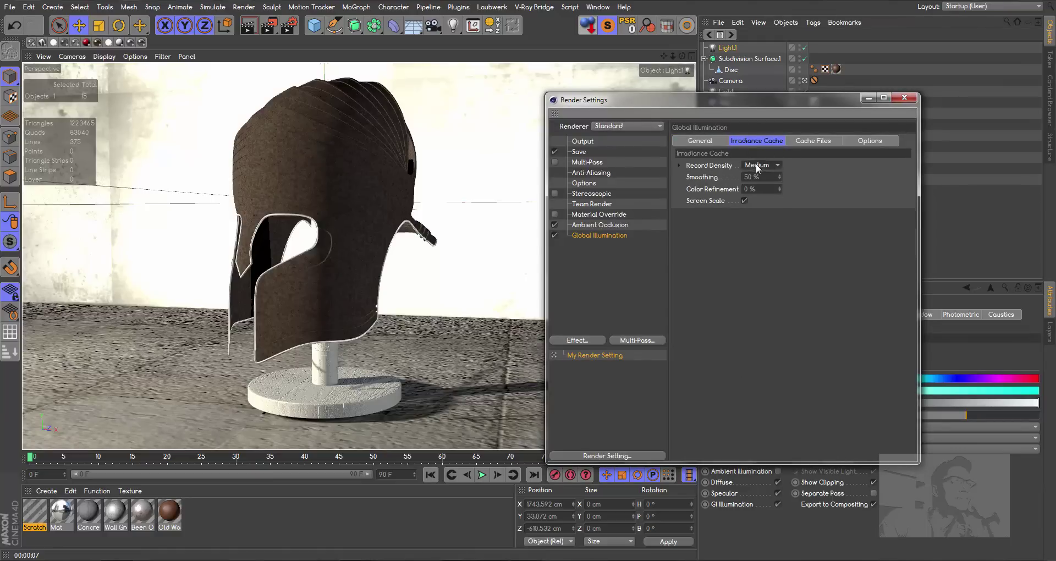
click(761, 165)
click(758, 189)
drag(605, 100, 765, 77)
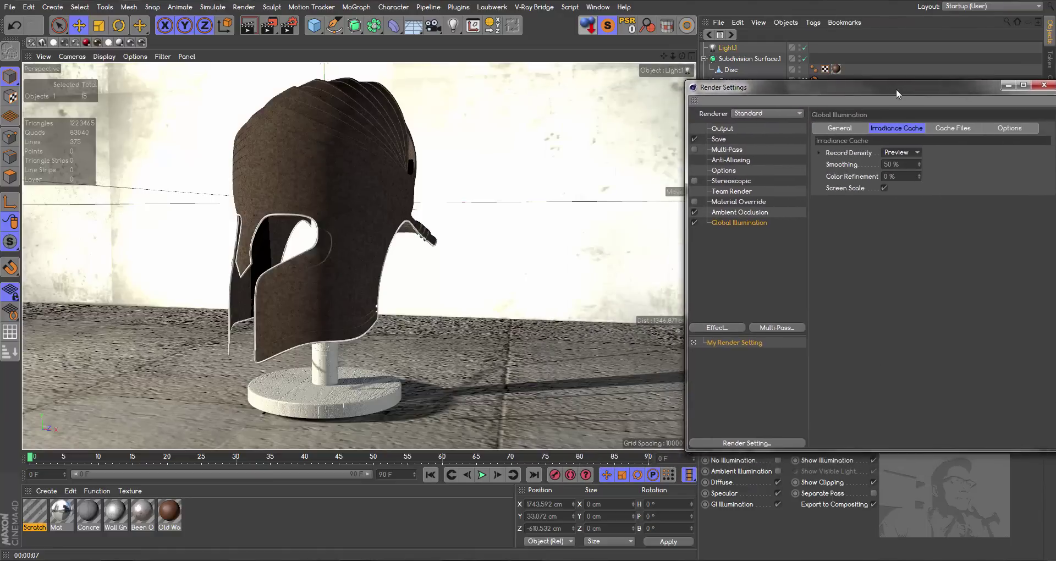
click(266, 26)
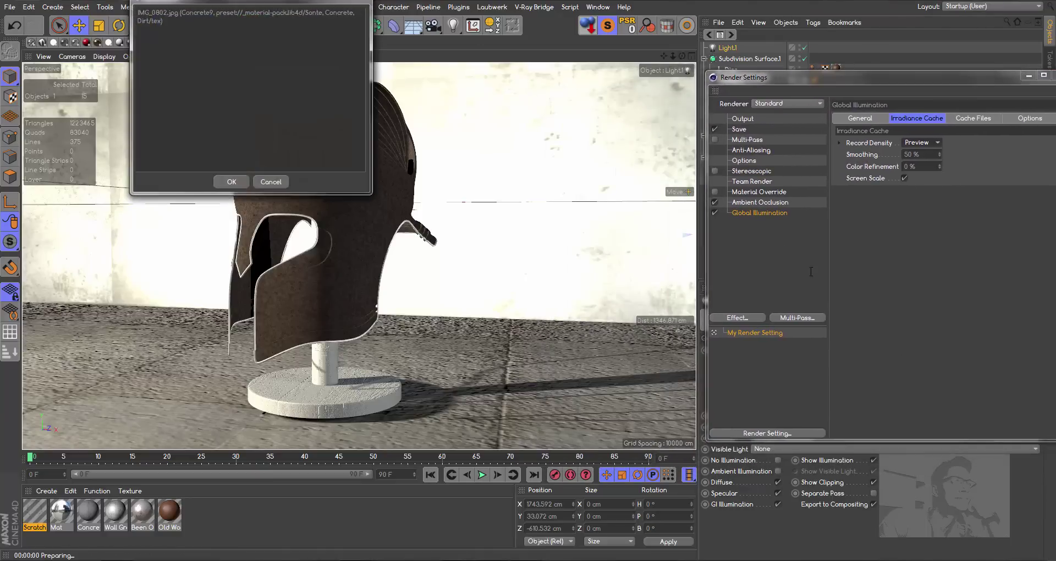
click(271, 181)
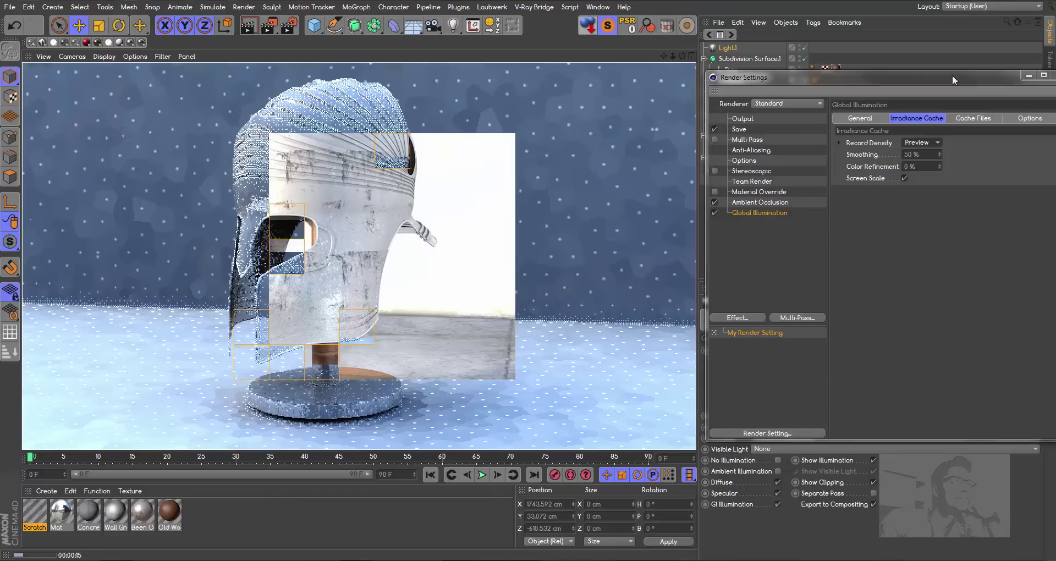
drag(952, 75, 855, 75)
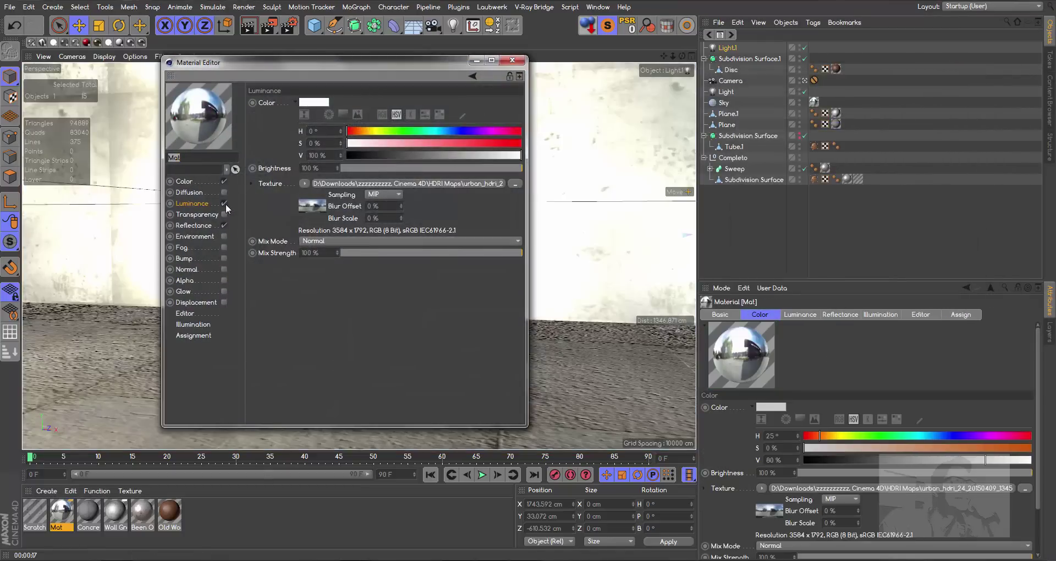
- Turn off luminance on the Mat material and set the Light's intensity to 90%
click(224, 203)
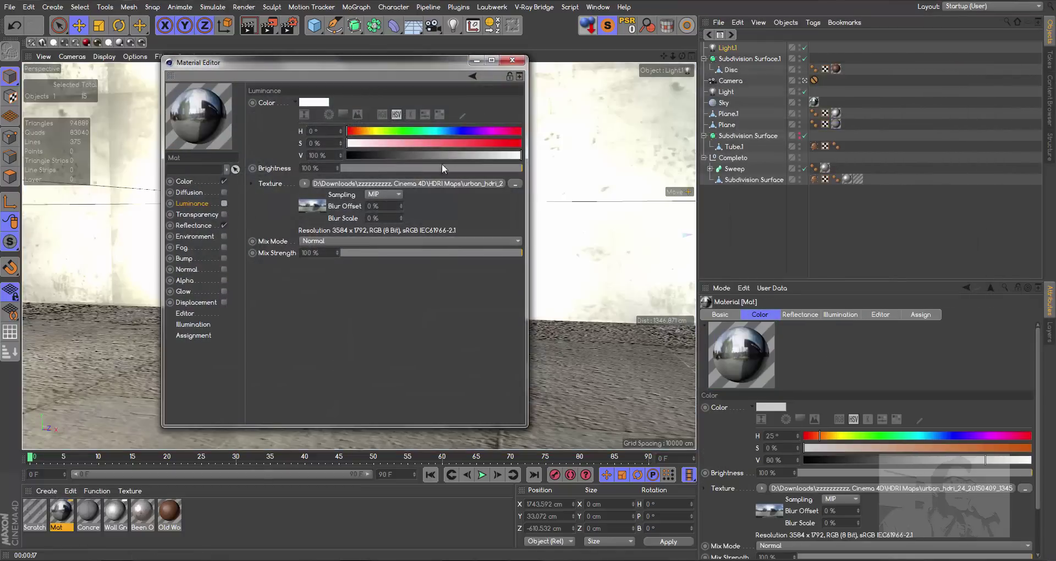
click(512, 60)
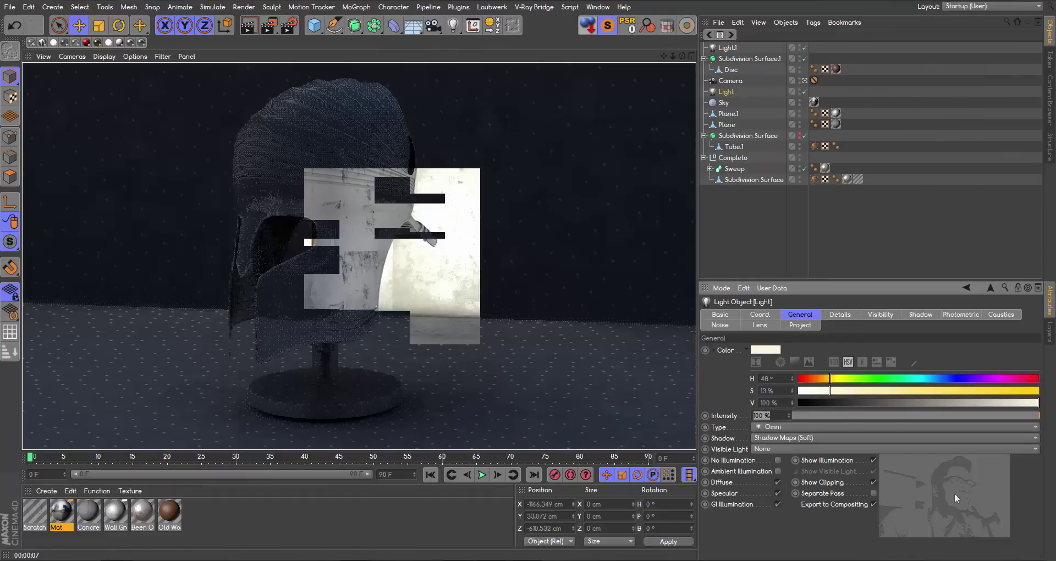
text(90)
key(Return)
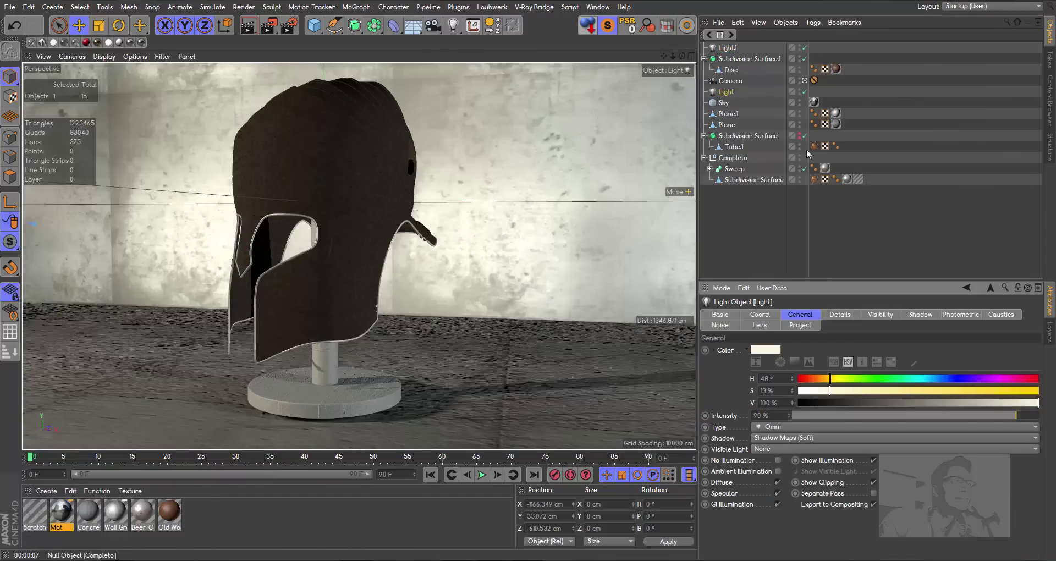
- Lower Light1's intensity to about 50% and render the scene with Ctrl+R
click(727, 47)
drag(967, 415, 920, 416)
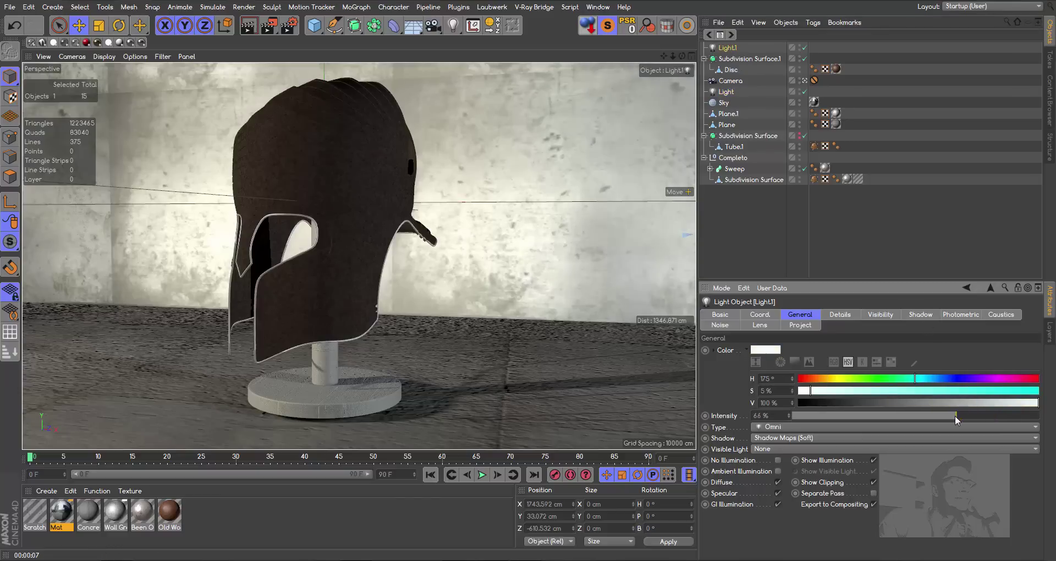
key(ctrl+r)
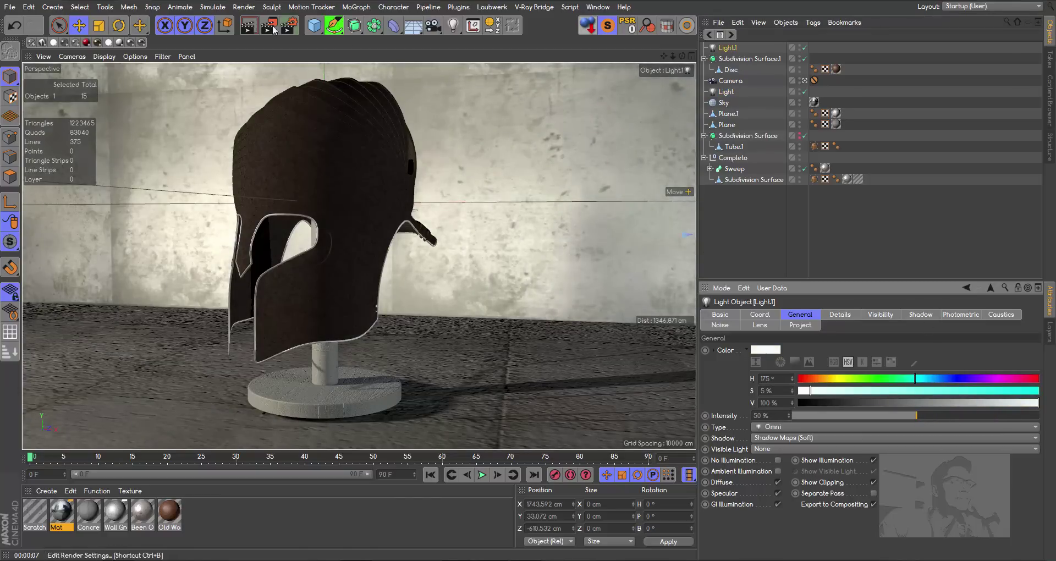
click(232, 183)
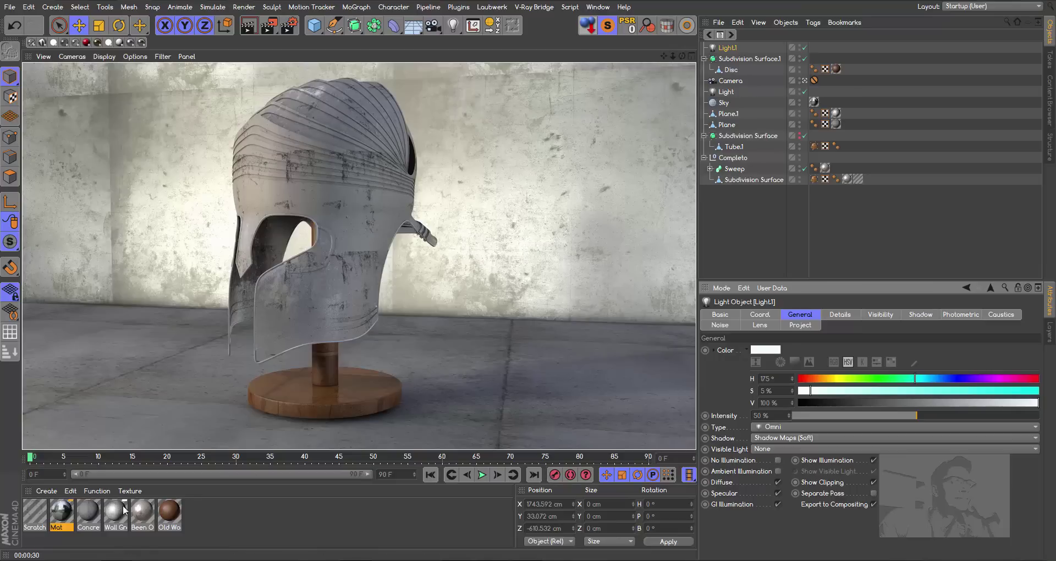
- Set the Scratches texture tag's Tiles U and V to 0.5 and start a new render
click(38, 506)
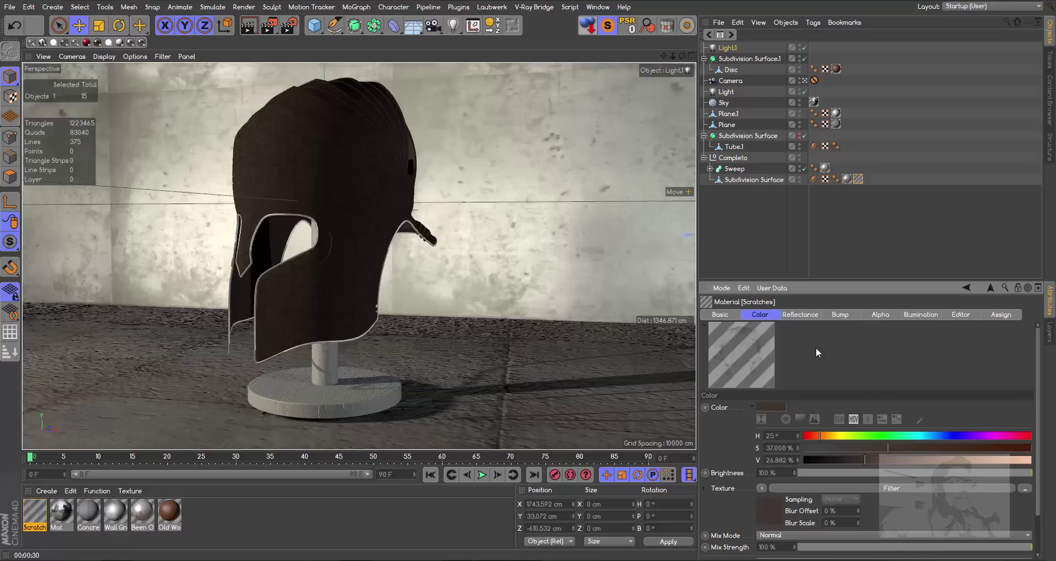
key(ctrl+z)
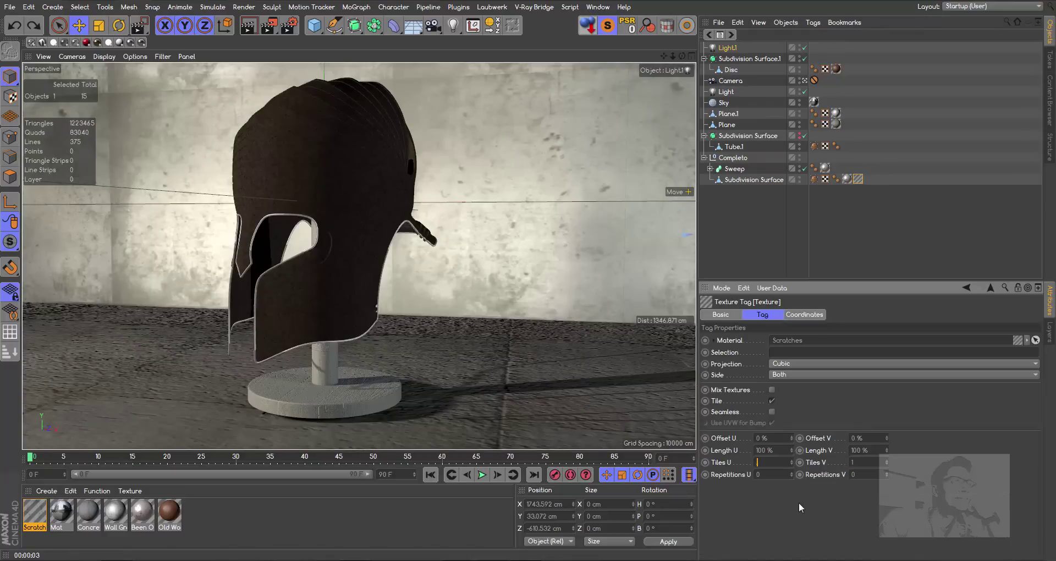
text(.5)
click(849, 461)
text(.5)
key(Return)
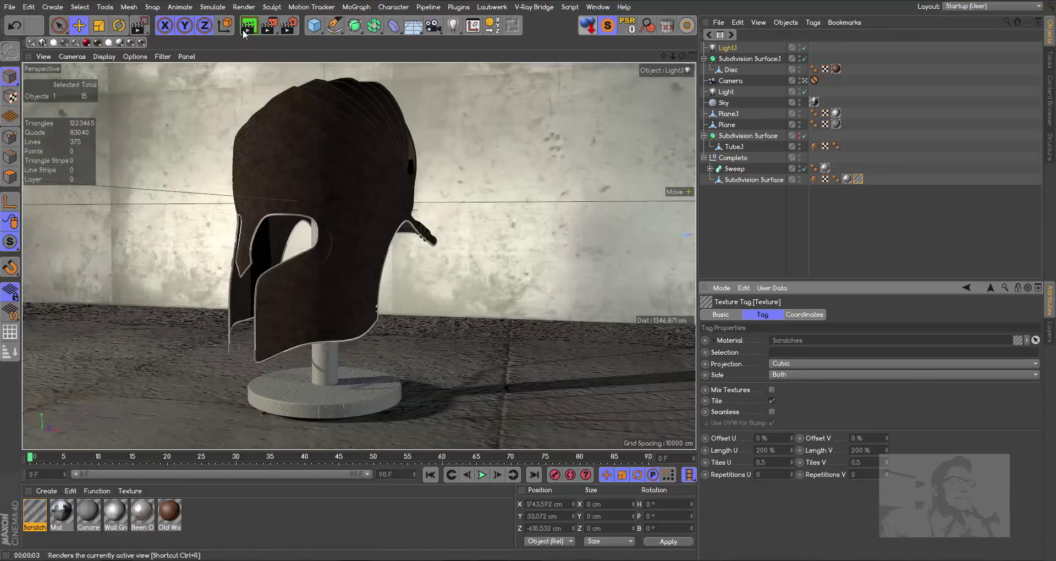
click(248, 26)
click(264, 182)
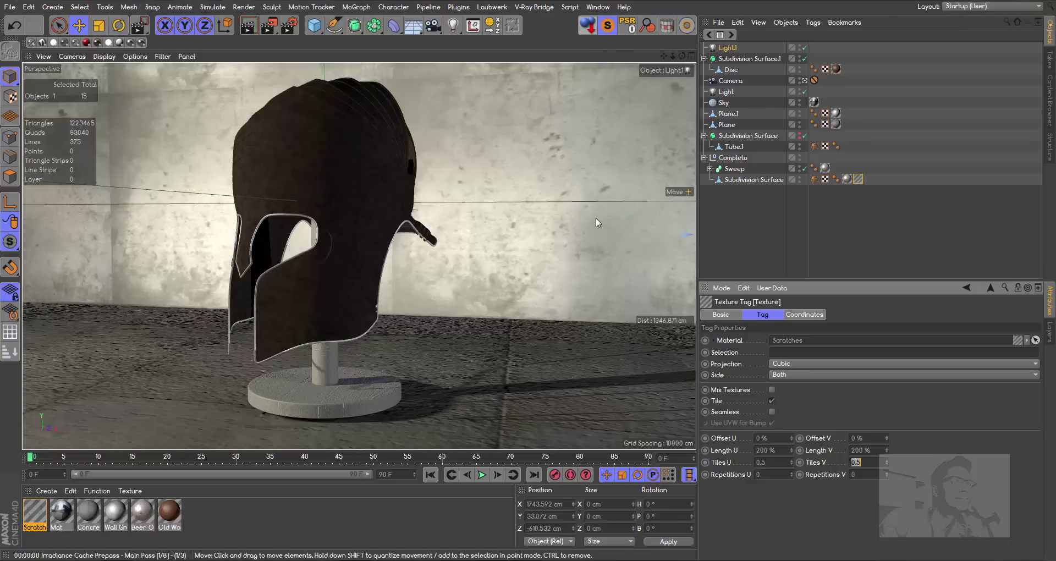